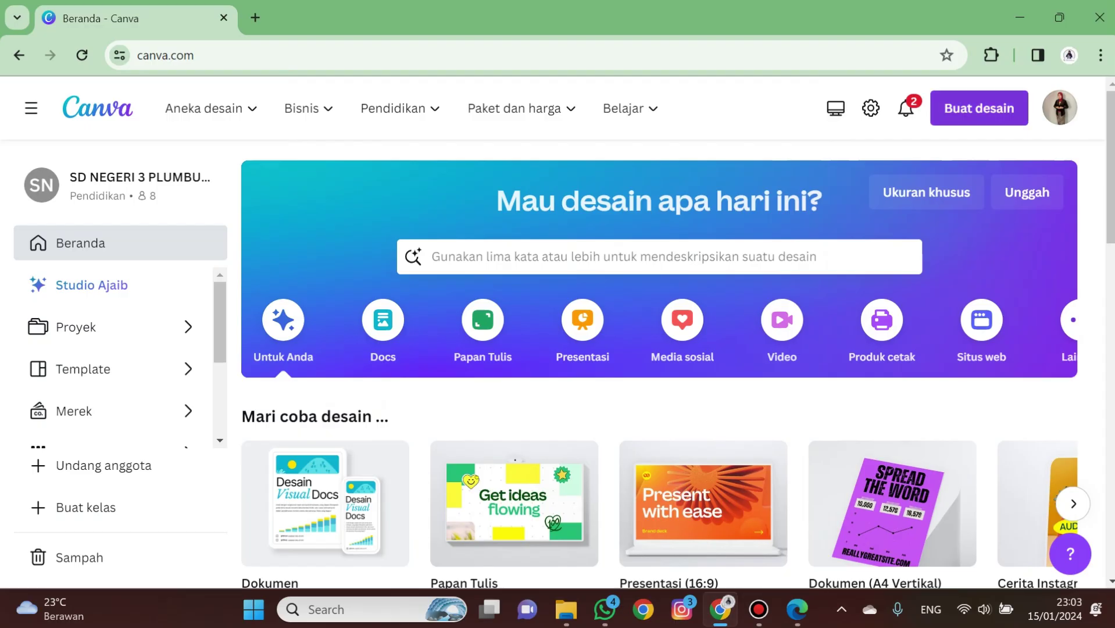
Create a new blank Presentasi (16:9) design
left_click(979, 108)
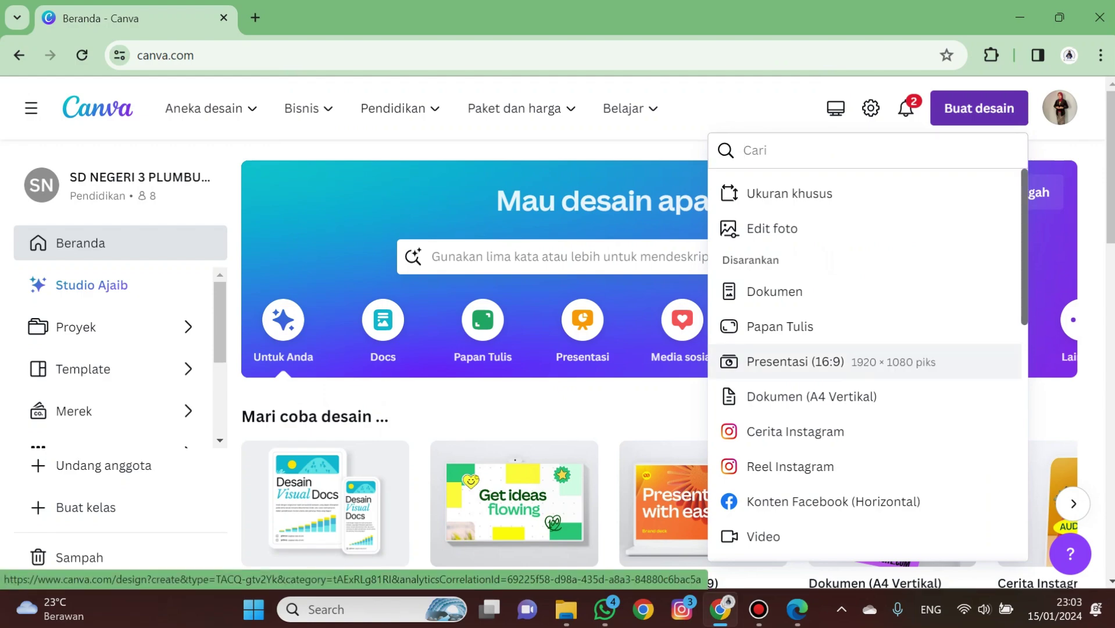
left_click(795, 361)
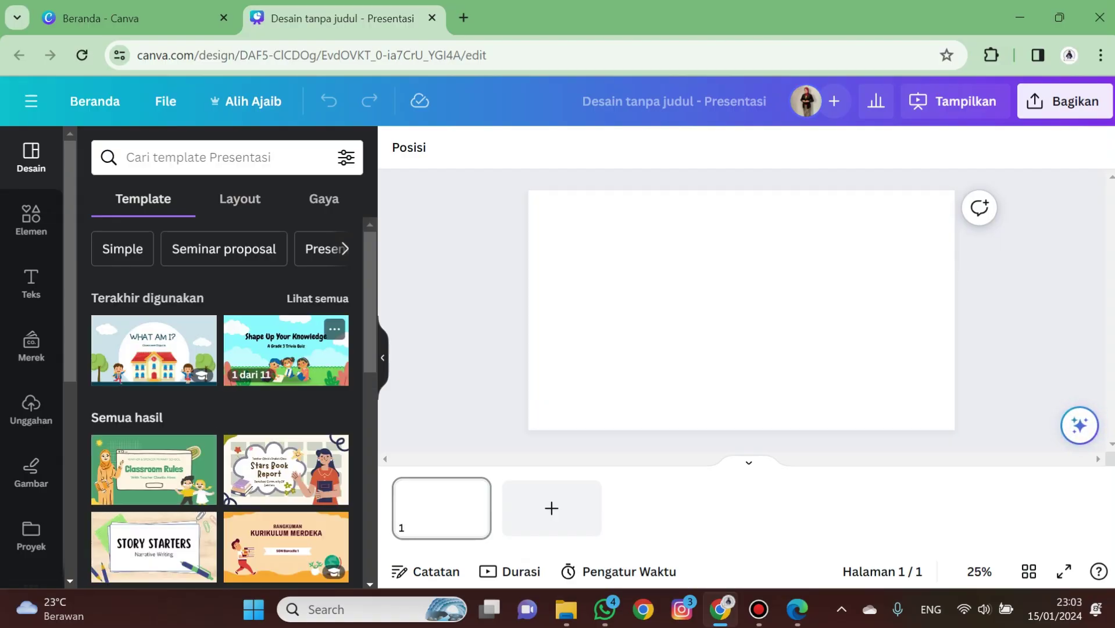
Apply the "Shape Up Your Knowledge" cover page from the Blue and Green Cute Illustrative Shapes Trivia Quiz template to page 1
scroll(286, 350, "down", 1)
scroll(285, 349, "down", 2)
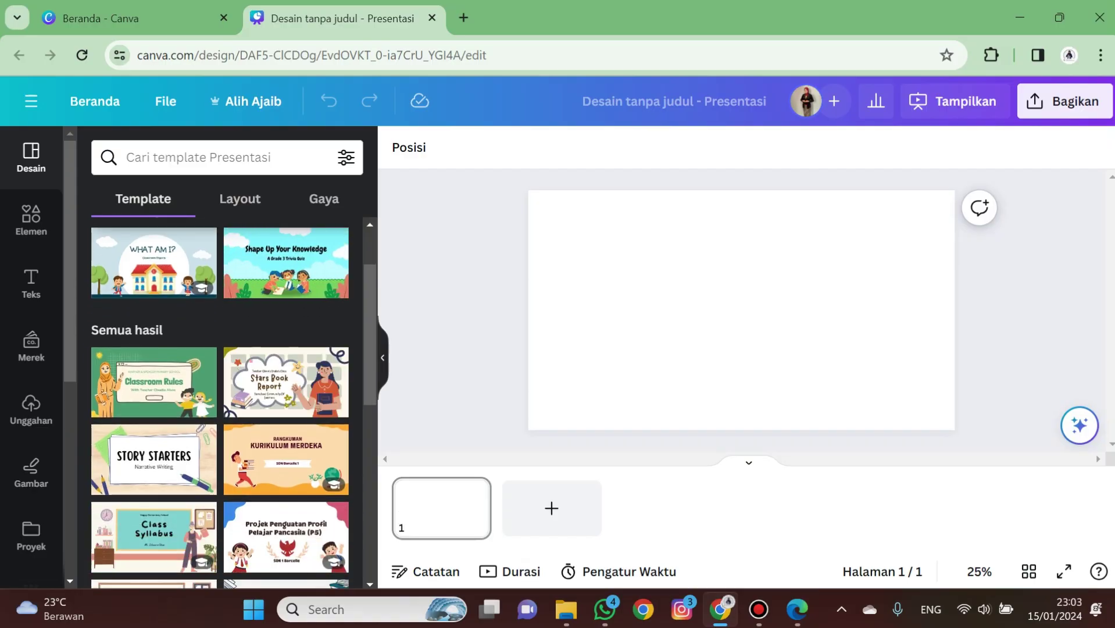
scroll(285, 349, "up", 2)
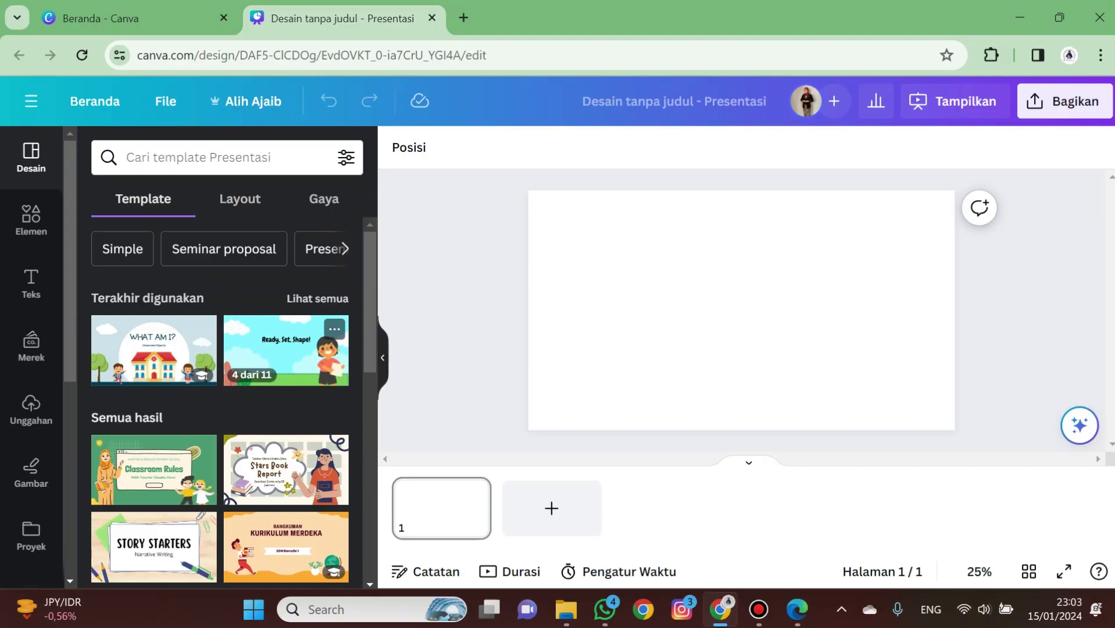
scroll(285, 349, "down", 2)
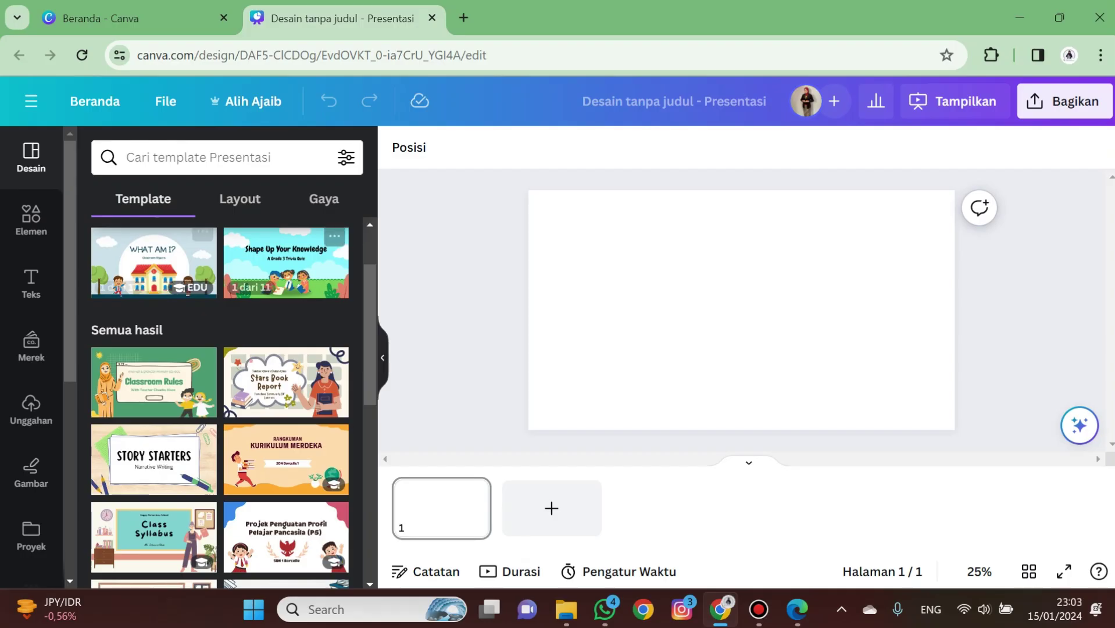
mouse_move(154, 262)
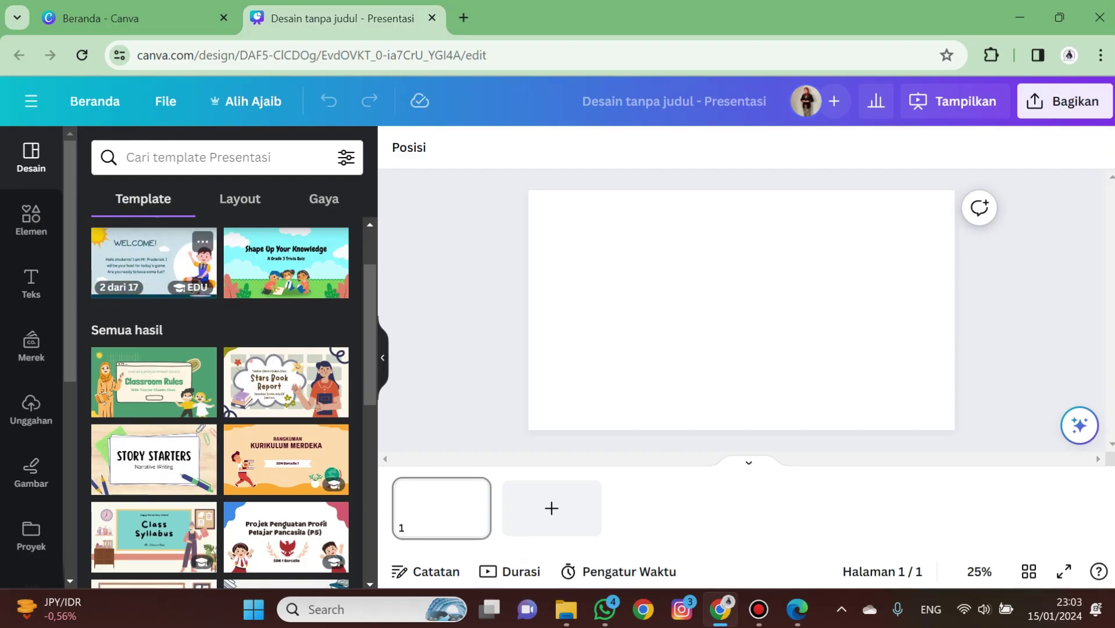
mouse_move(286, 263)
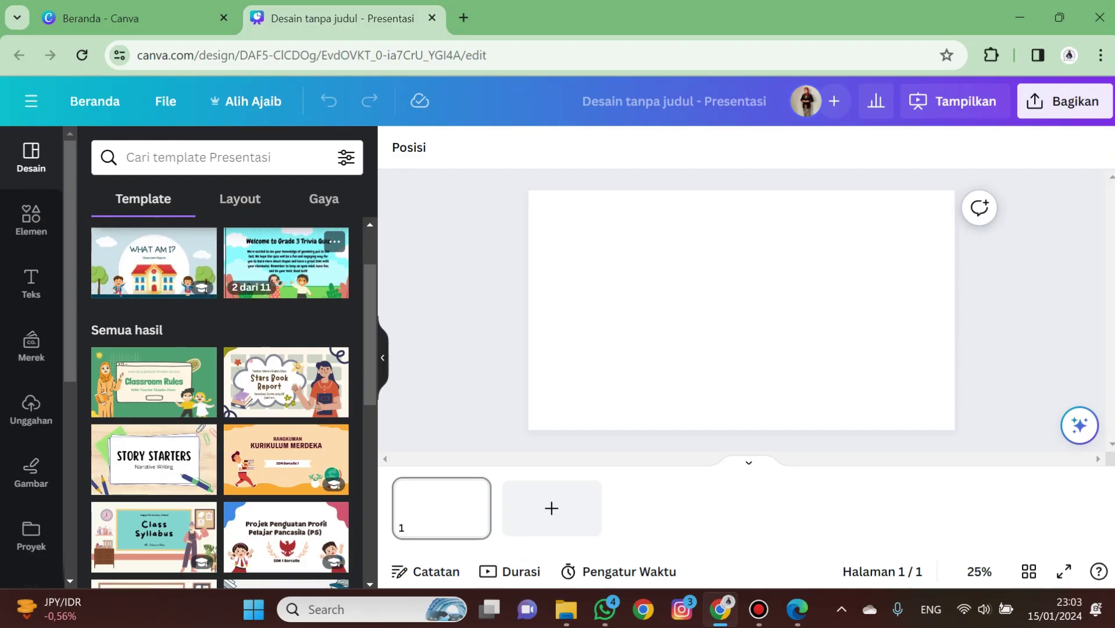
left_click(286, 263)
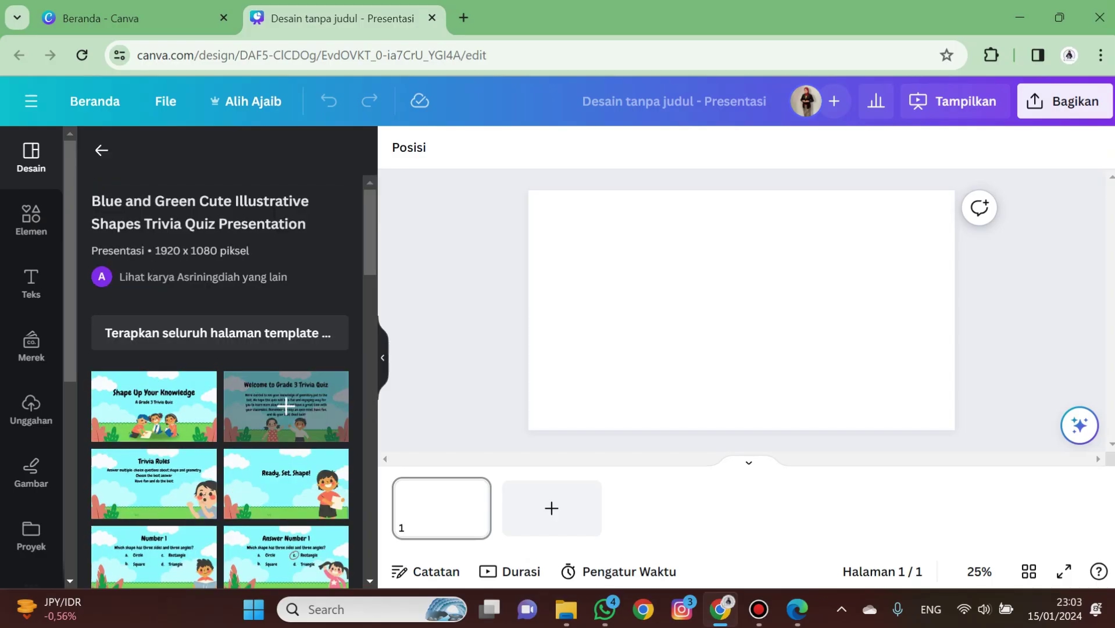
scroll(287, 406, "down", 10)
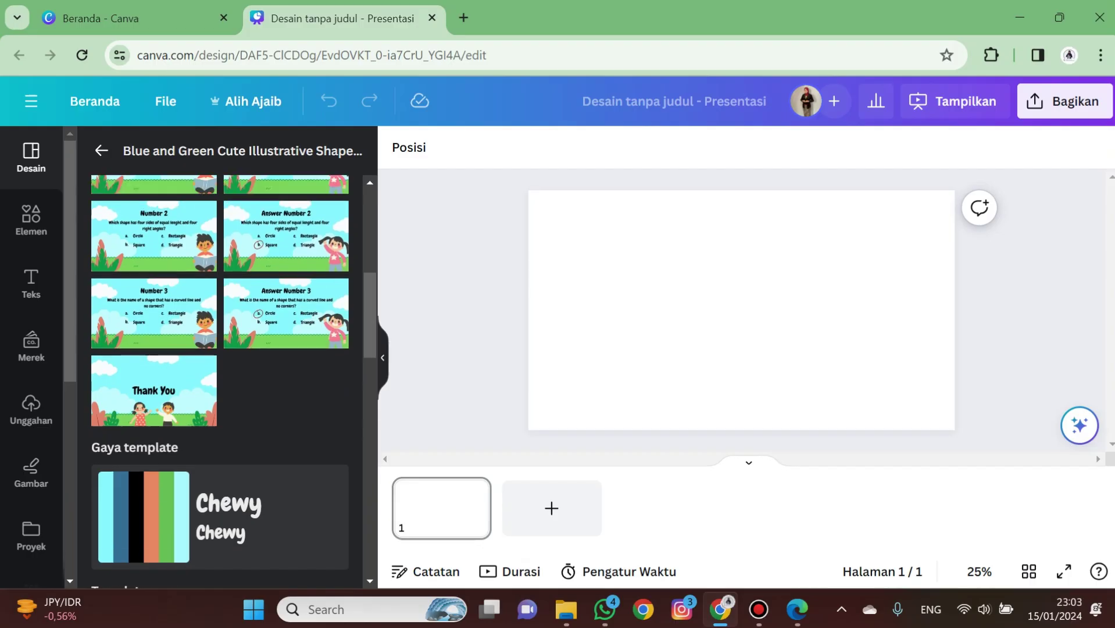
scroll(153, 319, "up", 10)
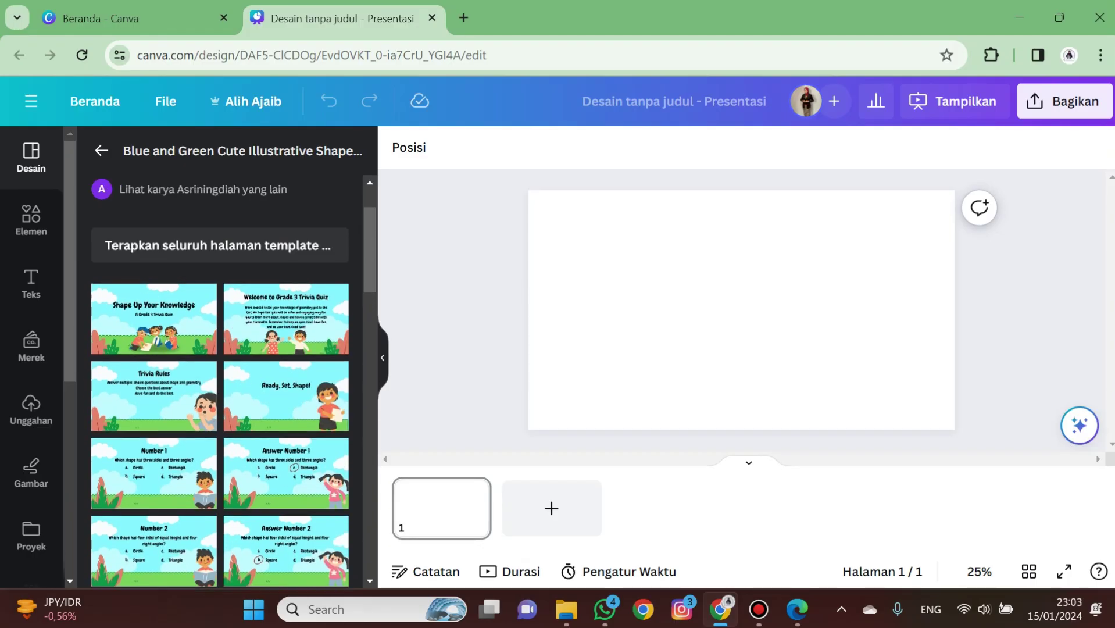
left_click(153, 319)
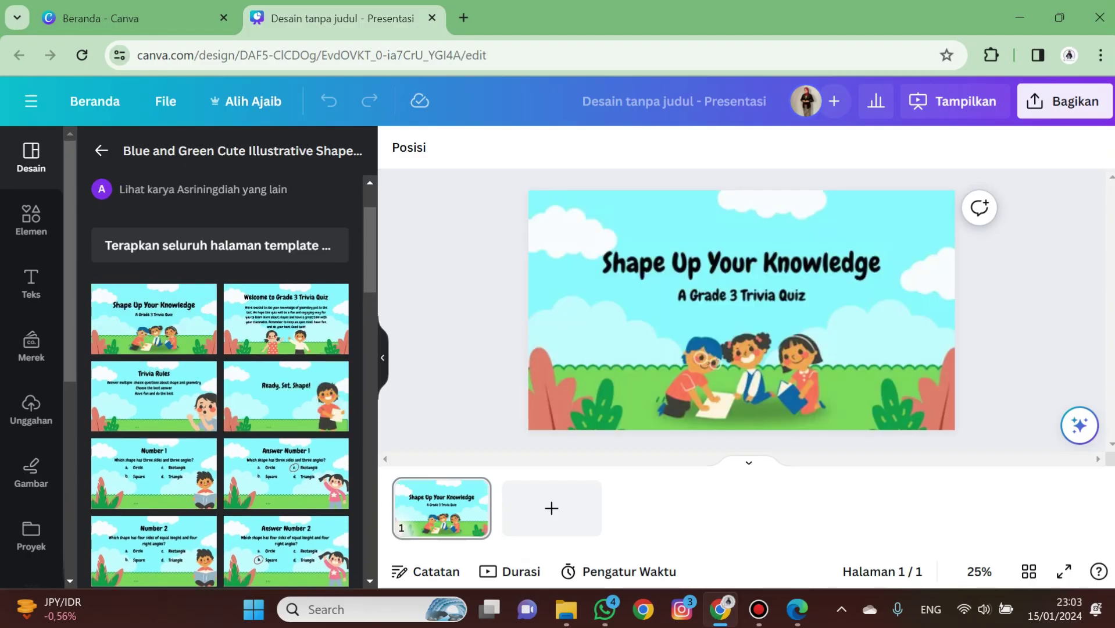
Replace the cover title "Shape Up Your Knowledge" with "IPAS Kelas 5 SD"
left_click(559, 325)
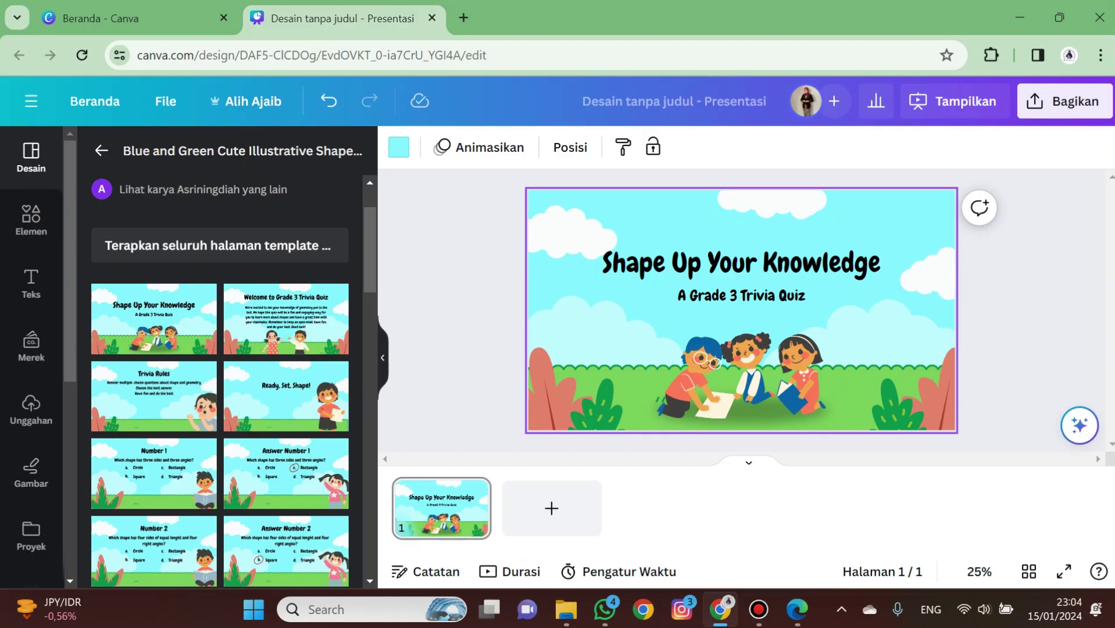
left_click(465, 238)
double_click(721, 263)
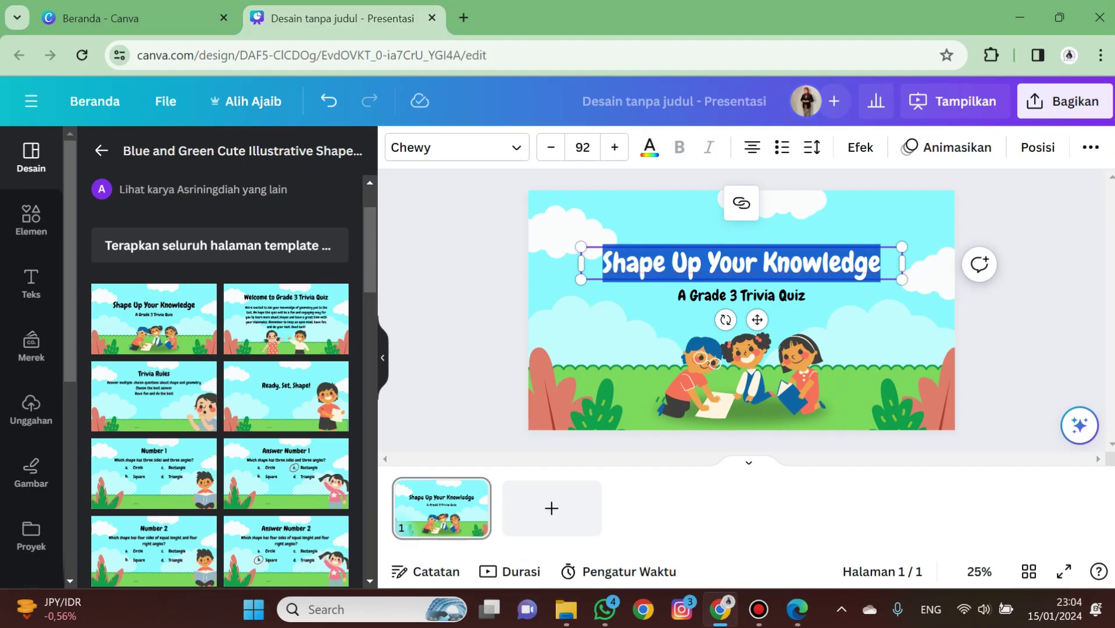
type("IPAS")
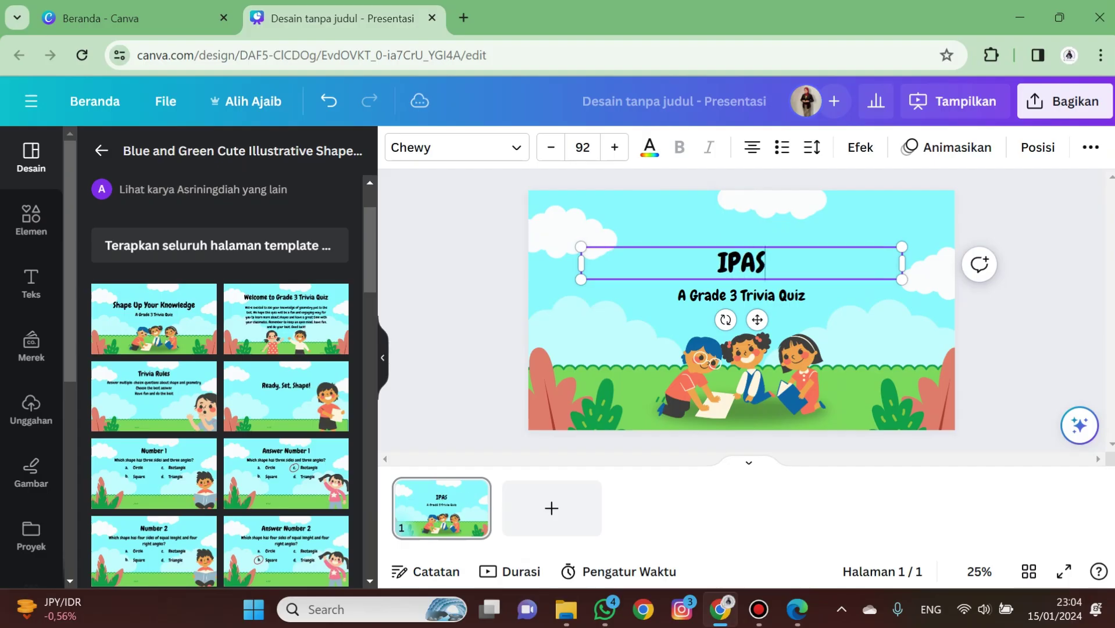
type(" Kelas")
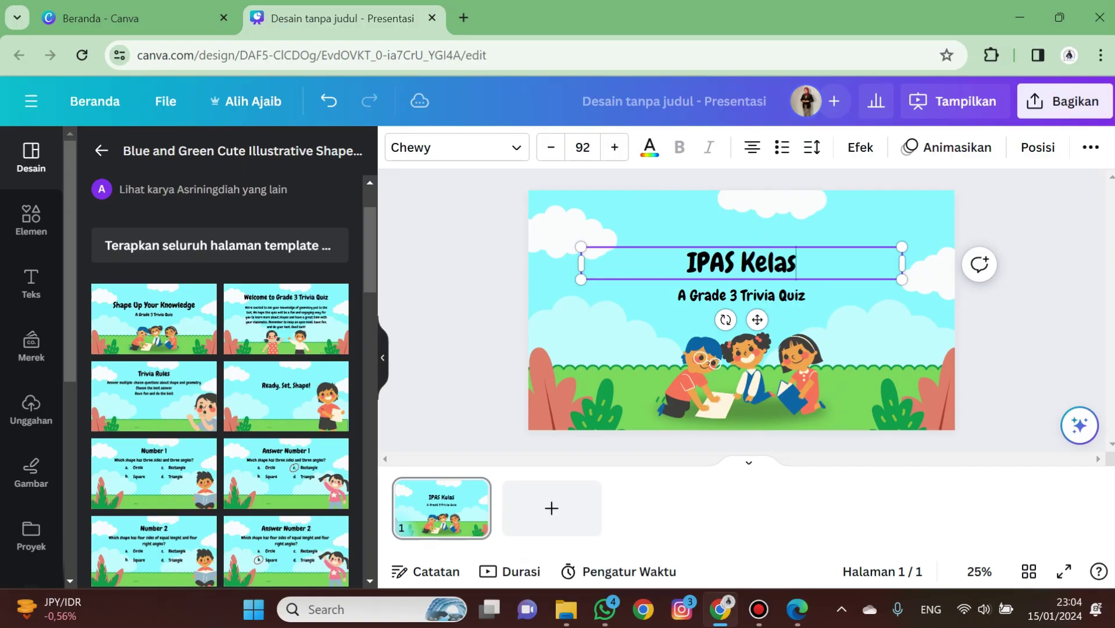
type(" 5 Sd")
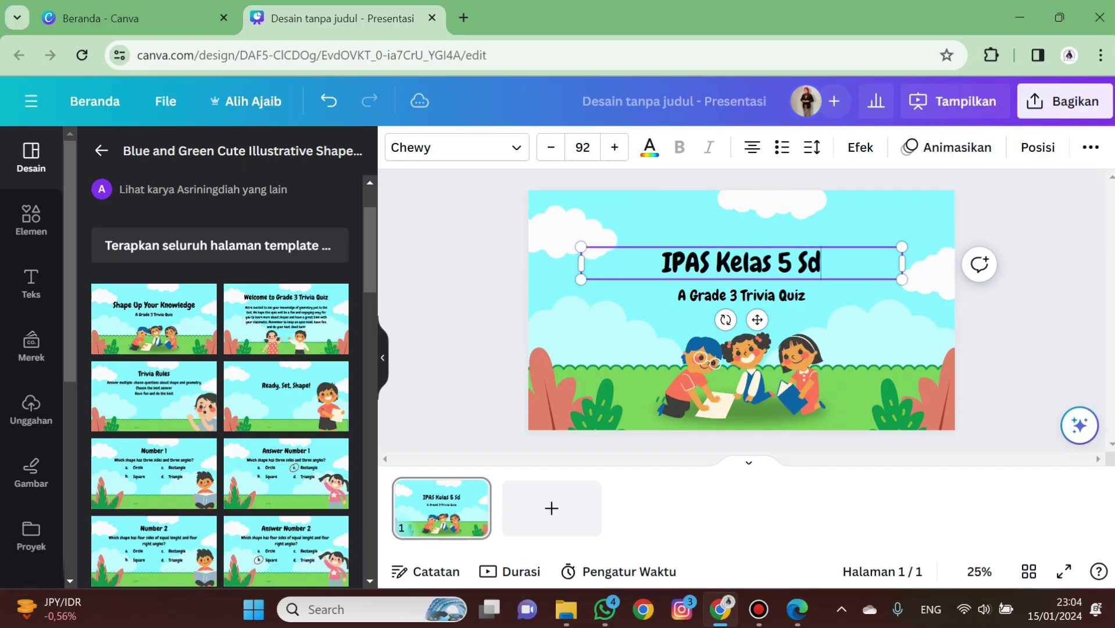
key("BackSpace")
type("D")
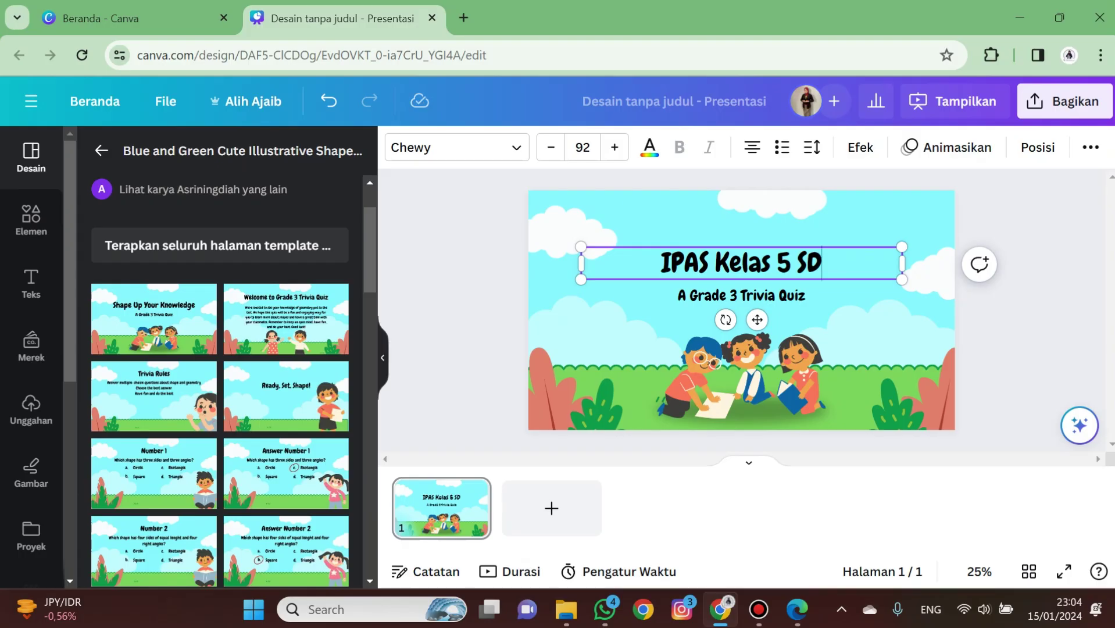
left_click(1024, 332)
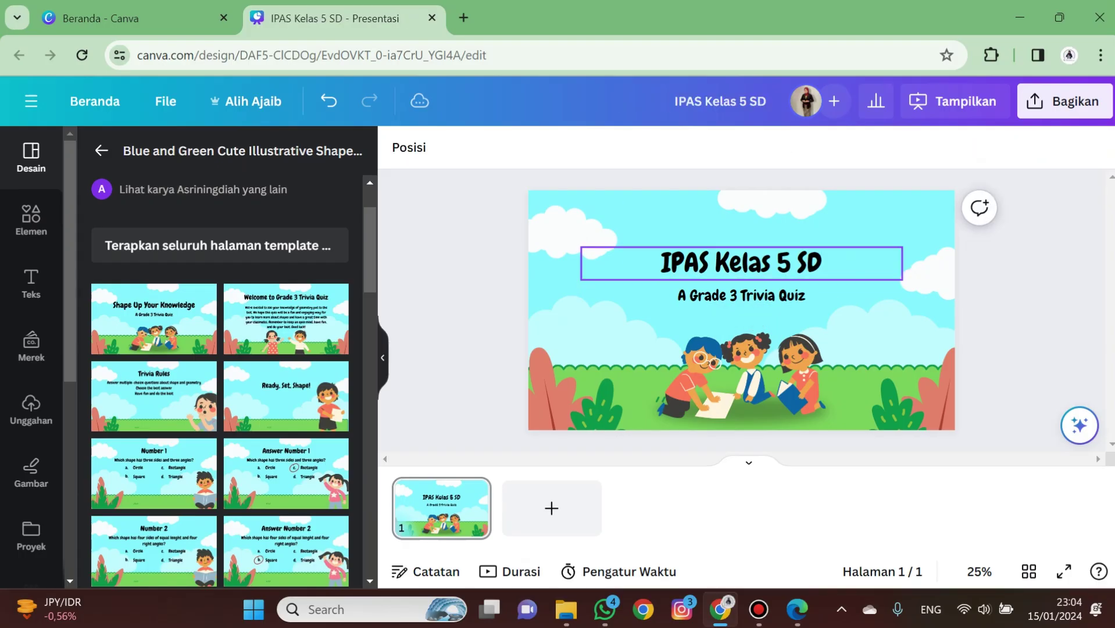
Curve the cover title with the Lengkungkan shape effect and set its Lengkungan to 45
left_click(773, 263)
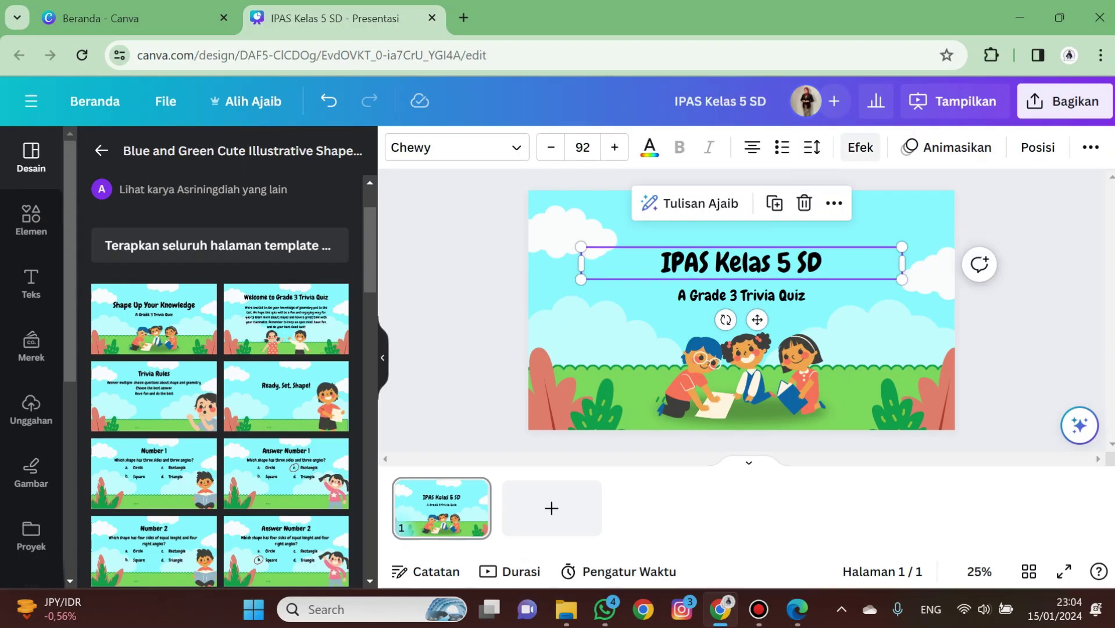
left_click(861, 147)
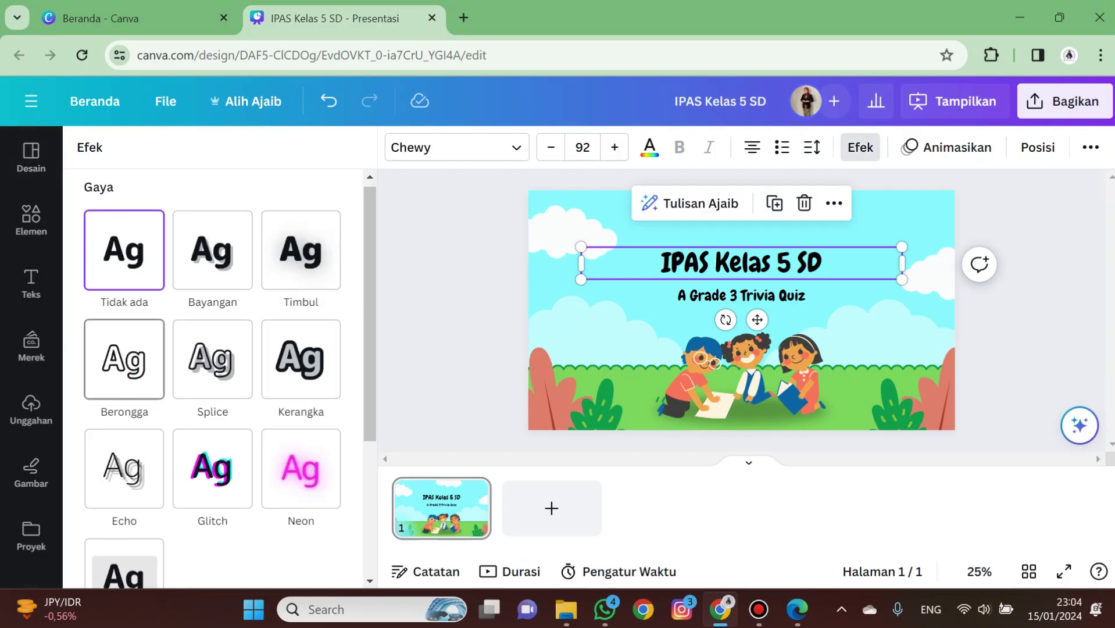
scroll(124, 360, "down", 4)
left_click(212, 512)
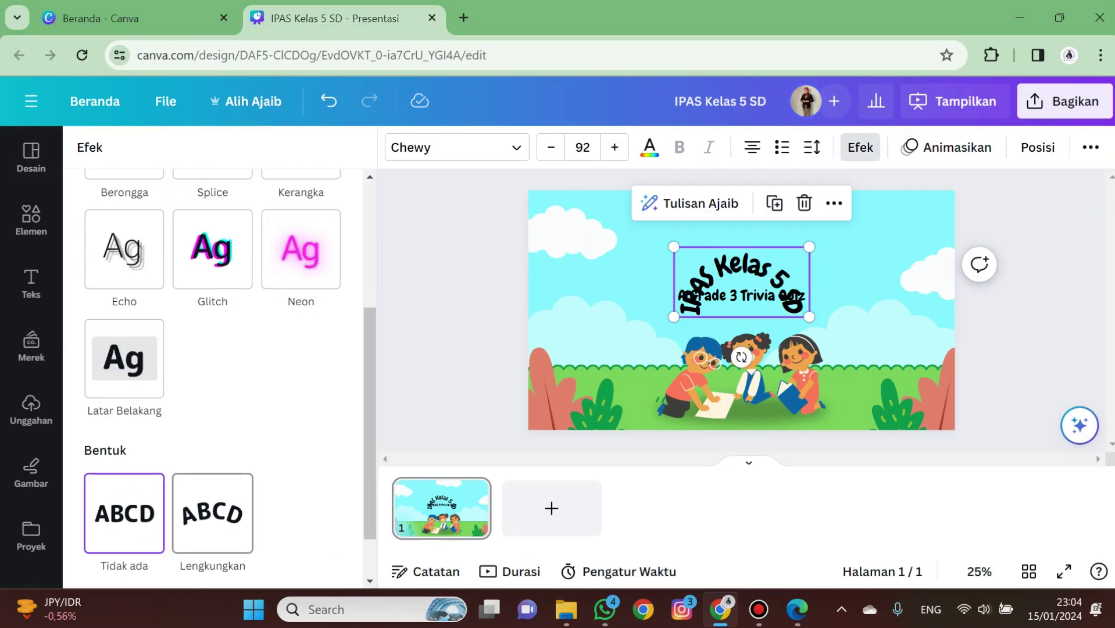
scroll(212, 407, "down", 1)
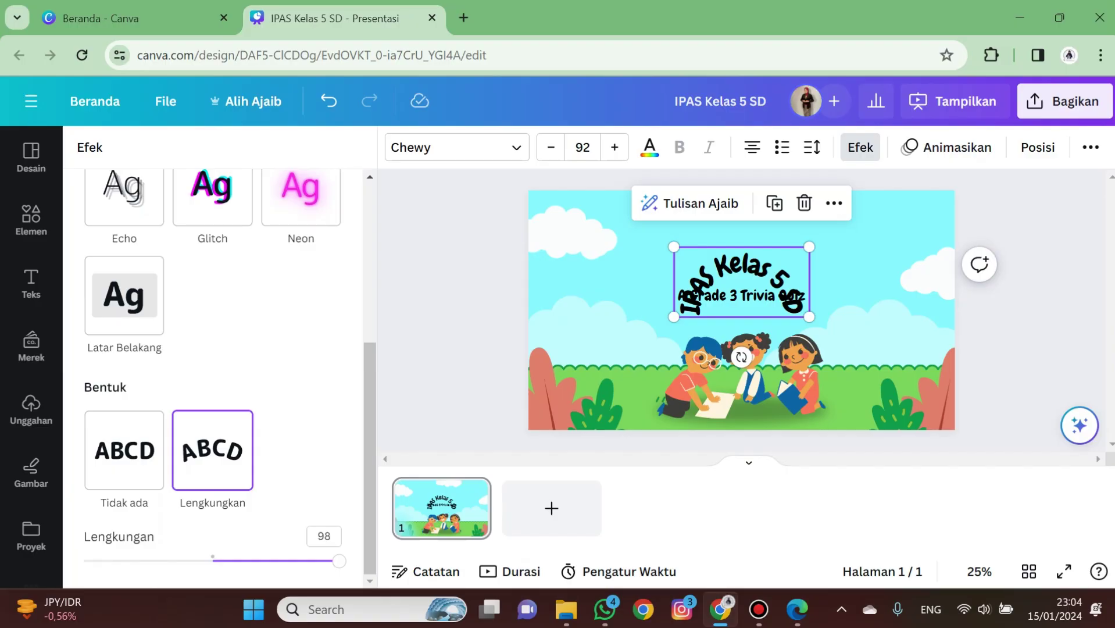
left_click_drag(339, 561, 270, 561)
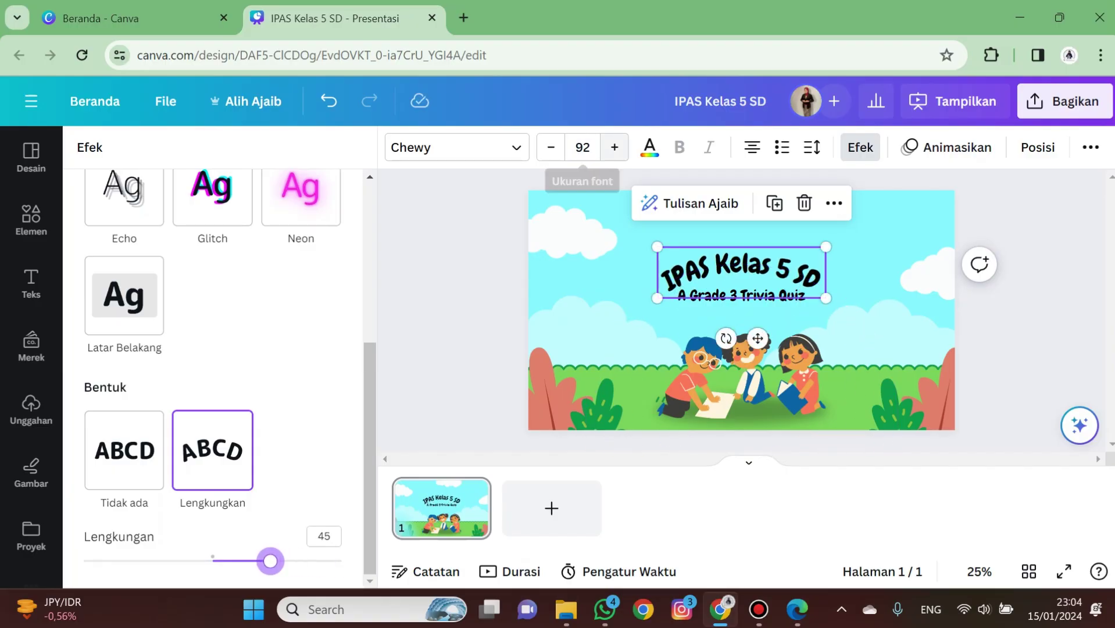
Increase the curved title's font size to 103
left_click(614, 148)
left_click(614, 147)
left_click(614, 147)
left_click(614, 147)
left_click(615, 147)
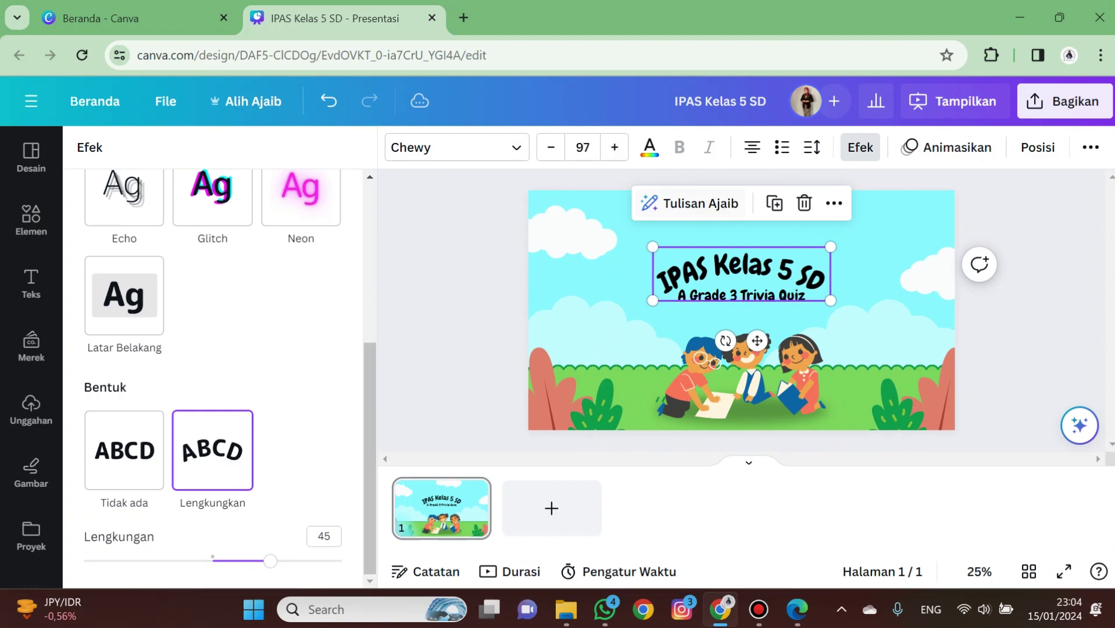
left_click(615, 147)
left_click(615, 148)
left_click(614, 148)
left_click(615, 147)
left_click(615, 147)
left_click(615, 147)
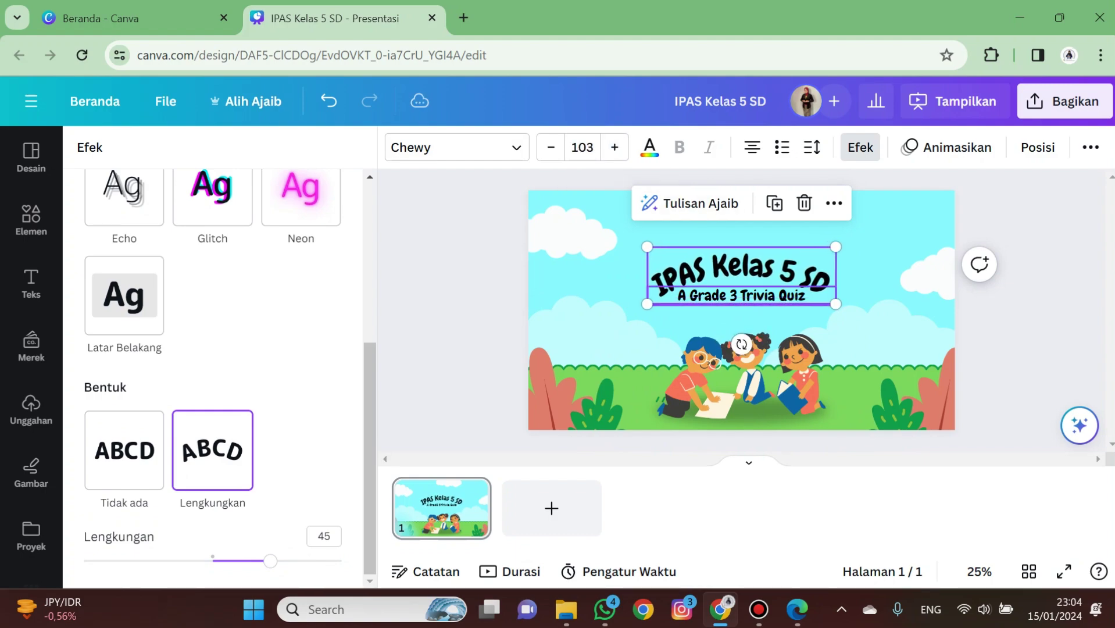
Move the curved title up, clear of the subtitle, and set its Lengkungan to 56
left_click_drag(742, 269, 740, 240)
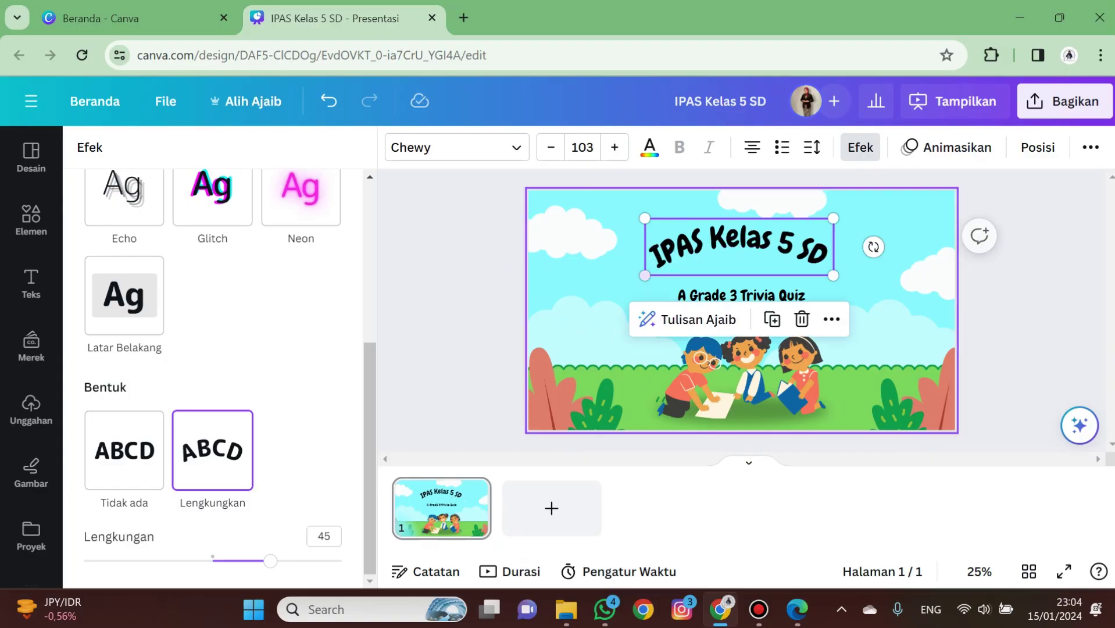
left_click_drag(270, 561, 284, 561)
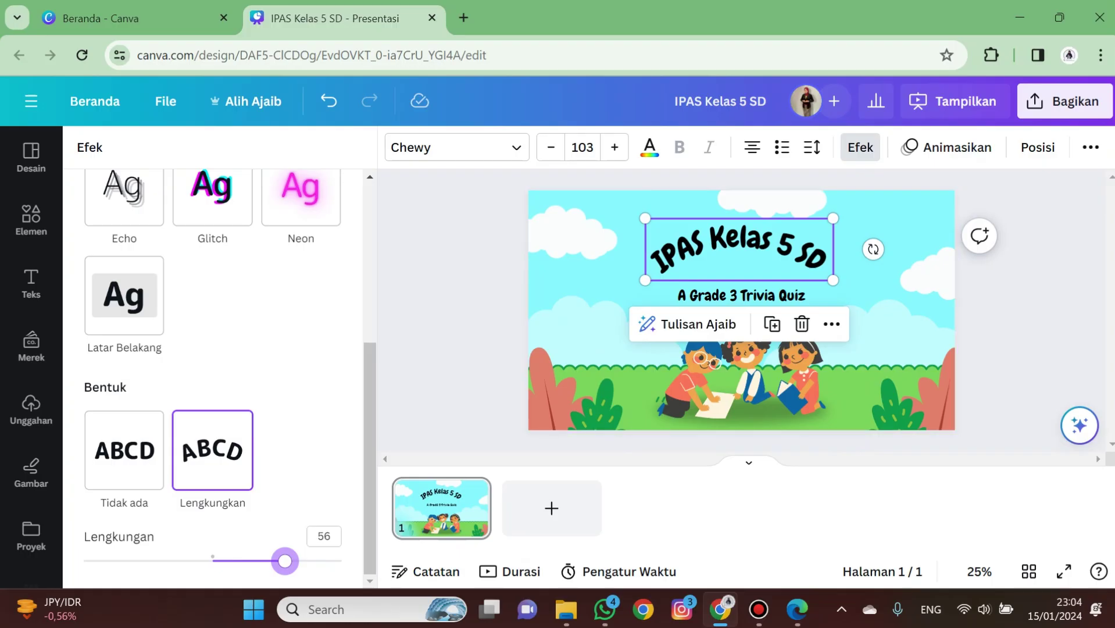
Apply the Kerangka text effect to the title and set its outline colour to light green #7dd95c
scroll(233, 378, "up", 3)
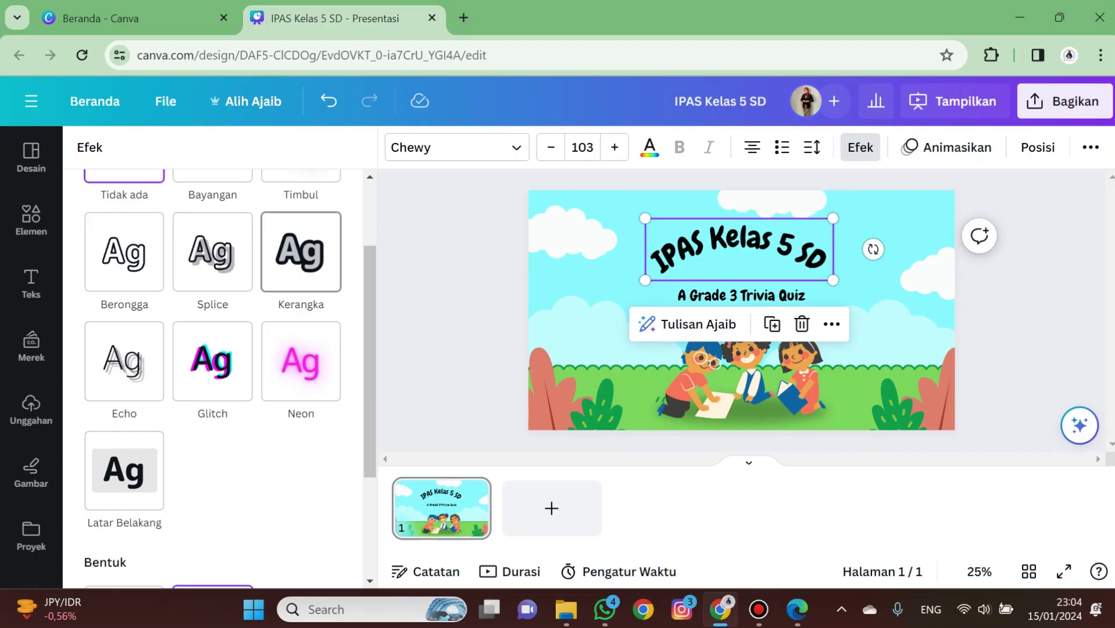
left_click(300, 251)
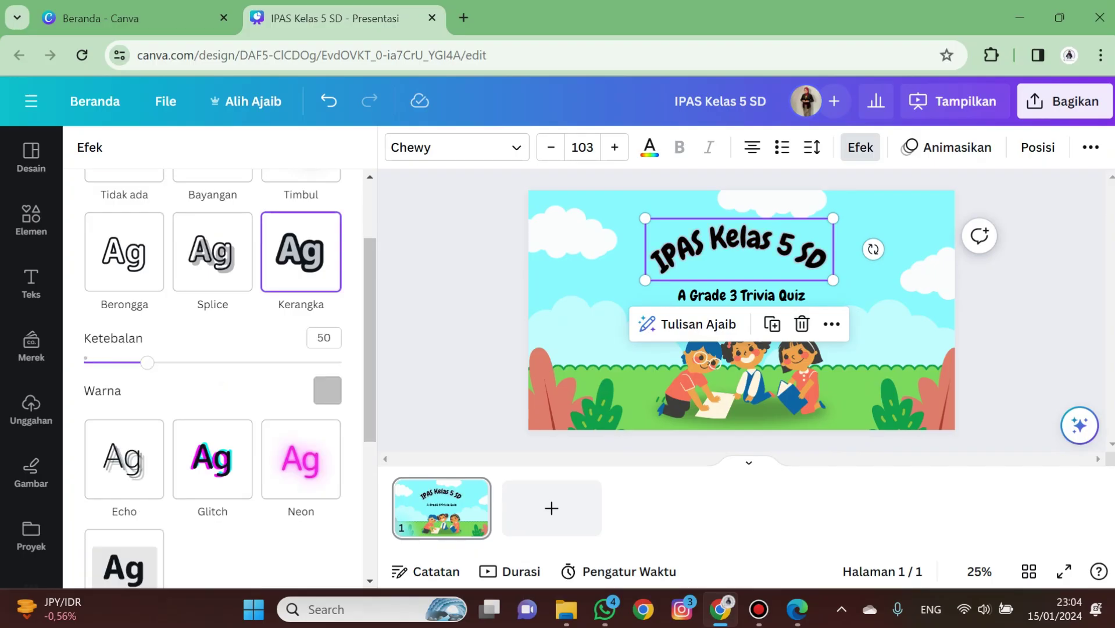
left_click(328, 390)
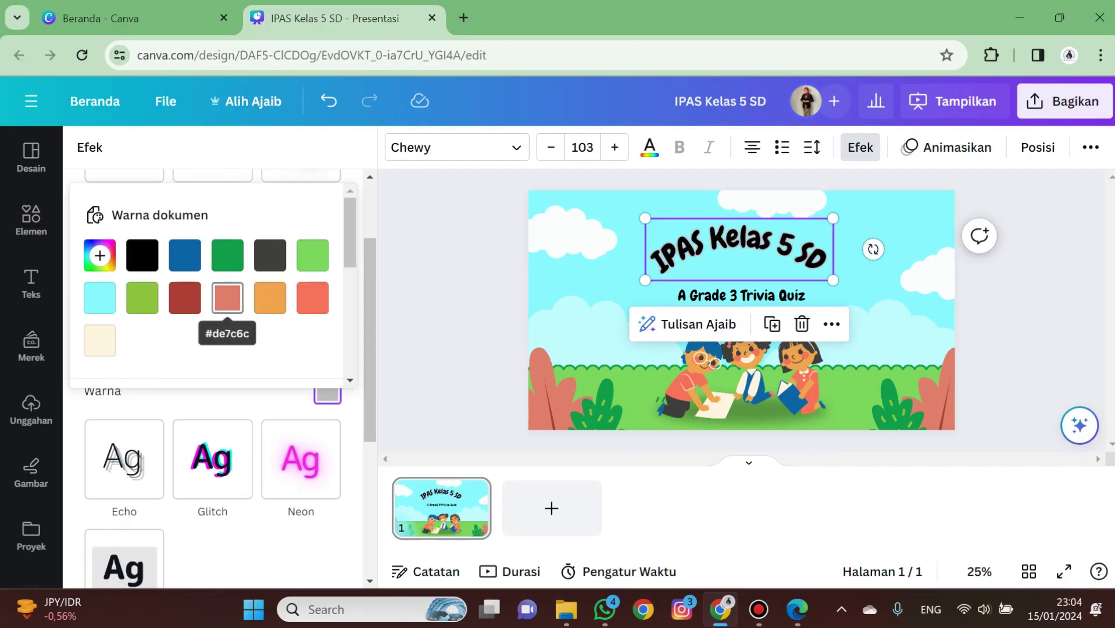
left_click(228, 255)
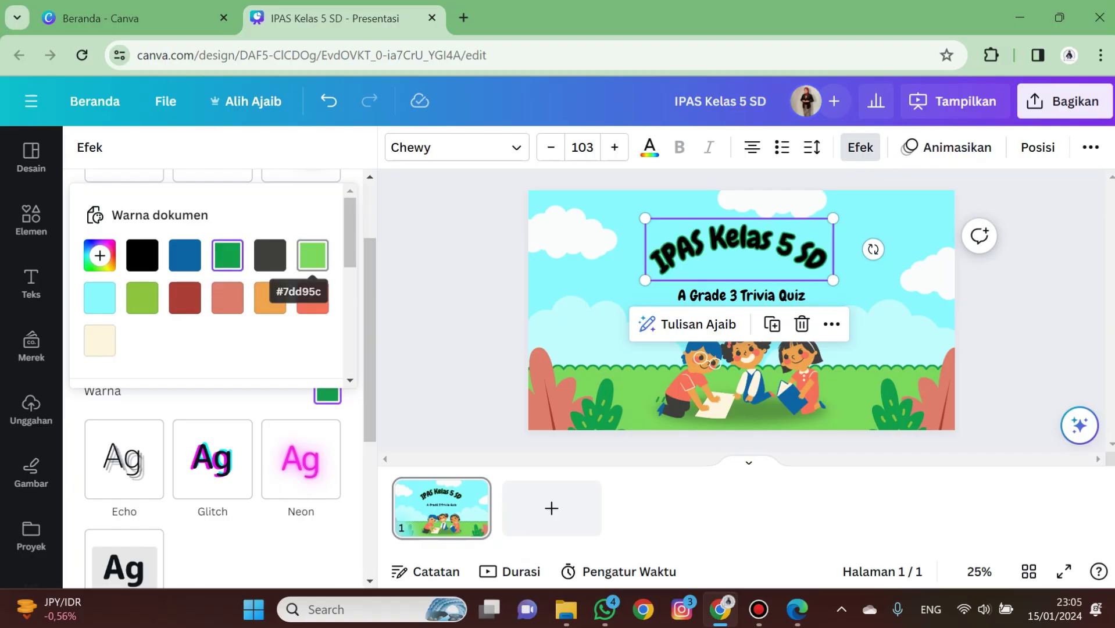
left_click(312, 255)
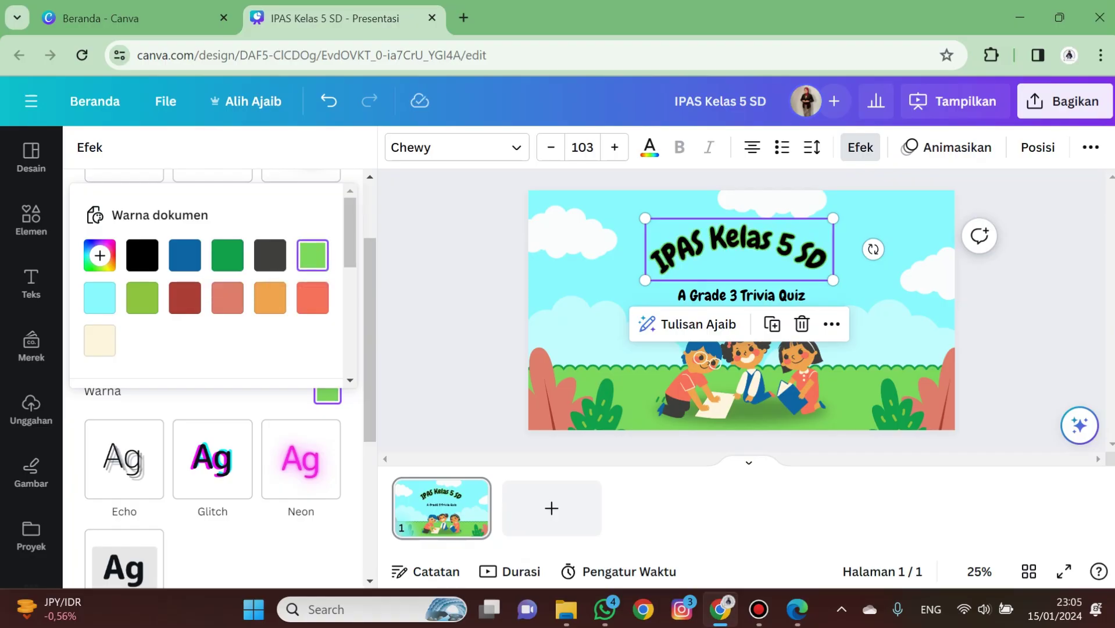
Browse the standard outline colours and slightly reduce the Ketebalan of the title's Kerangka effect
scroll(213, 285, "down", 5)
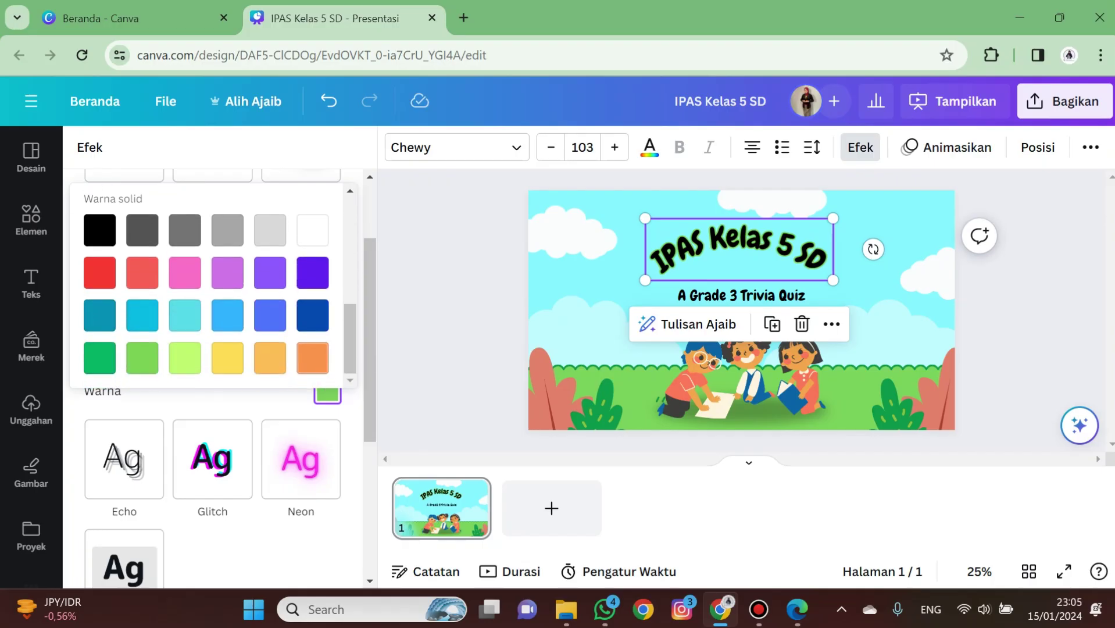
scroll(213, 349, "down", 3)
scroll(213, 337, "up", 3)
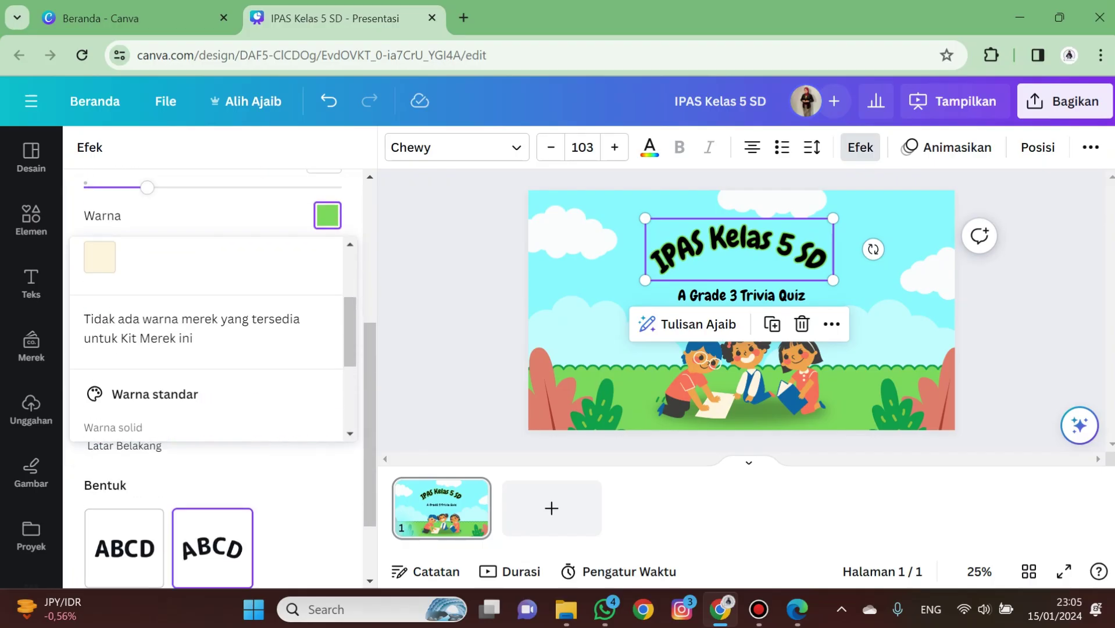
left_click_drag(147, 188, 125, 187)
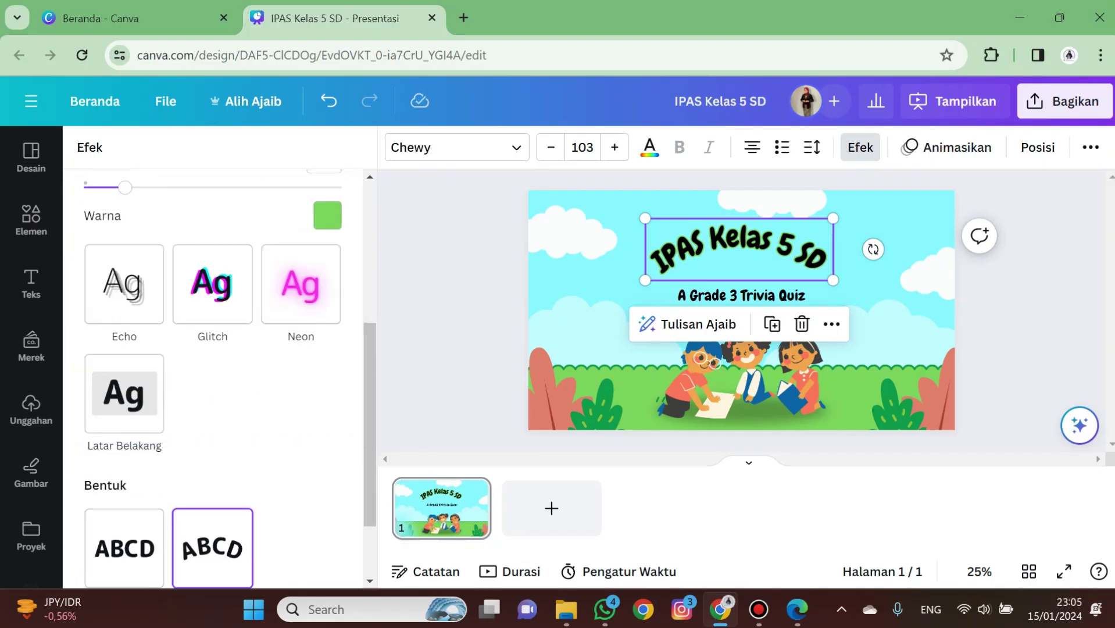
Replace the subtitle "A Grade 3 Trivia Quiz" with the text "INDONESIAKU KAYA HAYATINYA"
left_click(460, 262)
left_click(739, 250)
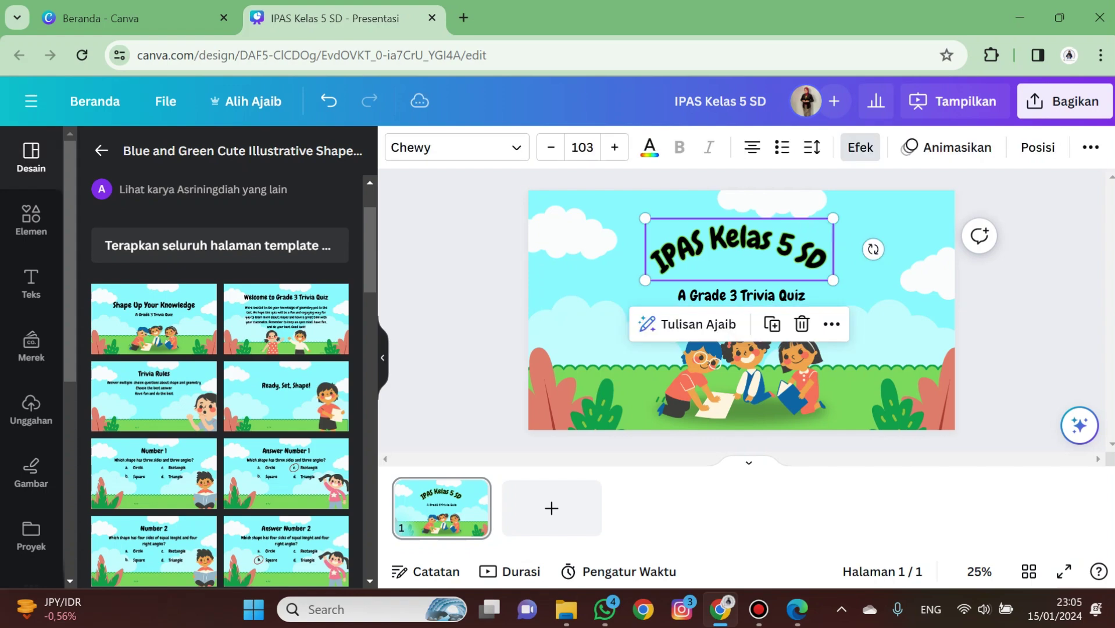
double_click(741, 296)
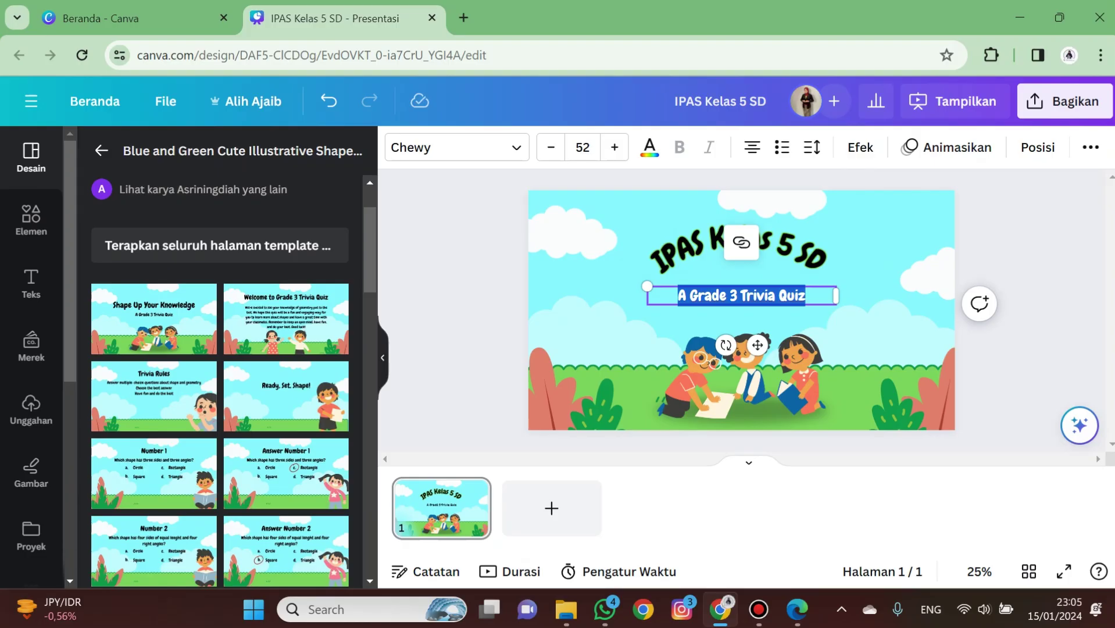
type("INDONESIAK")
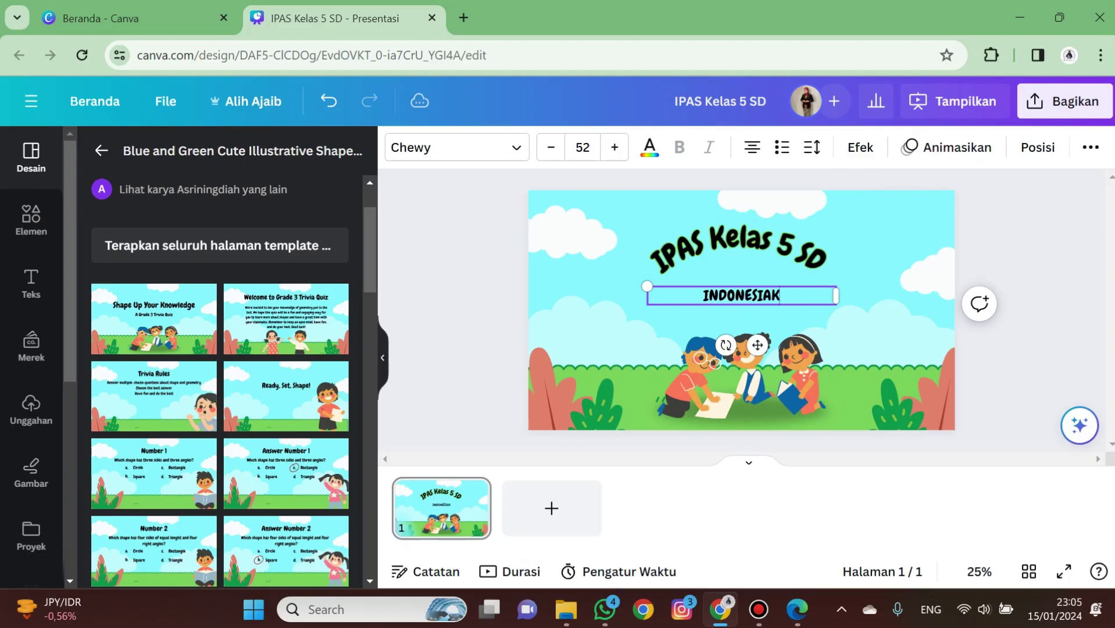
type("U KAYA HAYAT")
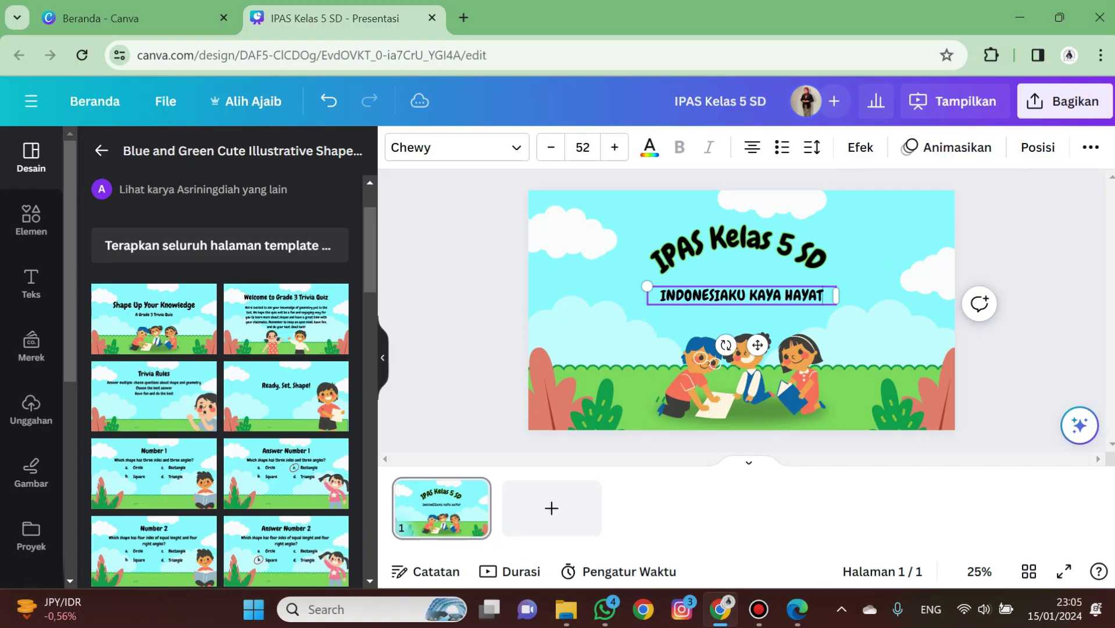
type("INYA")
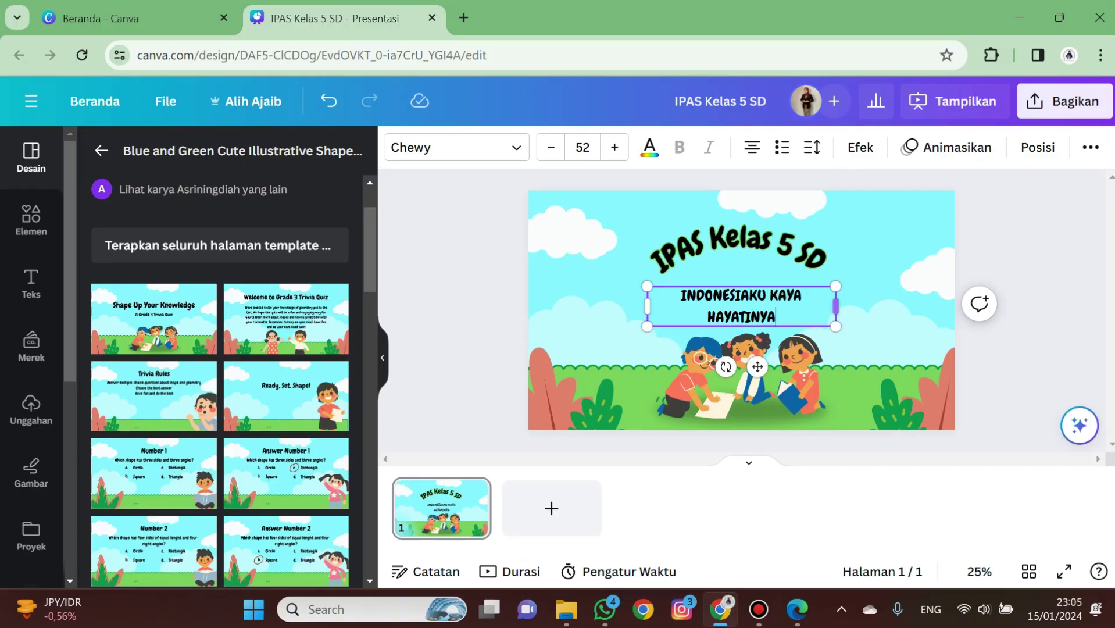
Widen the subtitle's text box to fit its text on one line and centre it beneath the curved title
left_click_drag(836, 306, 883, 295)
left_click(889, 256)
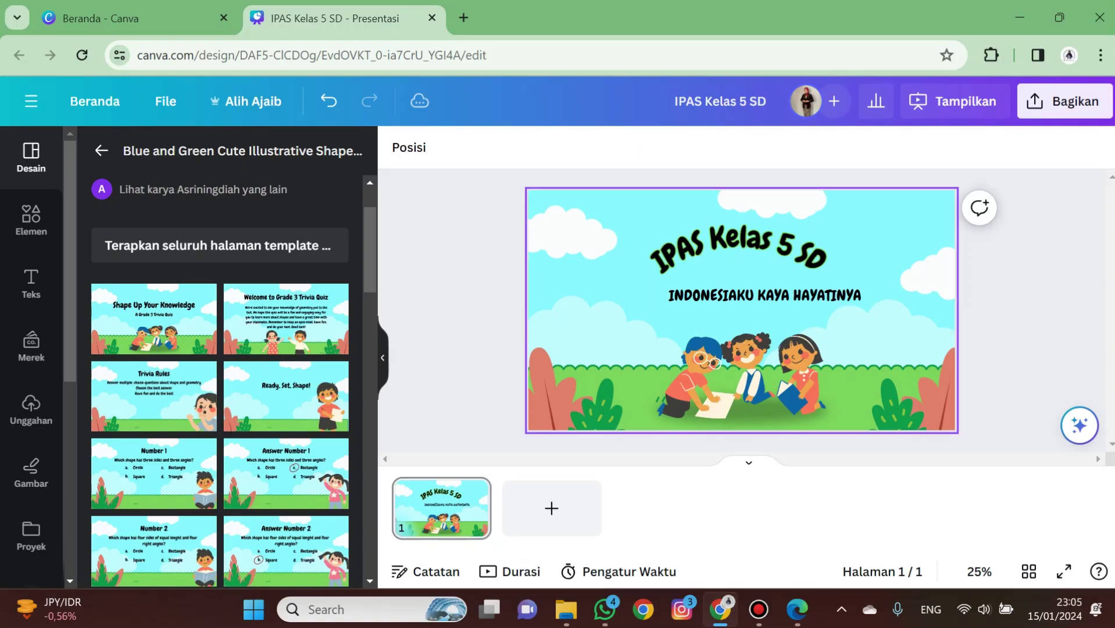
left_click(779, 247)
left_click_drag(773, 295, 748, 290)
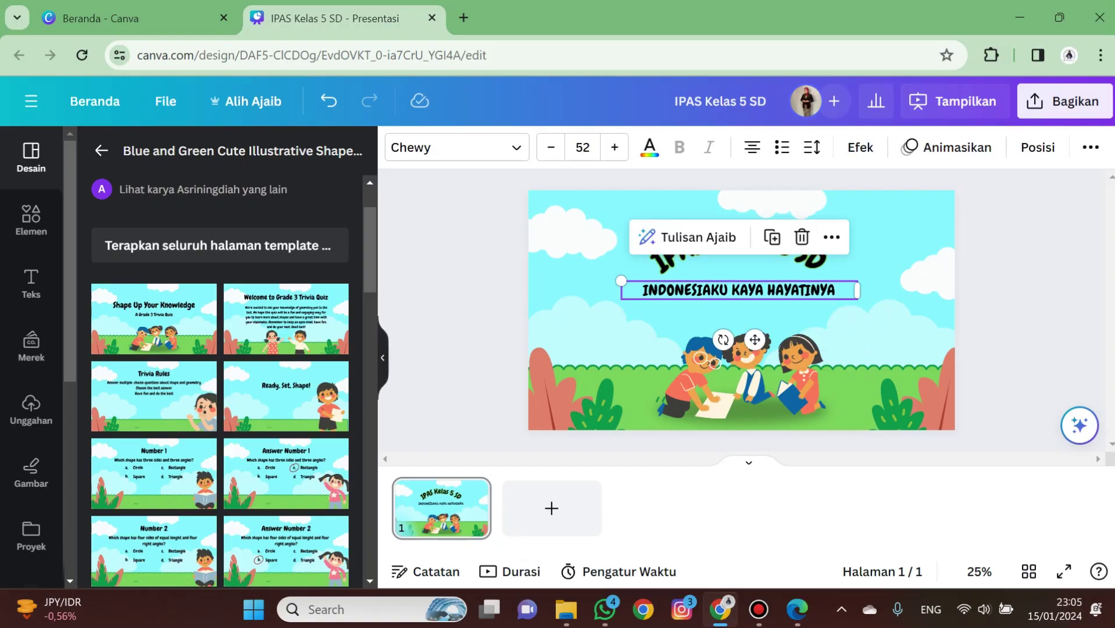
left_click(1004, 258)
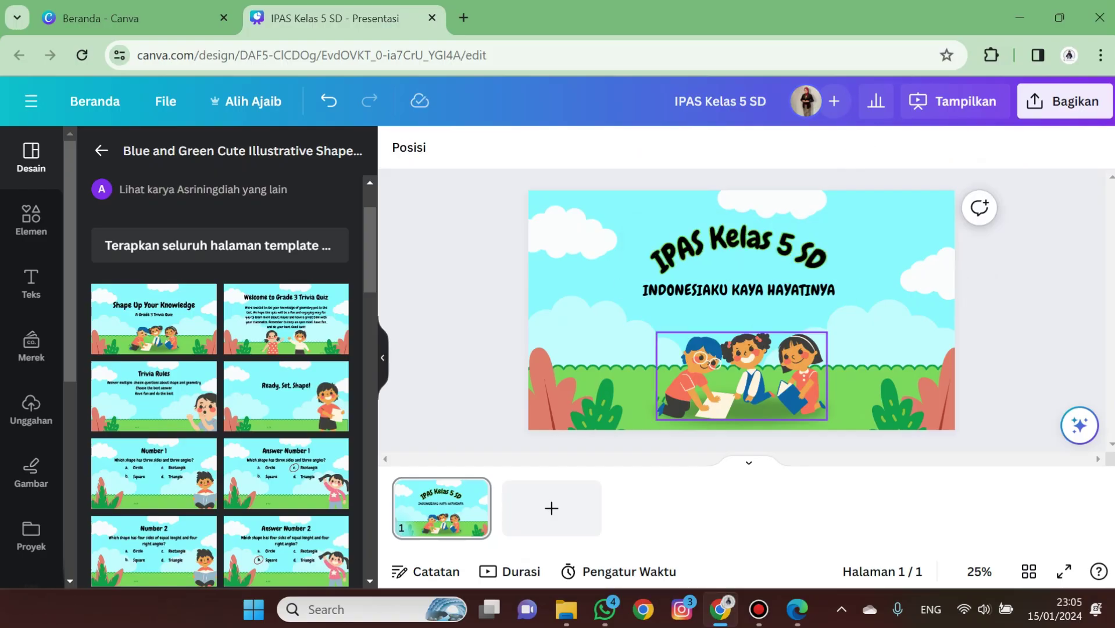
Move the three children illustration to the slide's lower-left area and send the overlapping plant there one layer backward (Mundur selapis)
left_click(744, 378)
left_click_drag(744, 378, 638, 366)
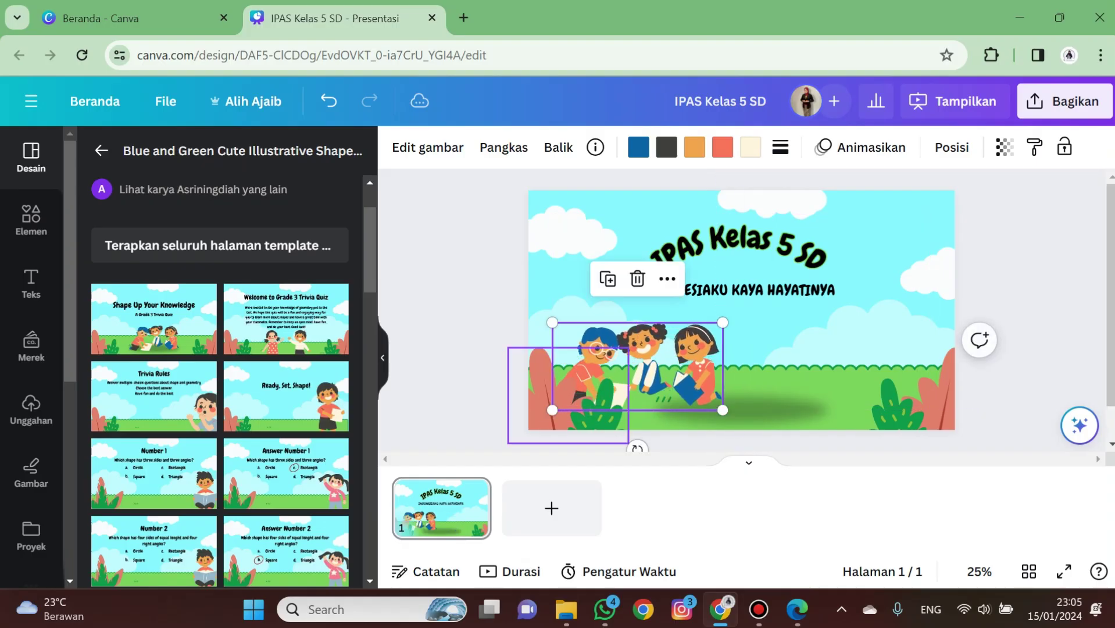
left_click(600, 403)
right_click(558, 381)
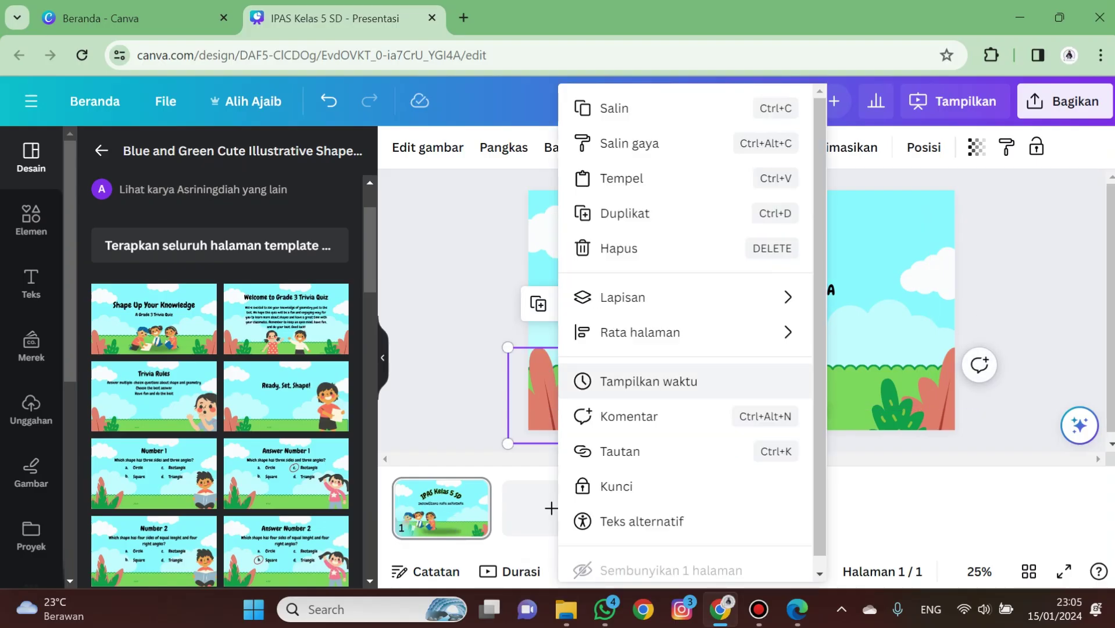
mouse_move(640, 297)
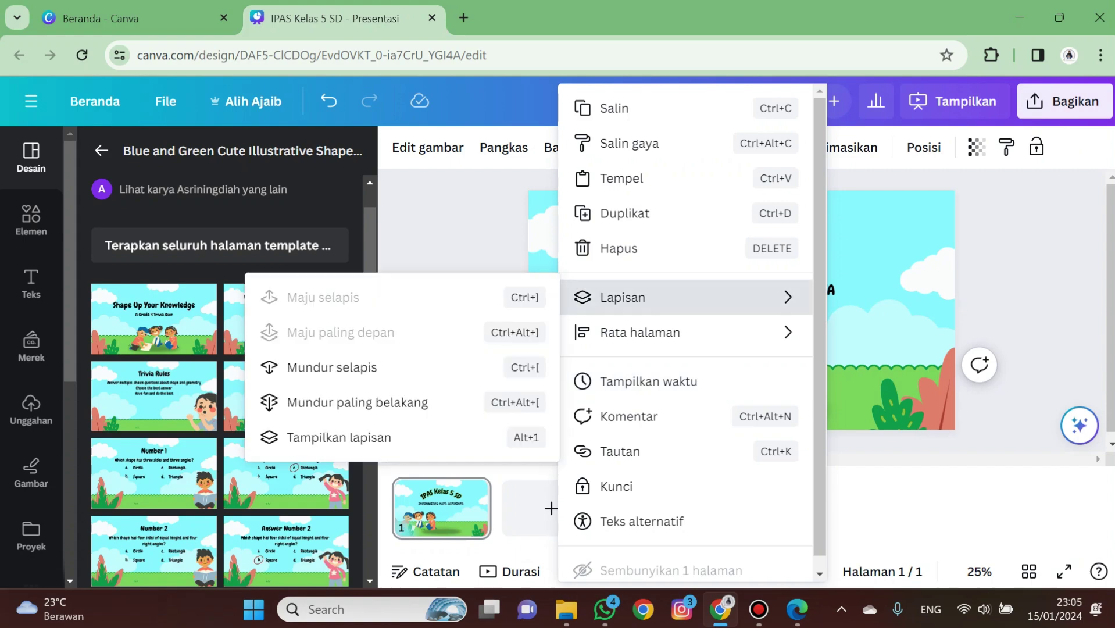
left_click(332, 367)
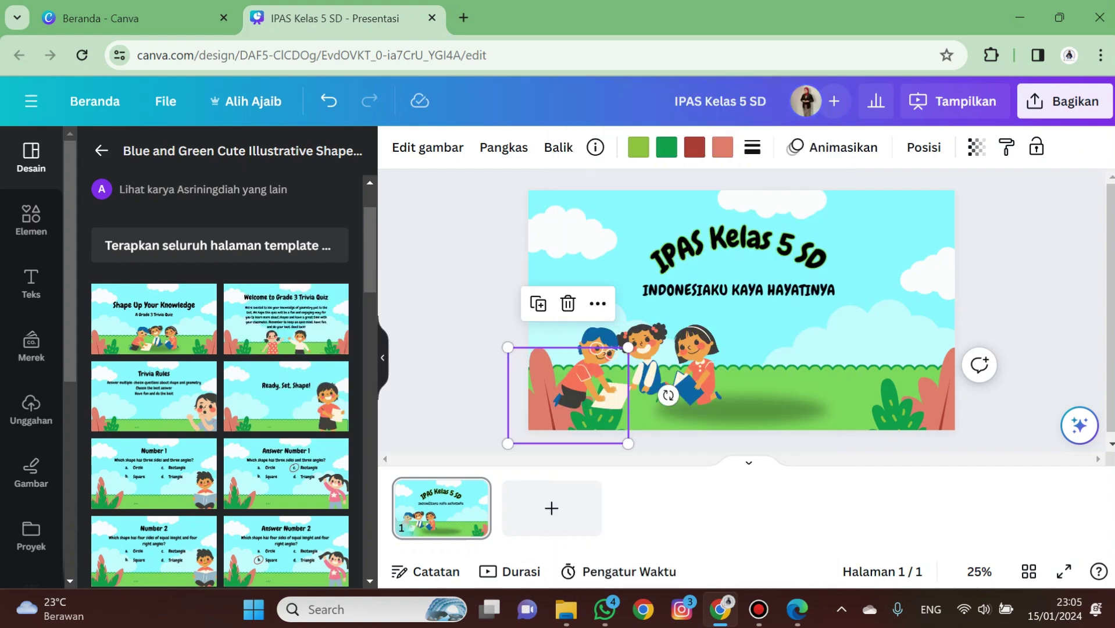
left_click(454, 314)
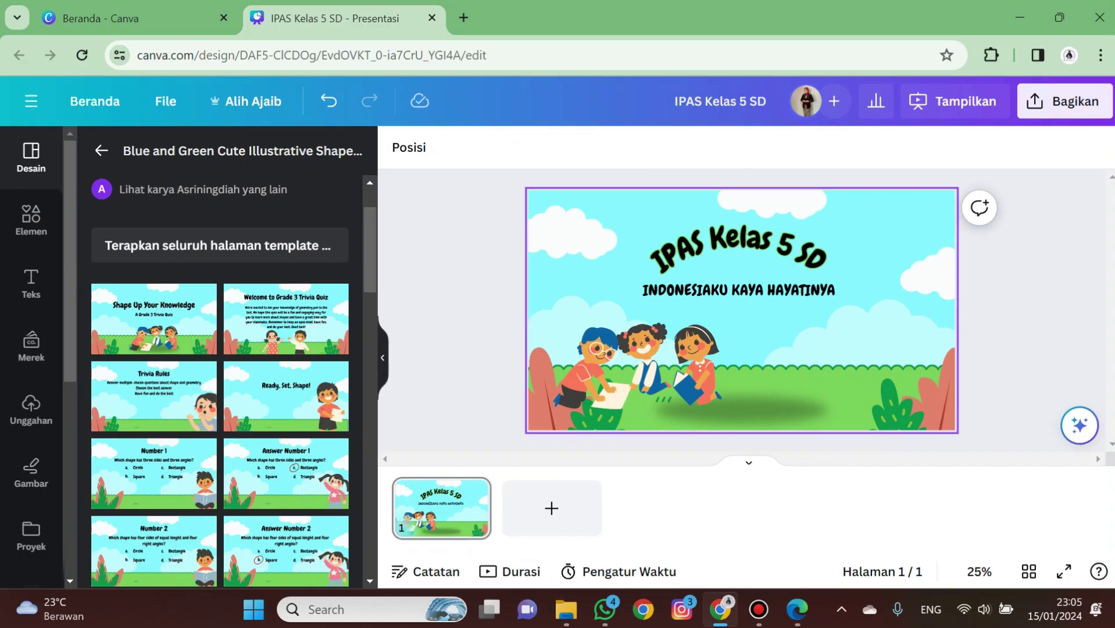
Shrink the children illustration and move their oval ground shadow back underneath them
left_click(638, 366)
left_click_drag(723, 322, 683, 344)
left_click_drag(742, 410, 637, 406)
left_click(457, 337)
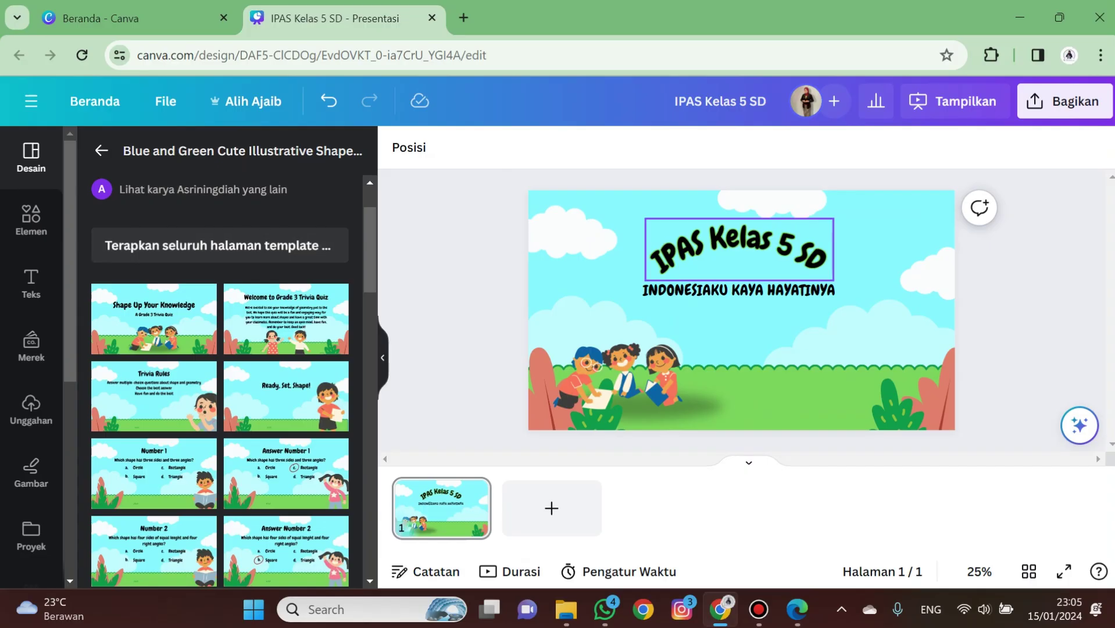
Add a subheading centred below the subtitle containing the presenter's full name and degree, in the AC Fat Bamboo font
left_click(30, 283)
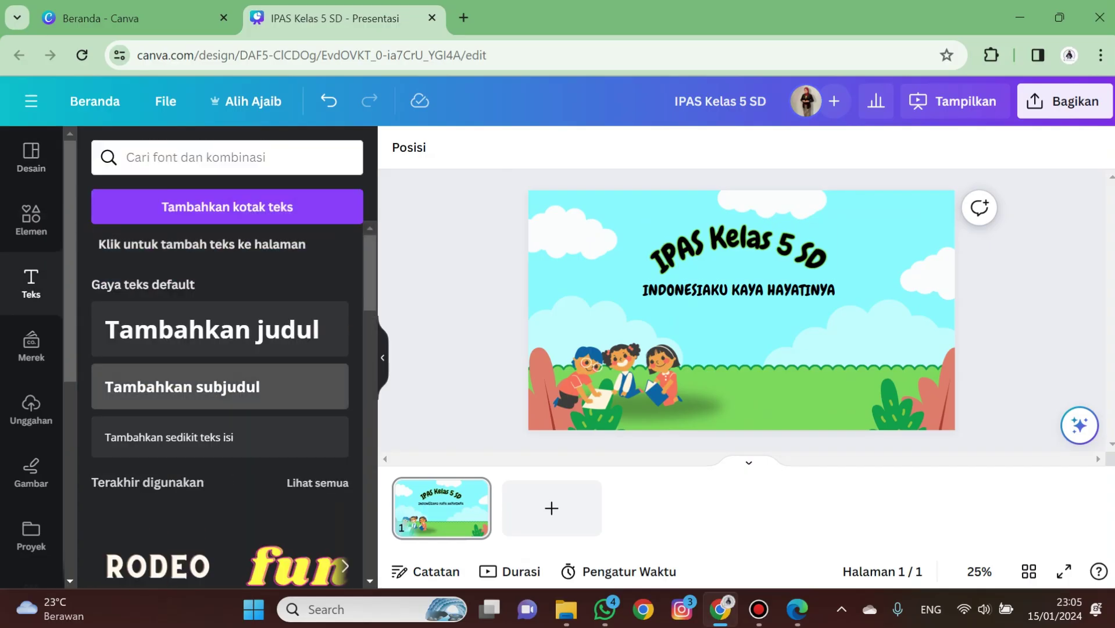
left_click(220, 387)
left_click(734, 350)
mouse_move(742, 311)
left_mouse_down()
mouse_move(771, 354)
mouse_move(771, 388)
mouse_move(785, 320)
mouse_move(622, 256)
mouse_move(608, 214)
mouse_move(642, 289)
mouse_move(740, 310)
left_mouse_up()
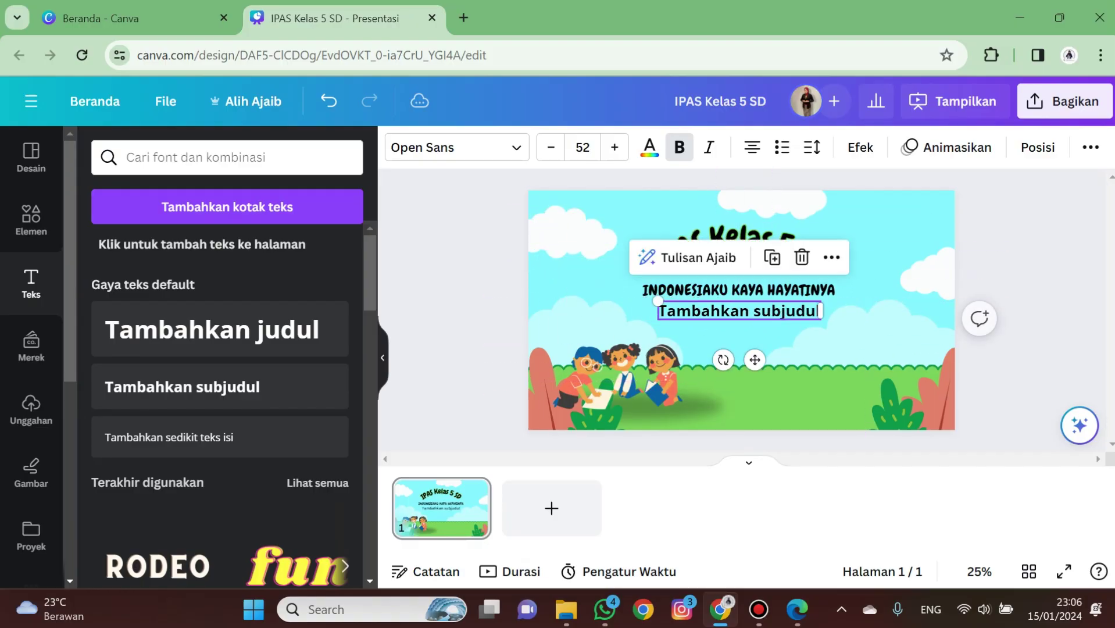
double_click(739, 310)
type("Desi Putrianasari, S.Pd")
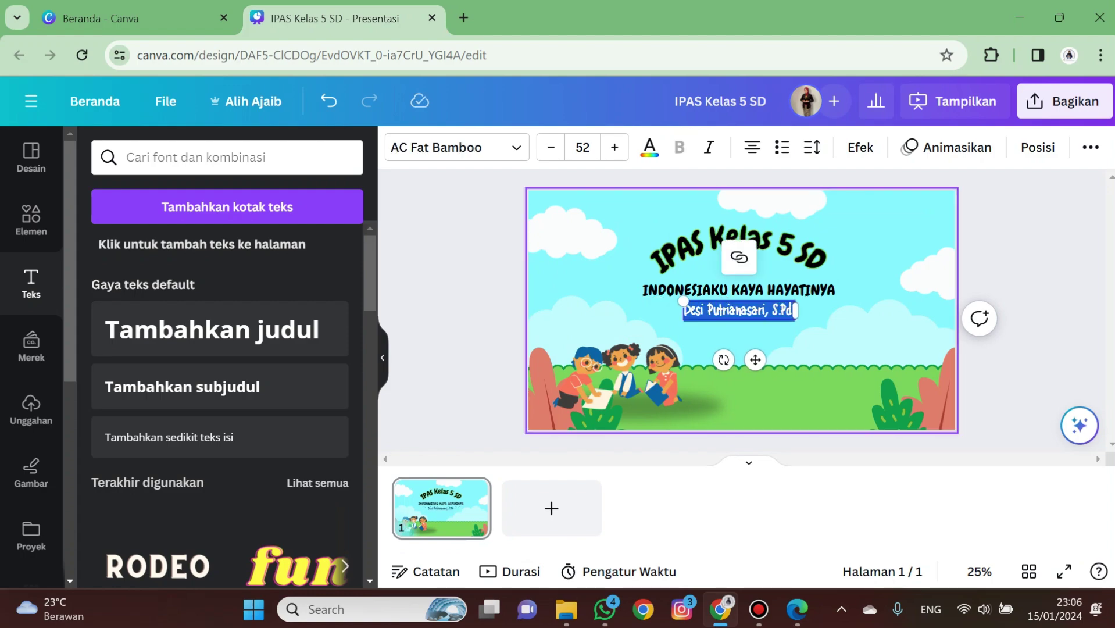
left_click(461, 252)
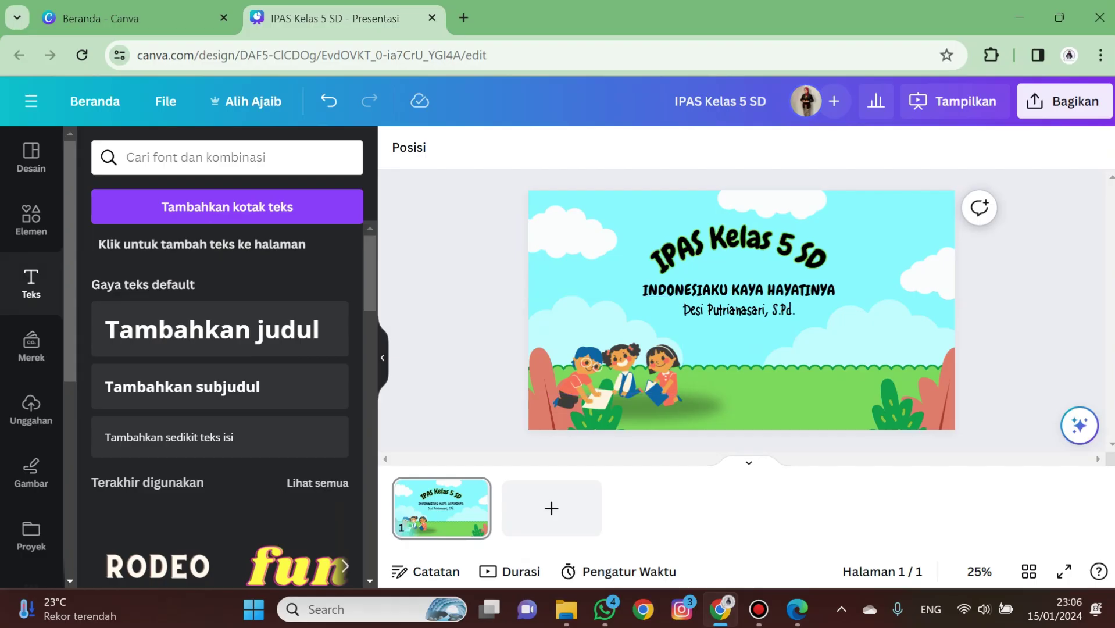
left_click(739, 249)
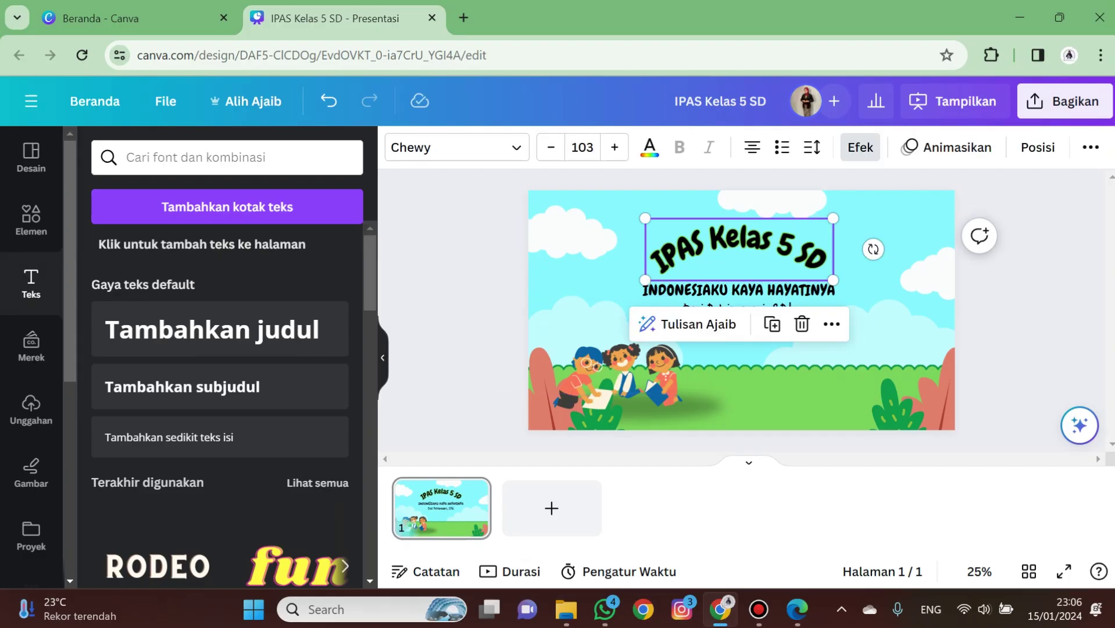
left_click(1029, 314)
left_click(31, 157)
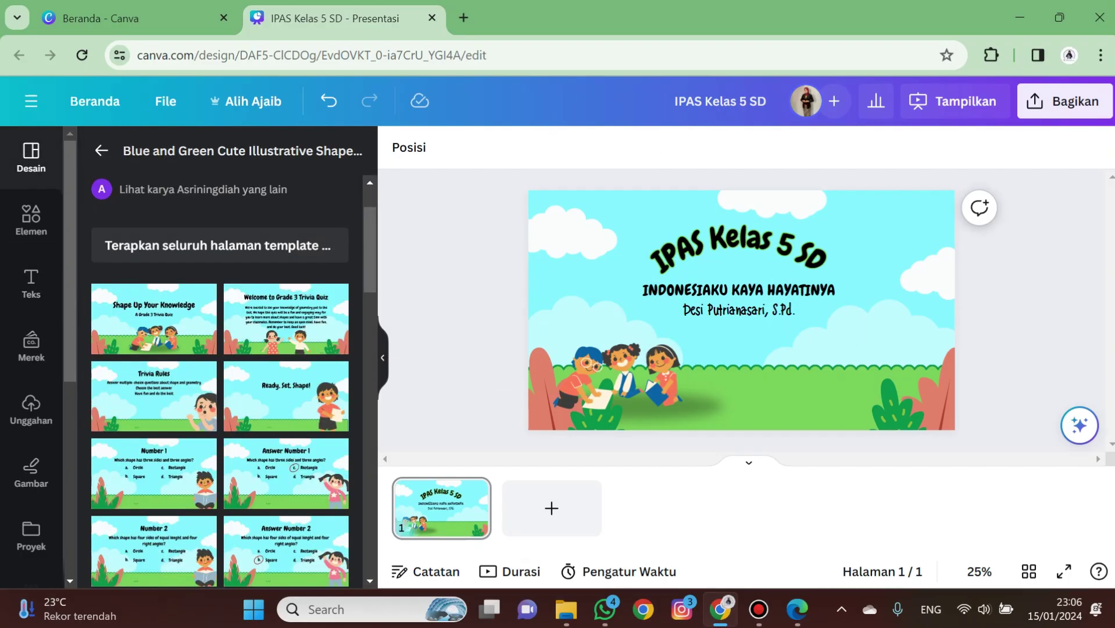
Search the elements for "start" and add the green wooden START signpost graphic to the slide
left_click(31, 220)
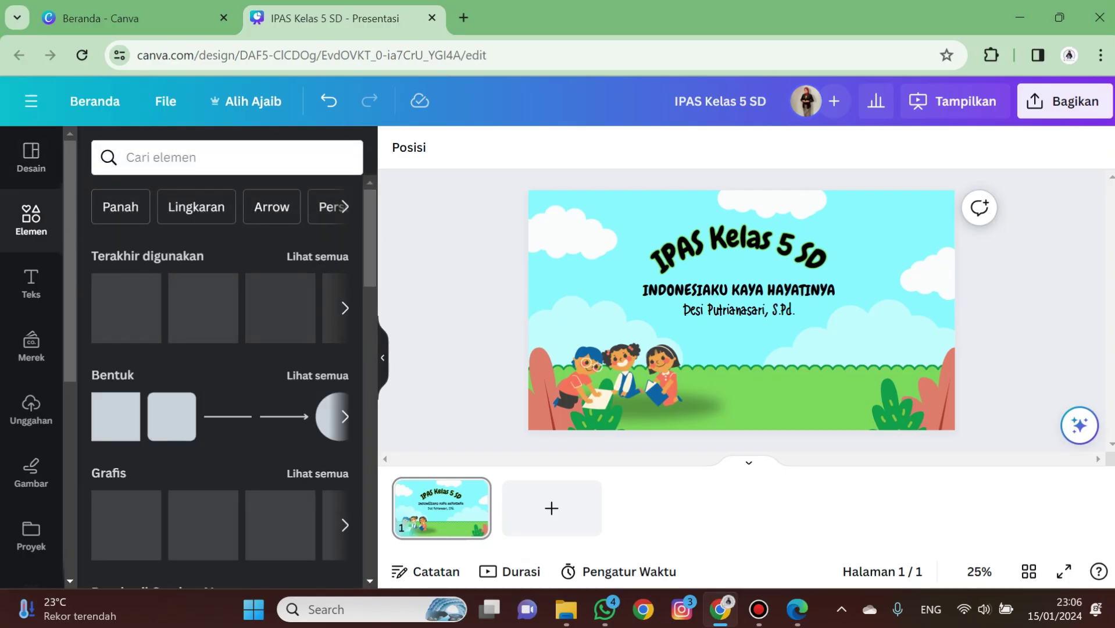
left_click(227, 158)
type("s")
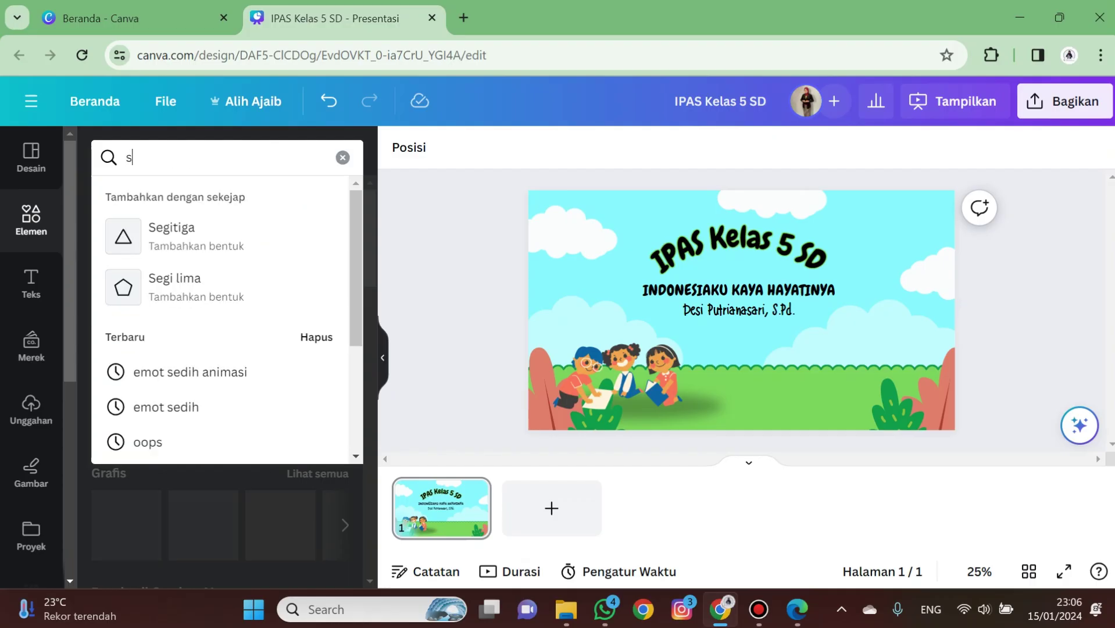
type("tart")
key("Return")
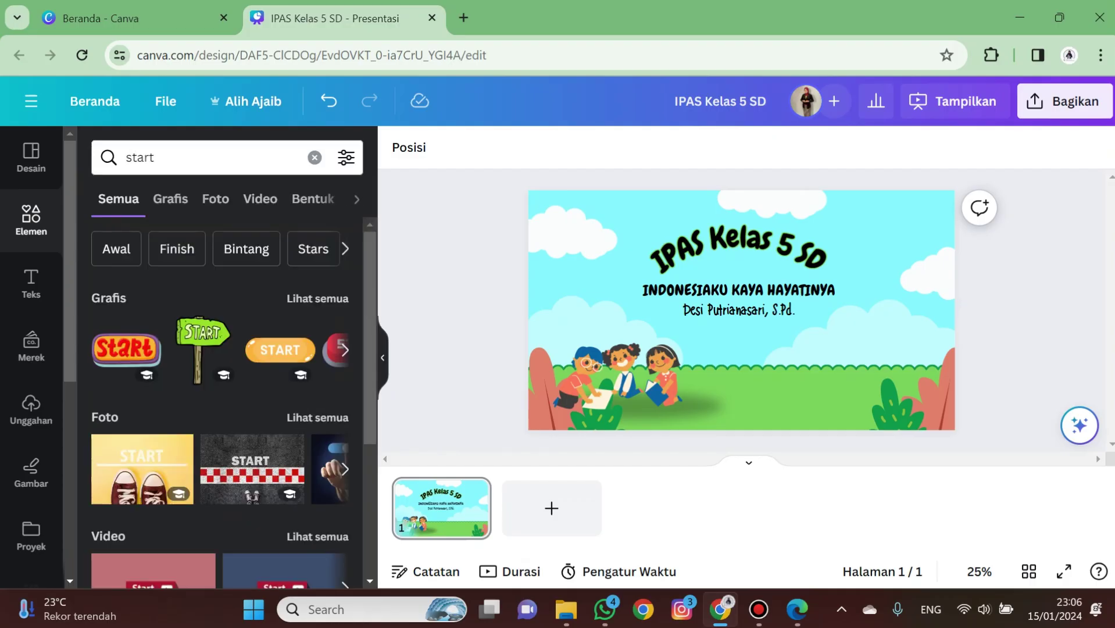
left_click(201, 349)
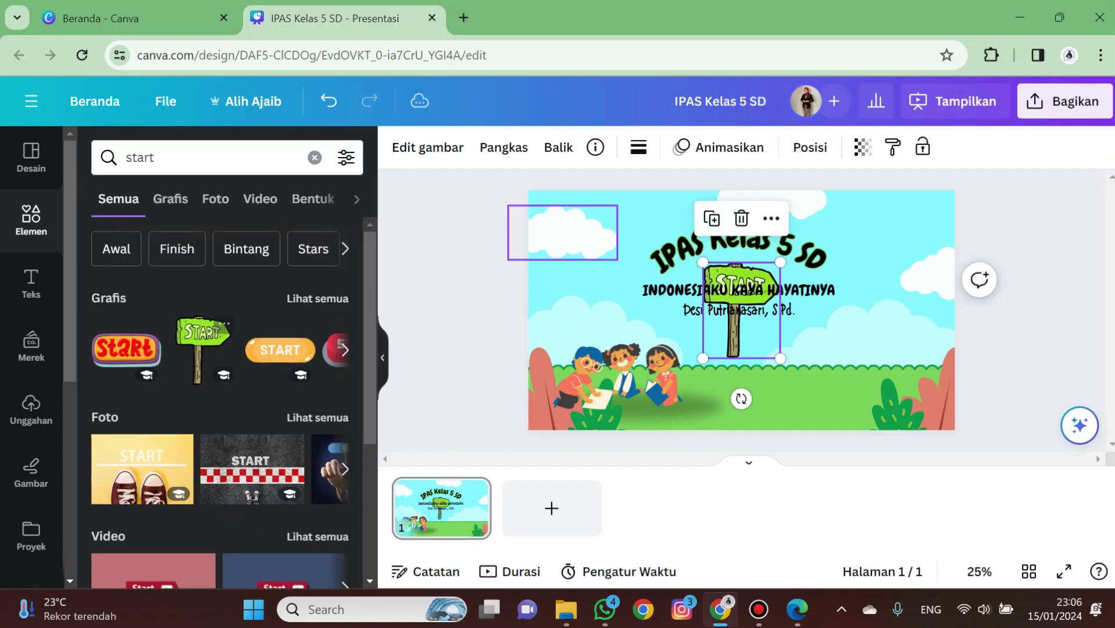
Place the START signpost on the grass below the presenter's name, beside the children, and enlarge it slightly
left_click_drag(736, 314, 735, 397)
left_click_drag(780, 345, 795, 327)
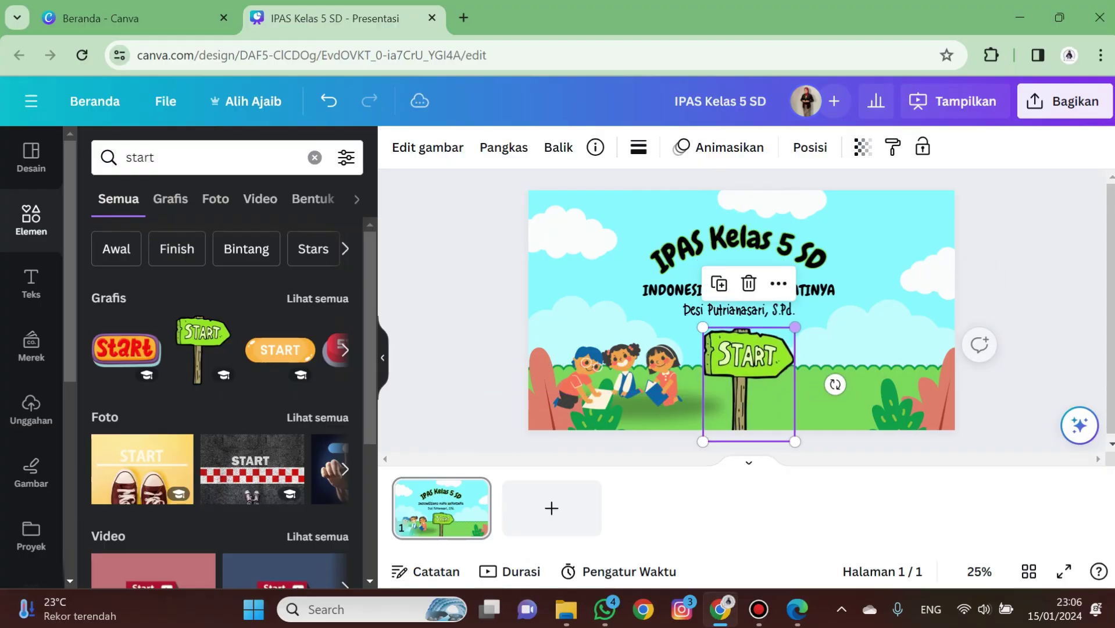
left_click_drag(750, 366, 749, 363)
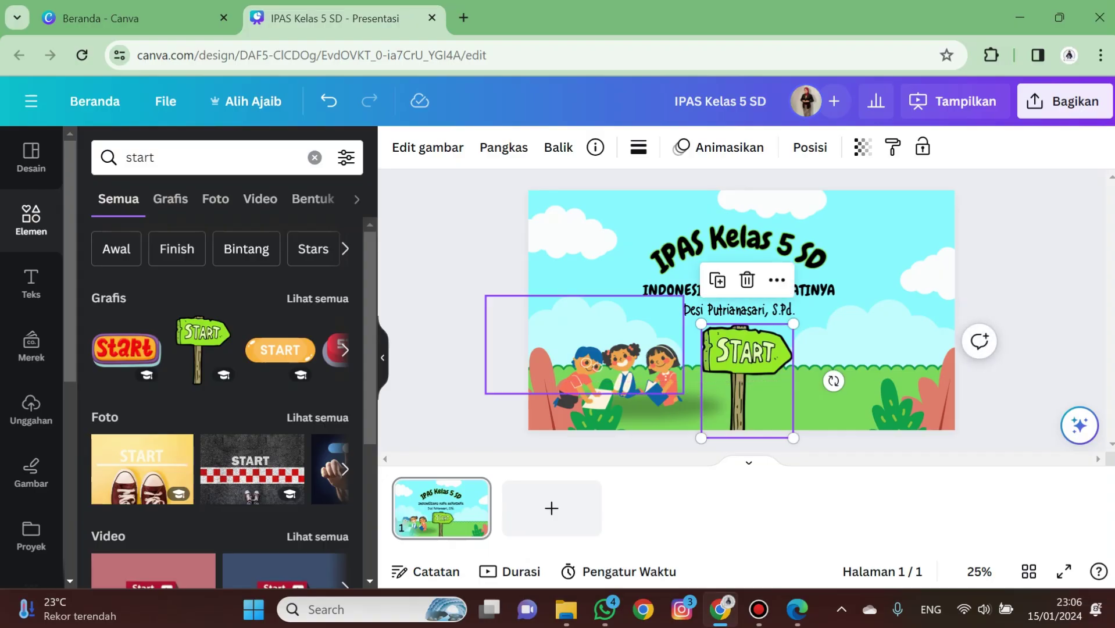
left_click(459, 349)
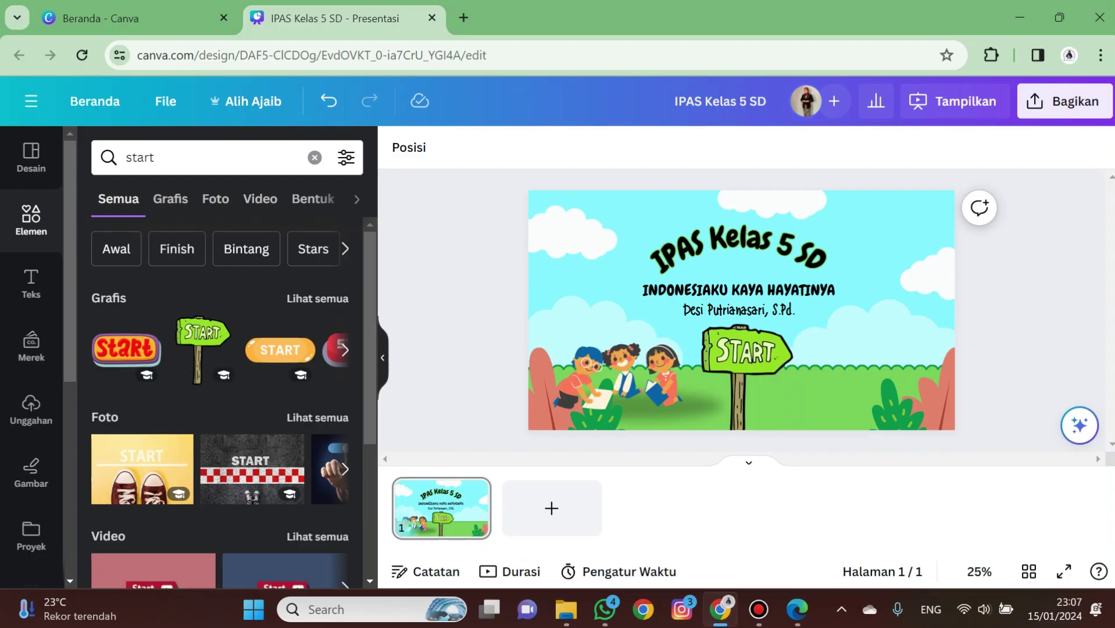
Search the elements for "animasi hewan"
left_click(174, 158)
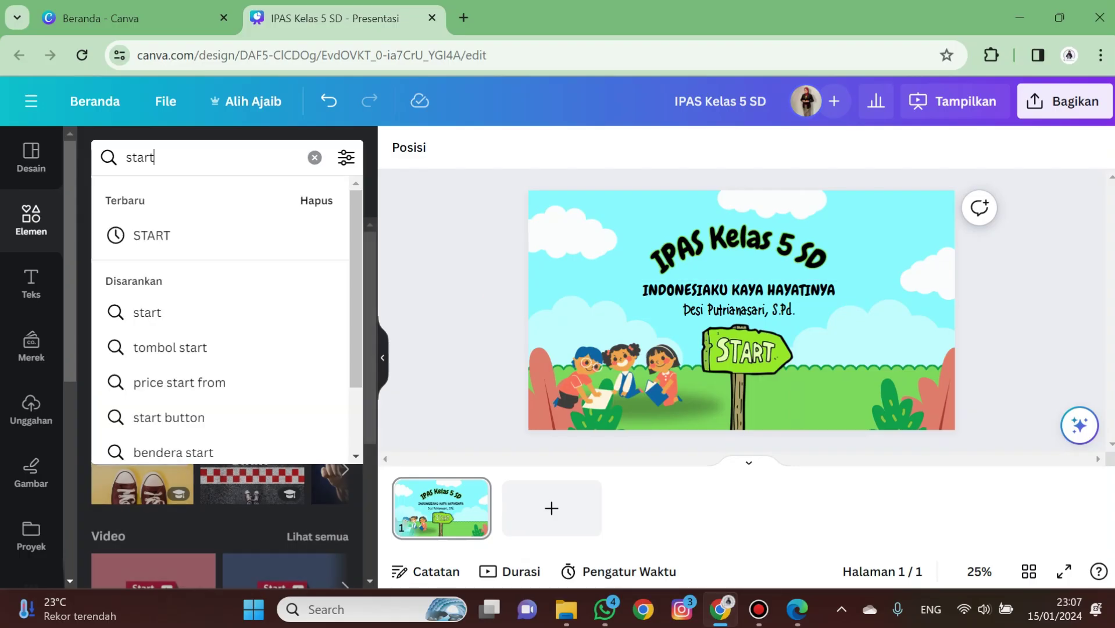
key("ctrl+a")
type("animasi")
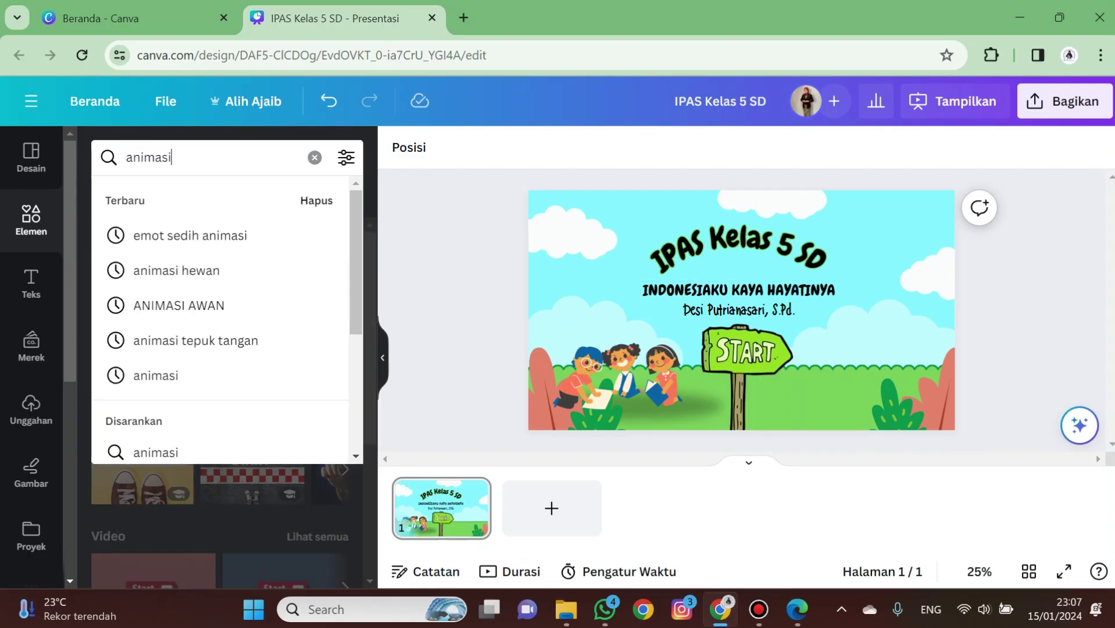
type(" hewan")
key("Return")
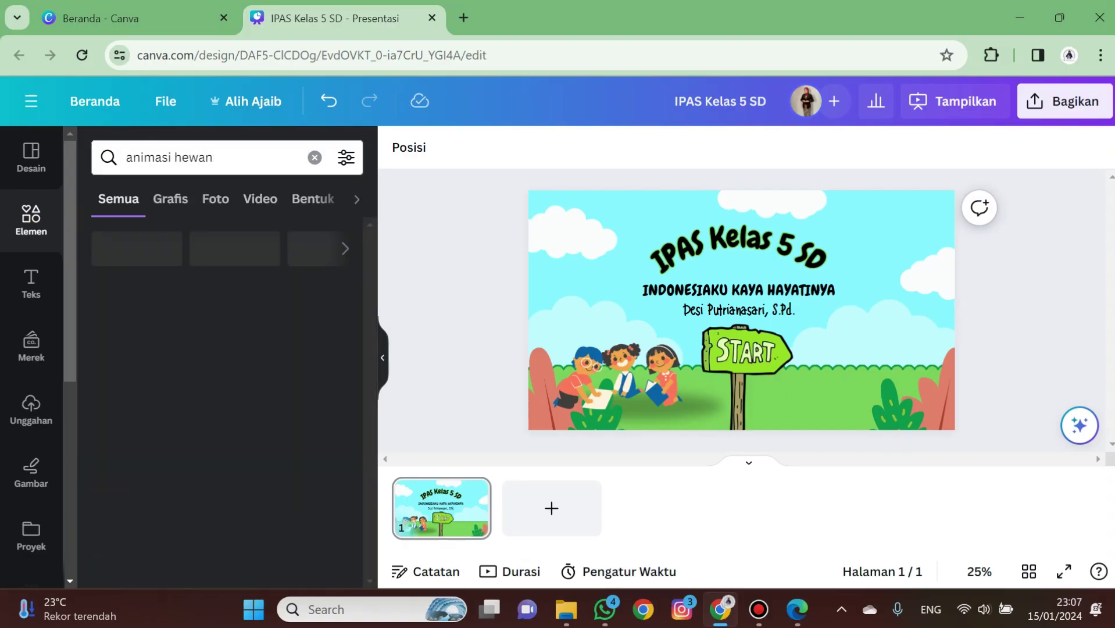
Show all Grafis results for the animal search and add the sitting purple rabbit to the slide
scroll(284, 385, "down", 1)
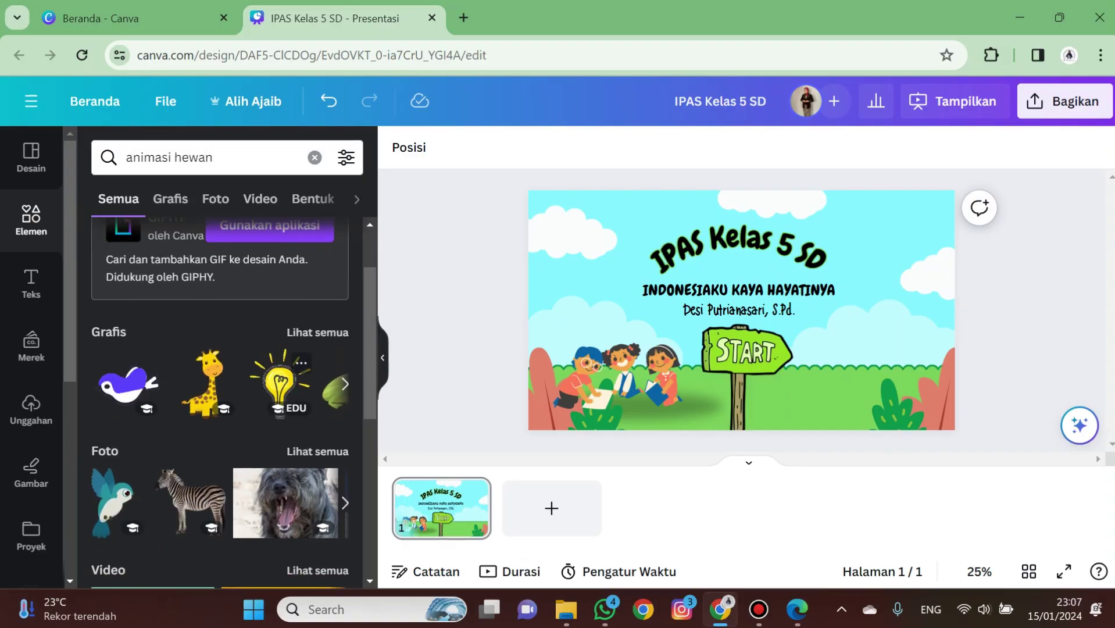
left_click(317, 333)
scroll(221, 407, "down", 3)
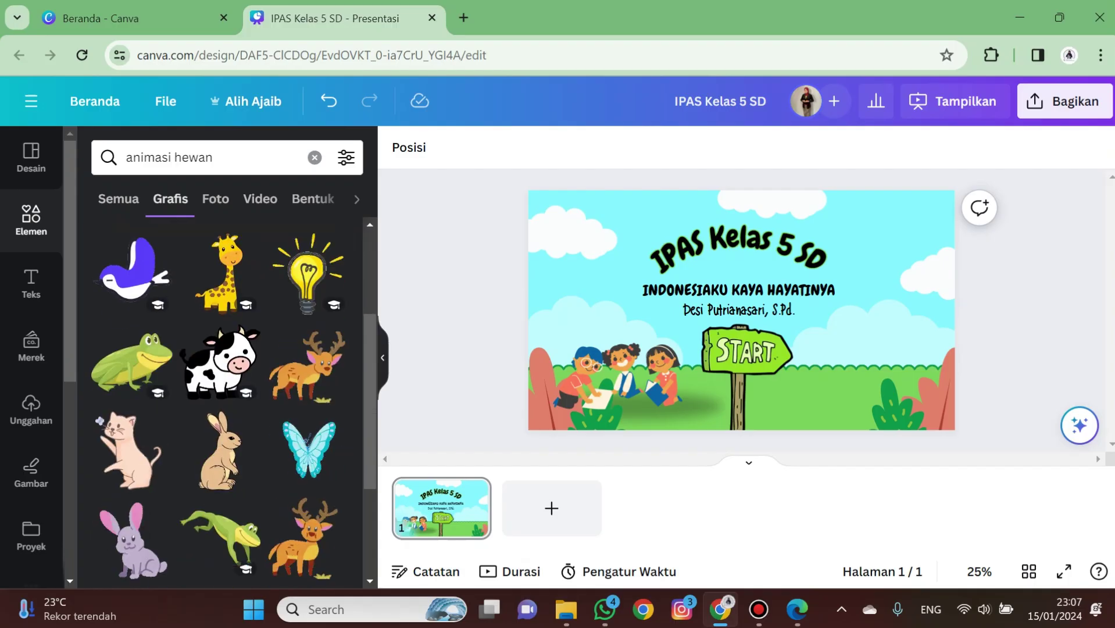
scroll(221, 407, "down", 3)
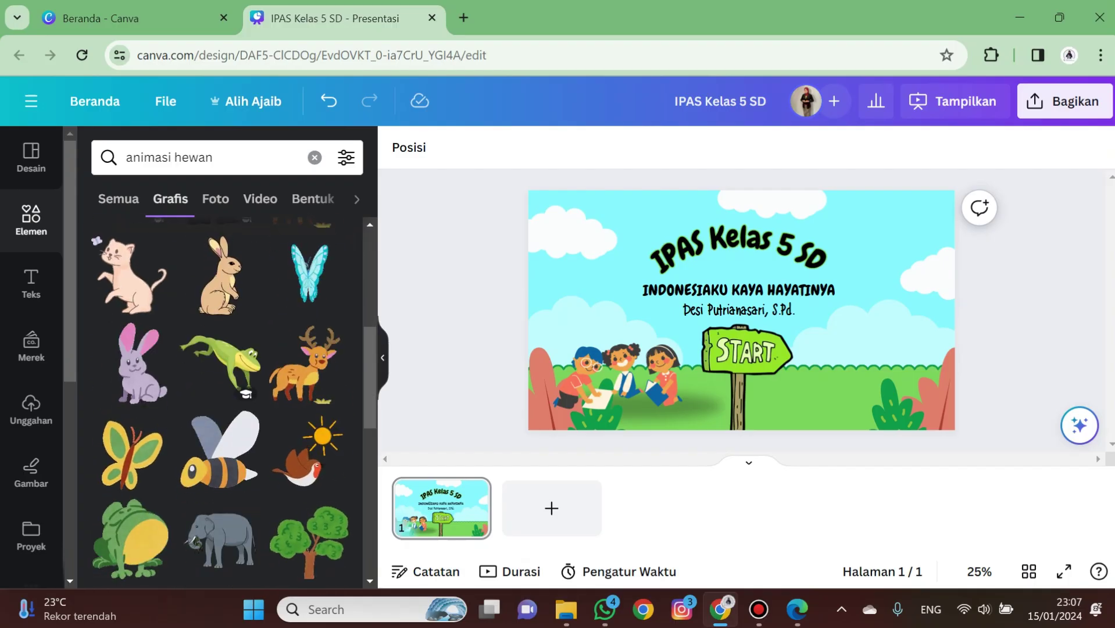
scroll(221, 279, "down", 1)
left_click(138, 281)
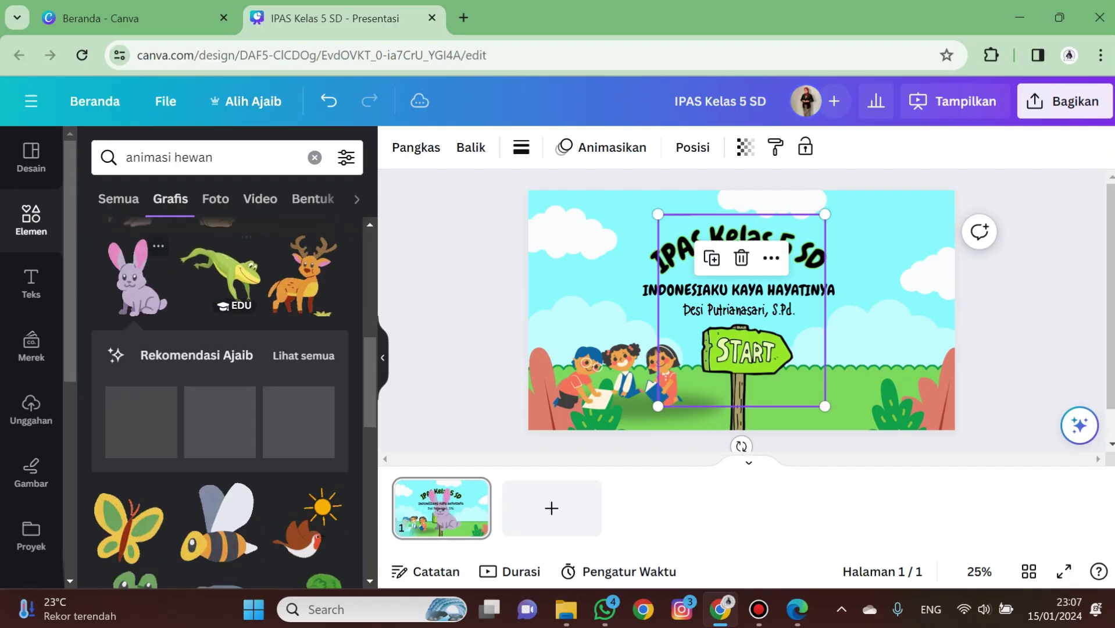
Shrink the rabbit and place it on the grass just above the green plant at the slide's lower right
left_click_drag(658, 214, 753, 323)
left_click_drag(792, 371, 903, 346)
left_click_drag(864, 299, 875, 310)
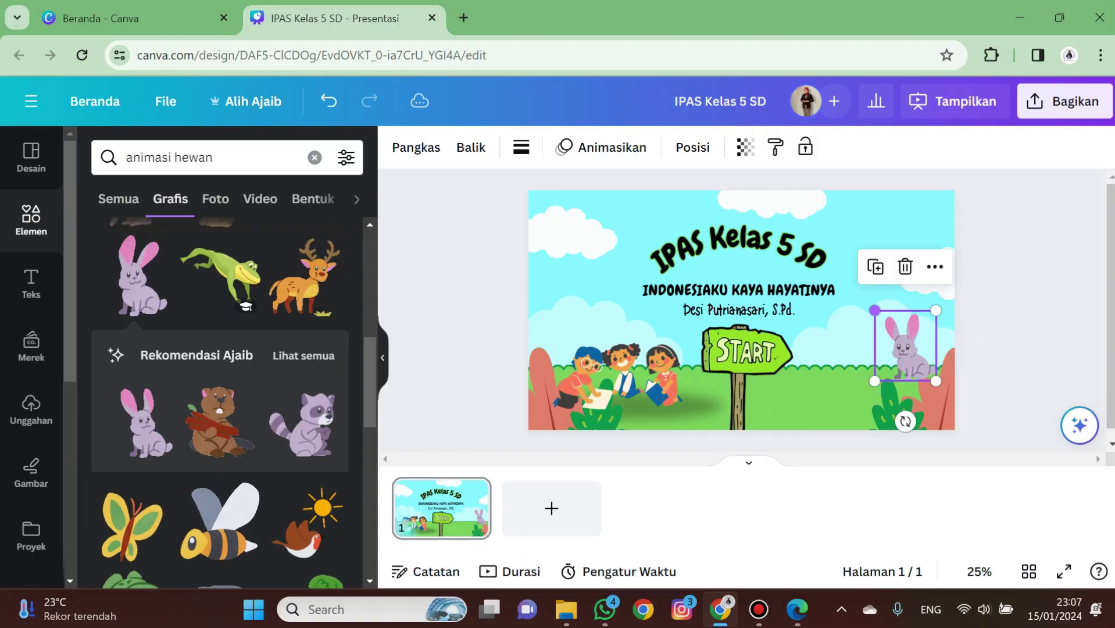
Add the yellow-green butterfly from the animal results, shrink it and place it at the start of the curved title
scroll(221, 433, "down", 1)
left_click(130, 430)
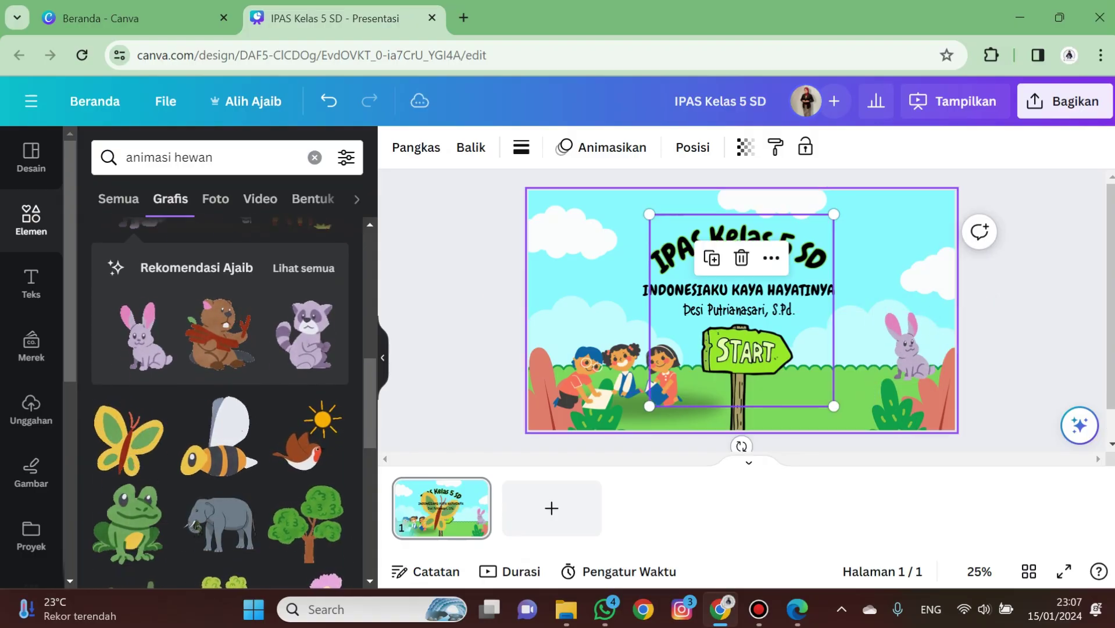
left_click_drag(834, 411, 637, 254)
Delete the plants at the slide's lower right corner and shift the rabbit slightly left, closer to the START sign
scroll(175, 349, "down", 1)
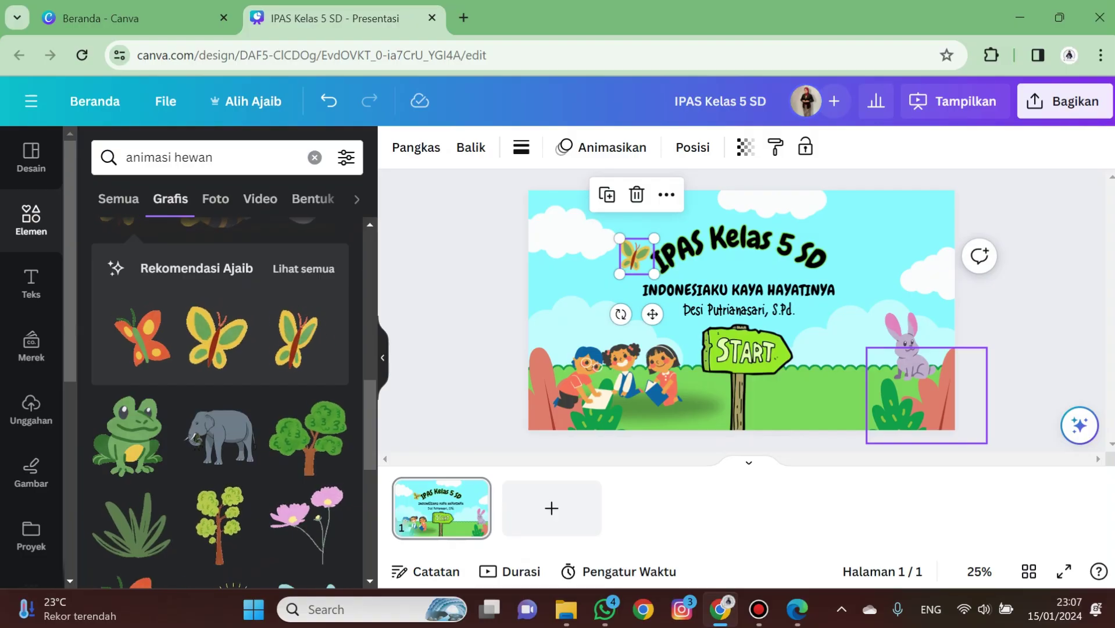
left_click(924, 389)
key("Delete")
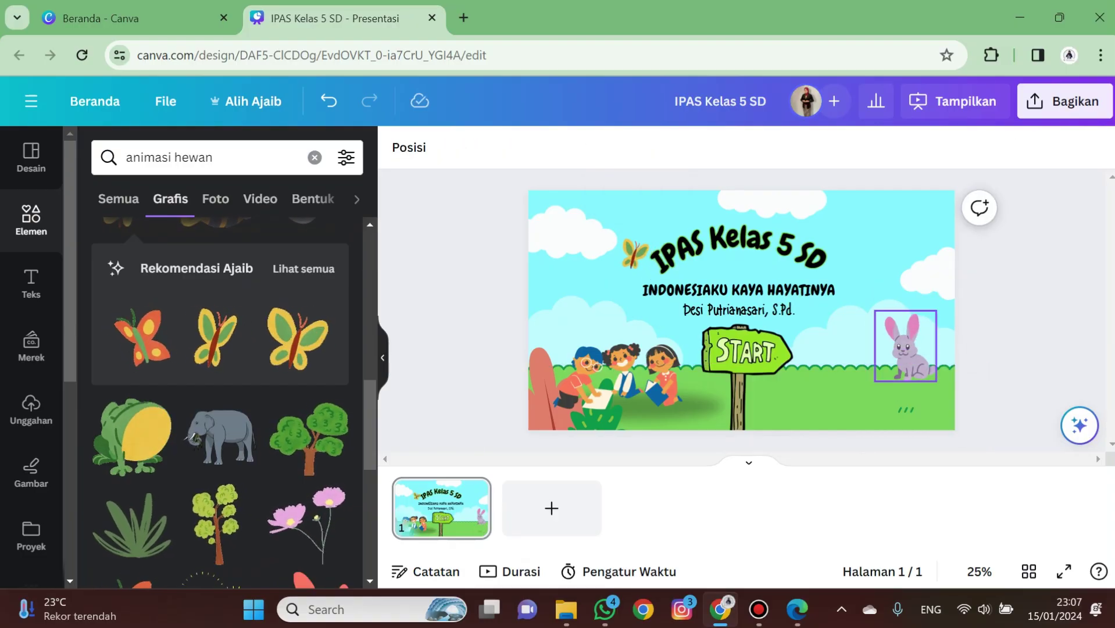
left_click_drag(906, 349, 869, 348)
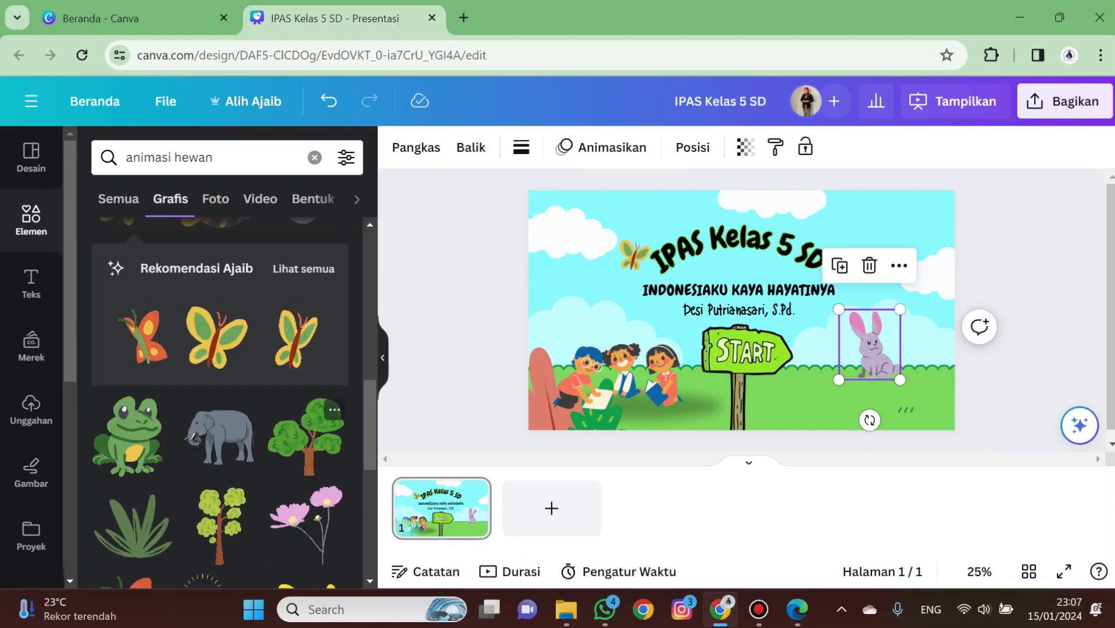
Add the green tree with the brown trunk, place it at the slide's right edge and send it one layer backward
left_click(306, 436)
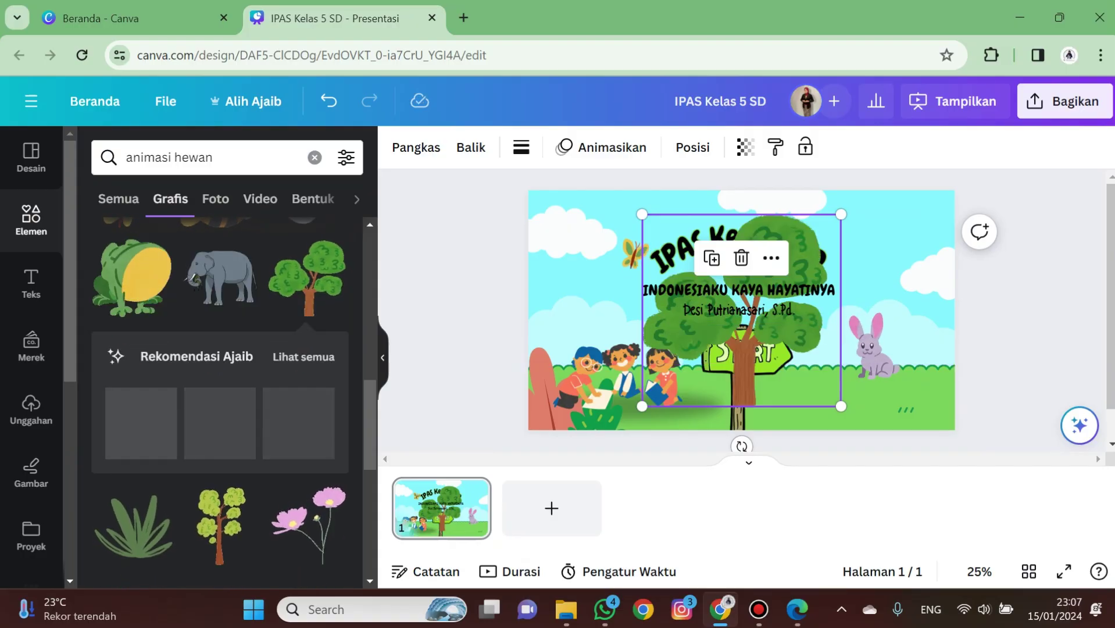
left_click_drag(742, 326, 913, 335)
right_click(912, 335)
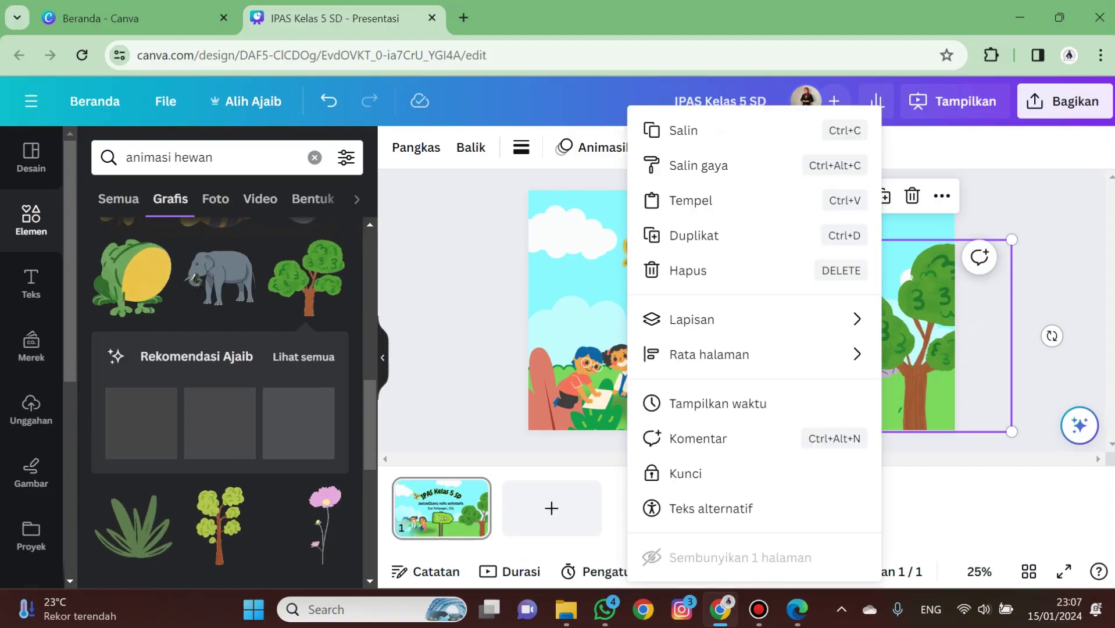
mouse_move(756, 319)
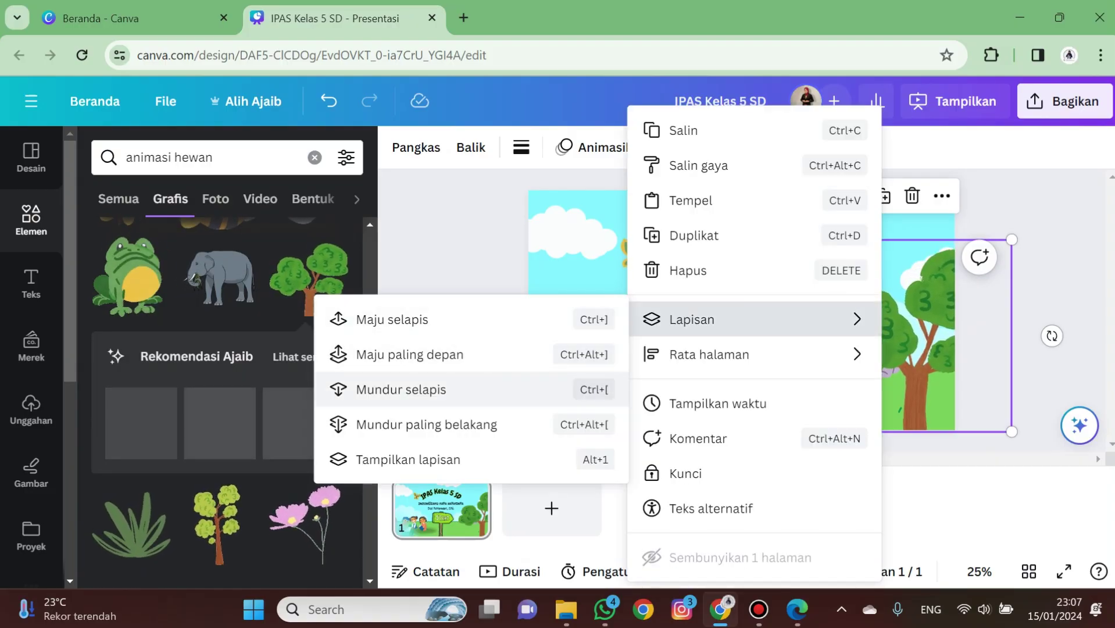
left_click(402, 389)
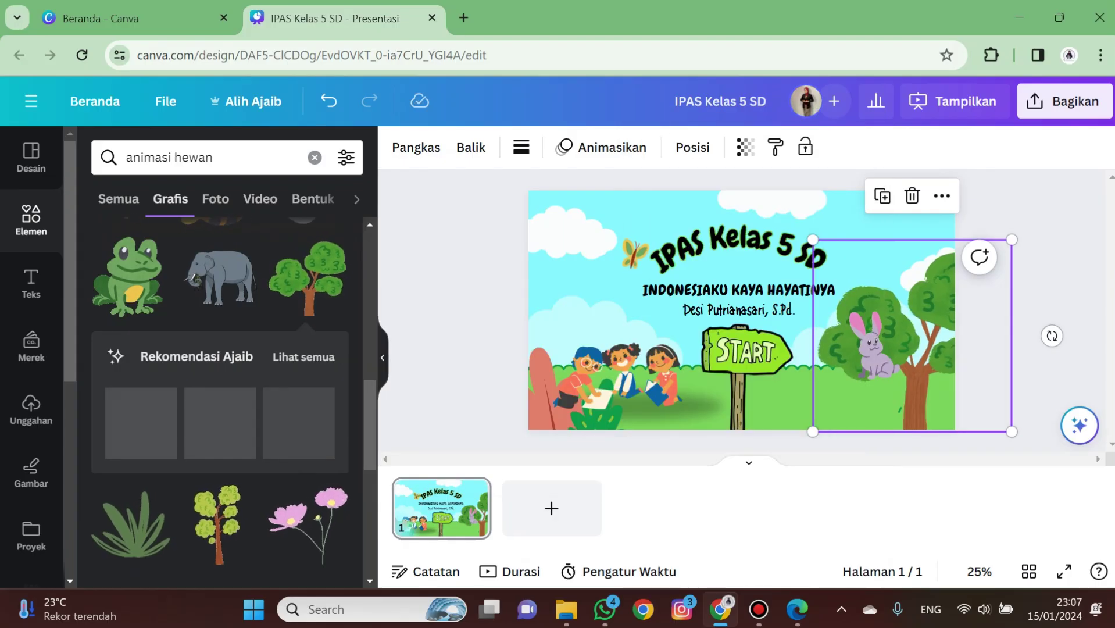
Enlarge the tree and reposition it so its trunk stands on the grass at the slide's lower right edge
left_click(871, 344)
left_click_drag(916, 375, 913, 329)
left_click_drag(1009, 386, 1056, 430)
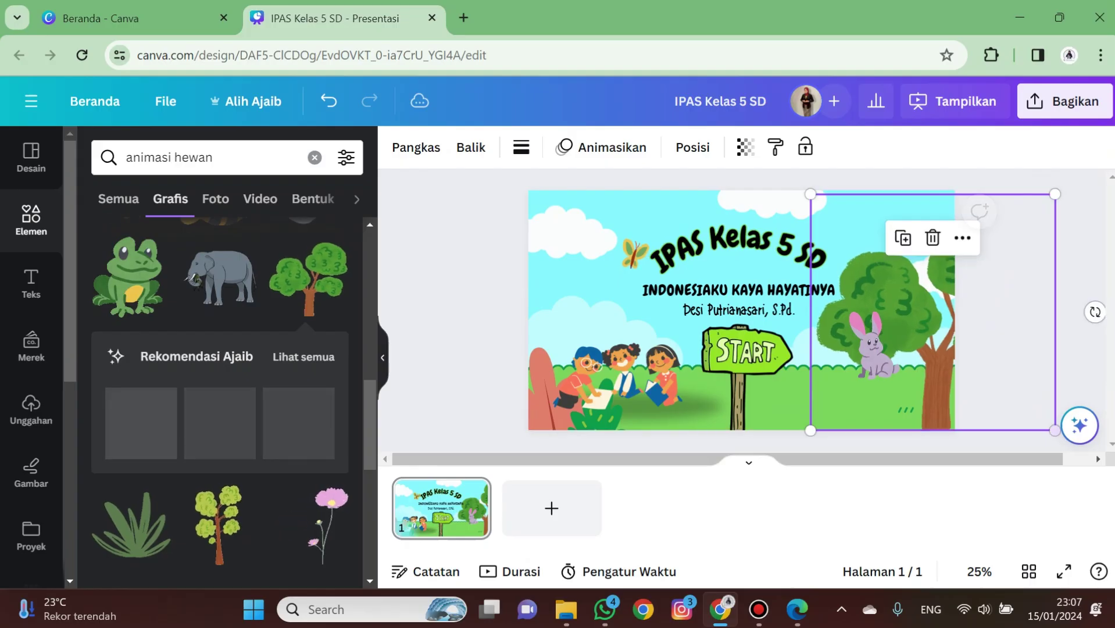
left_click_drag(932, 356, 931, 290)
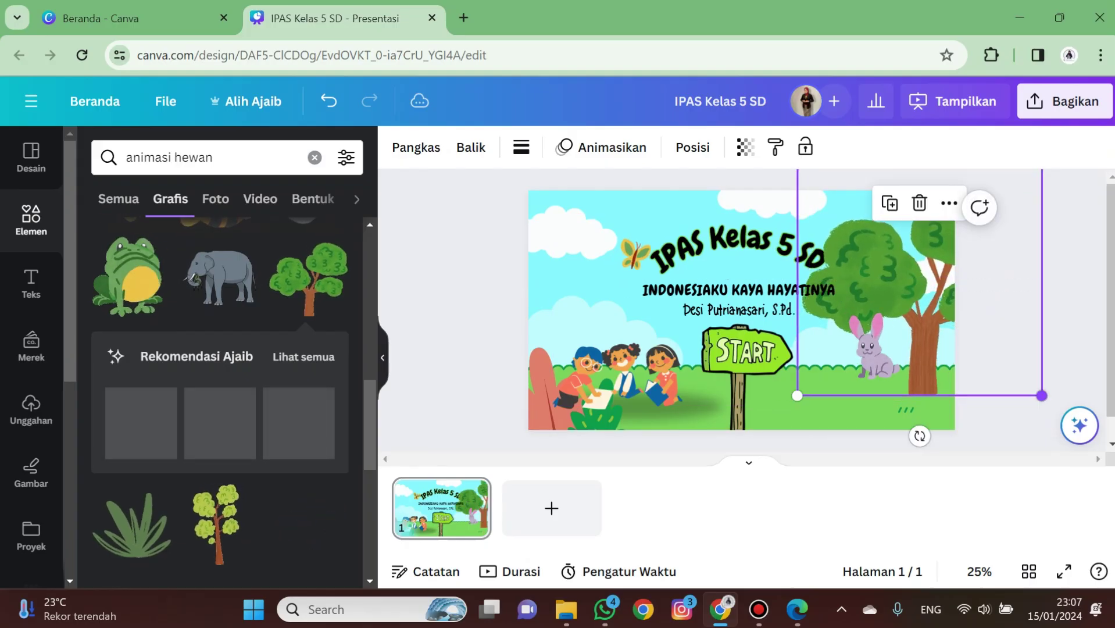
left_click_drag(1043, 394, 1077, 429)
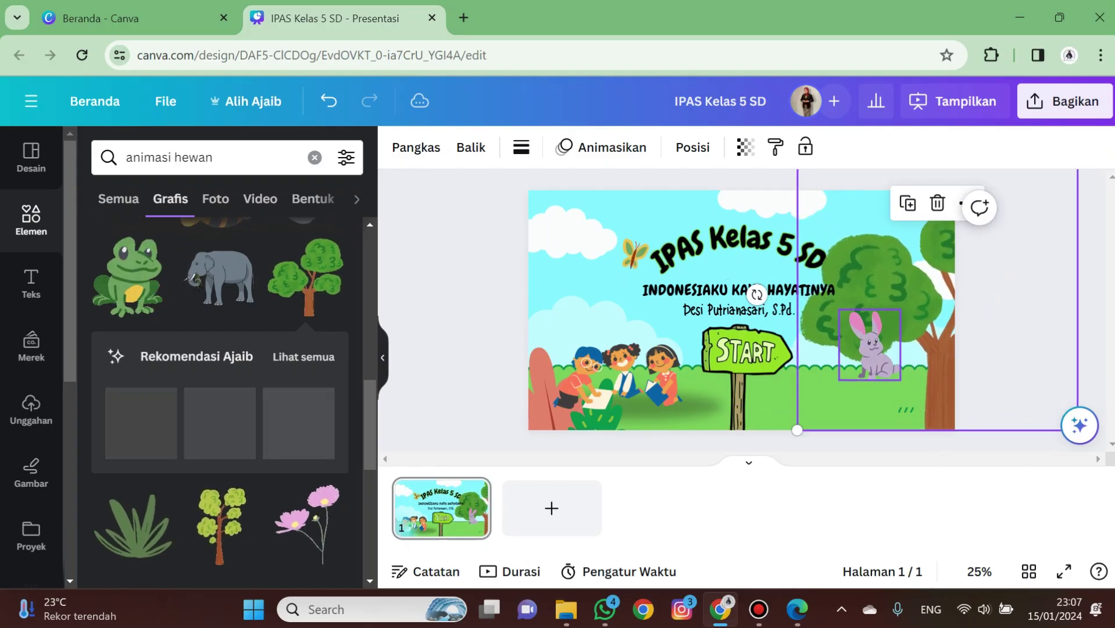
Move the rabbit down onto the grass beneath the tree's crown, beside the trunk
left_click(871, 348)
left_click_drag(870, 348, 871, 401)
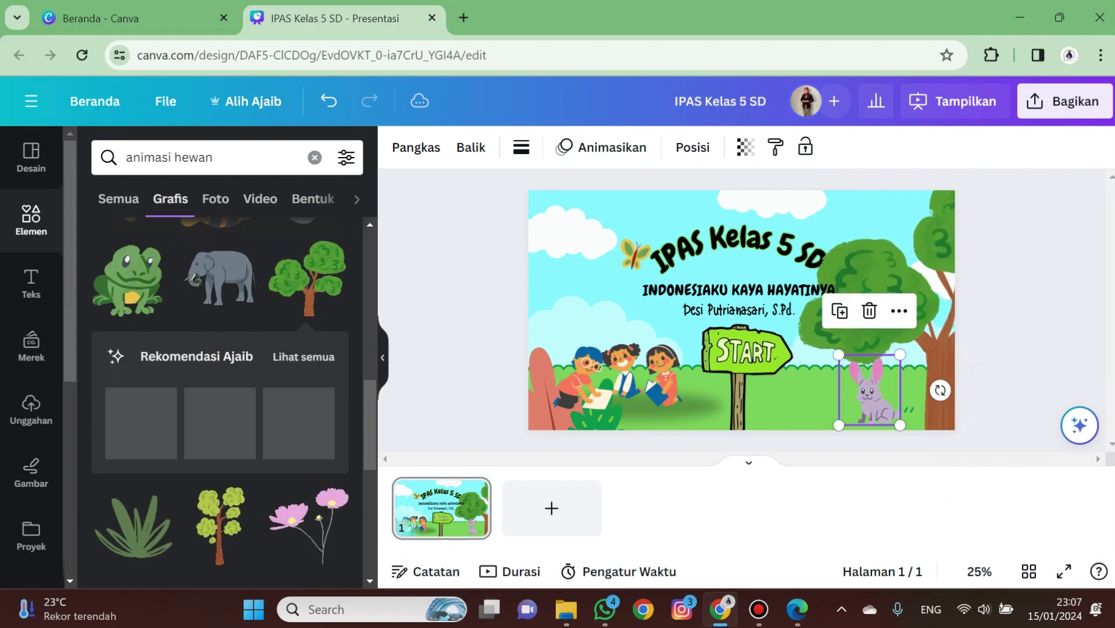
left_click(1017, 360)
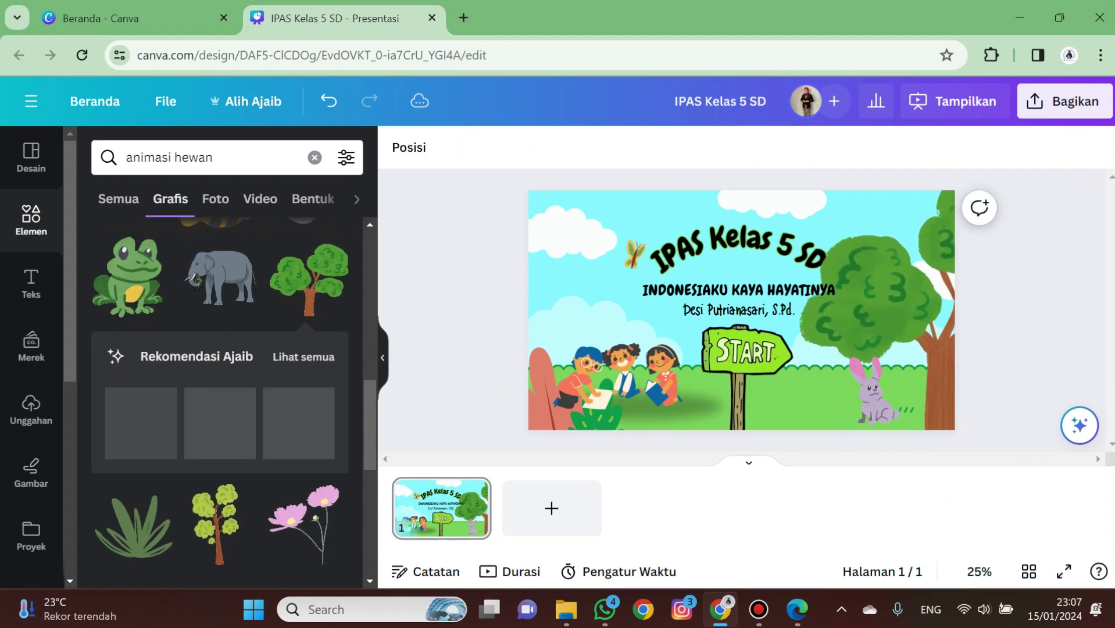
Search the elements for "animasi awan"
scroll(221, 349, "down", 2)
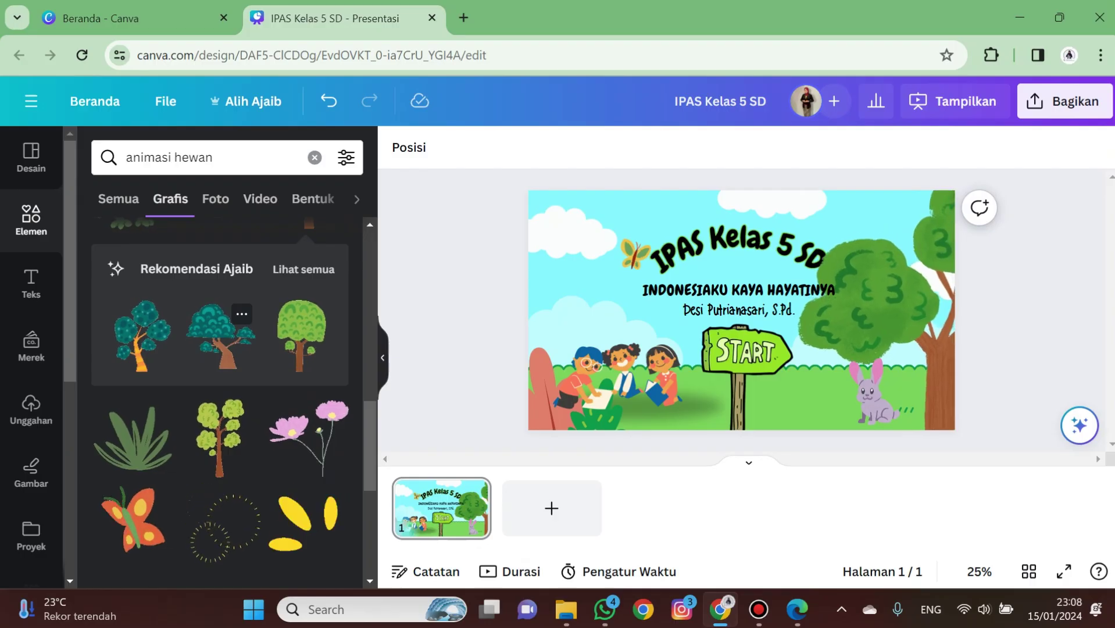
scroll(221, 343, "down", 1)
left_click(255, 158)
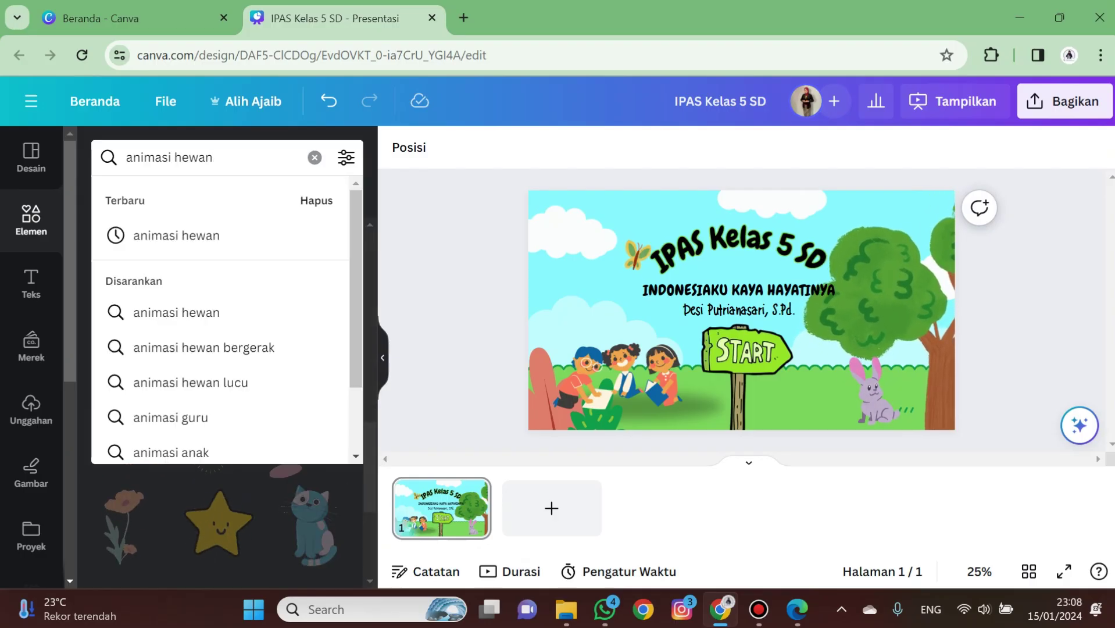
left_click_drag(216, 157, 175, 158)
type("awan")
key("Return")
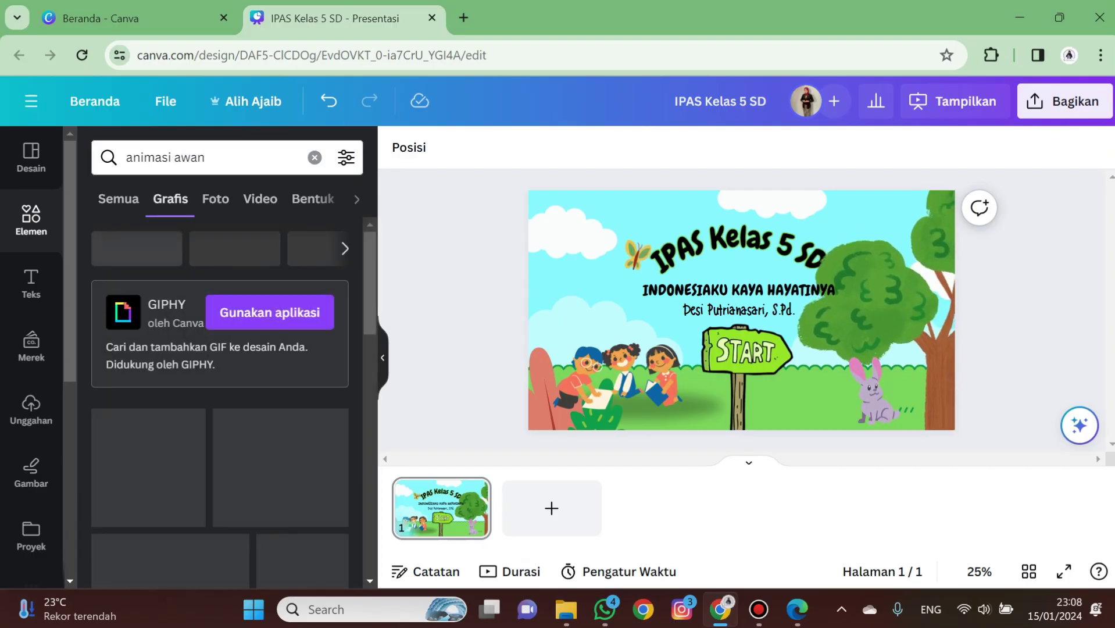
Add the flat-bottomed white cloud from the results and remove the template's cloud at the slide's upper left
scroll(221, 407, "down", 2)
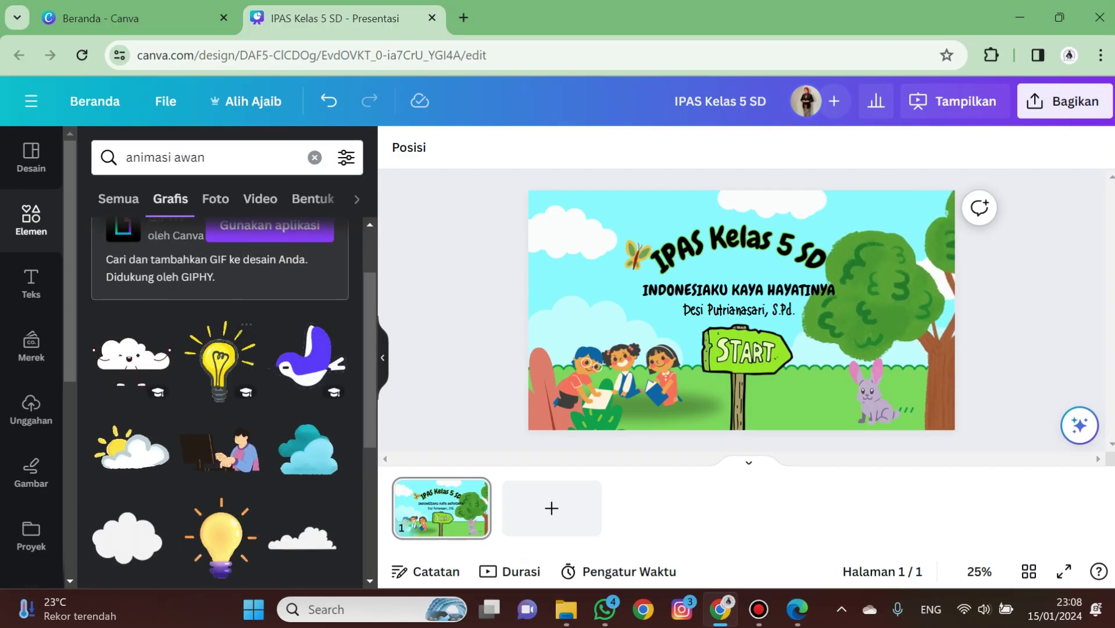
scroll(221, 407, "down", 2)
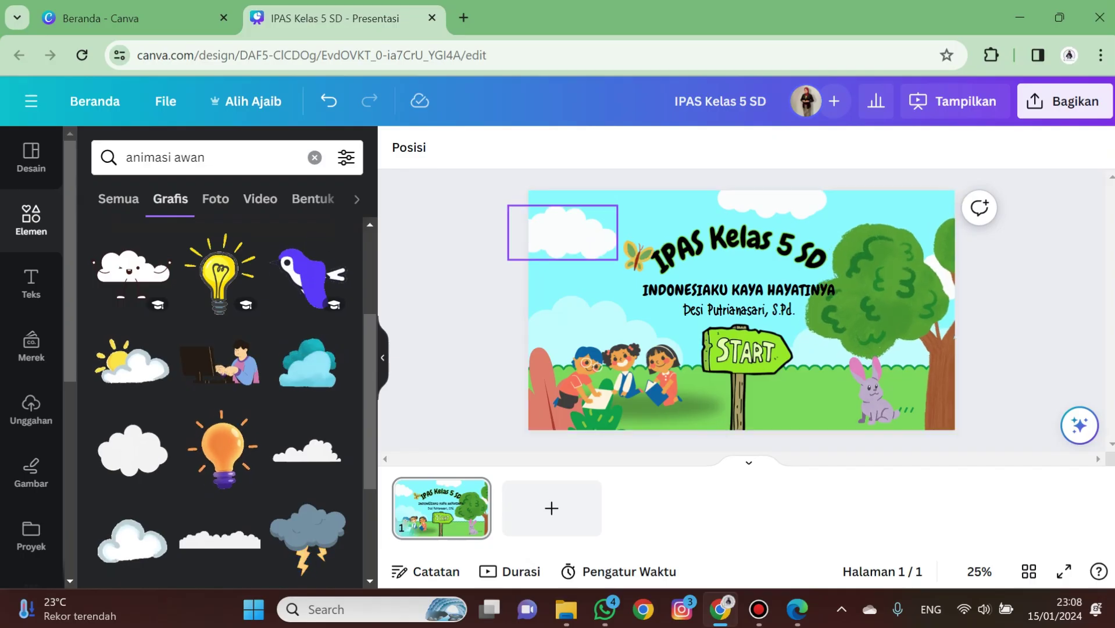
scroll(308, 361, "down", 2)
left_click(311, 364)
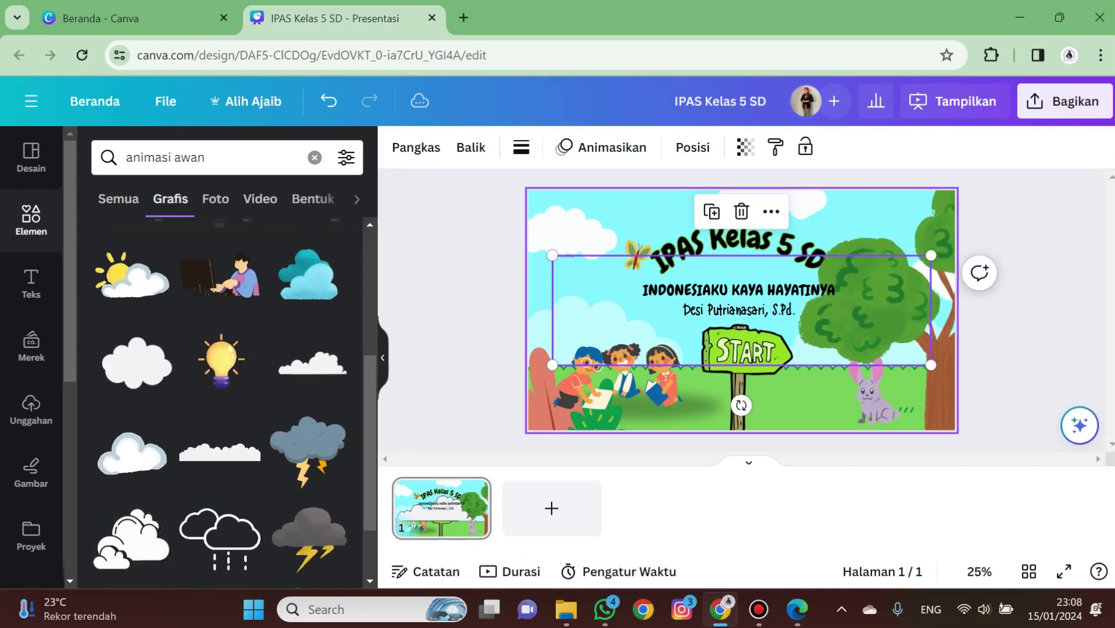
left_click(573, 234)
left_click(739, 311)
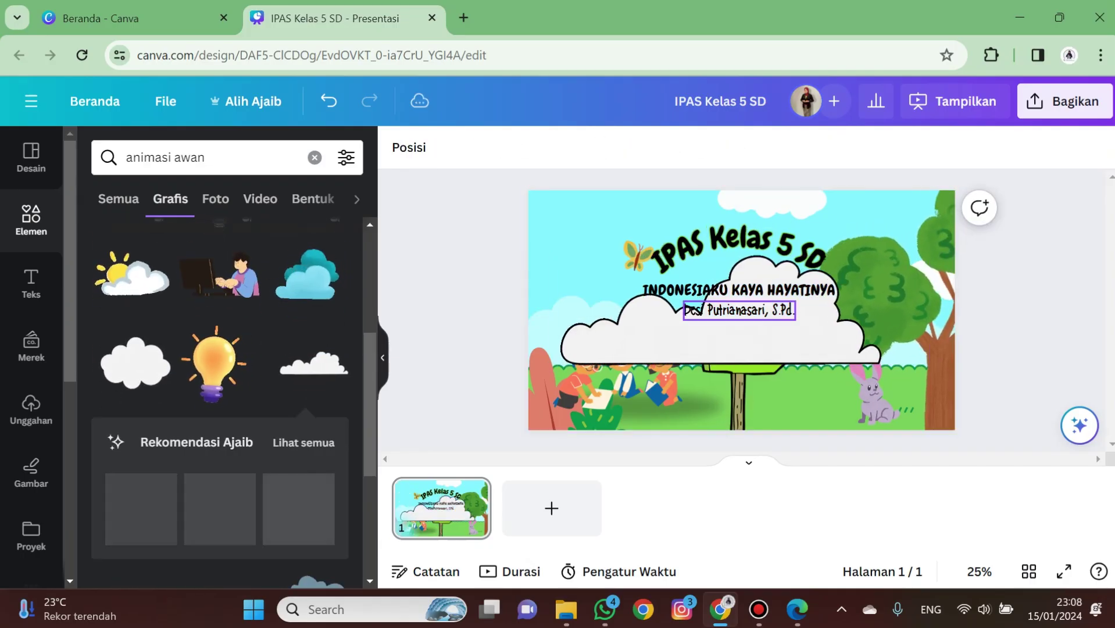
Shrink the new outlined cloud and place it in the slide's upper left corner
left_click(751, 340)
left_click_drag(750, 340, 695, 304)
left_click_drag(875, 329, 628, 235)
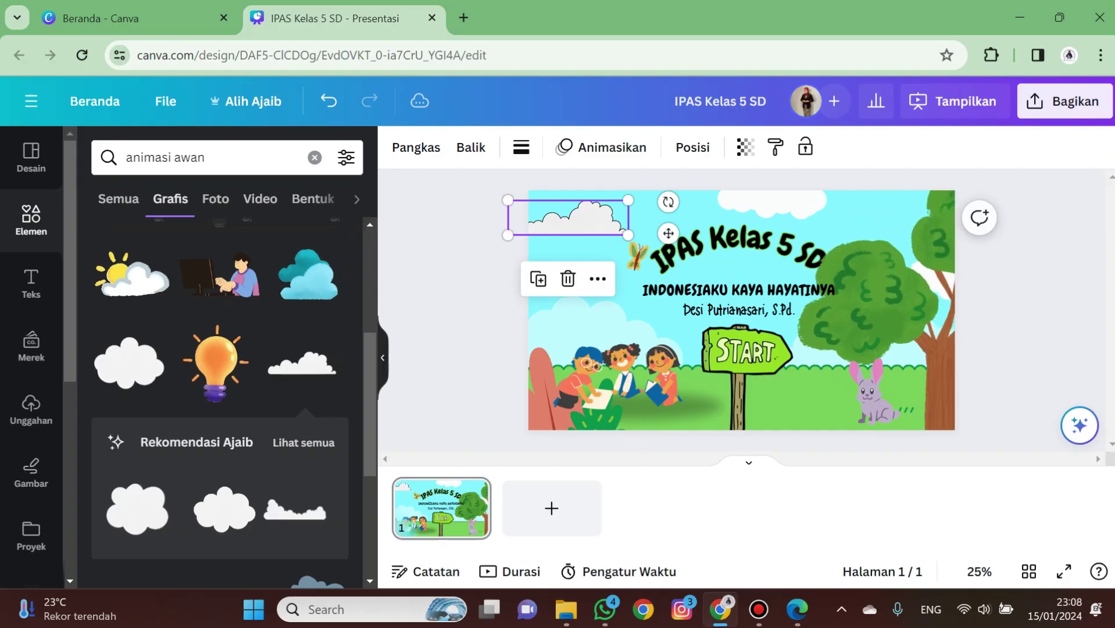
left_click(478, 273)
Shrink the tree so it clears the titles and move it down onto the grass at the right edge
left_click(152, 503)
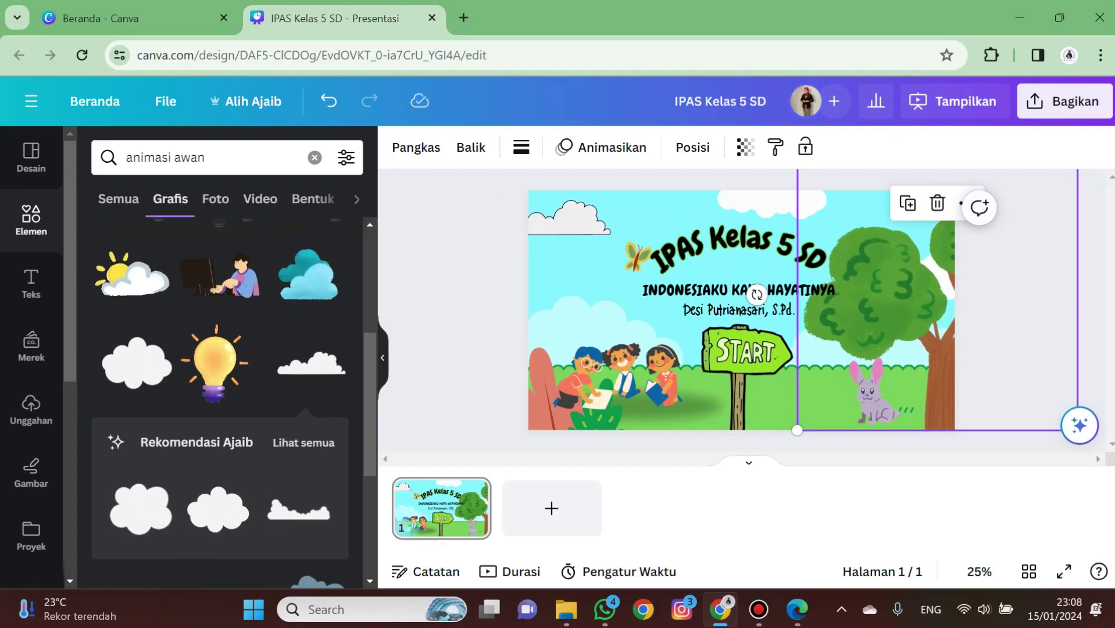
left_click_drag(797, 430, 860, 384)
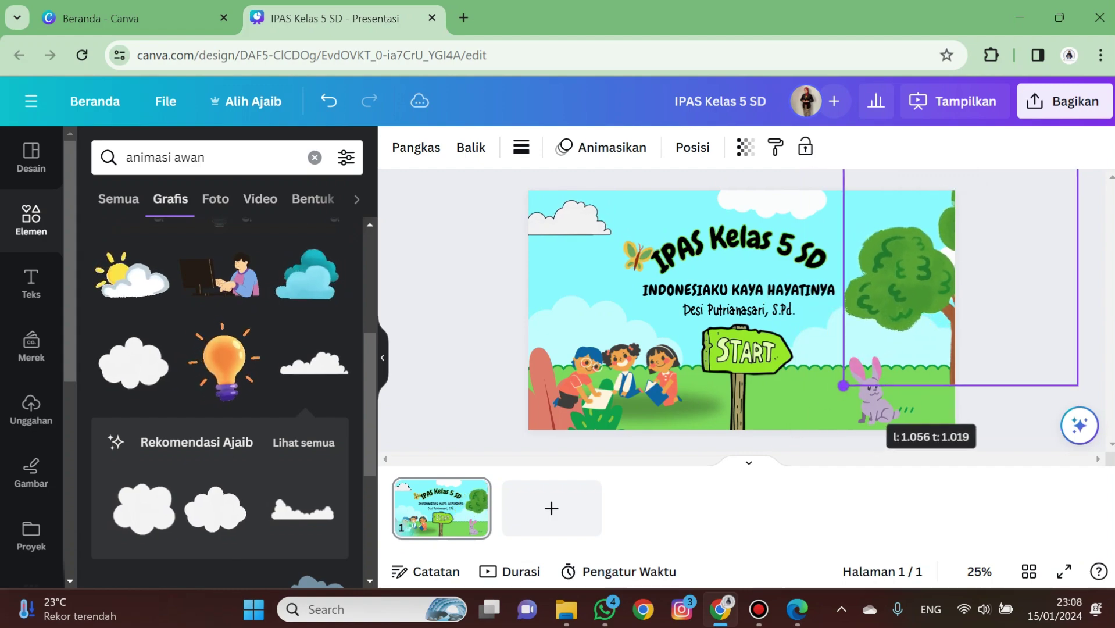
left_click_drag(908, 291, 939, 319)
left_click(459, 343)
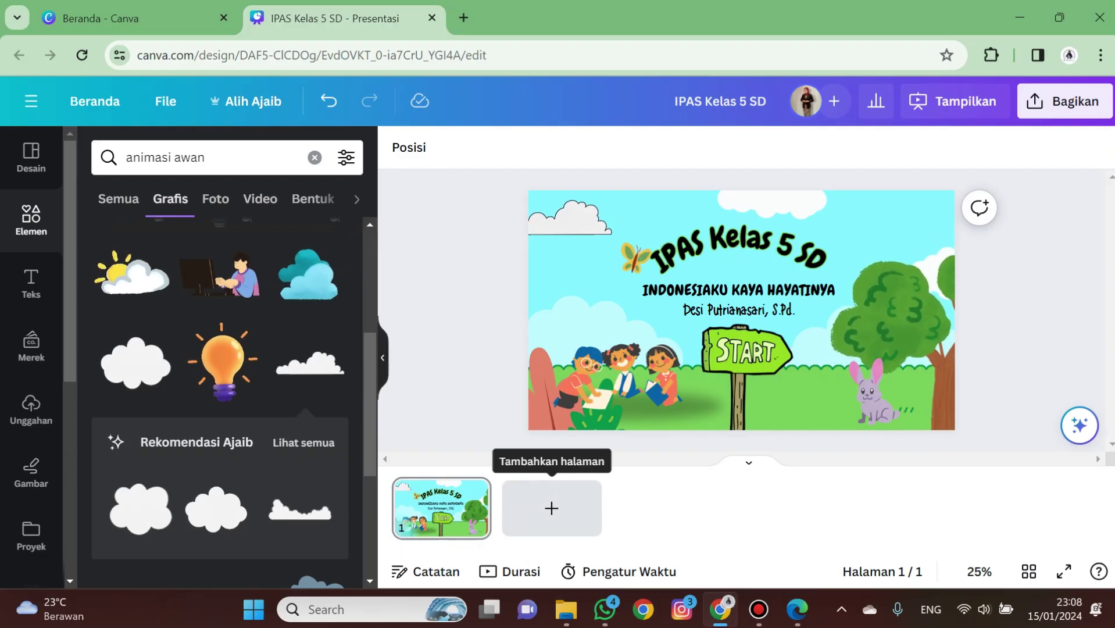
Add a second page and apply the template's "Welcome to Grade 3 Trivia Quiz" layout to it
left_click(552, 508)
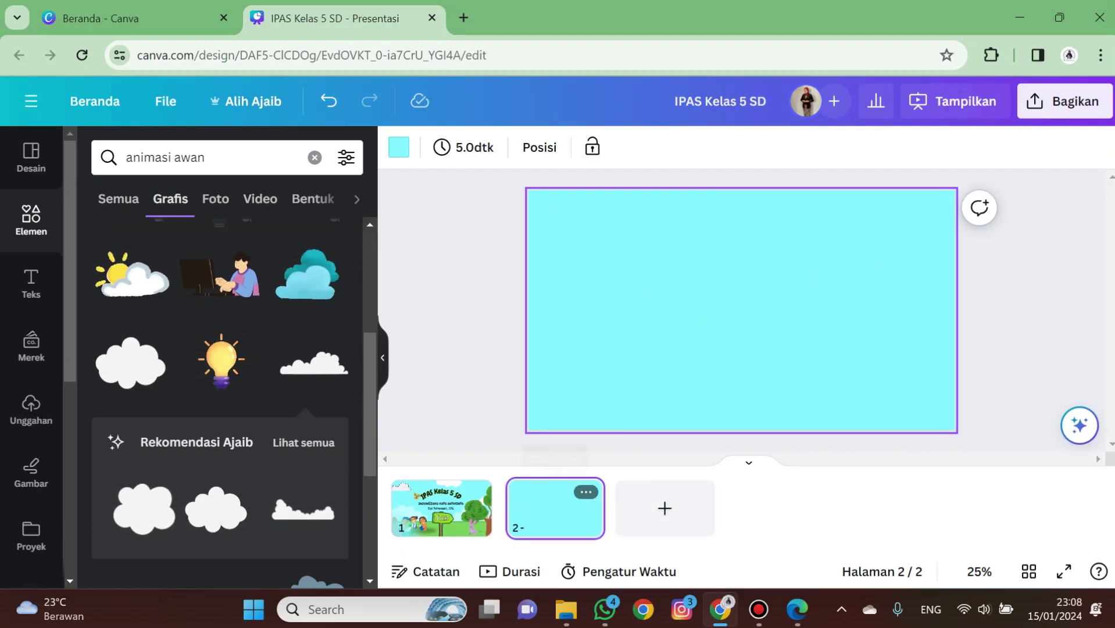
left_click(31, 157)
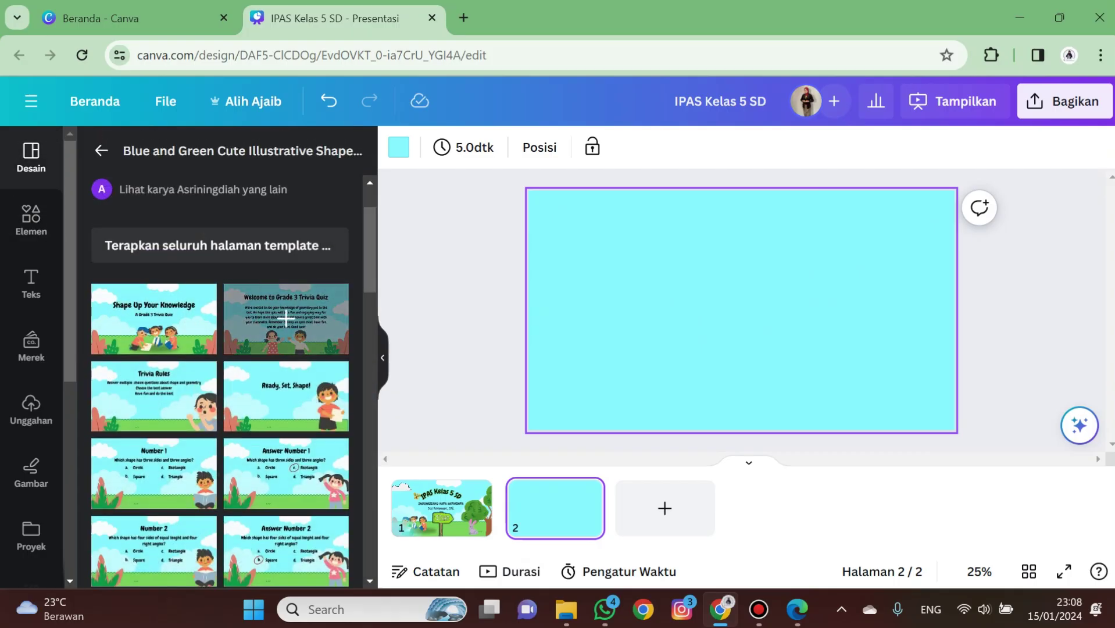
left_click(286, 319)
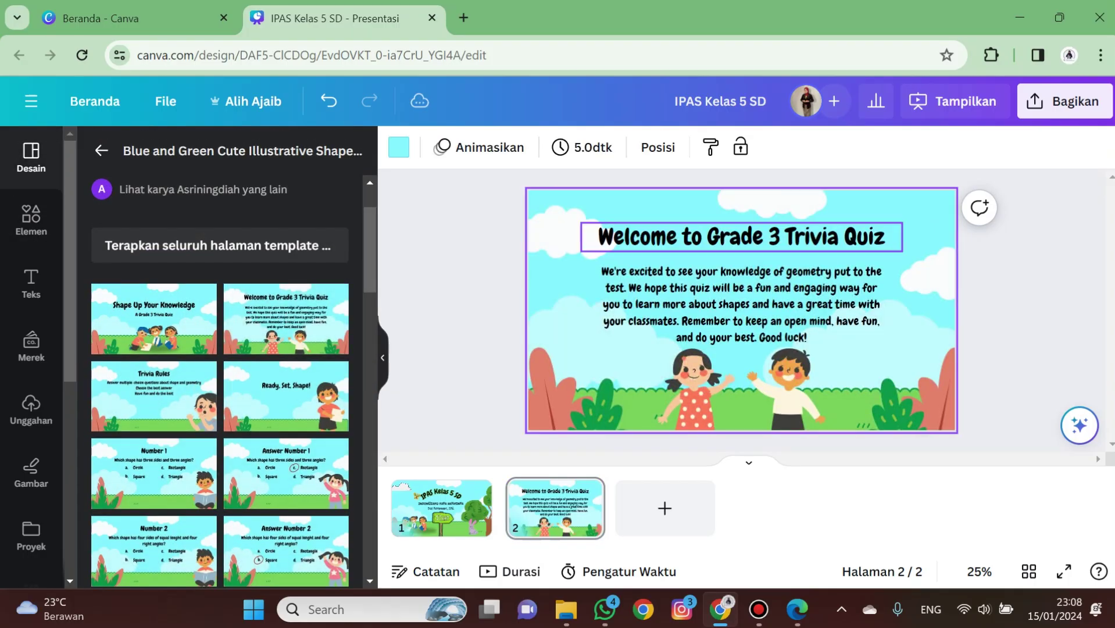
Delete the body paragraph on page 2 and replace the heading text with "MENU"
left_click(741, 303)
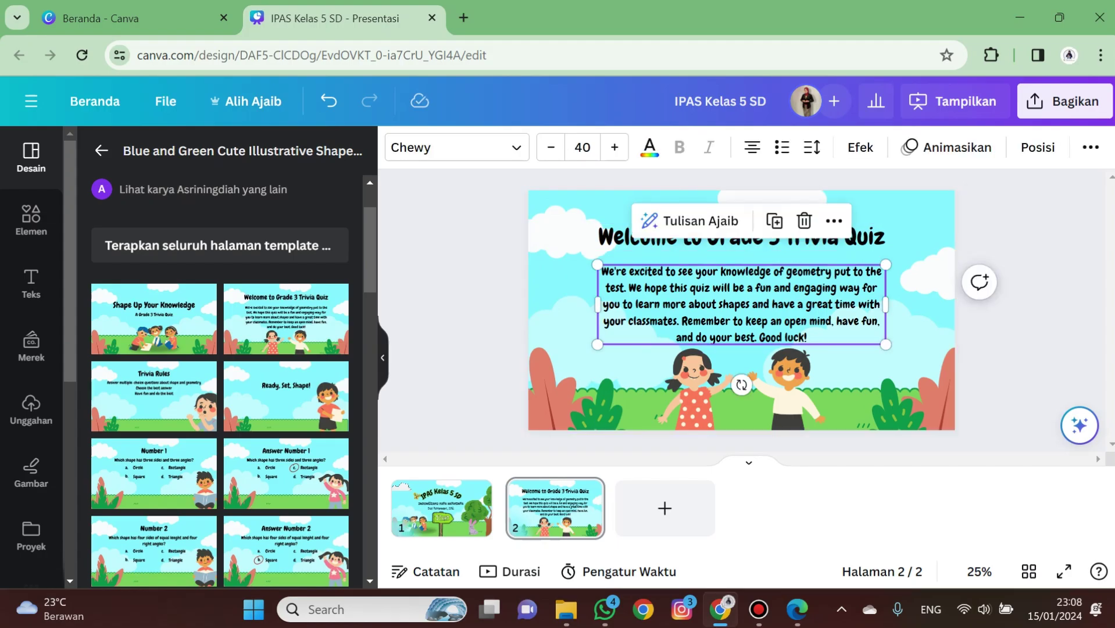
key("Delete")
left_click(741, 237)
double_click(741, 237)
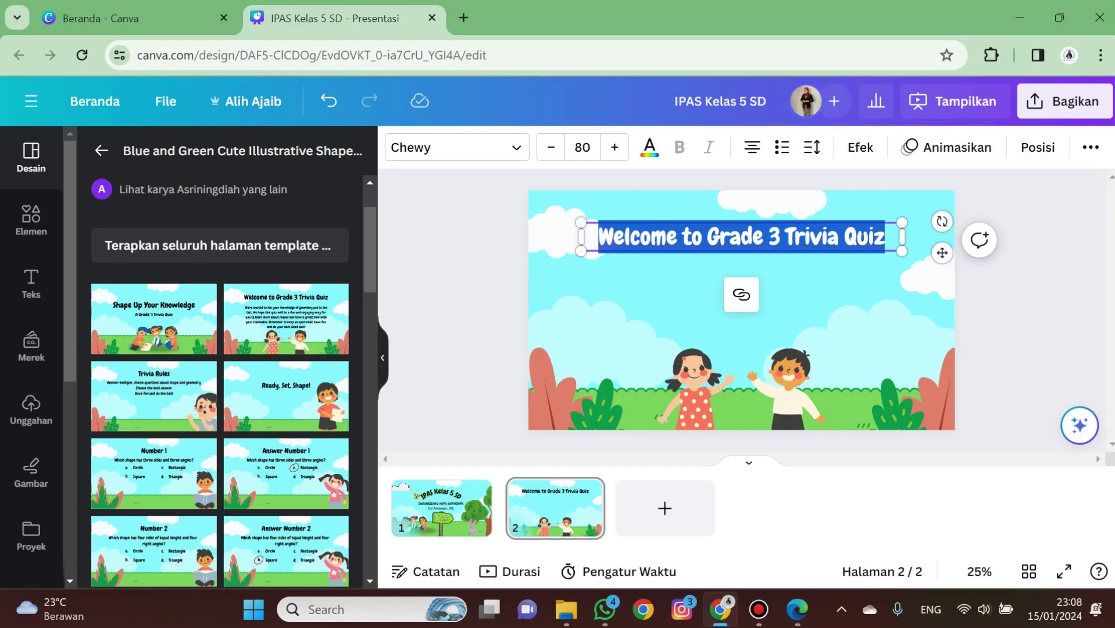
type("MENU")
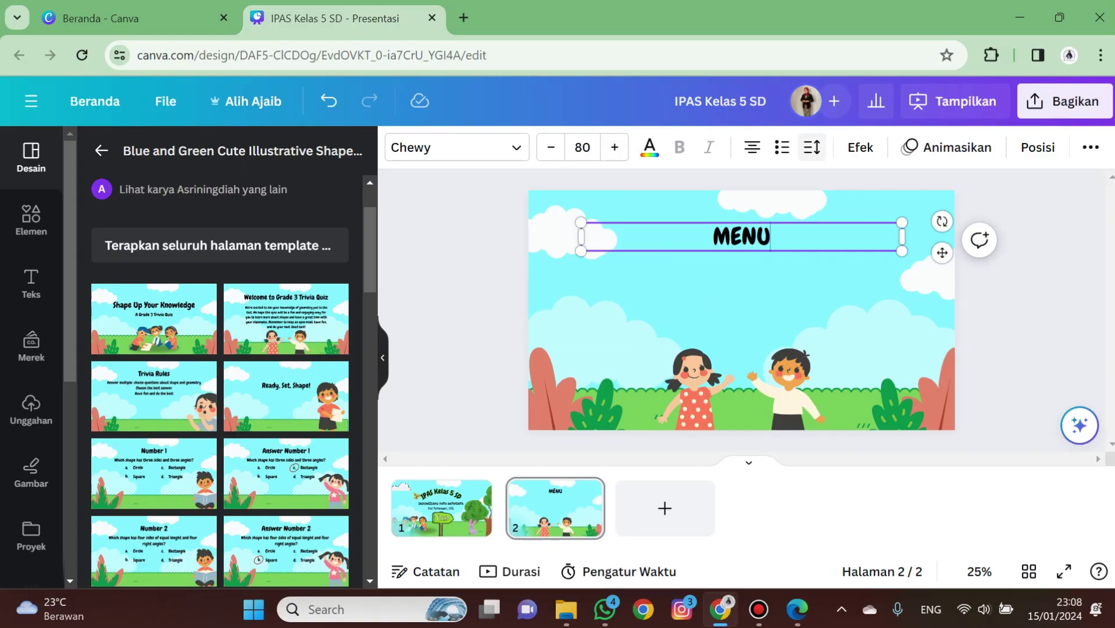
Set the MENU heading's letter spacing to 238, enlarge its font slightly and nudge it up a little
left_click(812, 147)
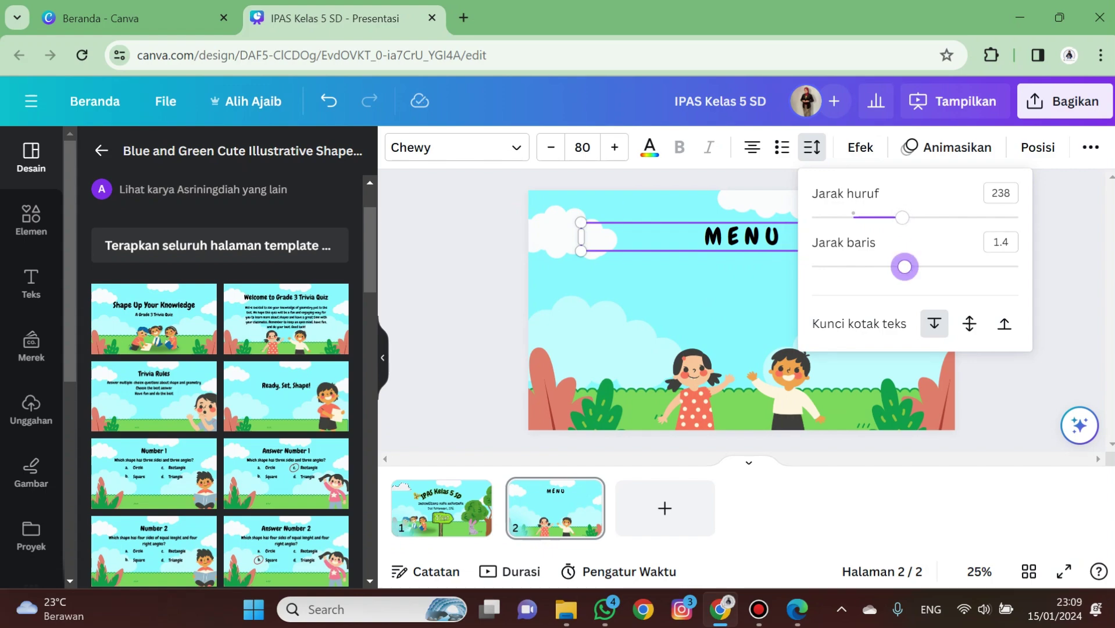
left_click(615, 147)
left_click(615, 147)
left_click(614, 147)
left_click(615, 147)
left_click(628, 280)
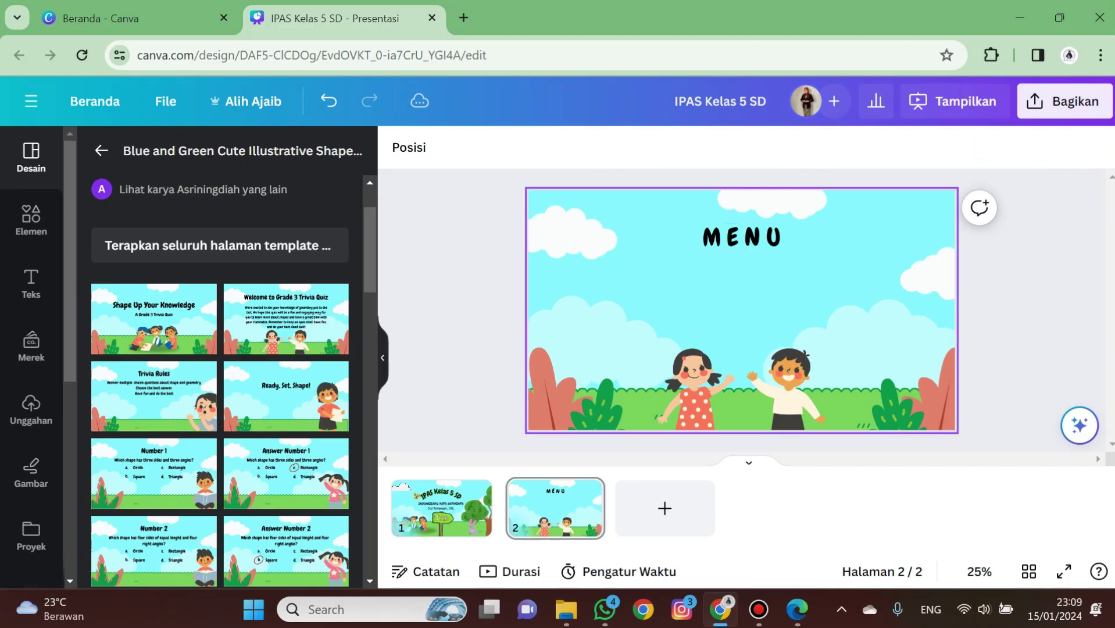
left_click_drag(742, 237, 742, 232)
left_click(1026, 291)
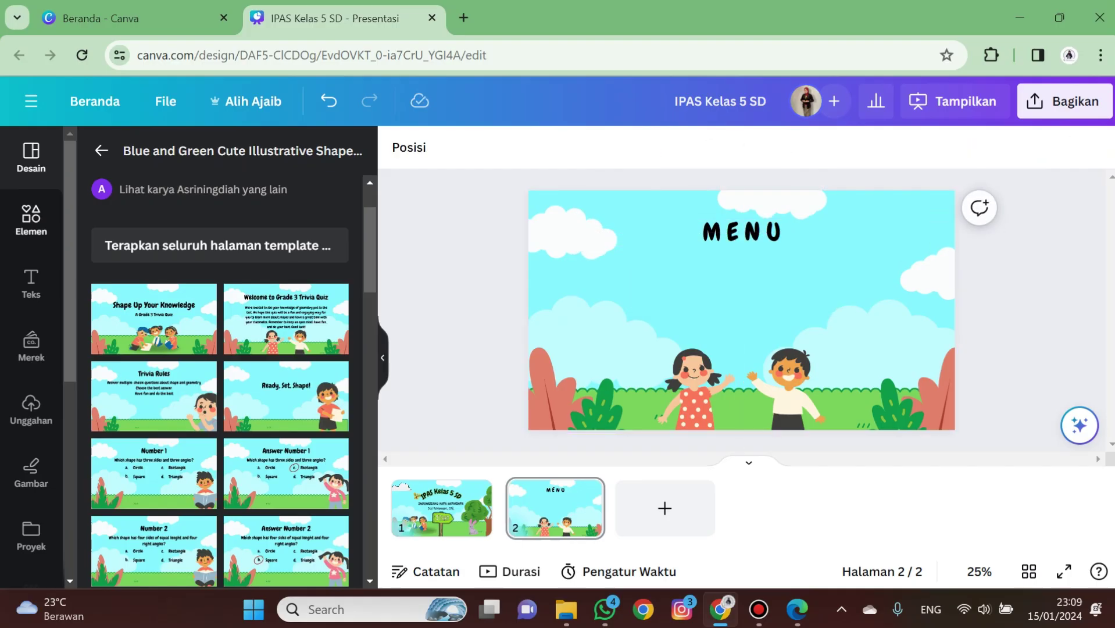
Search the graphic elements for "KAYU" and add the plain rectangular light wood board to the MENU page
left_click(31, 219)
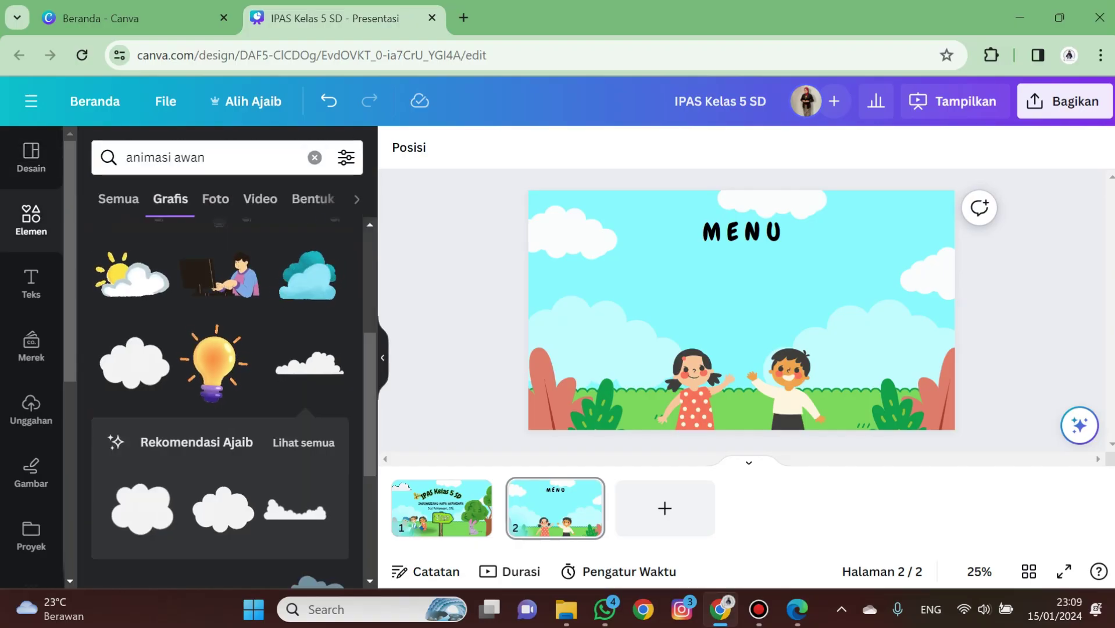
left_click(314, 157)
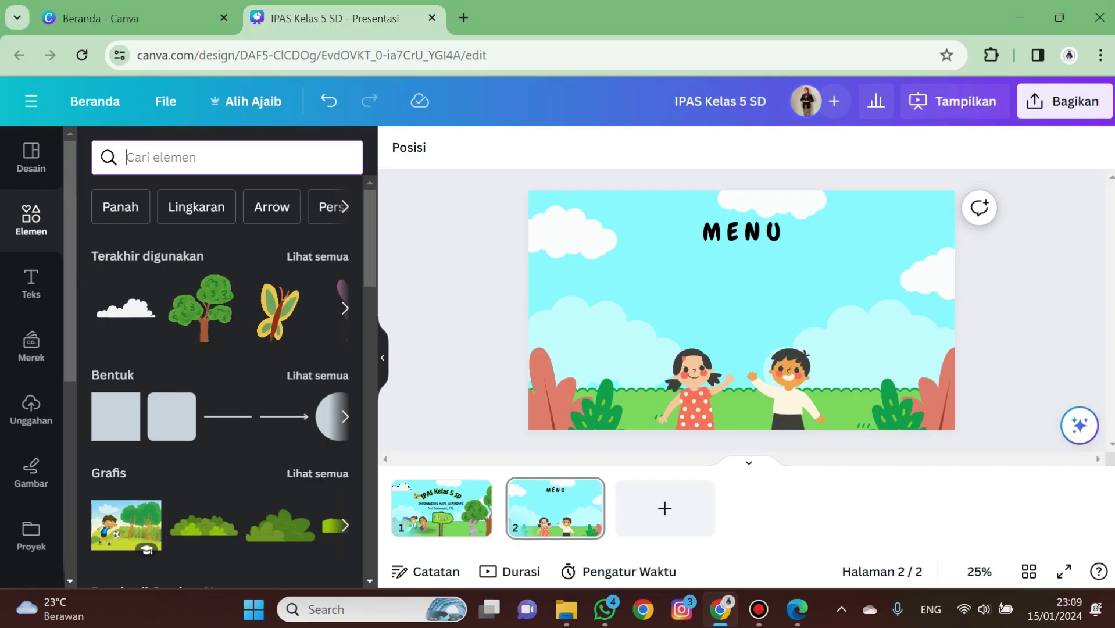
type("KAYU")
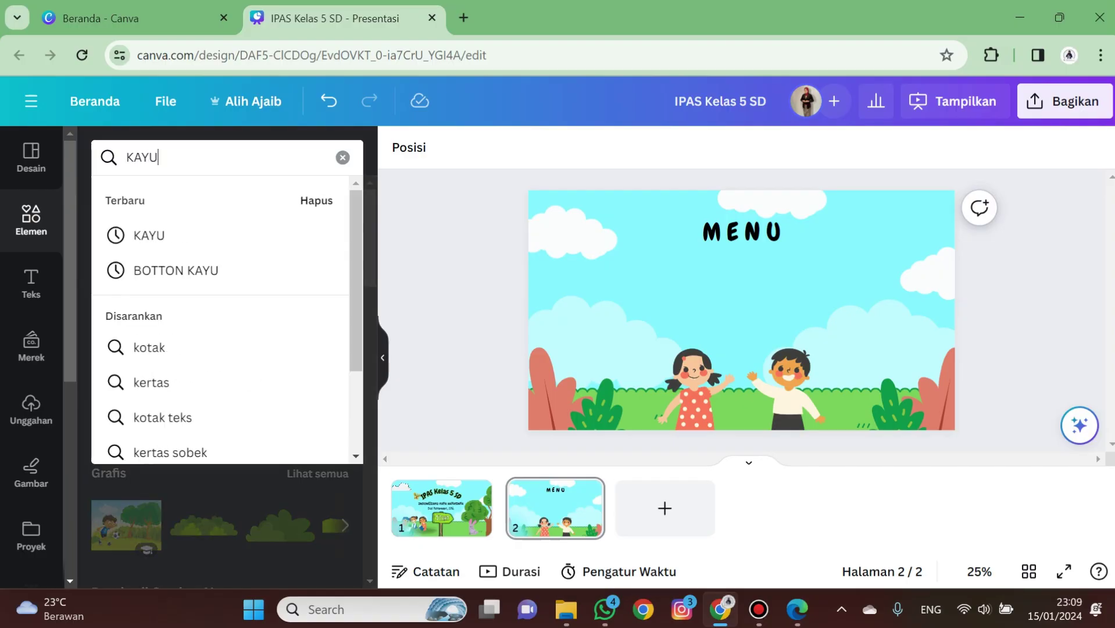
key("Return")
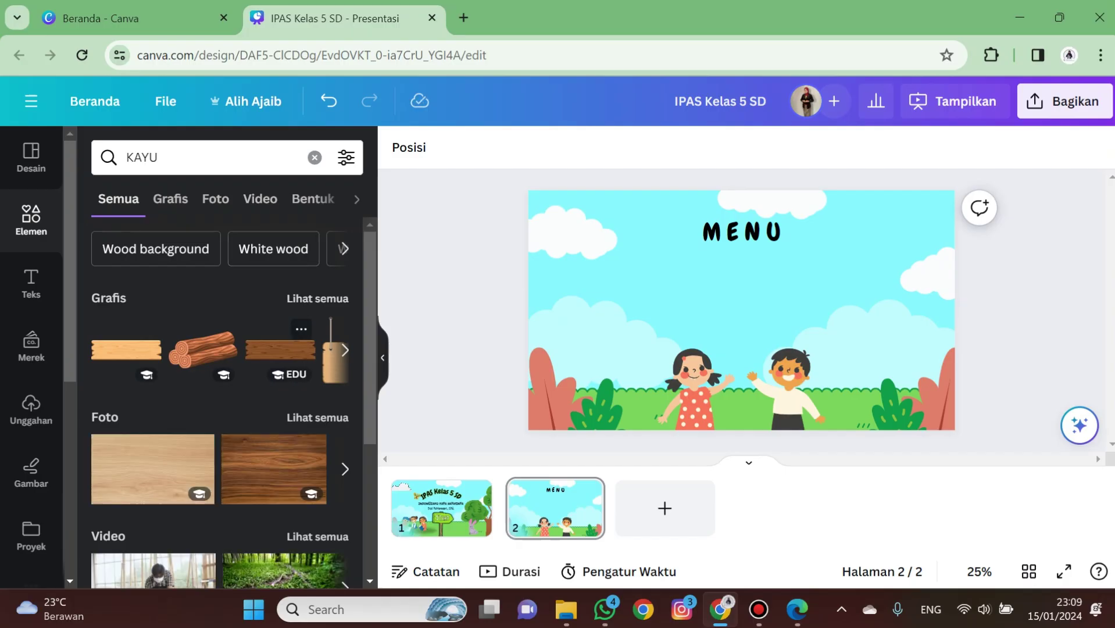
left_click(317, 299)
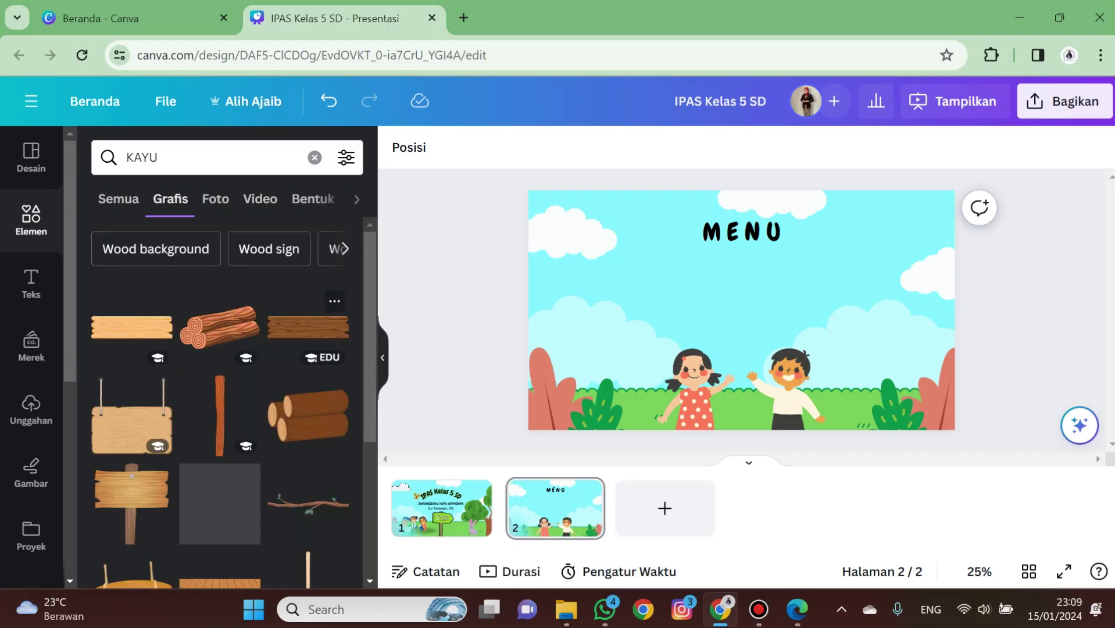
scroll(221, 407, "down", 3)
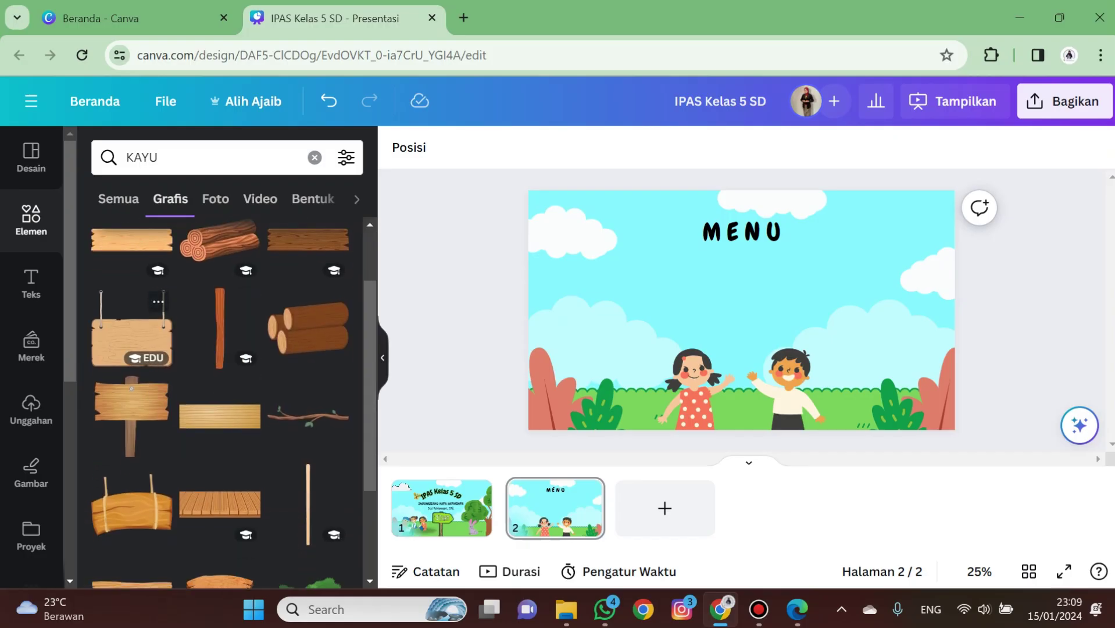
left_click(220, 415)
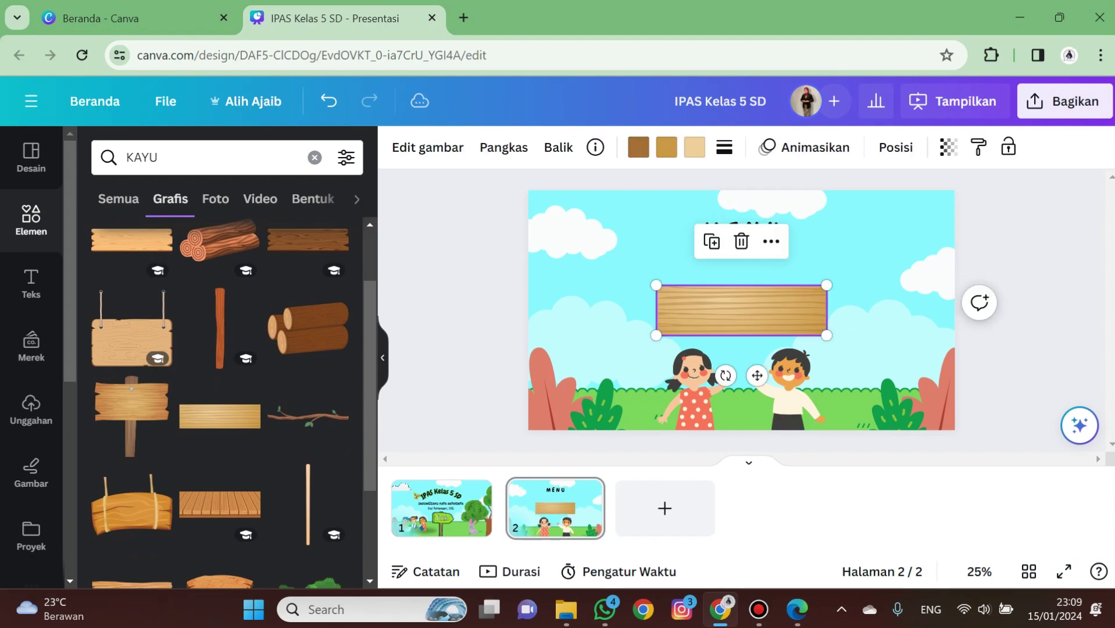
Shrink the wood board and place it below the MENU heading in the left half of the page
left_click_drag(742, 306, 678, 285)
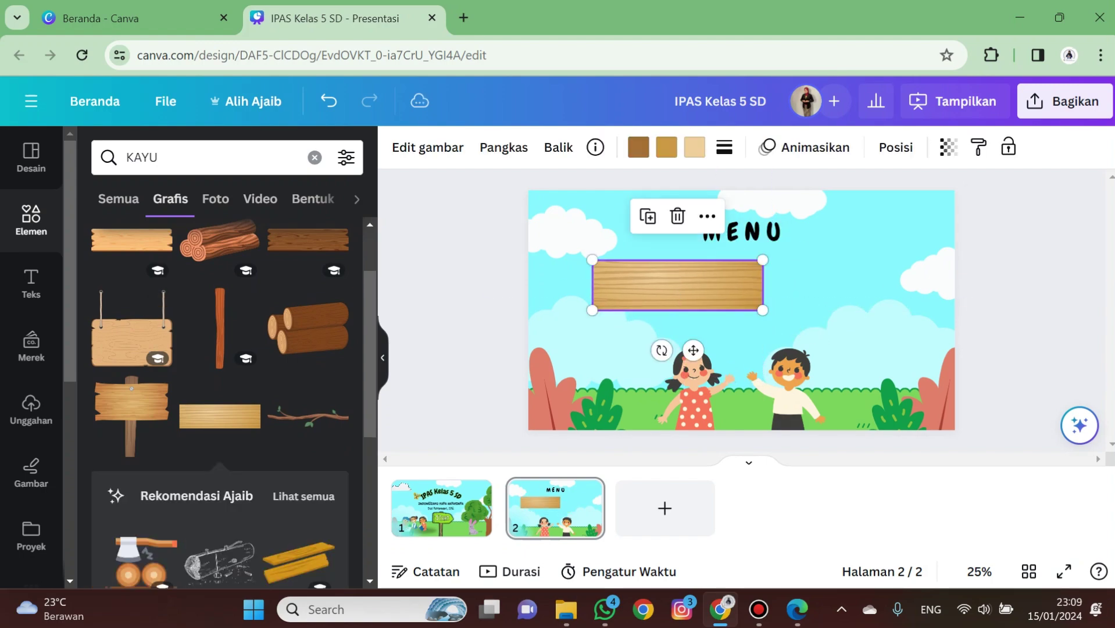
left_click_drag(763, 309, 712, 295)
scroll(220, 378, "down", 5)
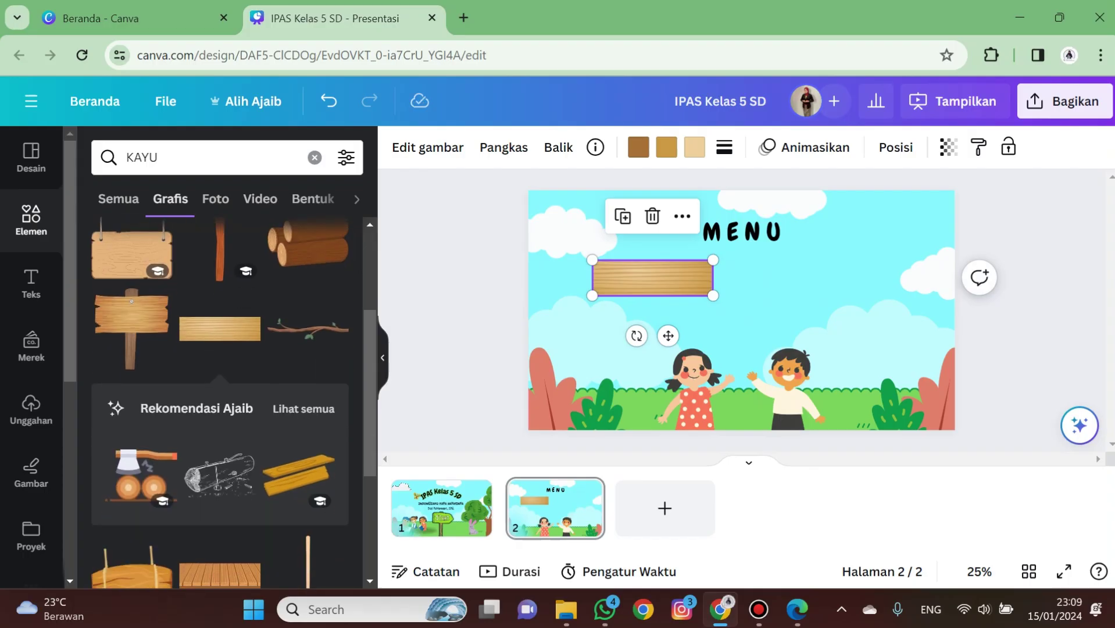
scroll(220, 402, "down", 3)
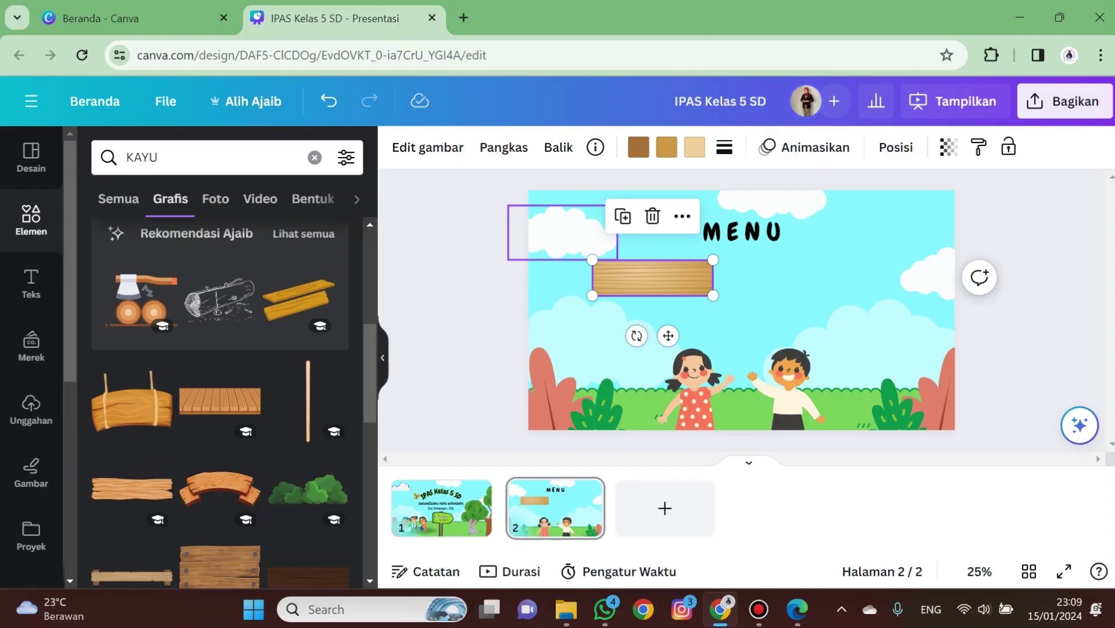
key("Escape")
left_click_drag(653, 278, 645, 277)
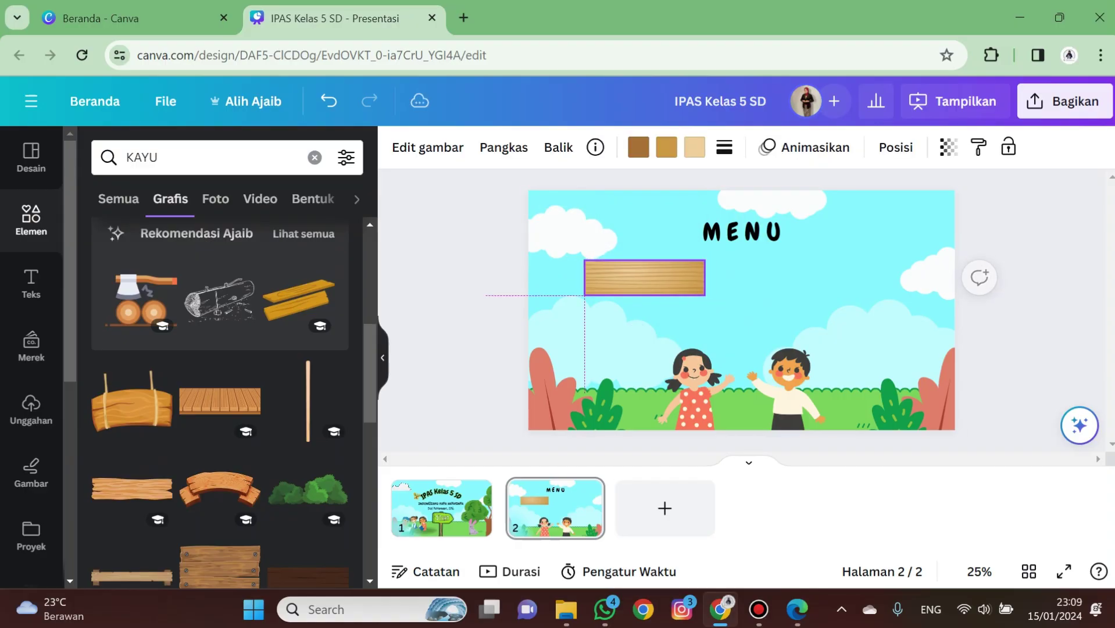
Shrink the illustration of the two children and recentre it at the bottom of the page
left_click(697, 384)
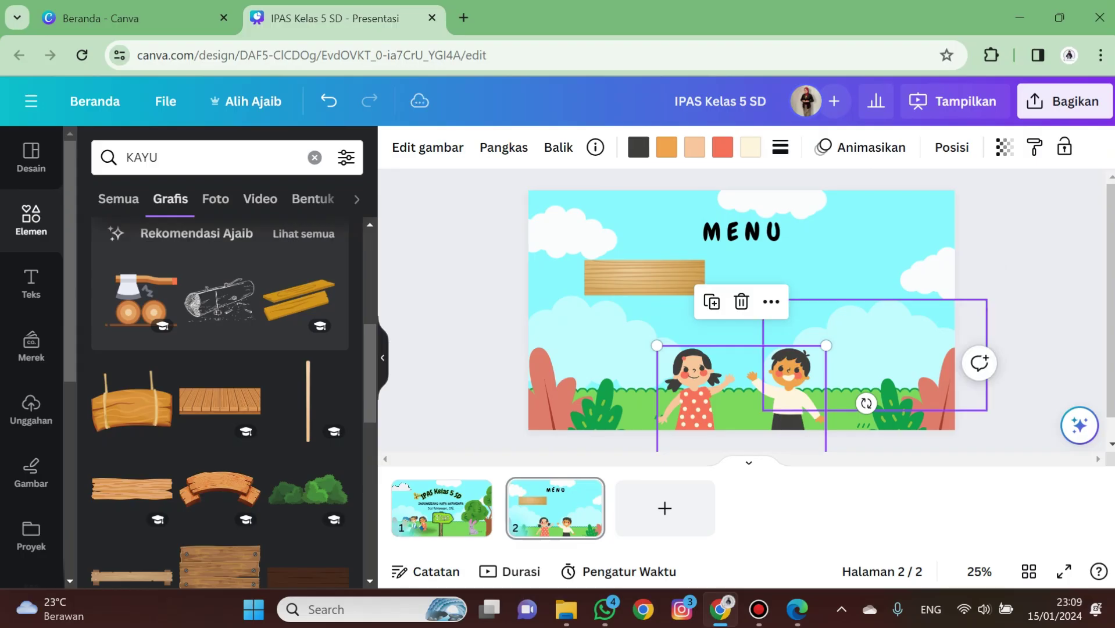
left_click_drag(826, 345, 790, 371)
left_click_drag(763, 401, 781, 401)
left_click(634, 330)
Duplicate the wood board directly below the first, then copy the pair to the right half to make four boards
left_click(644, 279)
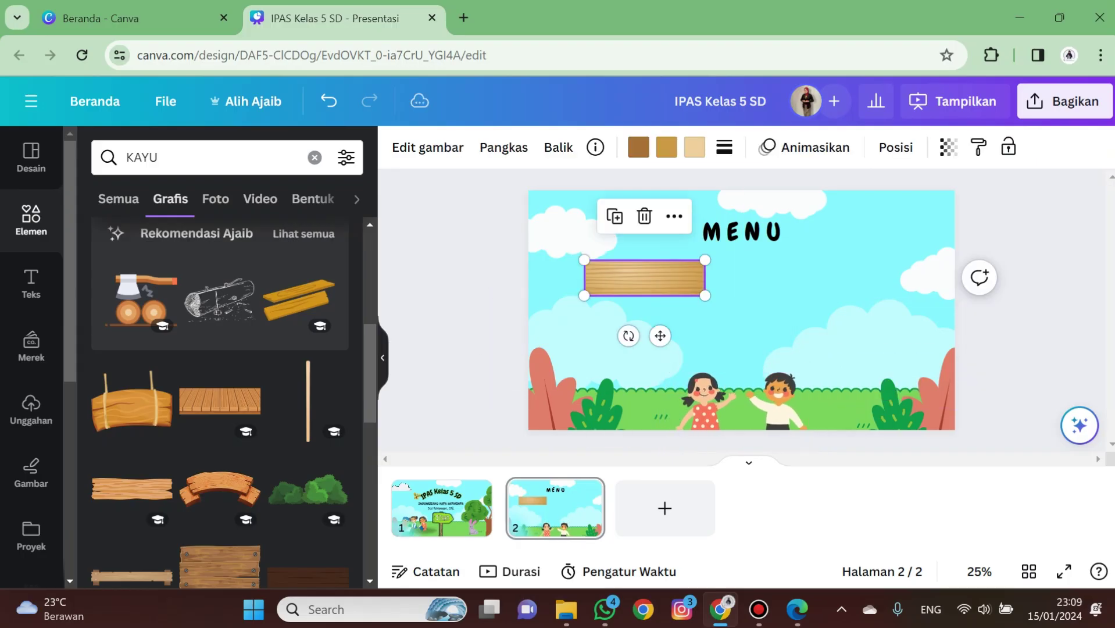
key("ctrl+v")
left_click_drag(646, 281, 645, 328)
left_click_drag(486, 296, 486, 259)
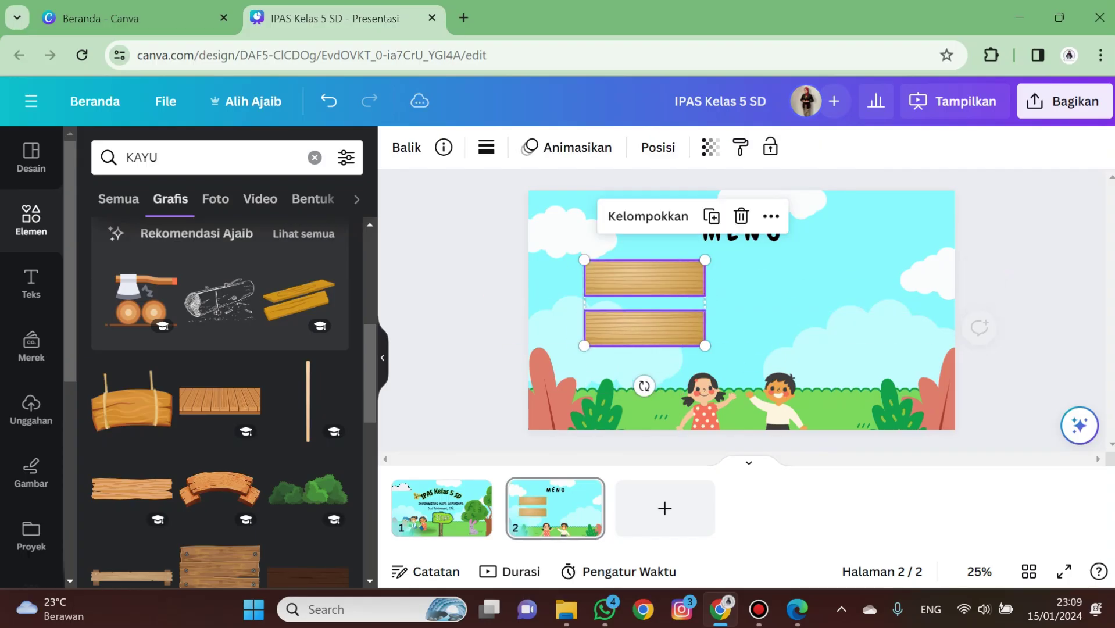
left_click_drag(806, 312, 840, 304)
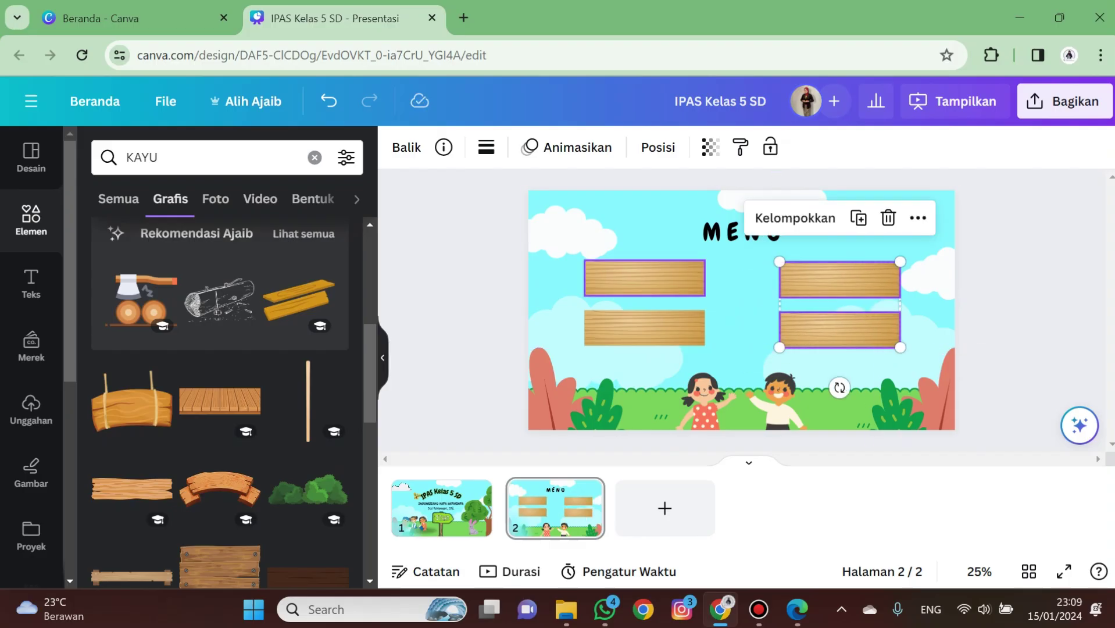
key("Escape")
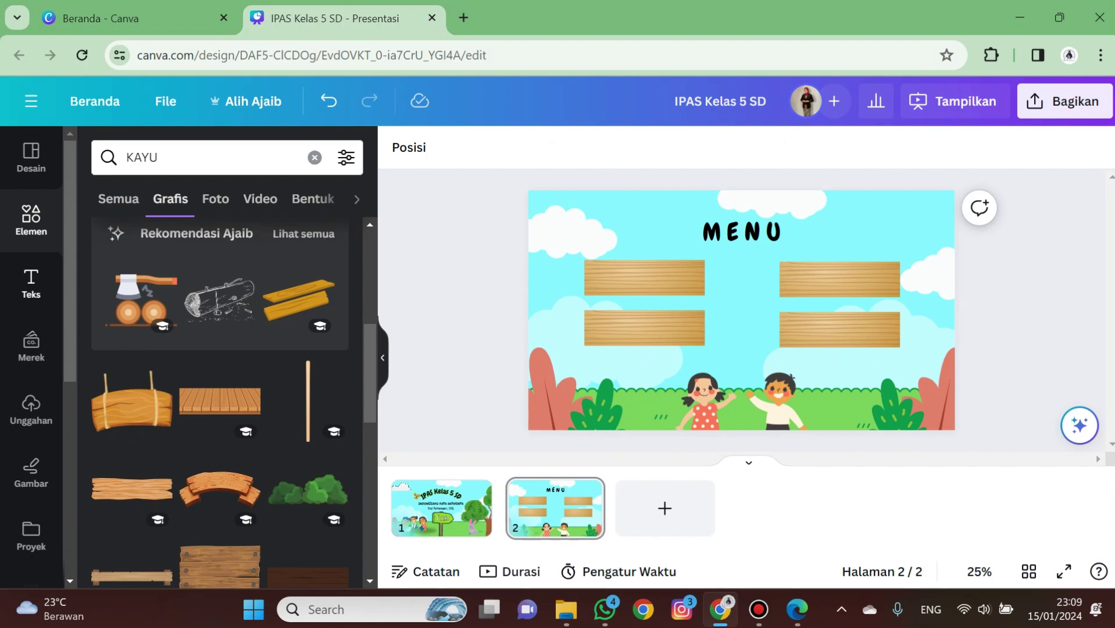
Add a body text box, fit it onto the upper-left board and replace its text with "TUJUAN PEMBELAJARAN"
left_click(31, 282)
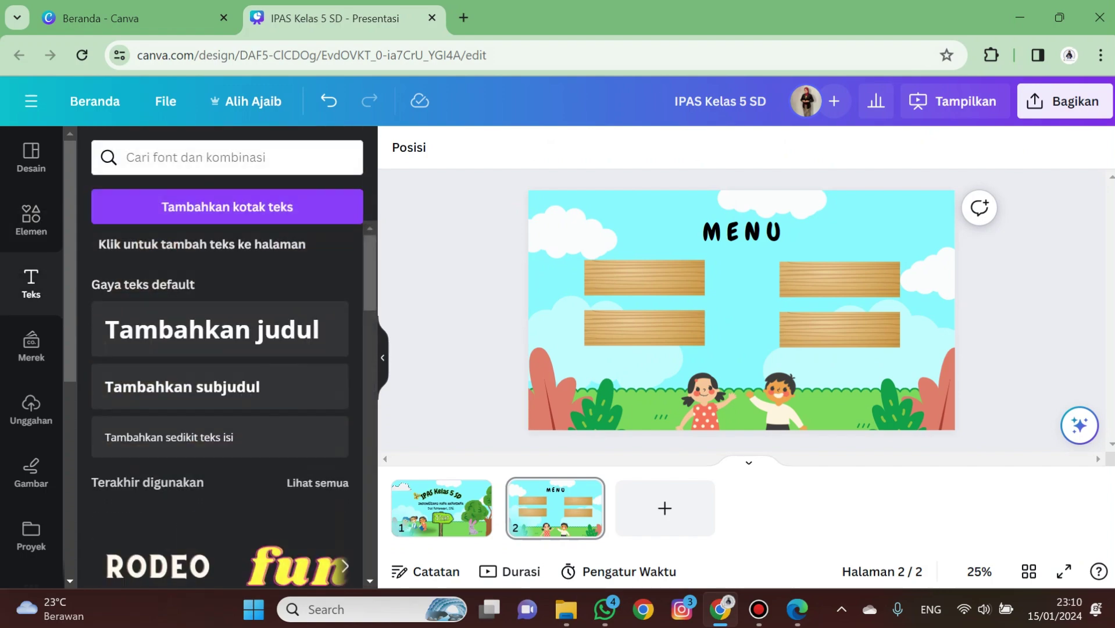
left_click(220, 437)
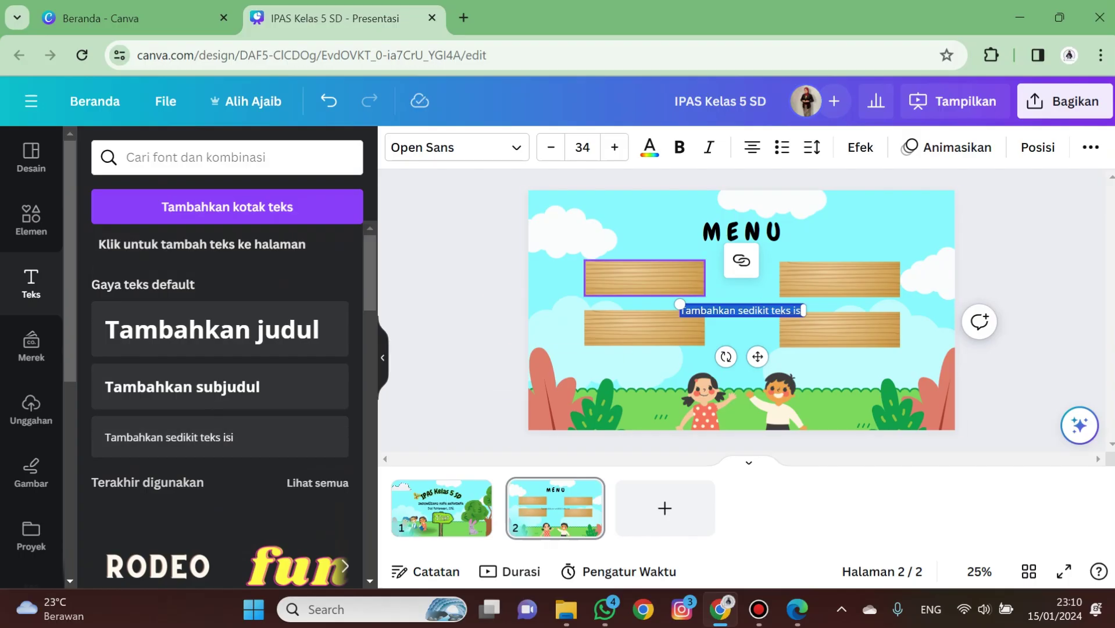
left_click(727, 289)
left_click_drag(734, 311, 698, 272)
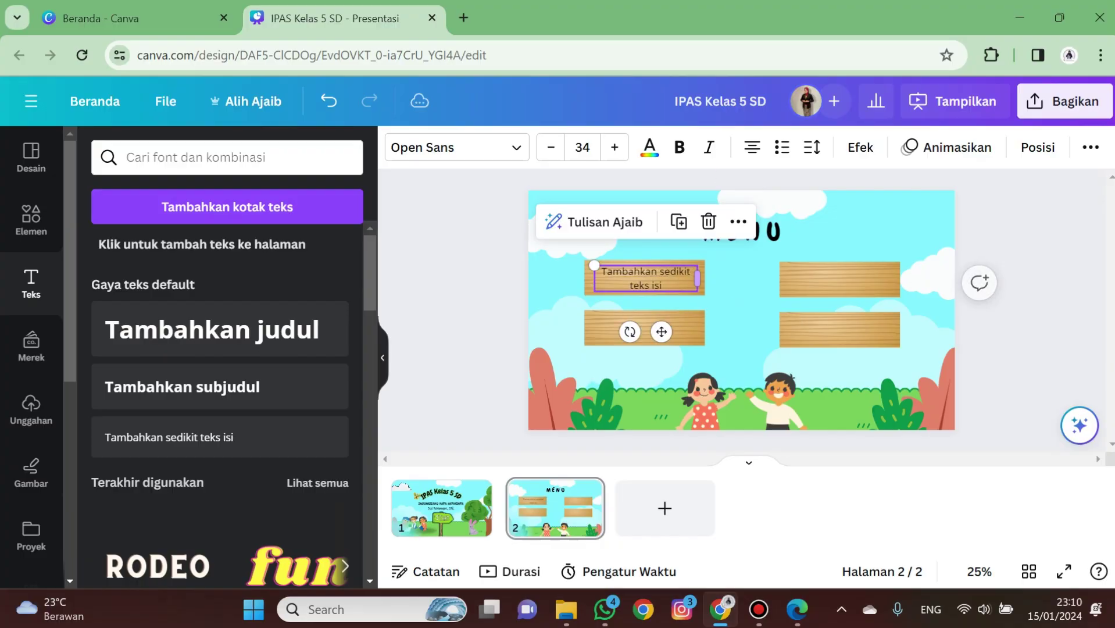
double_click(695, 273)
type("TUJUAN")
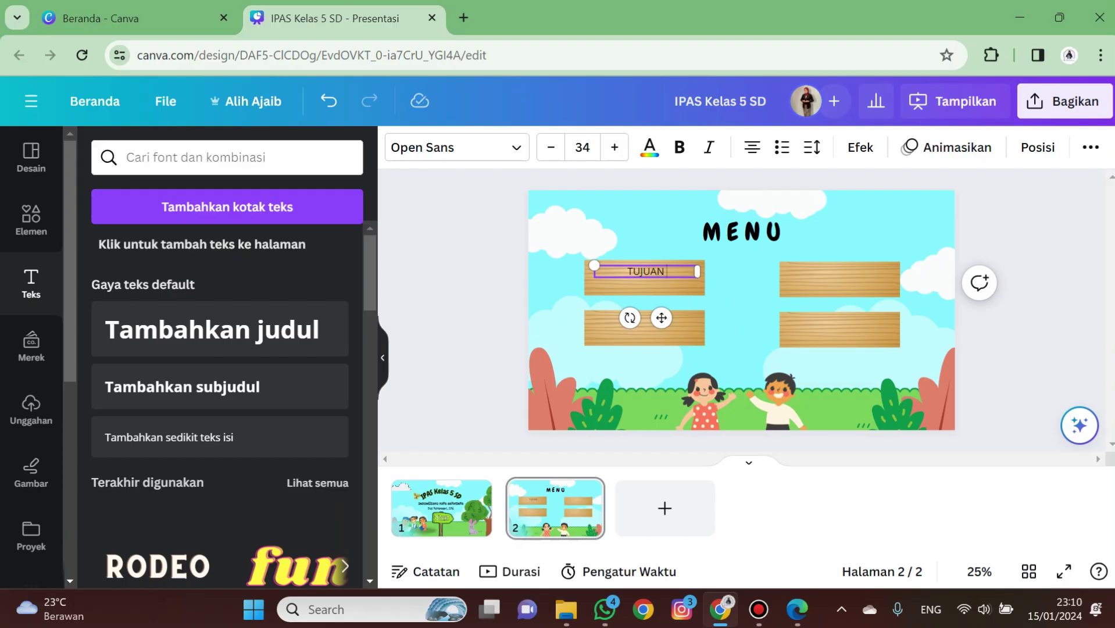
type(" PEMBELAJARAN")
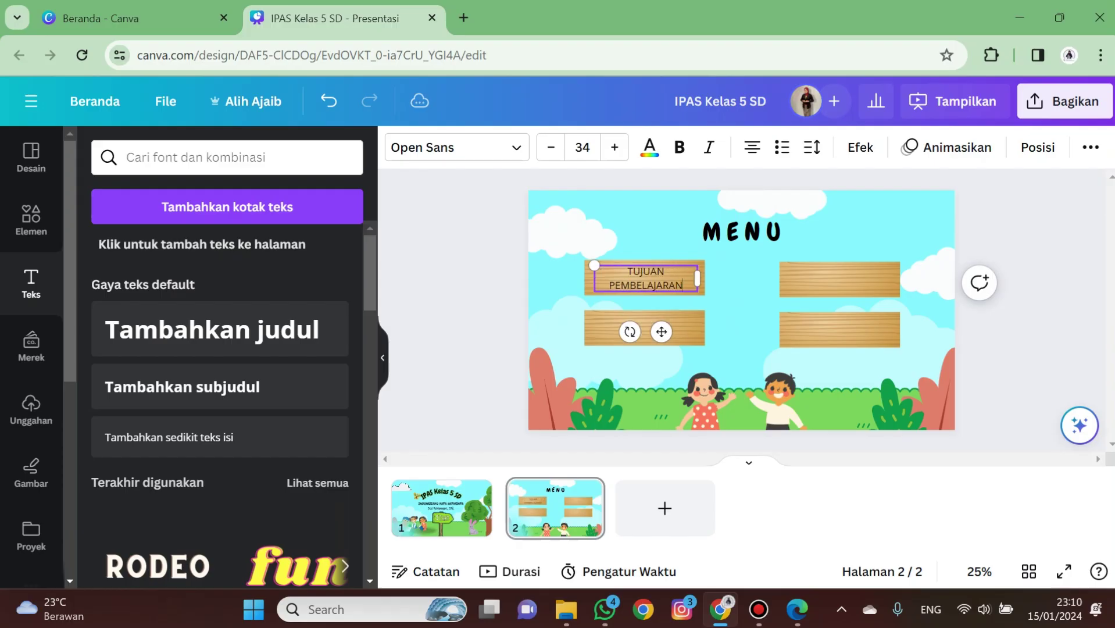
Bold the TUJUAN PEMBELAJARAN label and change its font to Rubik One
key("ctrl+a")
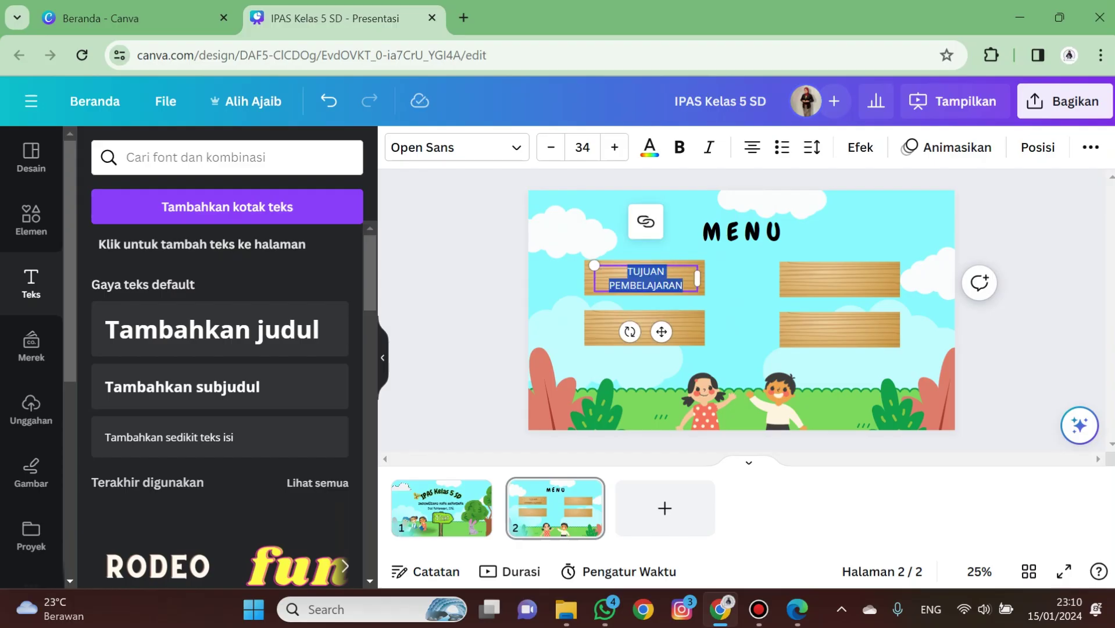
left_click(679, 147)
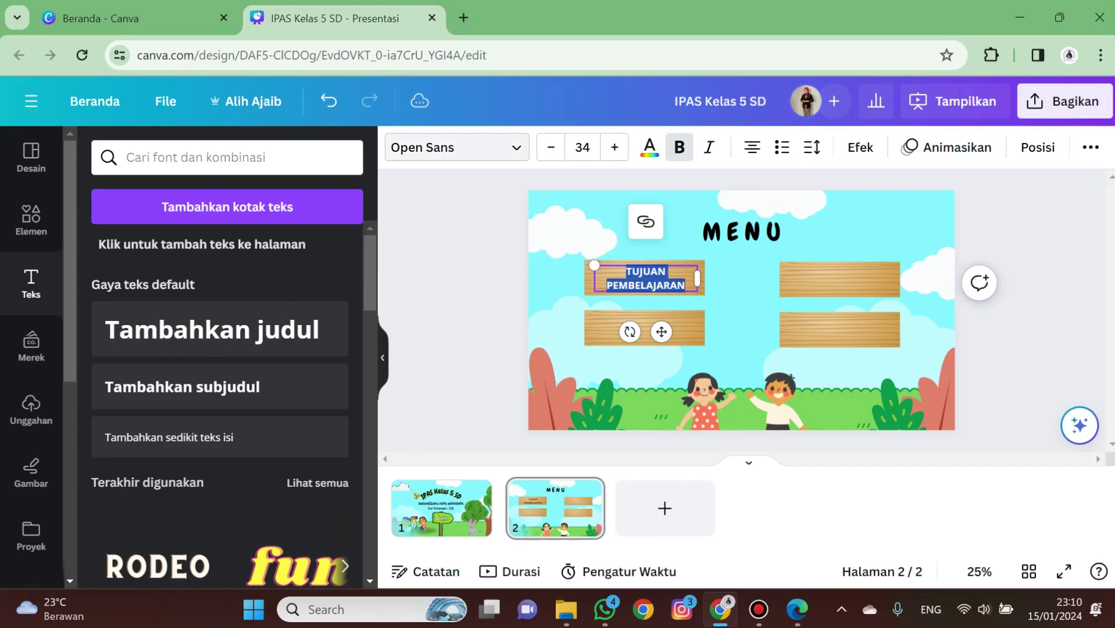
left_click(457, 147)
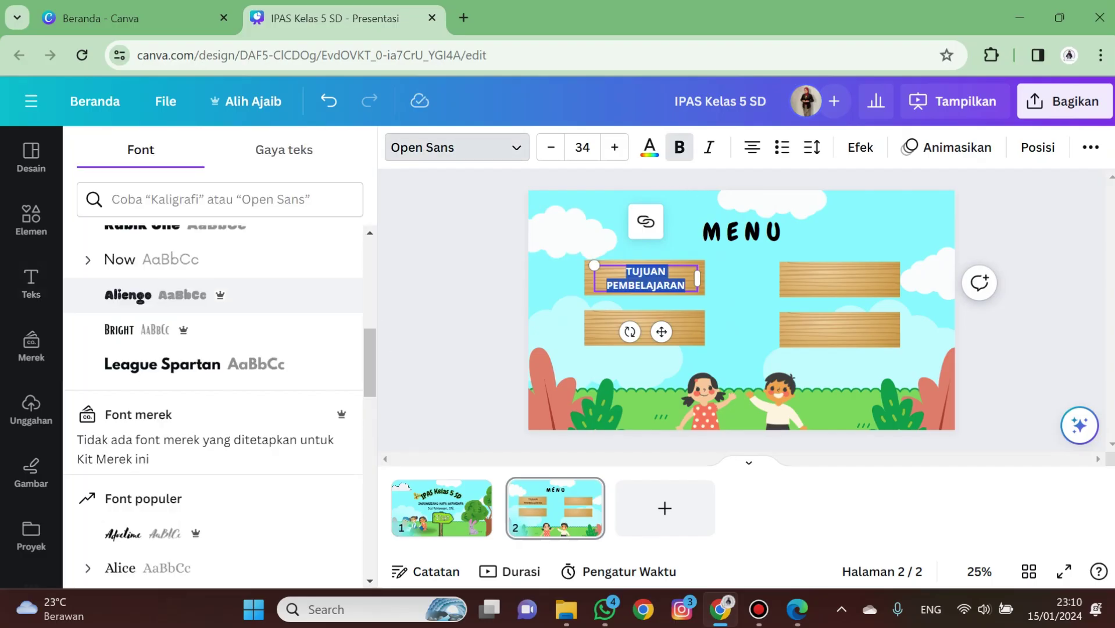
scroll(198, 311, "up", 2)
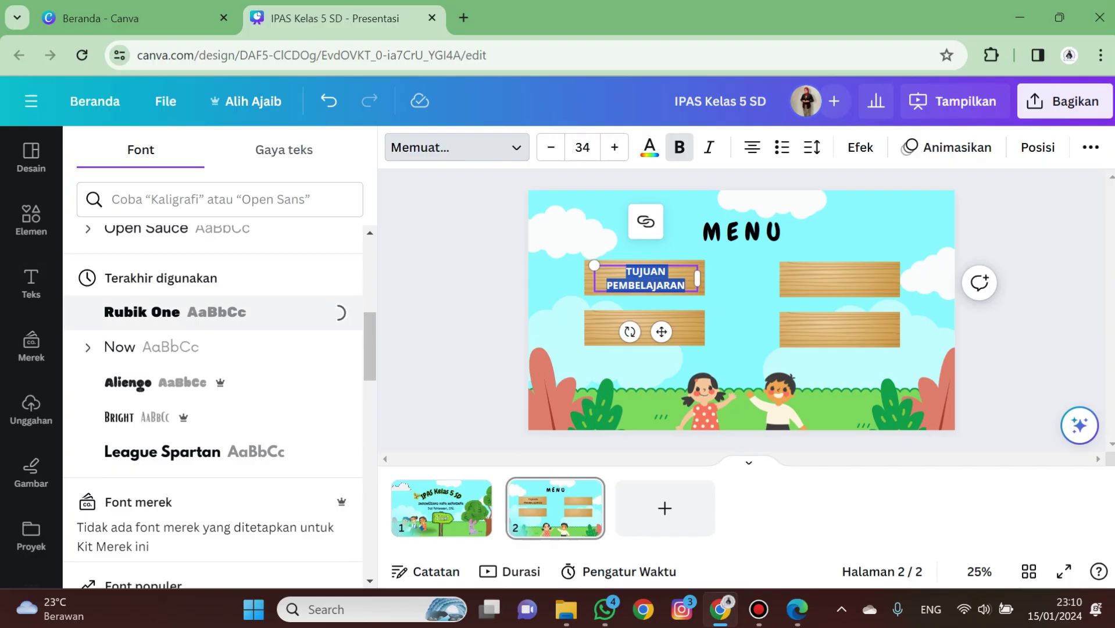
left_click(457, 147)
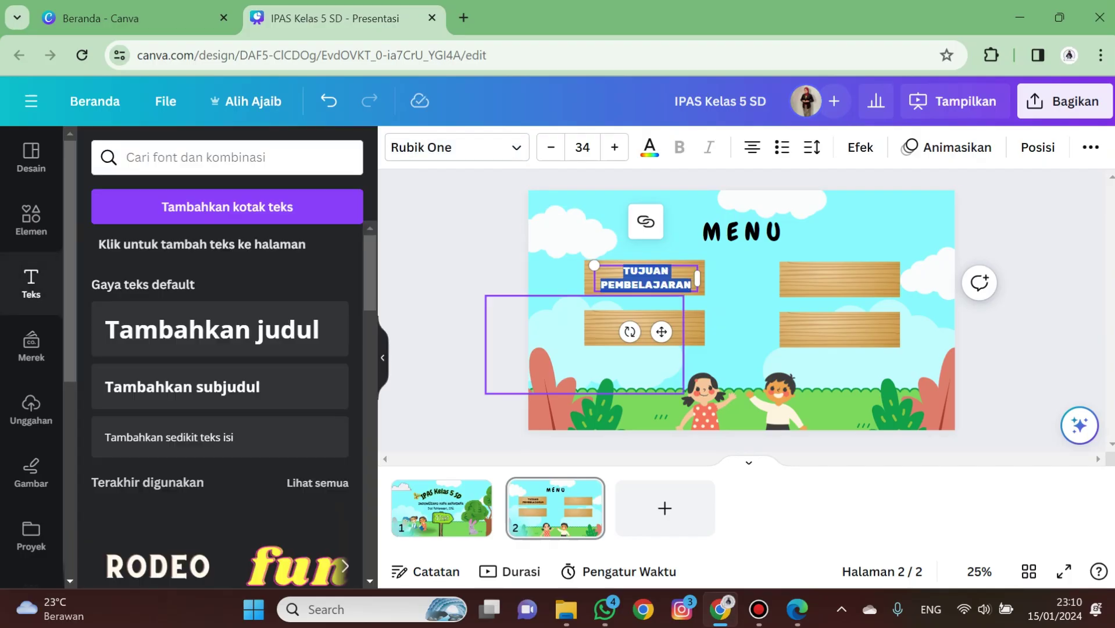
left_click(512, 348)
Duplicate the TUJUAN PEMBELAJARAN label onto the lower-left board and change the copy's text to "MATERI"
left_click(646, 280)
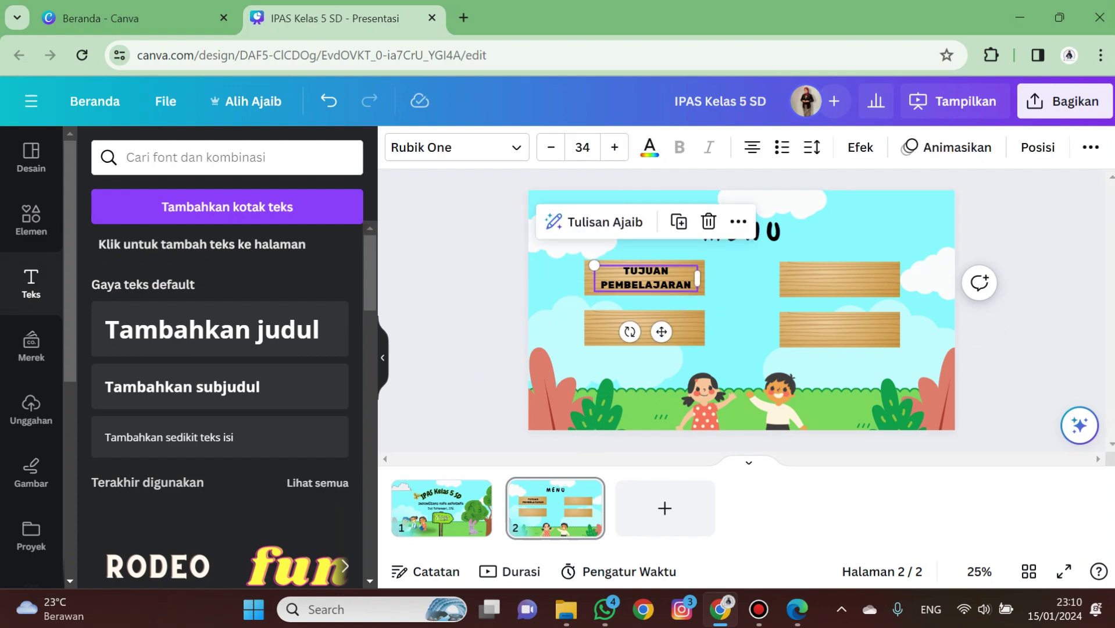
key("ctrl+d")
left_click_drag(650, 283, 646, 328)
double_click(646, 328)
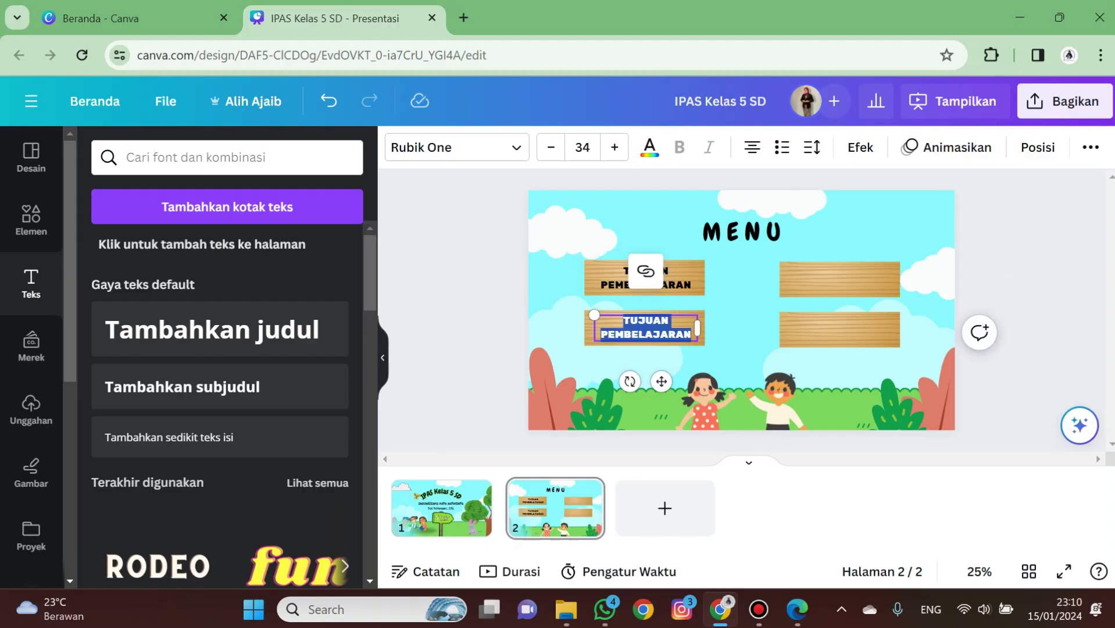
type("MATERI")
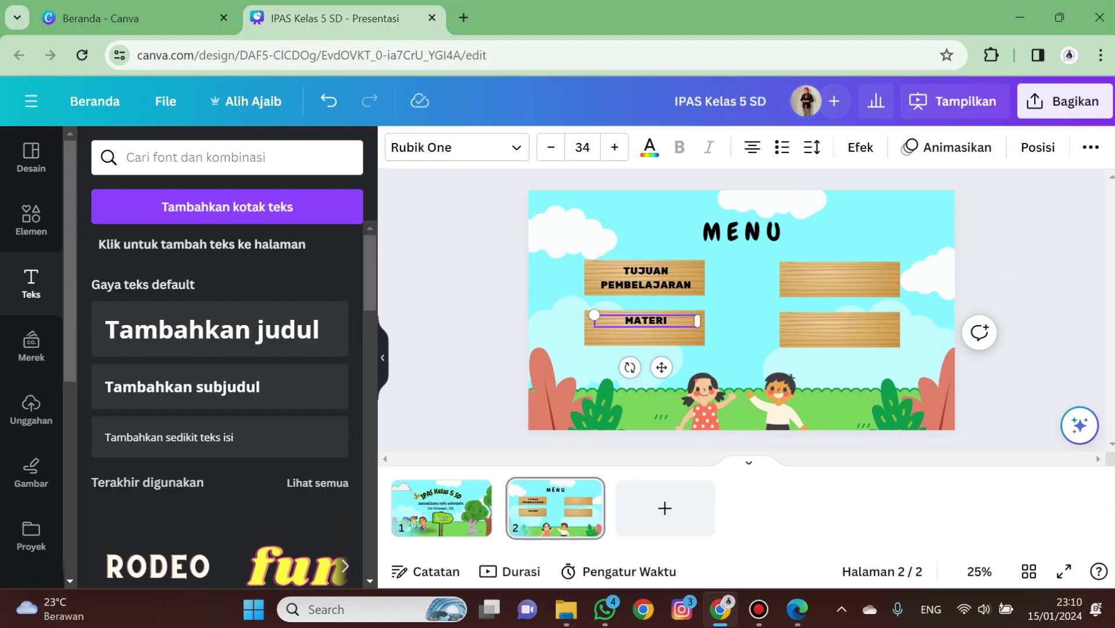
left_click(492, 308)
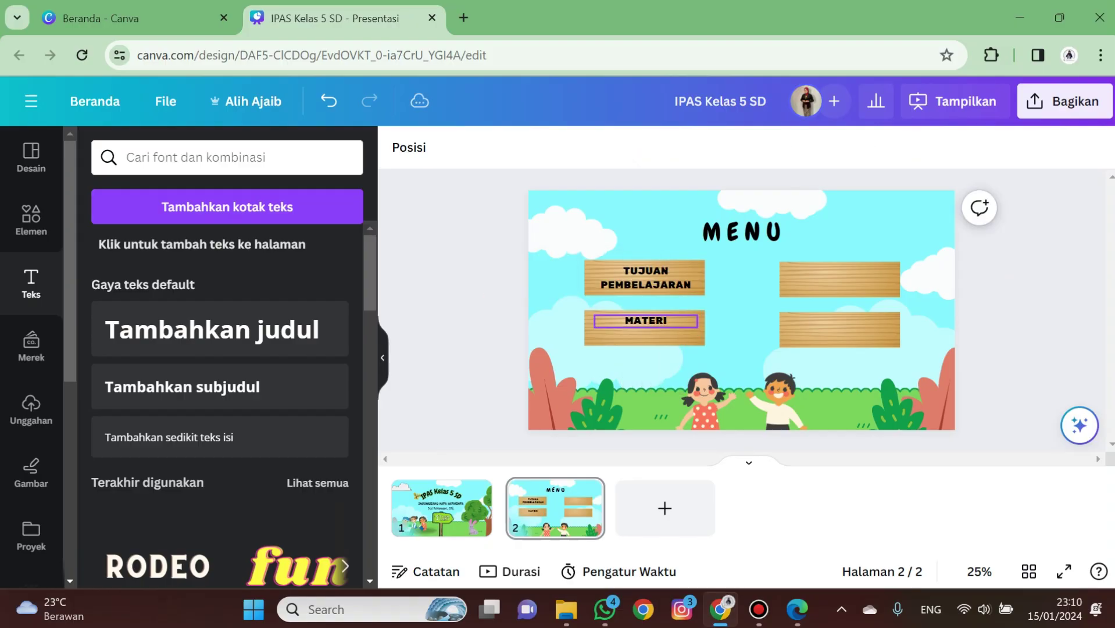
Increase the MATERI label's font size to 43 and centre it vertically on its board
left_click(646, 321)
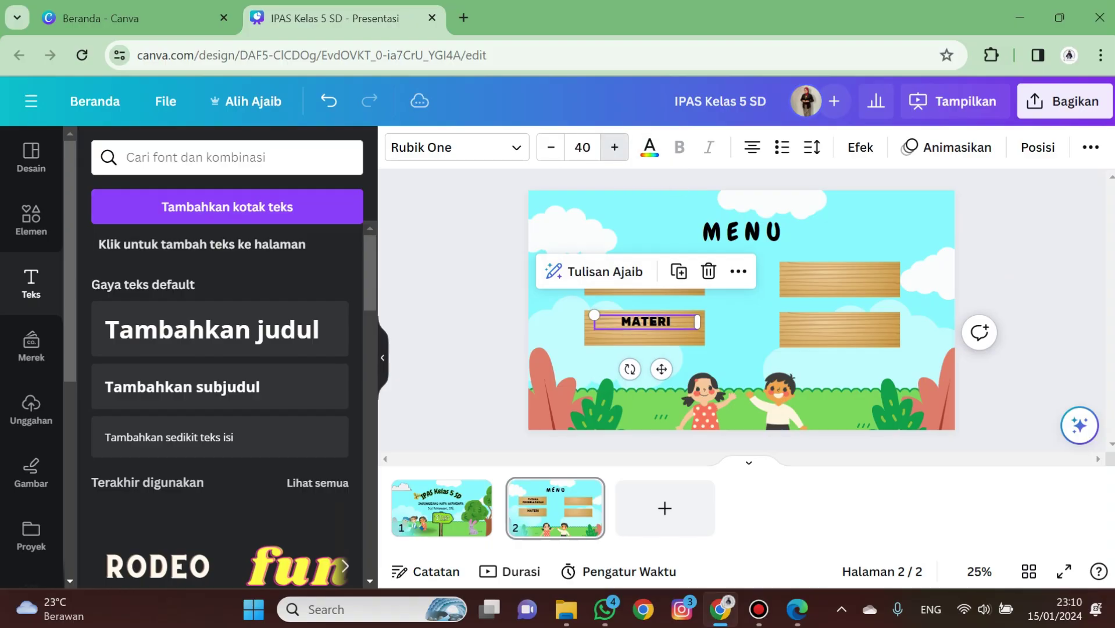
left_click(614, 148)
left_click(614, 148)
left_click(615, 148)
left_click(491, 279)
Duplicate the MATERI label onto the upper-right board and change the copy's text to "LATIHAN"
left_click_drag(646, 323, 840, 282)
key("ctrl+d")
double_click(840, 282)
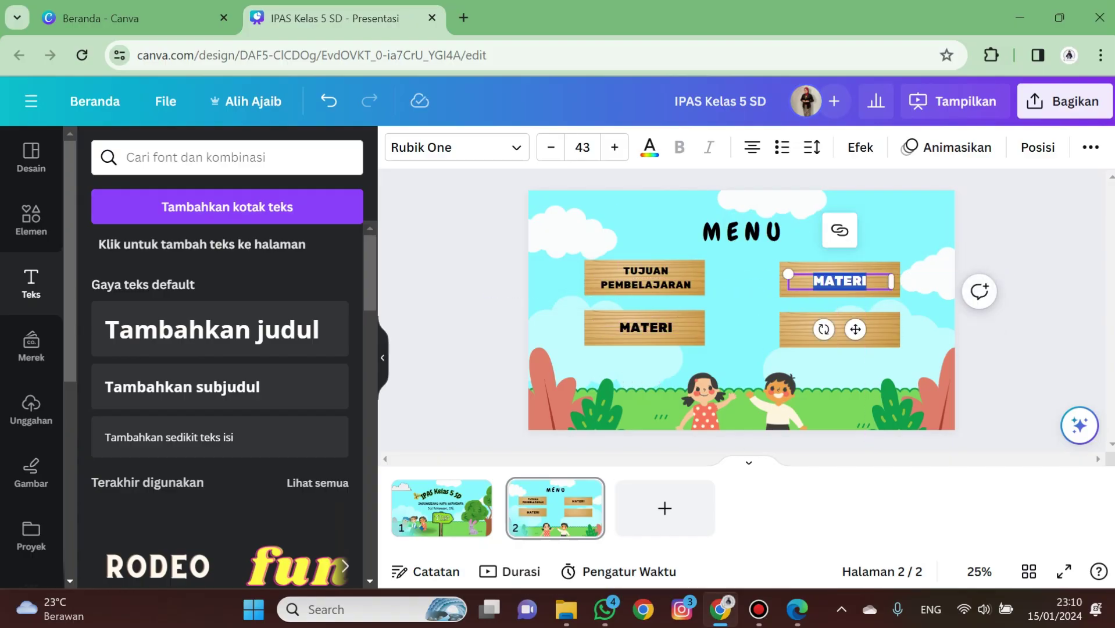
type("LAT")
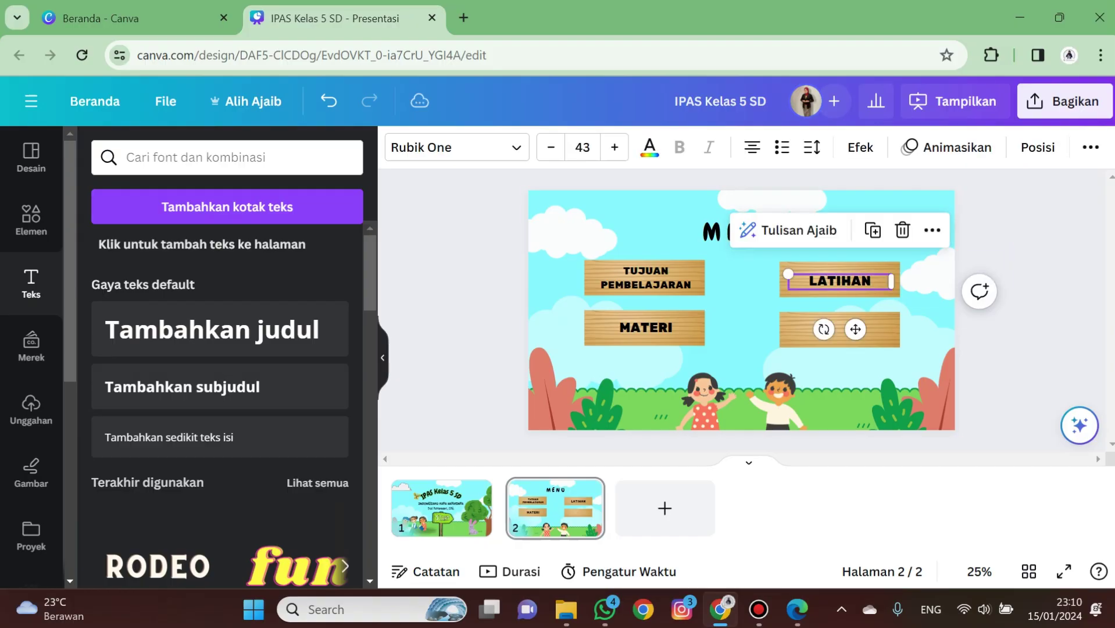
Duplicate the LATIHAN label onto the lower-right board and change the copy's text to "KUIS"
key("ctrl+d")
left_click_drag(846, 287, 840, 329)
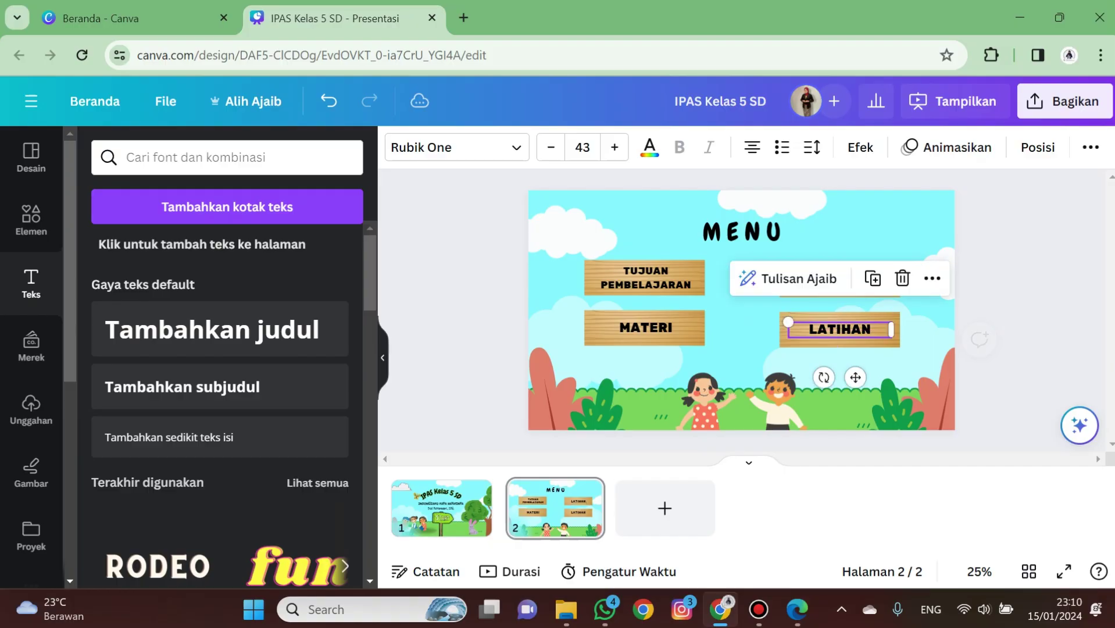
double_click(840, 329)
type("KUIS")
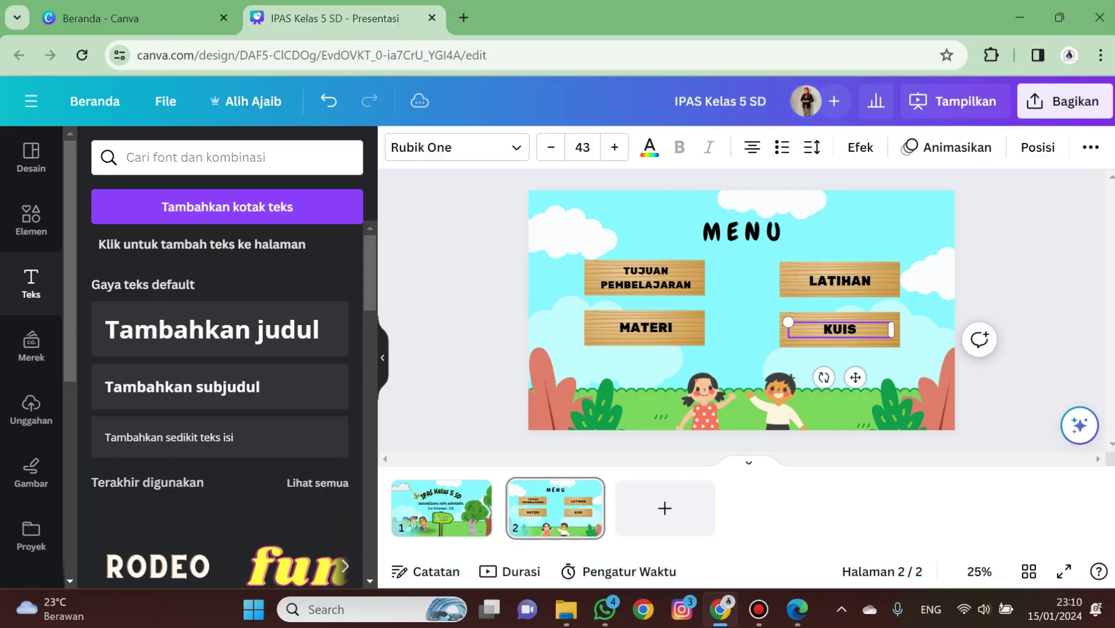
Set the TUJUAN PEMBELAJARAN label's line spacing to 1.13 and its font size to 38 on the MENU page
left_click(456, 244)
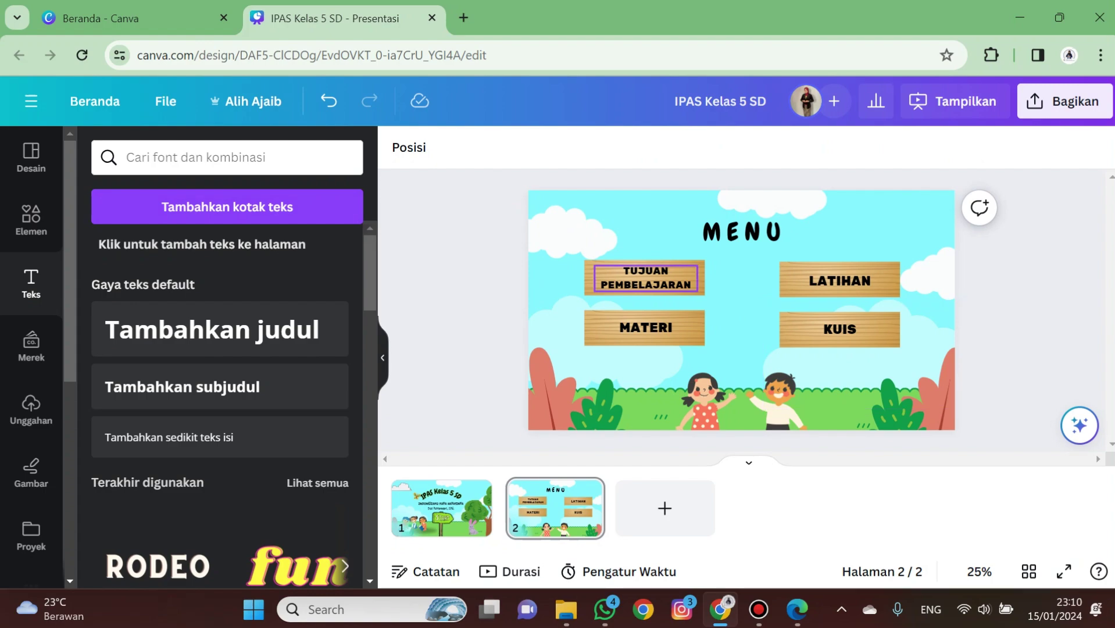
left_click(646, 277)
left_click(812, 147)
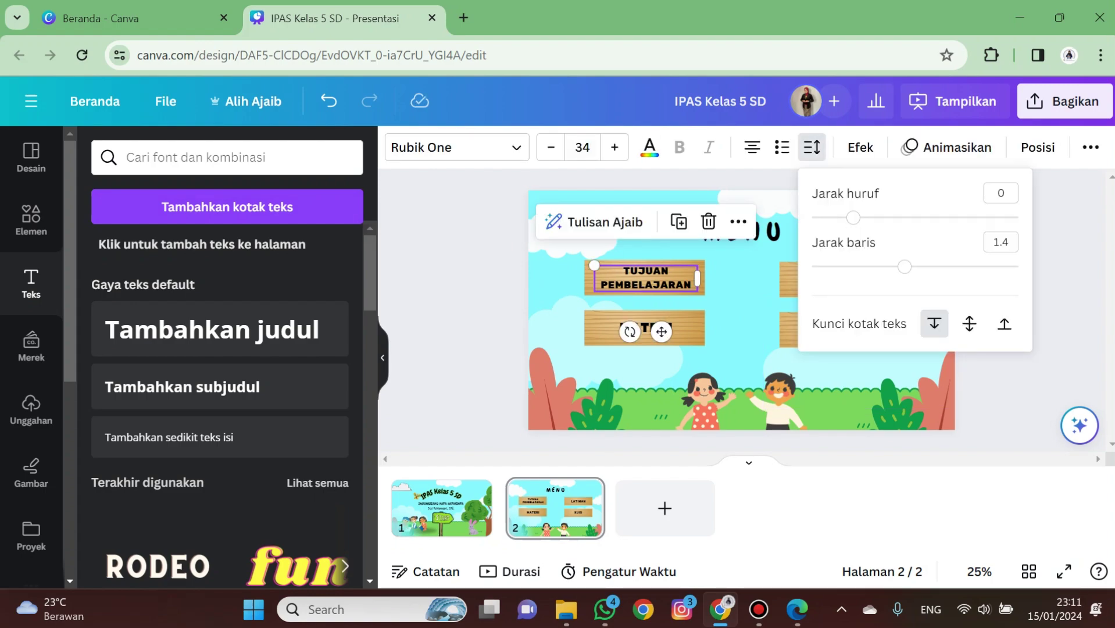
left_click_drag(904, 267, 878, 267)
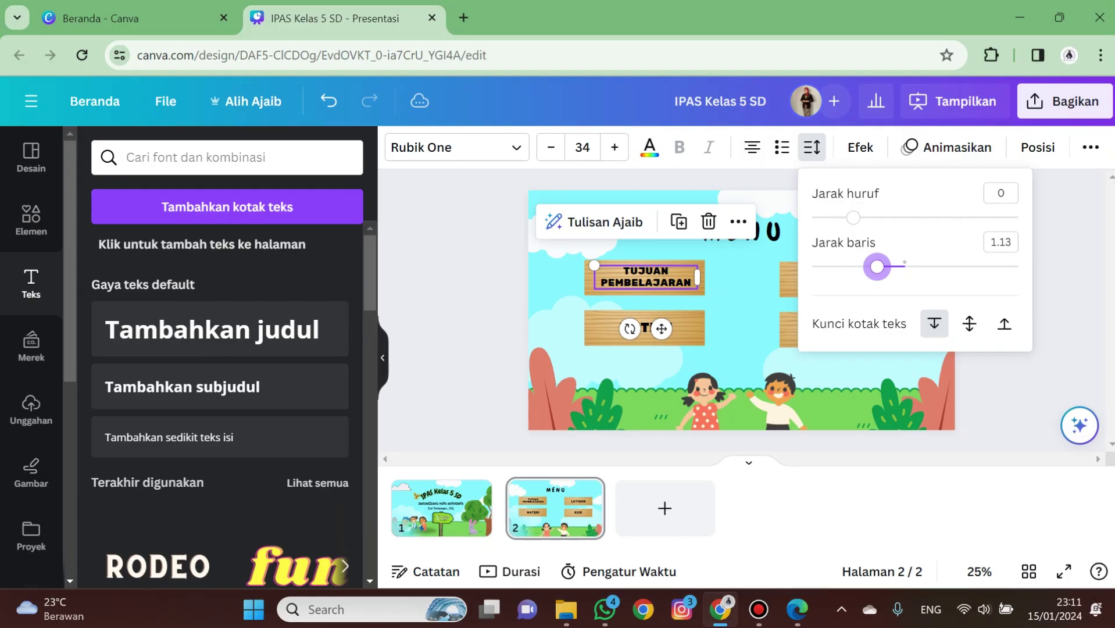
left_click(614, 147)
left_click(615, 147)
left_click(615, 147)
left_click(615, 147)
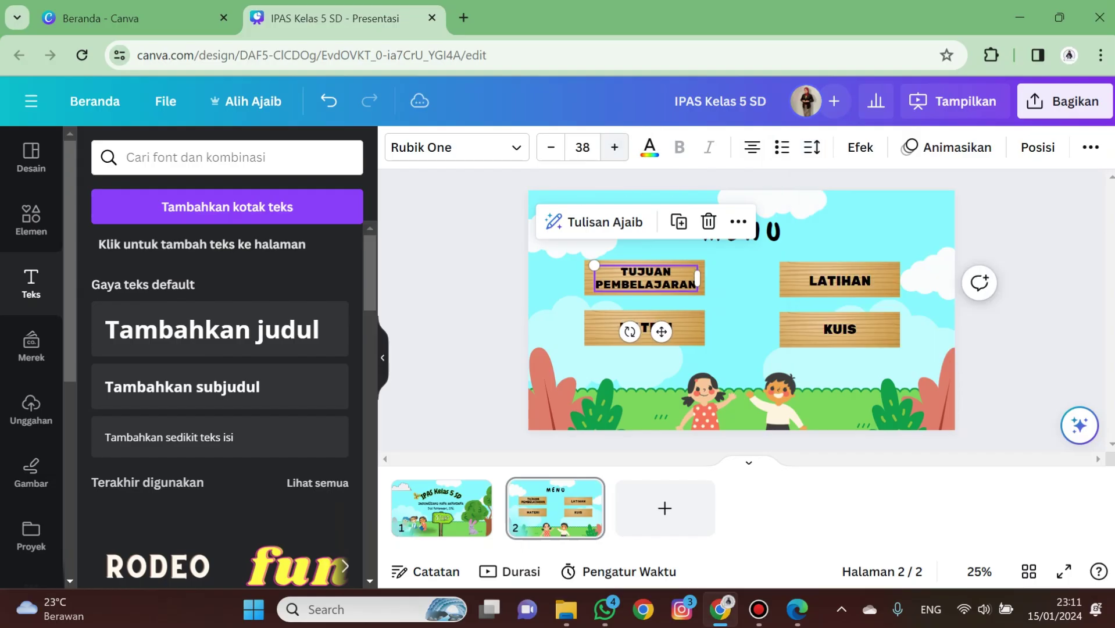
left_click(480, 247)
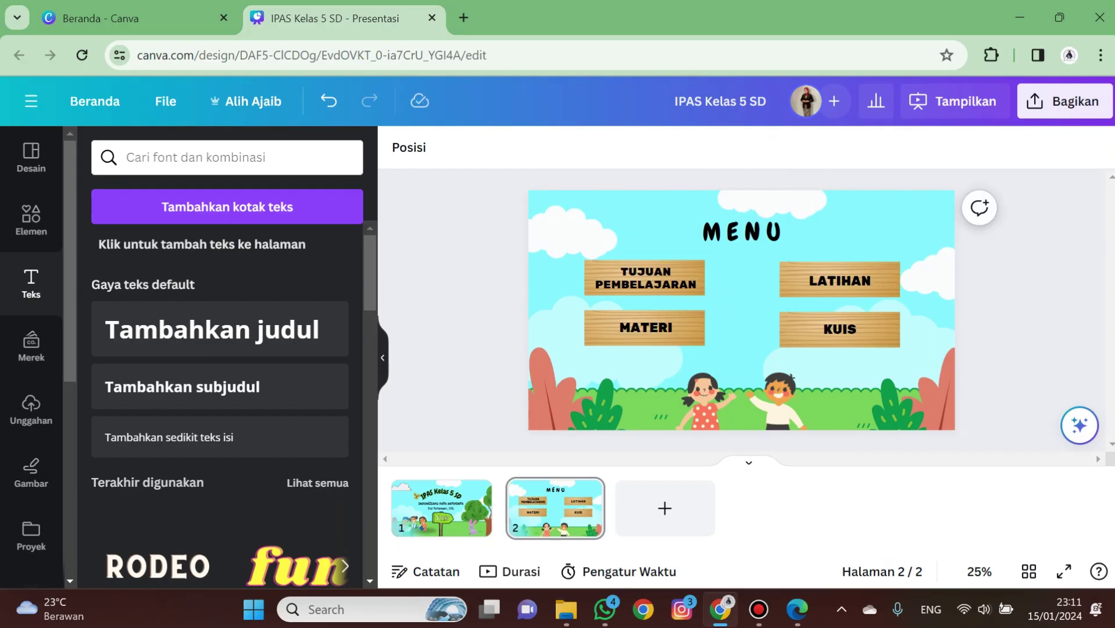
Add a third page and apply the template's "Ready, Set, Shape!" layout to it
left_click(383, 357)
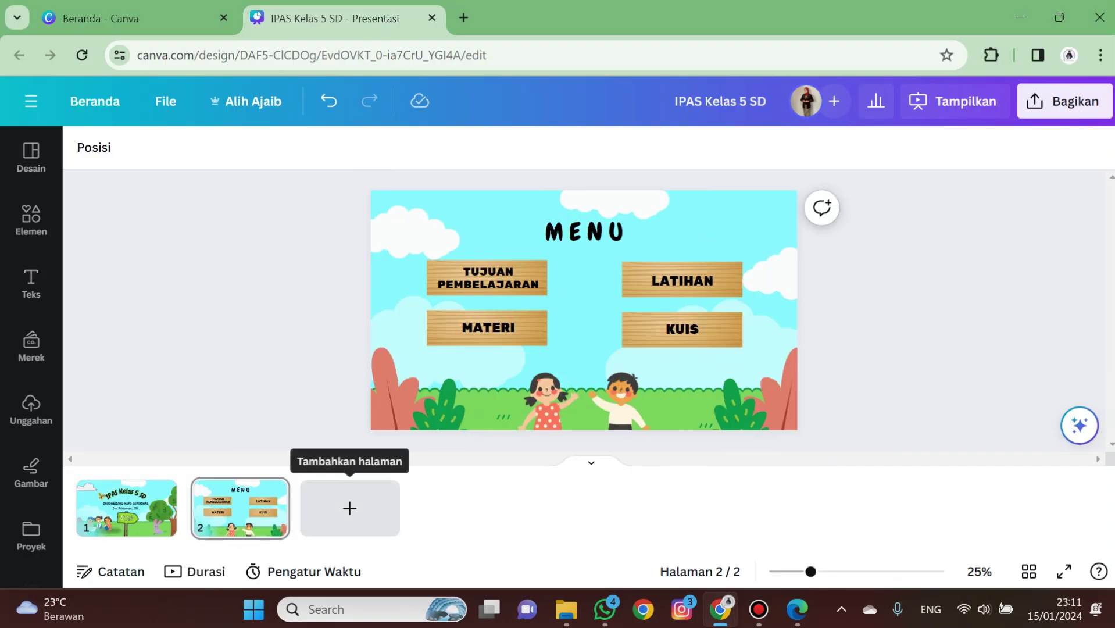
left_click(348, 507)
left_click(31, 157)
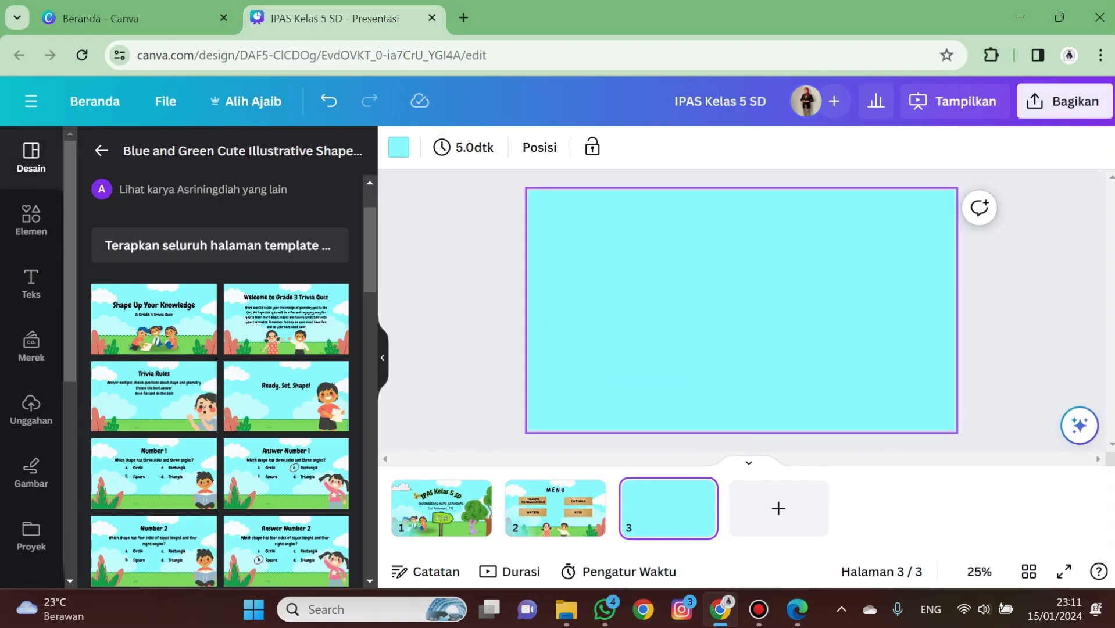
scroll(286, 389, "down", 1)
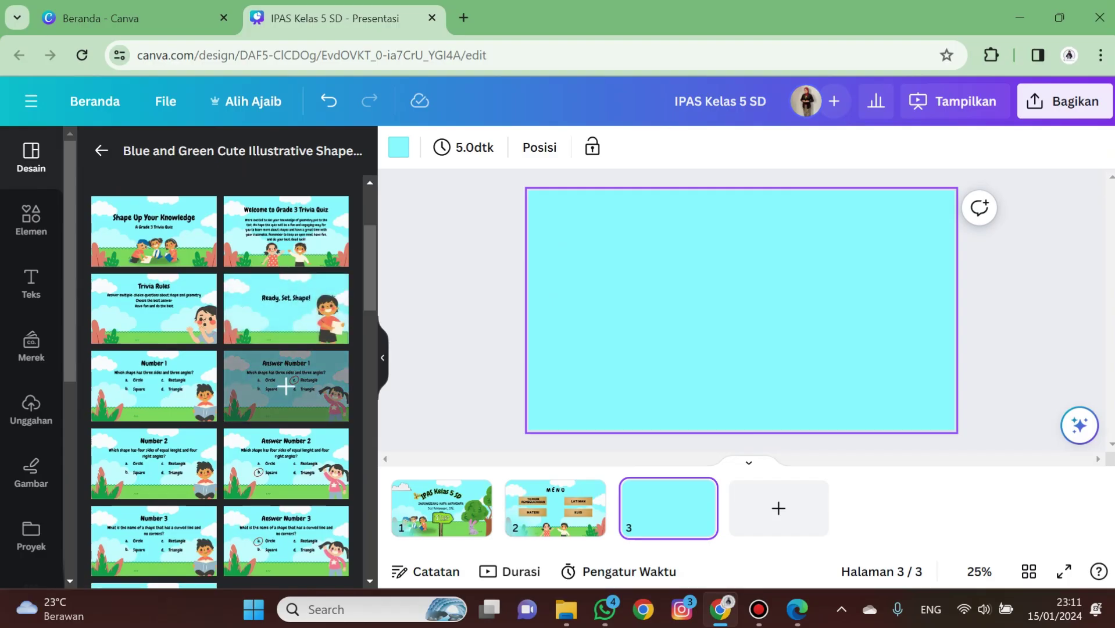
left_click(285, 309)
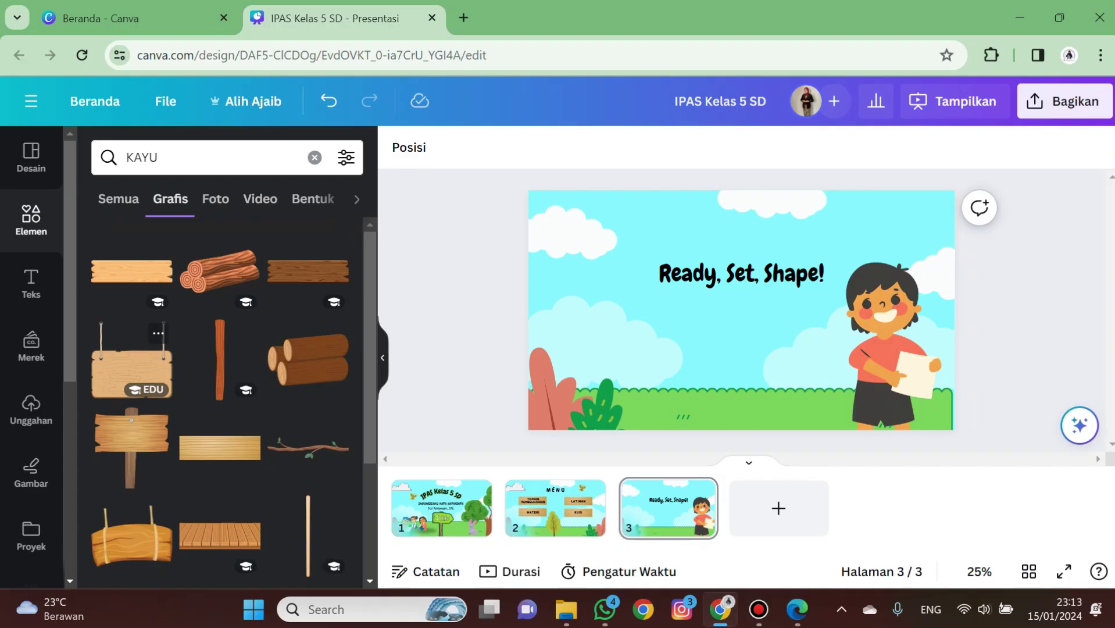
Insert the hanging wooden board graphic from the KAYU results at the page's upper centre and enlarge it over the heading
left_click(132, 358)
left_click_drag(710, 344, 701, 239)
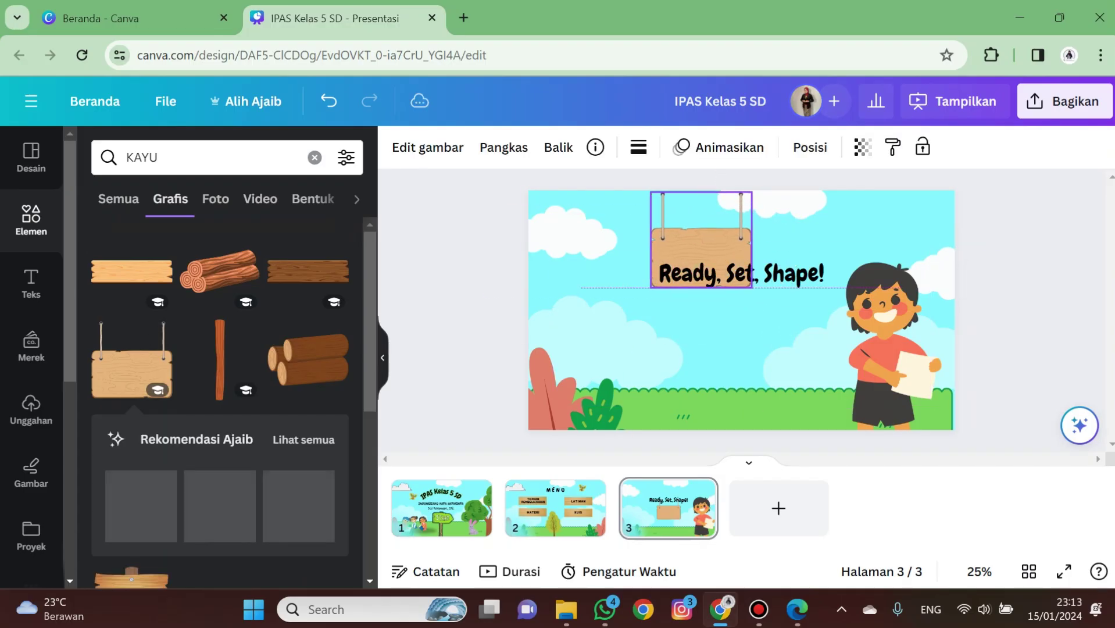
left_click_drag(752, 287, 832, 364)
Delete the boy illustration from page 3, then raise the hanging board and enlarge it slightly around the page's centre
left_click(890, 337)
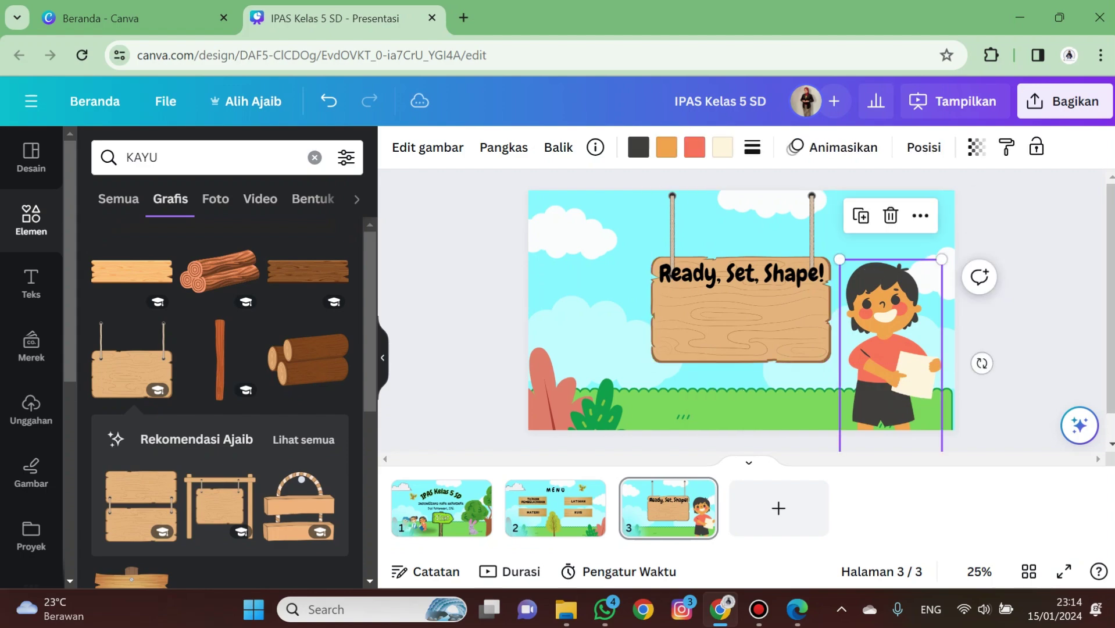
key("Delete")
left_click(756, 323)
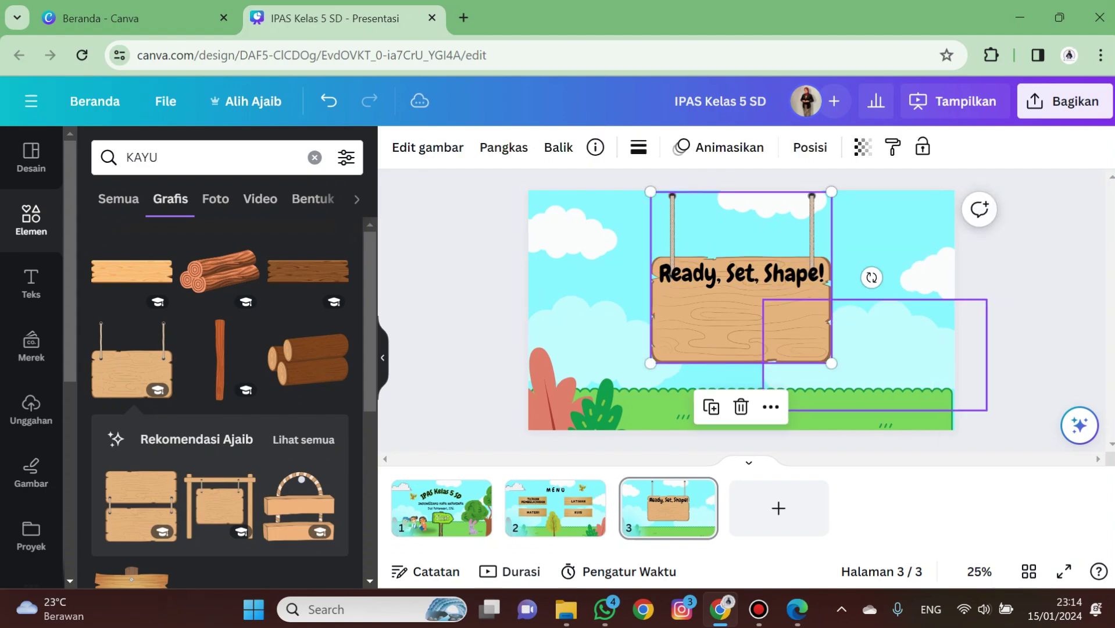
left_click_drag(831, 364, 835, 367)
left_click_drag(762, 326, 754, 298)
left_click_drag(826, 339, 843, 355)
Replace the "Ready, Set, Shape!" heading with "TUJUAN PEMBELAJARAN"
double_click(779, 275)
type("T")
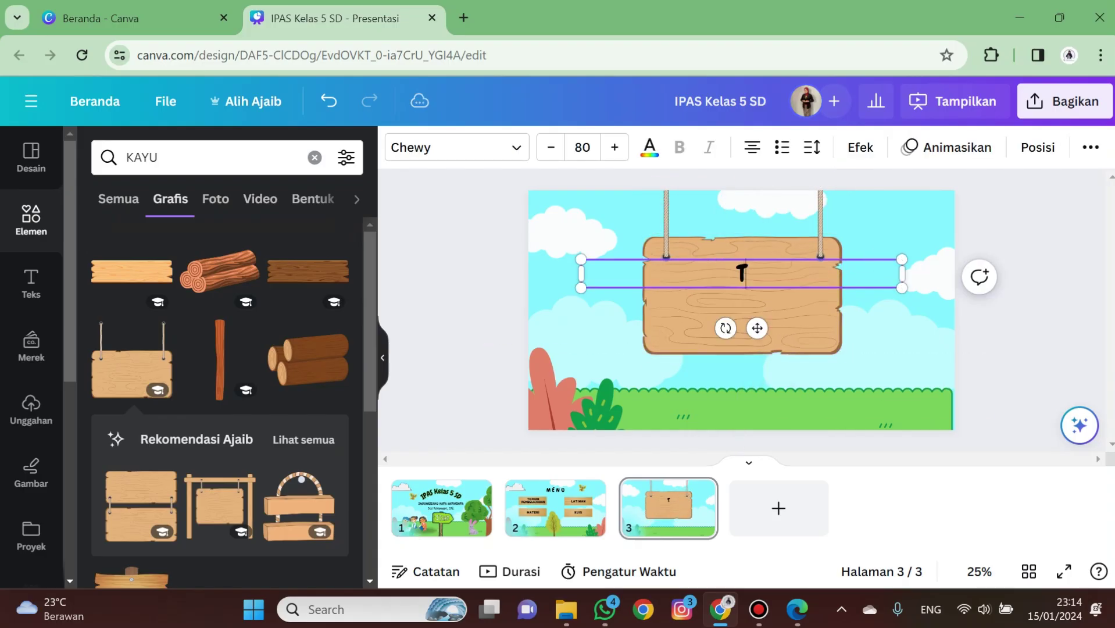
type("UJUAN PE")
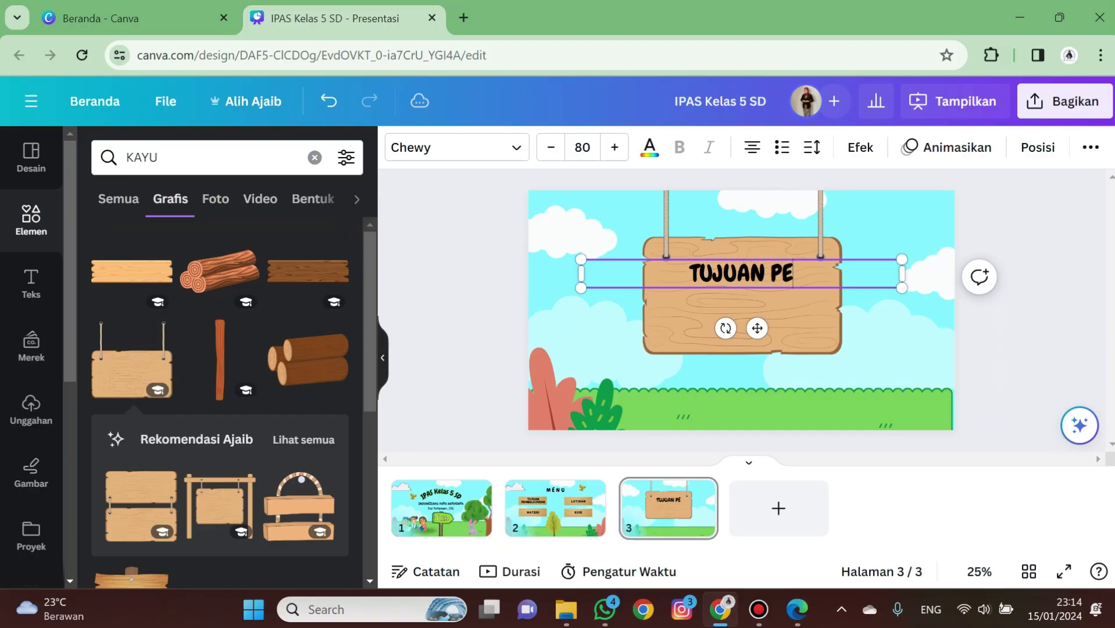
type(",")
key("BackSpace")
type("MEB")
key("BackSpace")
key("BackSpace")
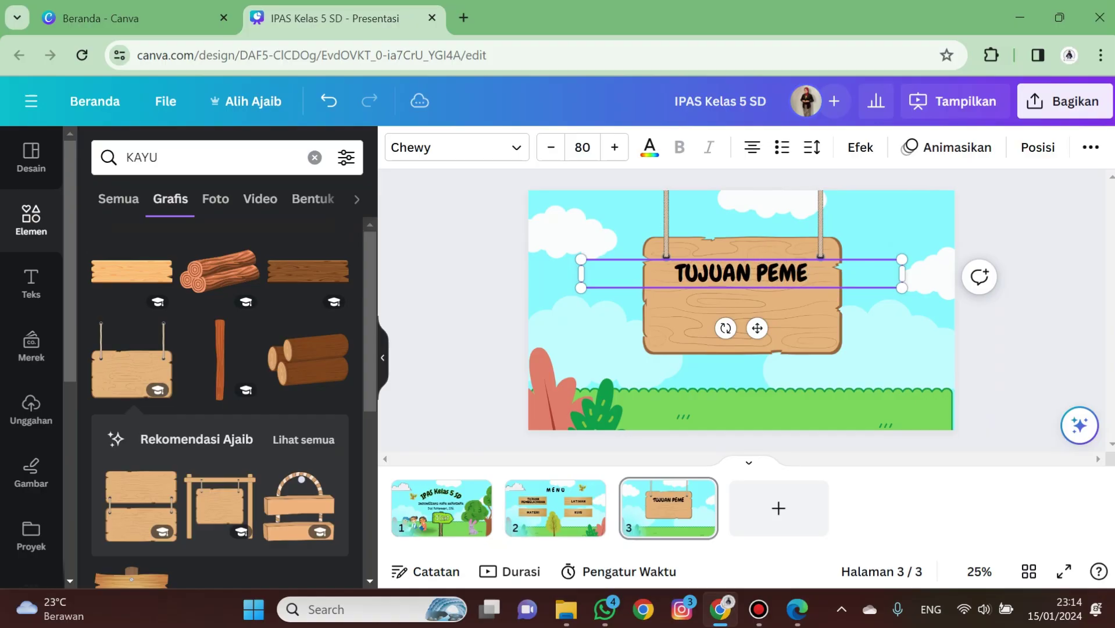
type("BELAJARAN")
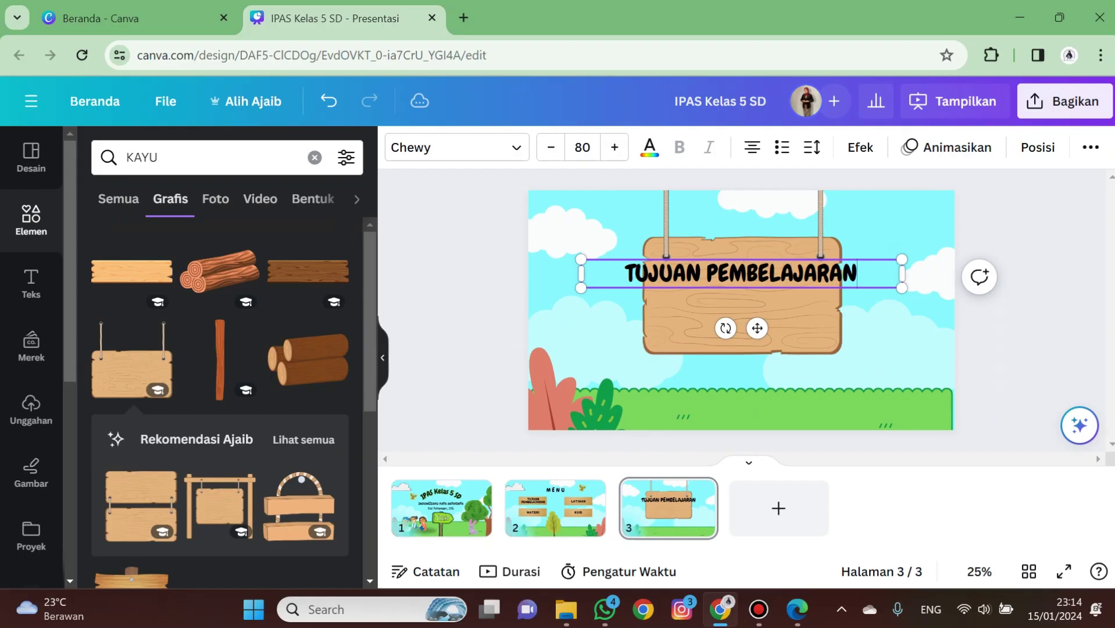
Set the TUJUAN PEMBELAJARAN heading's font size to 60 and move it up to the hanging board's upper edge
key("ctrl+a")
left_click(582, 147)
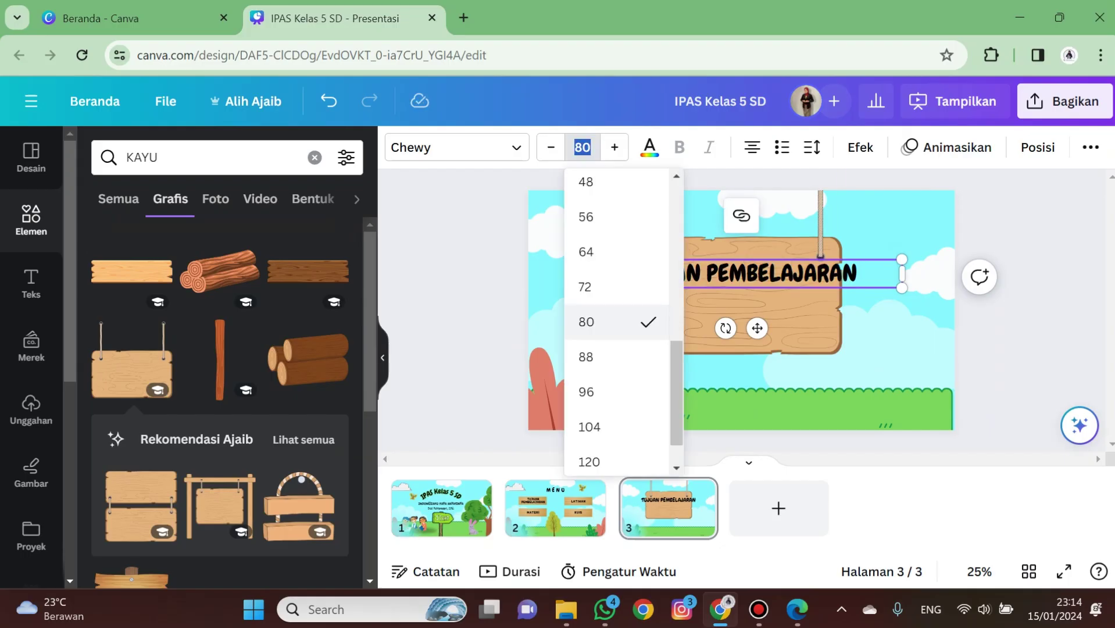
type("60")
key("Return")
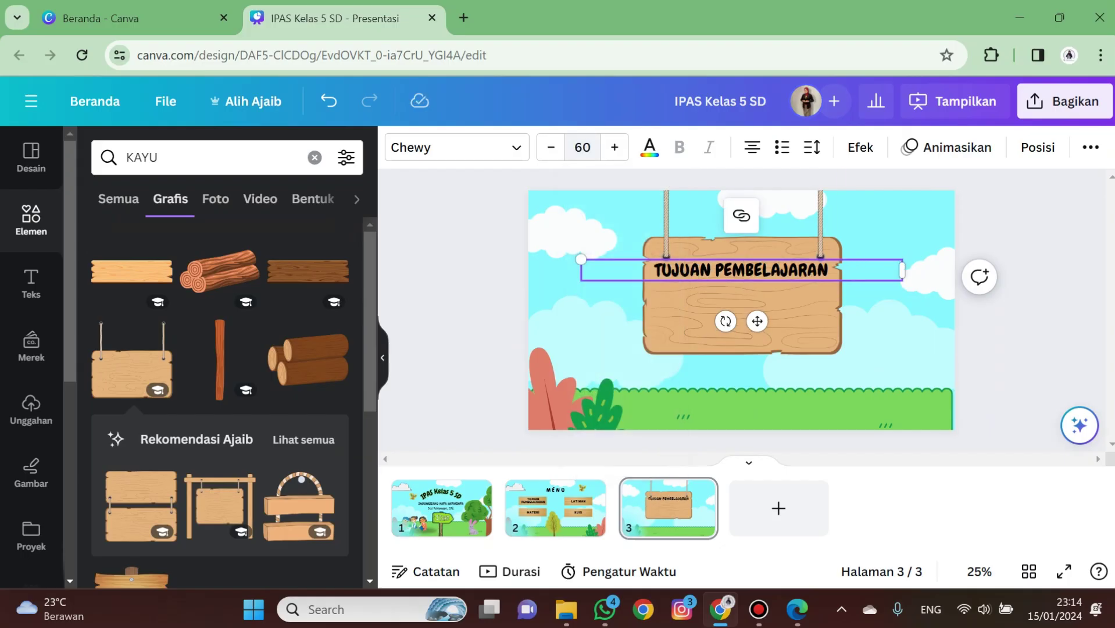
left_click(745, 299)
left_click_drag(742, 270, 751, 260)
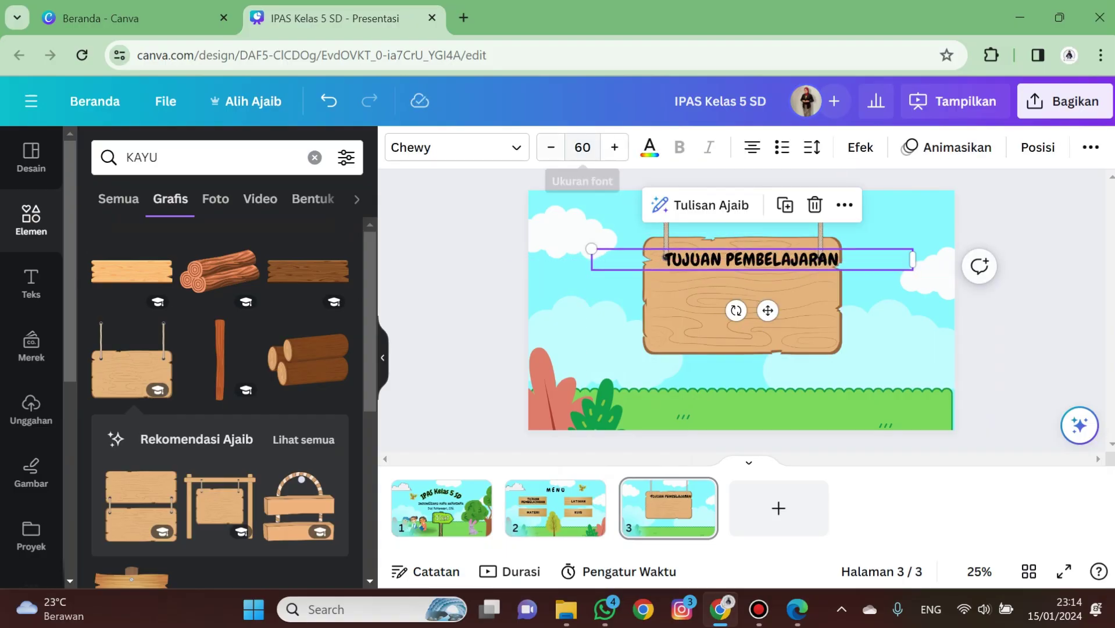
Reduce the TUJUAN PEMBELAJARAN heading's font size by six points and centre it between the hanging board's two ropes
left_click(551, 147)
left_click(551, 147)
left_click(551, 147)
left_click(551, 147)
left_click(551, 147)
left_click(551, 147)
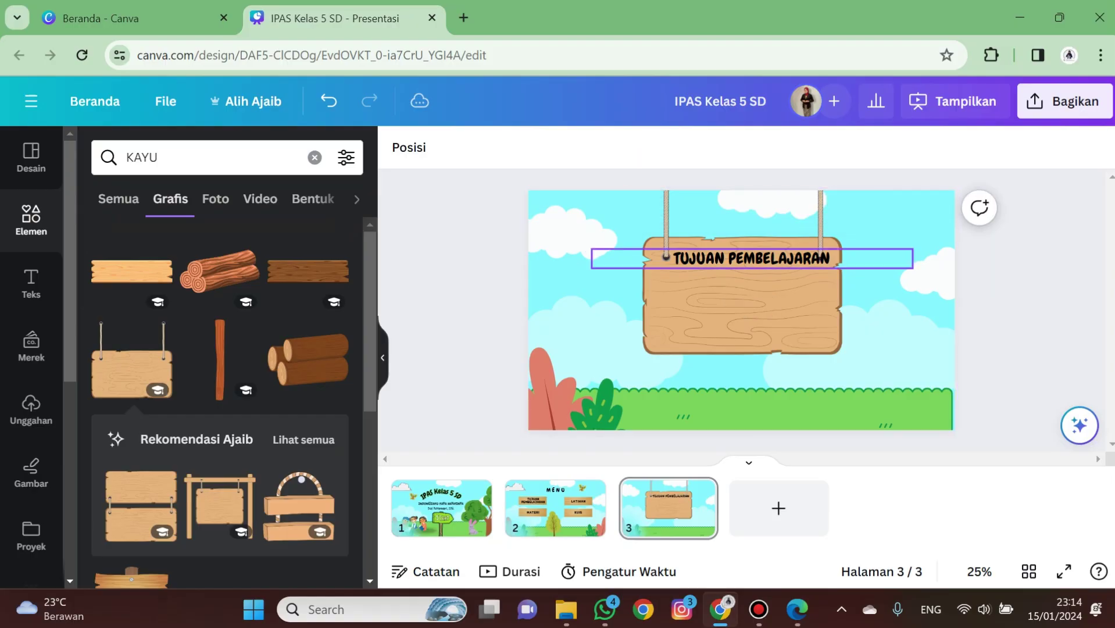
left_click_drag(752, 259, 744, 255)
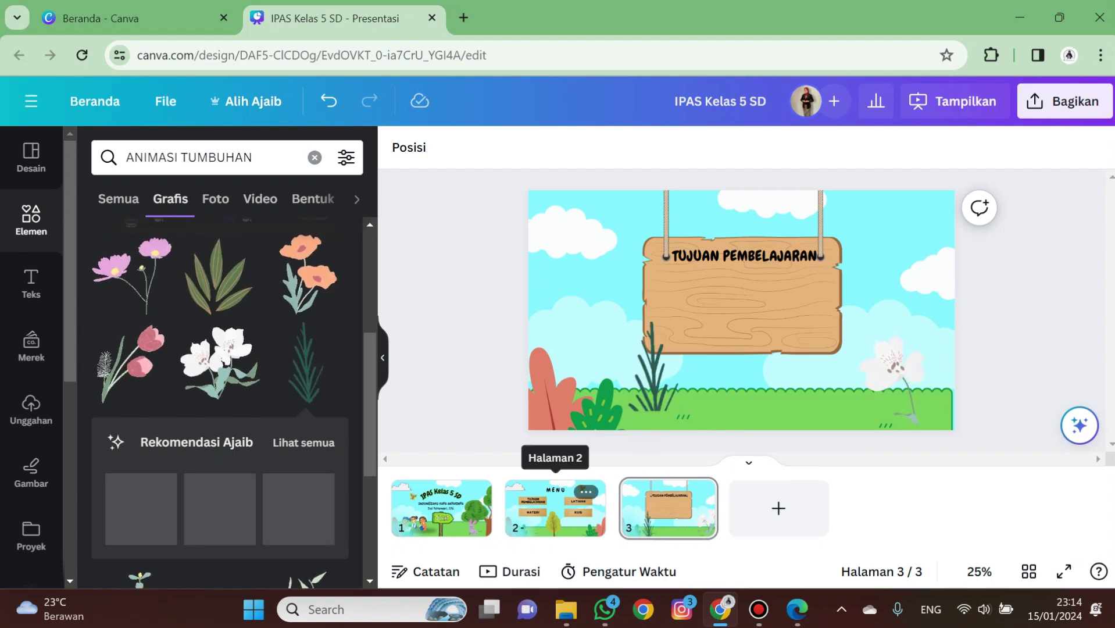
Add a fourth page and apply the template's "Answer Number 1" layout to it
left_click(555, 507)
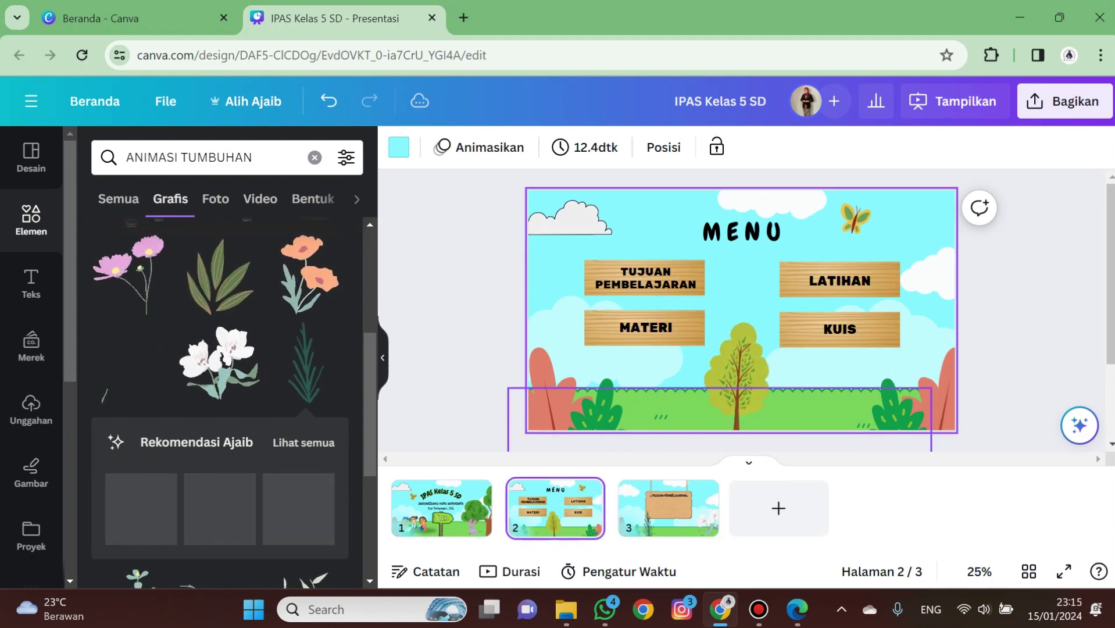
left_click(778, 507)
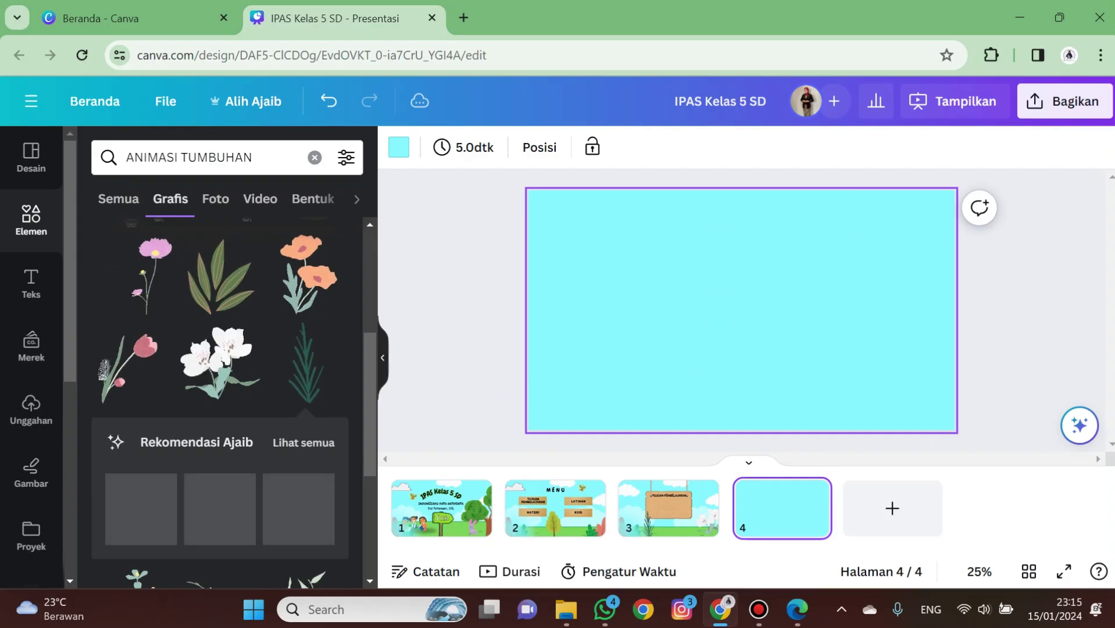
left_click(31, 157)
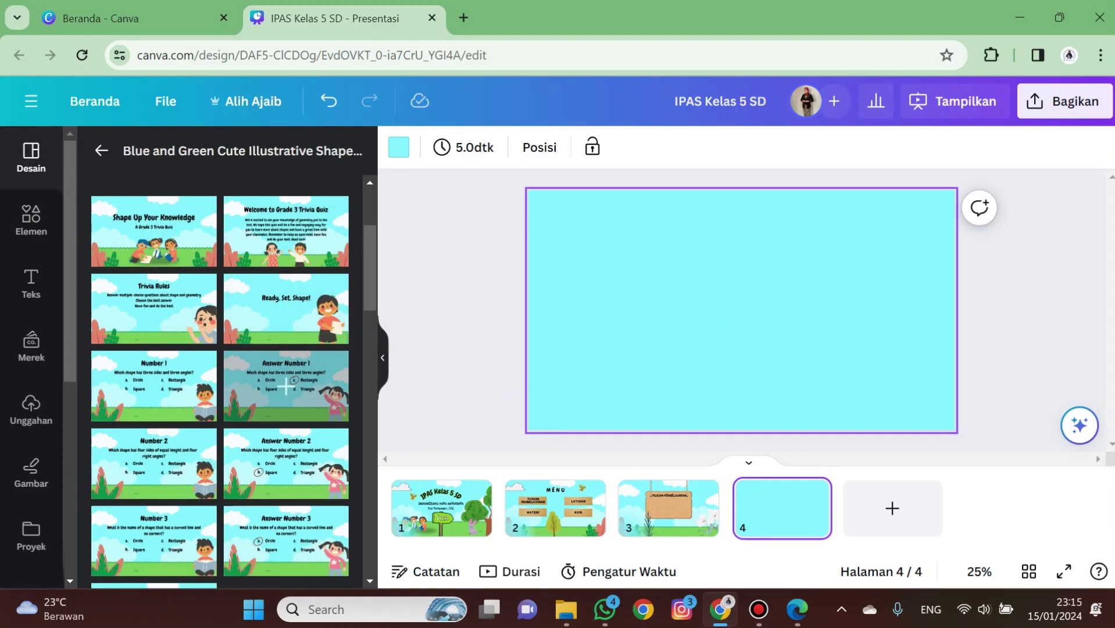
scroll(154, 464, "down", 2)
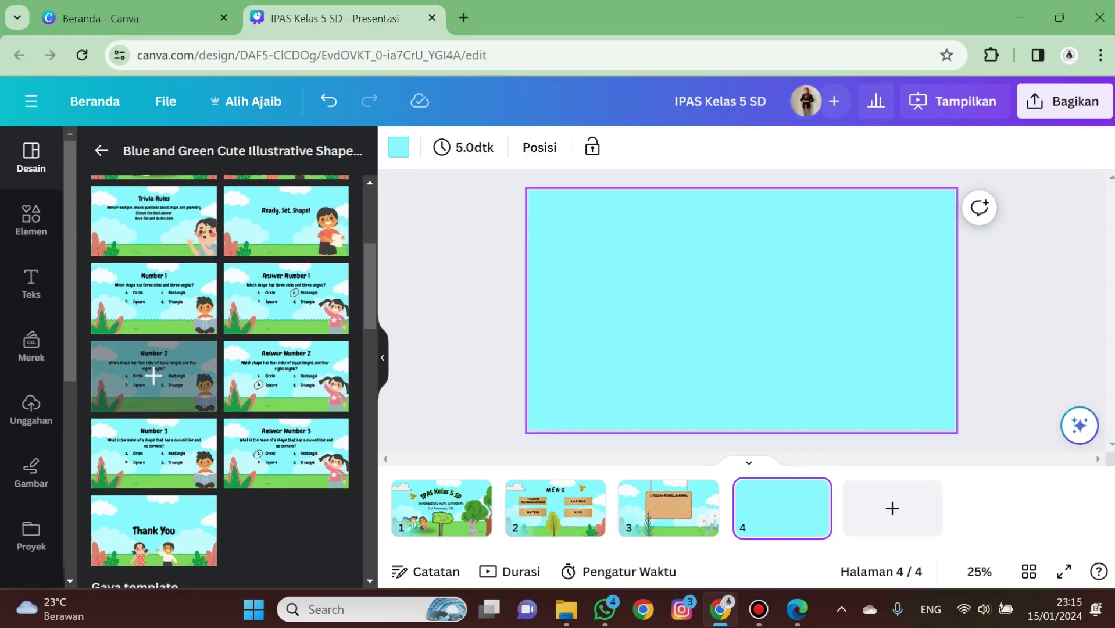
scroll(286, 397, "up", 4)
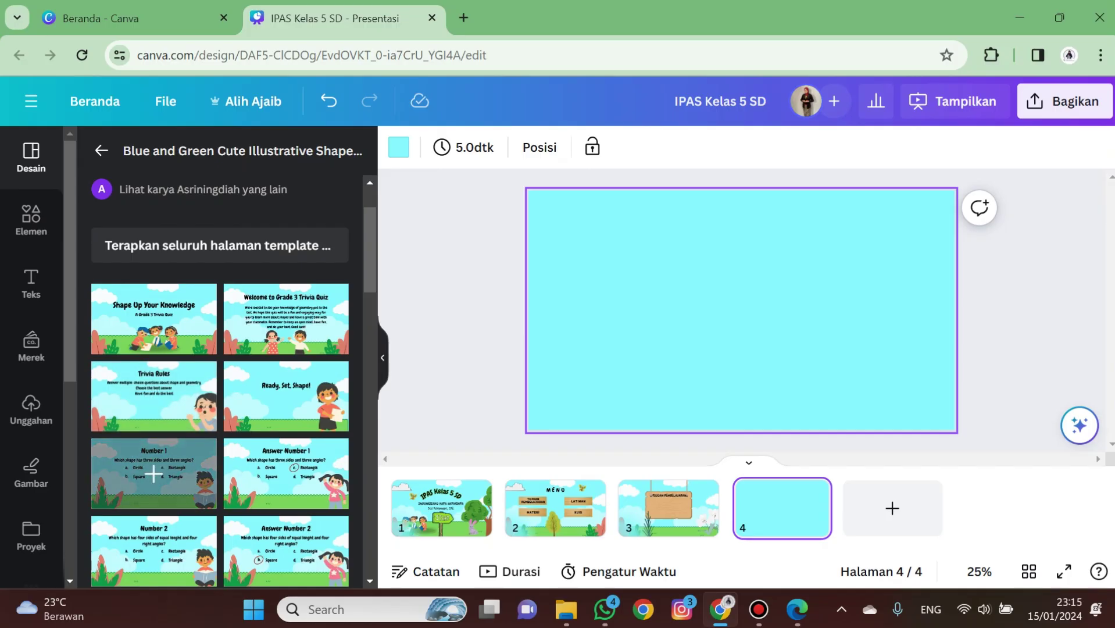
left_click(286, 473)
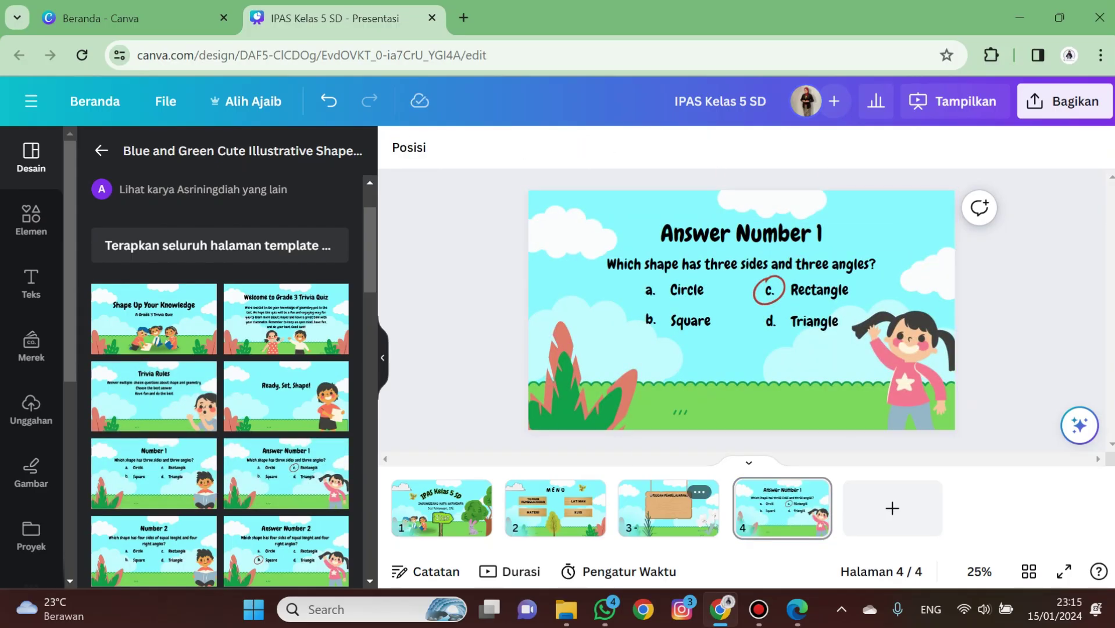
Replace the "Answer Number 1" heading on page 4 with "Pengertian Keanekaragaman Hayati"
left_click(669, 508)
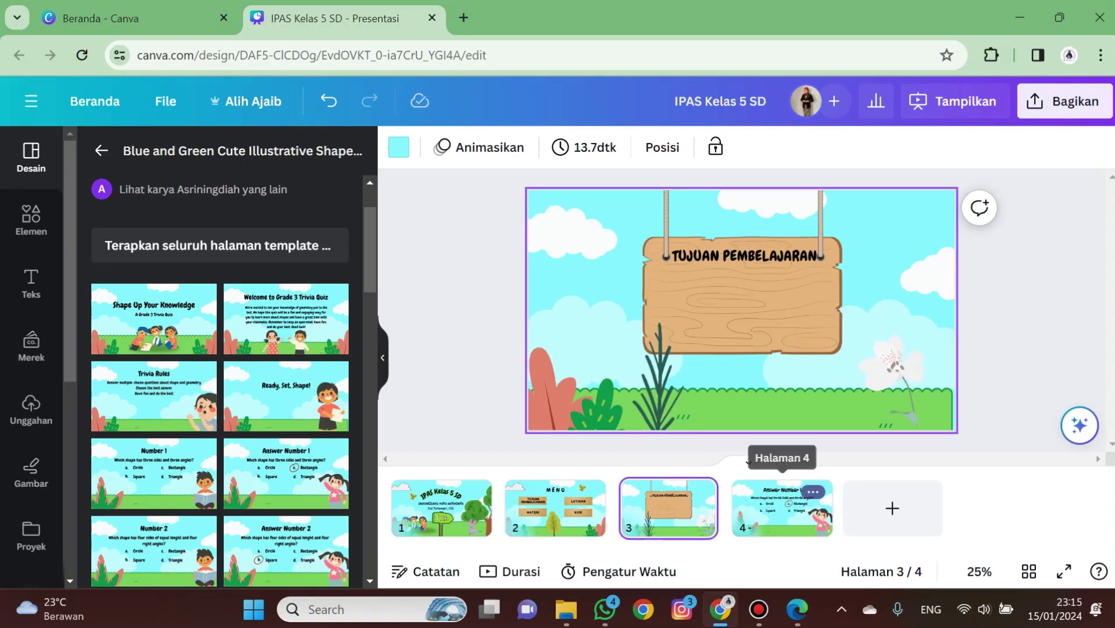
left_click(782, 507)
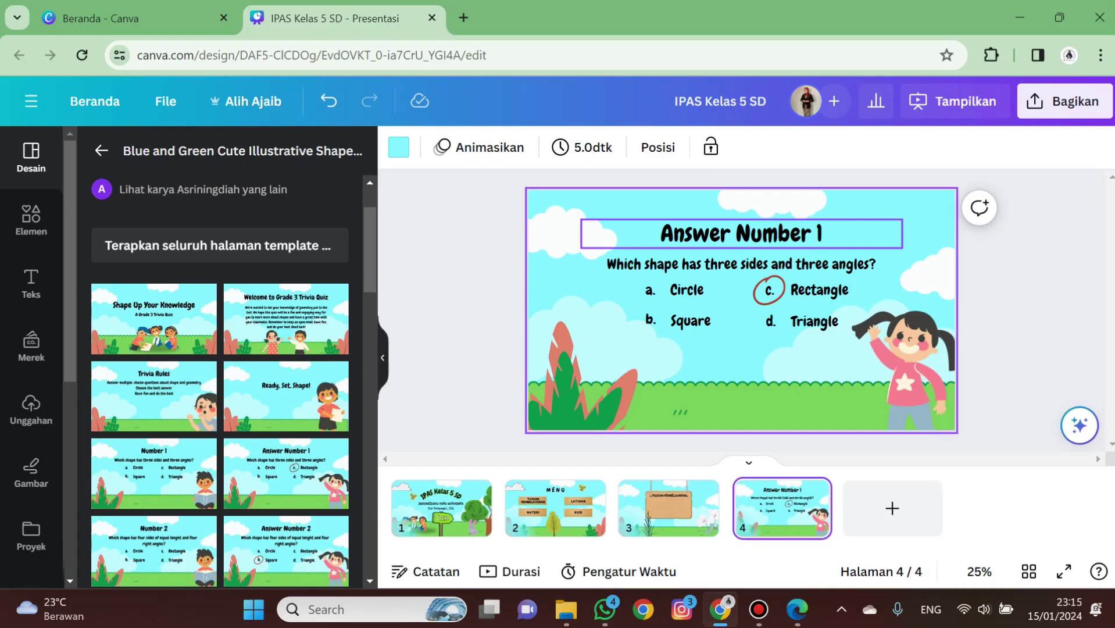
double_click(742, 233)
type("K")
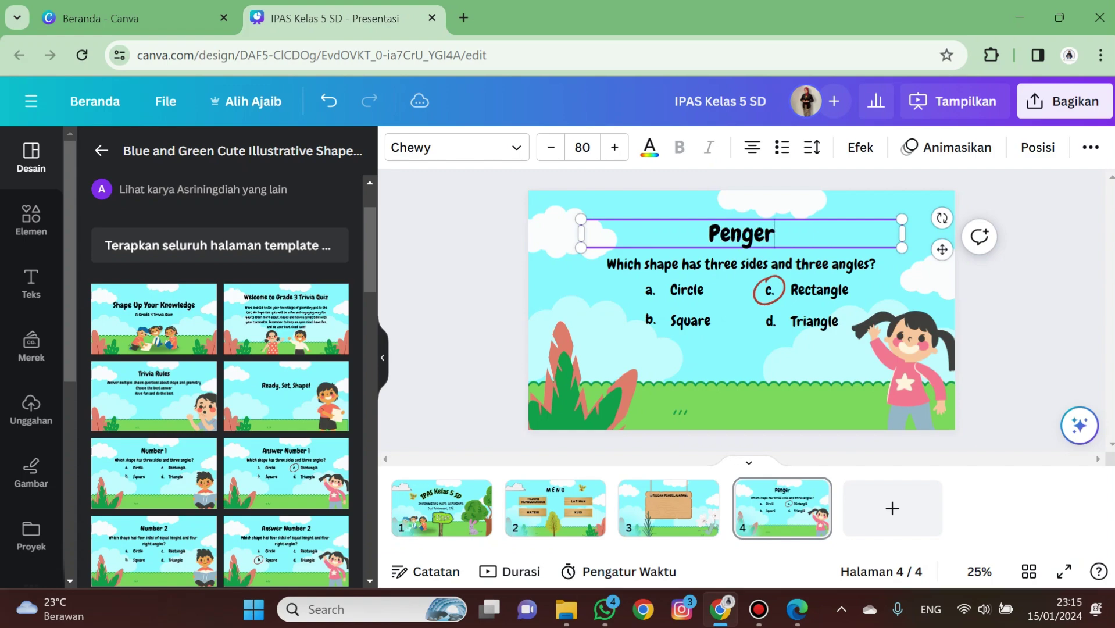
type("engertian Keaneka")
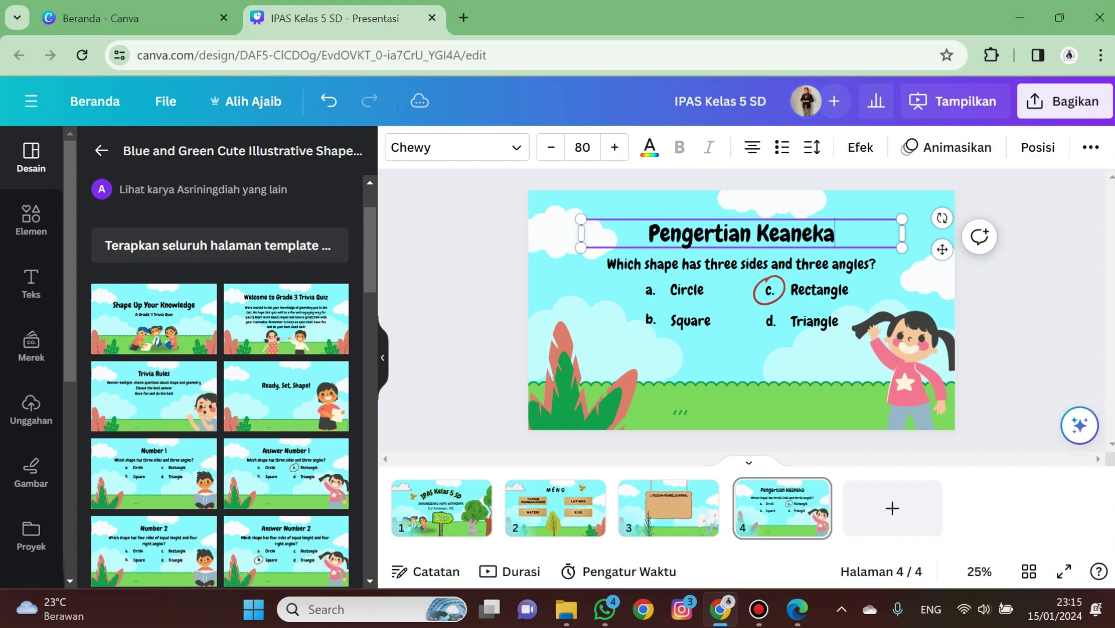
type("ragaman Hayati")
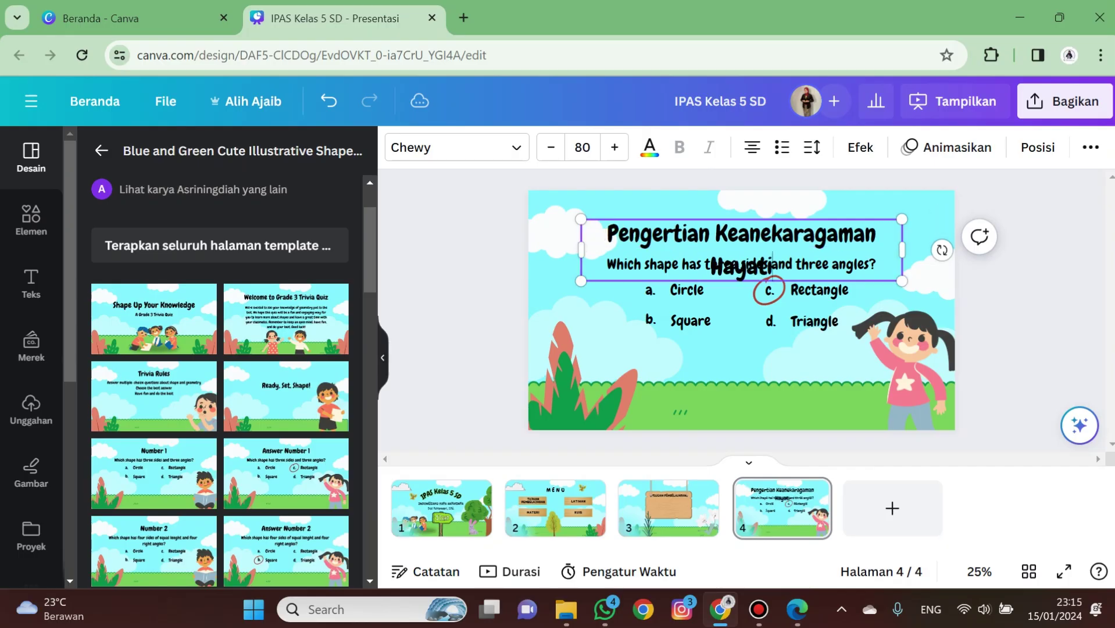
Reduce the "Pengertian Keanekaragaman Hayati" heading's font size to 71 so it fits on one line
key("ctrl+a")
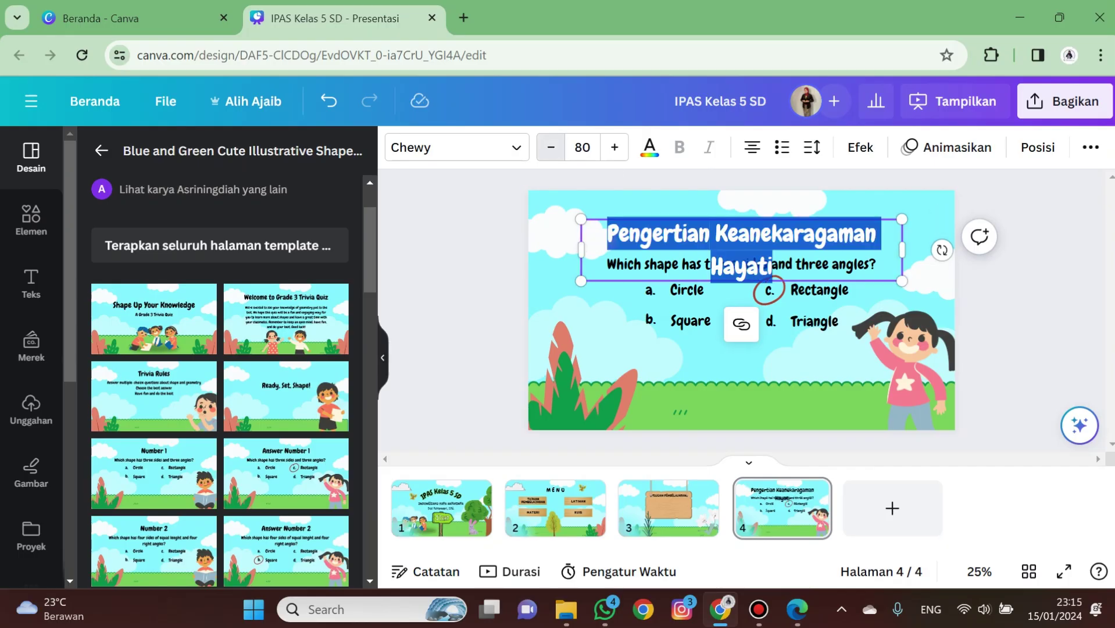
triple_click(550, 147)
triple_click(551, 148)
triple_click(551, 148)
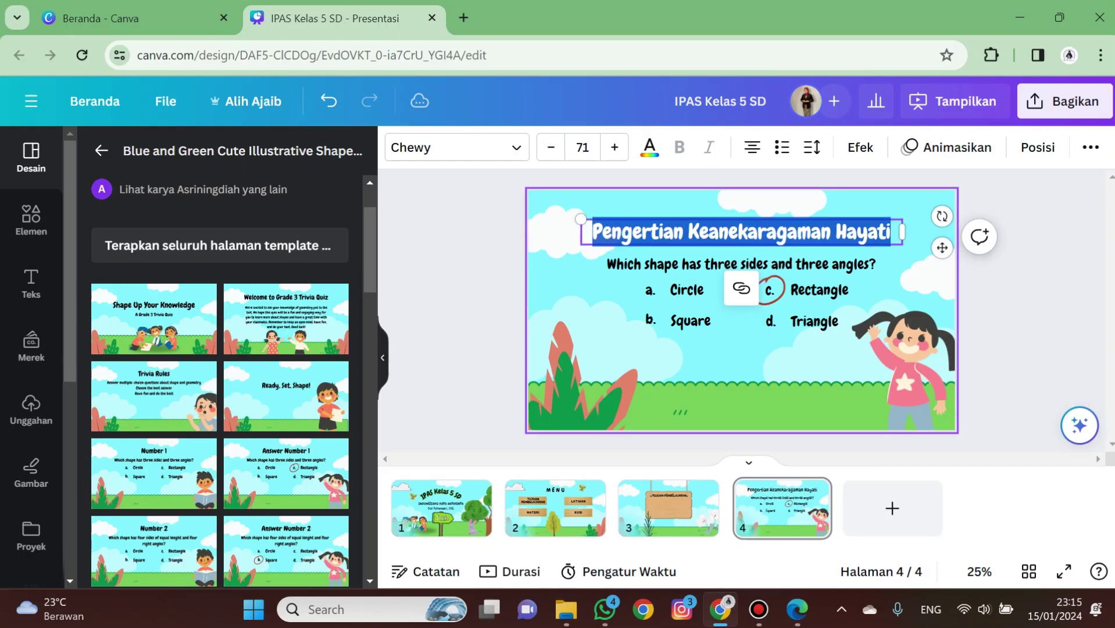
left_click(734, 361)
Delete the waving girl illustration and the answer options c (Rectangle) and d (Triangle) with their letters from page 4
left_click(832, 322)
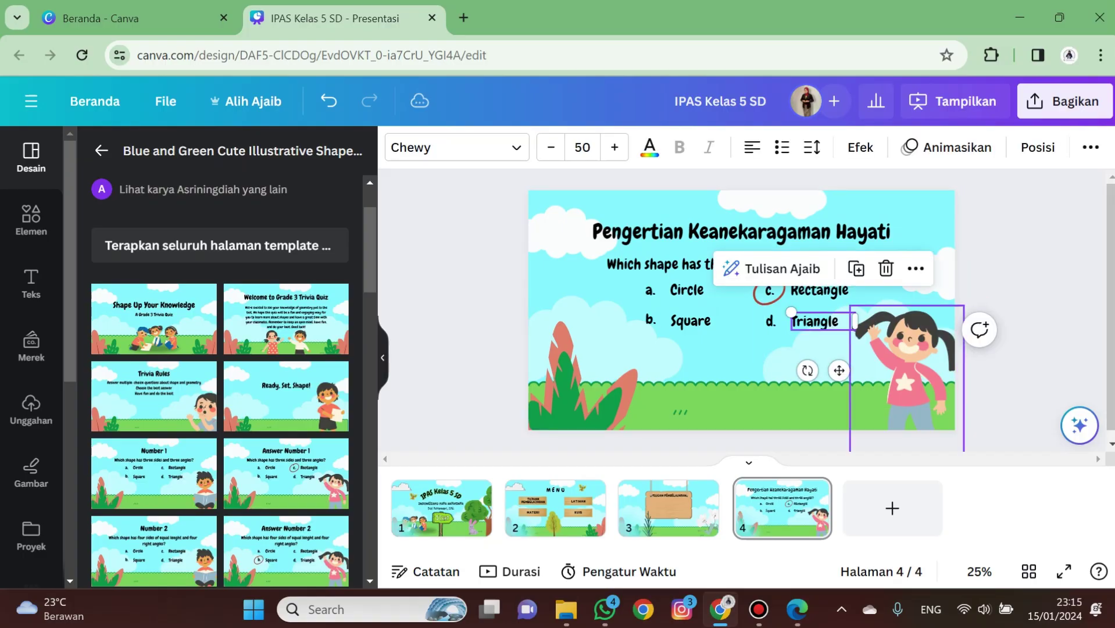
left_click(908, 363)
key("Delete")
left_click(818, 321)
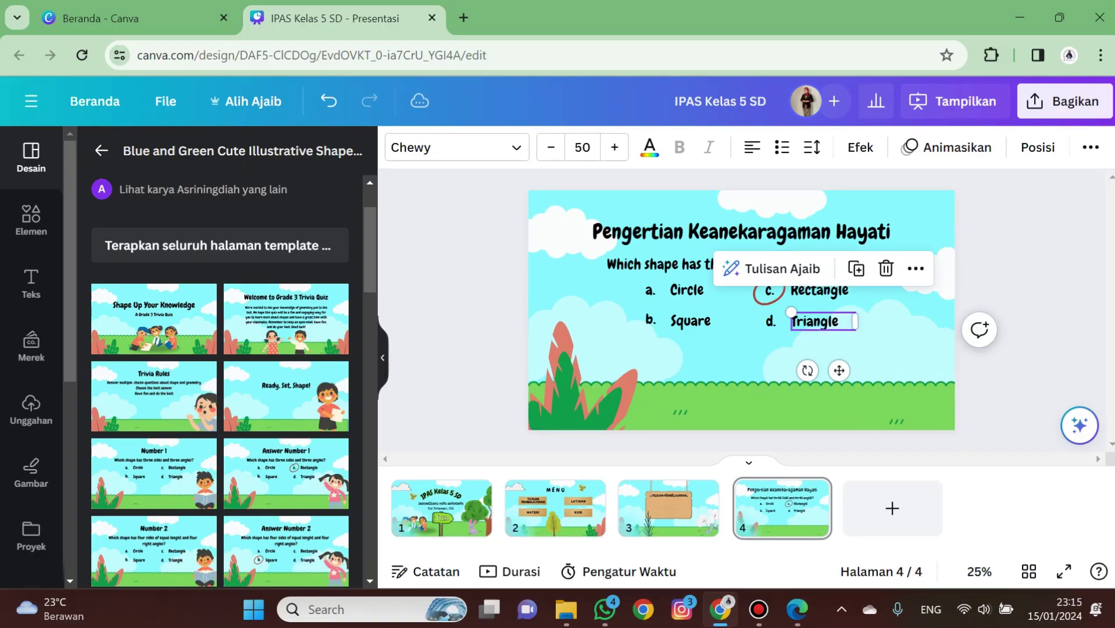
key("Delete")
left_click(820, 289)
key("Delete")
left_click(770, 321)
key("Delete")
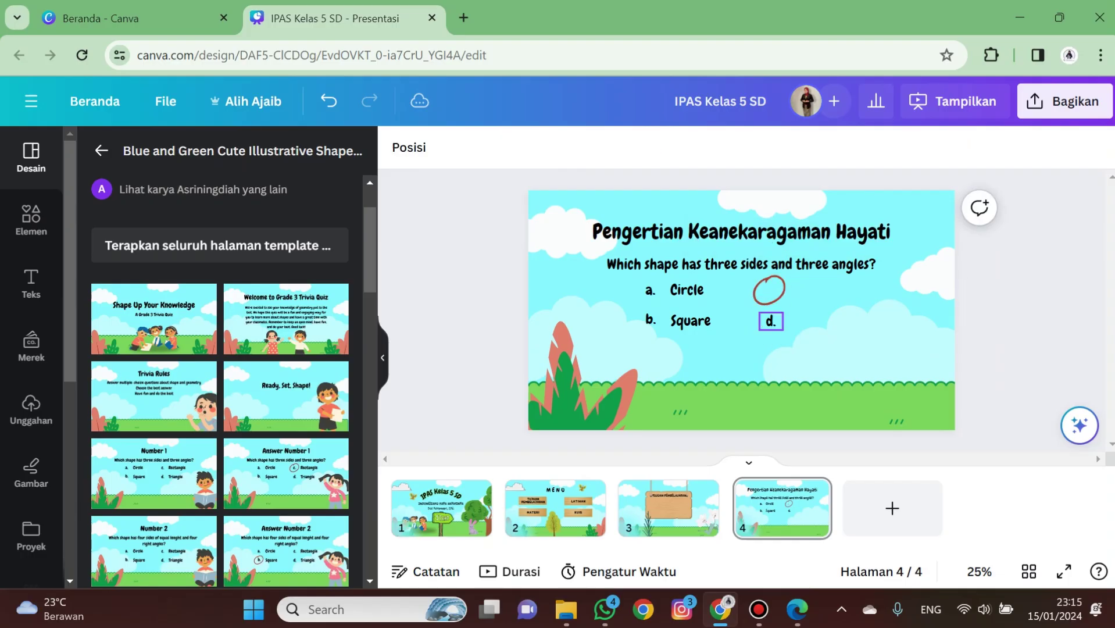
left_click(769, 290)
key("Delete")
left_click_drag(685, 293, 485, 395)
left_click_drag(1005, 329, 619, 267)
left_click(1041, 291)
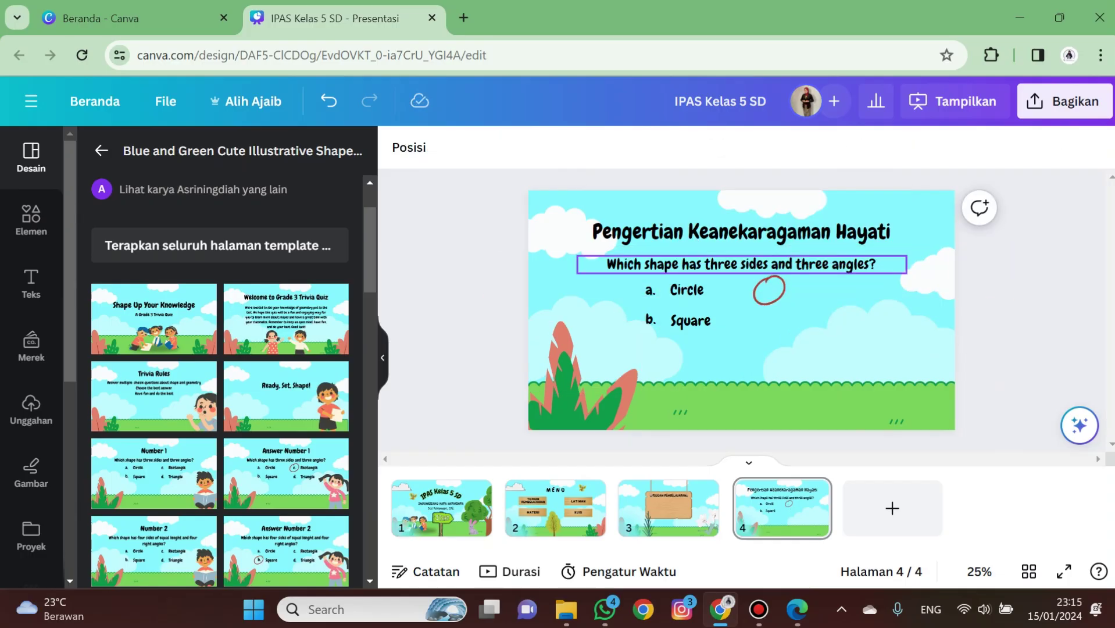
Delete the question line, the answer options a (Circle) and b (Square) with their letters, and the red circle mark
left_click(742, 265)
key("Delete")
left_click(698, 290)
key("Delete")
left_click(691, 321)
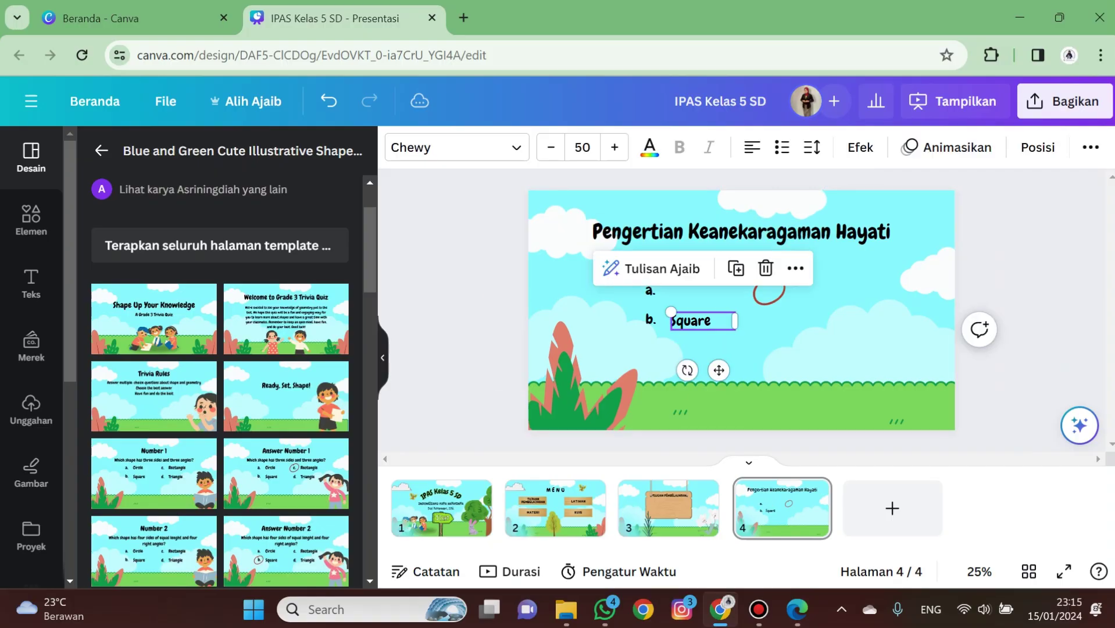
key("Delete")
left_click(651, 319)
key("Delete")
left_click(650, 290)
key("Delete")
left_click(769, 290)
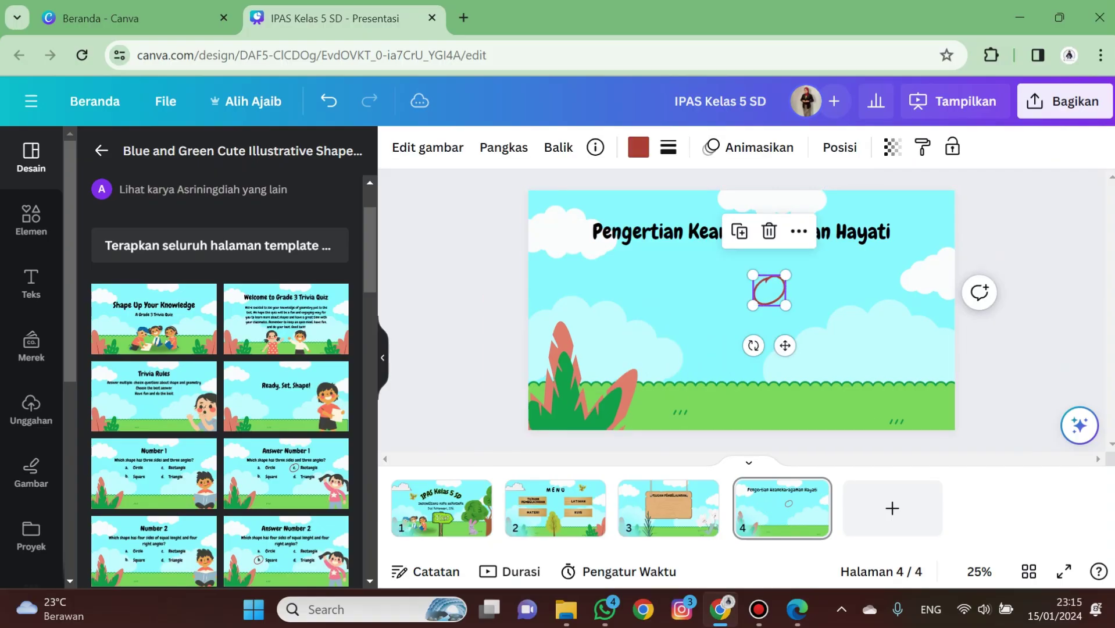
key("Delete")
Scale the "Pengertian Keanekaragaman Hayati" heading down slightly and shift it a little down and to the right
left_click_drag(741, 232, 745, 235)
left_click_drag(583, 222, 626, 228)
key("Escape")
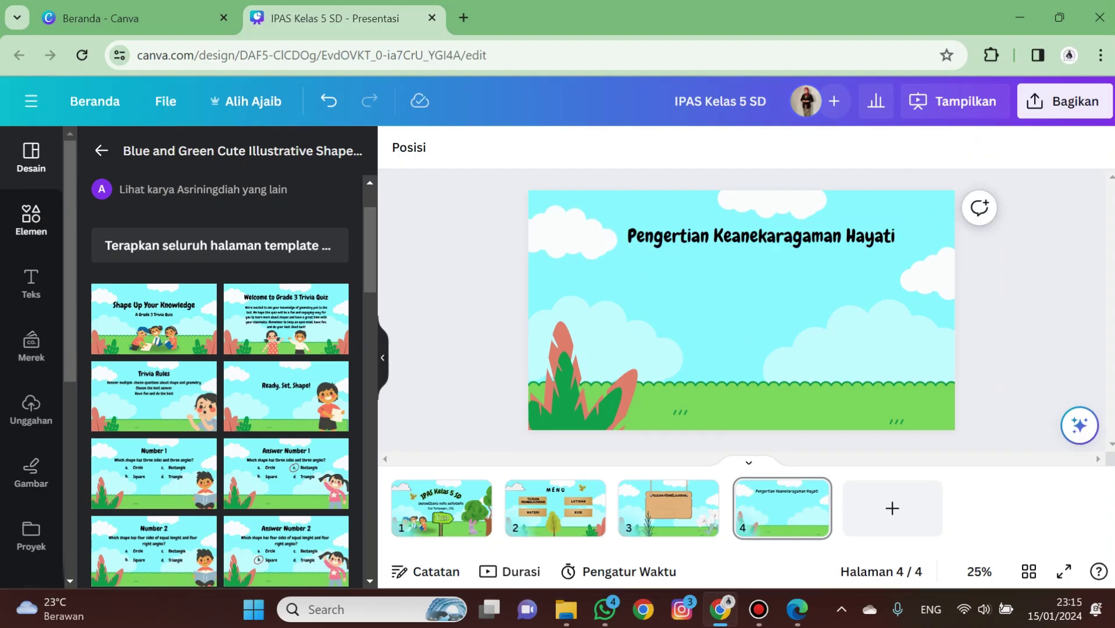
Search the graphic elements for "kayu" and add the rounded wooden board with quotation marks to page 4
left_click(30, 220)
left_click(255, 157)
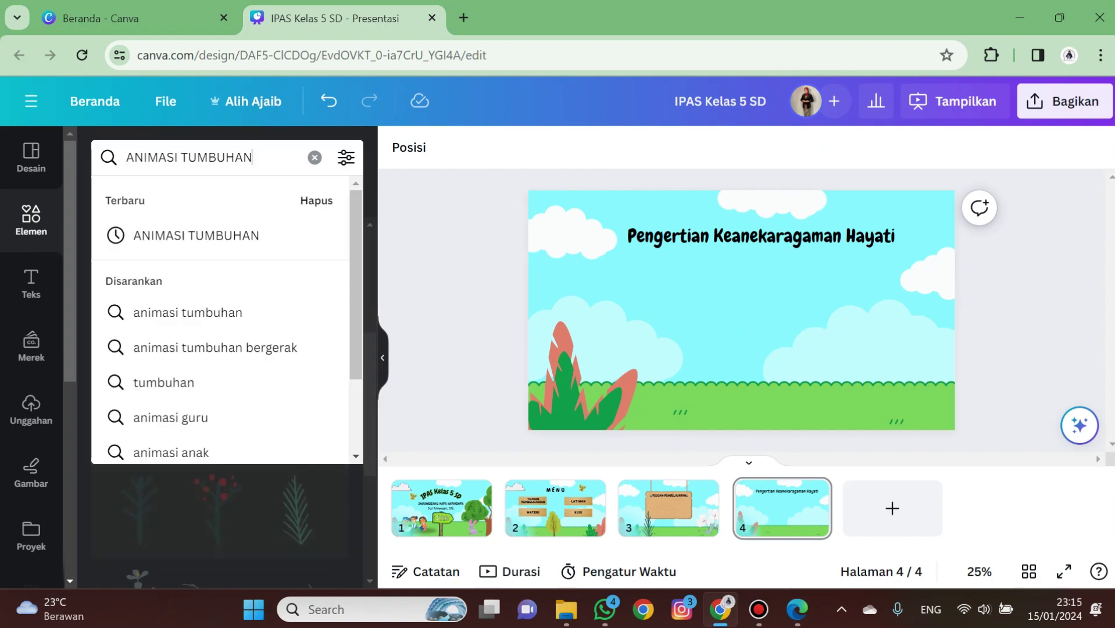
key("ctrl+a")
type("kayu")
key("Return")
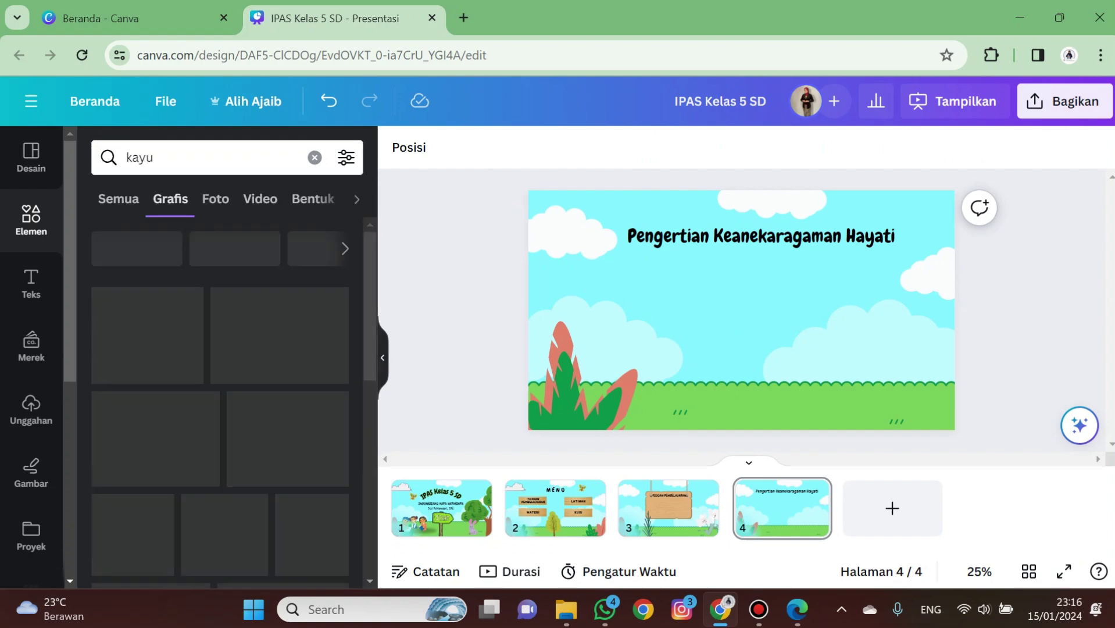
scroll(219, 401, "down", 5)
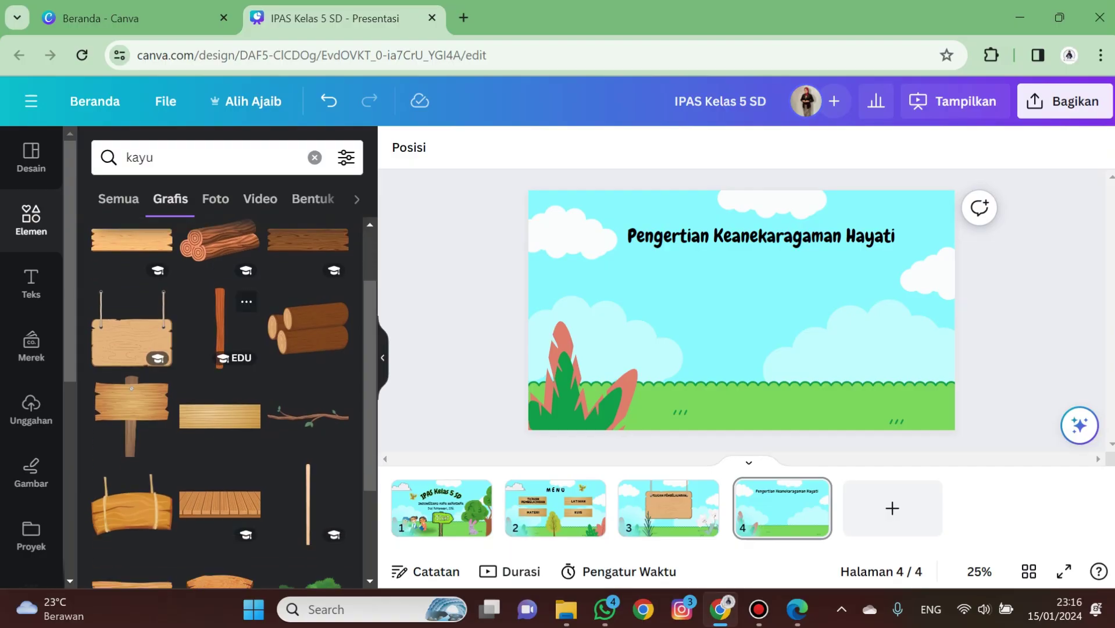
scroll(220, 300, "down", 1)
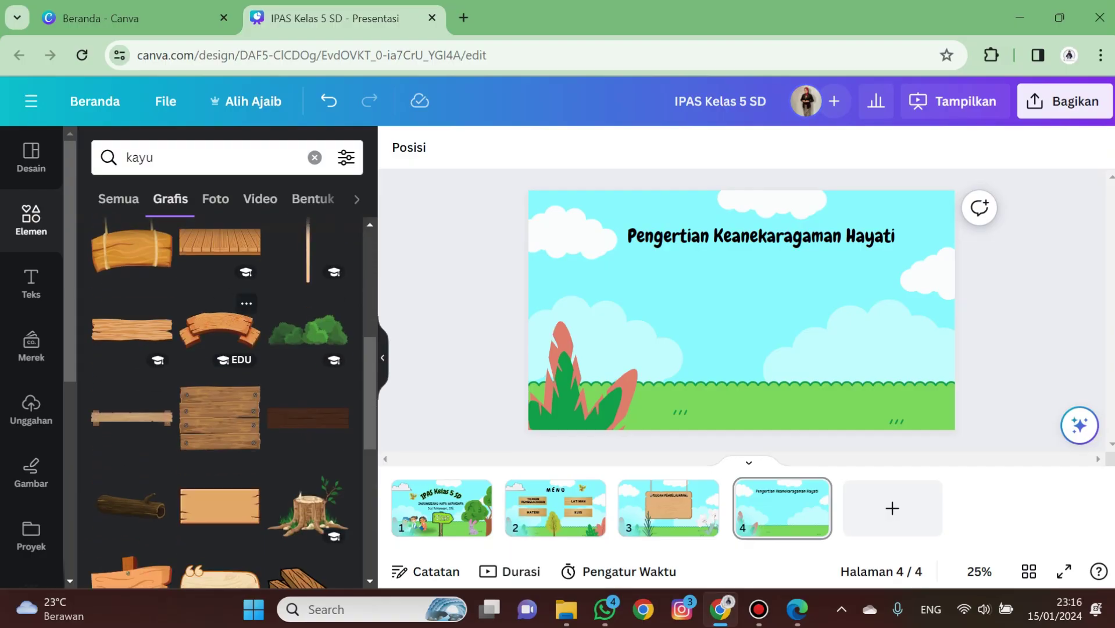
scroll(220, 332, "down", 4)
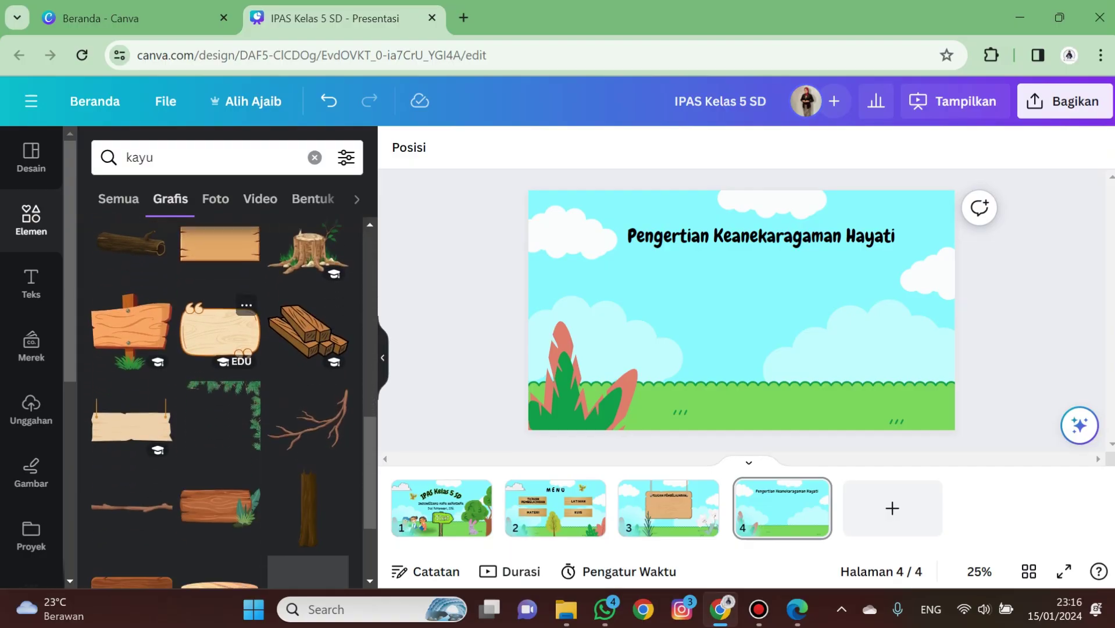
left_click(220, 331)
Enlarge the wooden quote board to about half the page width and place it just below the heading
left_click_drag(742, 310, 676, 310)
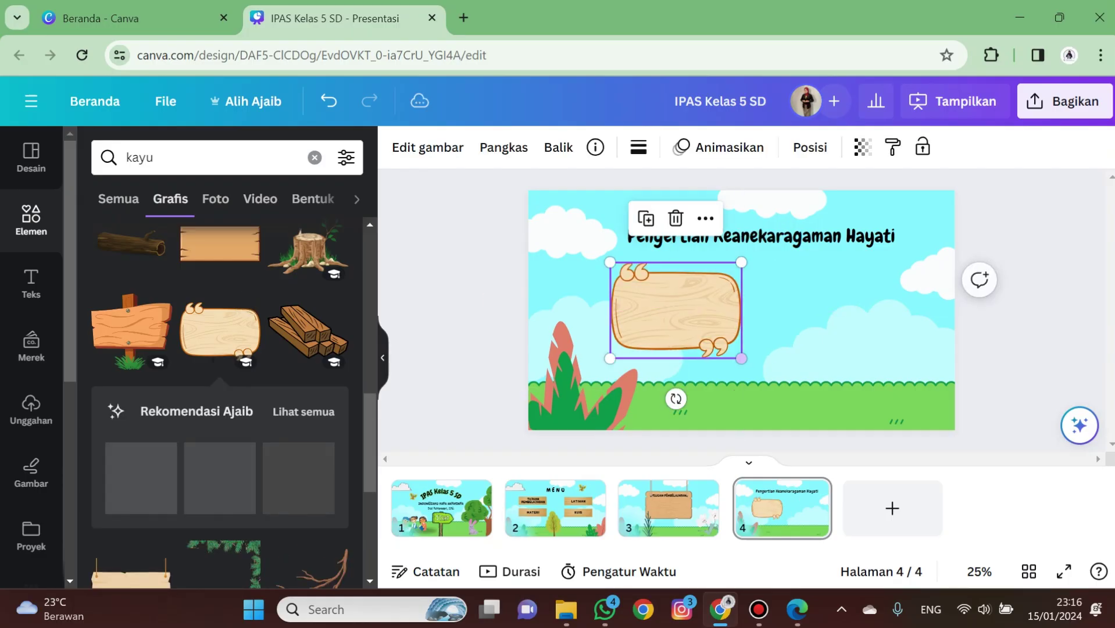
left_click_drag(742, 357, 820, 415)
left_click_drag(727, 340, 771, 331)
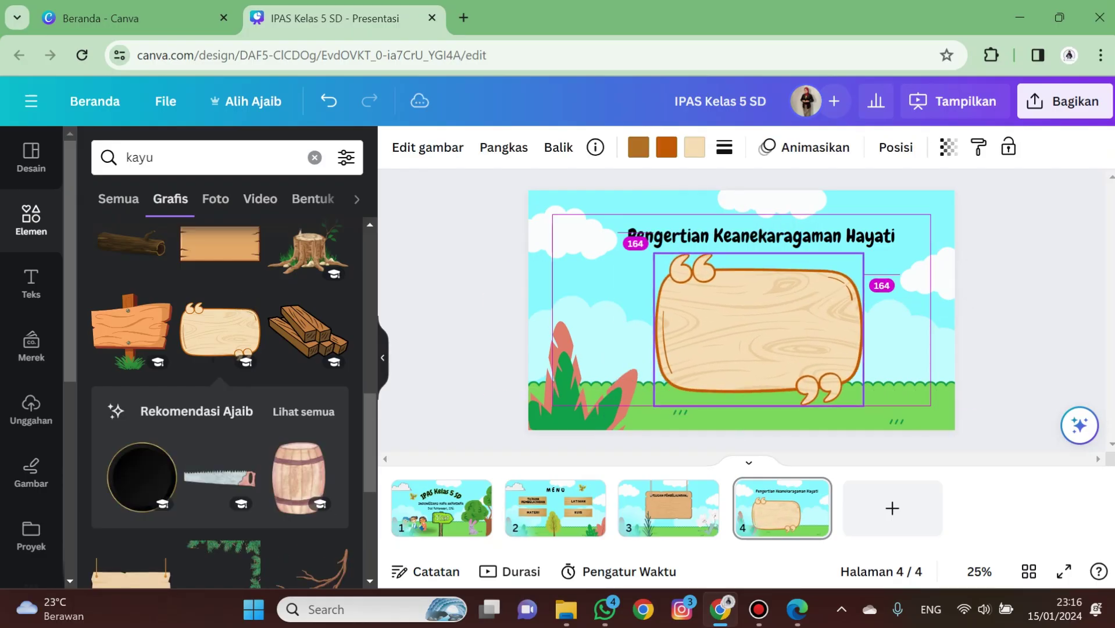
left_click_drag(856, 326, 842, 320)
left_click(1027, 340)
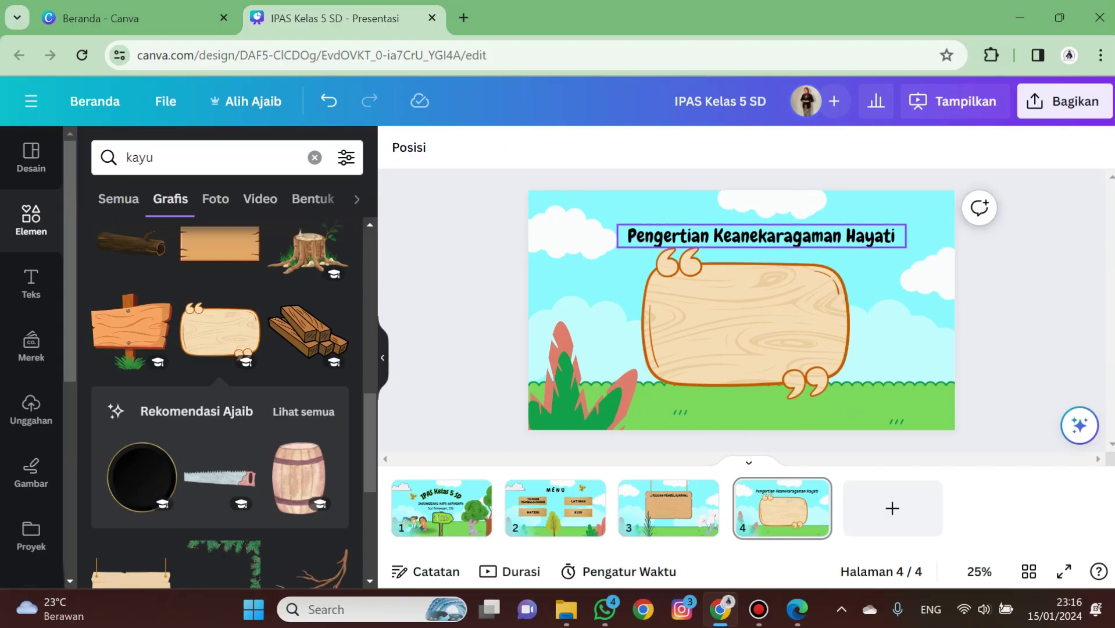
Move the page 4 heading slightly up and reduce its font size by four points to clear the board
left_click(761, 236)
left_click_drag(761, 236, 763, 230)
left_click(551, 148)
left_click(551, 148)
left_click(551, 148)
left_click(551, 148)
left_click(1023, 314)
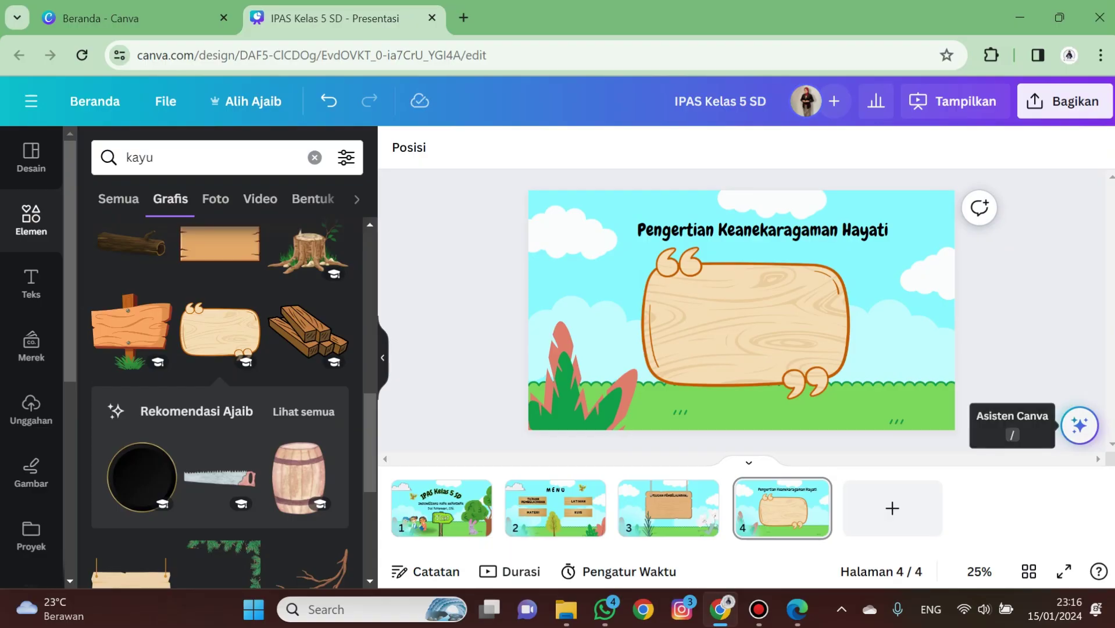
Generate a paragraph with Tulisan Ajaib from the prompt "pengertian keanekaragaman hayati"
left_click(1080, 425)
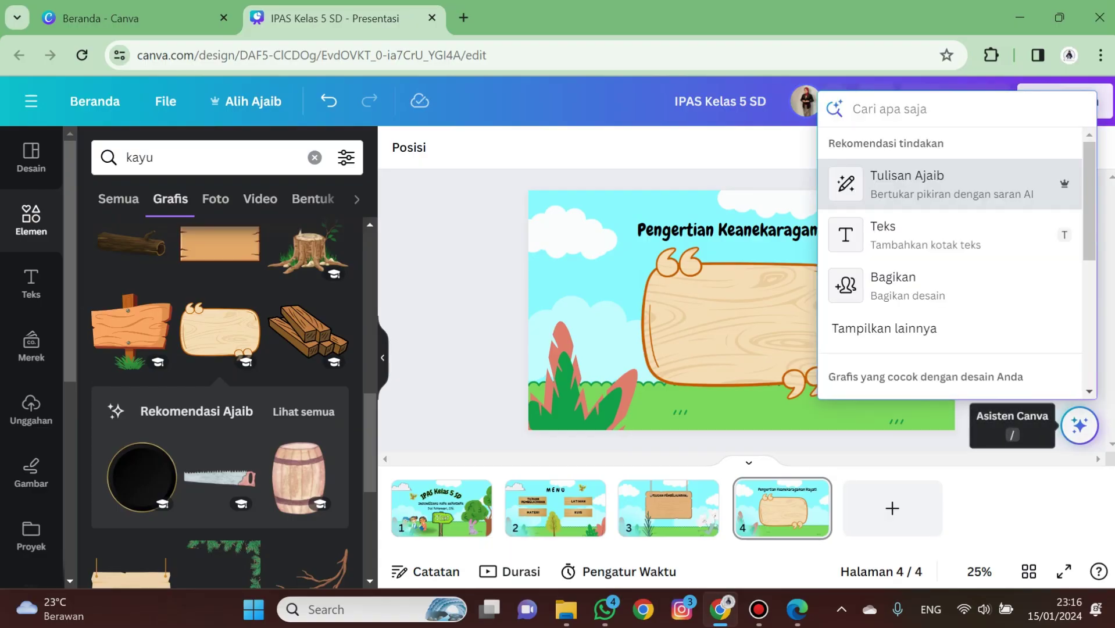
left_click(952, 185)
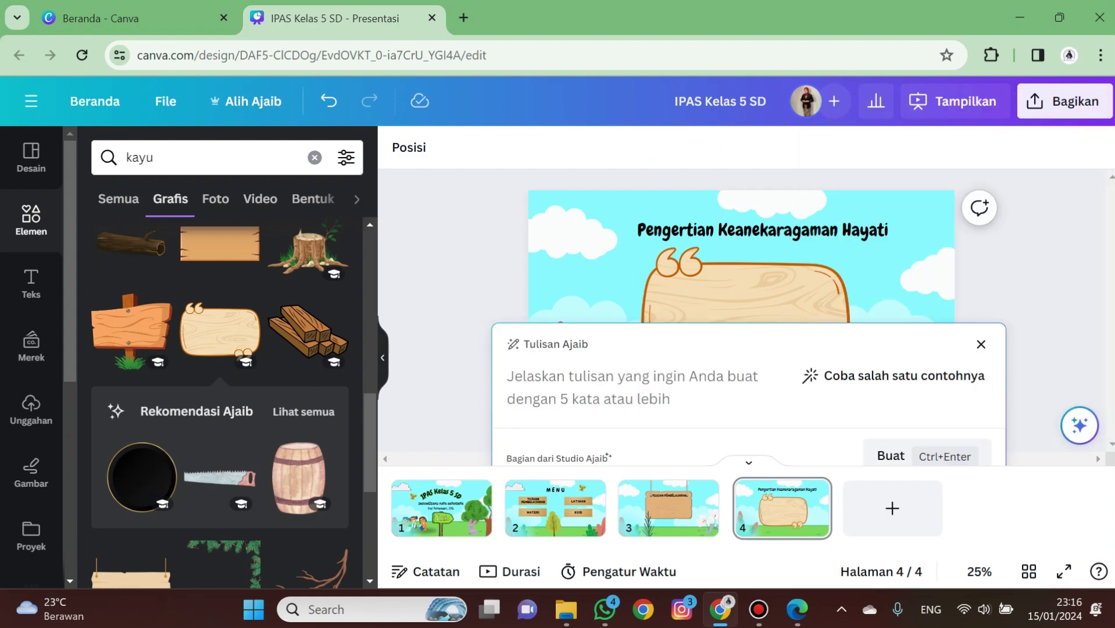
type("pengertian keanekaragaman hayati")
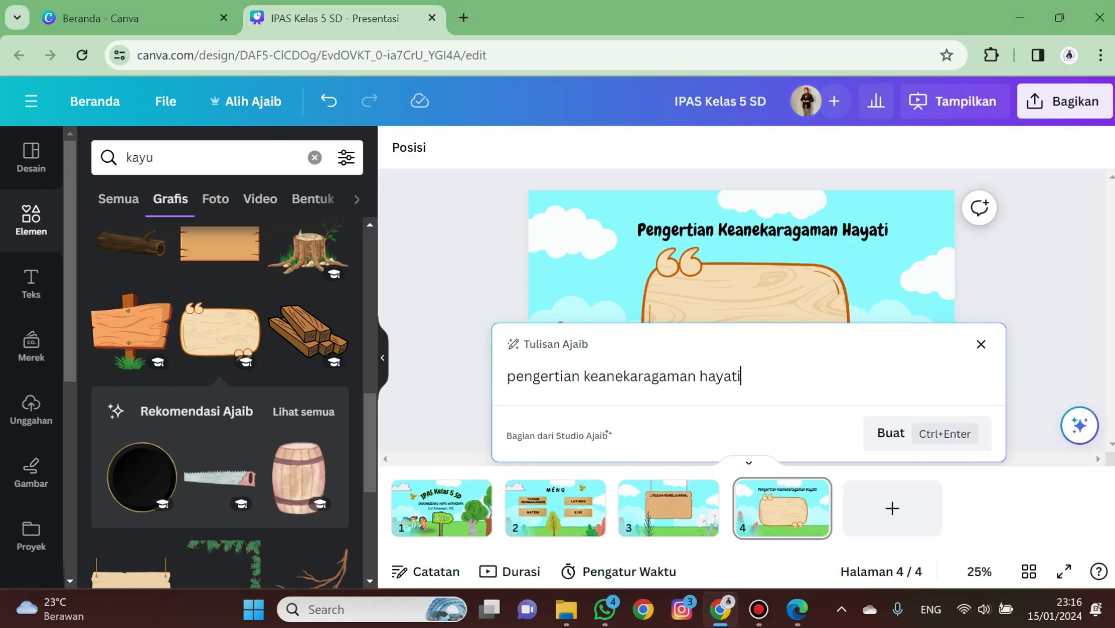
key("ctrl+Return")
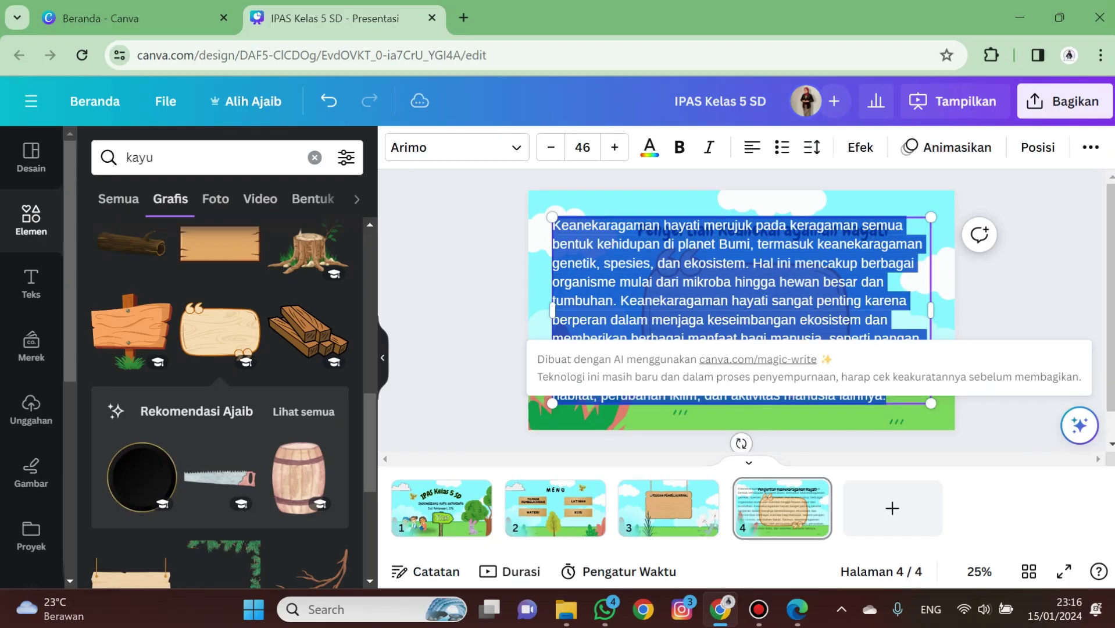
Scale the generated paragraph down to font size 29,1 and move it over the wooden board
left_click_drag(552, 217, 690, 286)
left_click(466, 291)
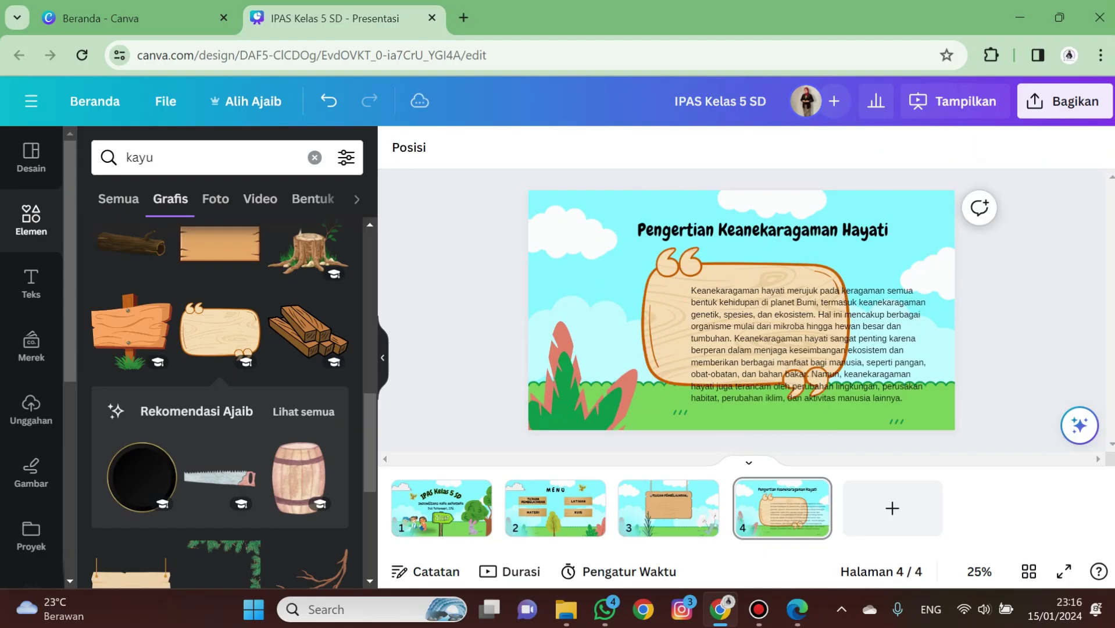
left_click_drag(811, 344, 773, 336)
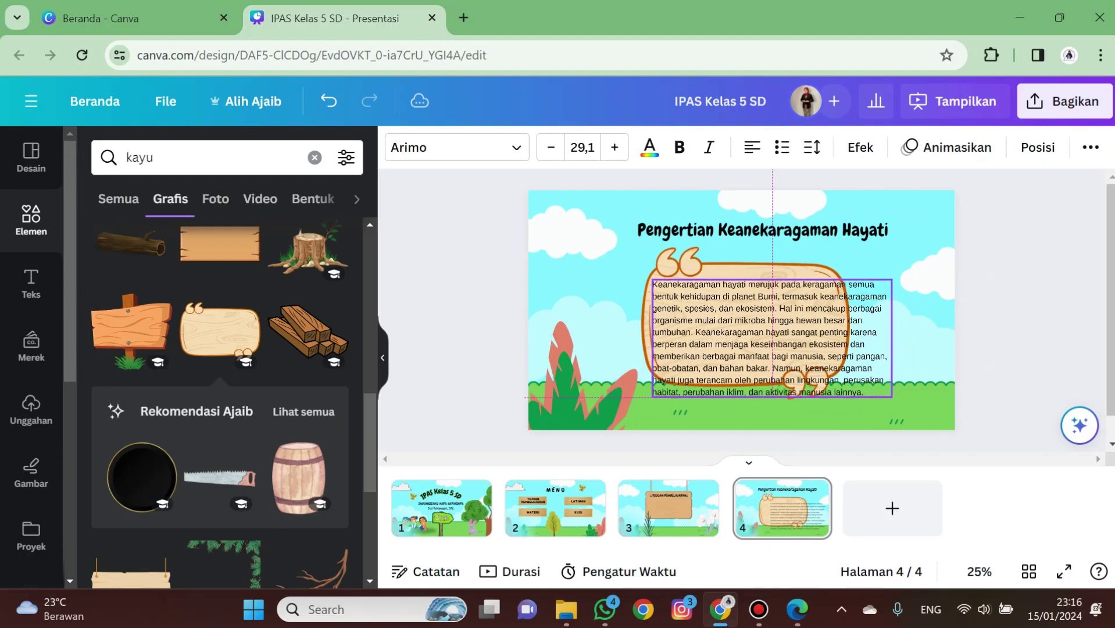
Reduce the paragraph's font size to 24,1 and narrow its text box to fit the board's width
left_click(550, 147)
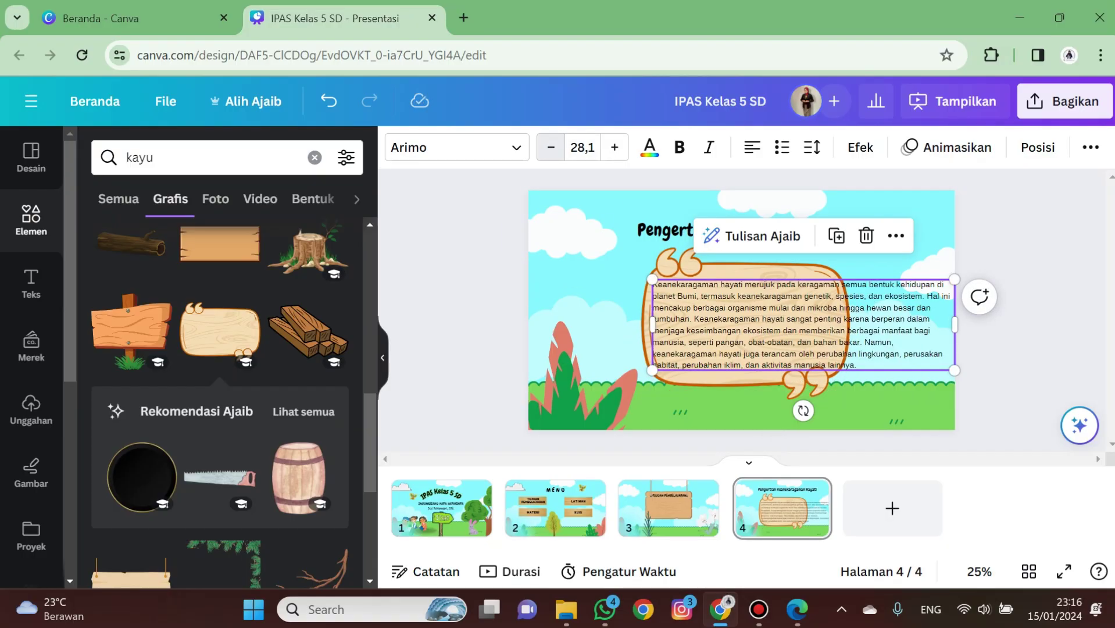
left_click(550, 147)
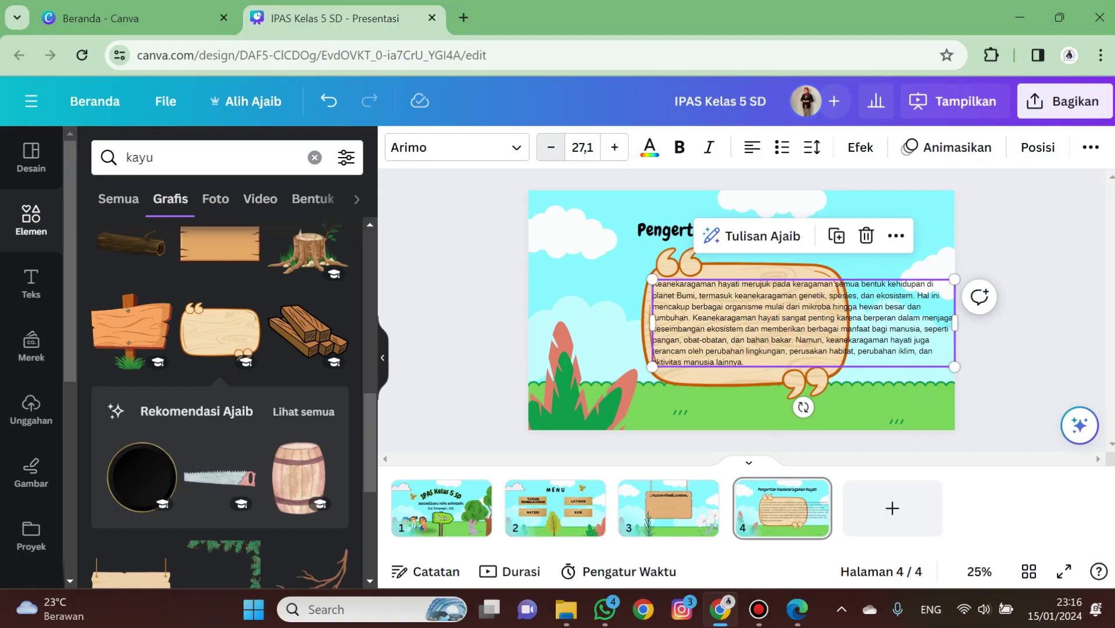
left_click(551, 147)
left_click(550, 147)
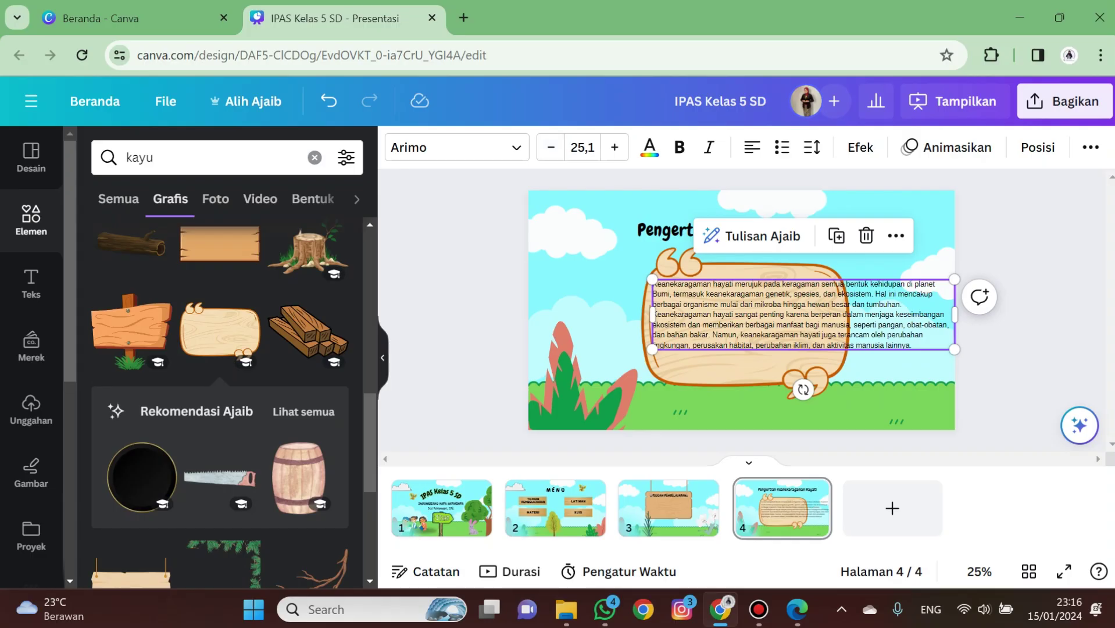
left_click_drag(954, 315, 834, 340)
left_click(551, 148)
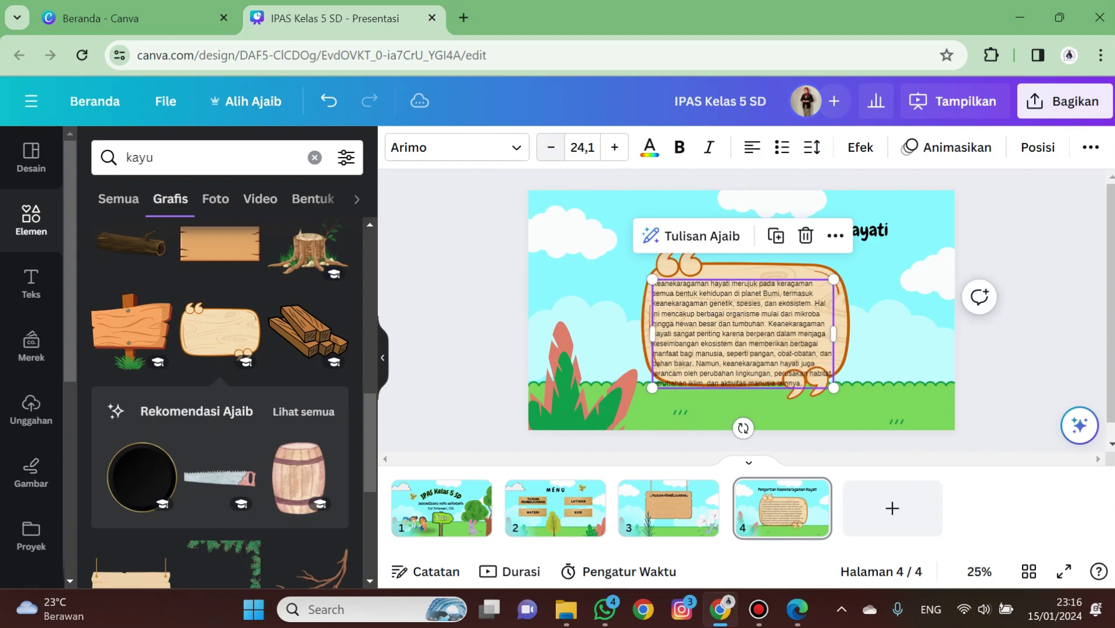
Set the paragraph's line spacing to 1.14 and its font size to 25,1
left_click(812, 147)
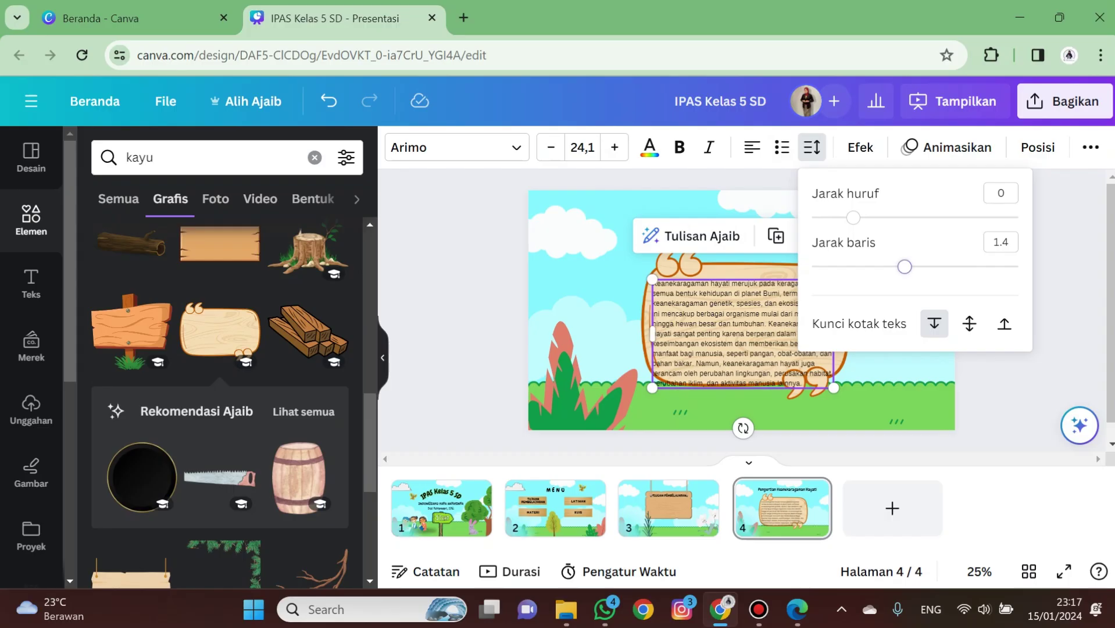
left_click_drag(905, 267, 879, 267)
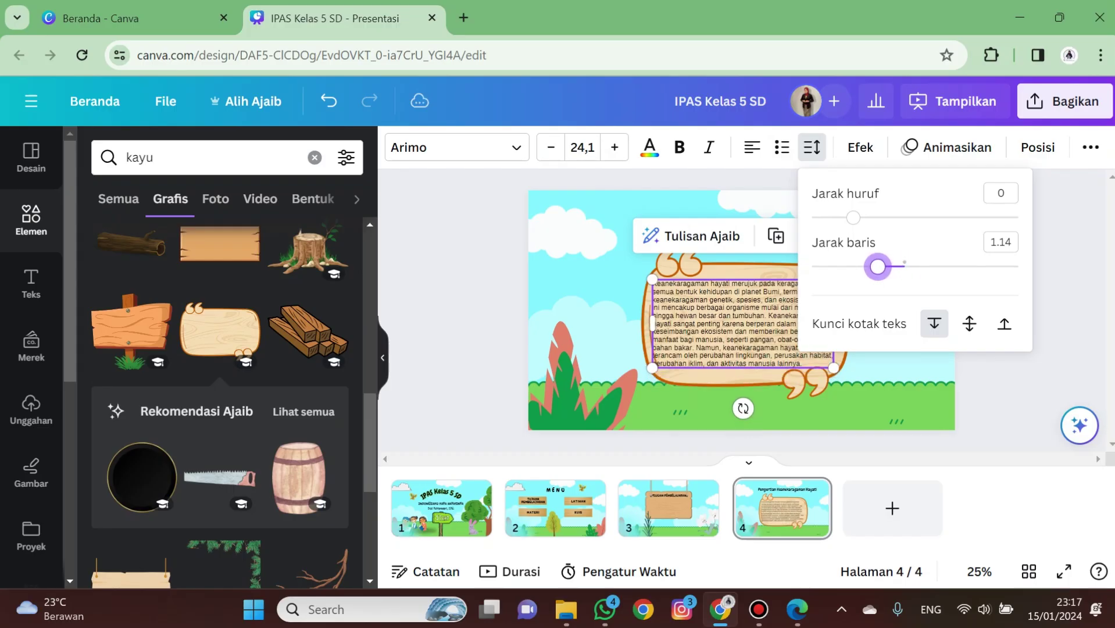
left_click(615, 147)
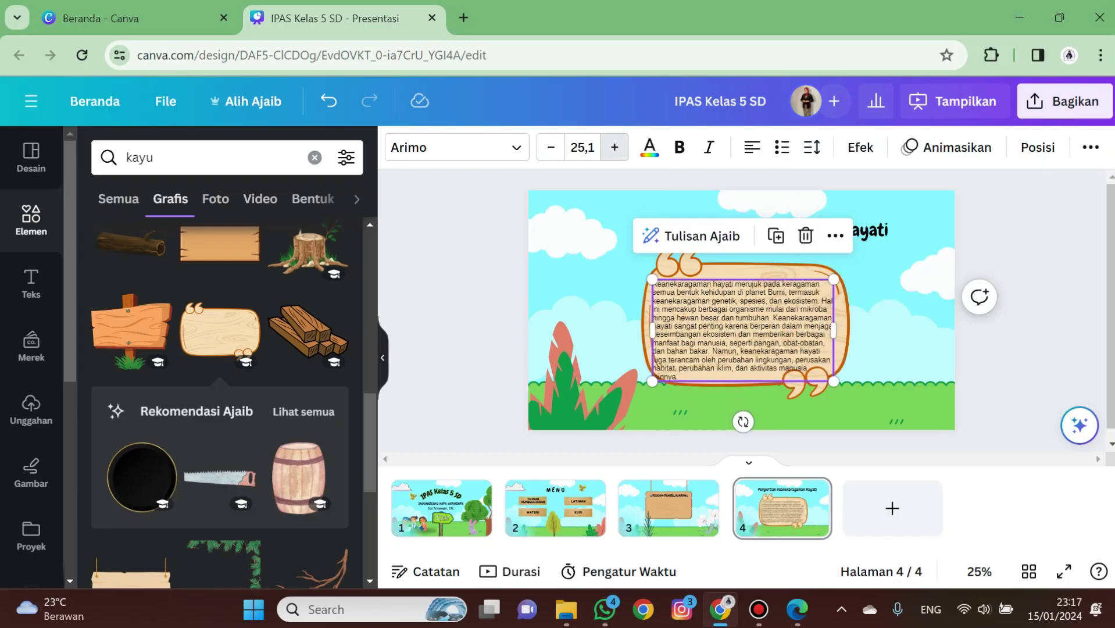
Scale the paragraph down to font size 24,3 and position it centrally inside the wooden board
left_click(472, 217)
left_click_drag(744, 330, 745, 325)
left_click(654, 375)
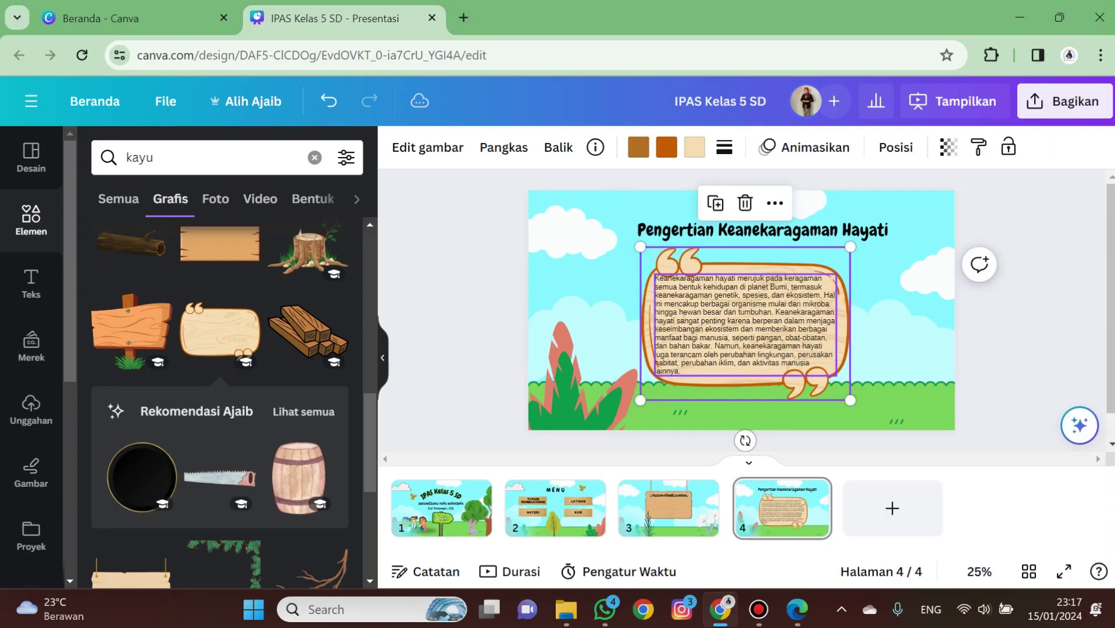
left_click(656, 374)
left_click_drag(655, 375, 660, 371)
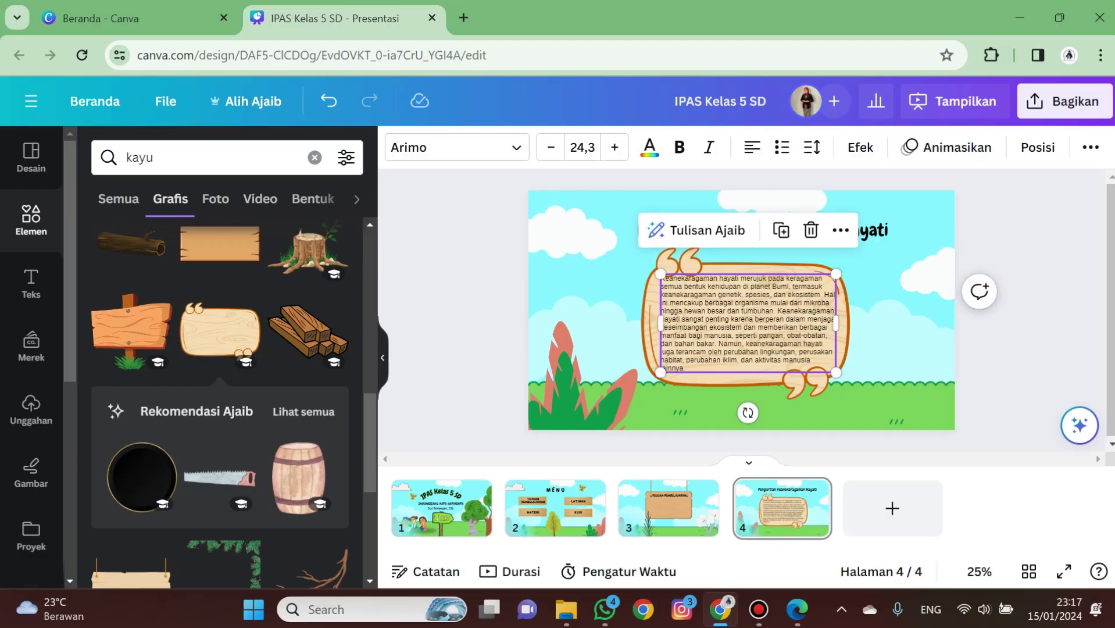
mouse_move(740, 333)
left_mouse_down()
mouse_move(734, 342)
mouse_move(723, 326)
left_mouse_up()
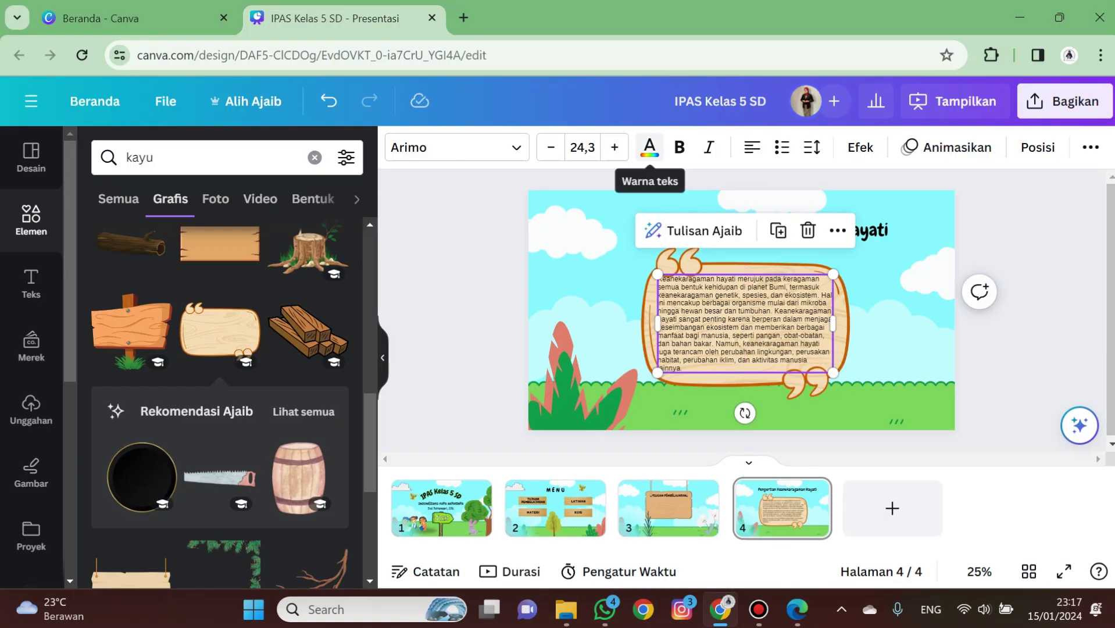
Change the paragraph's font to League Spartan and reduce its font size to 23,3
left_click(650, 147)
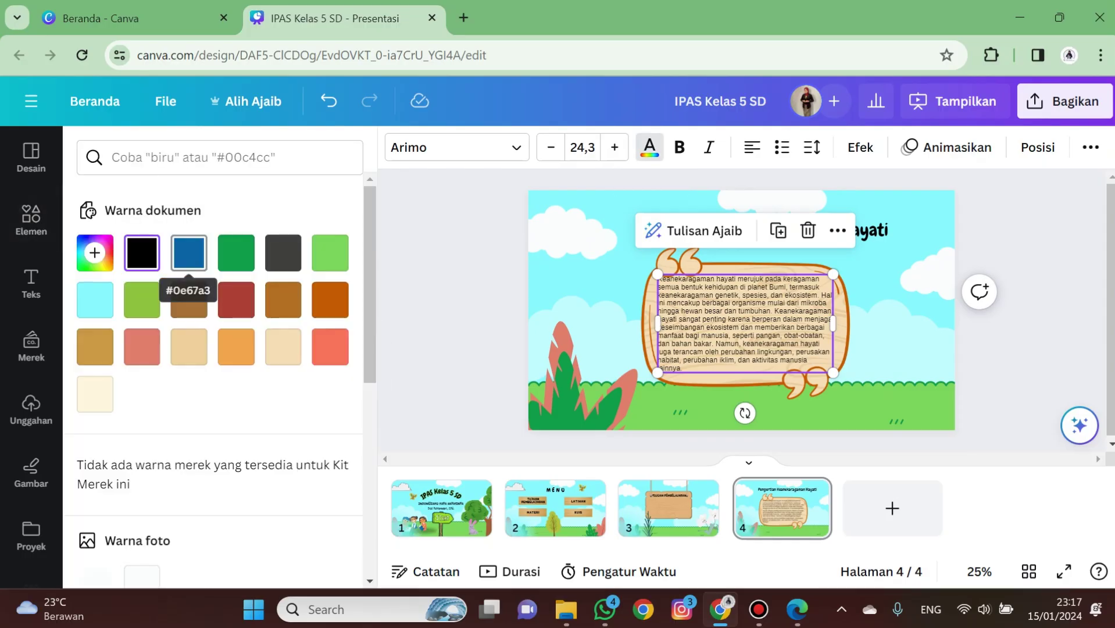
left_click(457, 147)
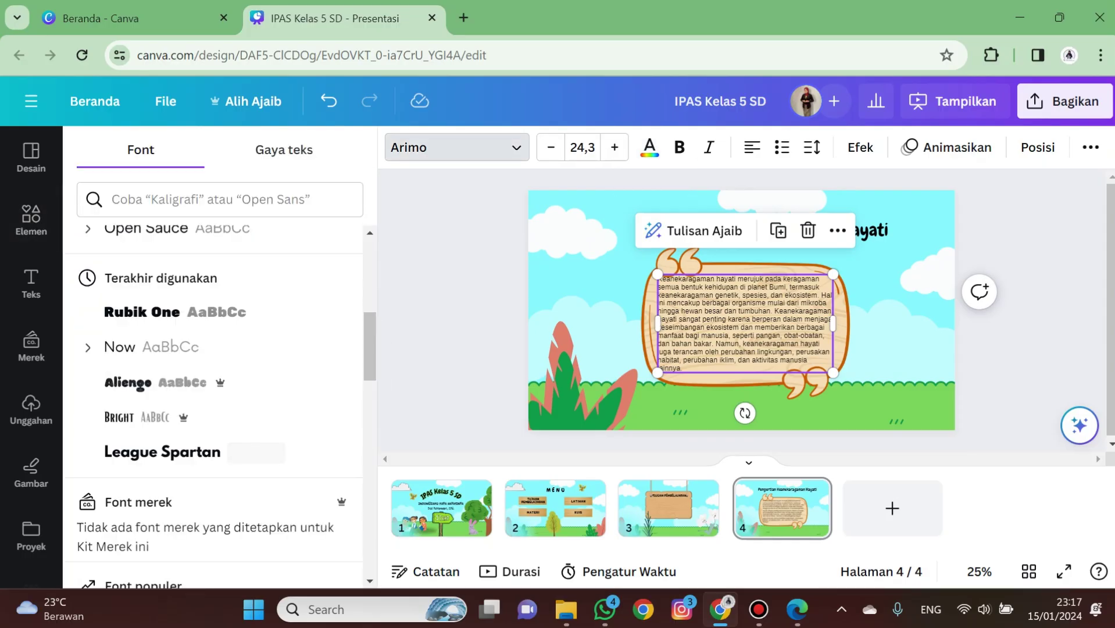
left_click(151, 312)
left_click(151, 348)
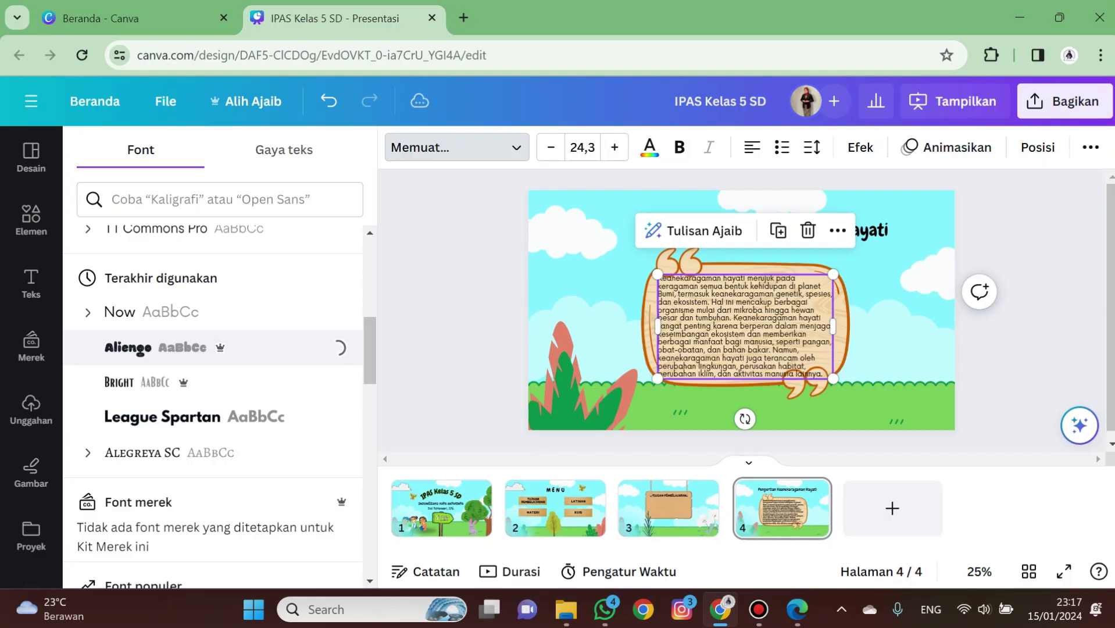
scroll(152, 354, "up", 3)
left_click(163, 298)
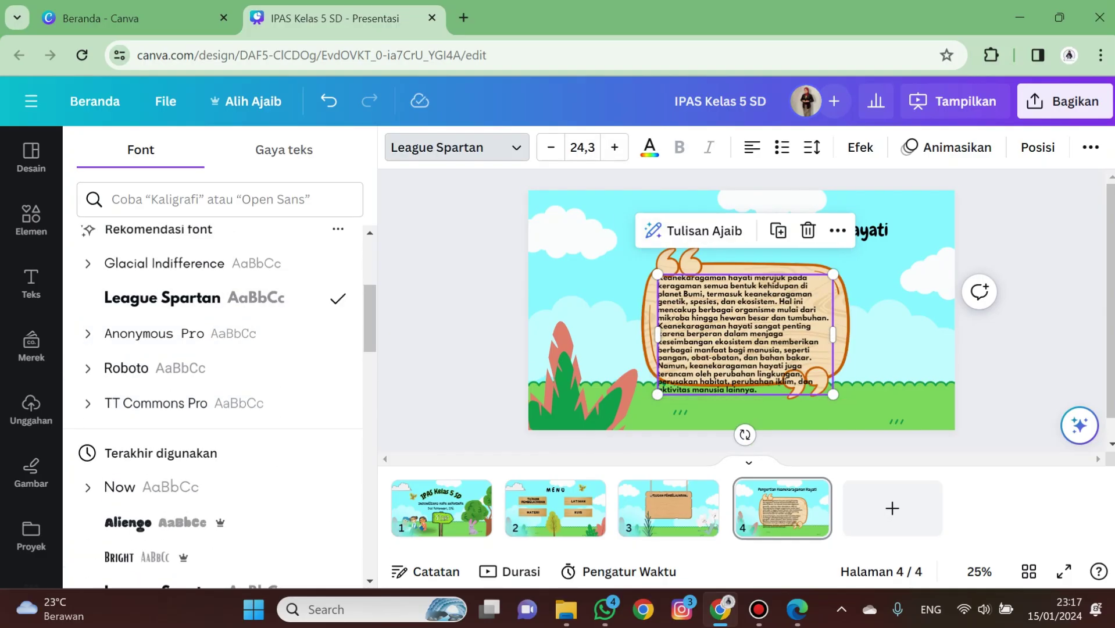
left_click(551, 148)
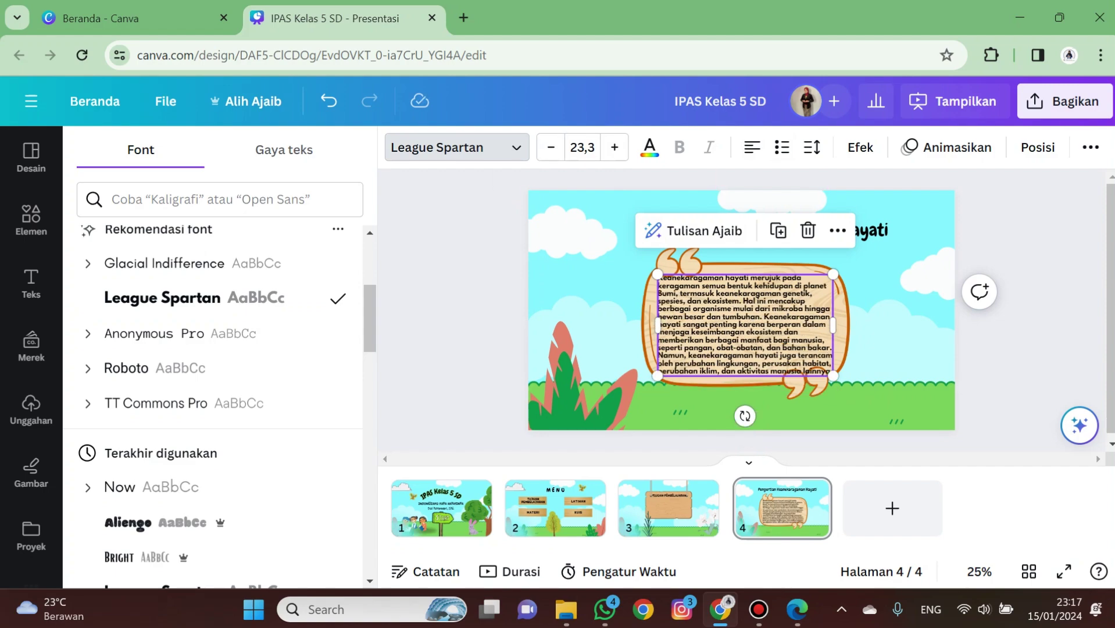
Justify the paragraph on the wooden board
left_click(745, 326)
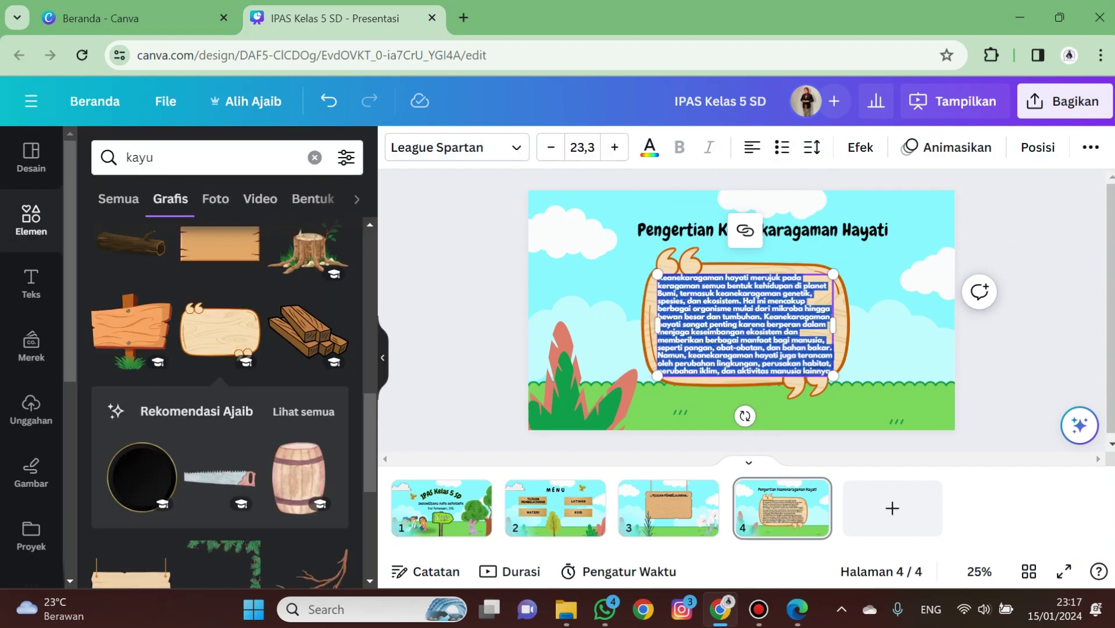
left_click(907, 349)
left_click(768, 326)
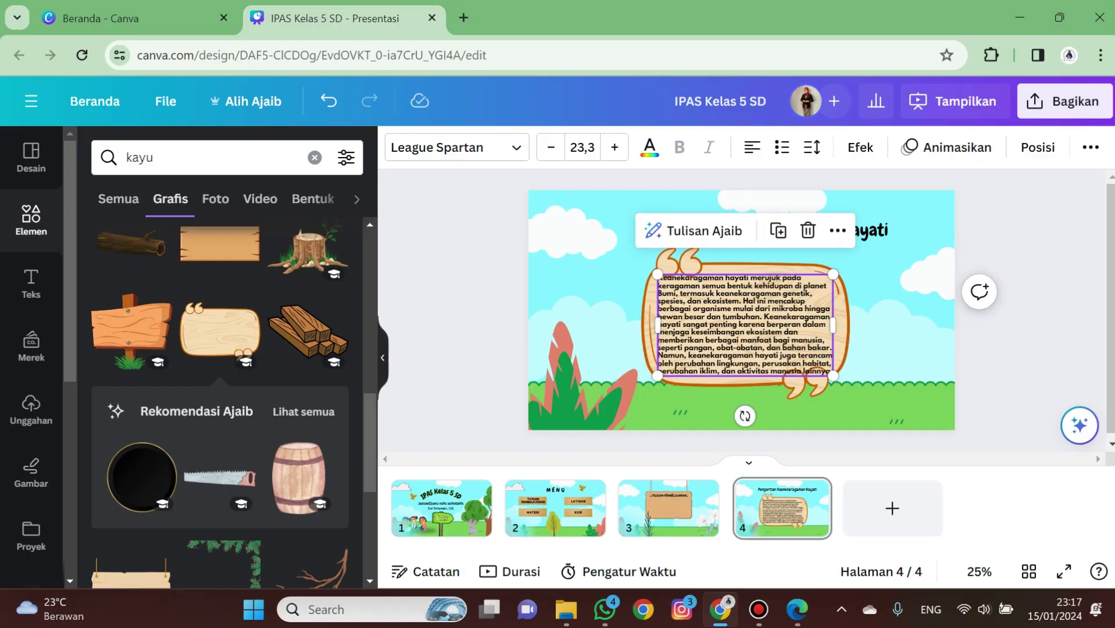
left_click(752, 147)
left_click(752, 147)
left_click(753, 147)
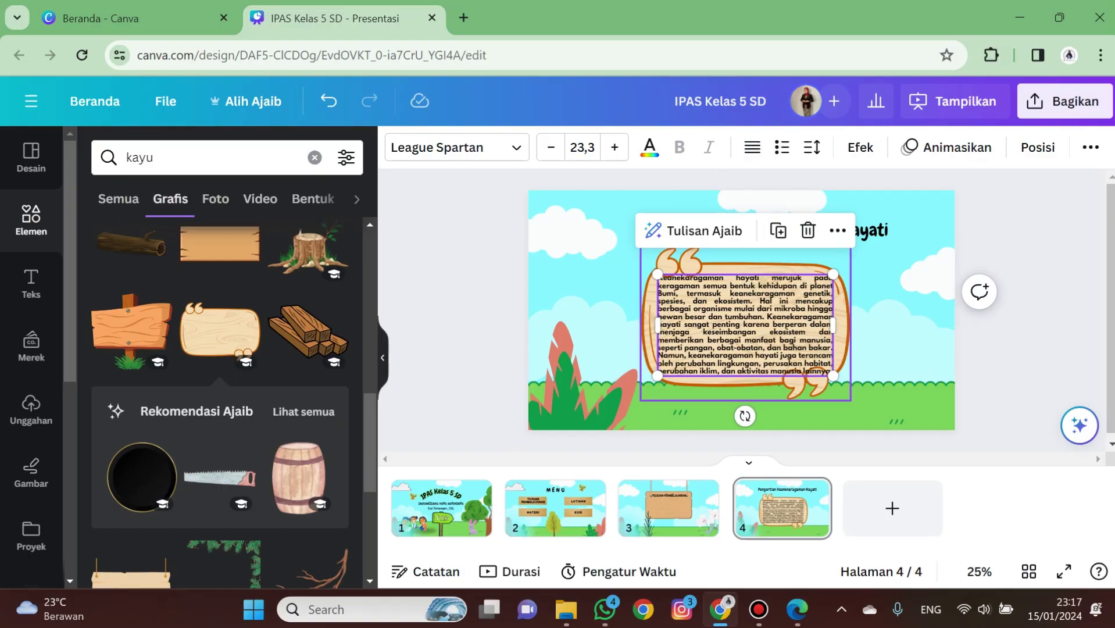
Scale the paragraph down to font size 21,4, widen its text box and center it inside the wooden board
left_click_drag(833, 376, 819, 367)
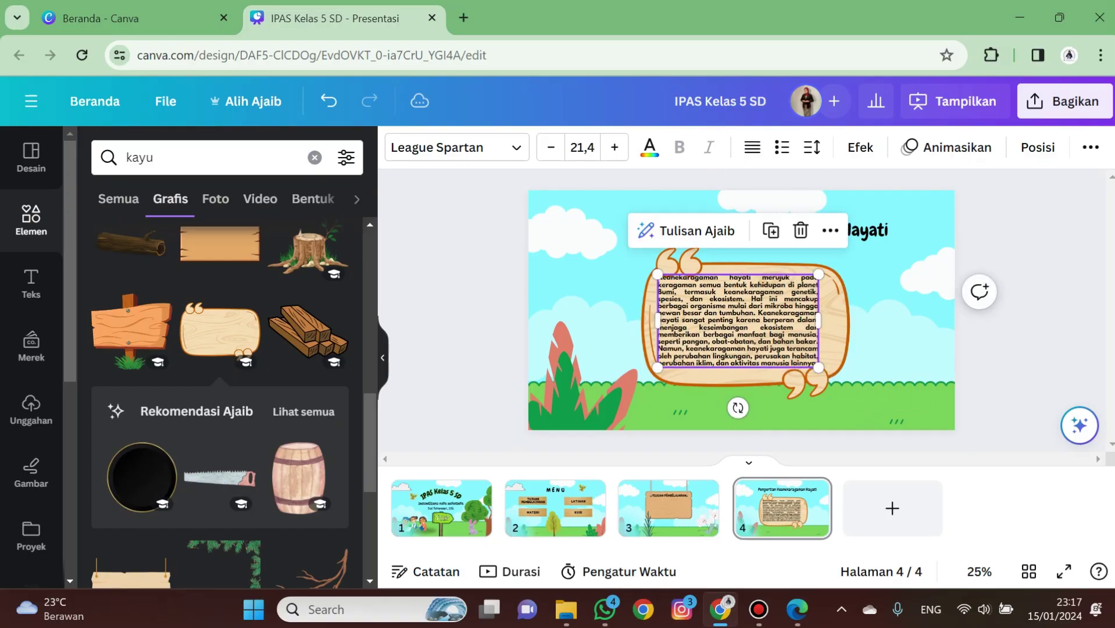
left_click(805, 330)
left_click_drag(818, 321, 836, 318)
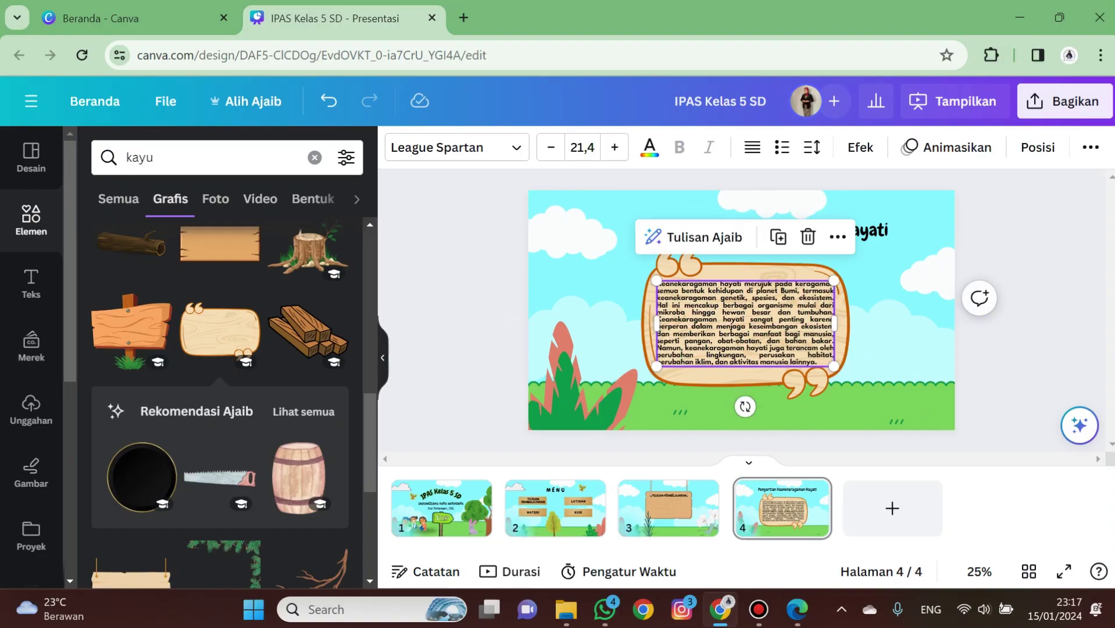
left_click_drag(987, 411, 762, 299)
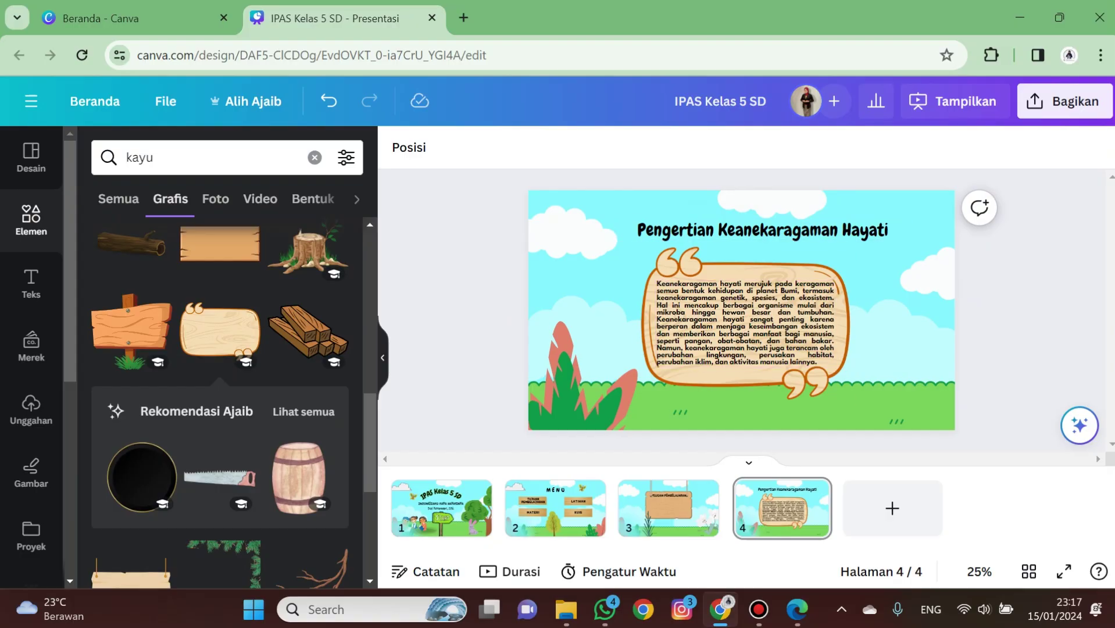
Add a fifth page and apply the template's "Thank You" page layout to it
left_click(892, 507)
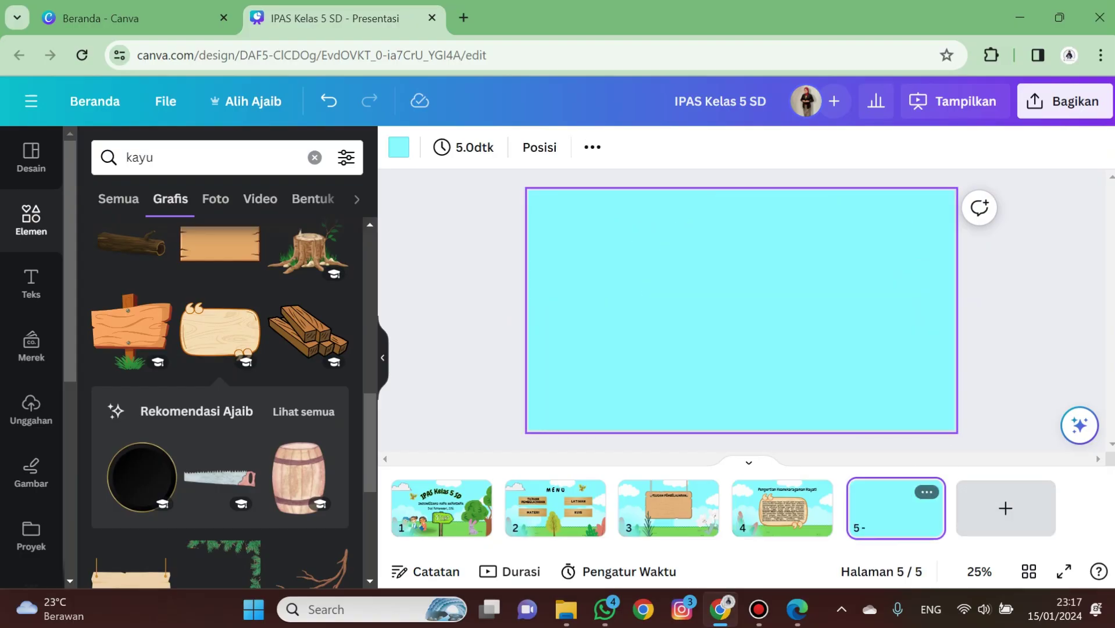
left_click(30, 157)
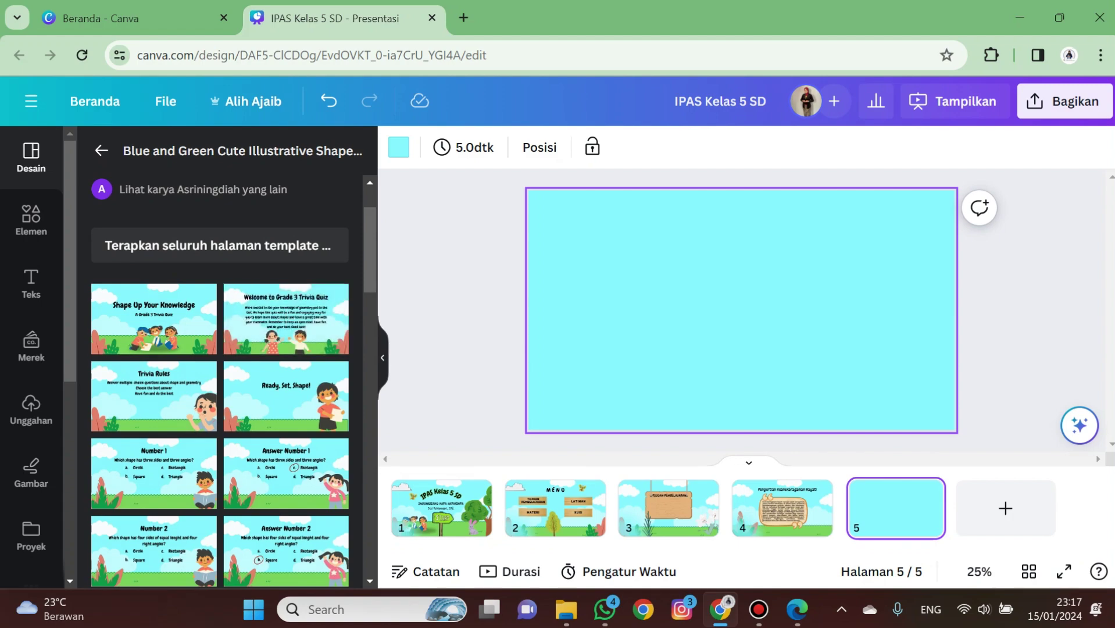
scroll(154, 386, "down", 2)
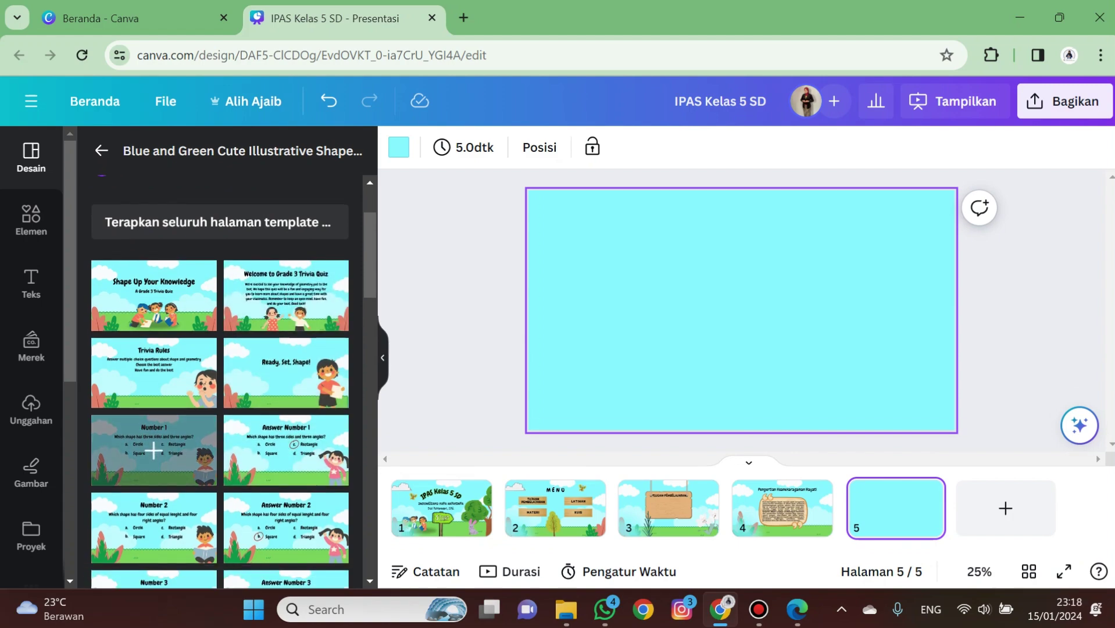
scroll(154, 386, "down", 2)
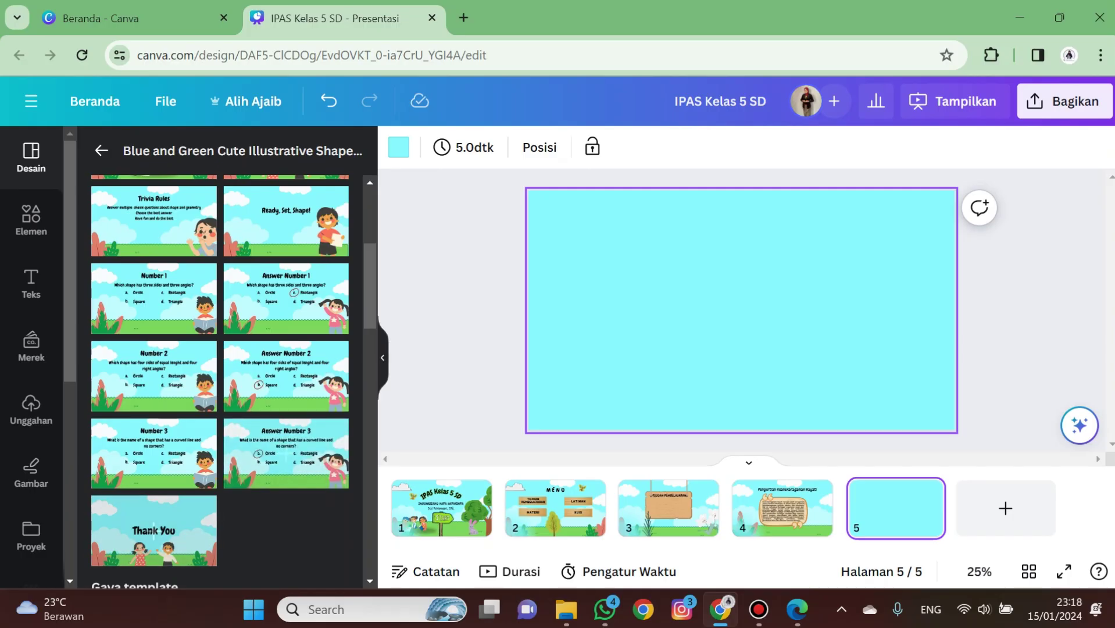
left_click(153, 530)
Delete the "Thank You" title and the illustration of two children from page 5
left_click(740, 310)
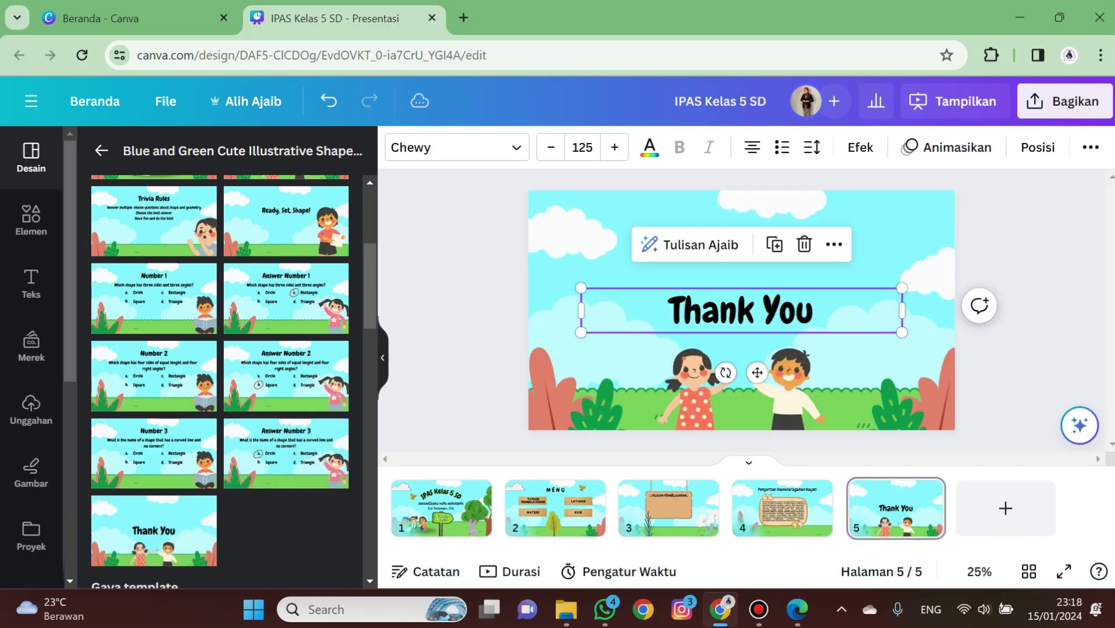
key("Delete")
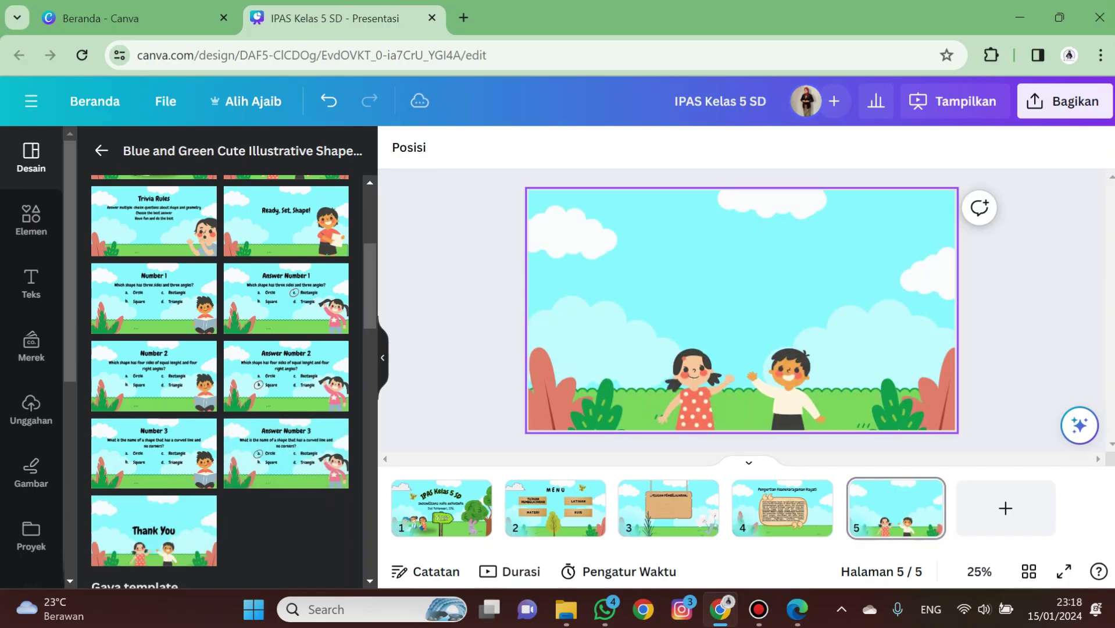
left_click(750, 383)
key("Delete")
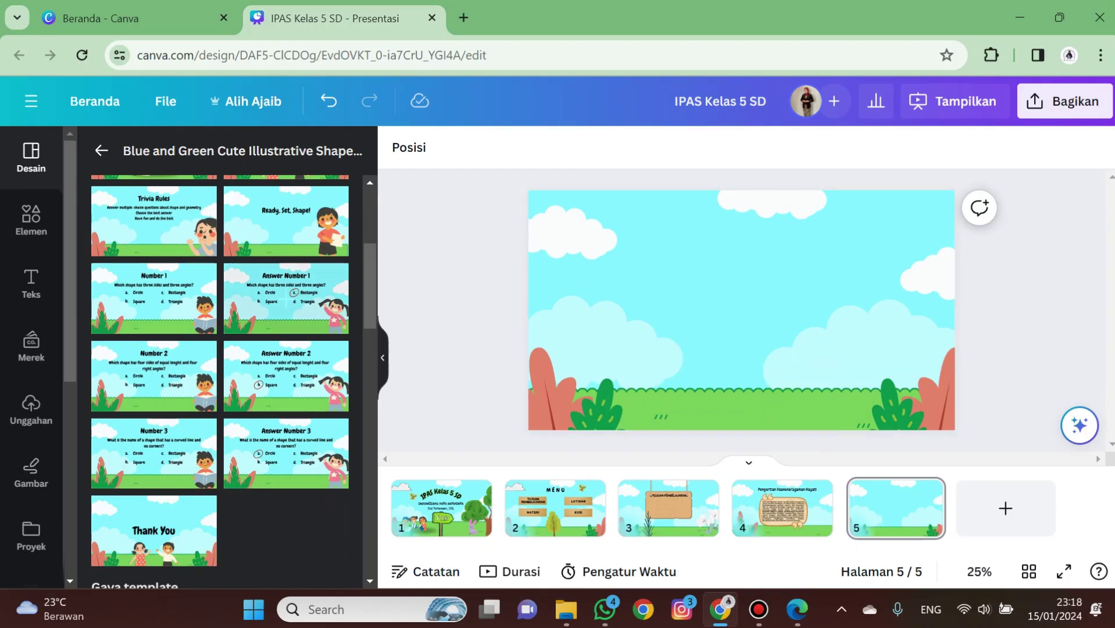
Add the wooden signpost graphic to page 5 and stand it on the grass at the page's bottom center
left_click(31, 220)
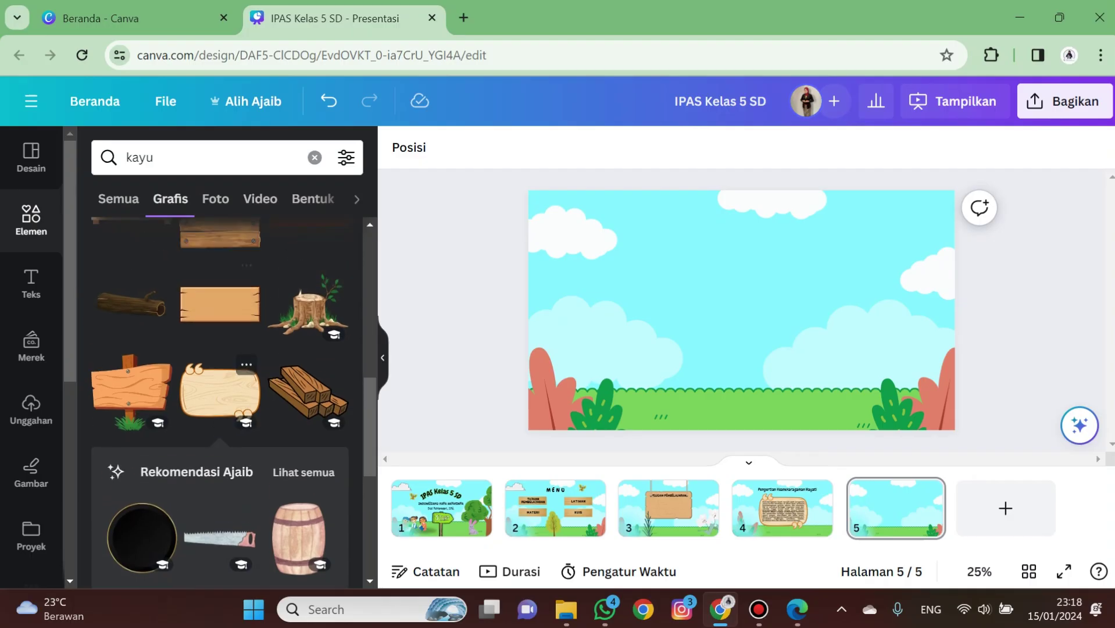
left_click(131, 416)
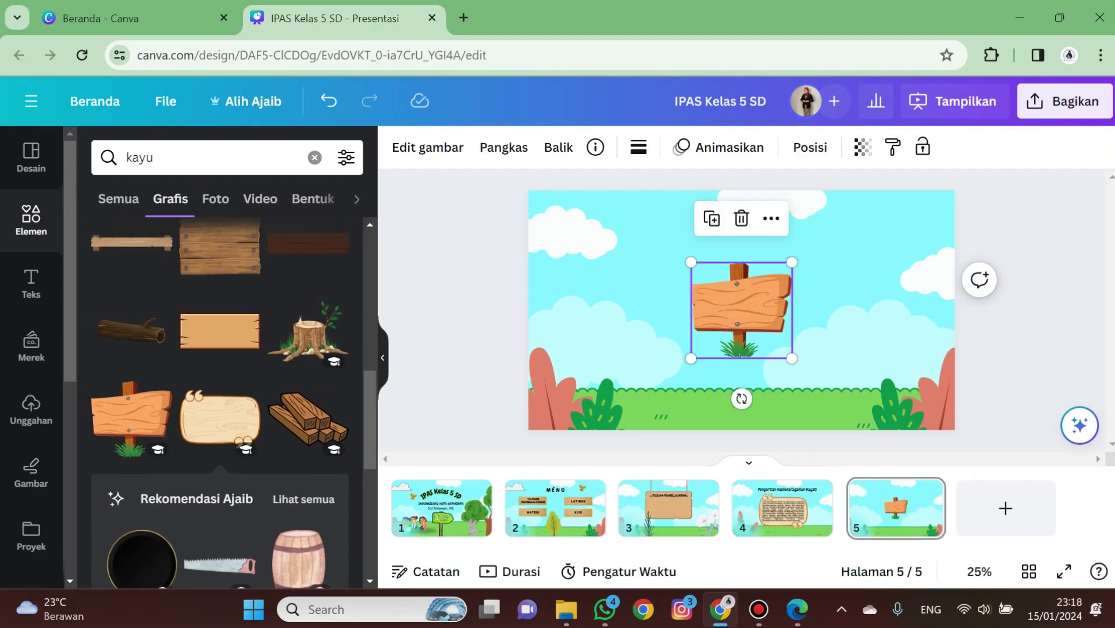
left_click_drag(741, 308, 742, 381)
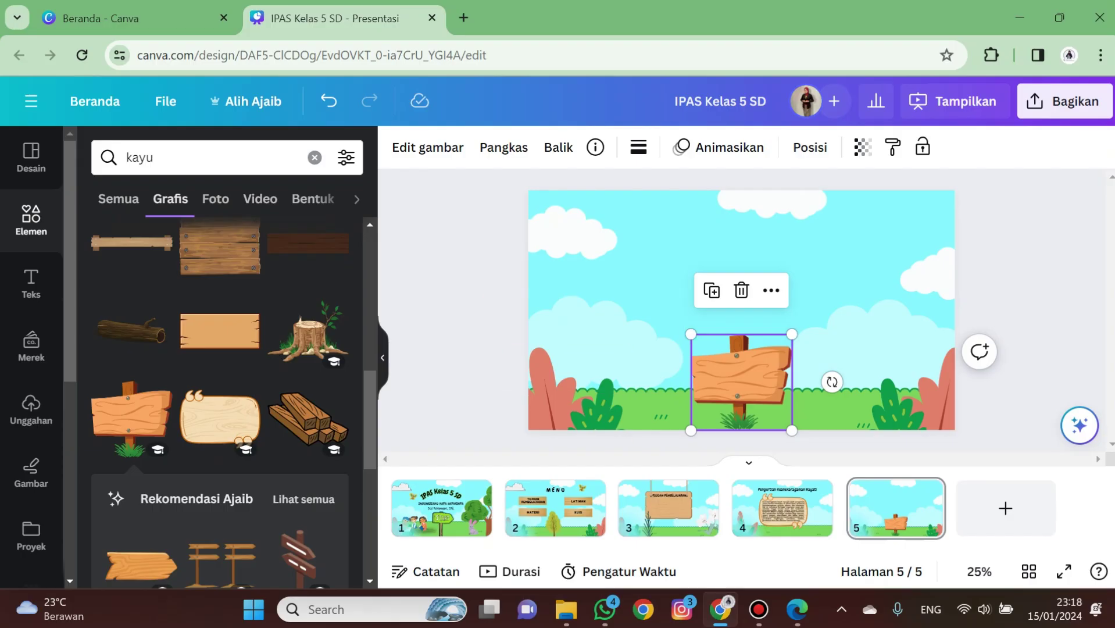
left_click(495, 348)
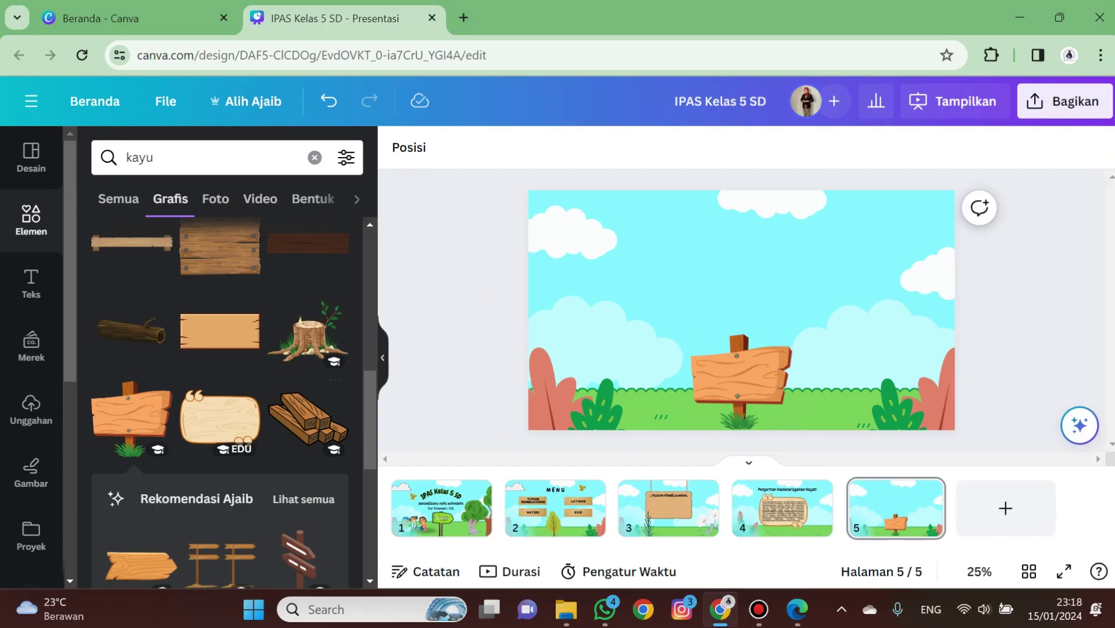
Copy the "TUJUAN PEMBELAJARAN" title from page 3 to page 5, place it over the signpost and narrow its text box to fit
left_click(698, 492)
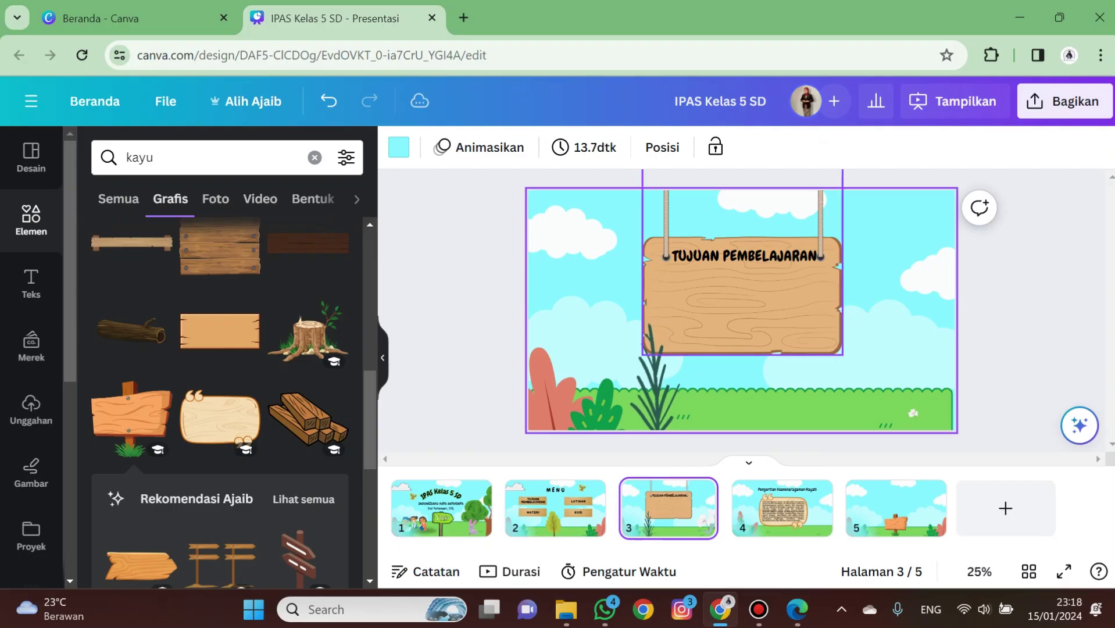
left_click(745, 257)
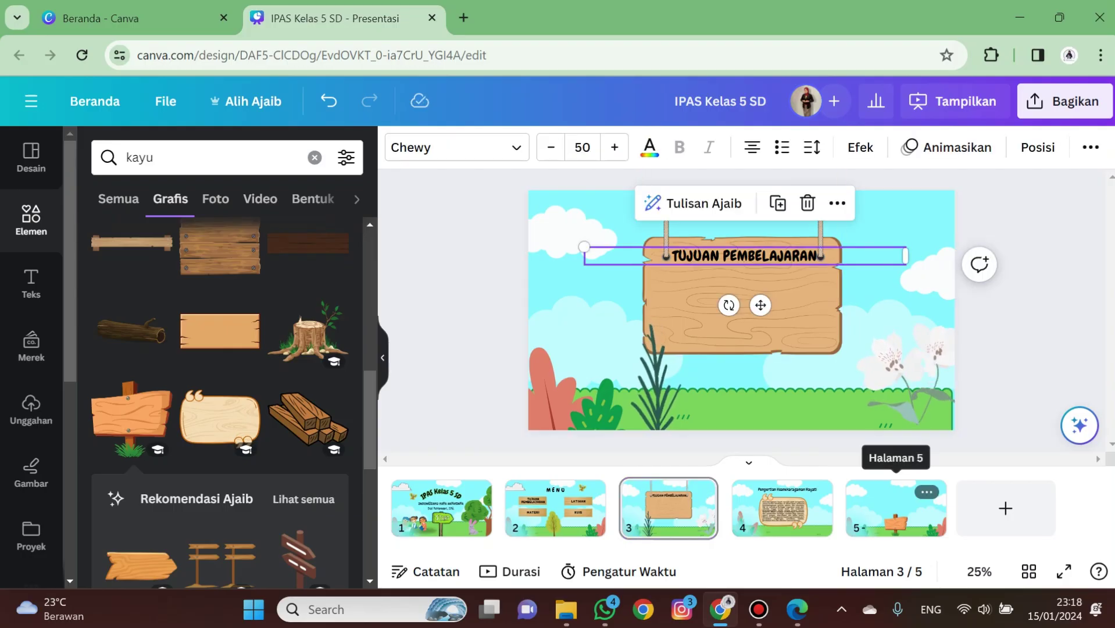
left_click(896, 500)
type("TUJUAN PEMBELAJARAN")
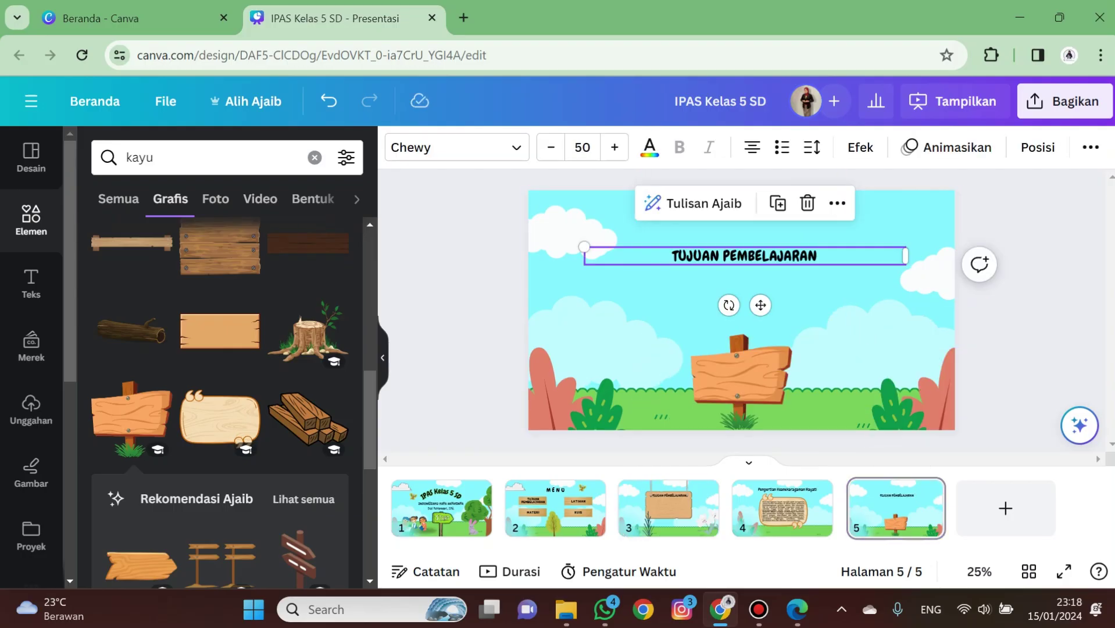
left_click_drag(745, 256, 745, 373)
left_click_drag(905, 373, 743, 372)
Replace the signpost text with "Keanekaragaman Flora"
double_click(743, 373)
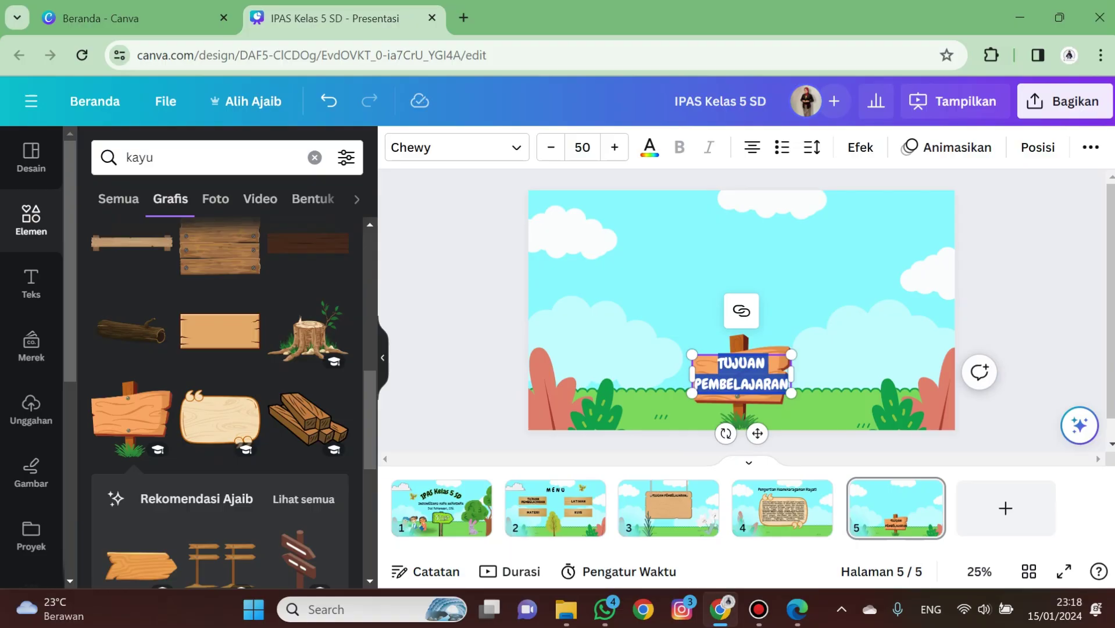
type("k")
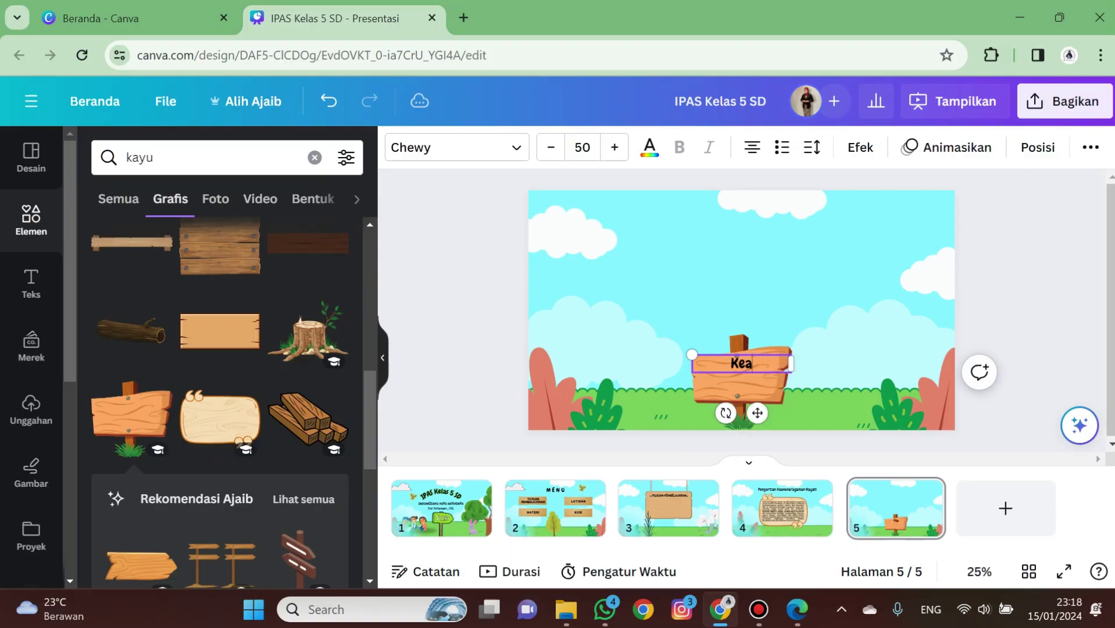
type("eanekaragaman Flora")
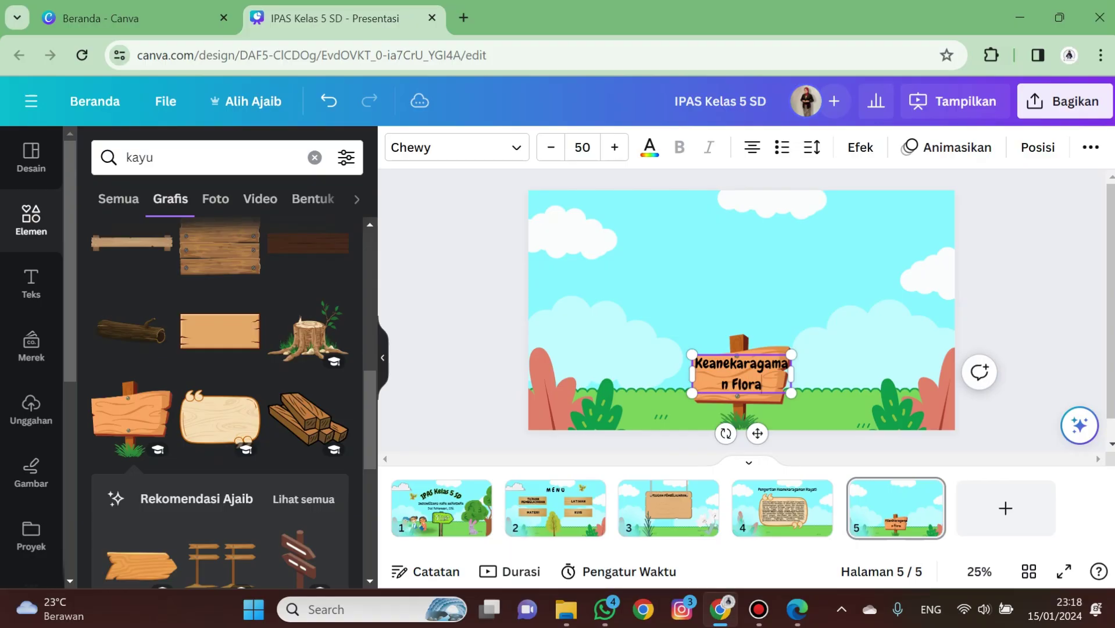
Reduce the "Keanekaragaman Flora" text to font size 42
key("ctrl+a")
left_click(551, 148)
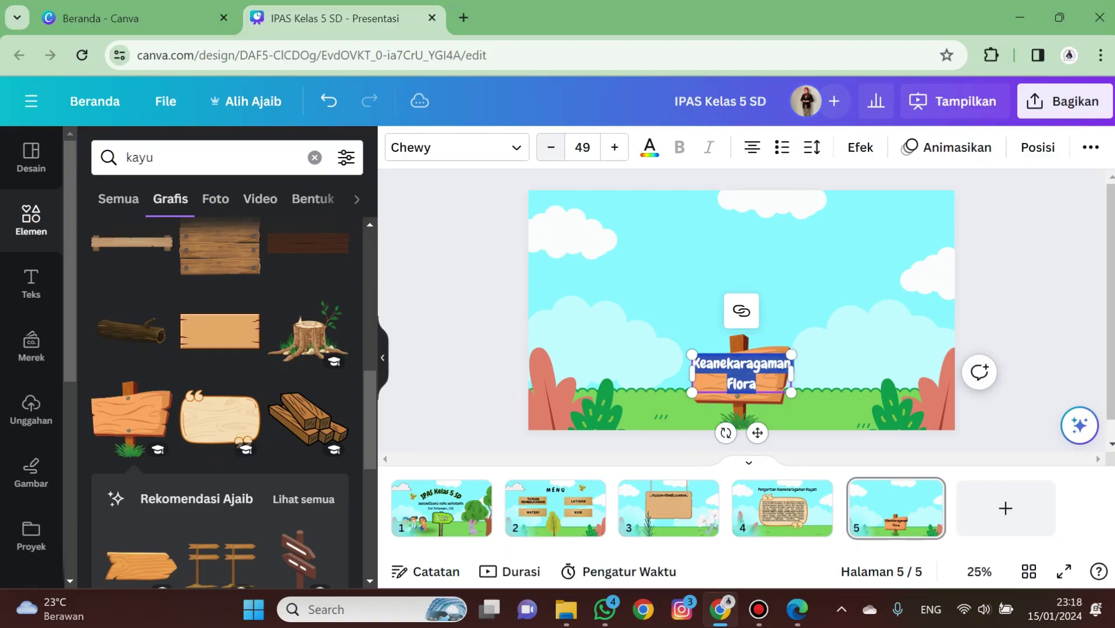
left_click(551, 147)
left_click(551, 147)
left_click(470, 263)
left_click(746, 374)
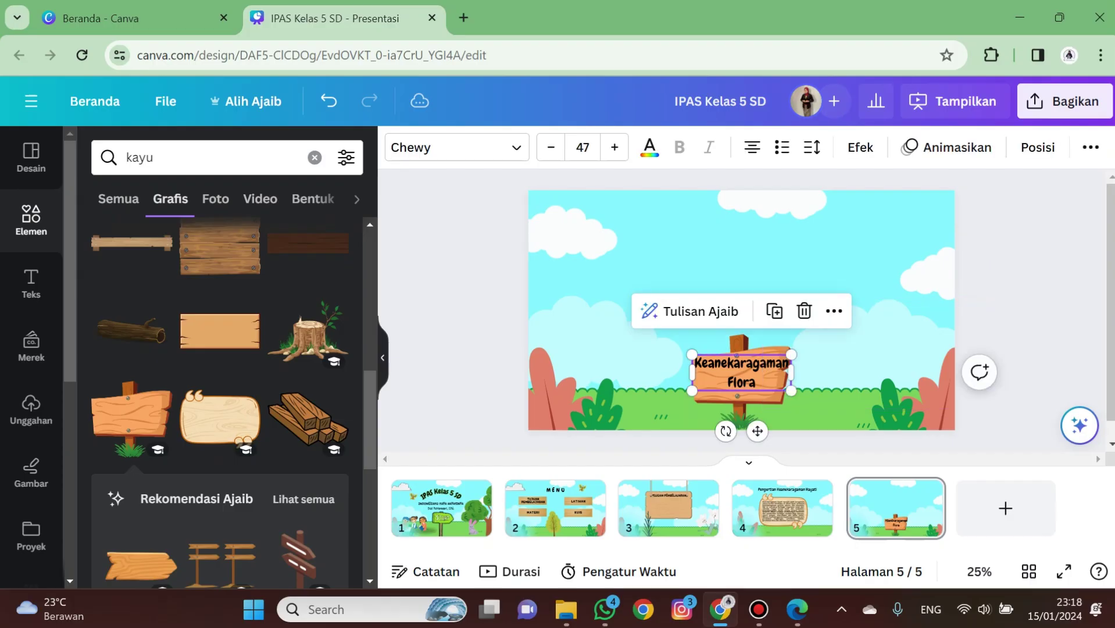
left_click(583, 147)
left_click(551, 147)
left_click(551, 147)
left_click(550, 147)
left_click(551, 147)
left_click(551, 147)
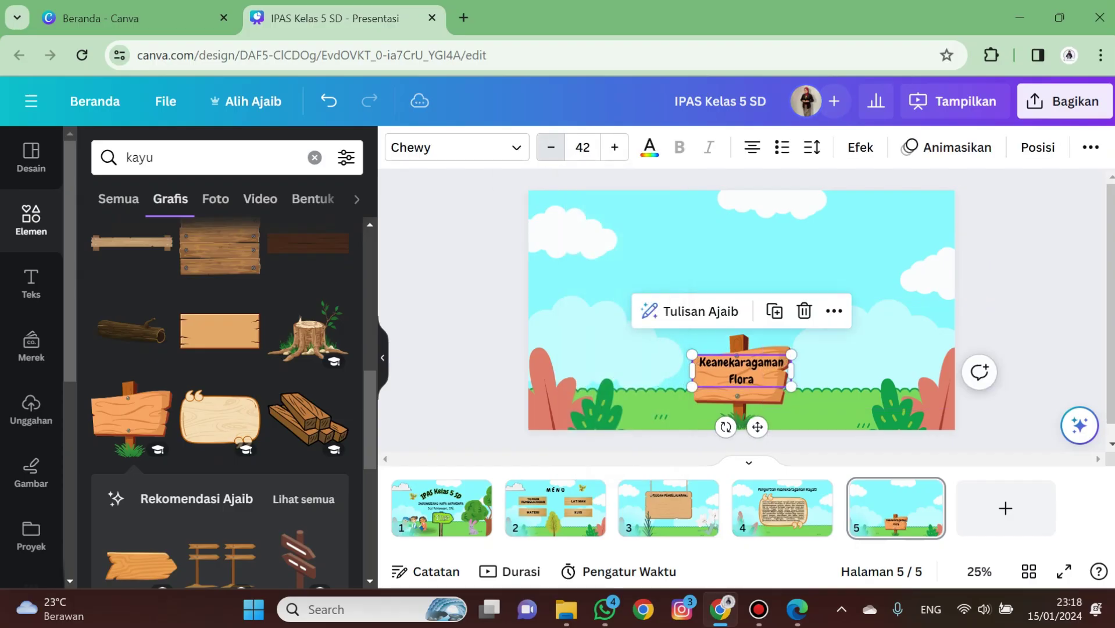
Move the "Keanekaragaman Flora" text slightly down to center it on the signpost
left_click(470, 263)
left_click_drag(743, 373, 741, 379)
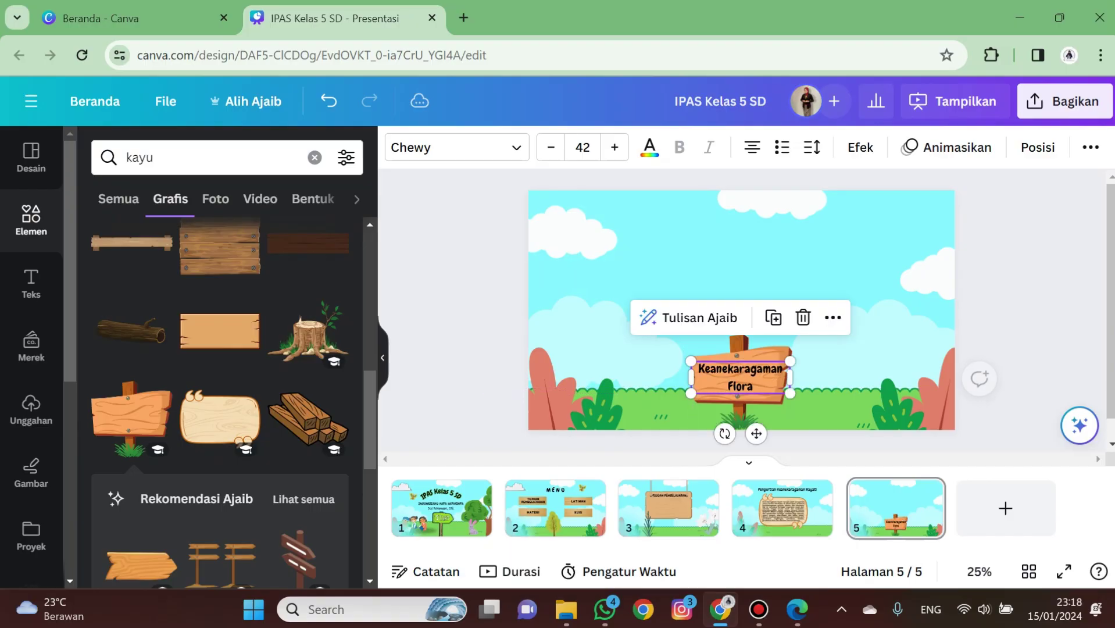
key("Escape")
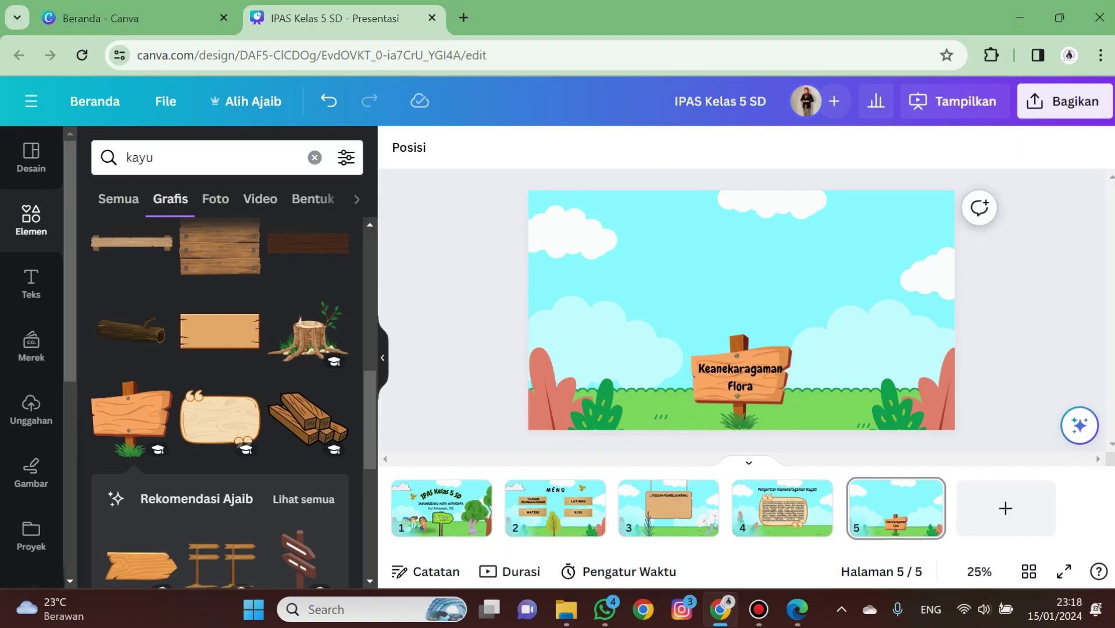
Add the plain rectangular wooden board graphic to page 5, shrink it and place it above and left of the signpost
scroll(220, 407, "up", 2)
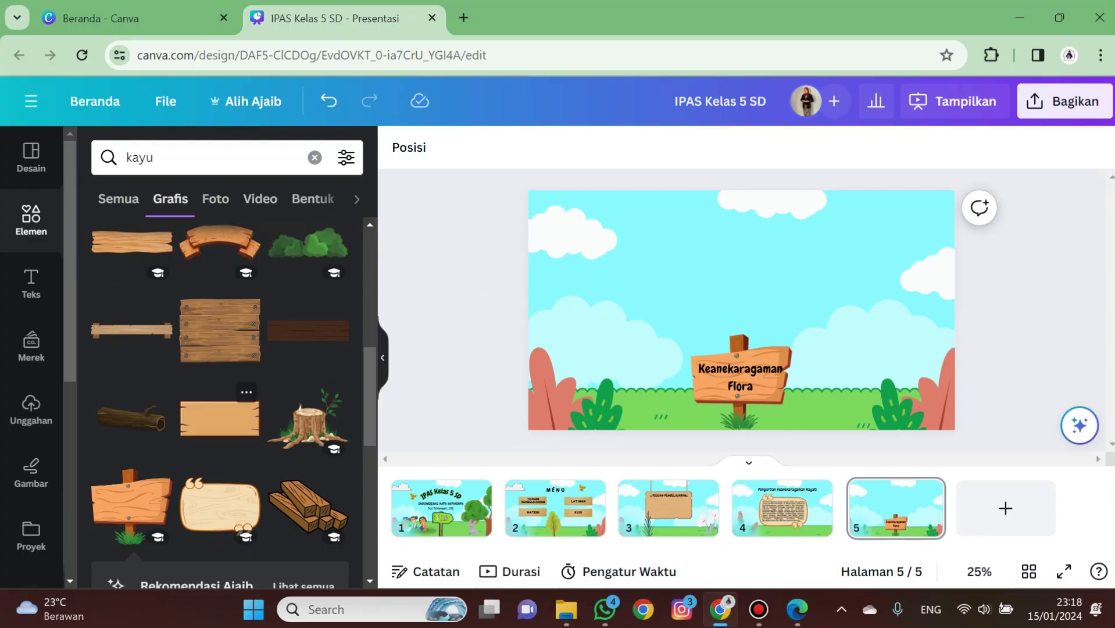
left_click(219, 419)
left_click_drag(740, 308, 669, 276)
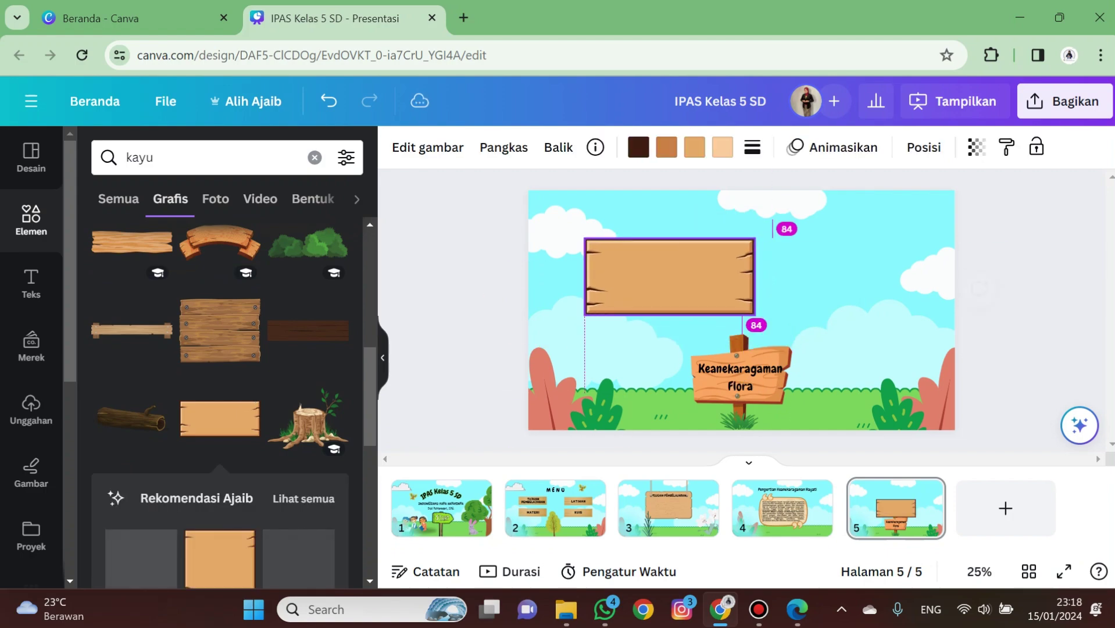
left_click_drag(754, 316, 646, 292)
left_click(459, 303)
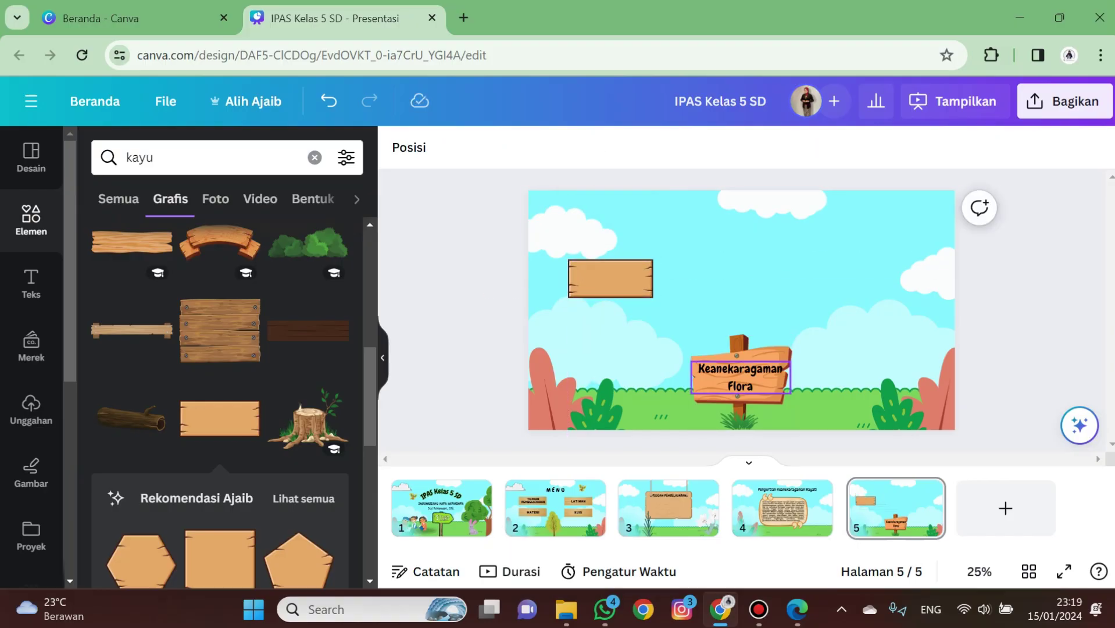
Duplicate the "Keanekaragaman Flora" text onto the small wooden board and scale it down to font size 33,6 to fit the board's width
left_click(740, 377)
key("ctrl+d")
left_click_drag(746, 383, 618, 280)
left_click(551, 147)
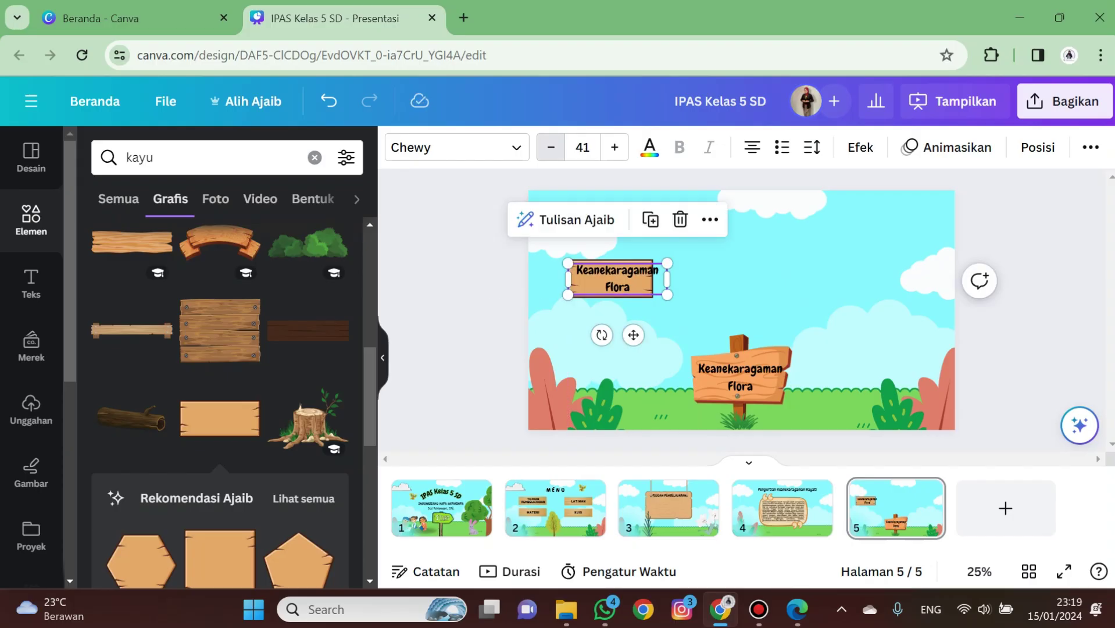
left_click(551, 148)
left_click(551, 147)
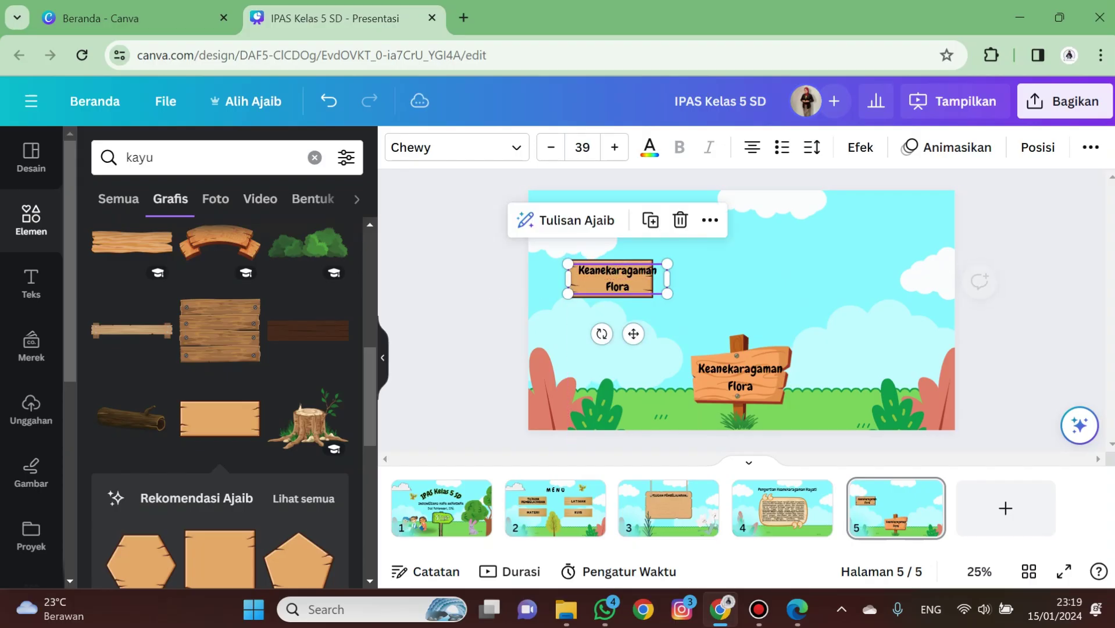
left_click_drag(667, 292, 654, 289)
Replace the board's text with "Indonesia Bagian Barat" and set its font size to 37,6
double_click(610, 278)
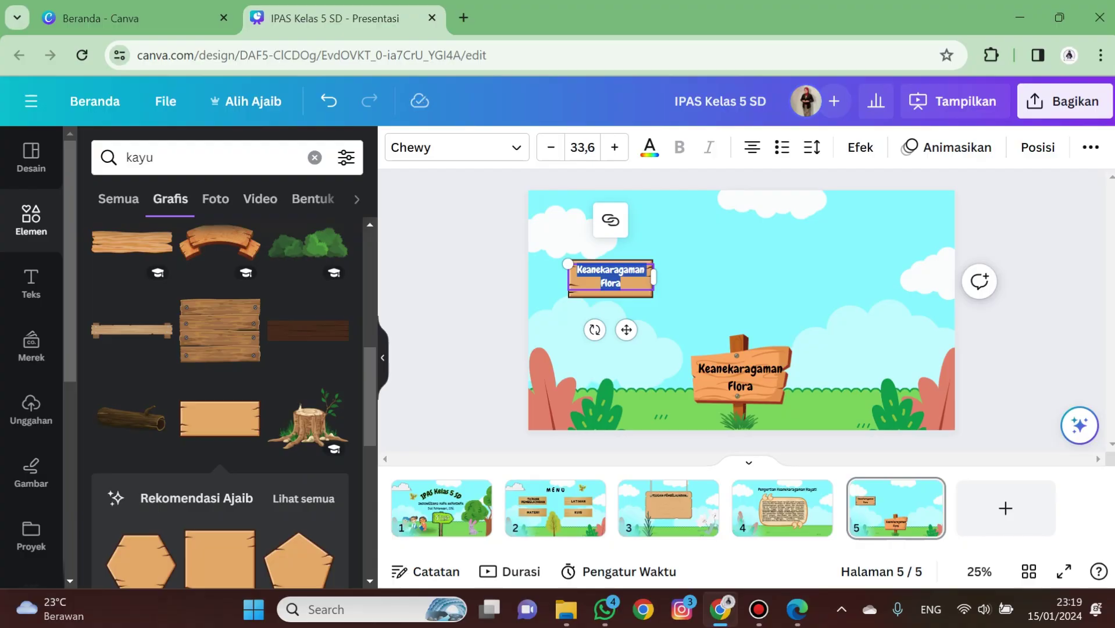
type("Indonesia")
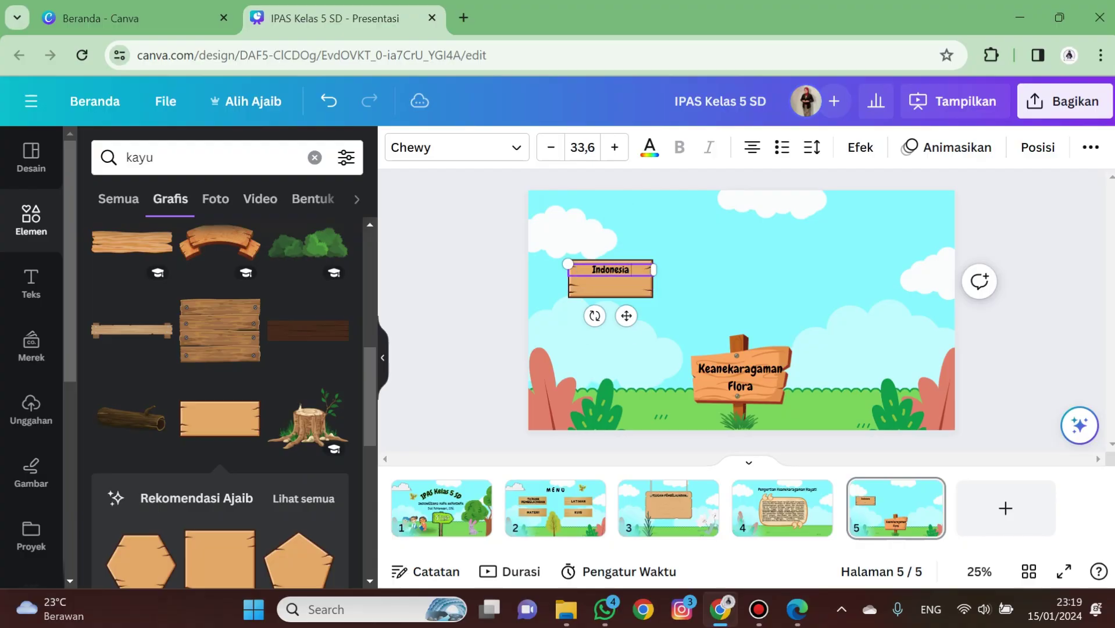
type(" Bagian Bara")
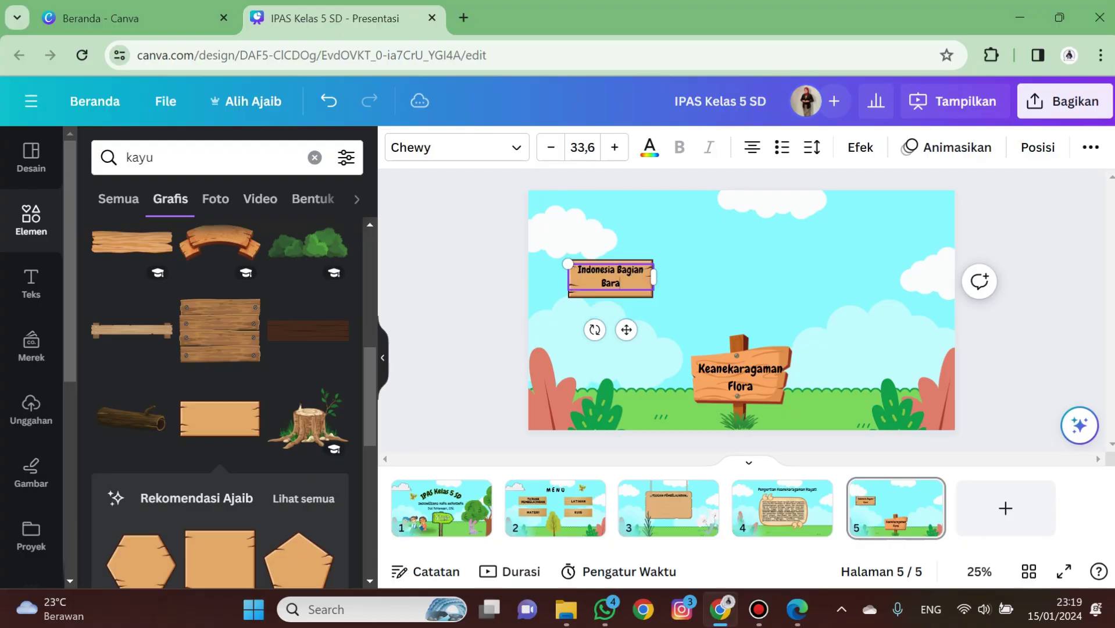
key("ctrl+a")
left_click(614, 147)
left_click(614, 148)
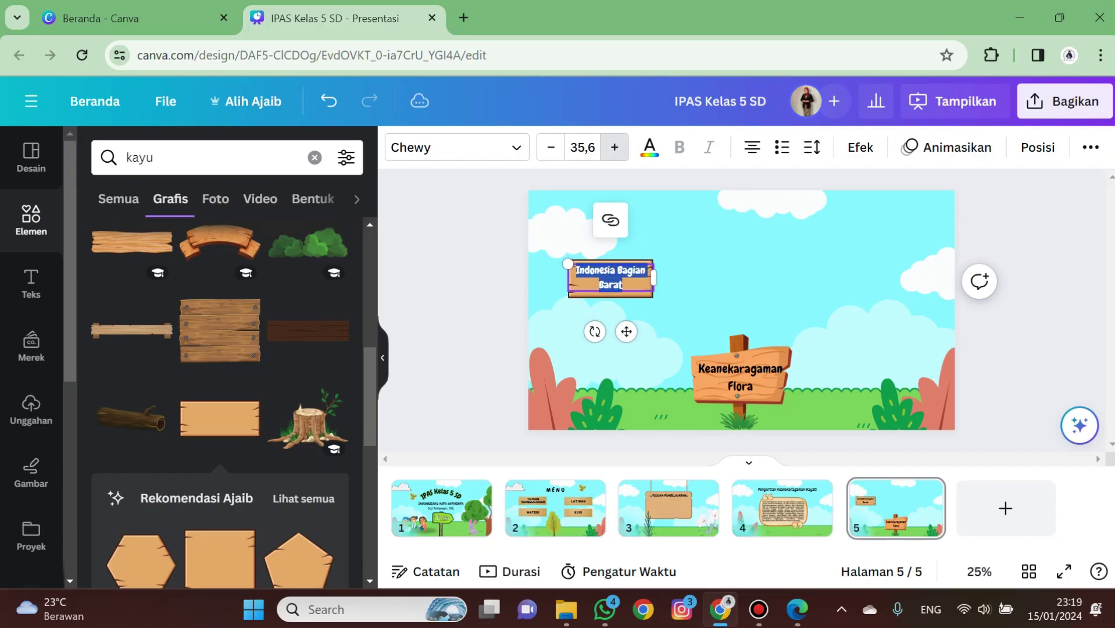
left_click(614, 148)
left_click(614, 147)
left_click(492, 262)
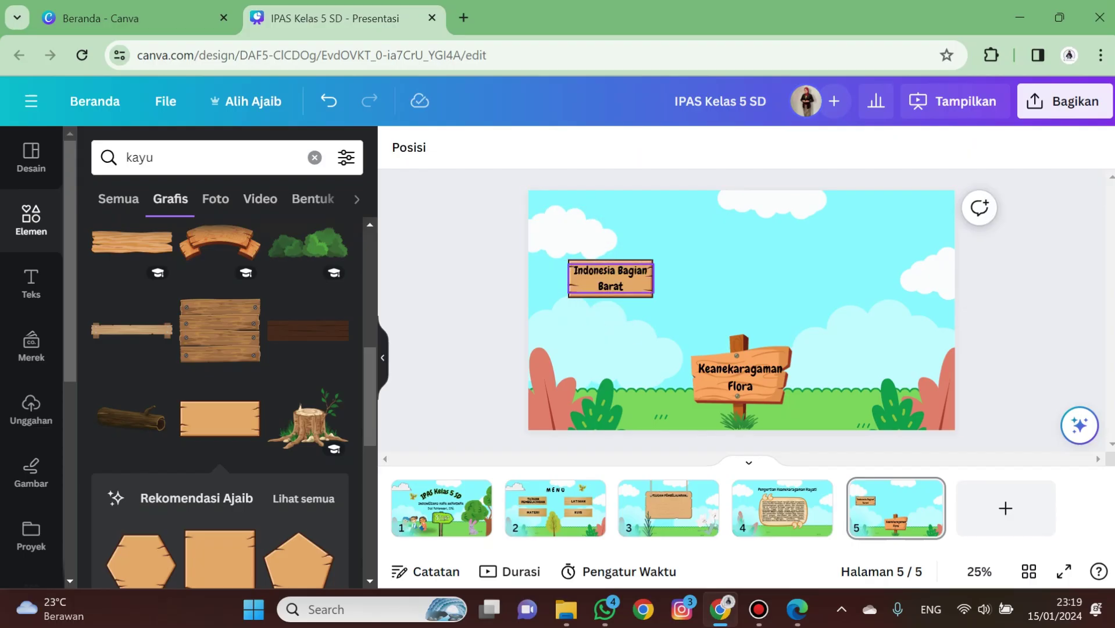
Tighten the line spacing of the "Indonesia Bagian Barat" text
left_click(611, 278)
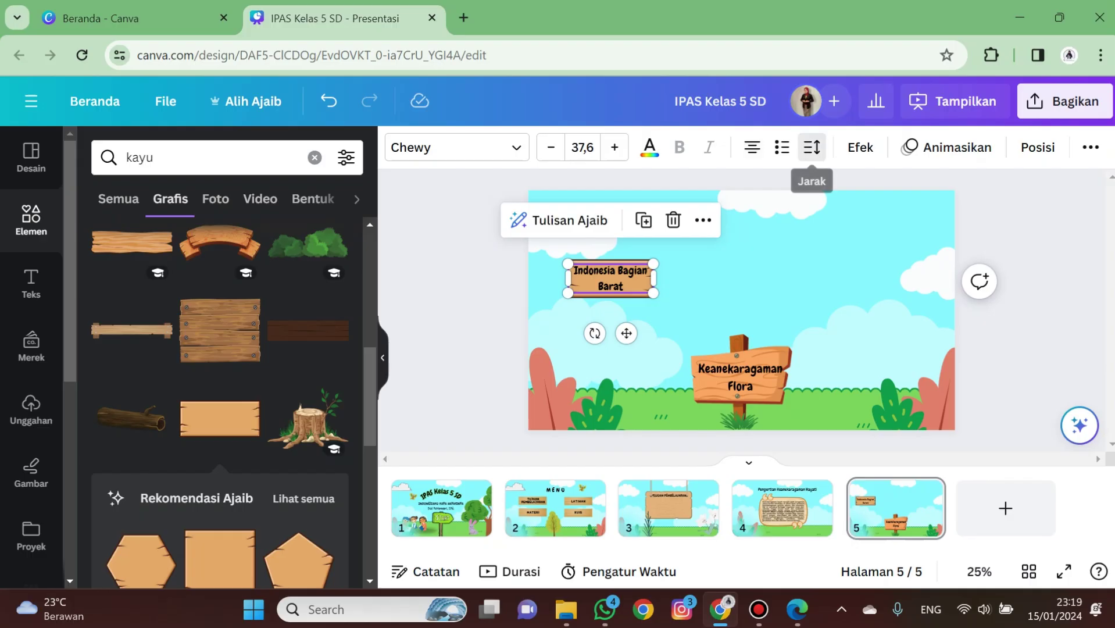
left_click(811, 148)
left_click_drag(904, 267, 876, 266)
Duplicate the wooden board together with its "Indonesia Bagian Barat" text and place the copy beside it in the same row
left_click(610, 294)
left_click(610, 278, "shift")
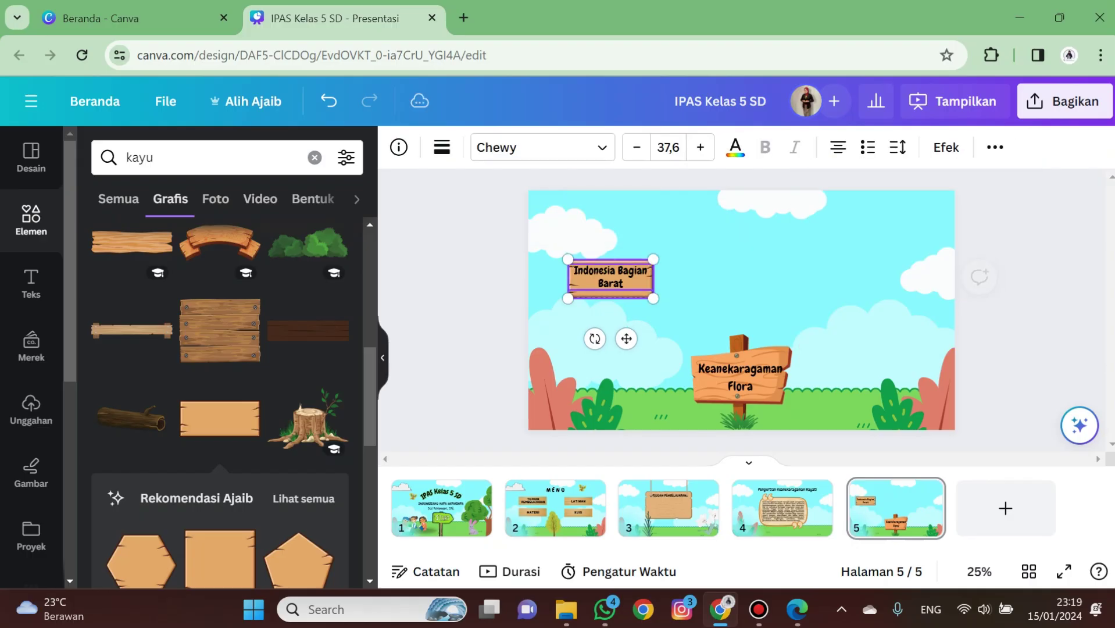
key("ctrl+d")
left_click_drag(614, 282, 729, 279)
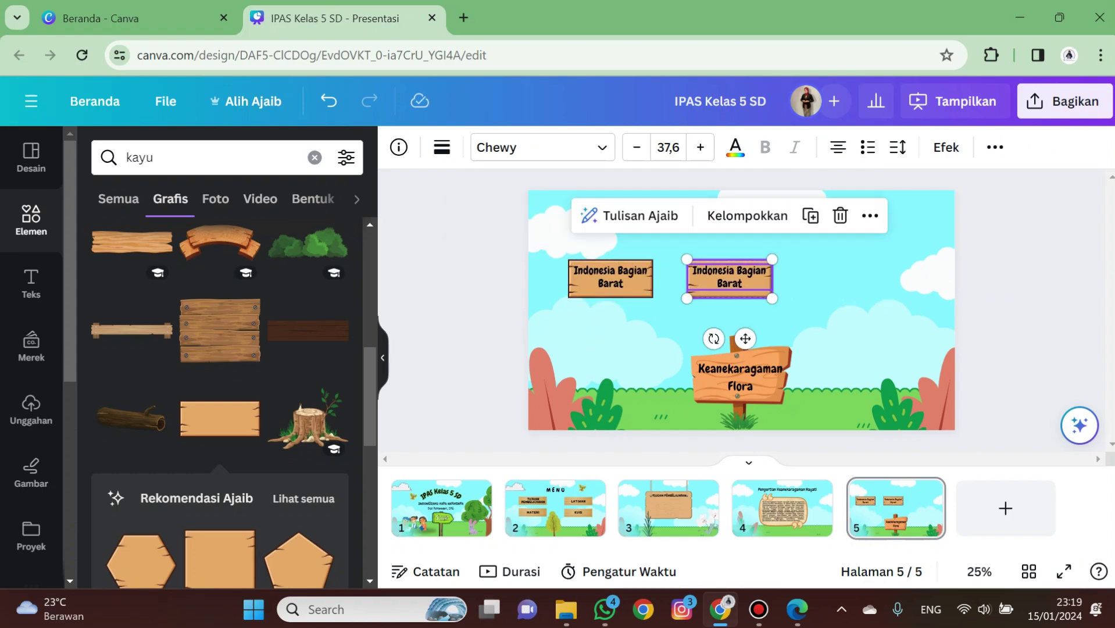
Change the second board's text to "Indonesia Bagian Tengah"
left_click(478, 290)
left_click(730, 278)
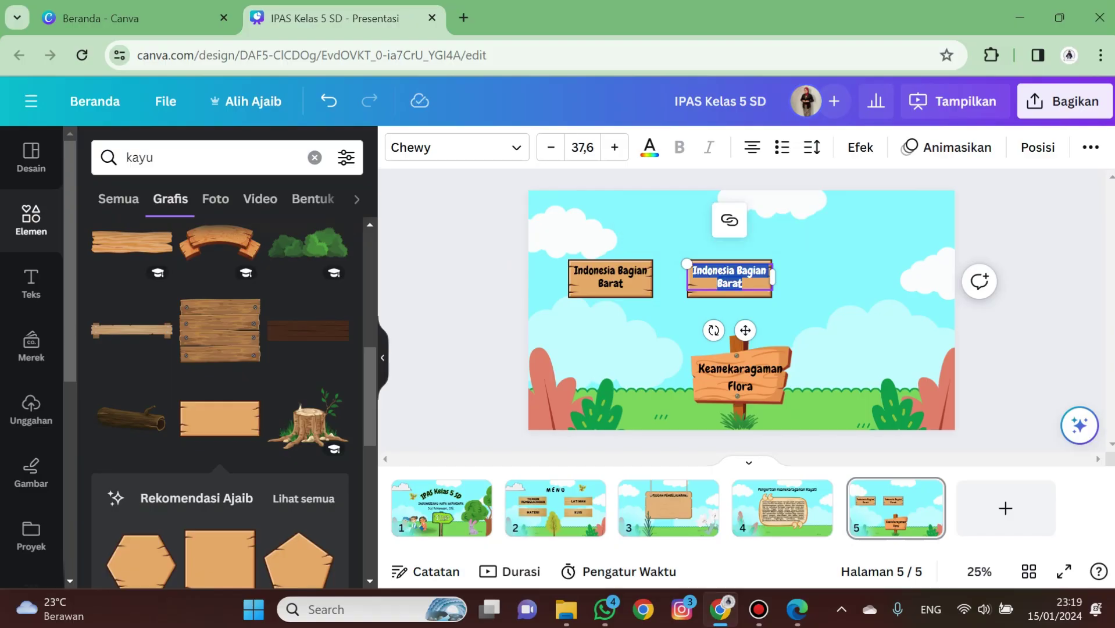
left_click_drag(743, 283, 717, 284)
type("Tengah")
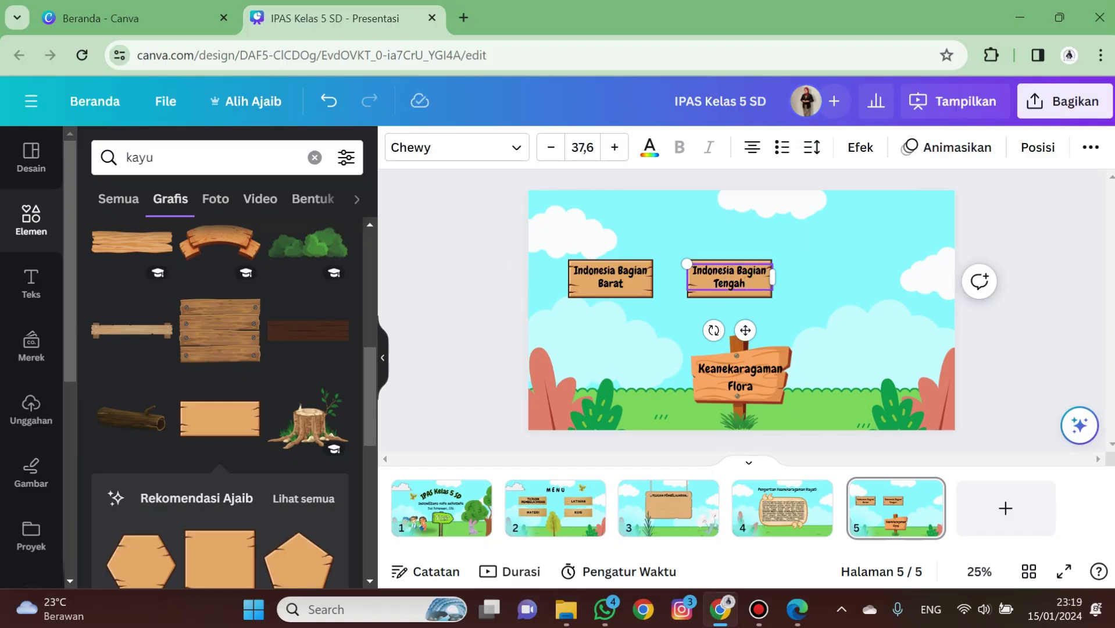
key("Escape")
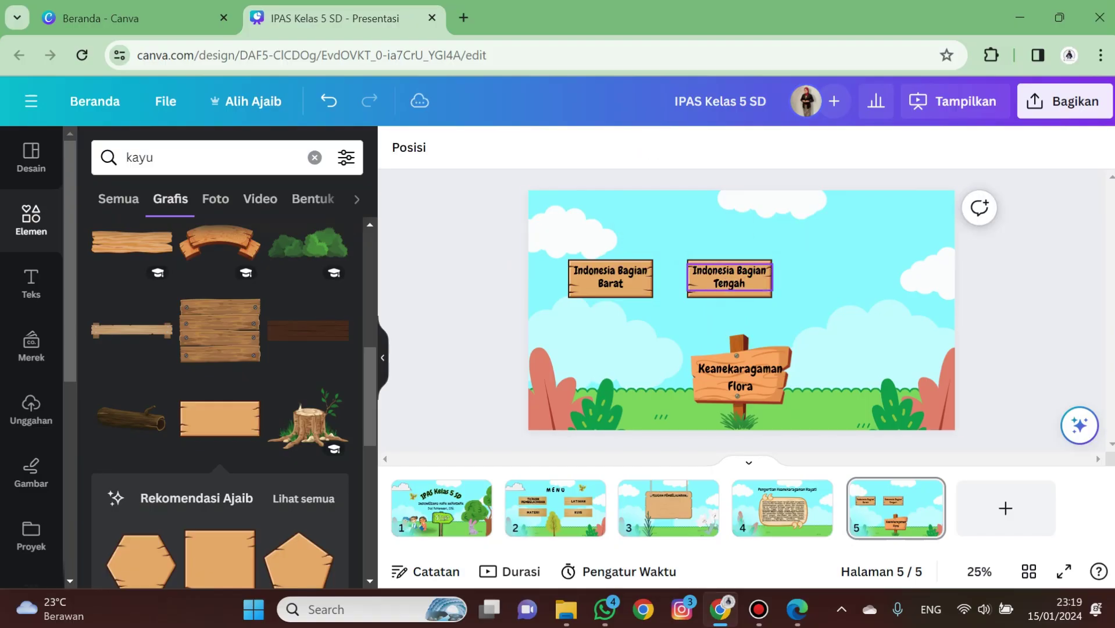
Duplicate the "Indonesia Bagian Tengah" board with its text and place the copy as the third board in the row
key("ctrl+d")
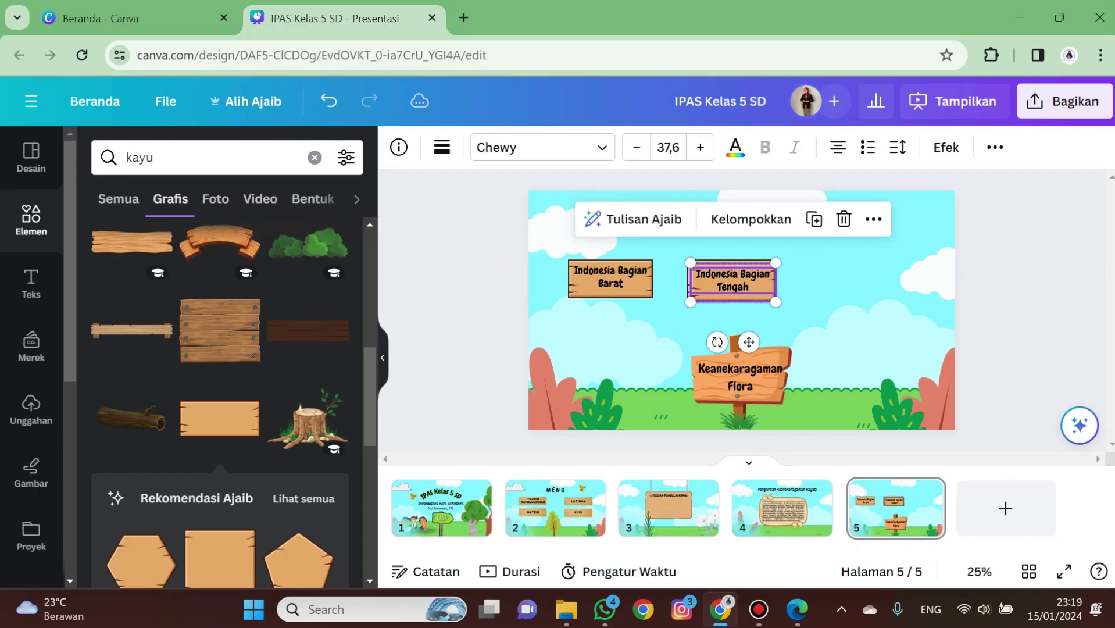
left_click_drag(735, 282, 858, 279)
key("Escape")
Change the third board's text to "Indonesia Bagian Timur"
left_click(857, 278)
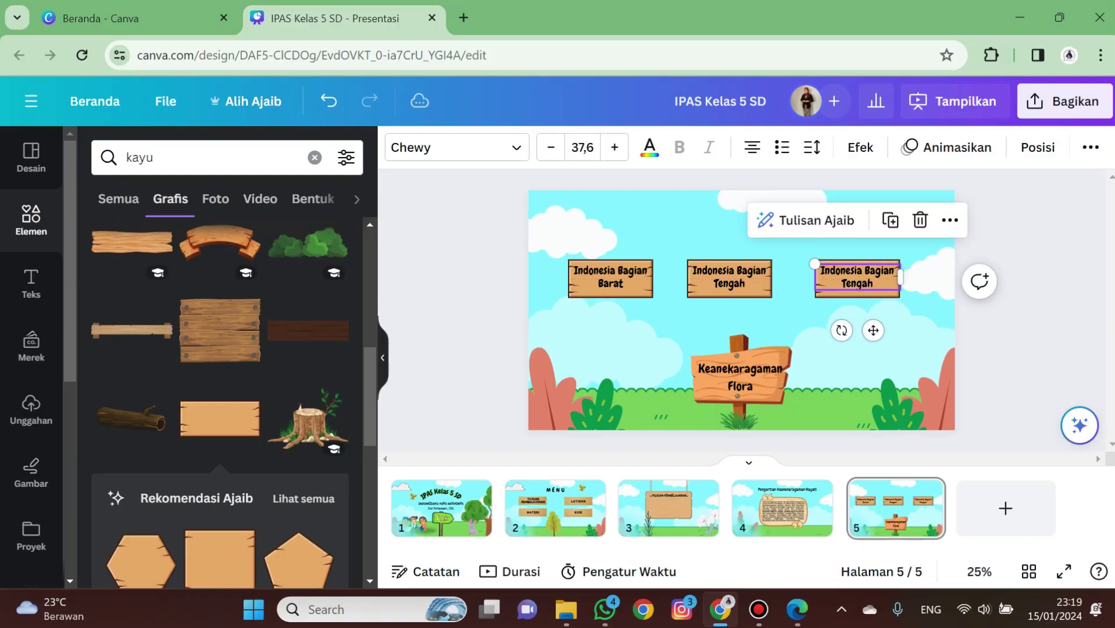
left_click(857, 279)
left_click(873, 283)
key("BackSpace")
key("BackSpace")
key("BackSpace")
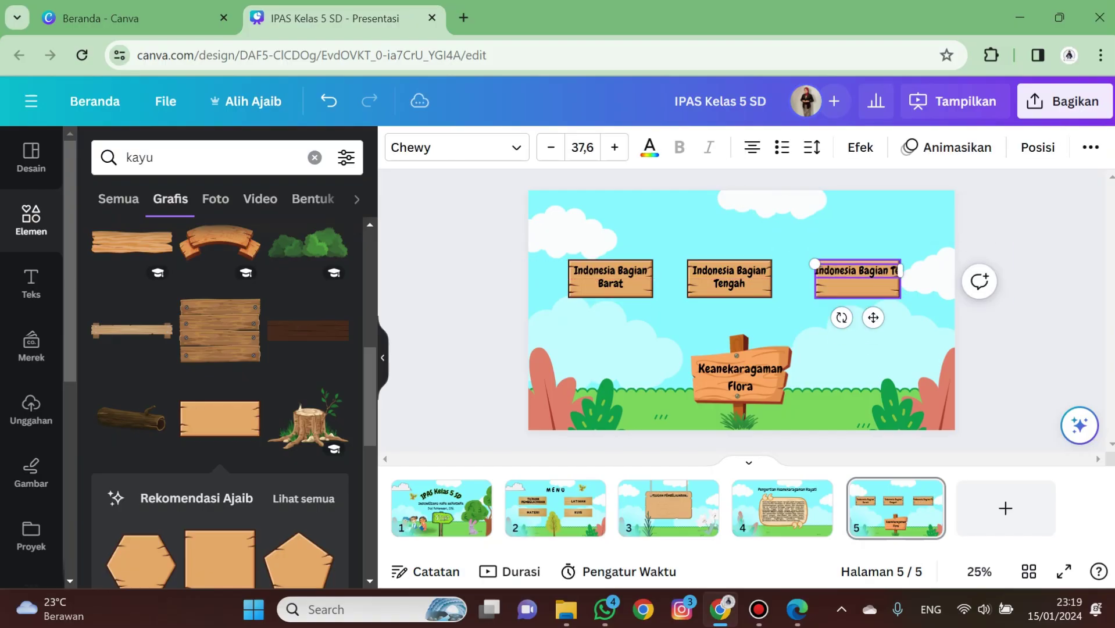
key("BackSpace")
type("imur")
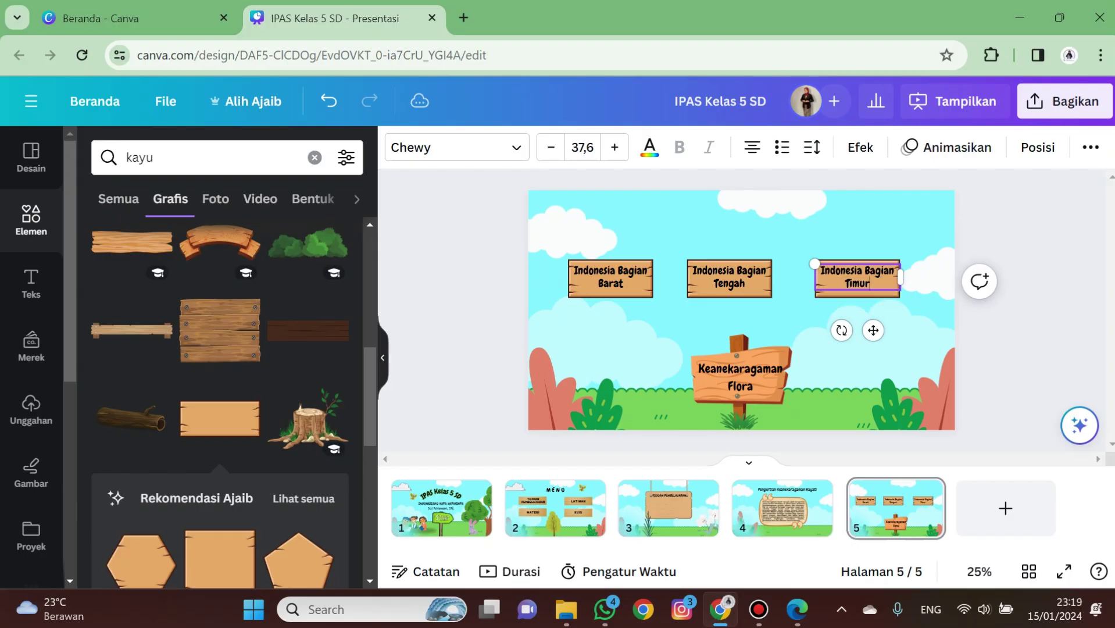
key("Escape")
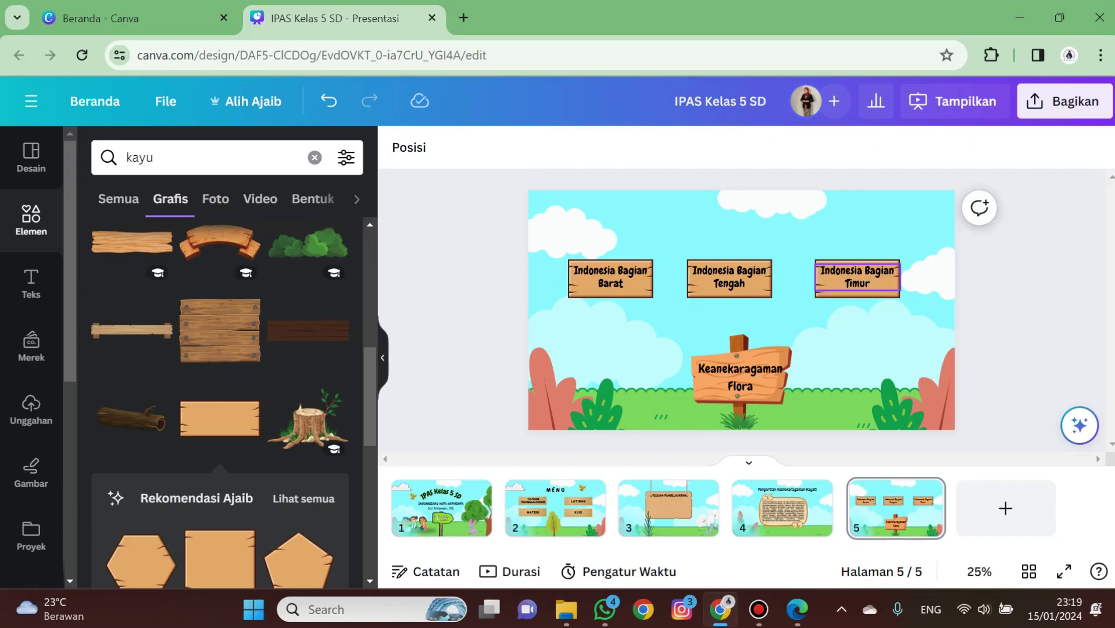
Select all three wooden boards with their texts and move them together slightly up and to the right
left_click(857, 277)
left_click(857, 294, "shift")
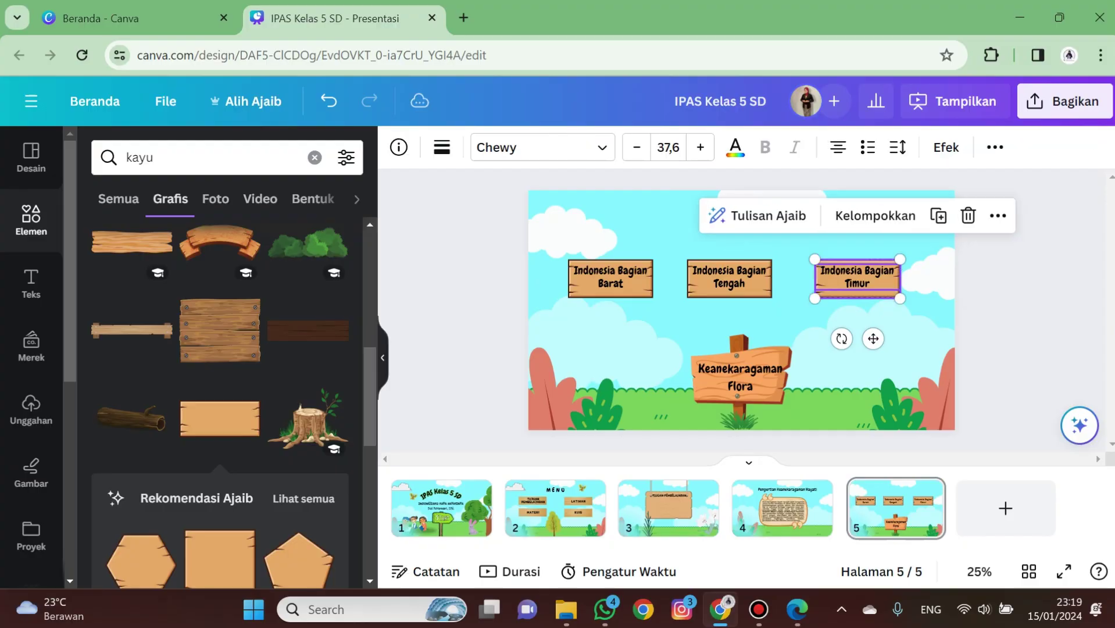
left_click(729, 277, "shift")
left_click(730, 294, "shift")
left_click(611, 277, "shift")
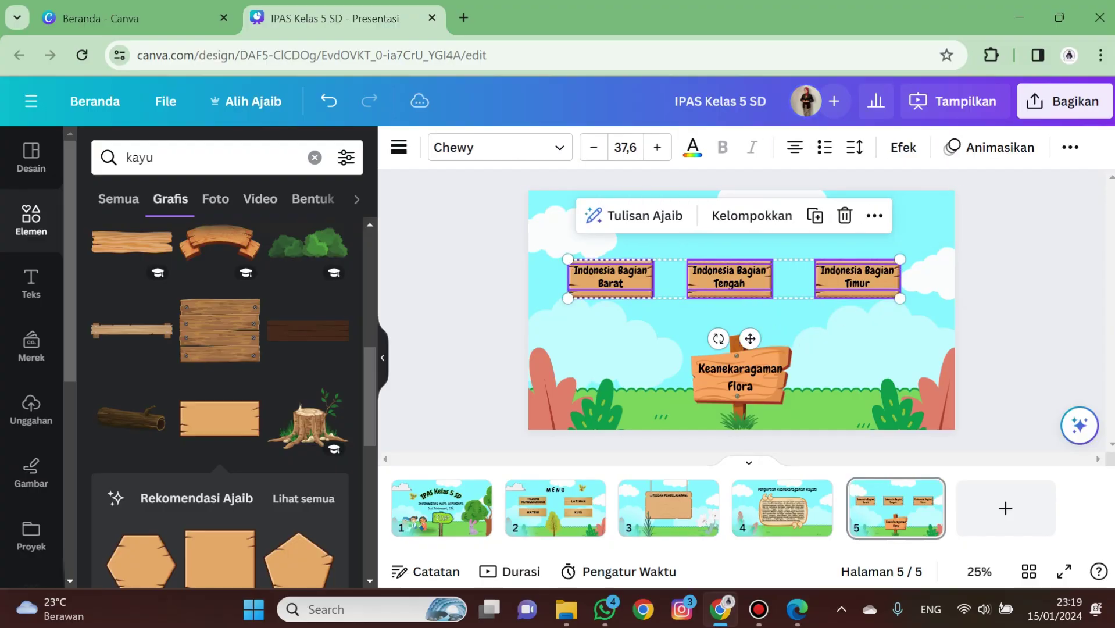
left_click(611, 294, "shift")
left_click_drag(611, 294, 617, 273)
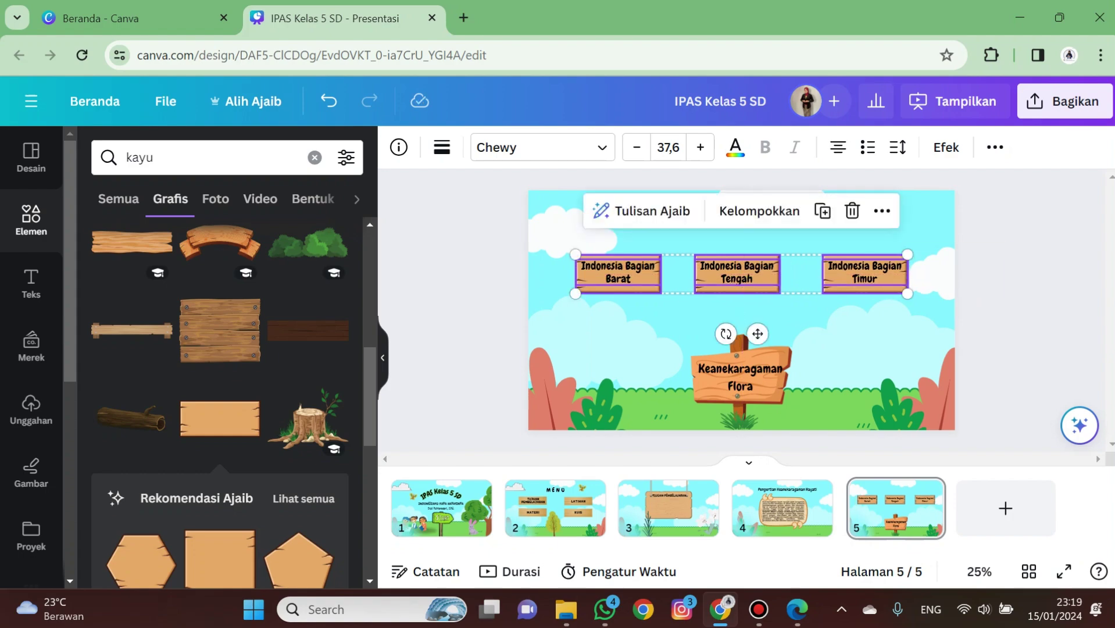
left_click(1022, 262)
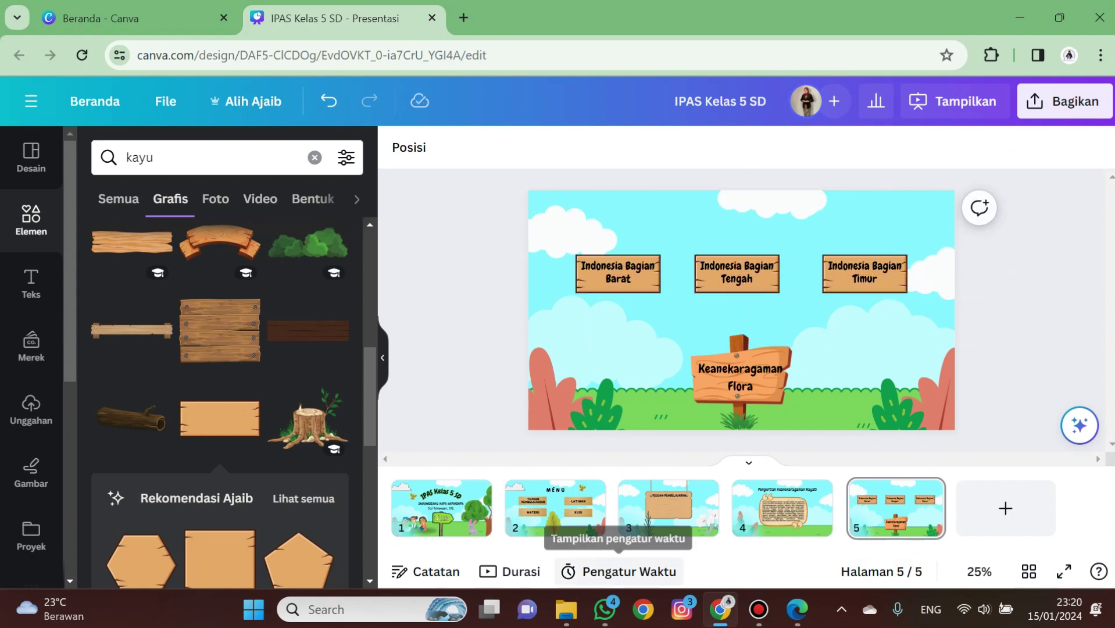
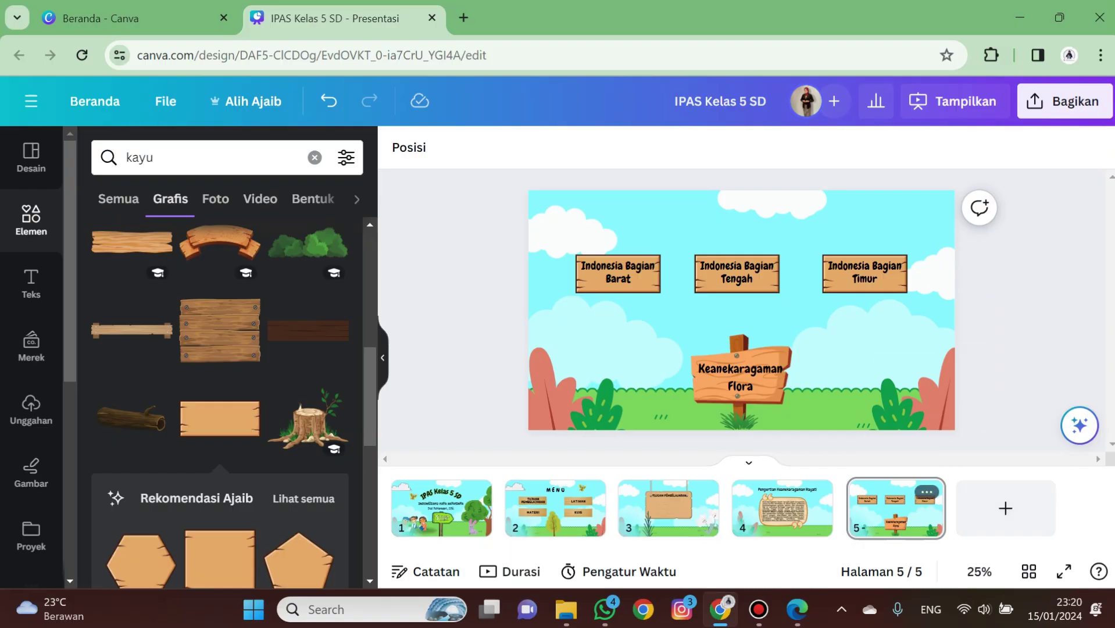
Add page 6 and apply a page layout from the "Blue and Green Cute Illustrative Shape..." template to it
left_click(1005, 507)
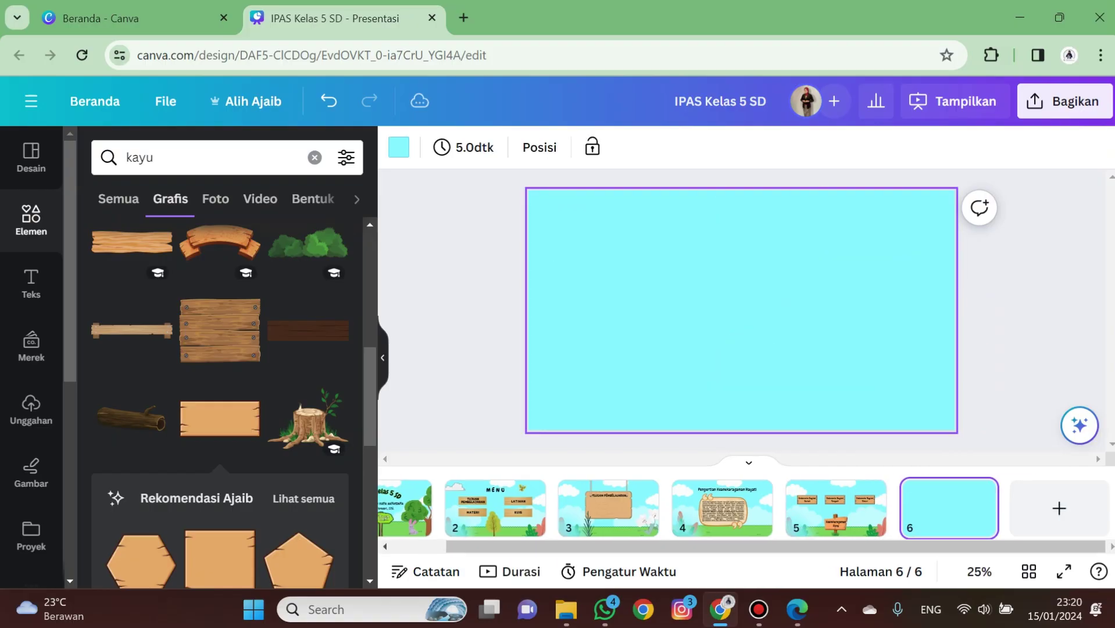
left_click(31, 157)
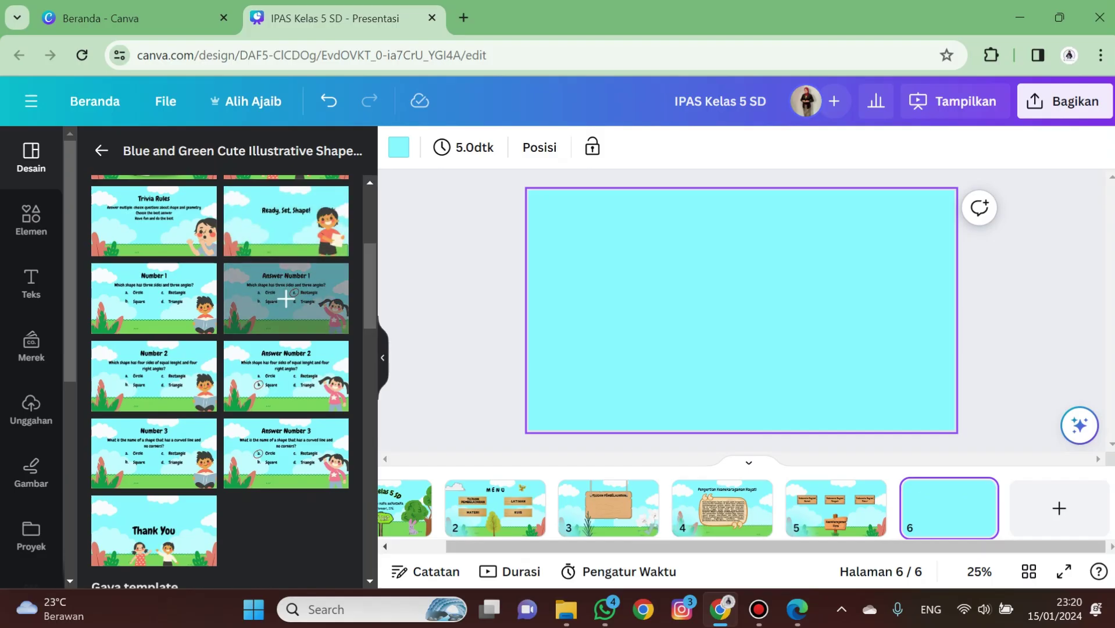
scroll(286, 396, "up", 2)
left_click(154, 391)
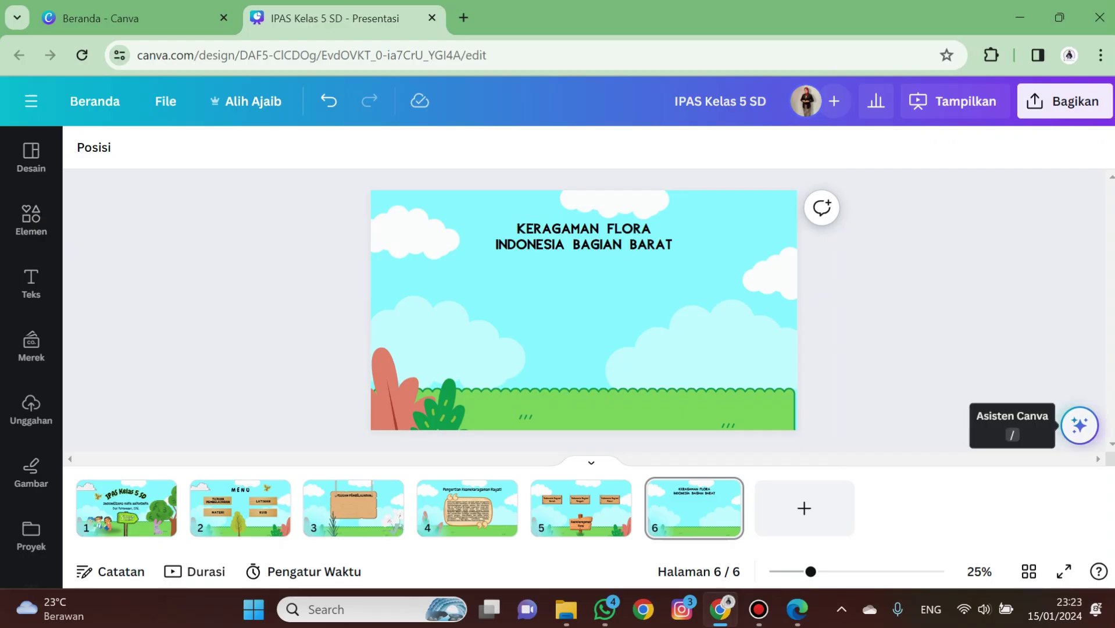
Generate page 6 text with Tulisan Ajaib from a prompt beginning "apa saja keragaman flora di indonesia", asking about the western region
left_click(1080, 425)
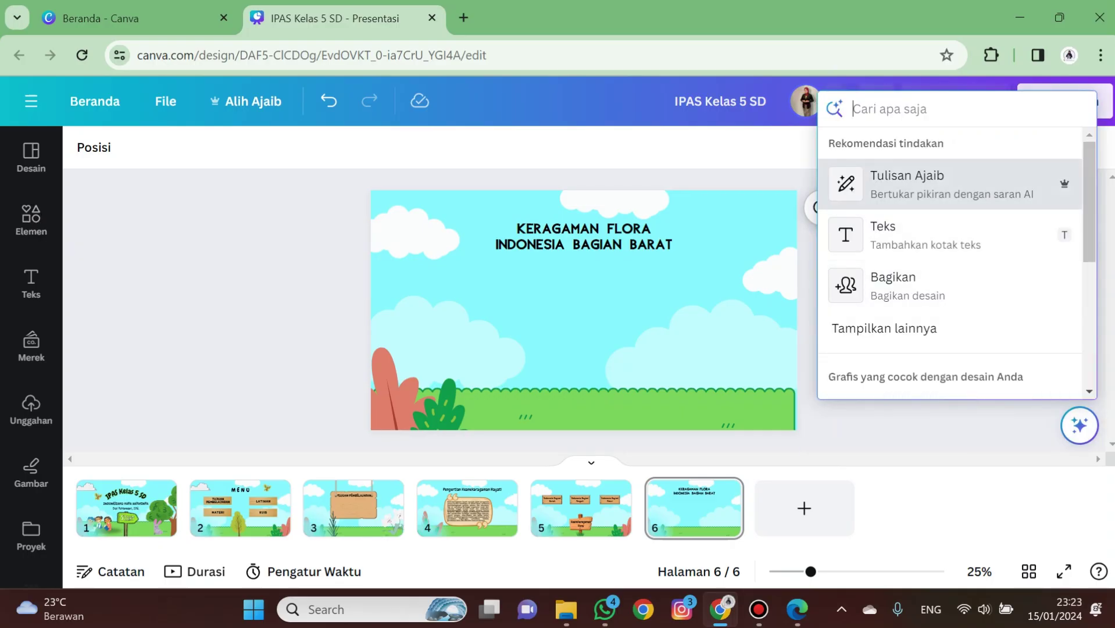
left_click(950, 185)
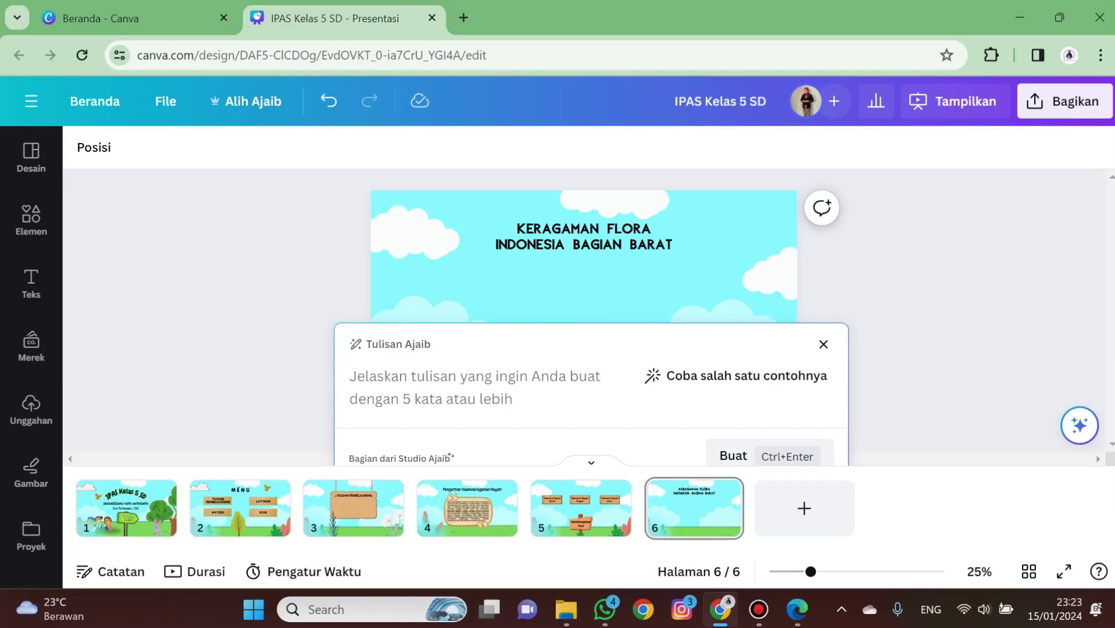
type("apa saja kerag")
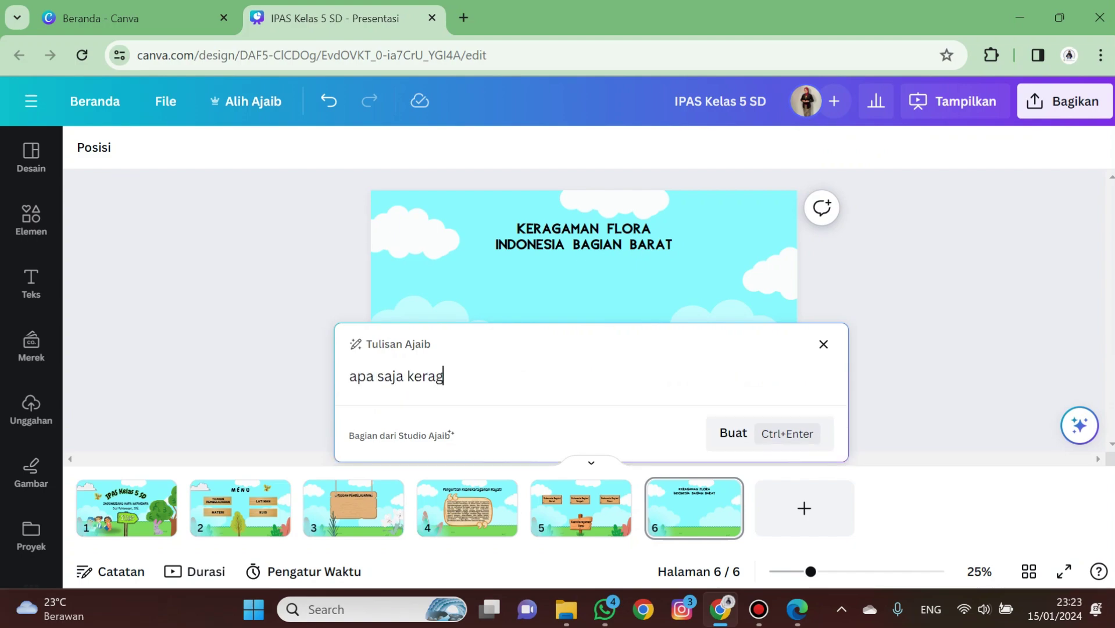
type("amana")
key("BackSpace")
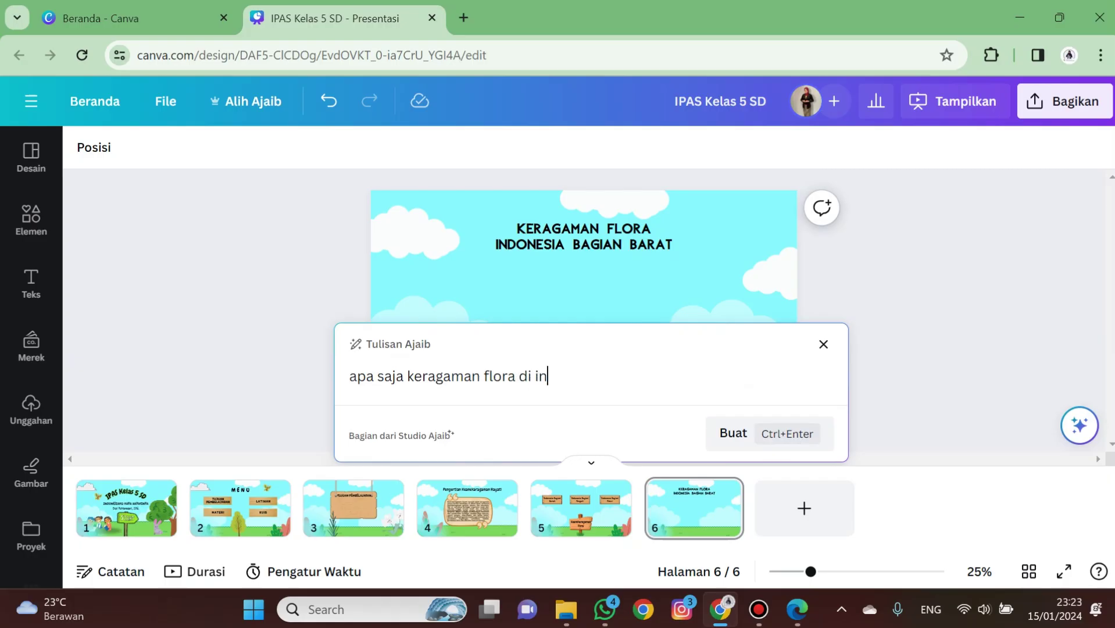
type("flora di indonesia bagu")
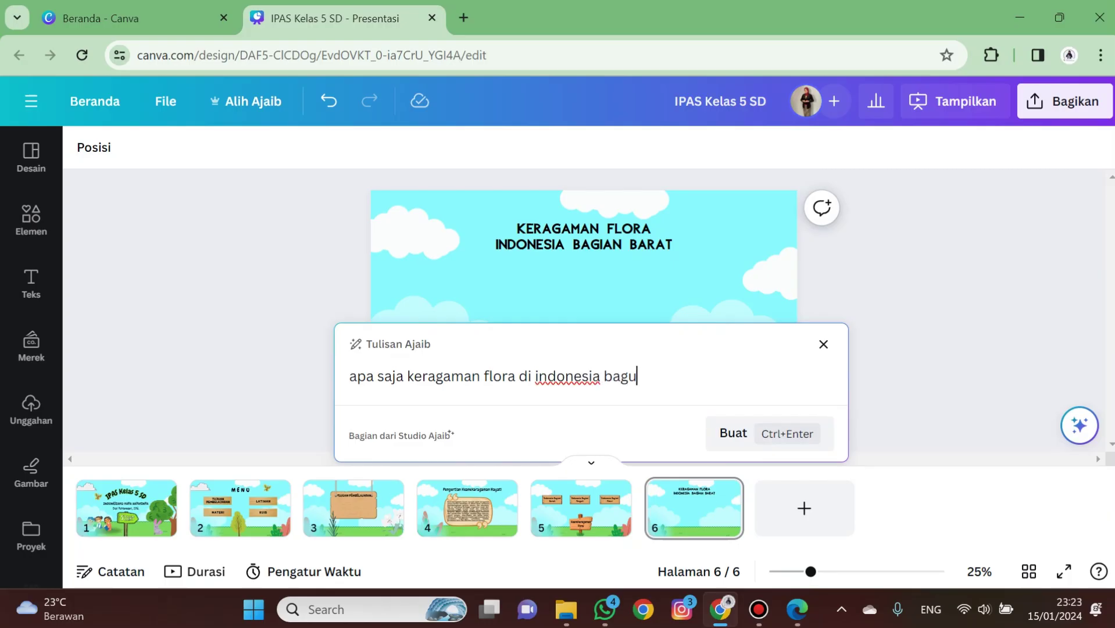
type("an")
key("ctrl+Return")
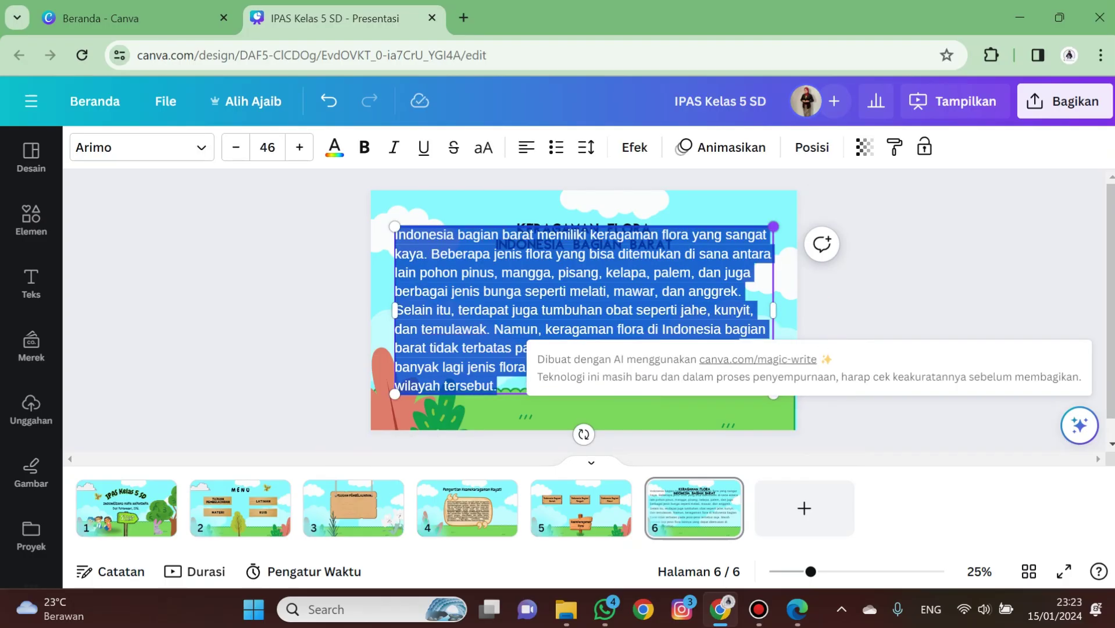
Shrink the generated paragraph on page 6 to font size 23,1, widen its text box, and center it below the heading
left_click_drag(773, 226, 688, 264)
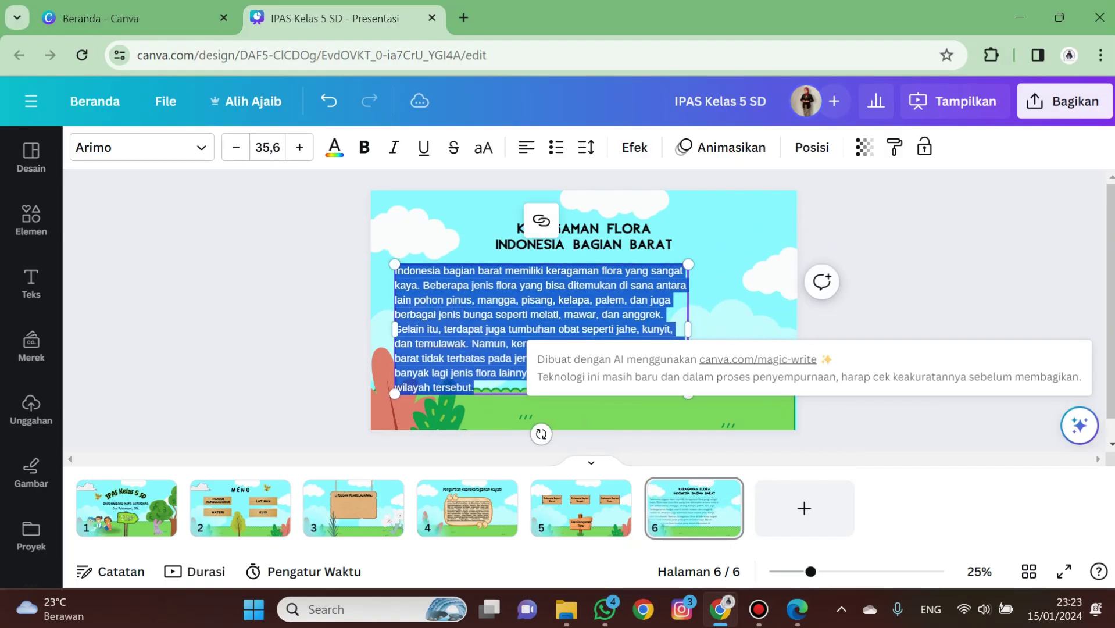
left_click_drag(541, 329, 606, 328)
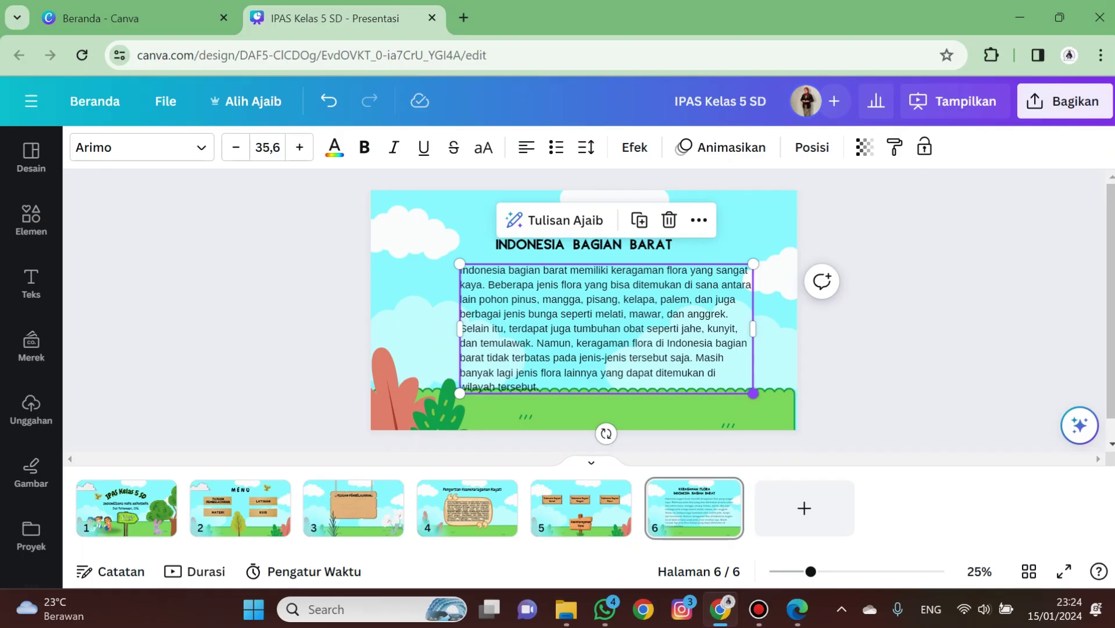
left_click_drag(753, 394, 708, 373)
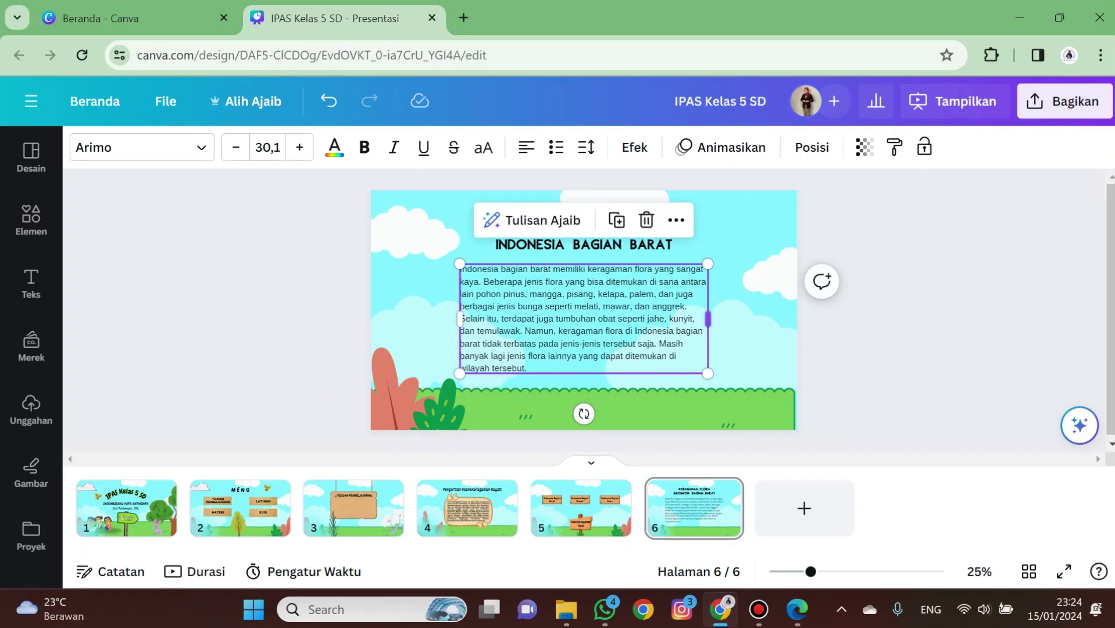
left_click_drag(708, 318, 742, 314)
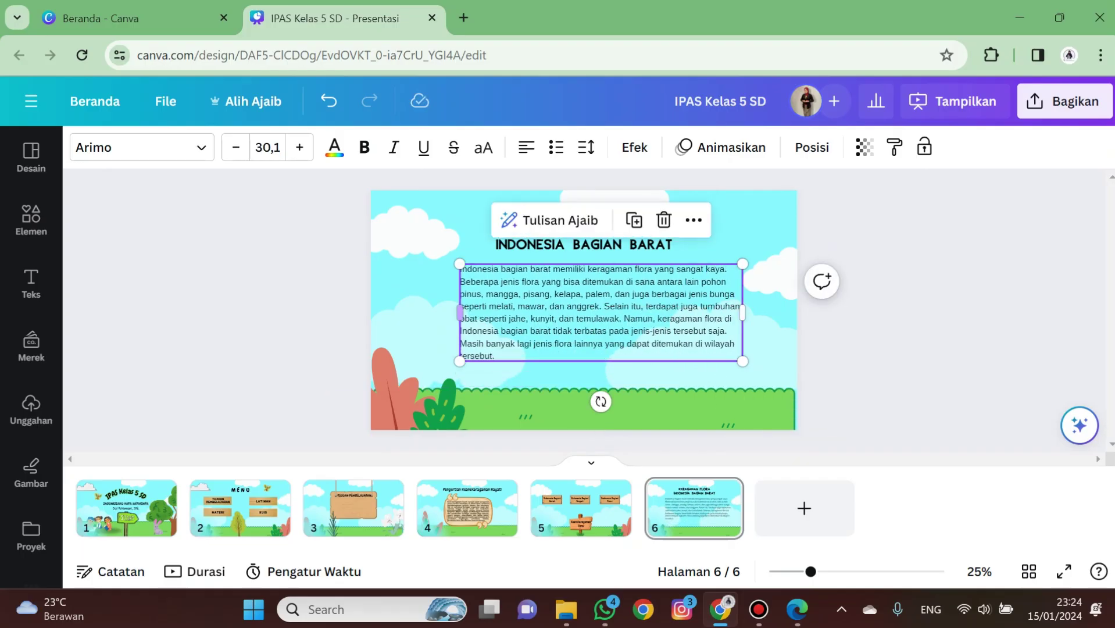
left_click_drag(460, 313, 427, 306)
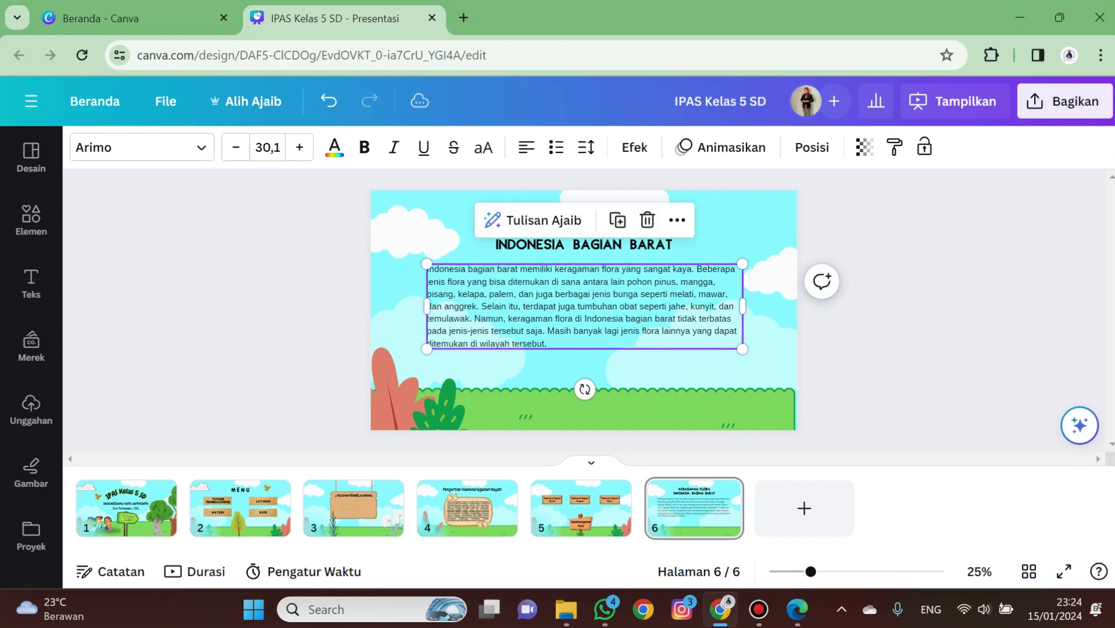
left_click_drag(742, 349, 670, 329)
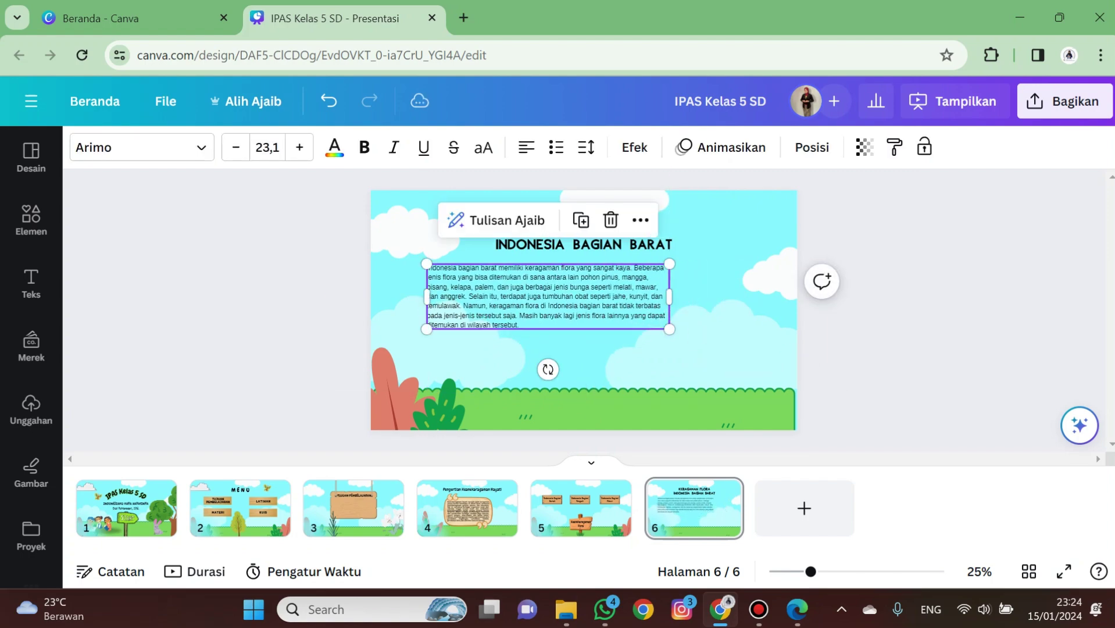
left_click_drag(558, 298, 595, 296)
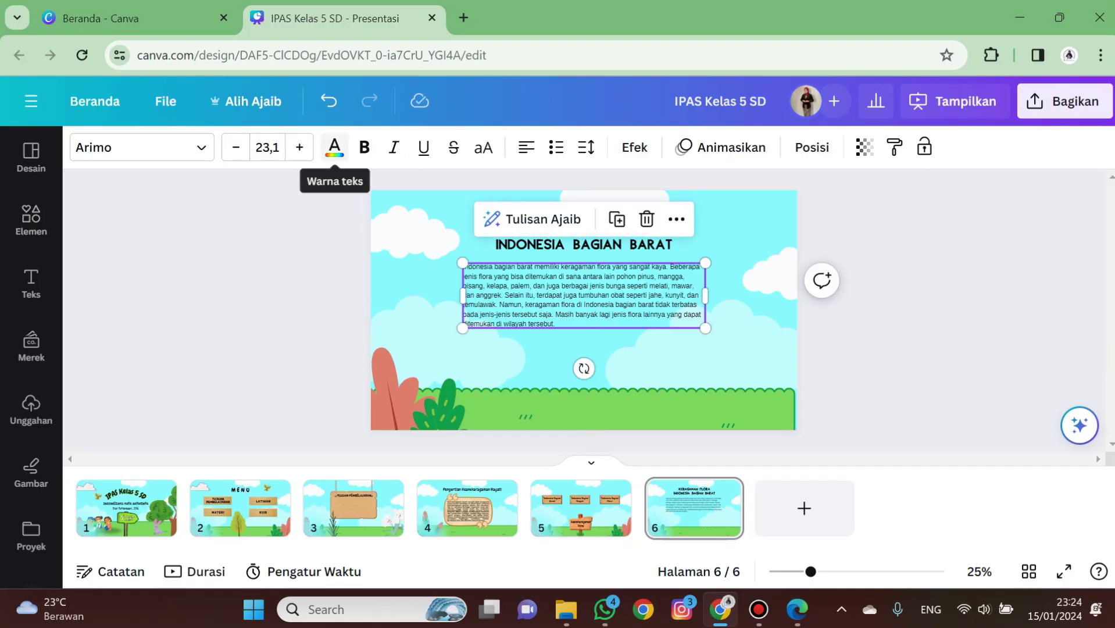
Make the page 6 paragraph bold and justify its alignment
left_click(365, 148)
left_click(326, 245)
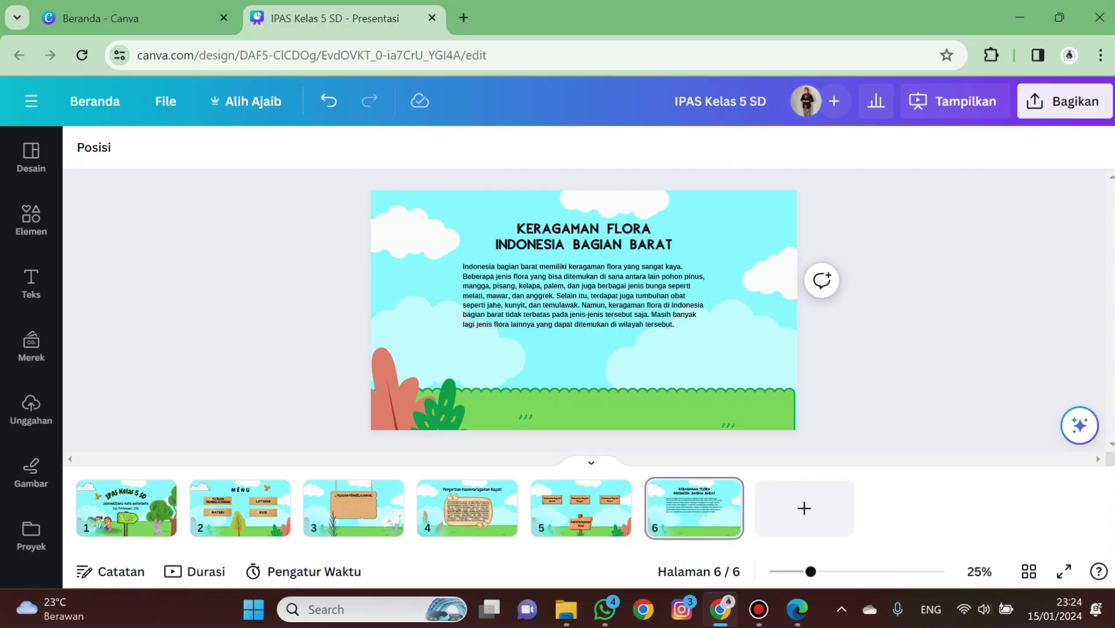
left_click(559, 296)
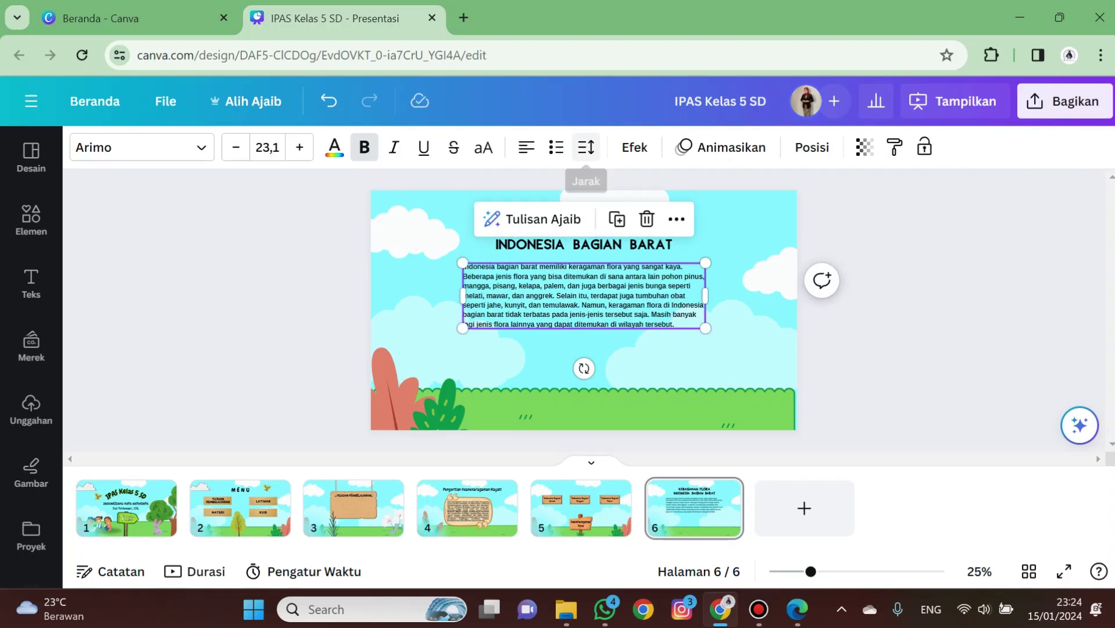
left_click(526, 148)
left_click(526, 147)
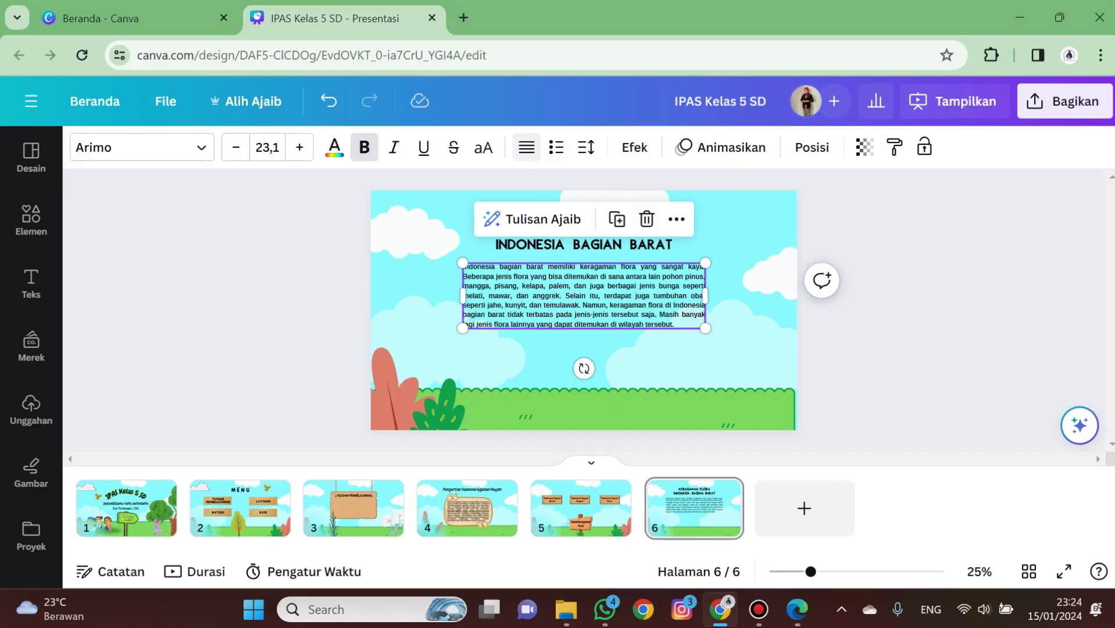
key("Escape")
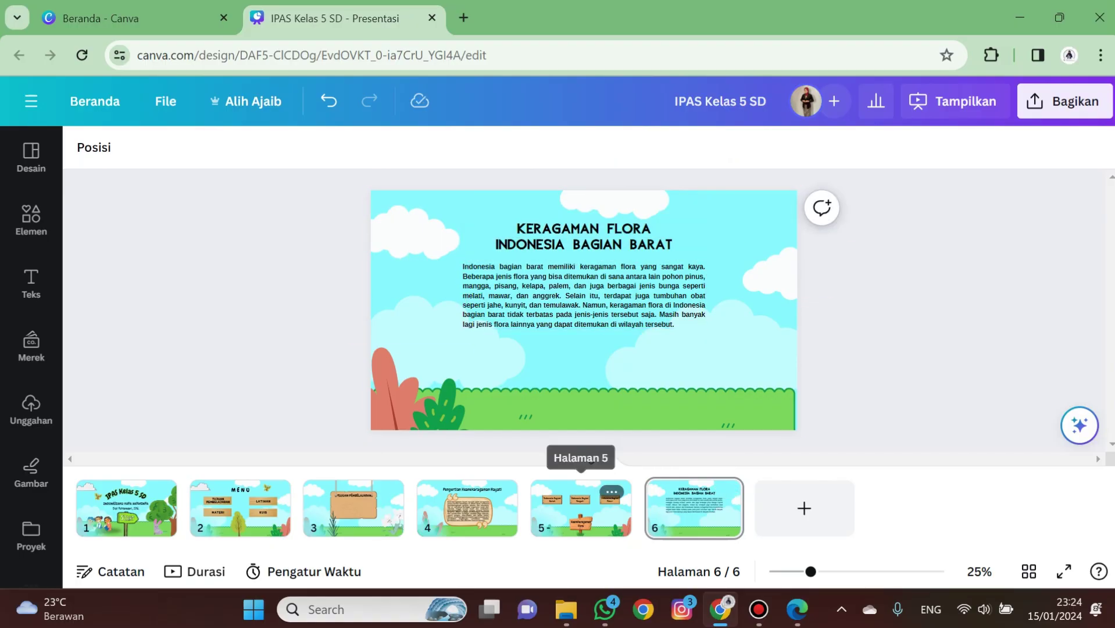
Duplicate page 5 with the wooden region boards and move the copy to the end as page 7
left_click(581, 508)
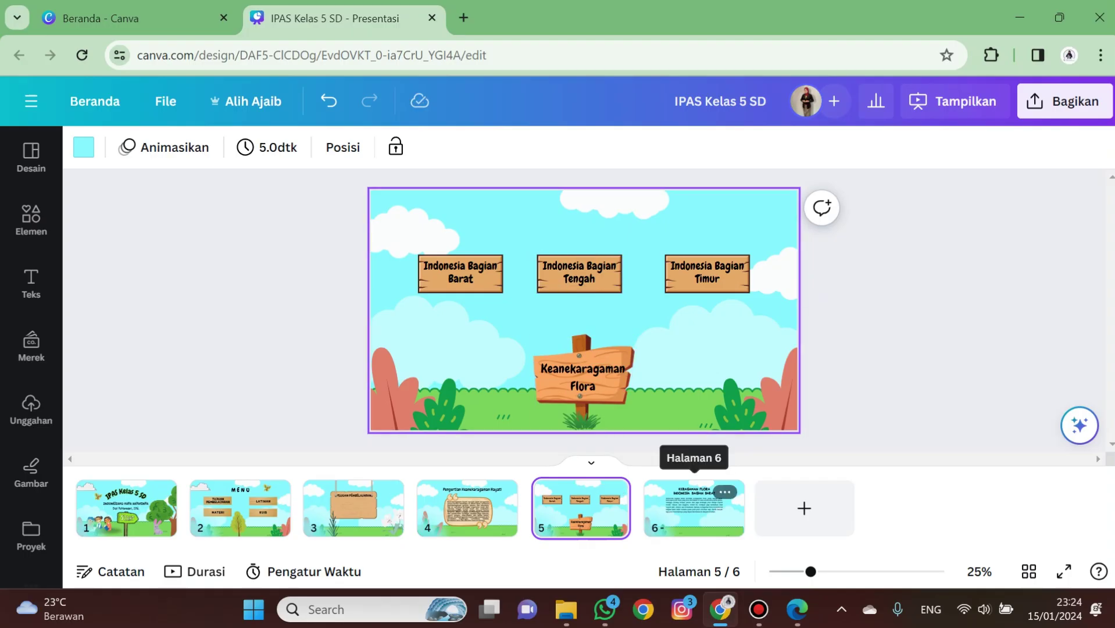
left_click(612, 492)
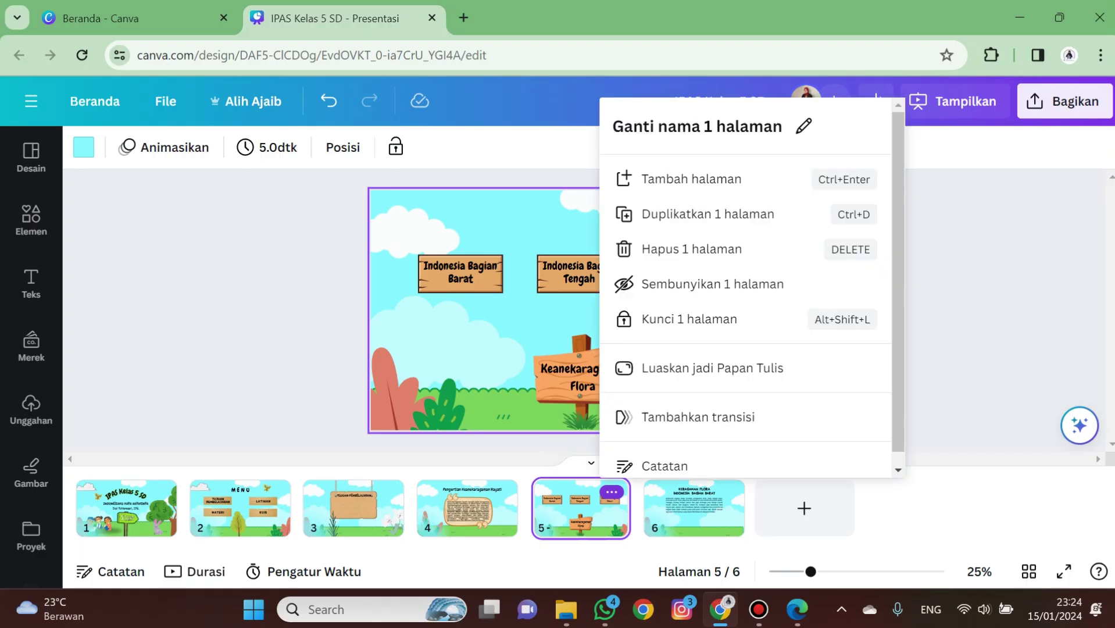
left_click(715, 214)
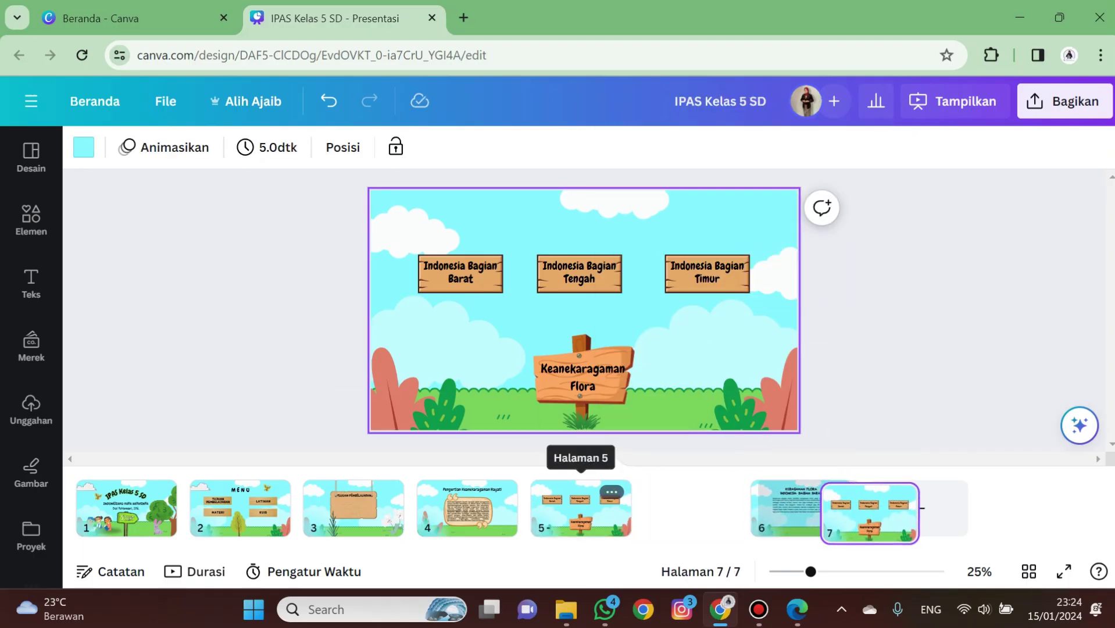
Change the signboard text on page 7 to "Keanekaragaman Fauna"
left_click(586, 369)
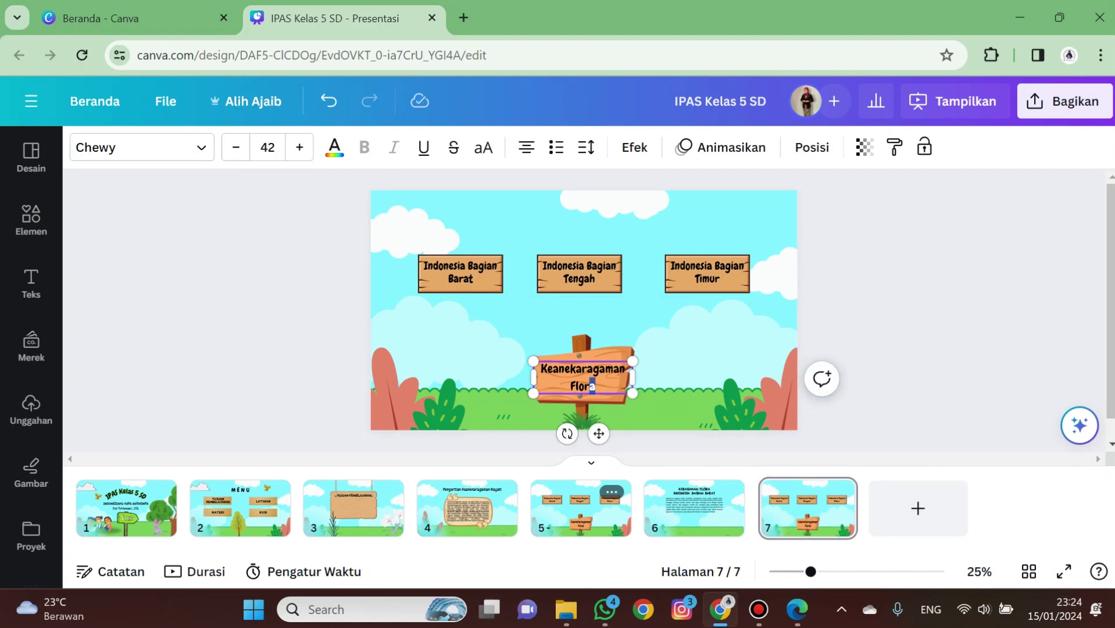
left_click_drag(592, 386, 571, 386)
type("Fauna")
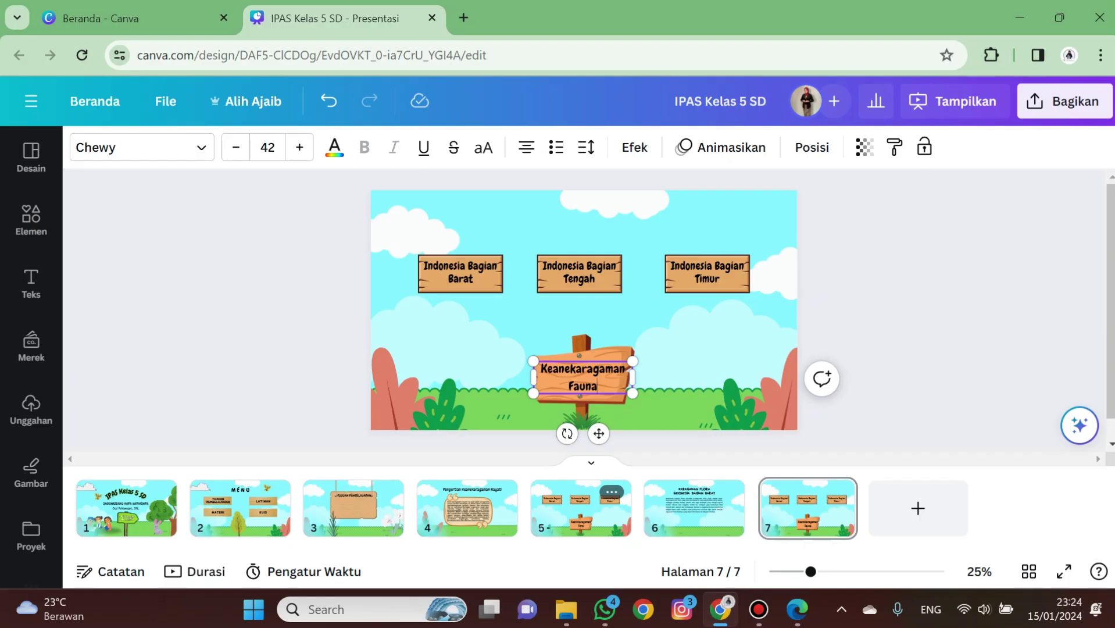
left_click(889, 356)
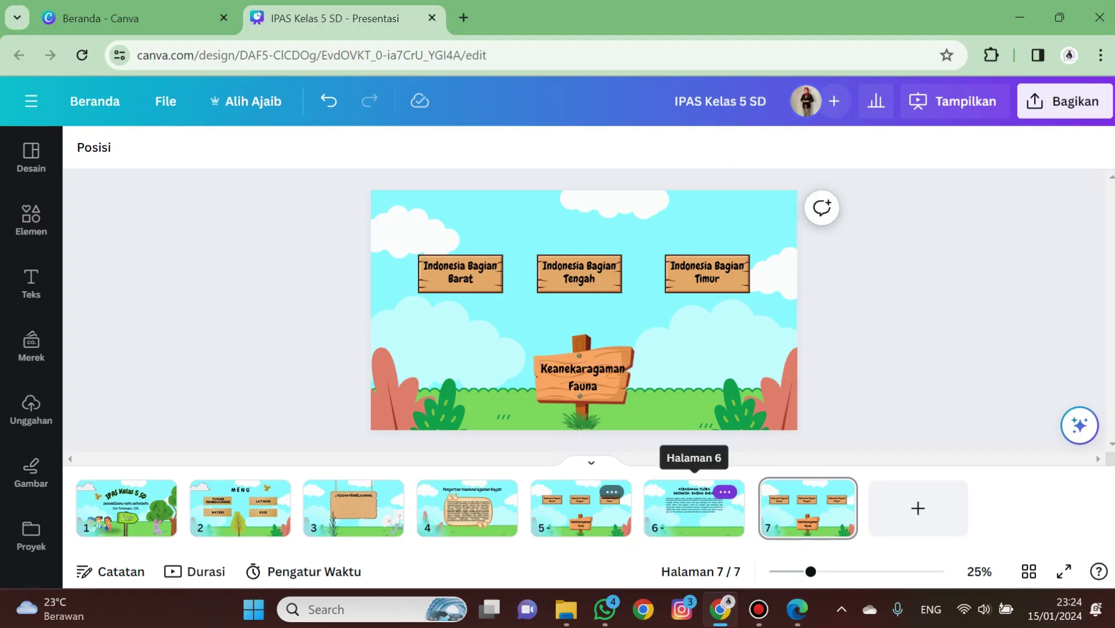
Duplicate page 6 and move the copy to the end as page 8
left_click(724, 492)
left_click(773, 215)
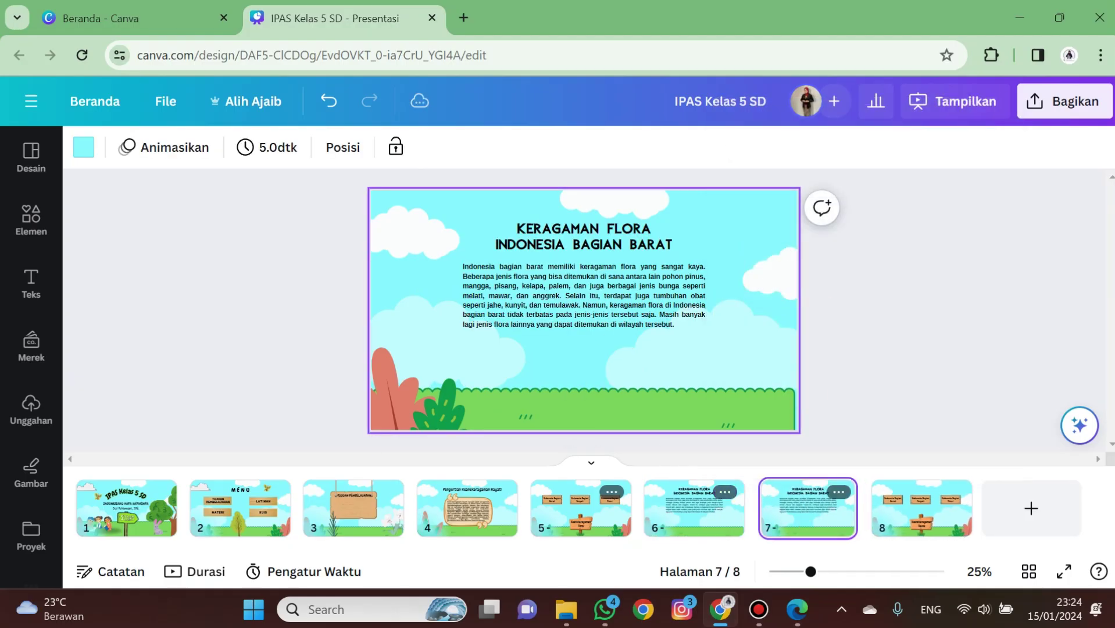
left_click_drag(808, 508, 922, 507)
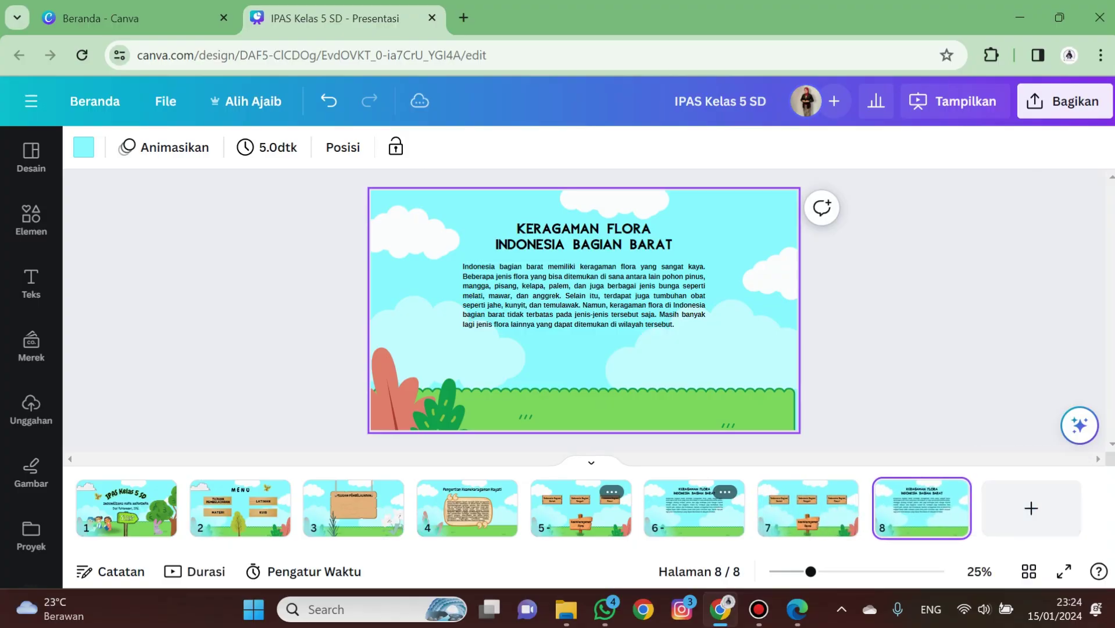
Delete the paragraph on page 8 and change its heading to "KERAGAMAN FAUNA INDONESIA BAGIAN BARAT"
left_click(605, 296)
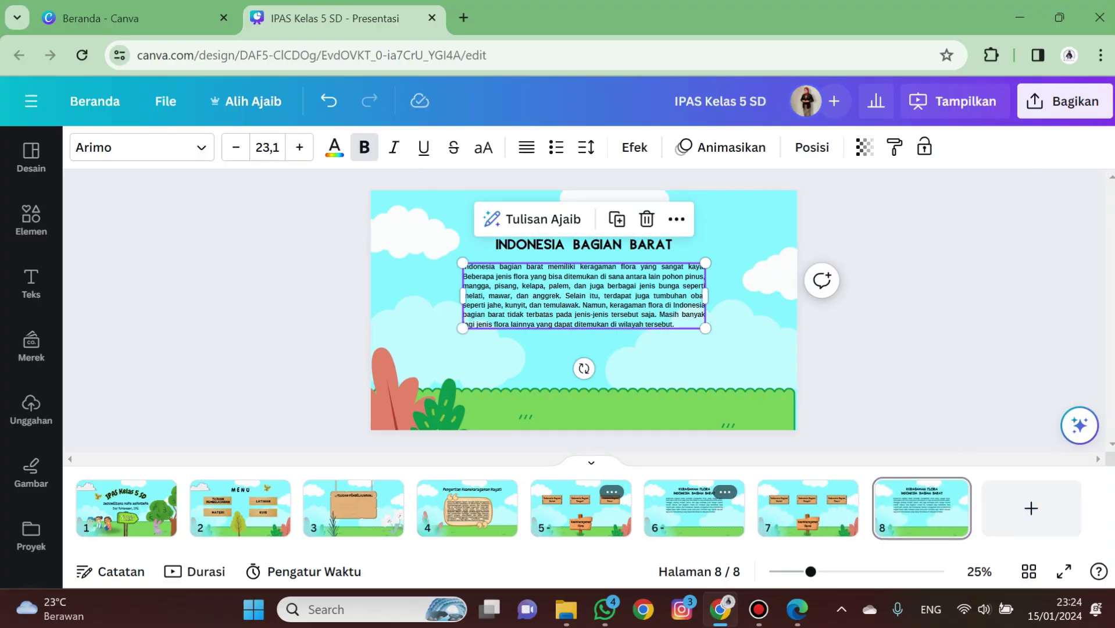
key("Delete")
double_click(622, 244)
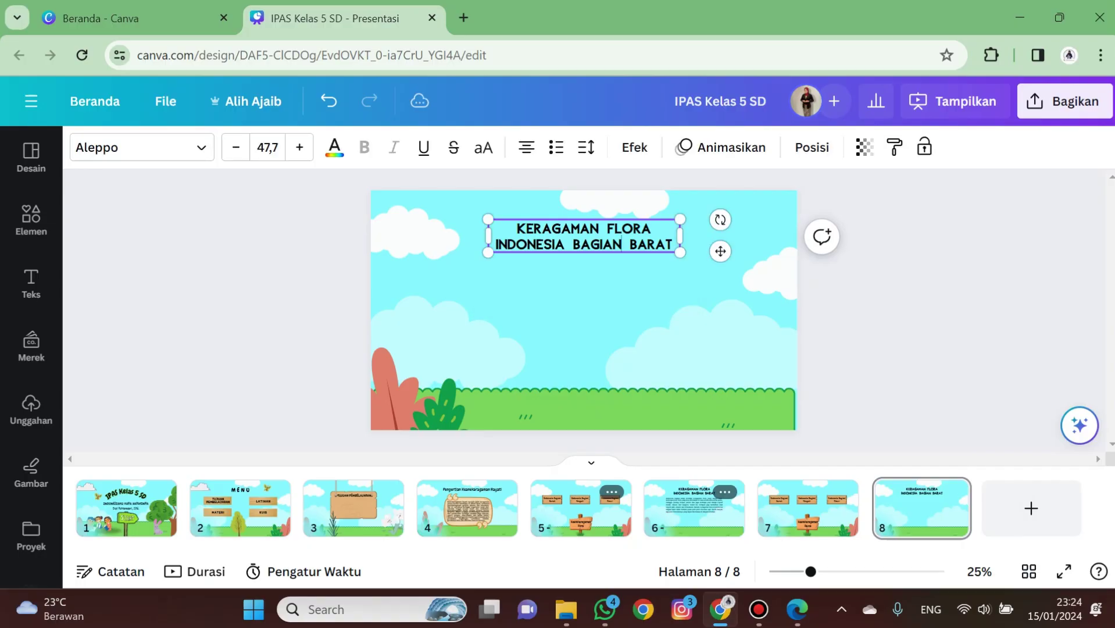
key("shift+Left")
key("shift+Left")
key("shift+Left")
type("AUNA")
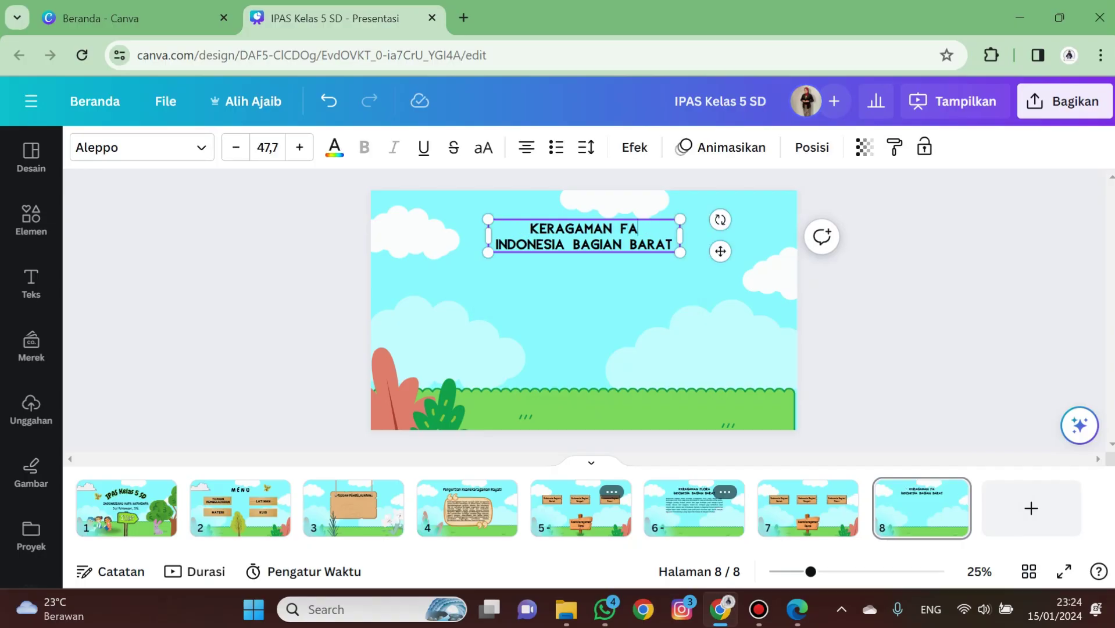
left_click(872, 314)
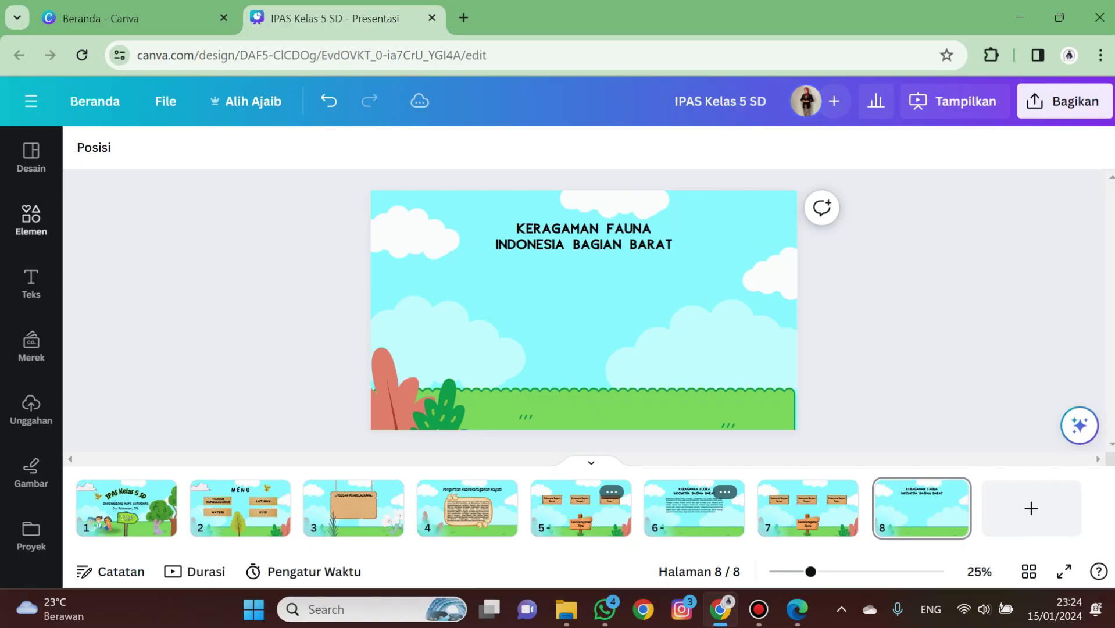
Search the elements for "harimau", add the standing tiger illustration to page 8, and place it above the grass near the plants
left_click(31, 220)
left_click(226, 158)
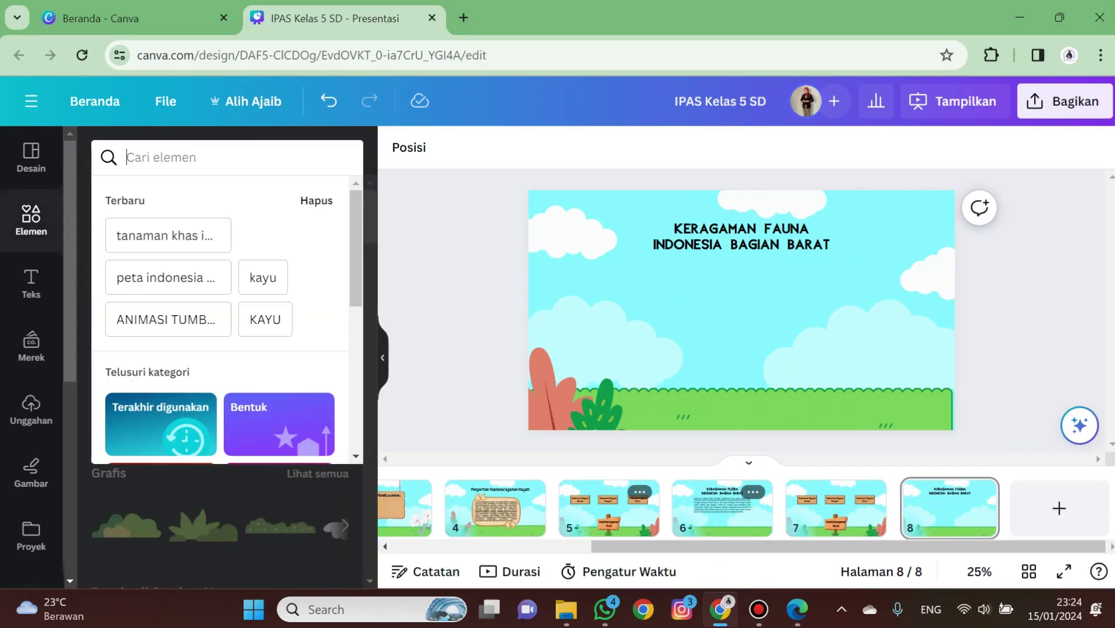
type("harimau")
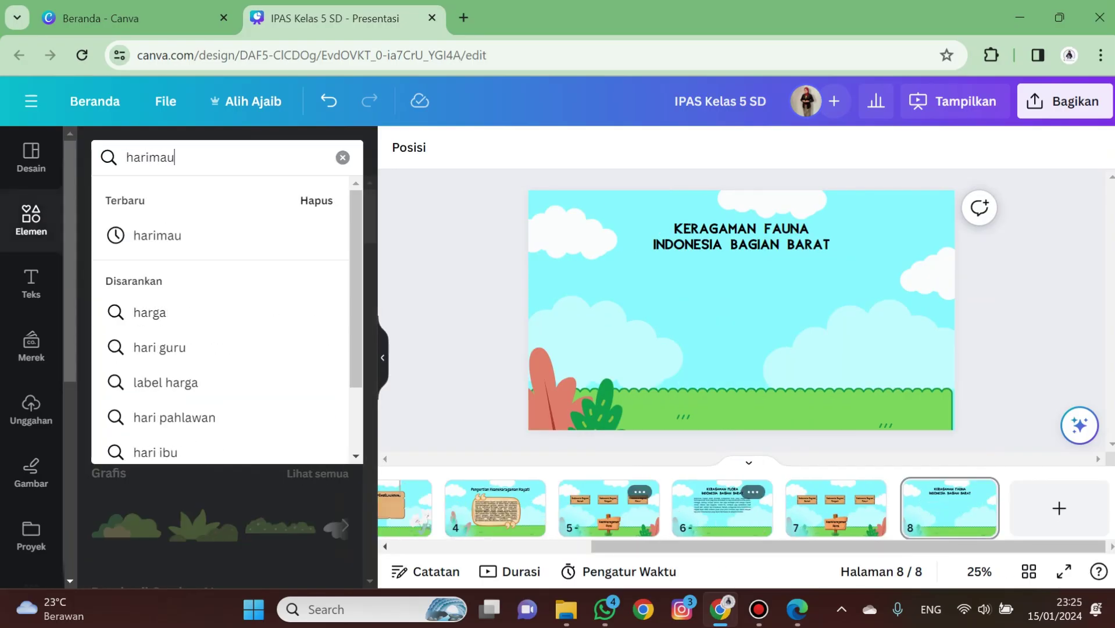
key("Return")
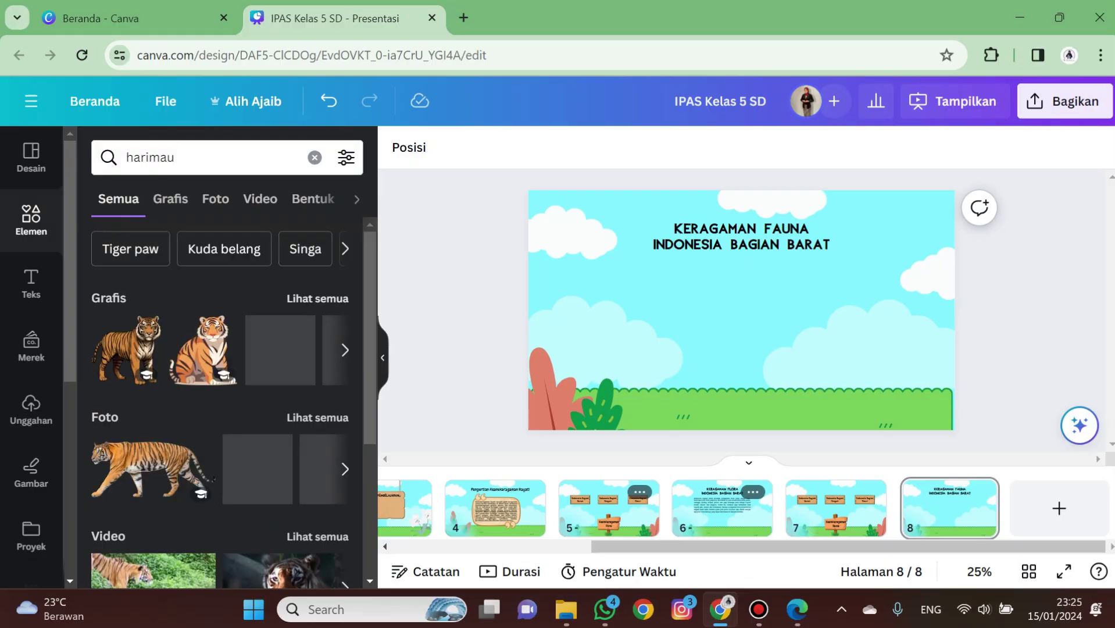
scroll(279, 349, "down", 2)
scroll(279, 349, "up", 2)
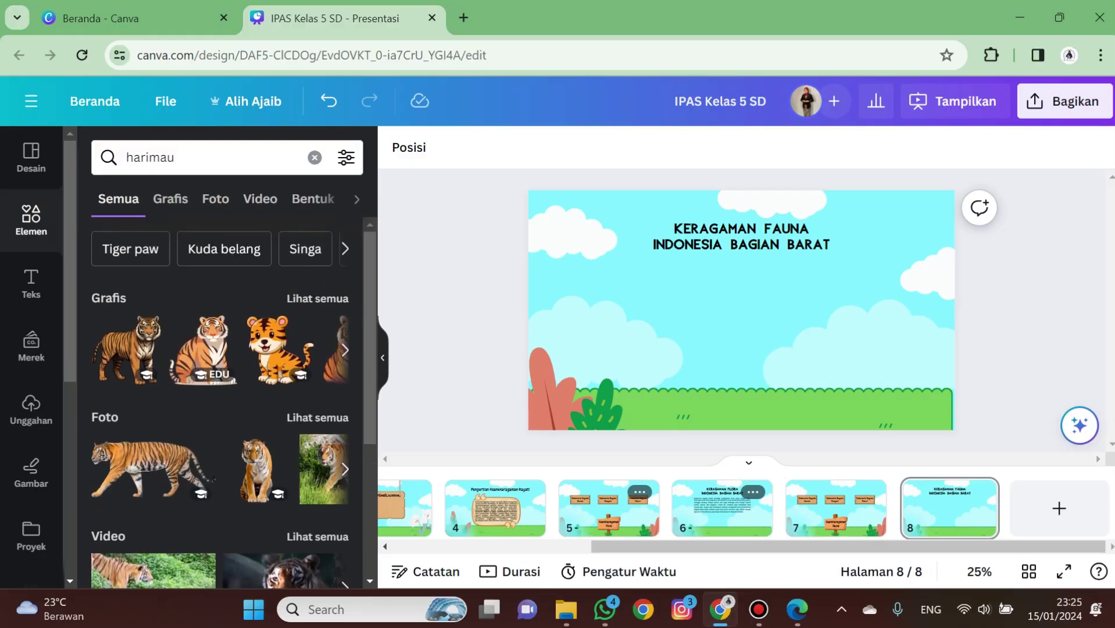
left_click(147, 330)
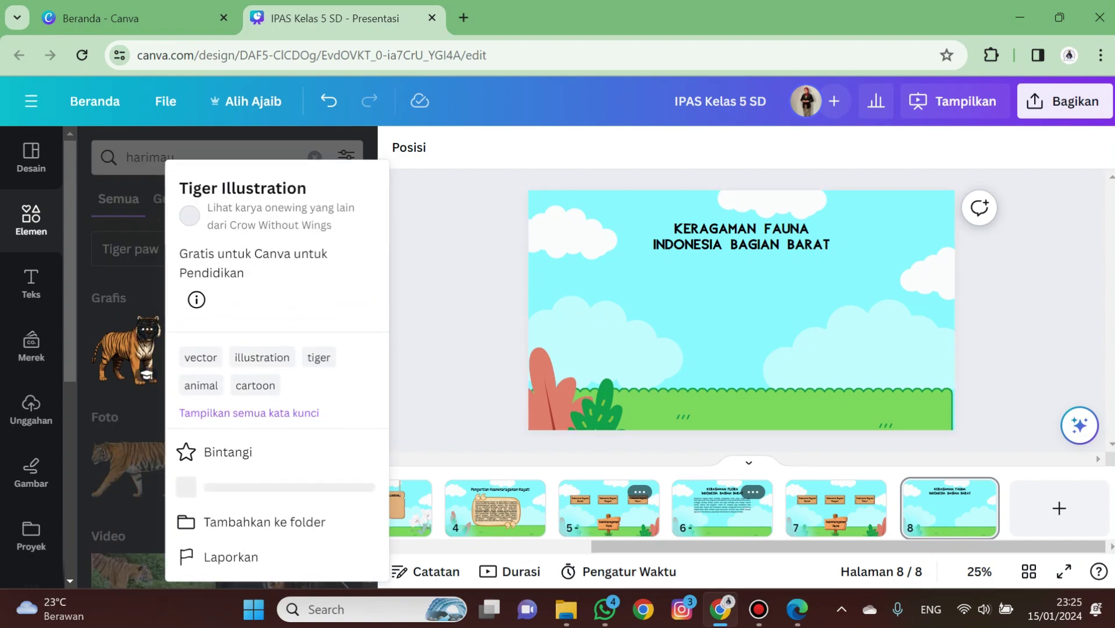
left_click(125, 351)
left_click(125, 352)
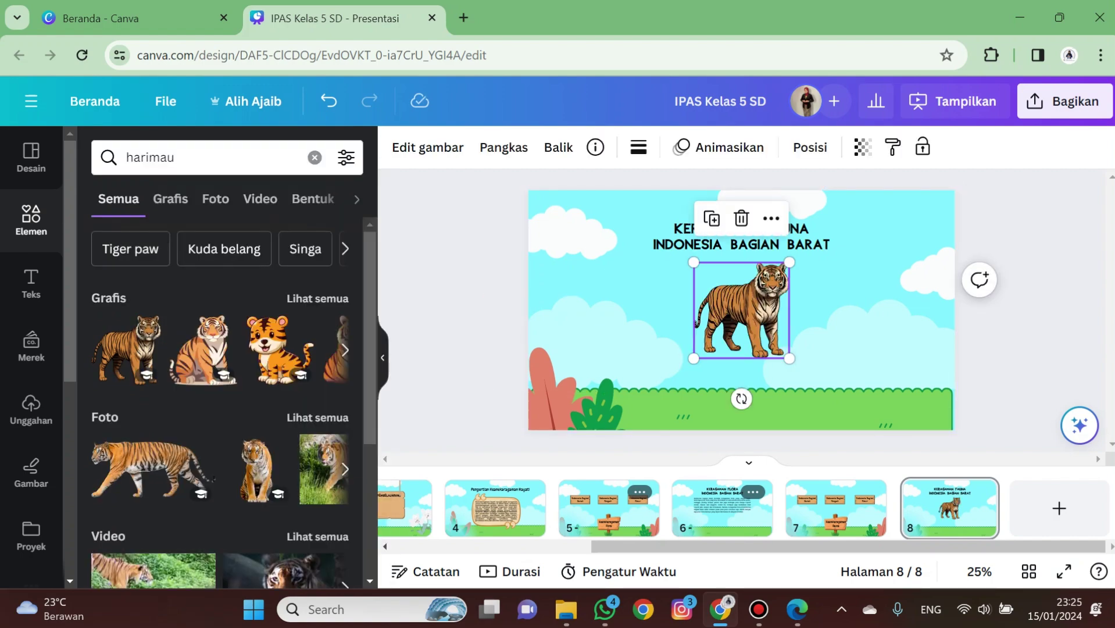
left_click_drag(742, 314, 635, 339)
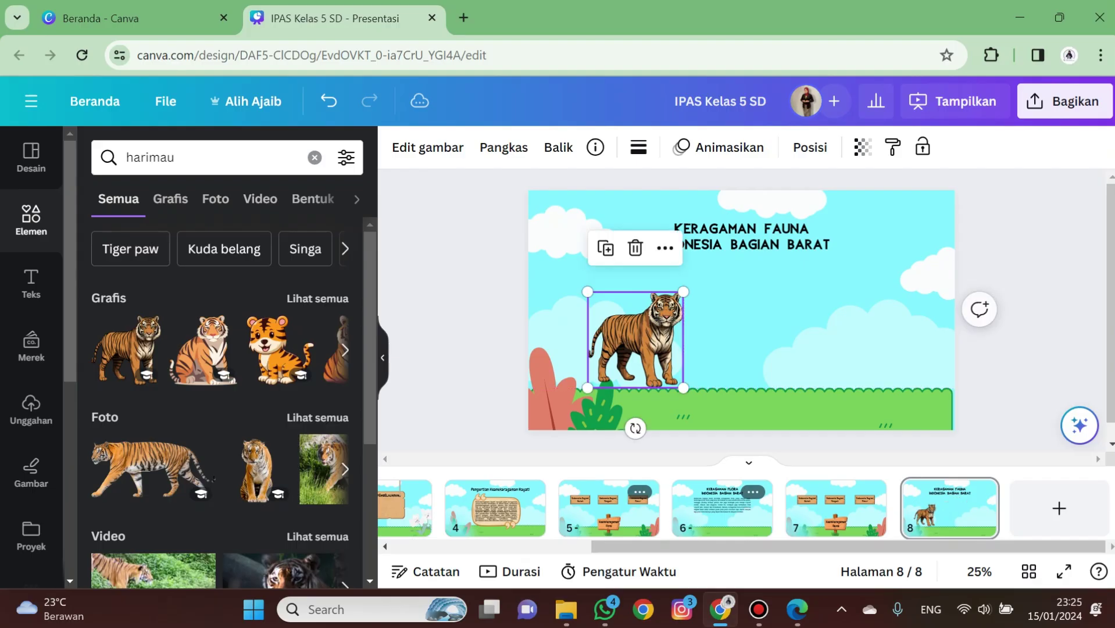
Search the elements for "elang", add the white-headed eagle graphic, shrink it to about the tiger's size, and place it beside the tiger
left_click_drag(179, 157, 124, 157)
type("elang")
key("Return")
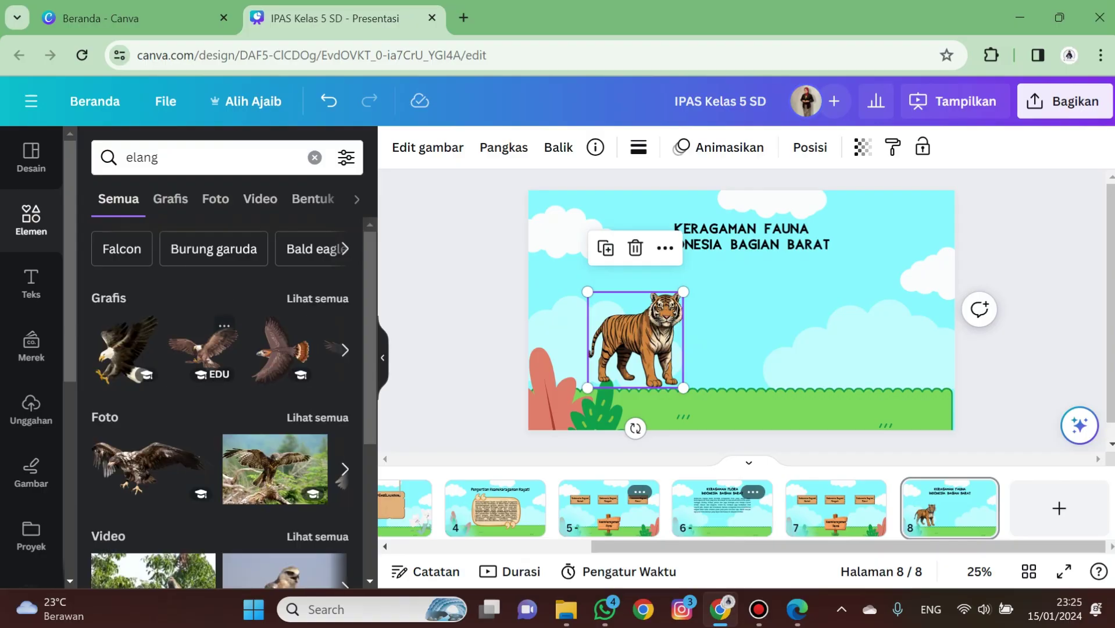
left_click(125, 348)
left_click_drag(721, 319, 767, 319)
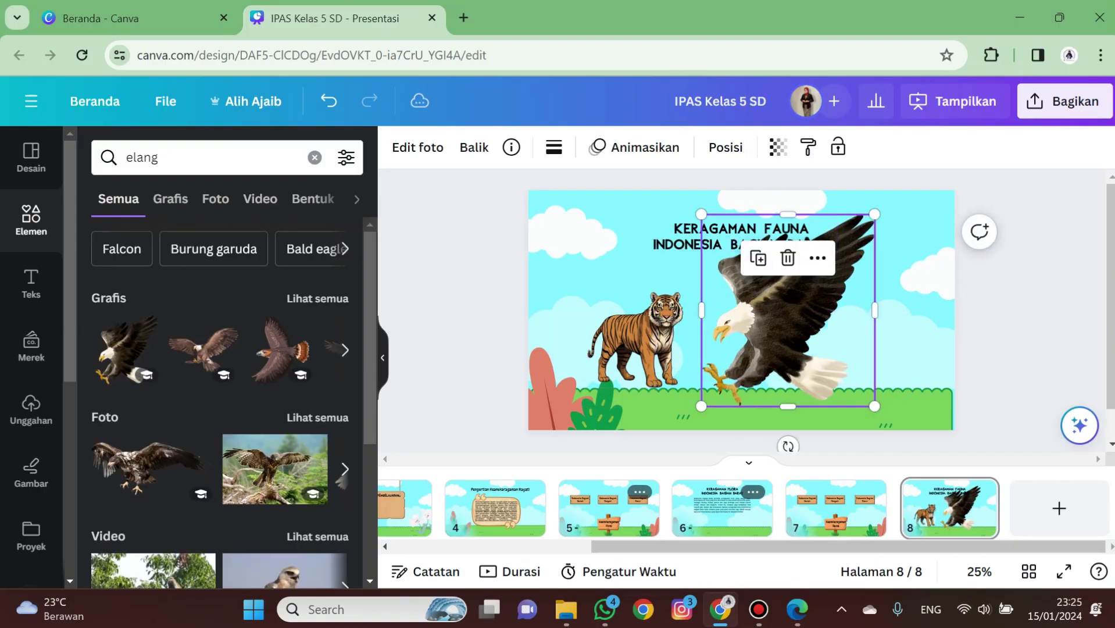
left_click_drag(702, 215, 772, 292)
left_click_drag(809, 340, 754, 323)
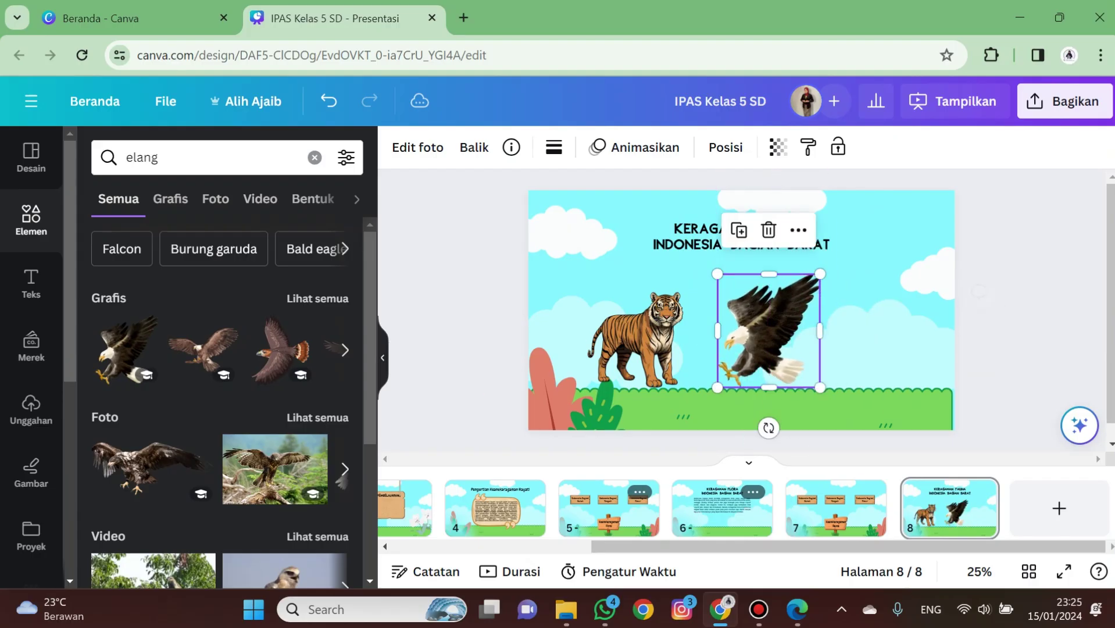
Add page 9 to the presentation and apply the template's "Ready, Set, Shape!" layout to it
left_click(453, 320)
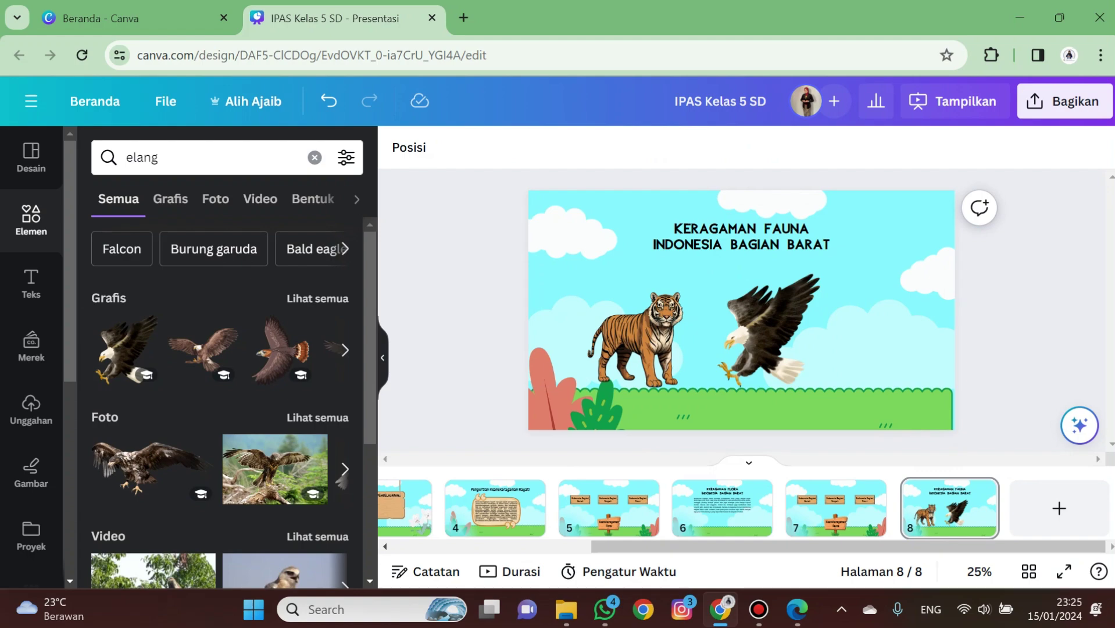
left_click(382, 357)
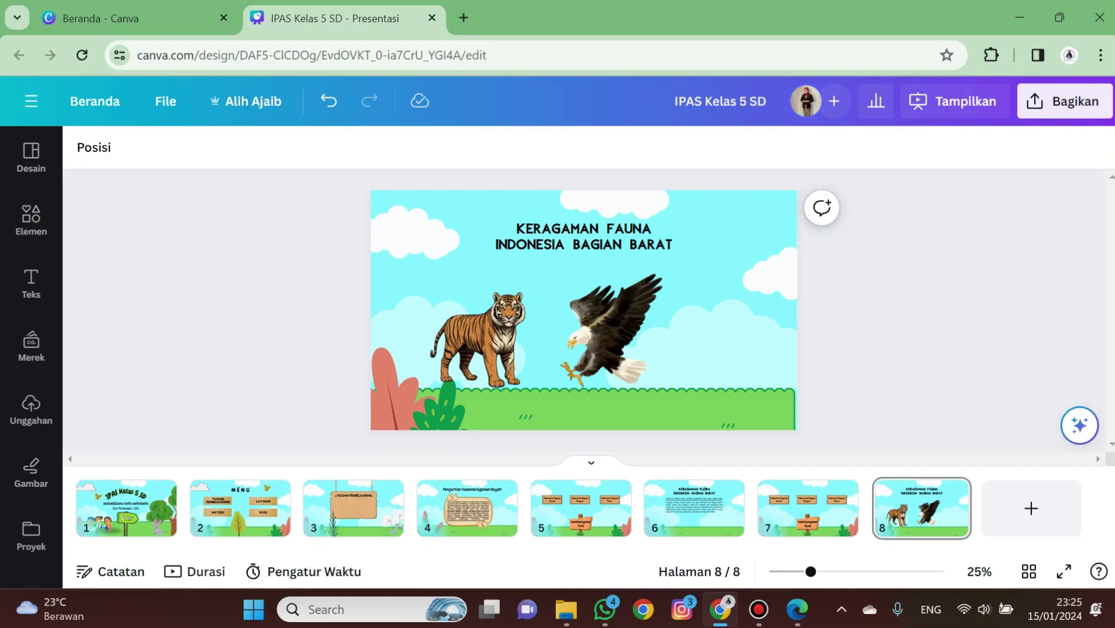
left_click(1031, 508)
left_click(31, 157)
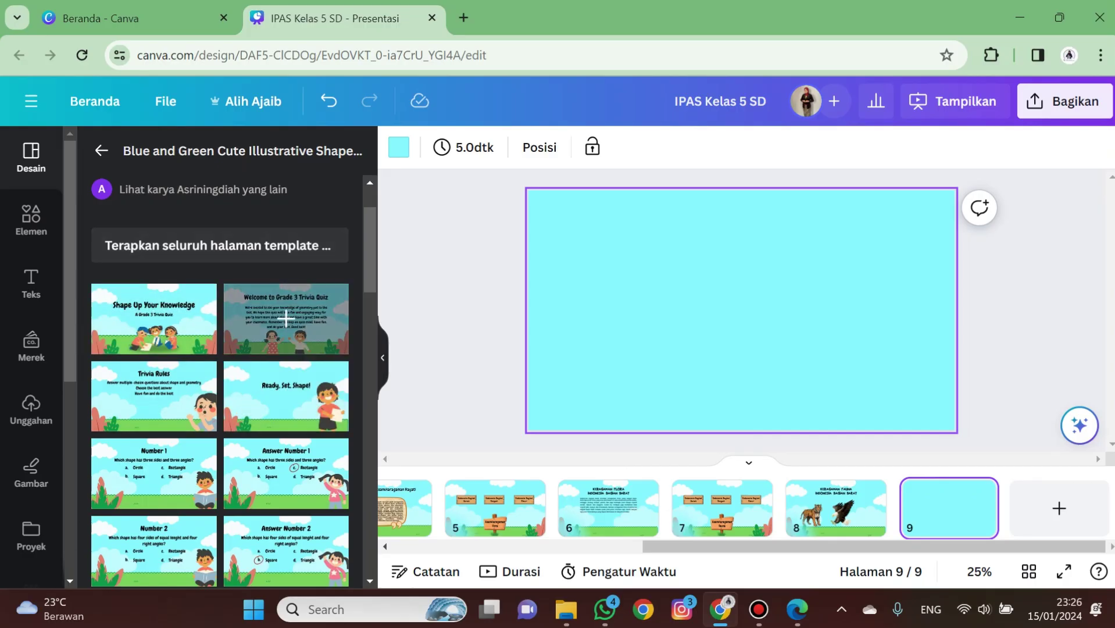
left_click(286, 396)
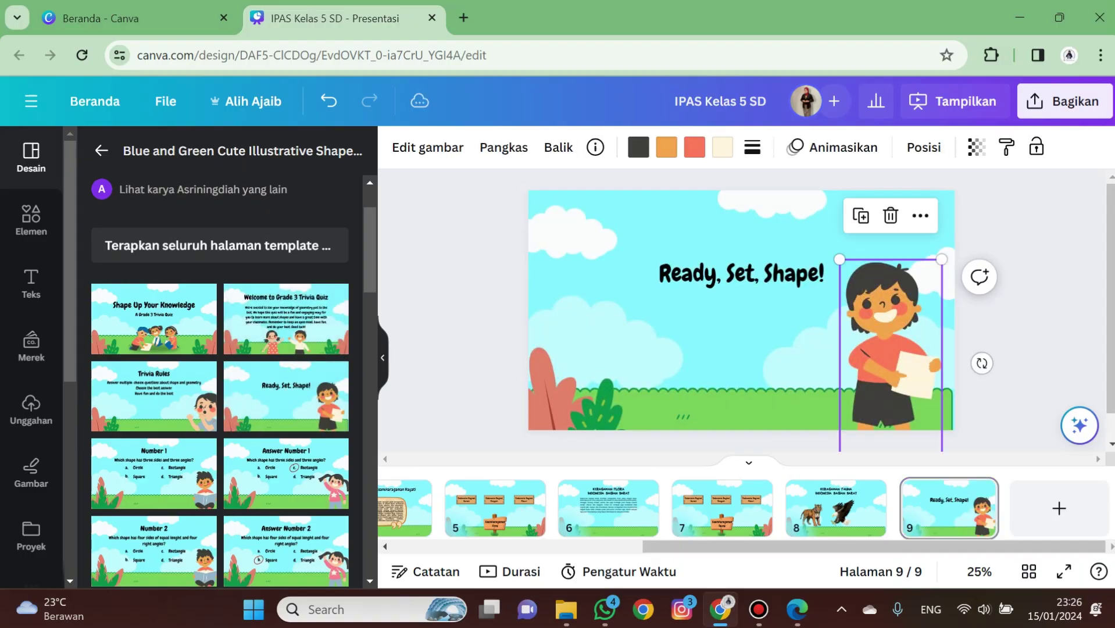
Delete the child illustration and the "Ready, Set, Shape!" title from page 9, keeping only the scenery
key("Delete")
left_click(742, 274)
key("Delete")
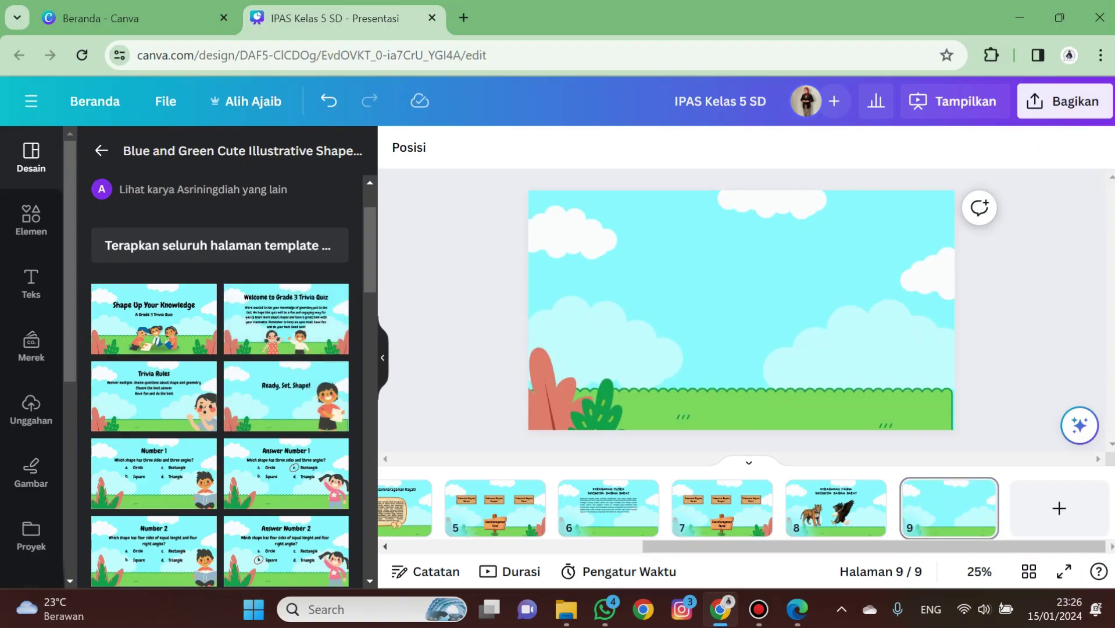
Open YouTube in a new browser tab and search for "keanekaragaman hayati di indonesia"
key("ctrl+t")
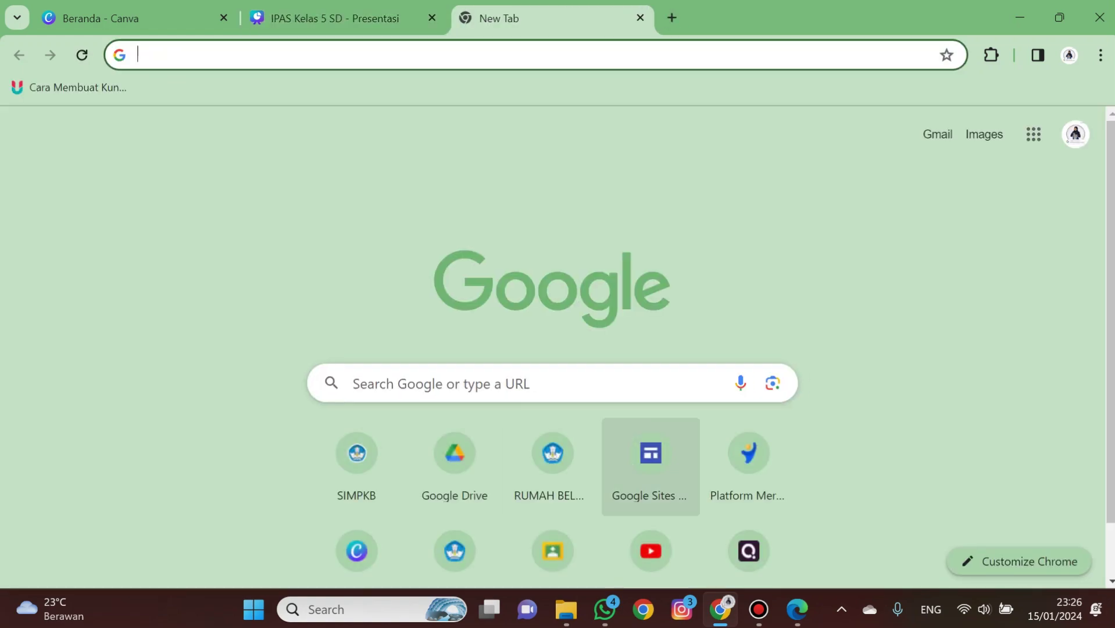
left_click(651, 551)
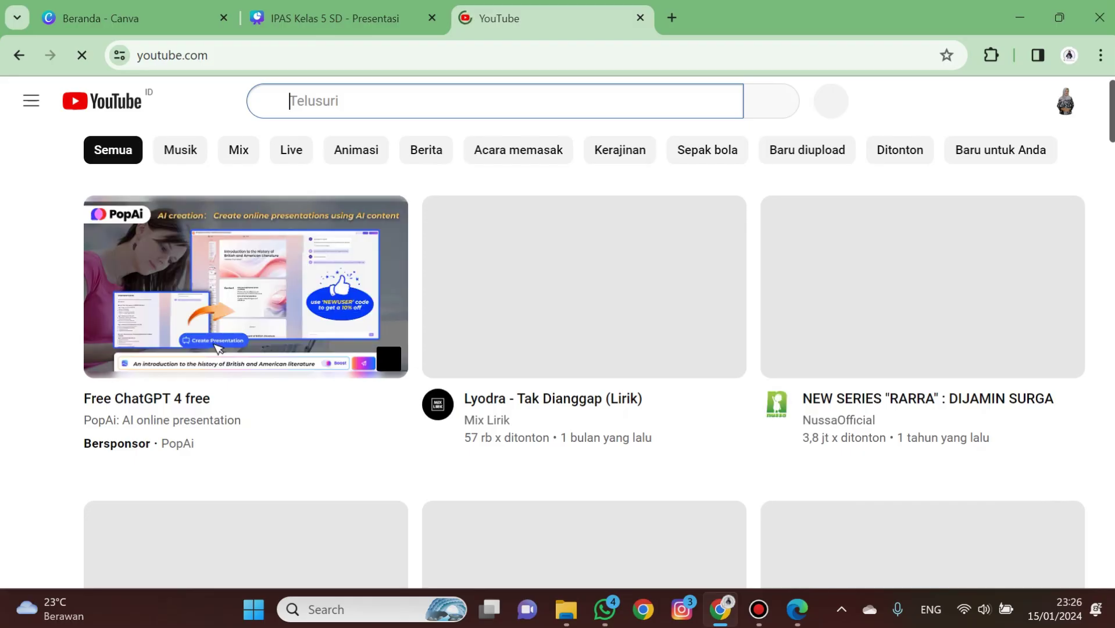
type("kean")
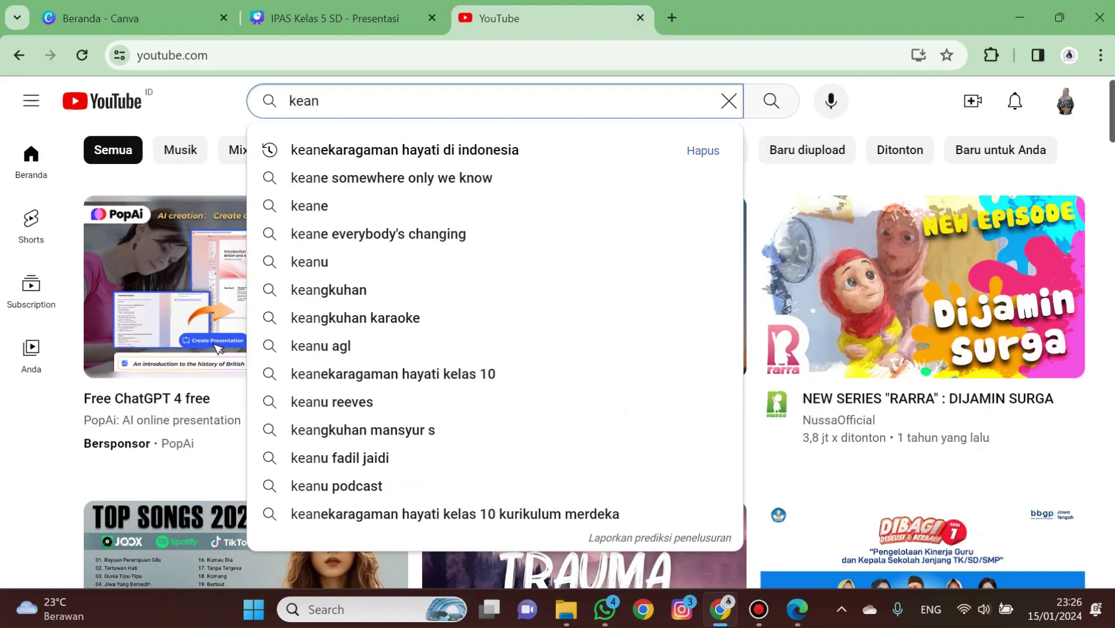
left_click(405, 150)
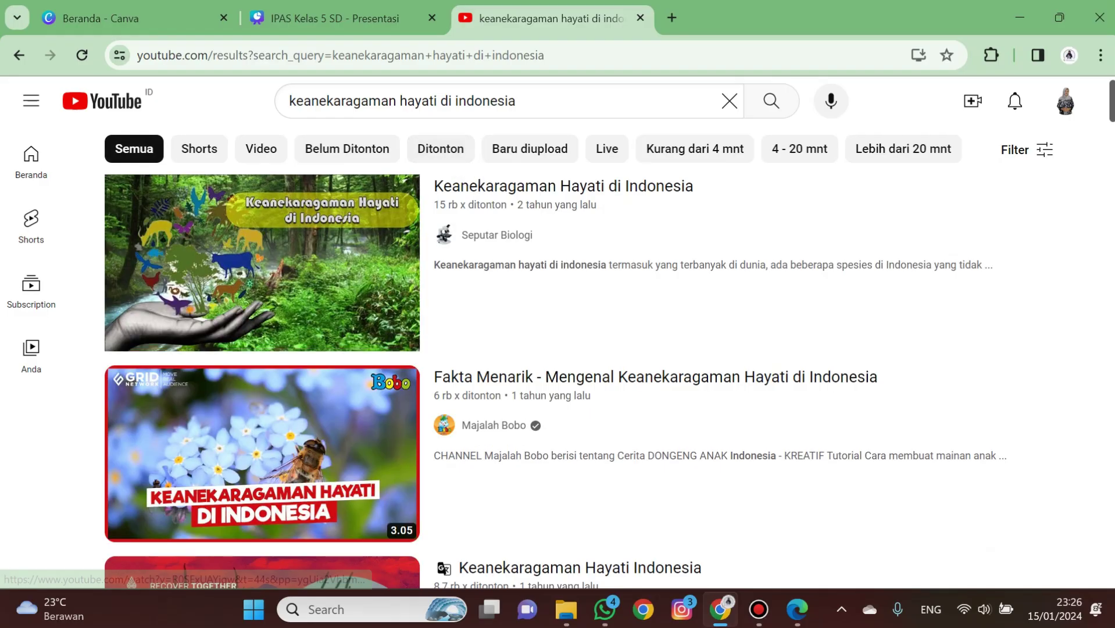
Copy the link address of the Seputar Biologi video "Keanekaragaman Hayati di Indonesia"
mouse_move(360, 196)
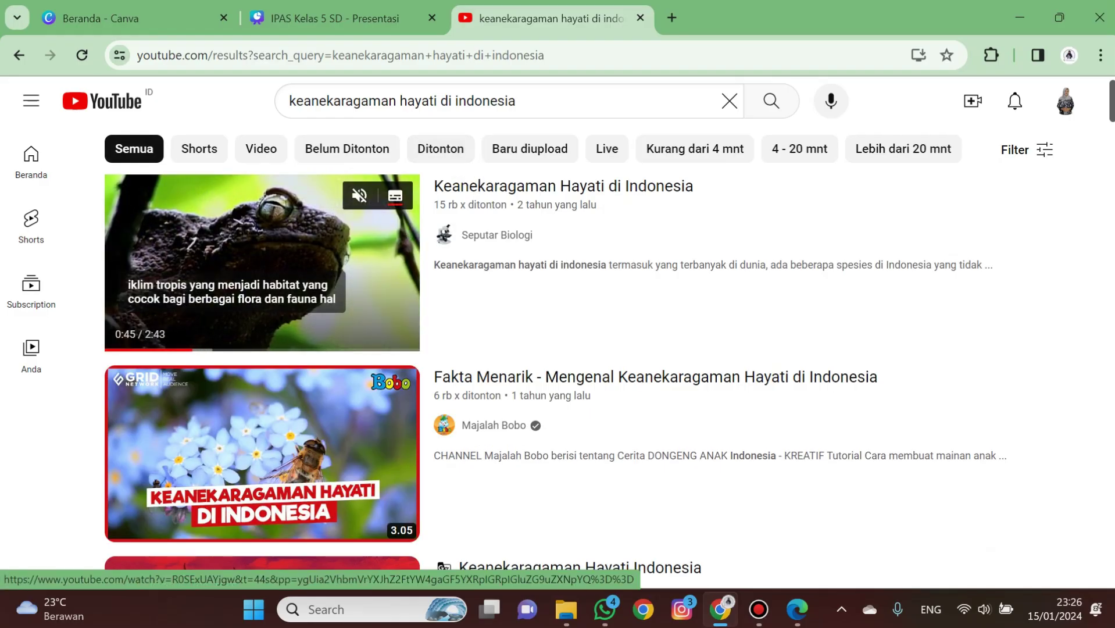
right_click(273, 228)
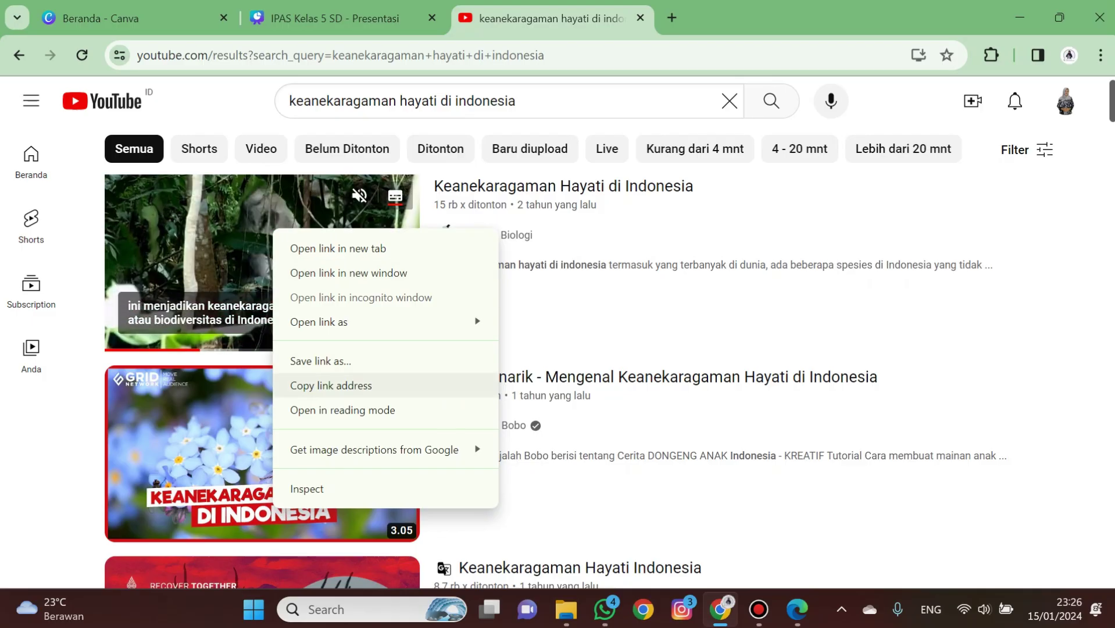
left_click(331, 385)
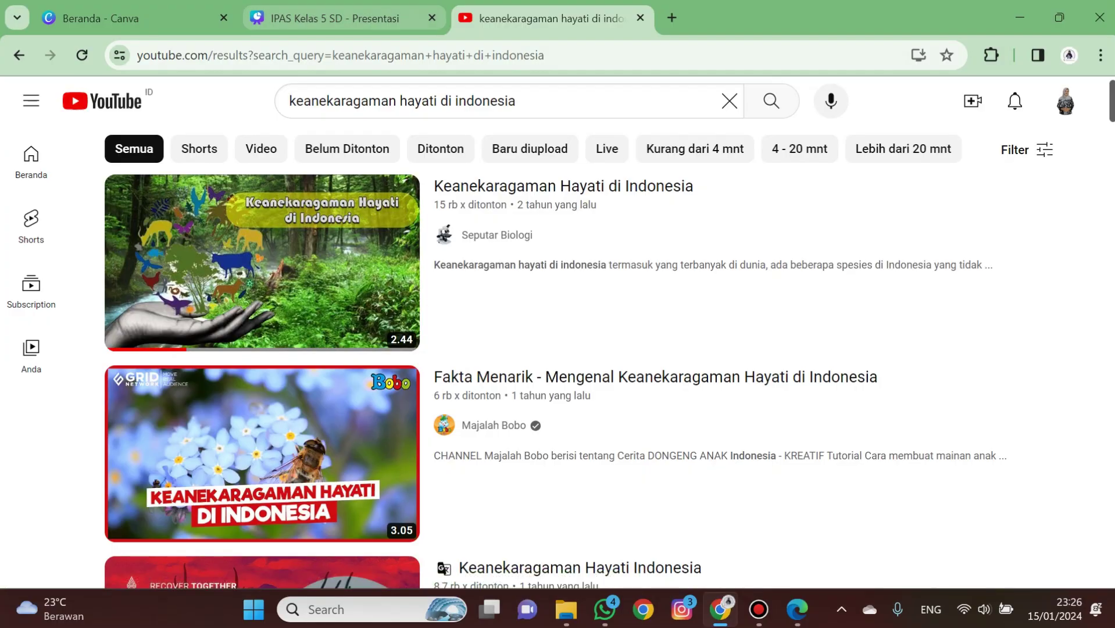
Switch back to the Canva presentation and embed the copied YouTube link on page 9 with the Embed app
left_click(335, 18)
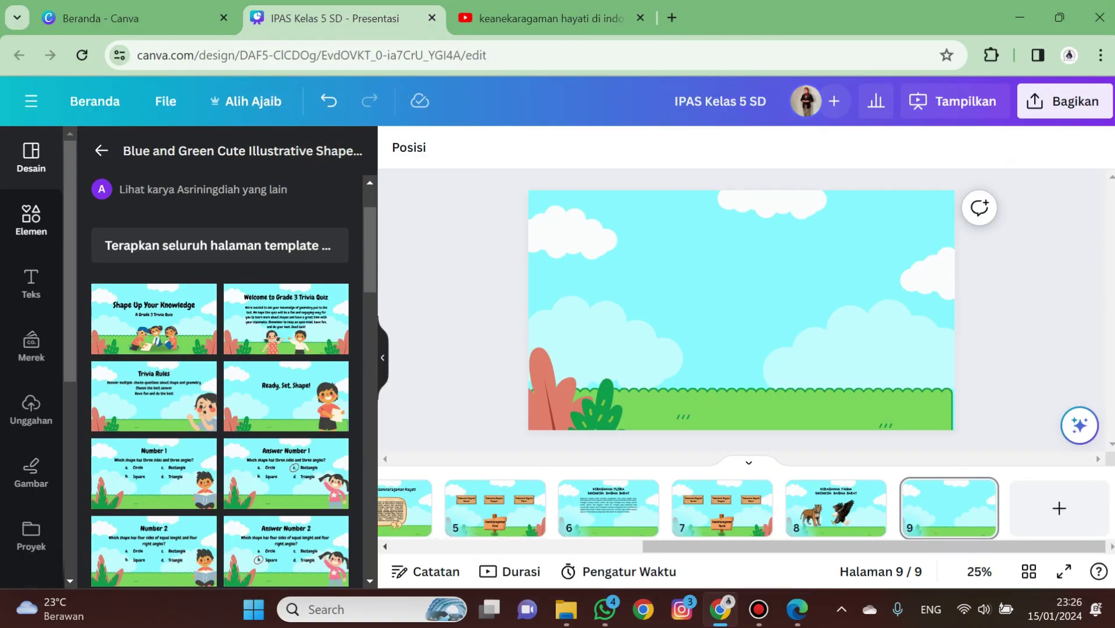
scroll(31, 351, "down", 5)
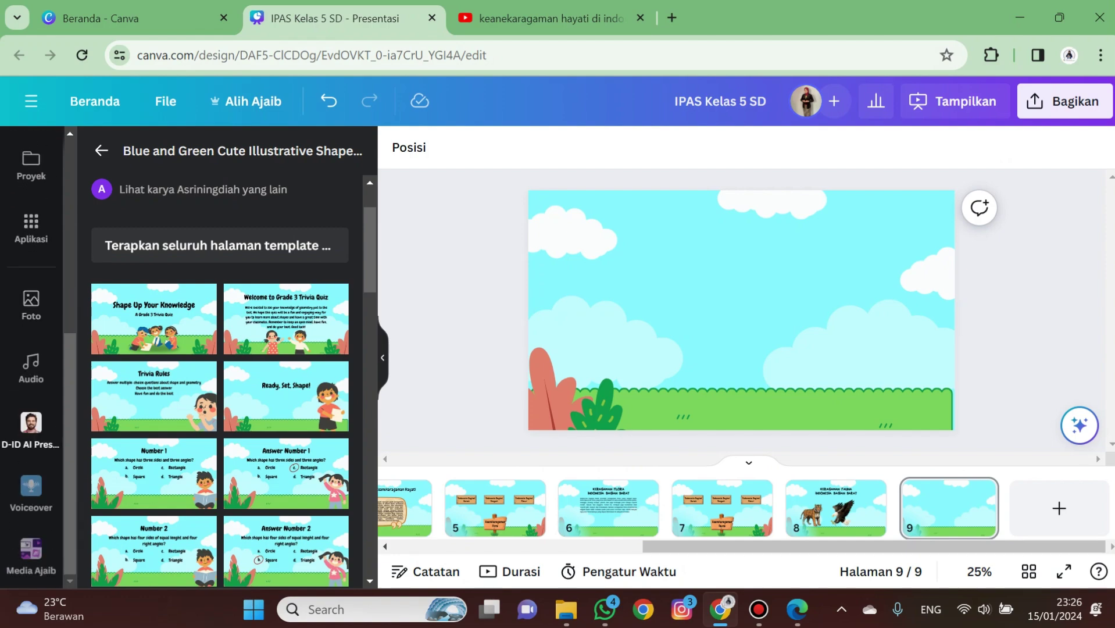
scroll(32, 351, "up", 5)
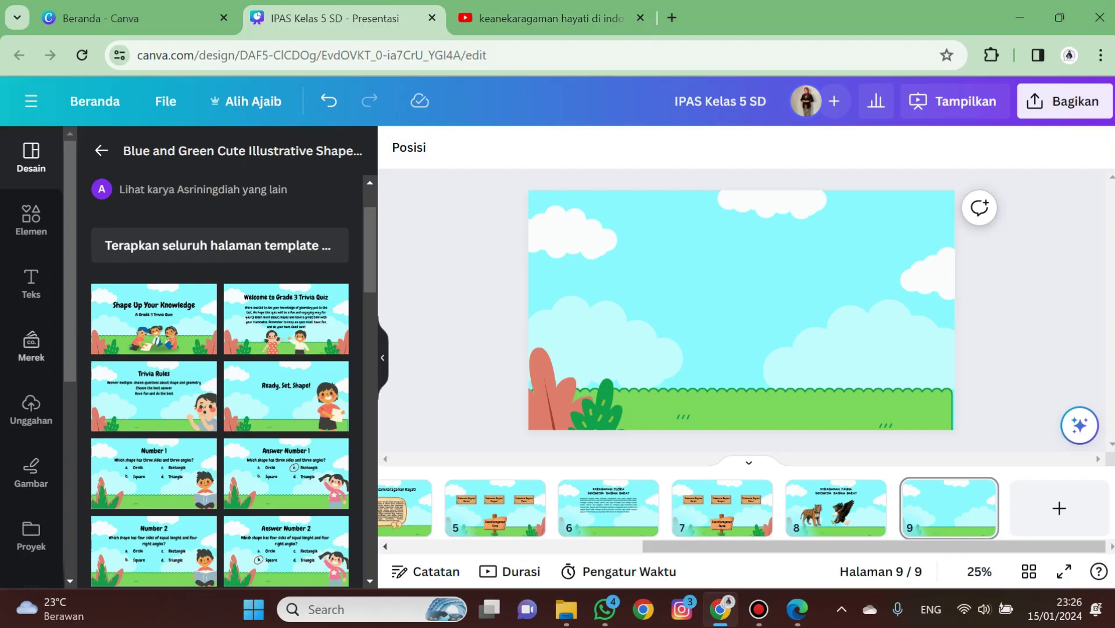
scroll(31, 348, "down", 2)
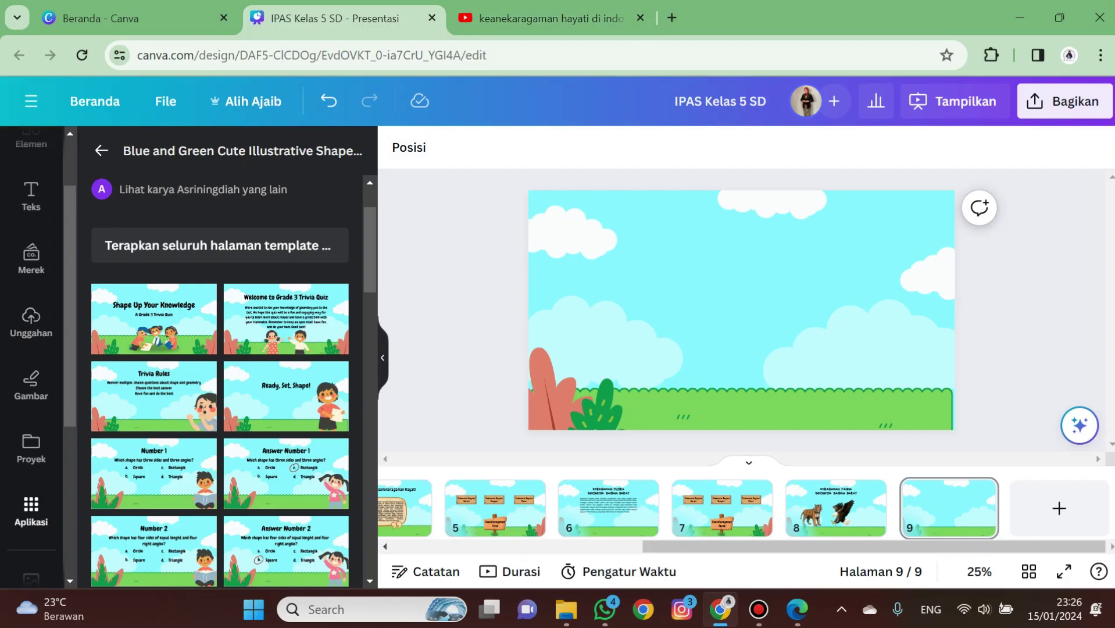
left_click(31, 511)
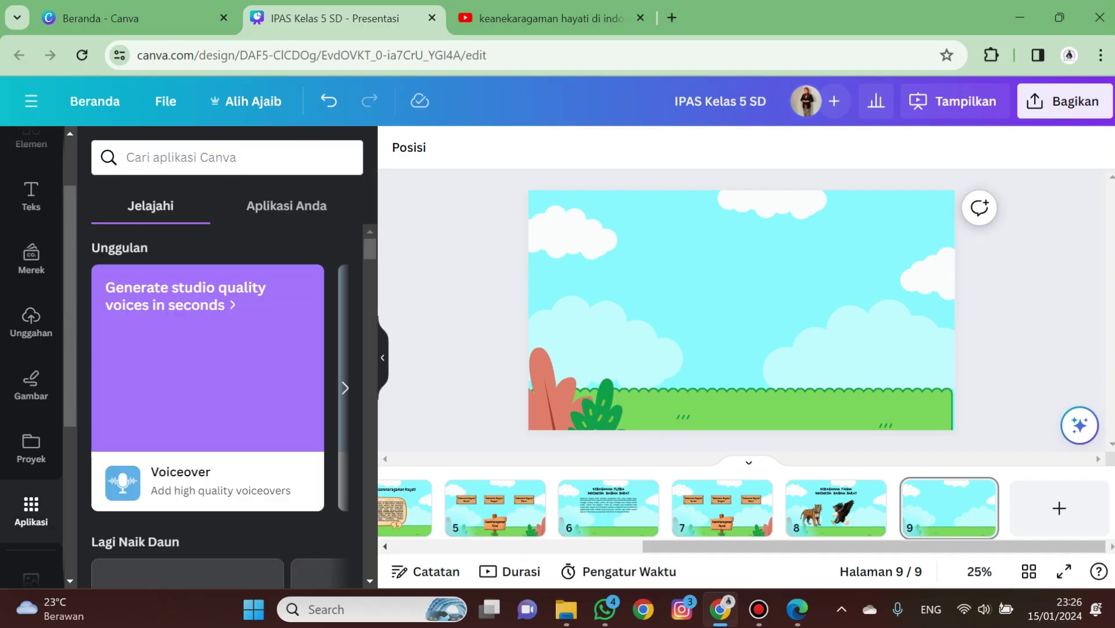
type("embed")
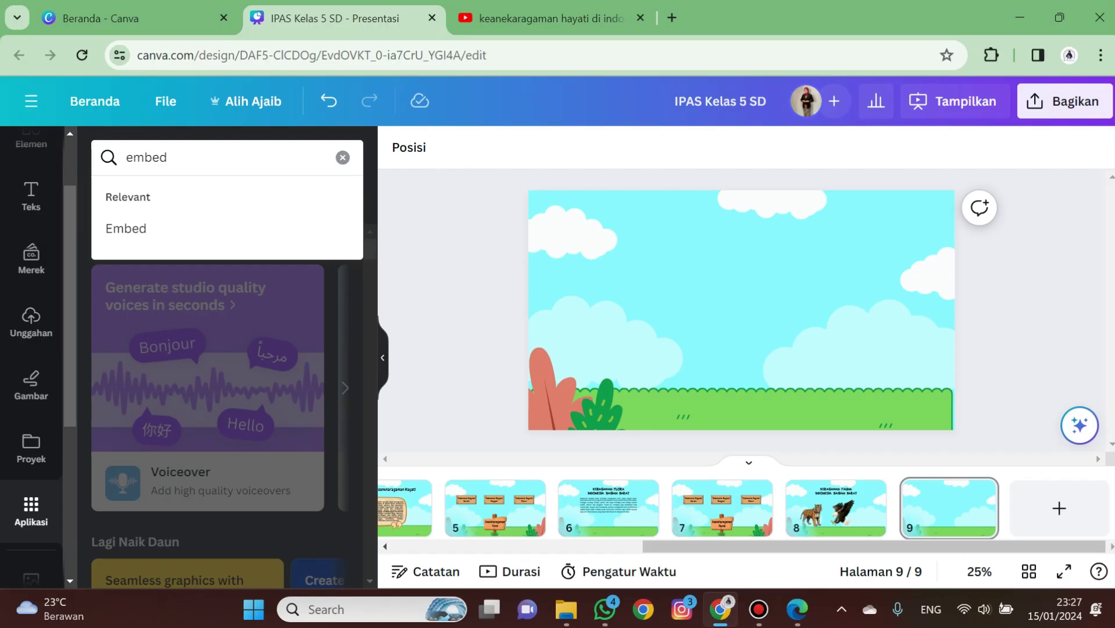
key("Return")
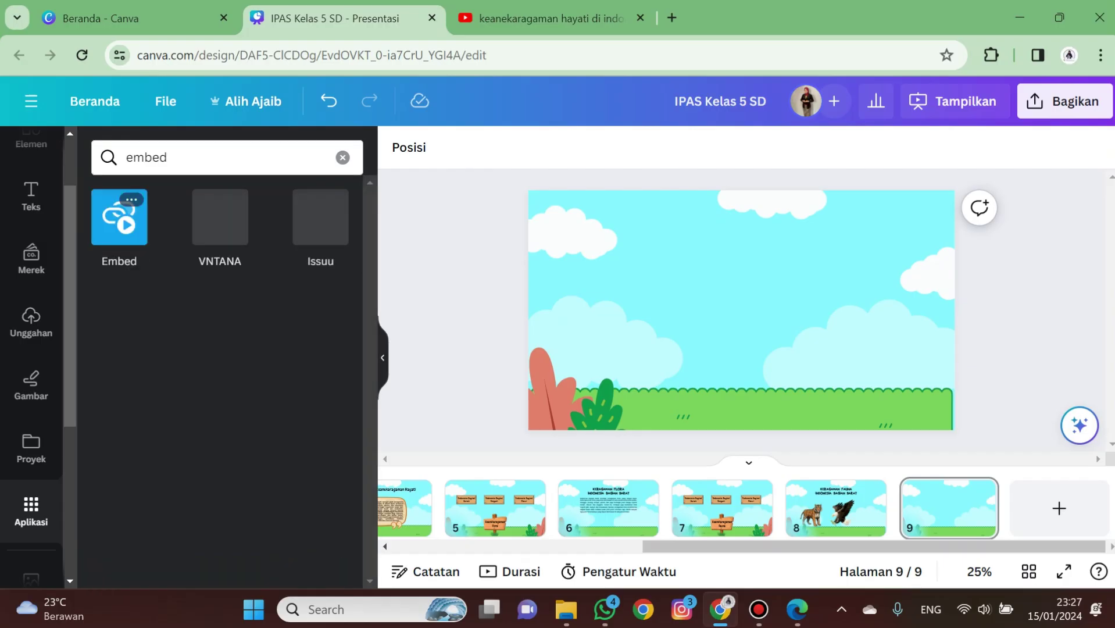
left_click(119, 218)
key("ctrl+v")
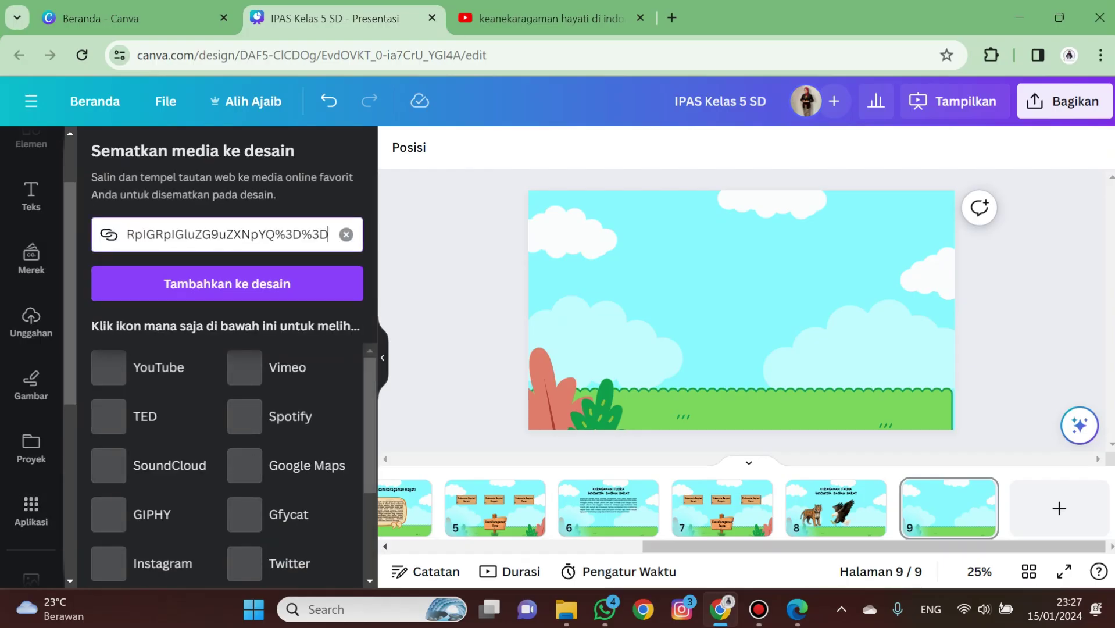
key("Return")
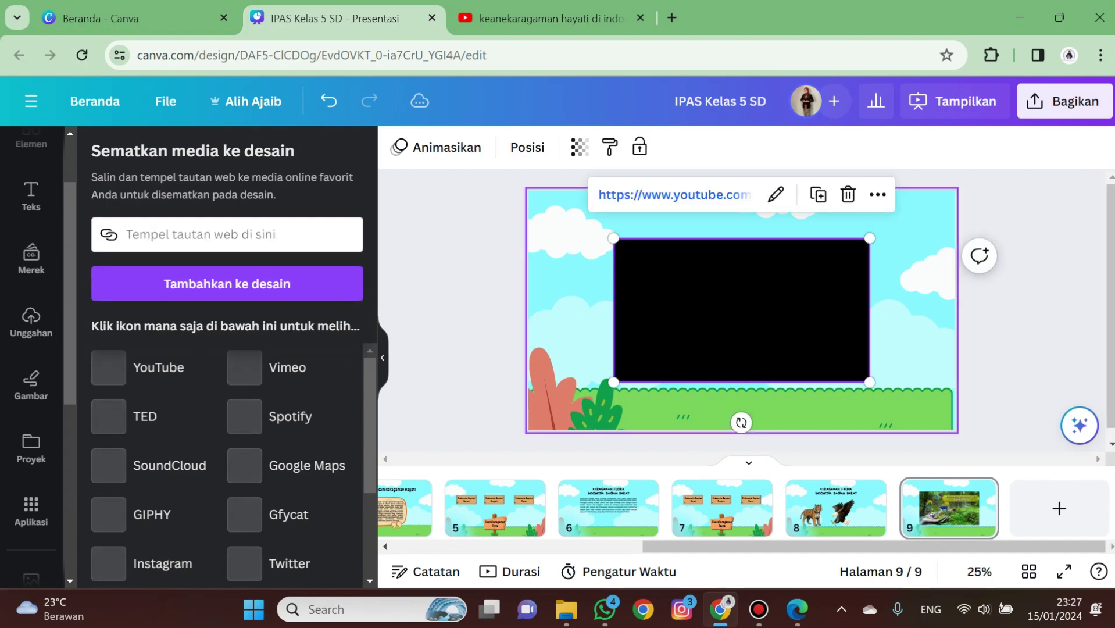
Enlarge the embedded video on page 9 and reposition it near the page centre, above the grass
left_click_drag(614, 237, 568, 212)
left_click_drag(719, 297, 742, 296)
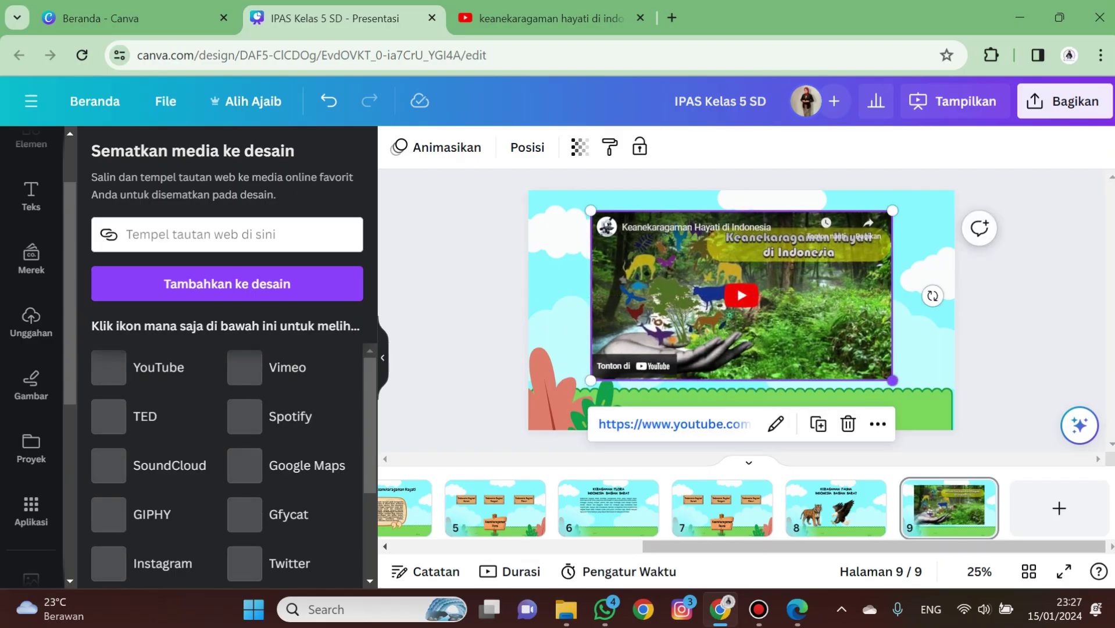
left_click_drag(892, 380, 900, 384)
left_click(1011, 340)
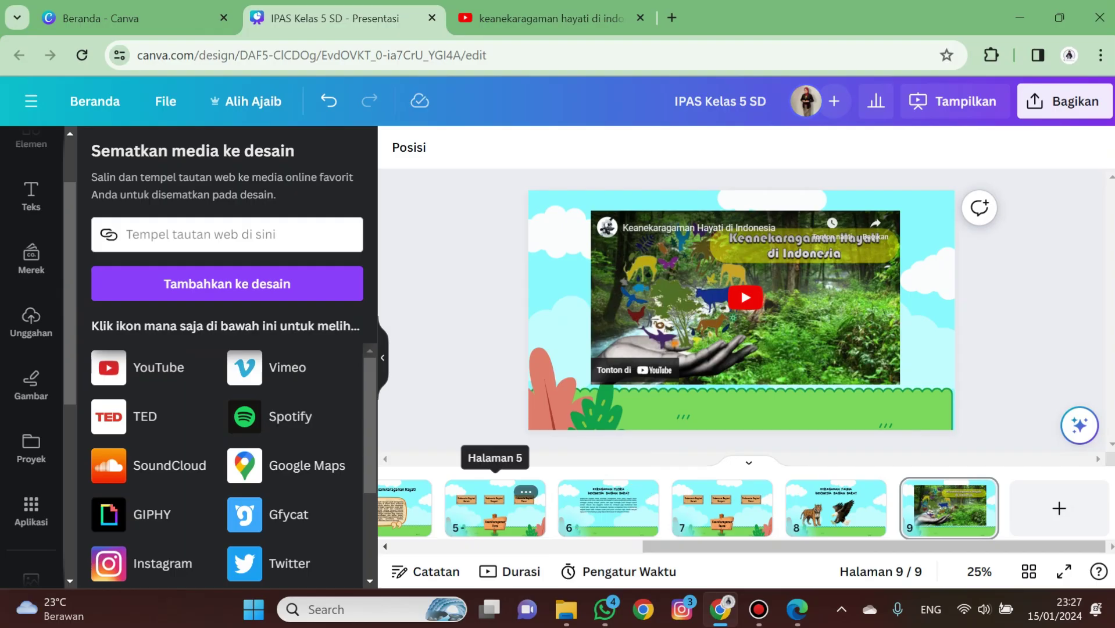
Add page 10 at the end of the presentation and apply the "Shape Up Your Knowledge" layout to it
left_click_drag(704, 546, 592, 547)
left_click_drag(760, 546, 699, 546)
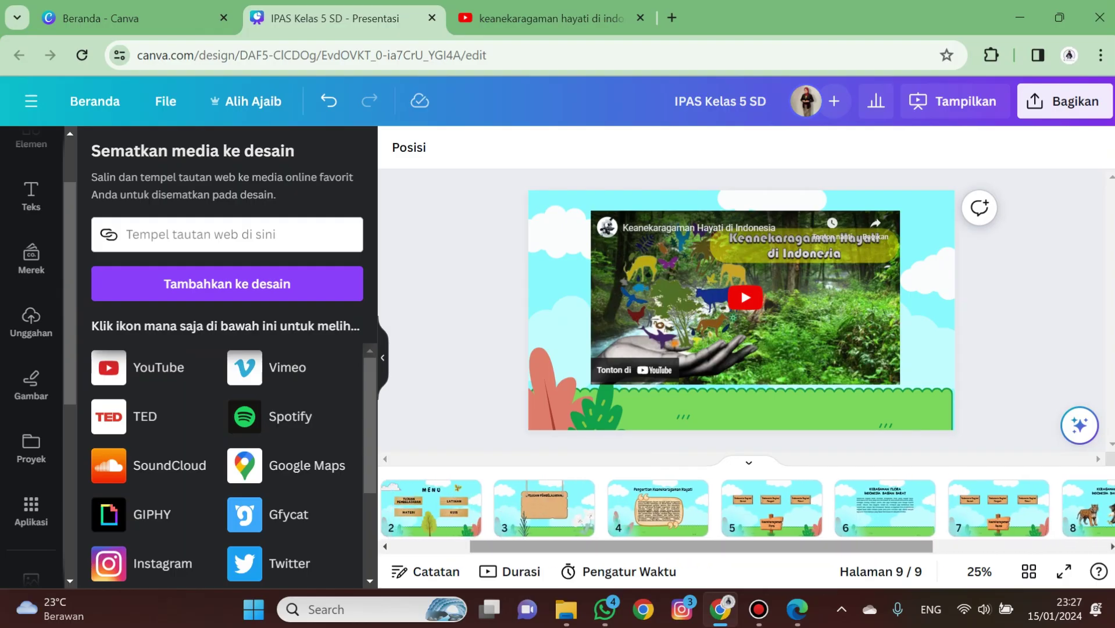
left_click(430, 508)
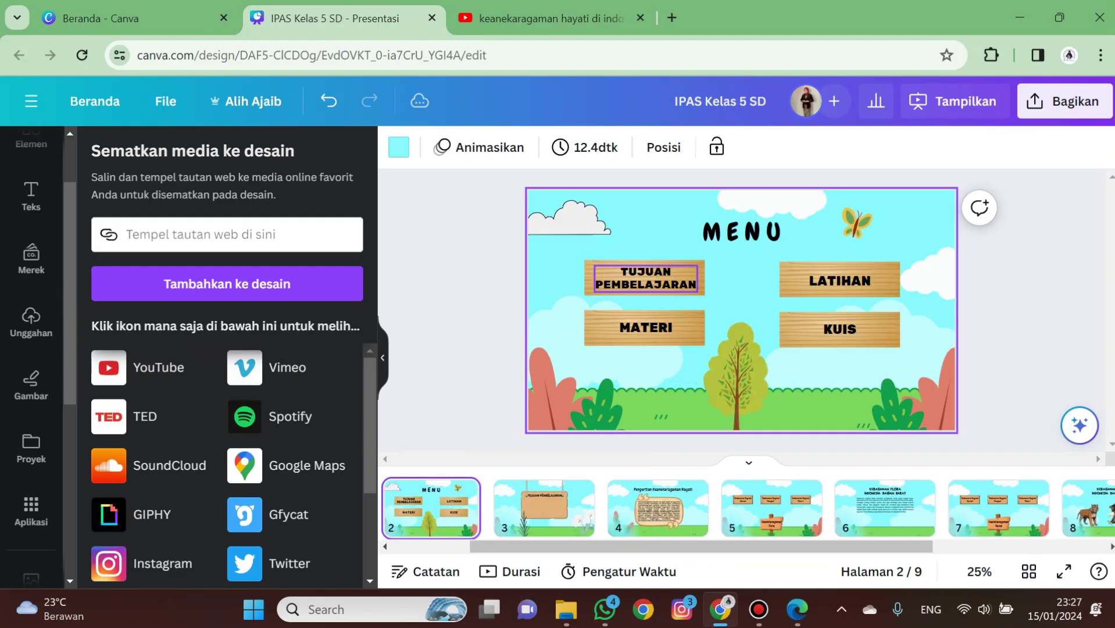
left_click(383, 358)
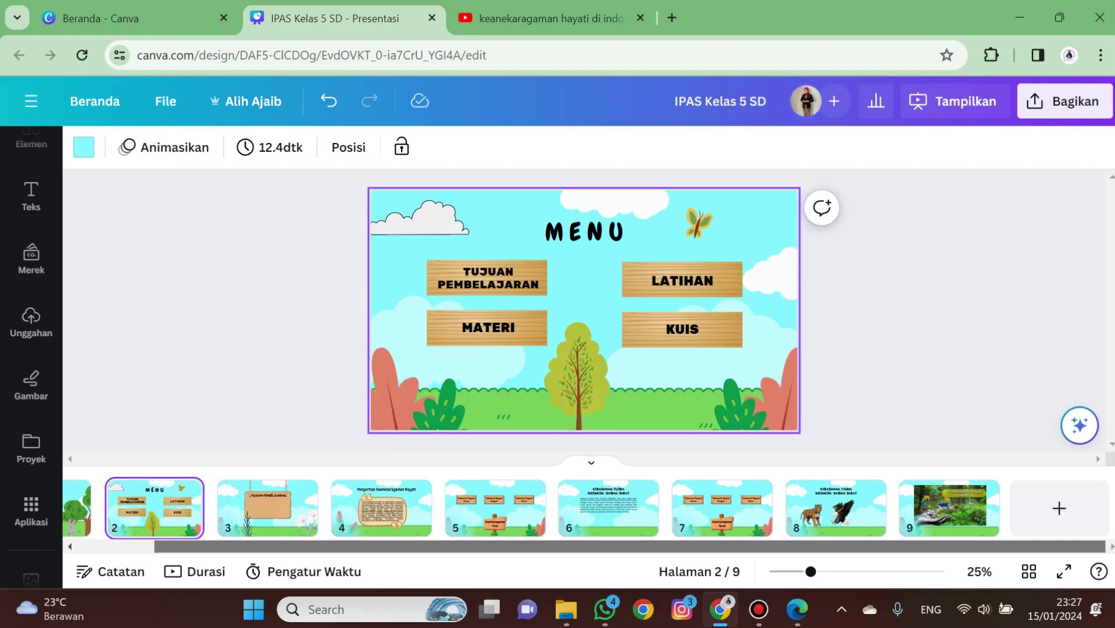
left_click(1059, 509)
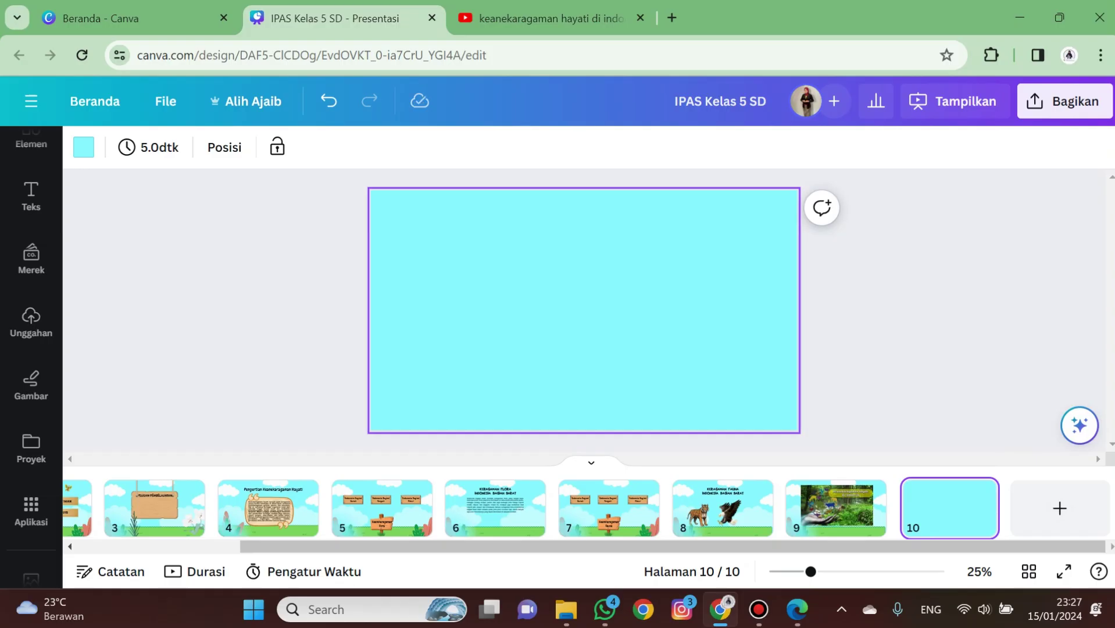
scroll(31, 285, "up", 1)
left_click(32, 158)
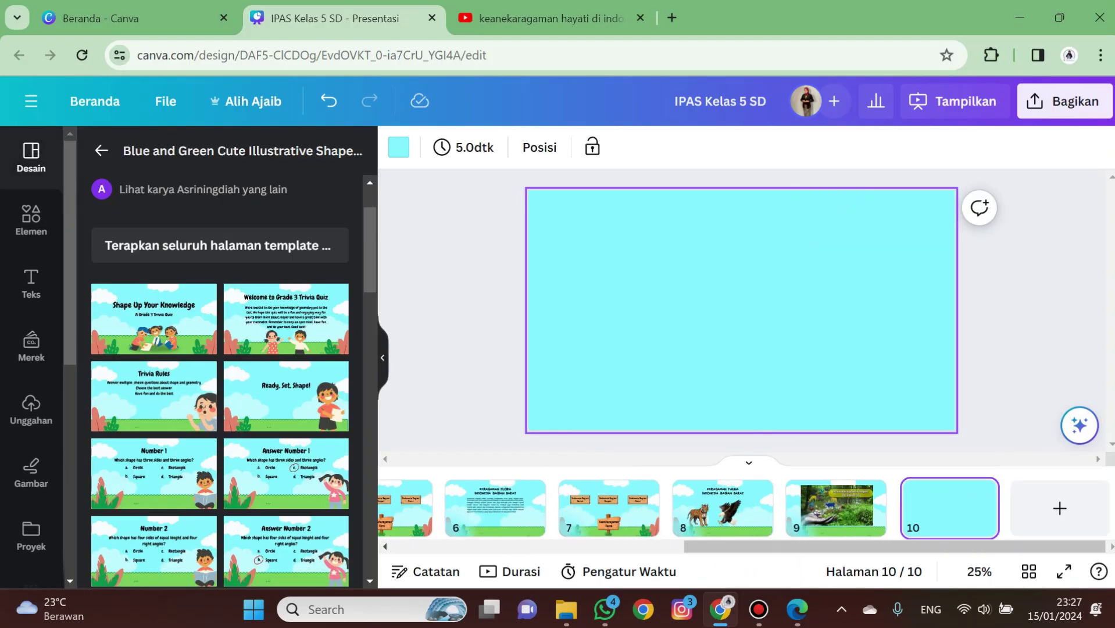
left_click(154, 319)
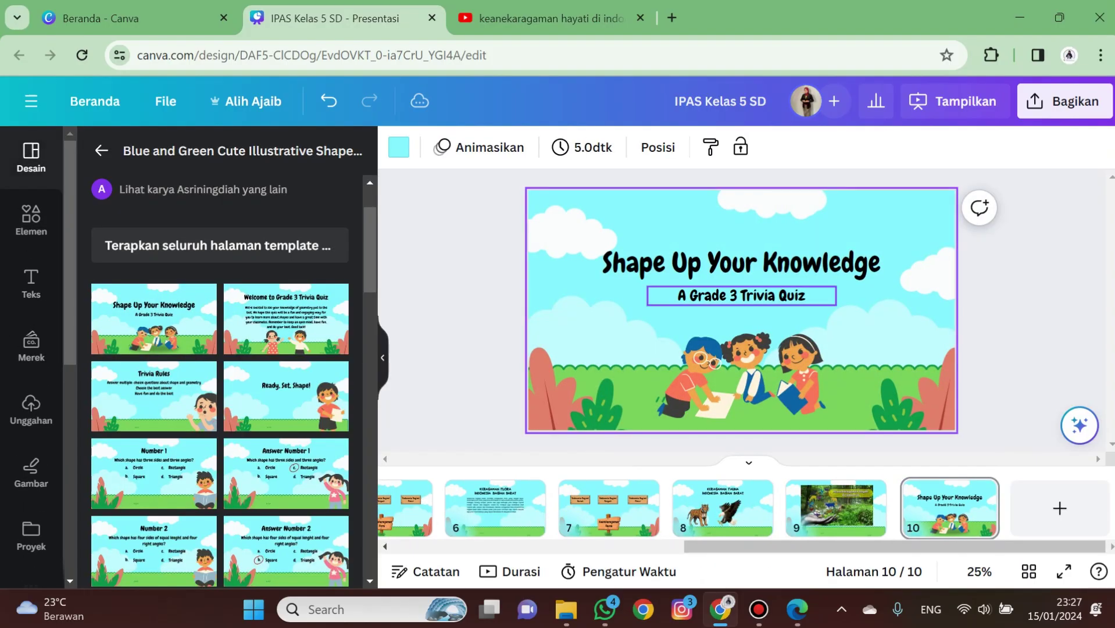
Replace the page 10 title with "LATIHAN SOAL" and move it slightly higher on the page
left_click(742, 376)
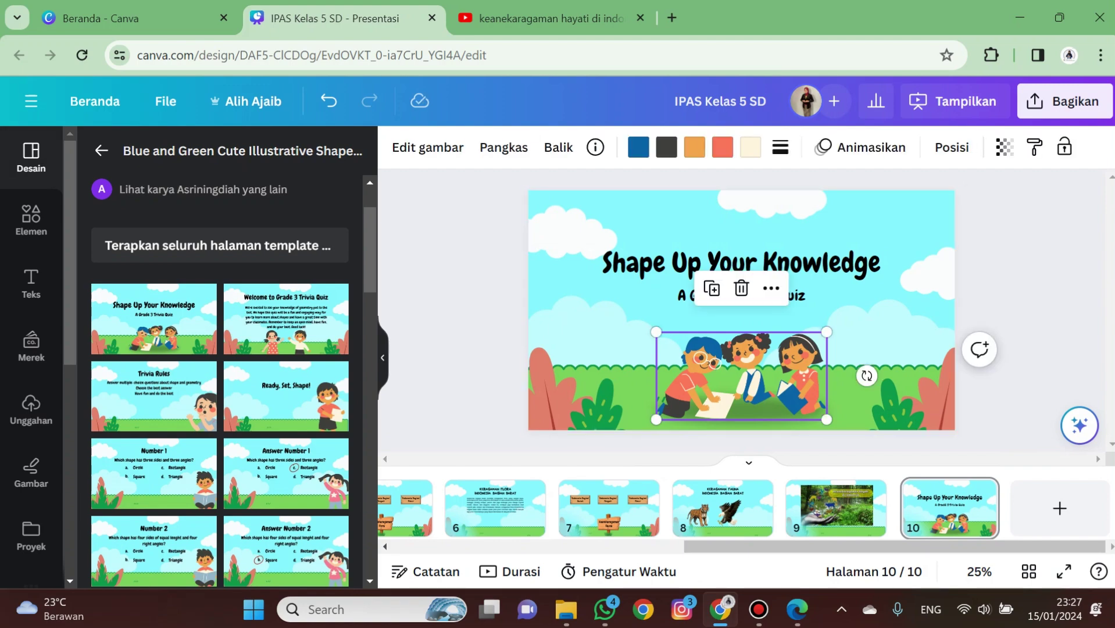
left_click(738, 263)
left_click(738, 263)
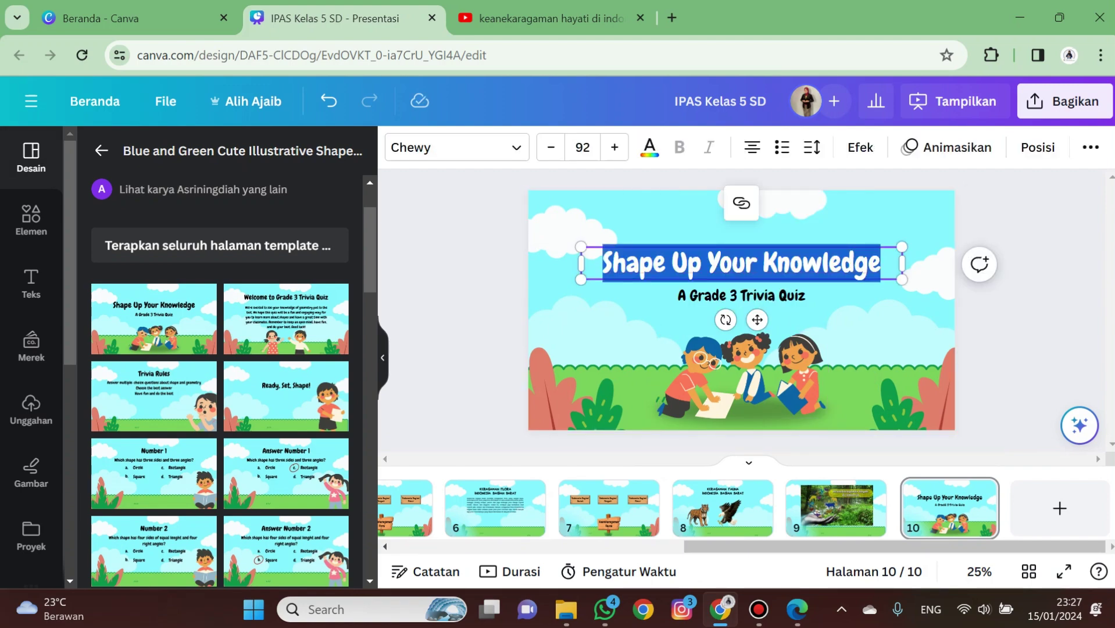
type("LATIHAN ")
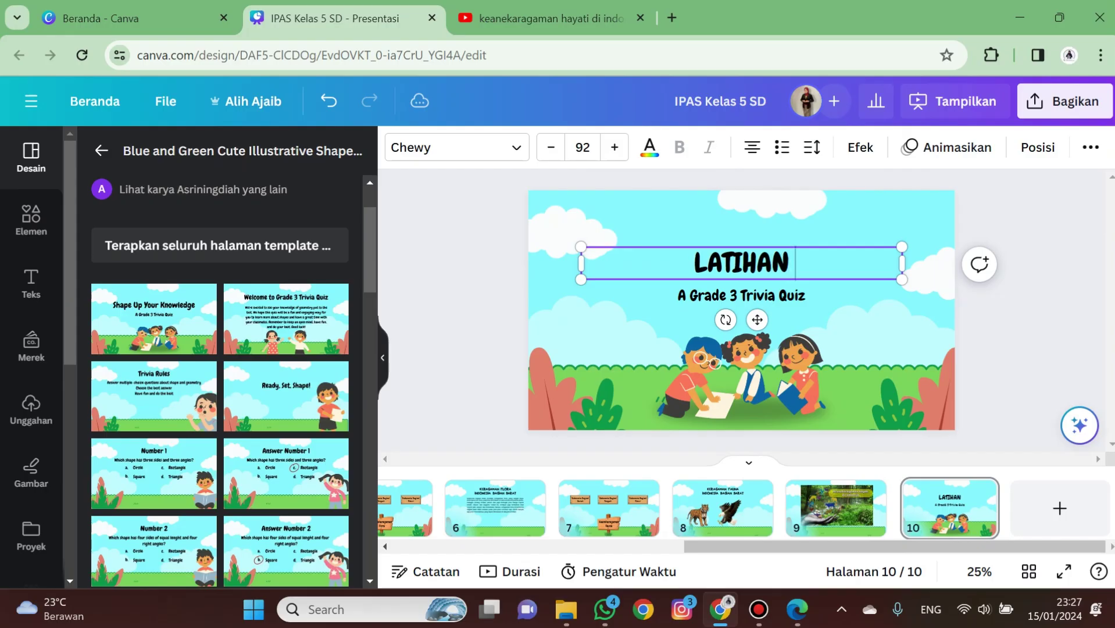
type("SOAL")
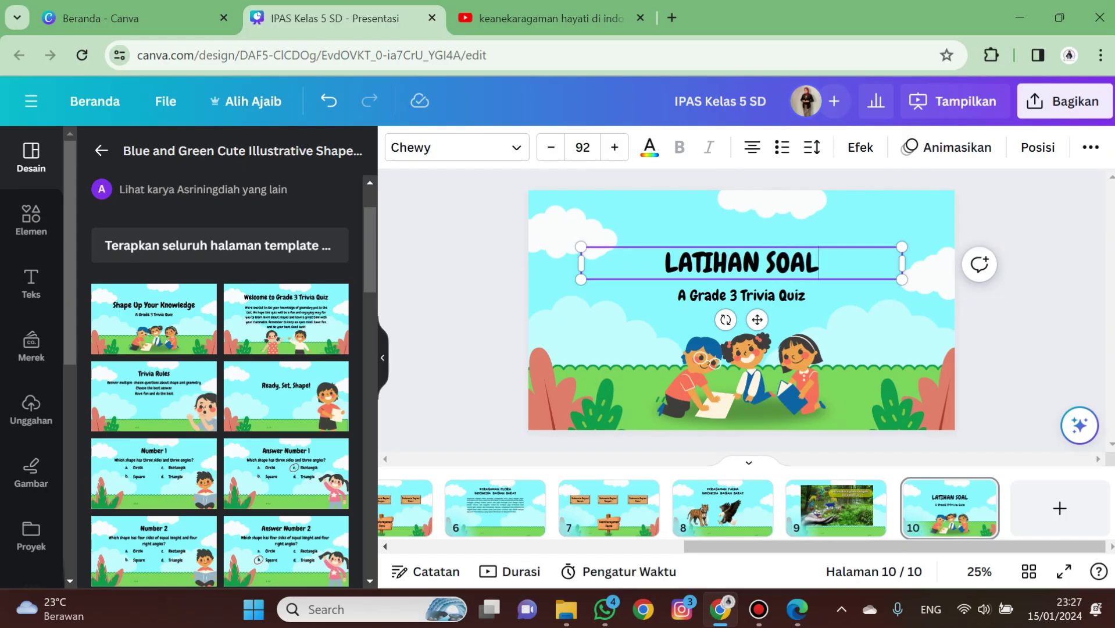
left_click(1024, 273)
left_click_drag(742, 263, 742, 243)
left_click(1018, 296)
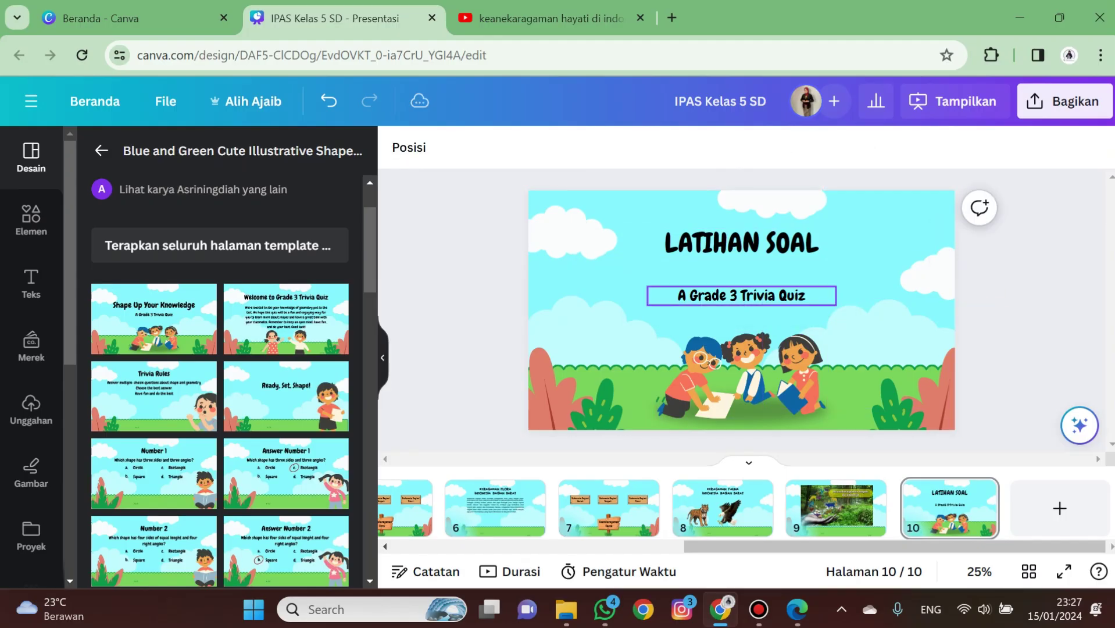
Shrink the three-children illustration together with the shadow beneath it slightly on page 10
left_click(741, 296)
left_click(756, 346)
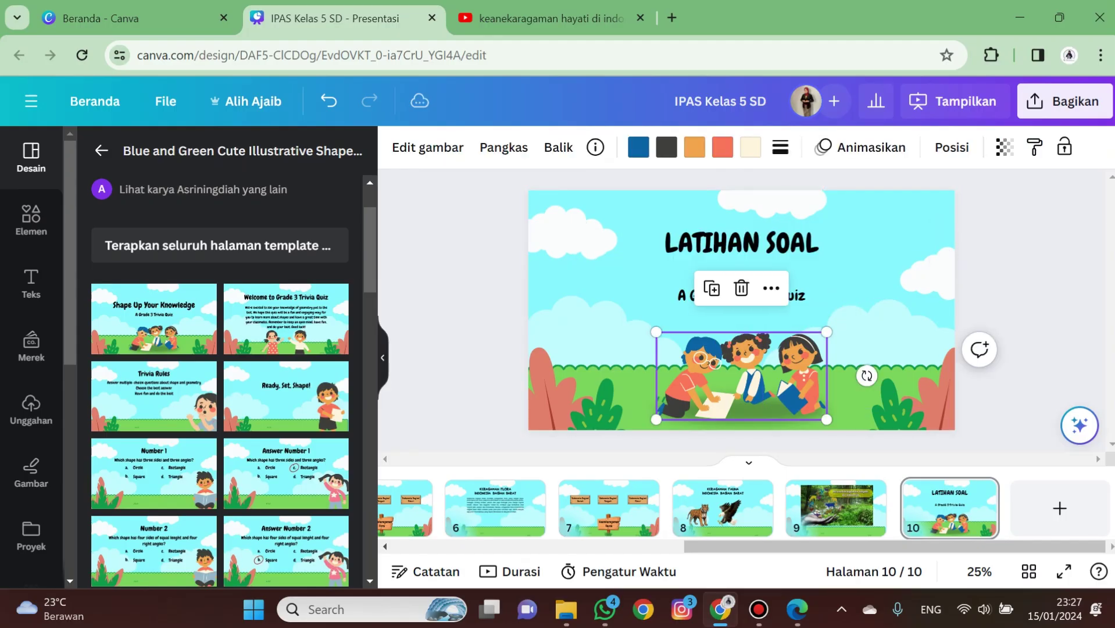
left_click(742, 427, "shift")
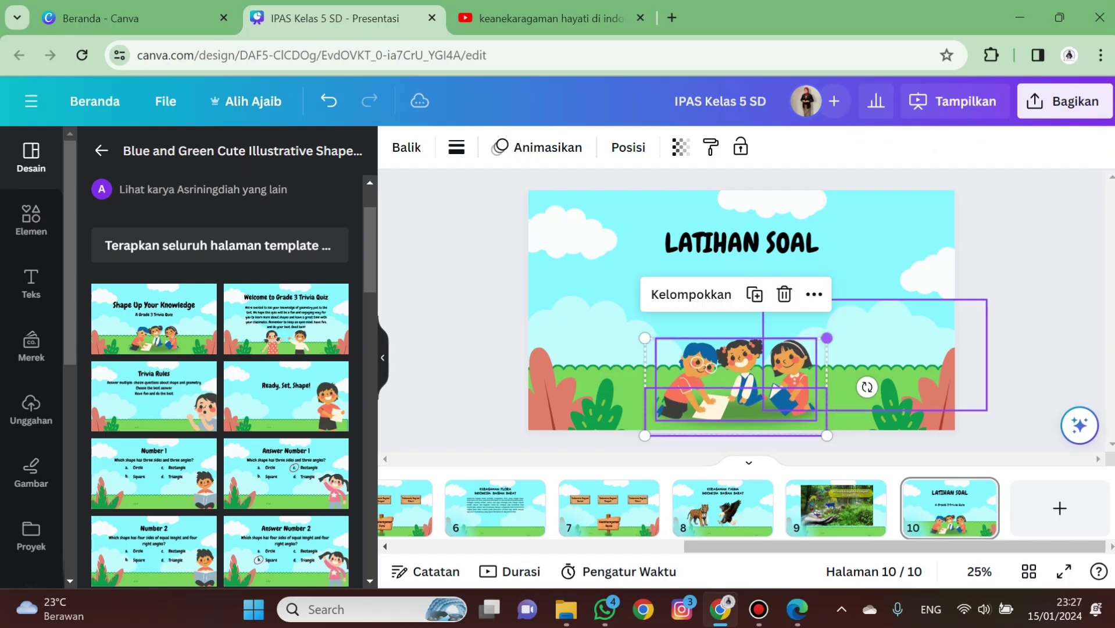
left_click_drag(645, 338, 656, 345)
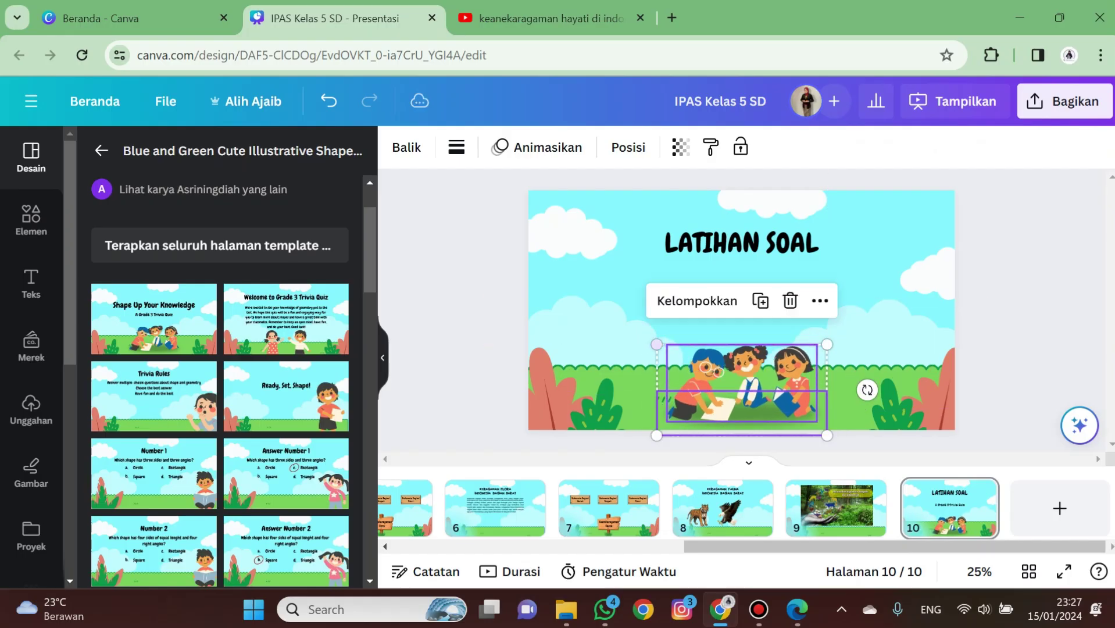
key("Escape")
Format the exercise instructions under the "LATIHAN SOAL" title as a justified bulleted list
left_click_drag(991, 402, 538, 365)
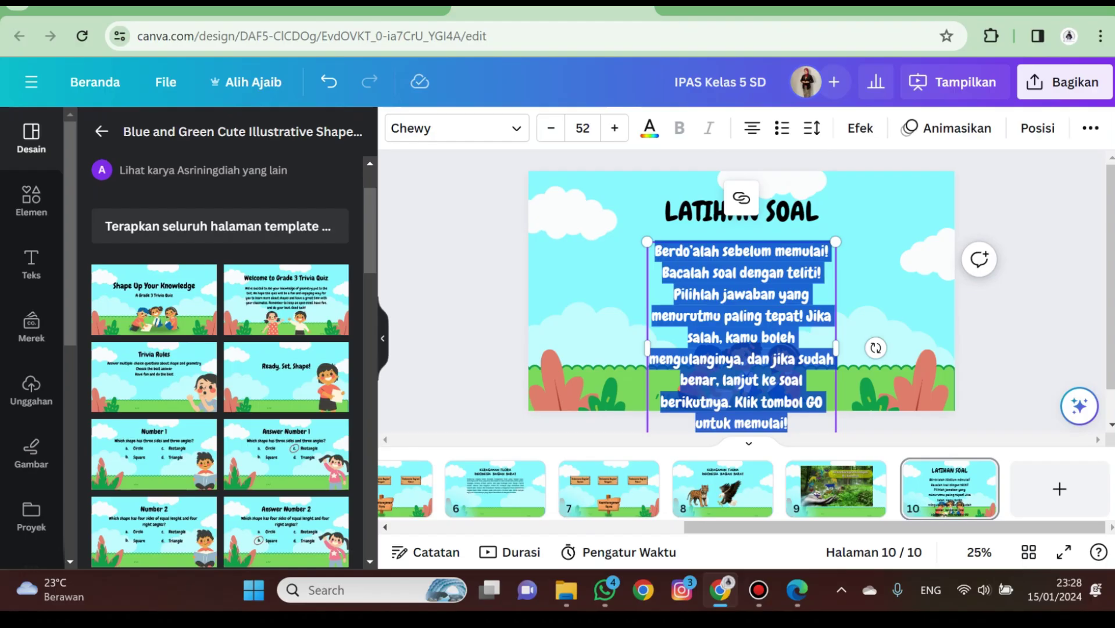
left_click(782, 128)
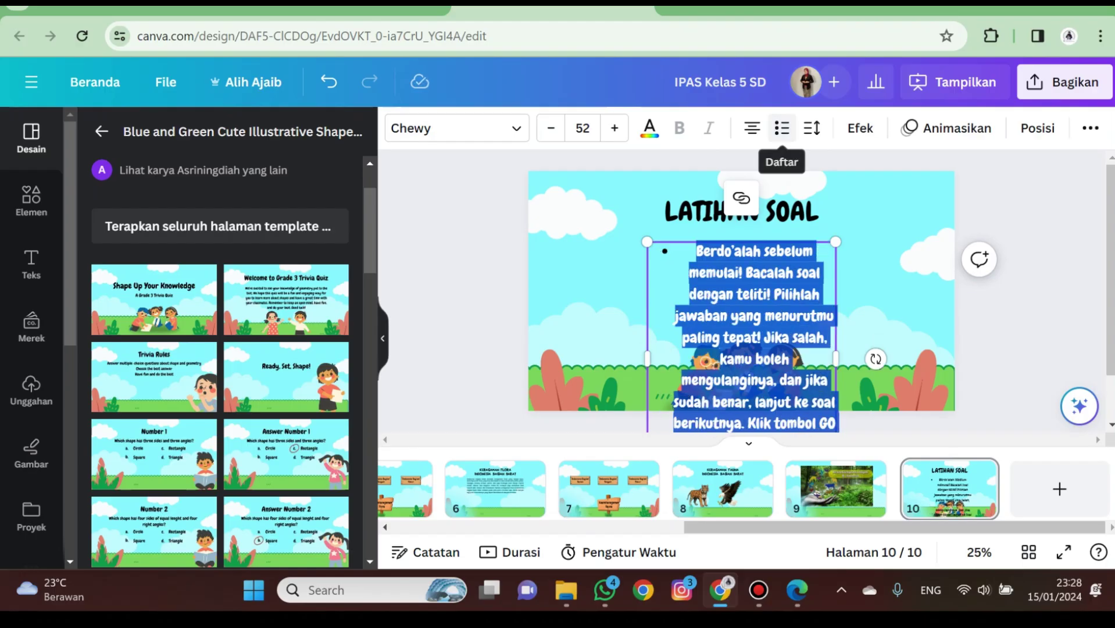
left_click(752, 128)
left_click(752, 128)
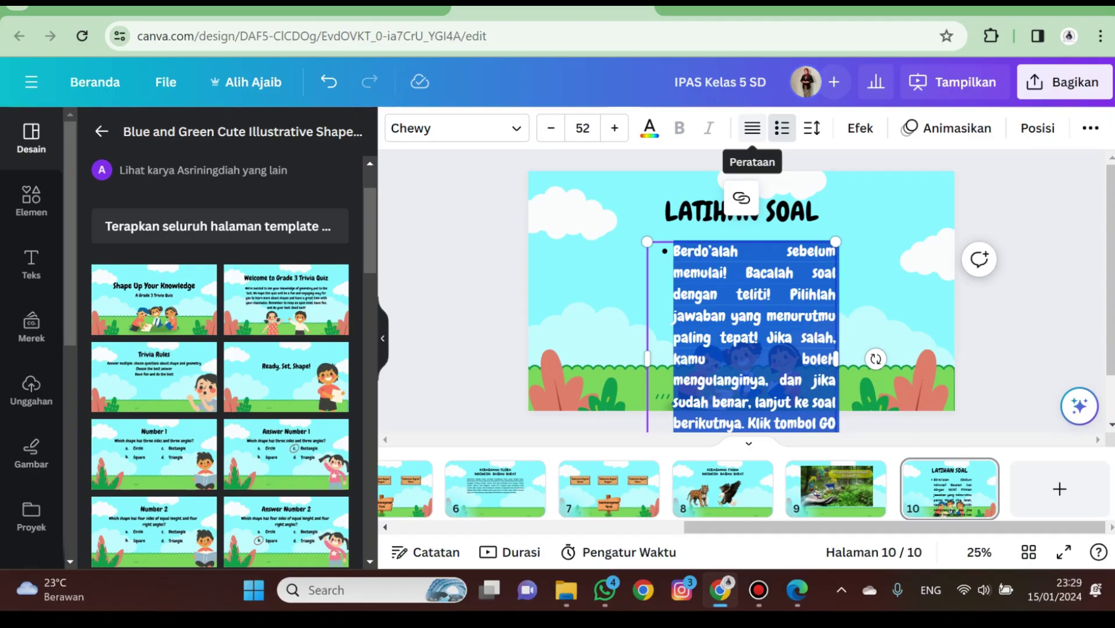
scroll(741, 291, "down", 1)
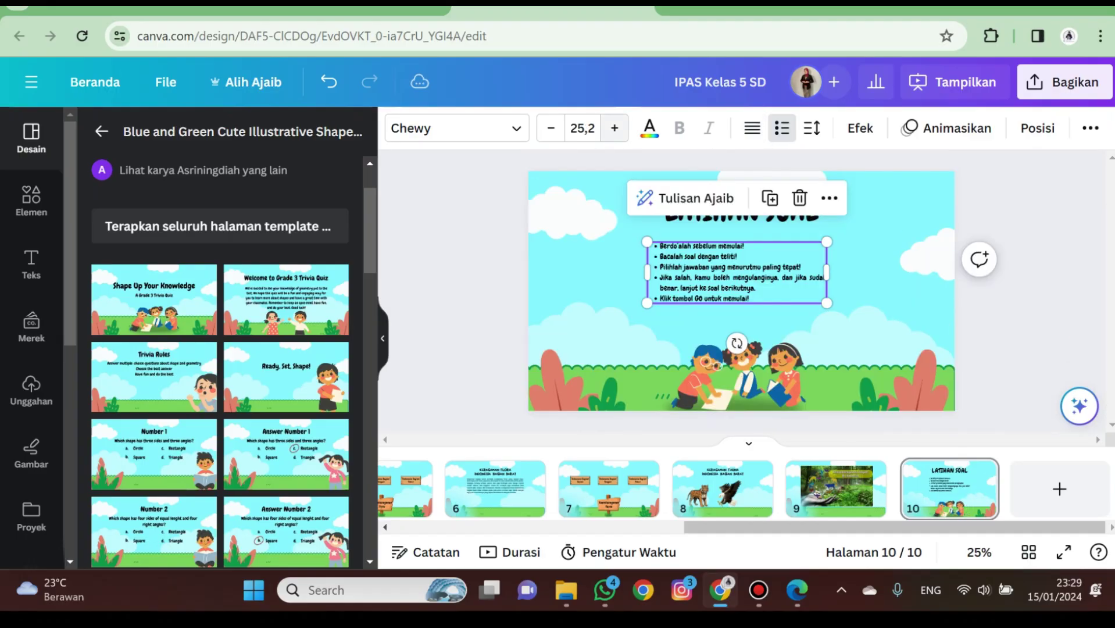
Increase the instructions' font size to 32,2 and move the text box slightly closer to the title
left_click(615, 128)
left_click(614, 128)
left_click(615, 128)
left_click(615, 128)
left_click(615, 128)
left_click(614, 127)
left_click(615, 128)
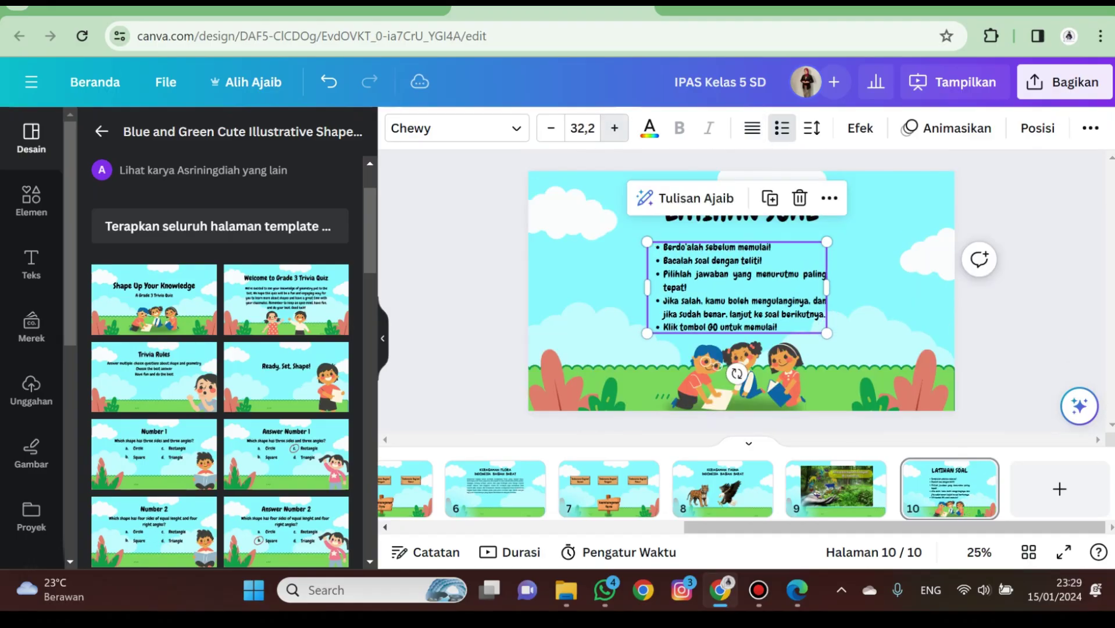
left_click_drag(737, 288, 747, 282)
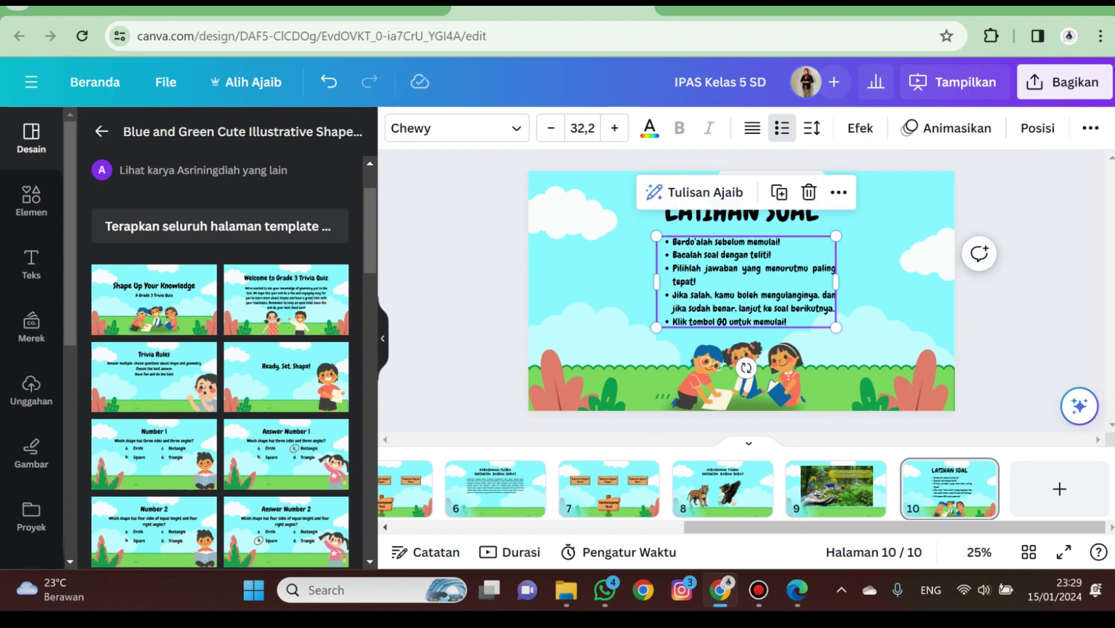
key("Escape")
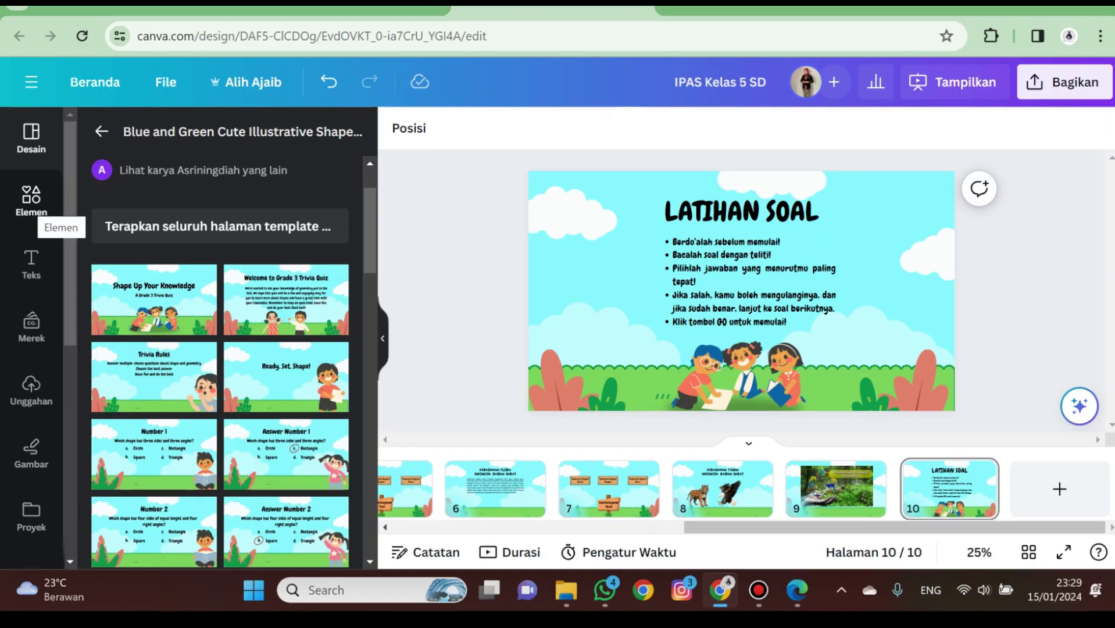
Search the elements library for "GO" and limit the results to graphics
left_click(31, 199)
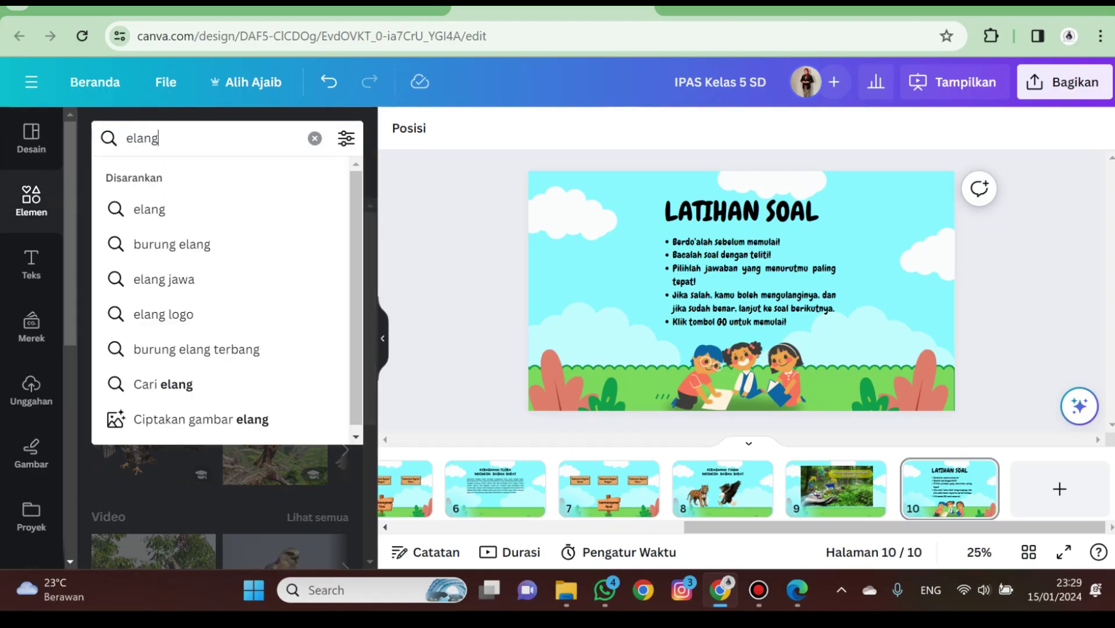
key("Return")
type("GO")
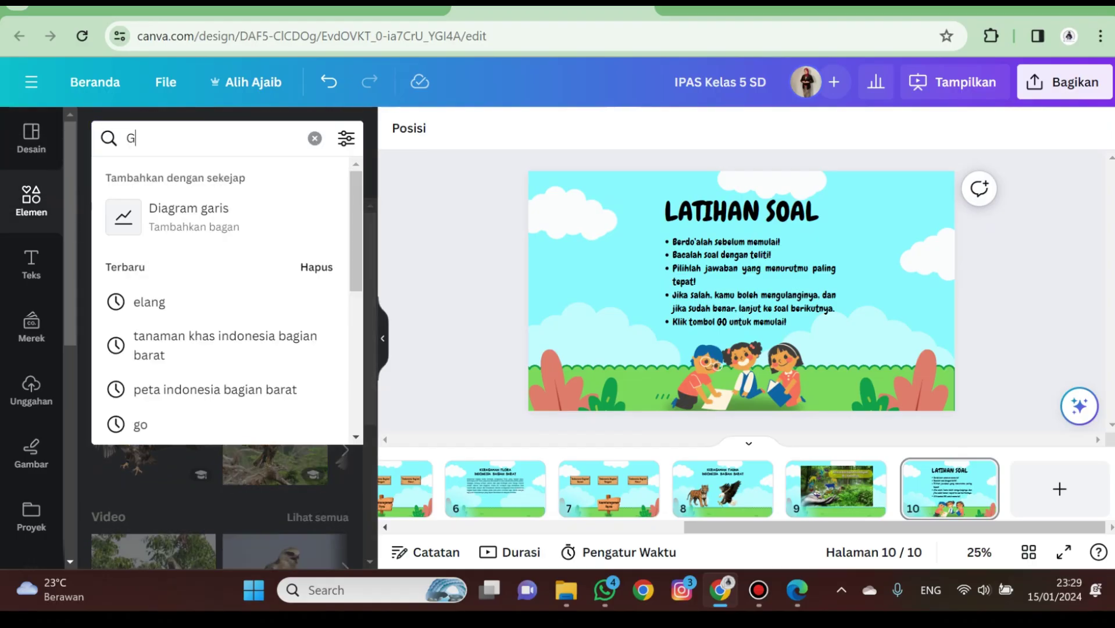
key("Return")
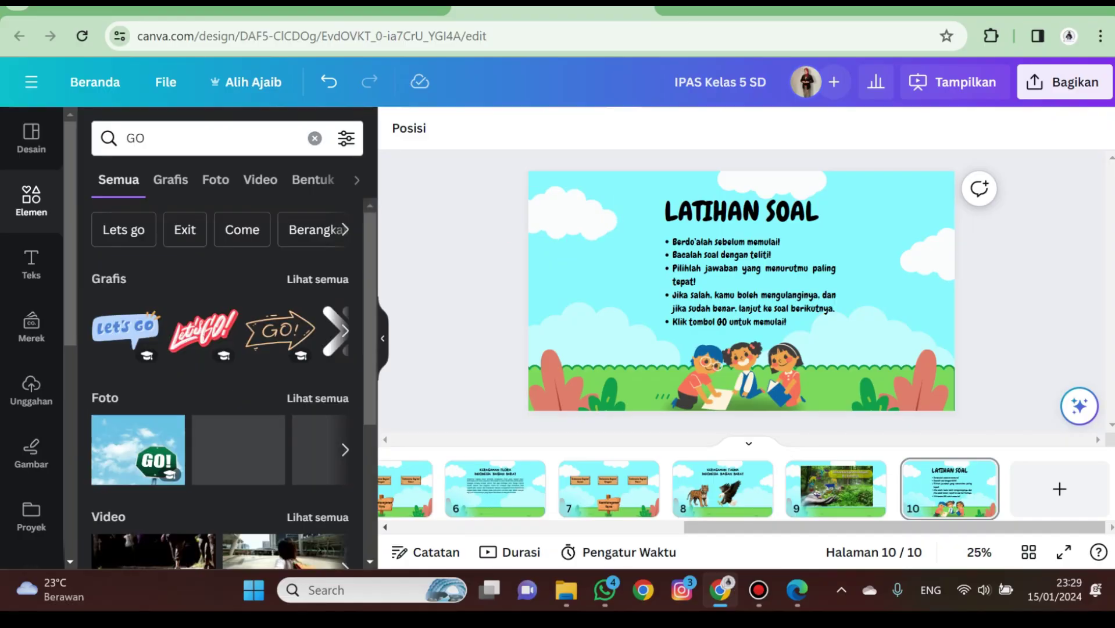
left_click(170, 179)
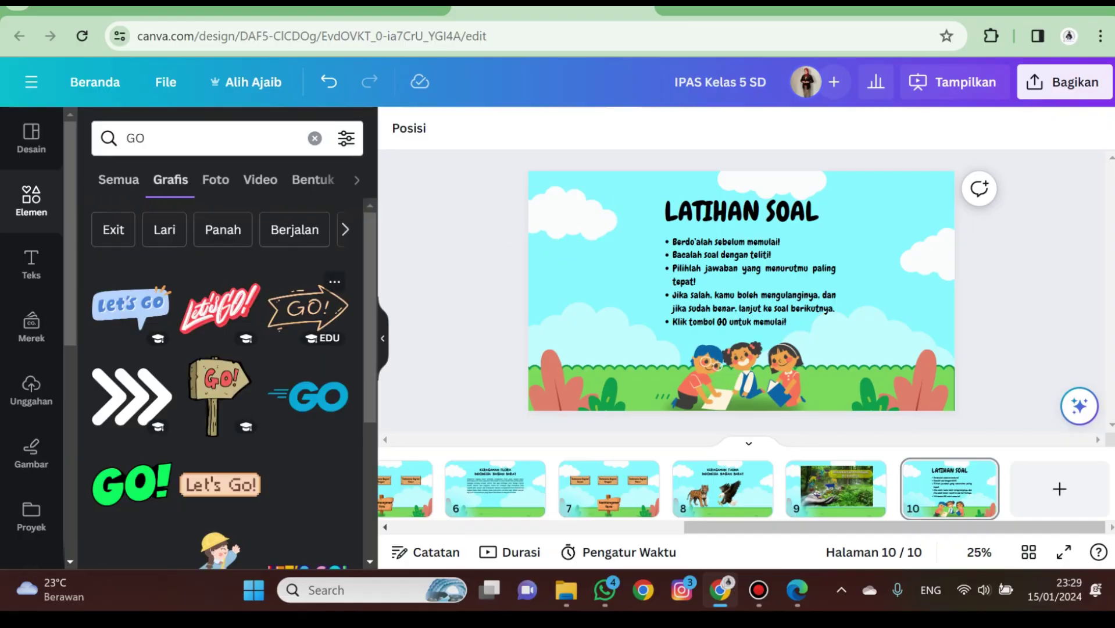
Add the wooden "GO!" signpost graphic instead of the outlined arrow and place it at page 10's lower-right corner
left_click(308, 308)
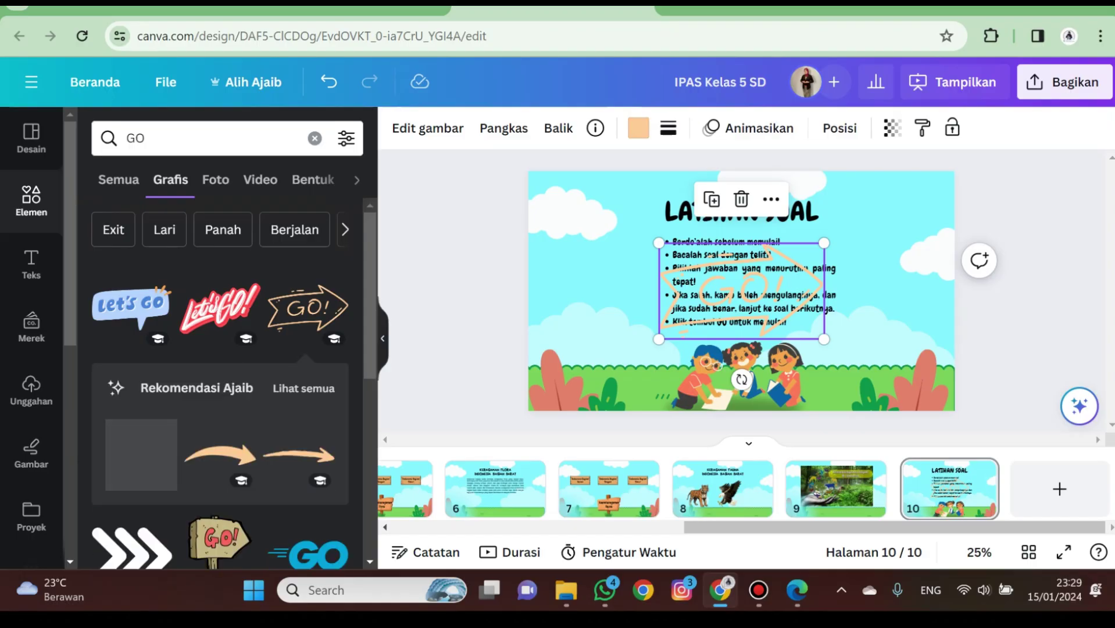
key("Delete")
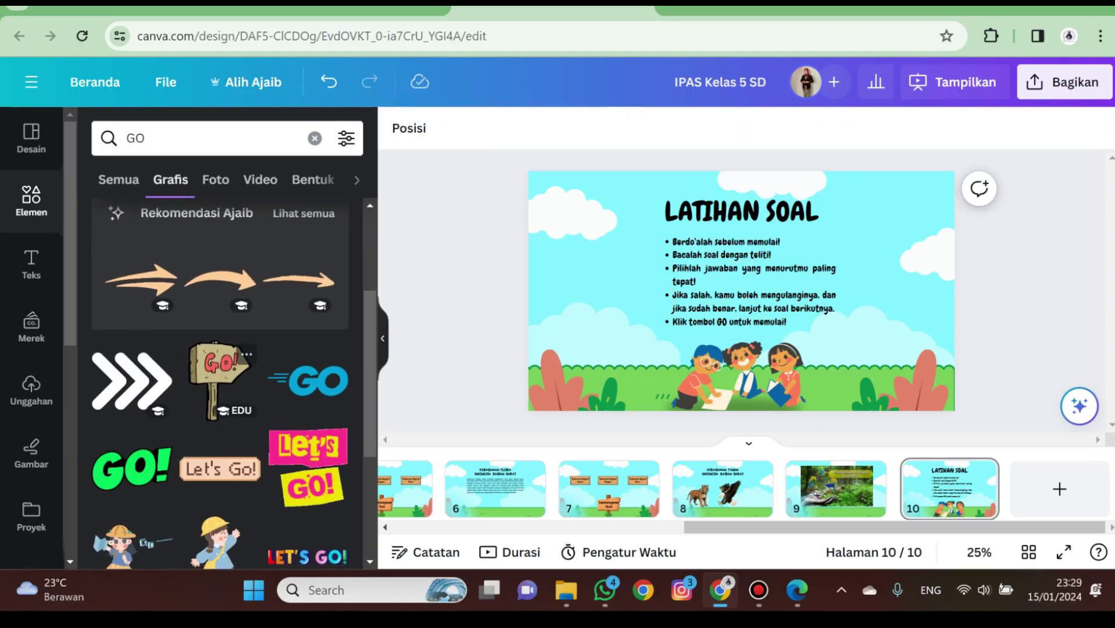
left_click(220, 378)
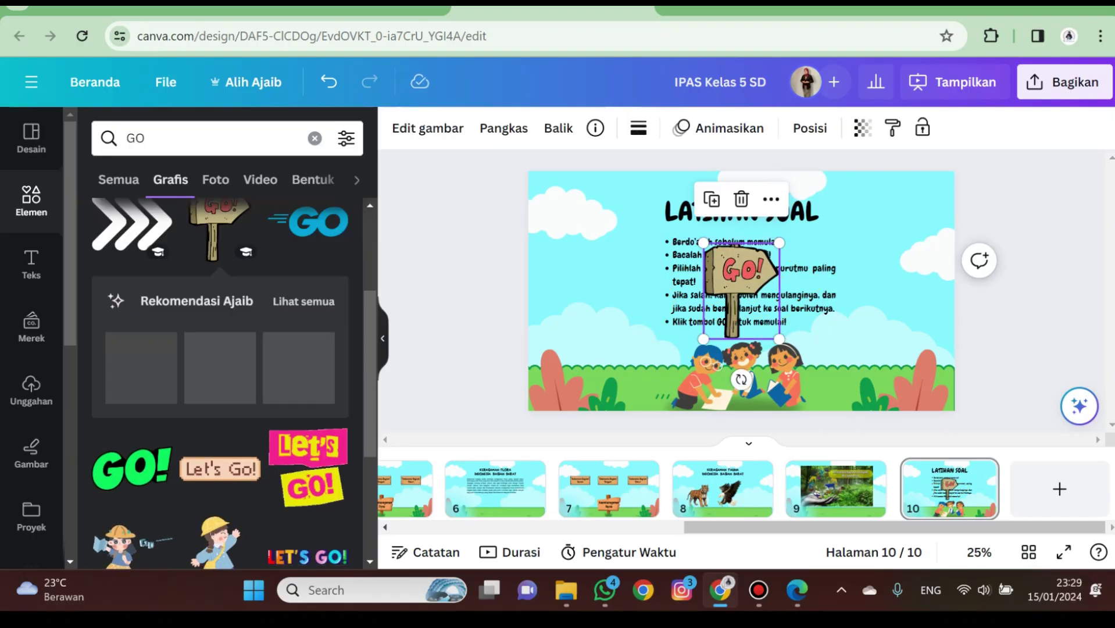
left_click_drag(739, 268, 893, 363)
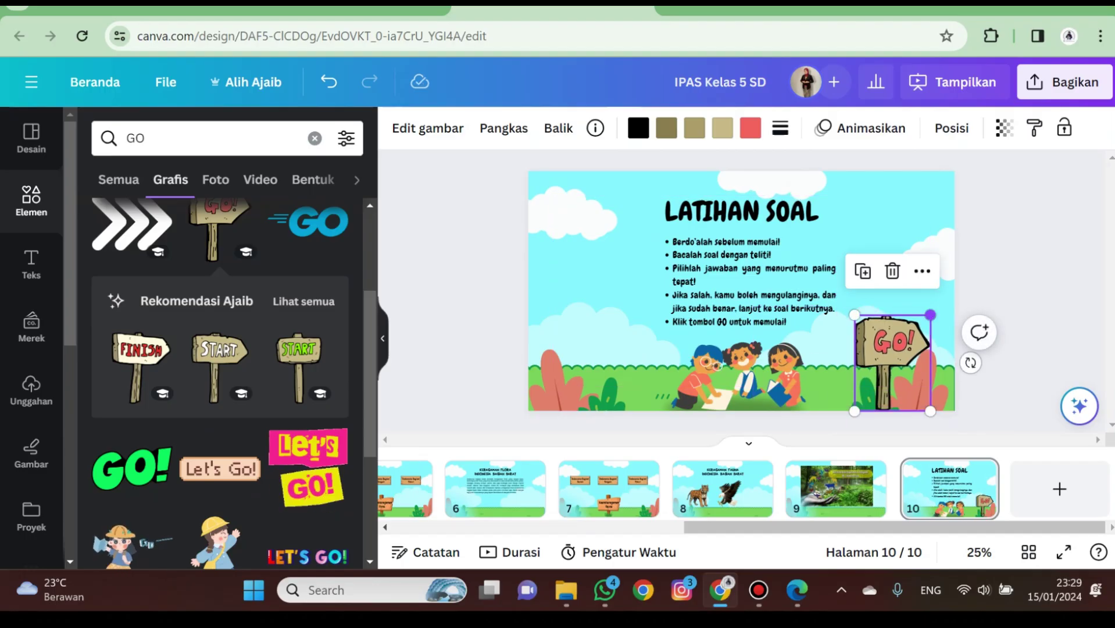
Enlarge the "GO!" signpost on the grass, then widen the instructions text box and shift it left
left_click_drag(931, 315, 955, 285)
left_click_drag(904, 347, 896, 349)
left_click(1009, 337)
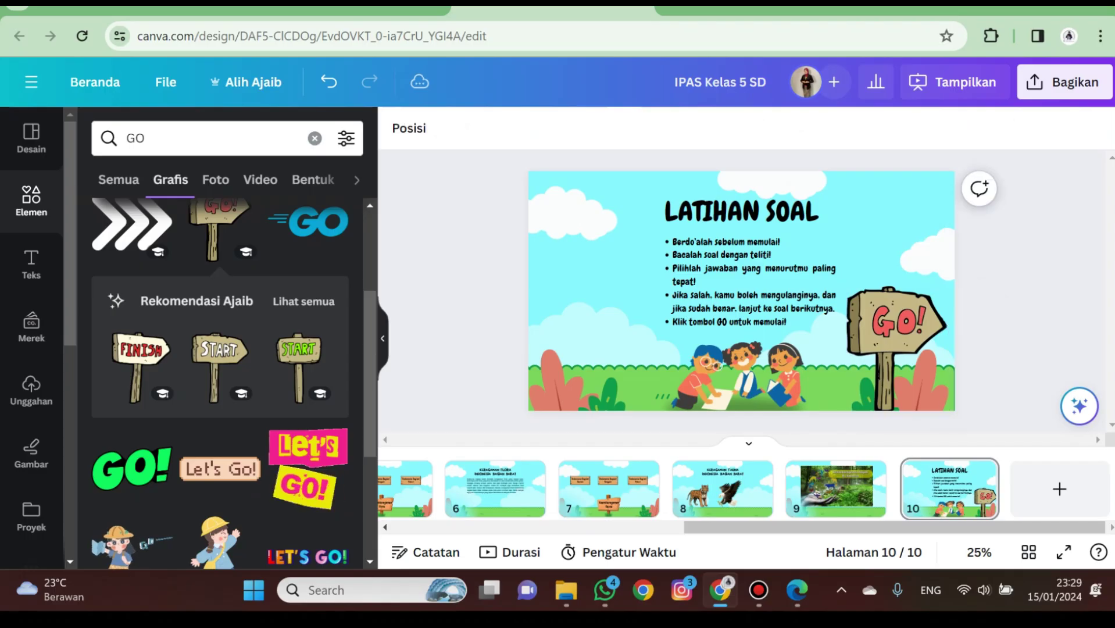
left_click_drag(747, 283, 726, 283)
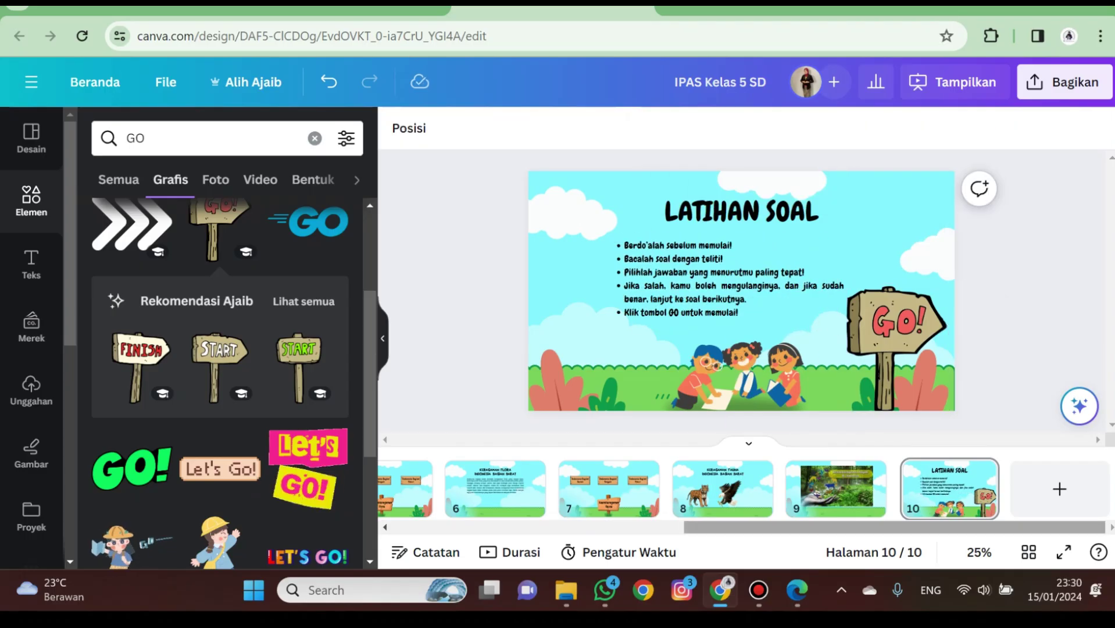
Add page 11 at the end of the presentation and apply the "Answer Number 1" layout to it
left_click(1059, 490)
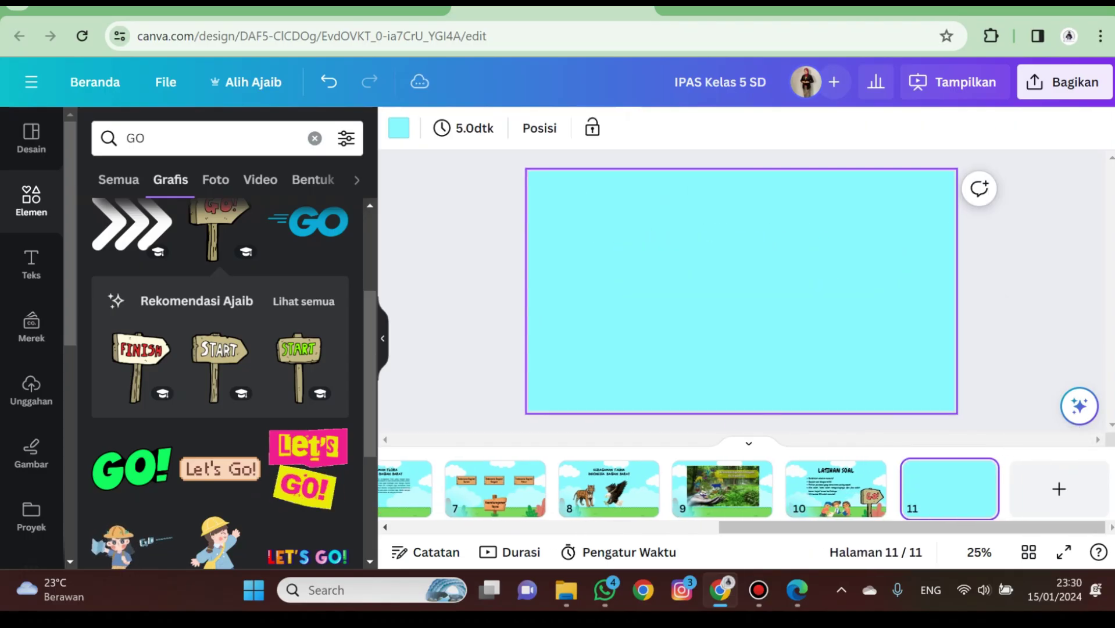
left_click(31, 138)
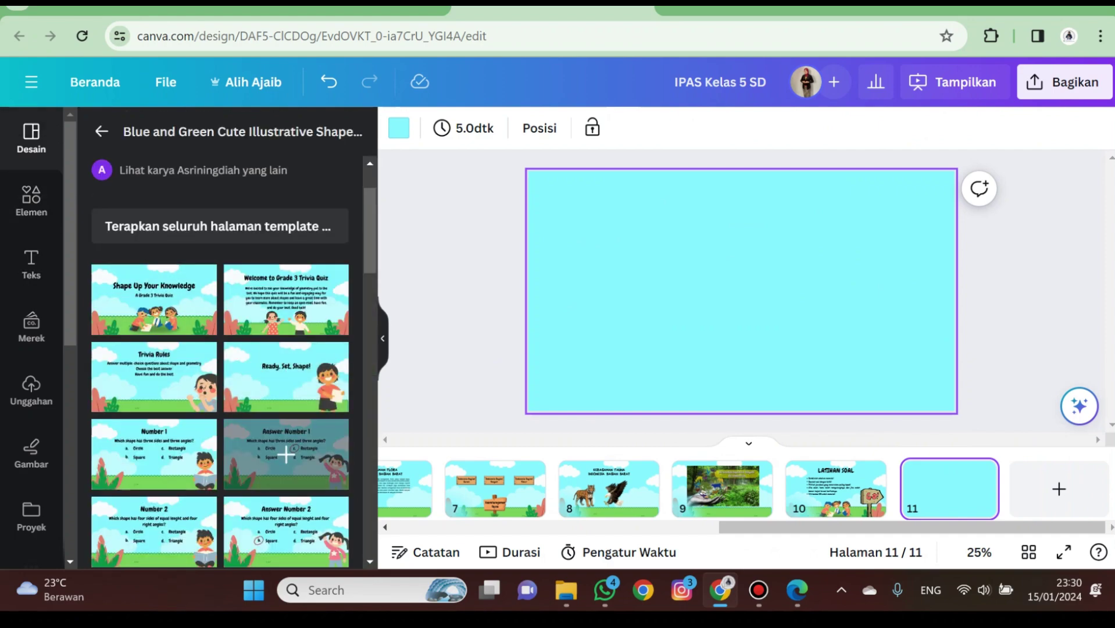
left_click(286, 454)
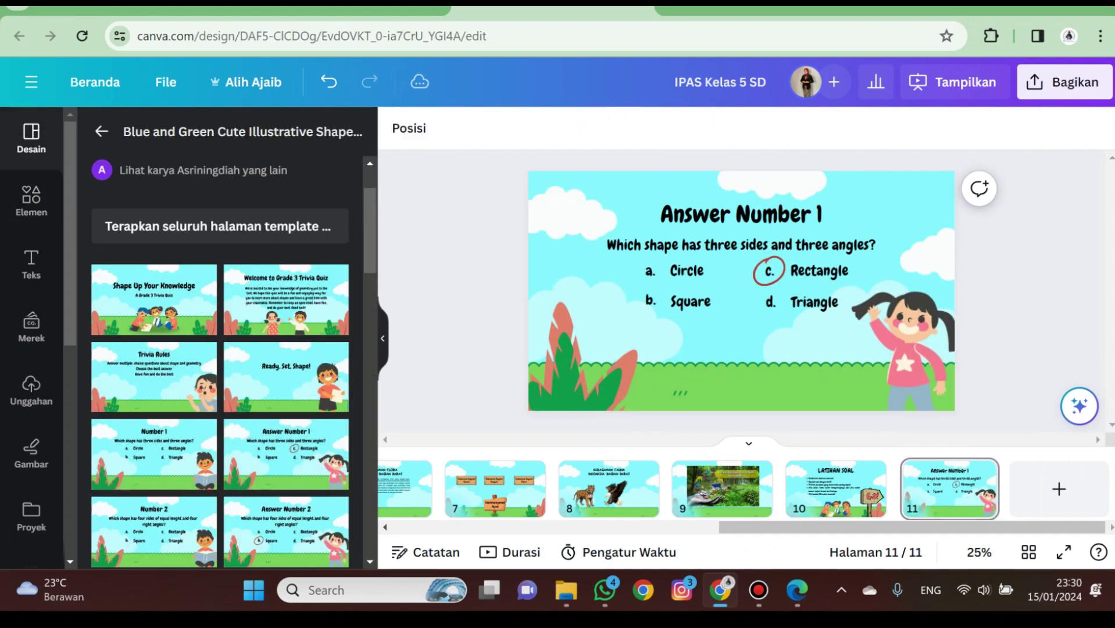
Delete the red circle around option c on page 11 and shorten the title to "Number 1"
left_click(770, 271)
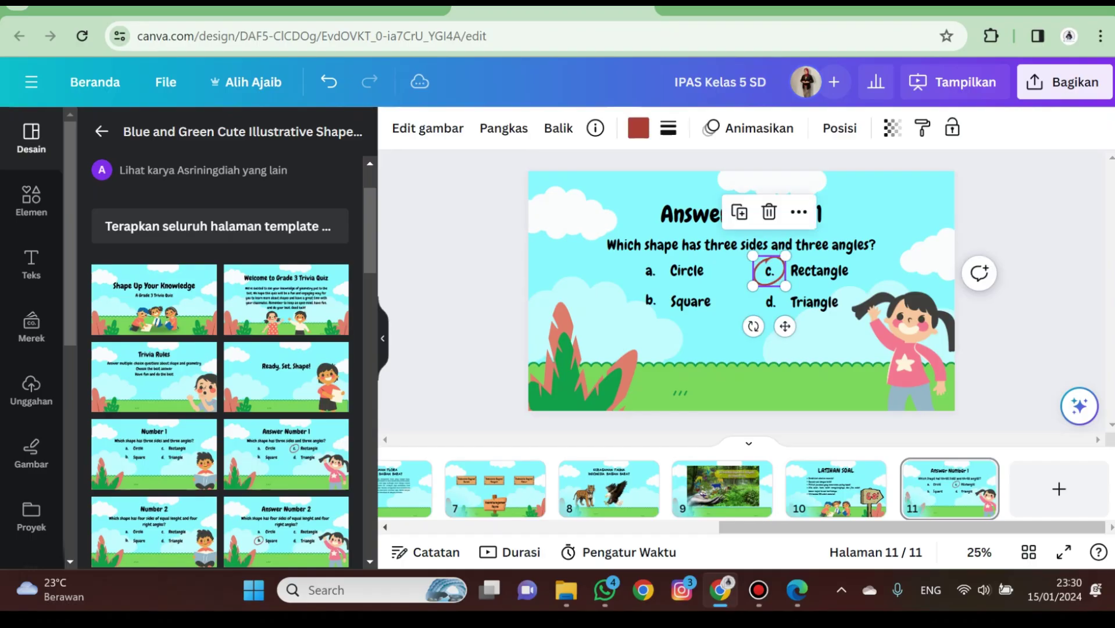
key("Delete")
left_click(751, 215)
left_click(751, 215)
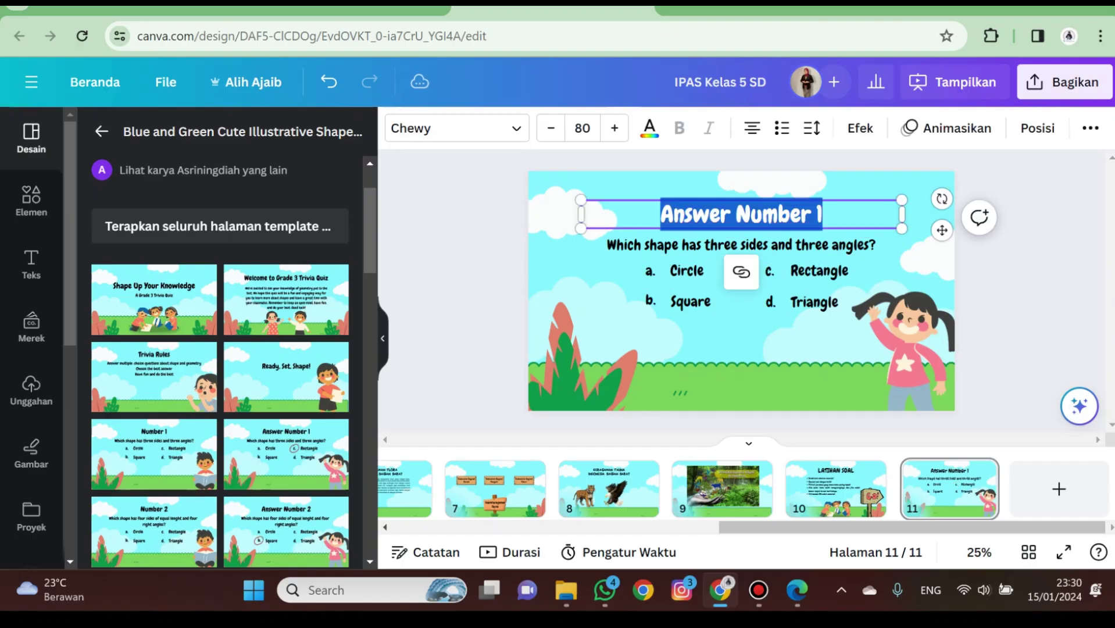
left_click(750, 214)
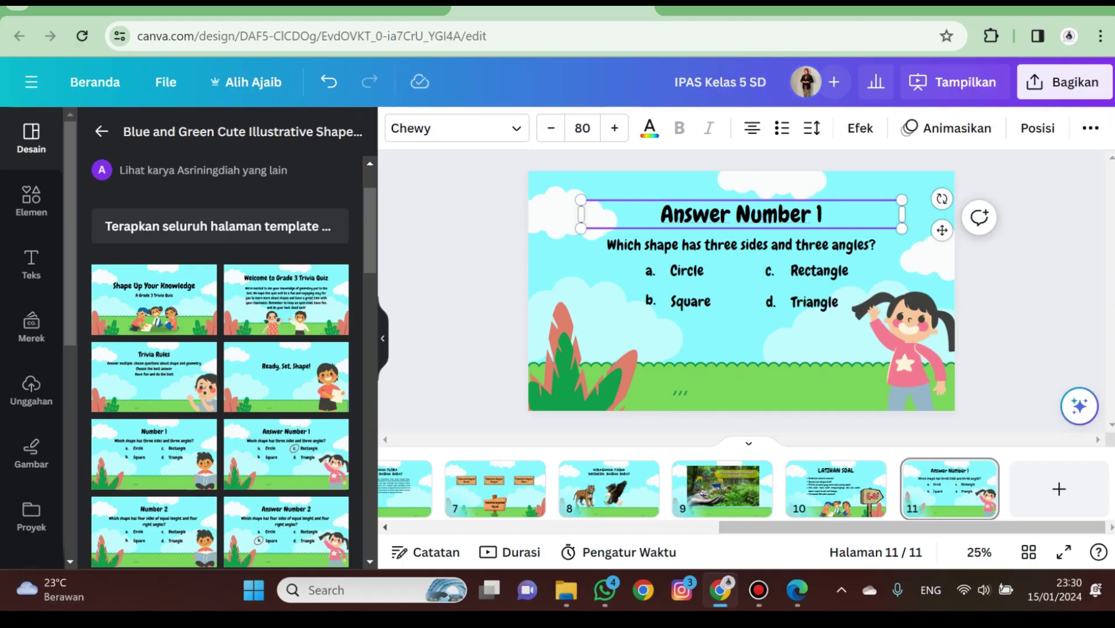
left_click_drag(736, 214, 673, 214)
key("BackSpace")
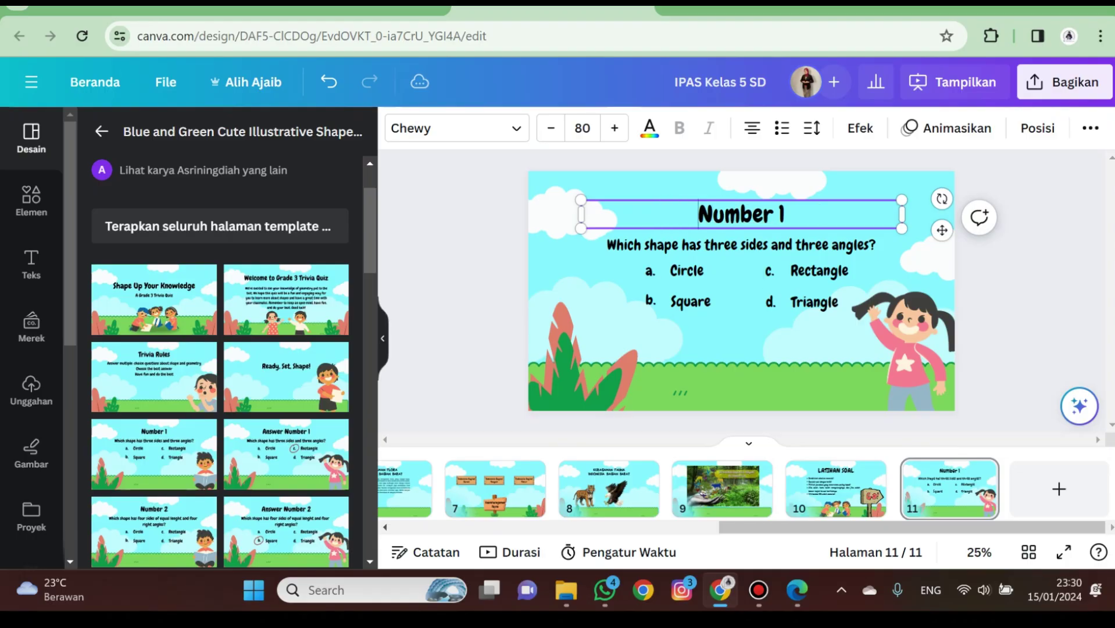
left_click(625, 266)
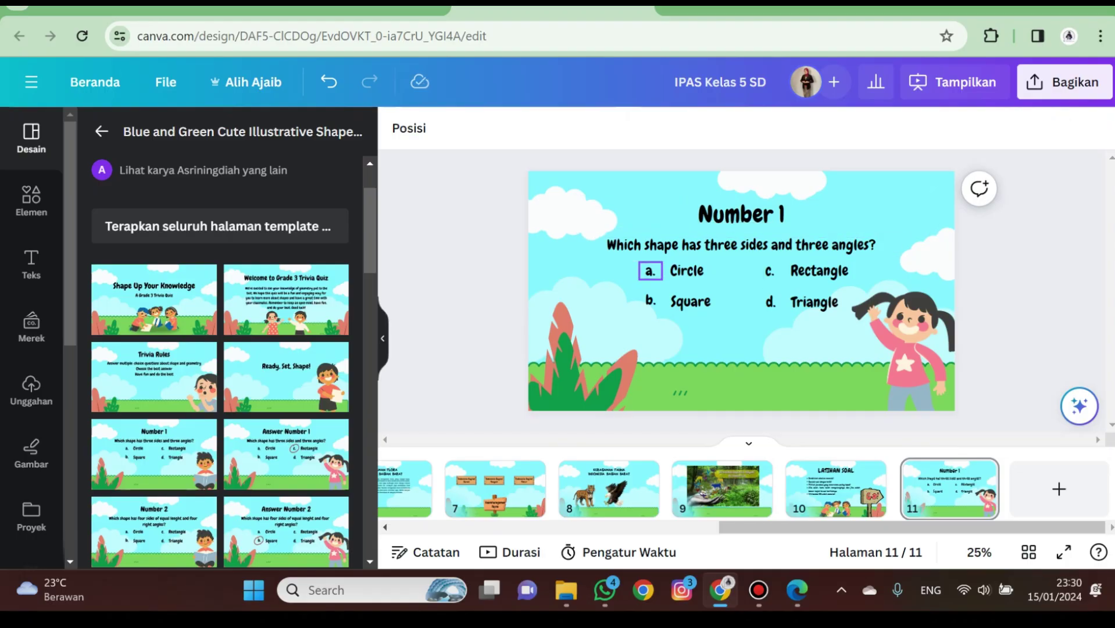
left_click(628, 273)
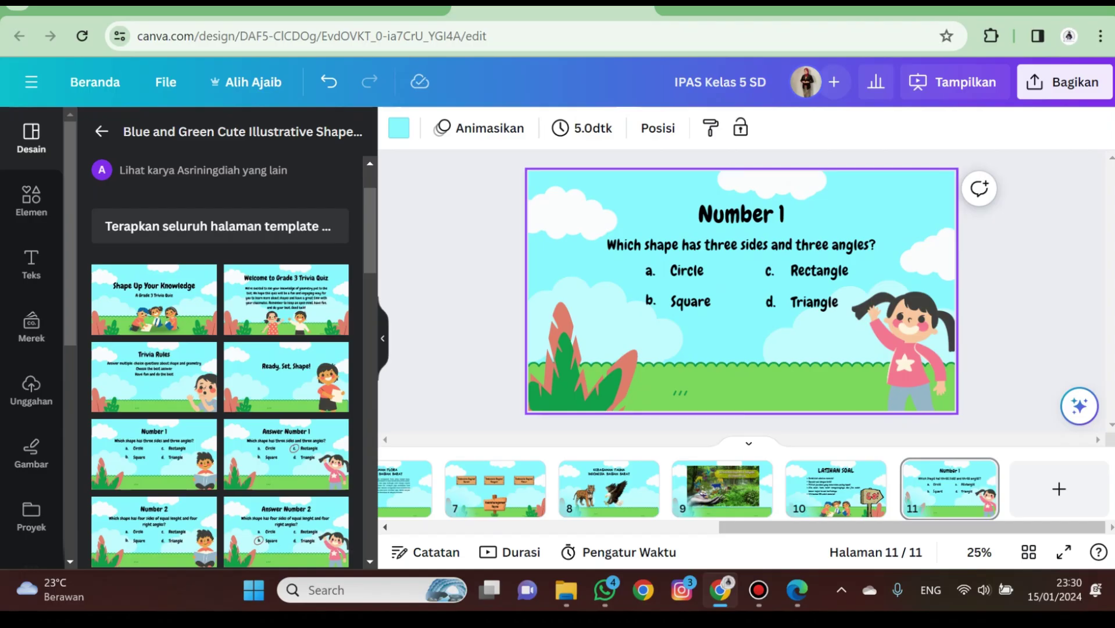
key("Escape")
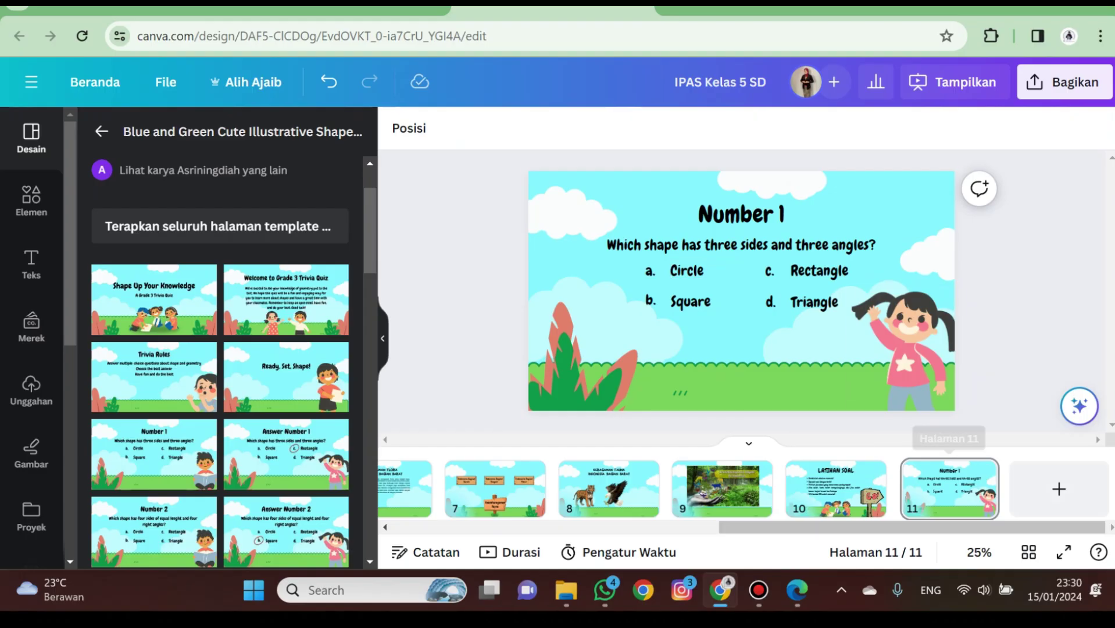
Add page 12 at the end of the presentation and apply the "Shape Up Your Knowledge" layout to it
left_click(1059, 488)
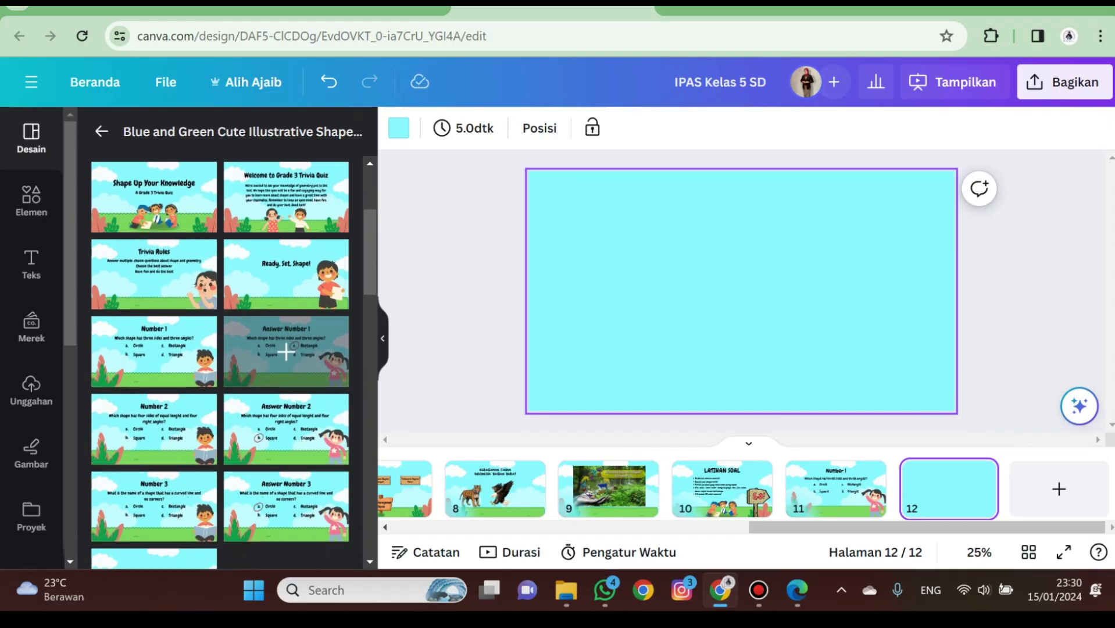
scroll(221, 407, "up", 2)
left_click(154, 387)
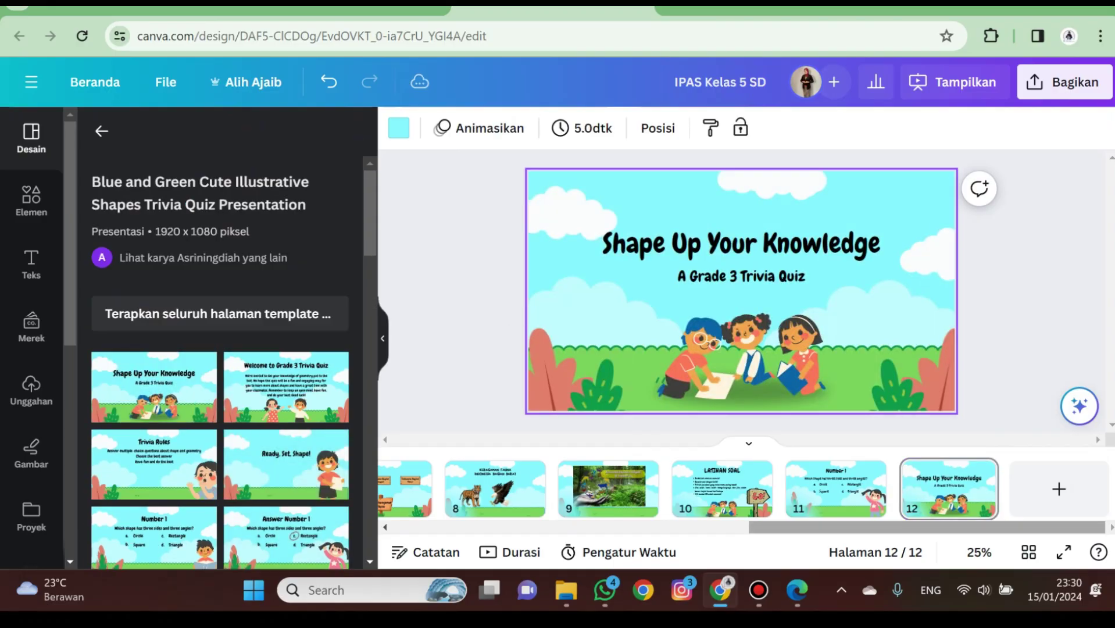
left_click(835, 489)
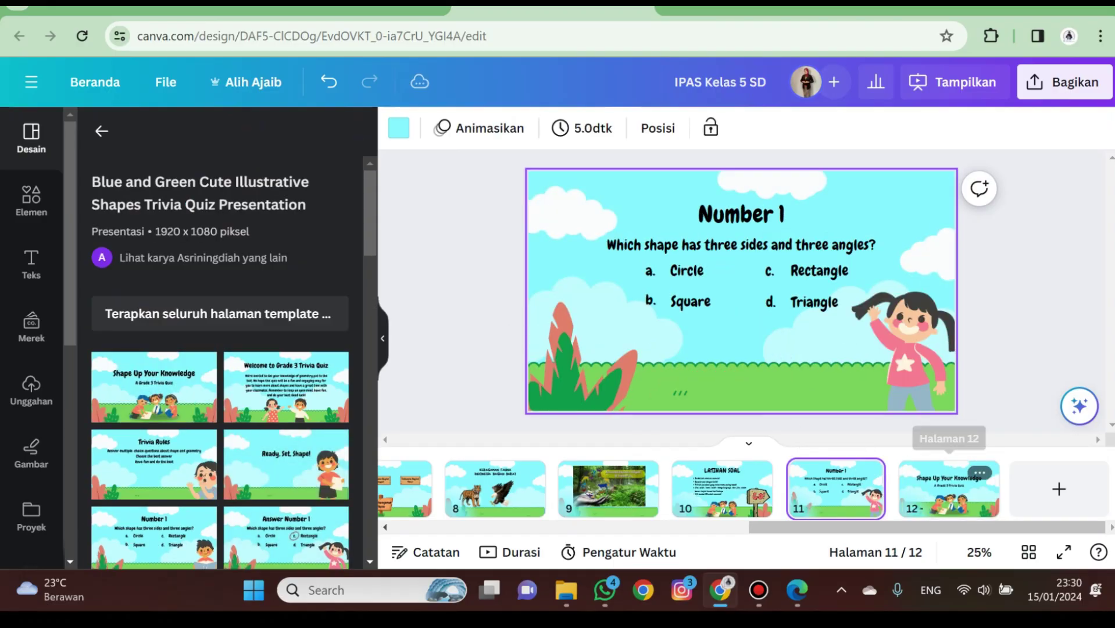
left_click(949, 491)
left_click(836, 492)
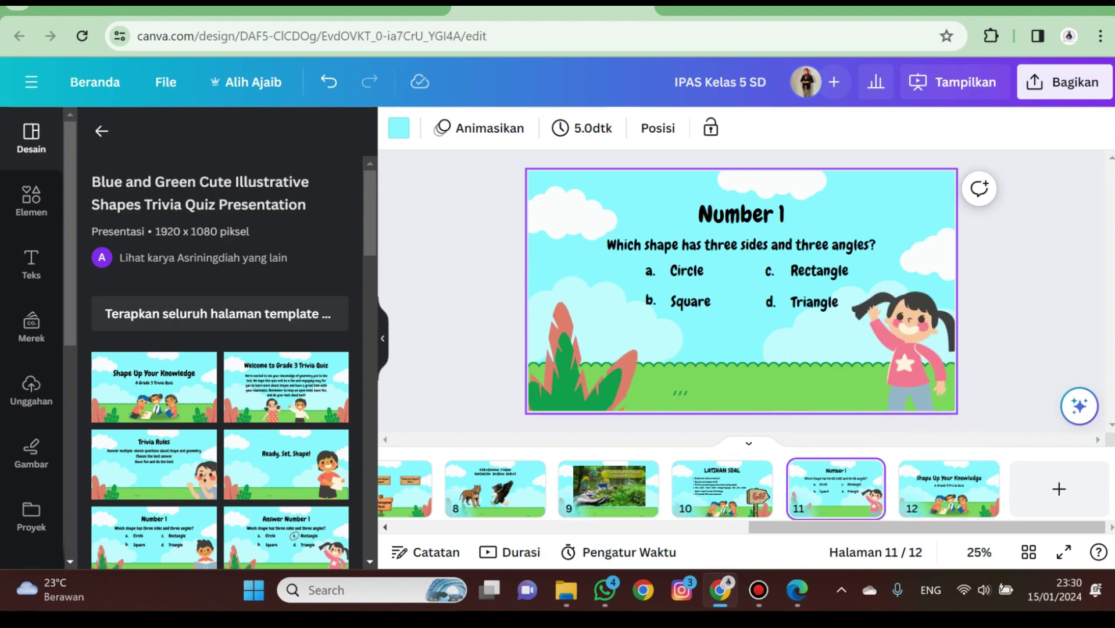
left_click(949, 488)
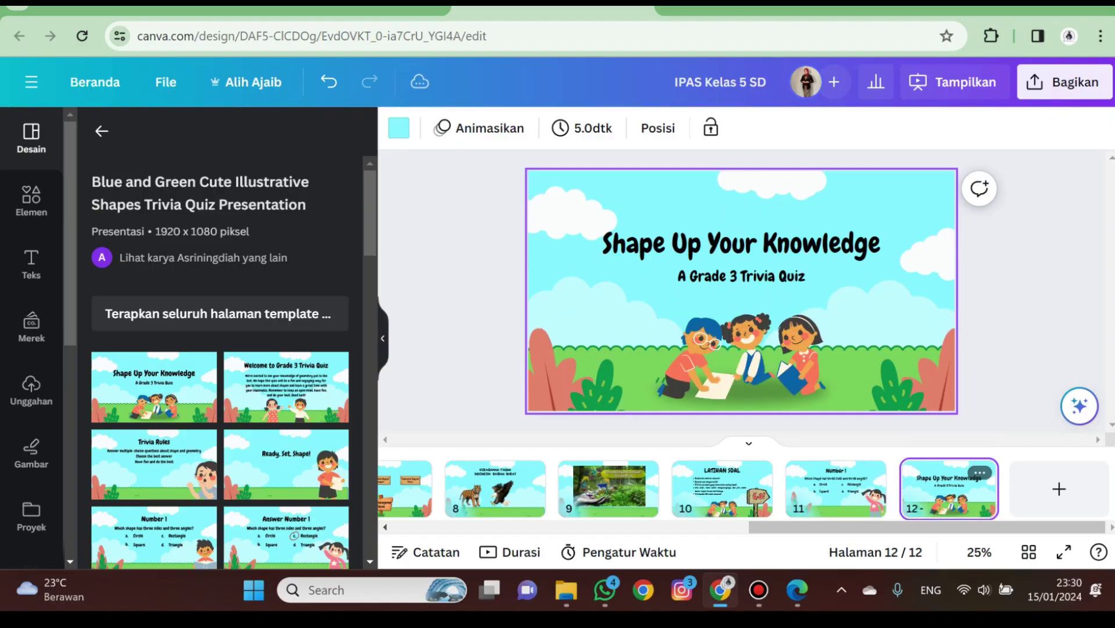
Delete the title, the subtitle and the illustration of the three children from page 12, leaving only the background scenery
left_click(742, 243)
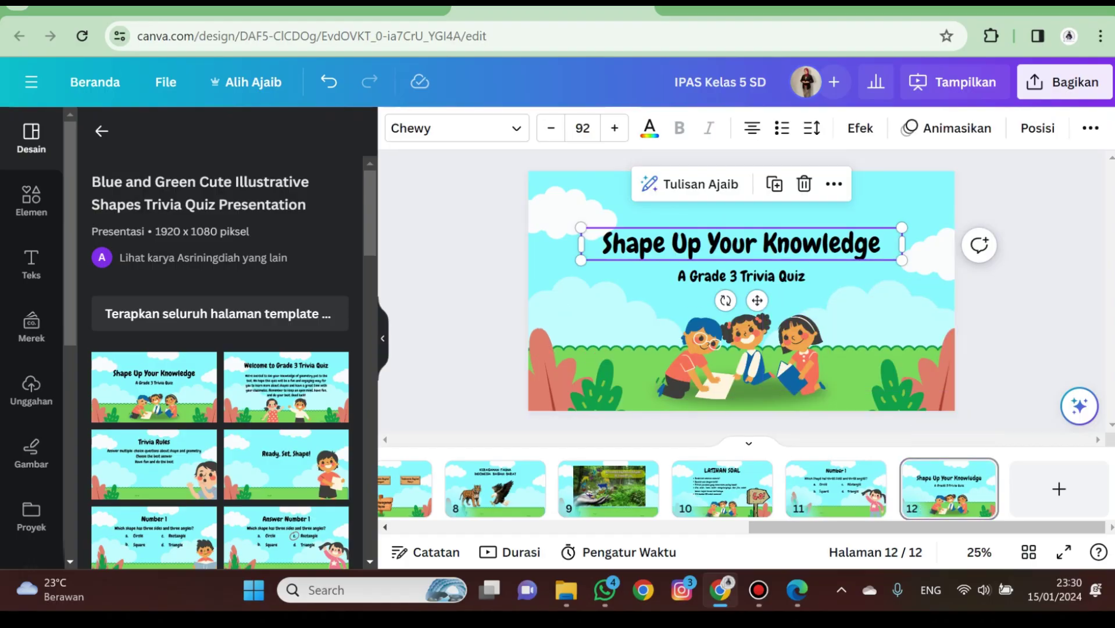
key("Delete")
left_click(747, 367)
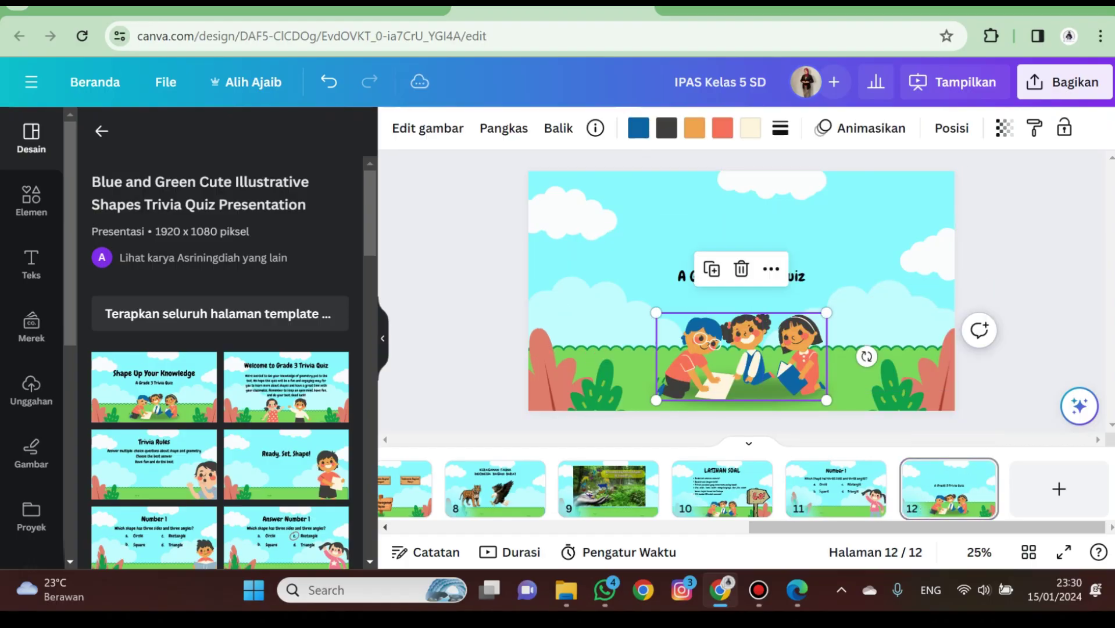
key("Delete")
left_click(742, 387)
key("Delete")
left_click(741, 276)
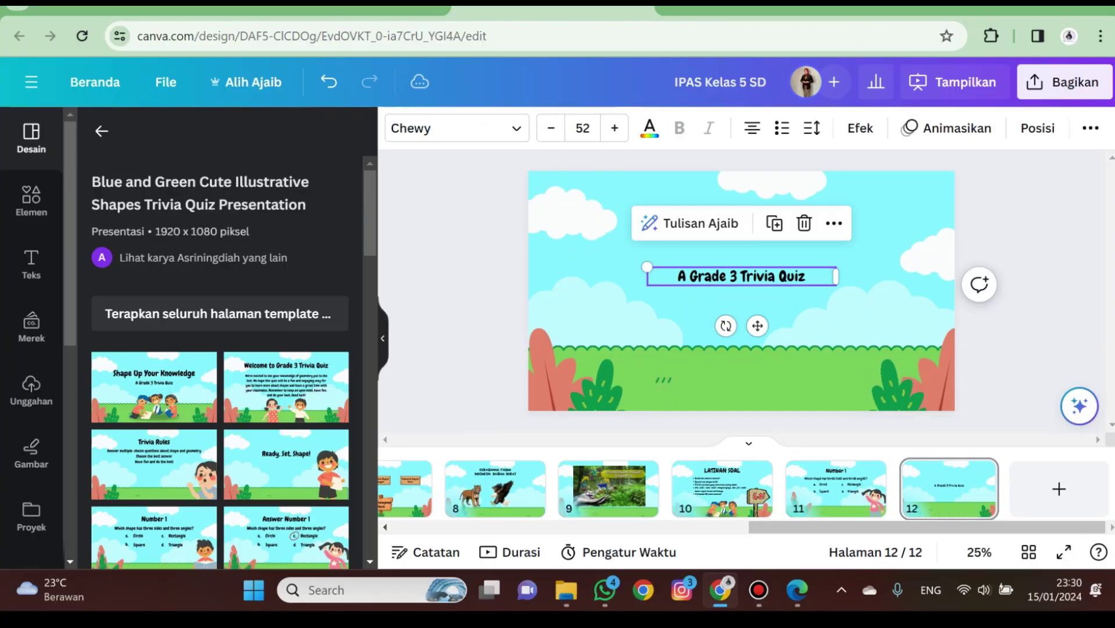
key("Delete")
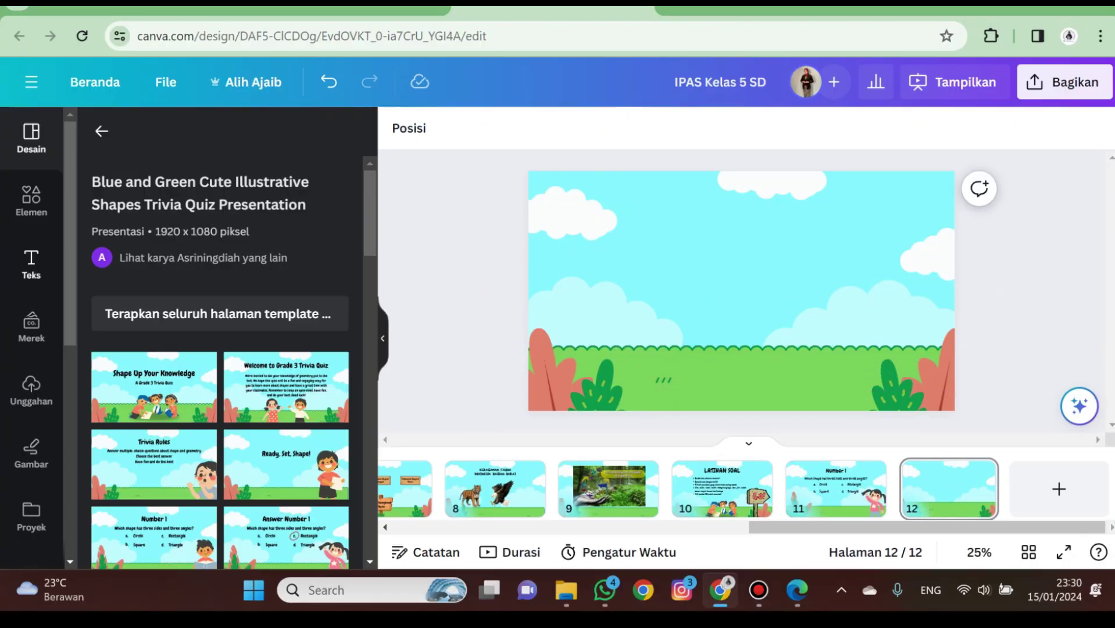
Search the elements for "HORAY" and look through the graphics results
left_click(31, 201)
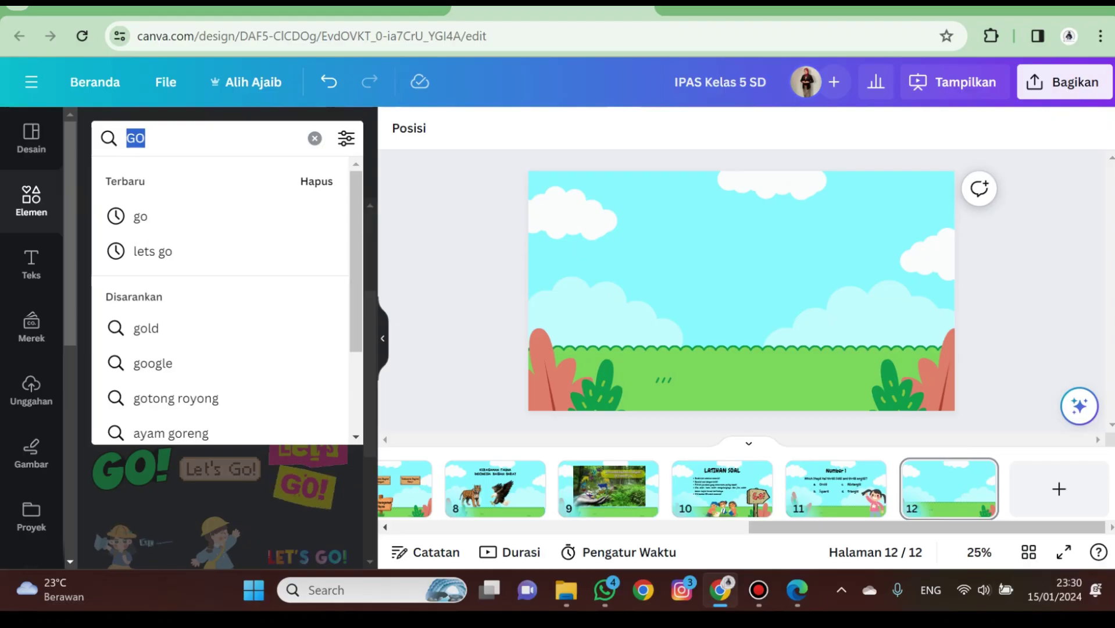
type("HORAY")
key("Return")
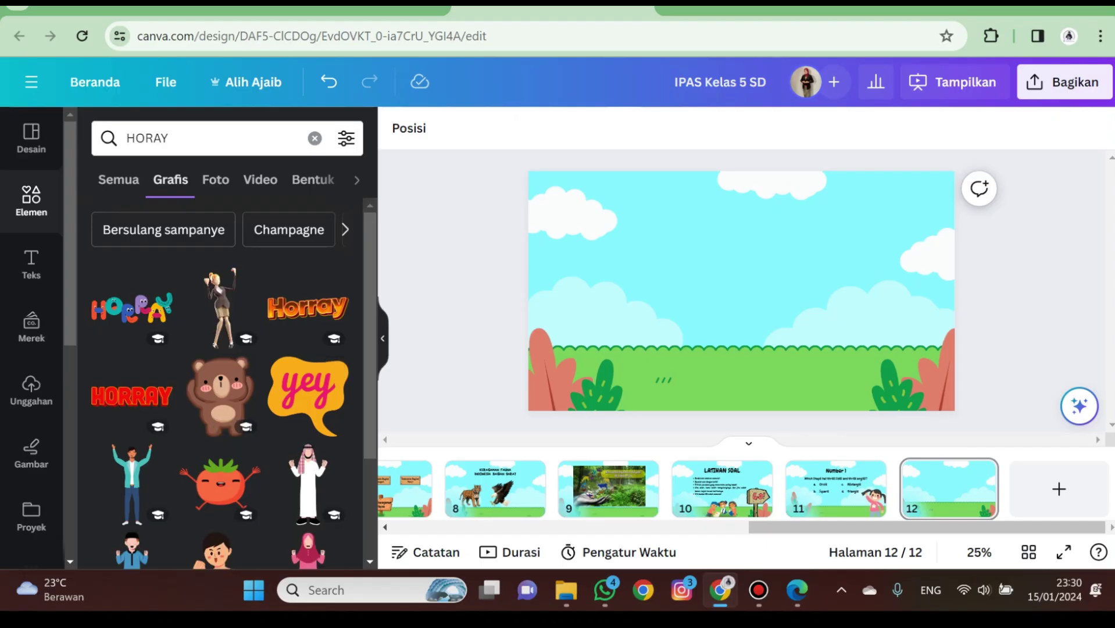
scroll(221, 338, "down", 3)
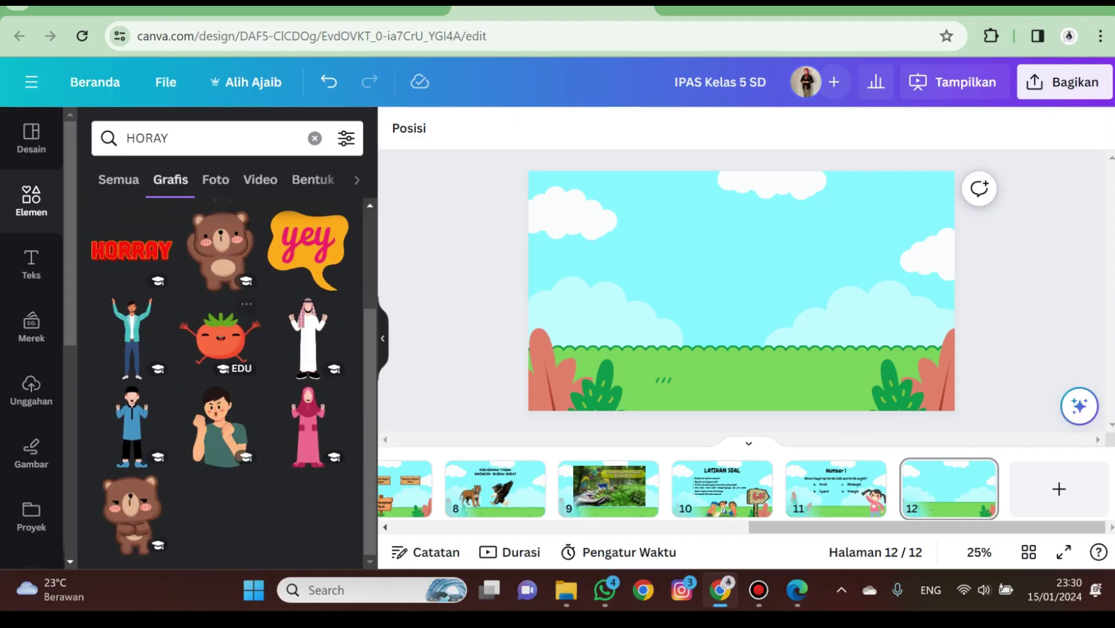
scroll(220, 337, "up", 3)
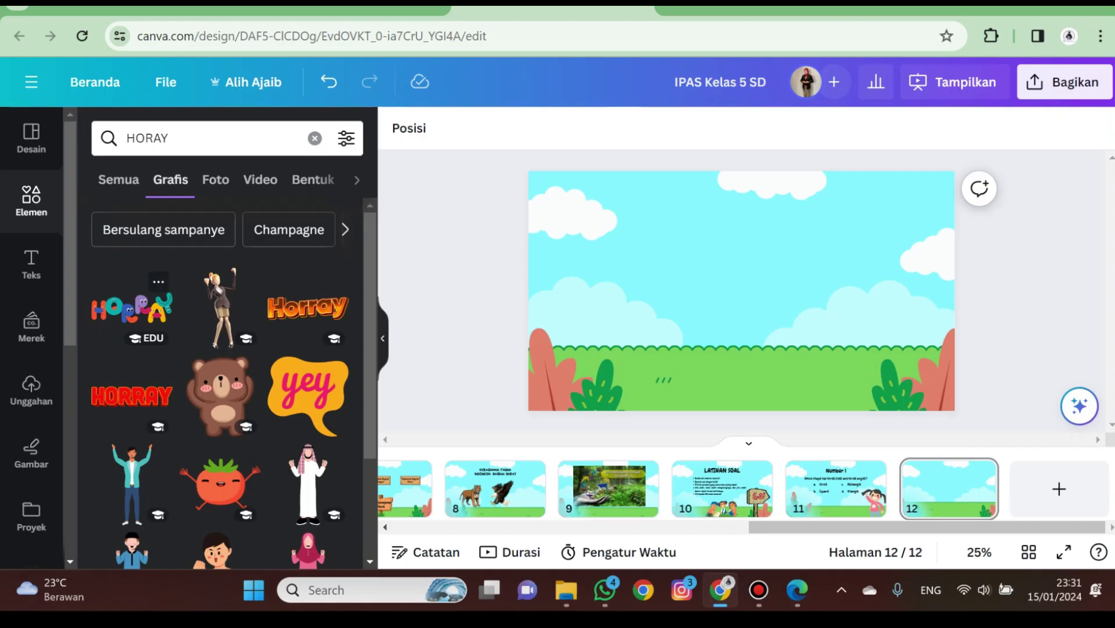
Search the graphics for "CONGRAT", add the clapping hands with confetti to page 12, then shrink and centre them above the grass
left_click(215, 138)
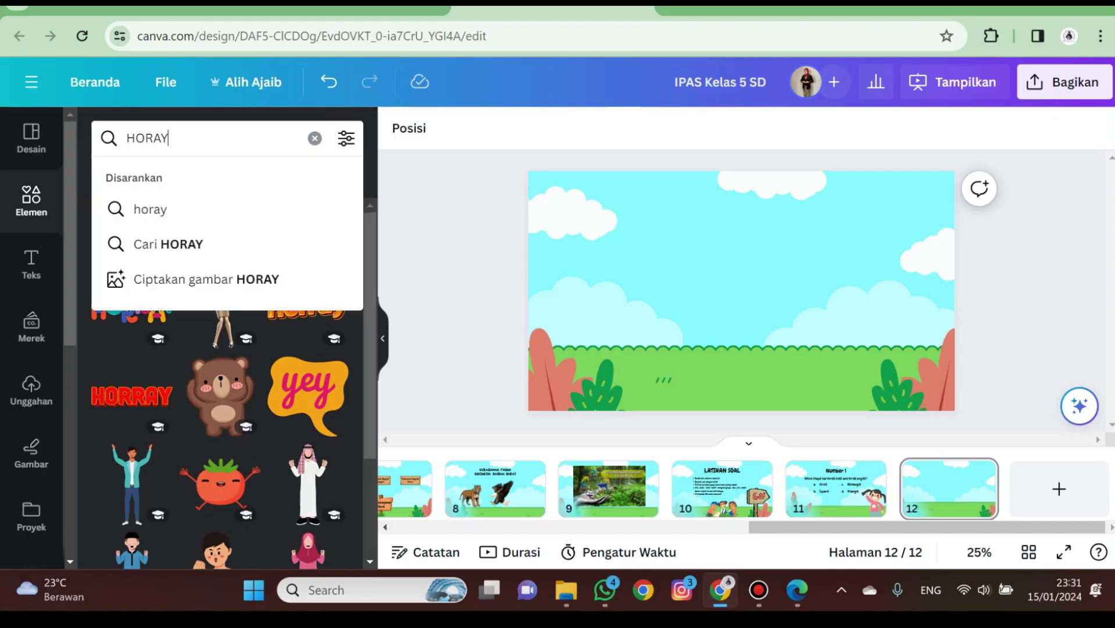
key("ctrl+a")
type("CONGRAT")
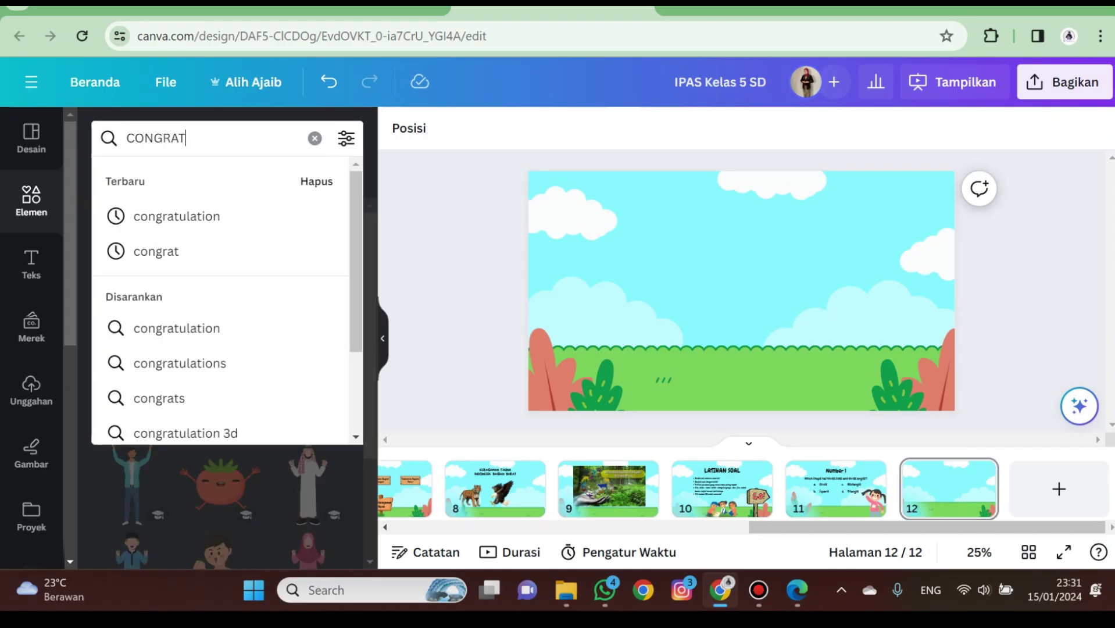
key("Return")
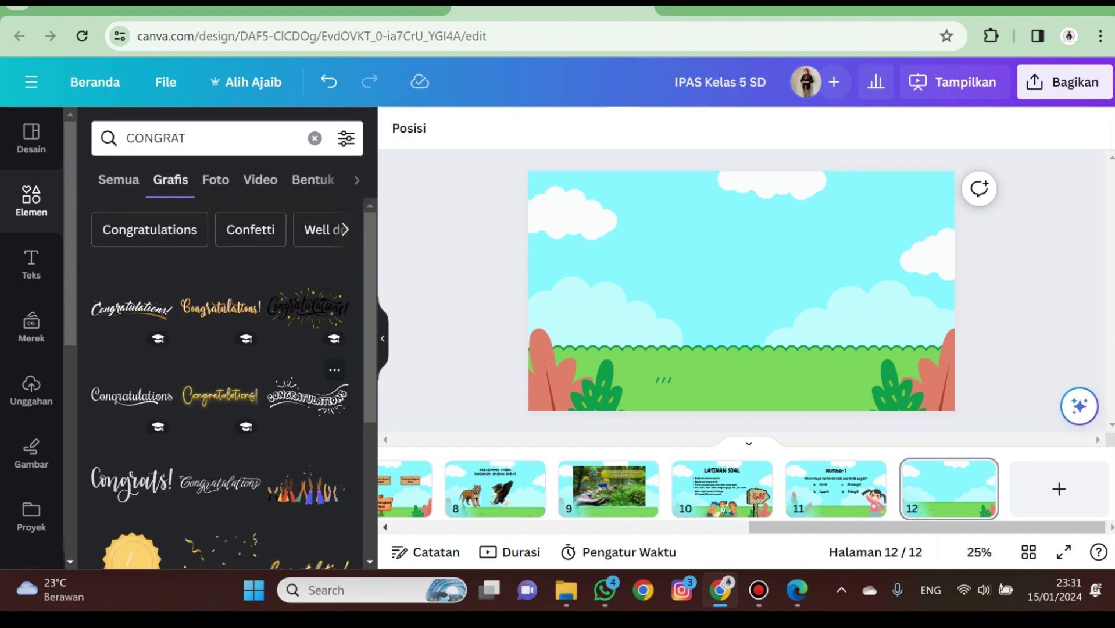
left_click(308, 489)
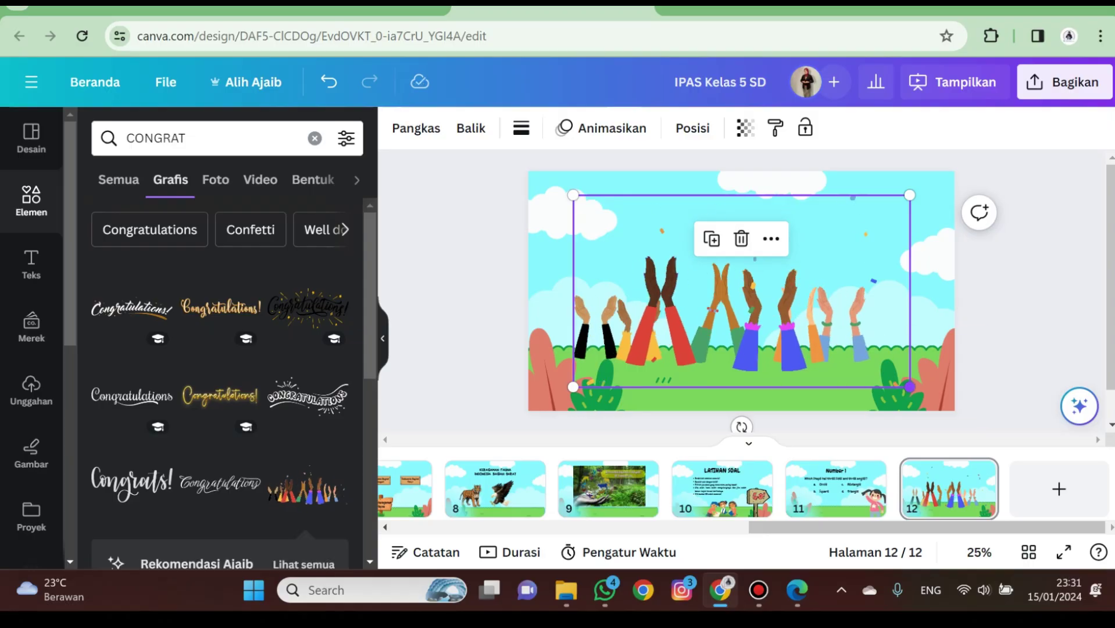
left_click_drag(916, 385, 829, 337)
left_click_drag(701, 264, 746, 292)
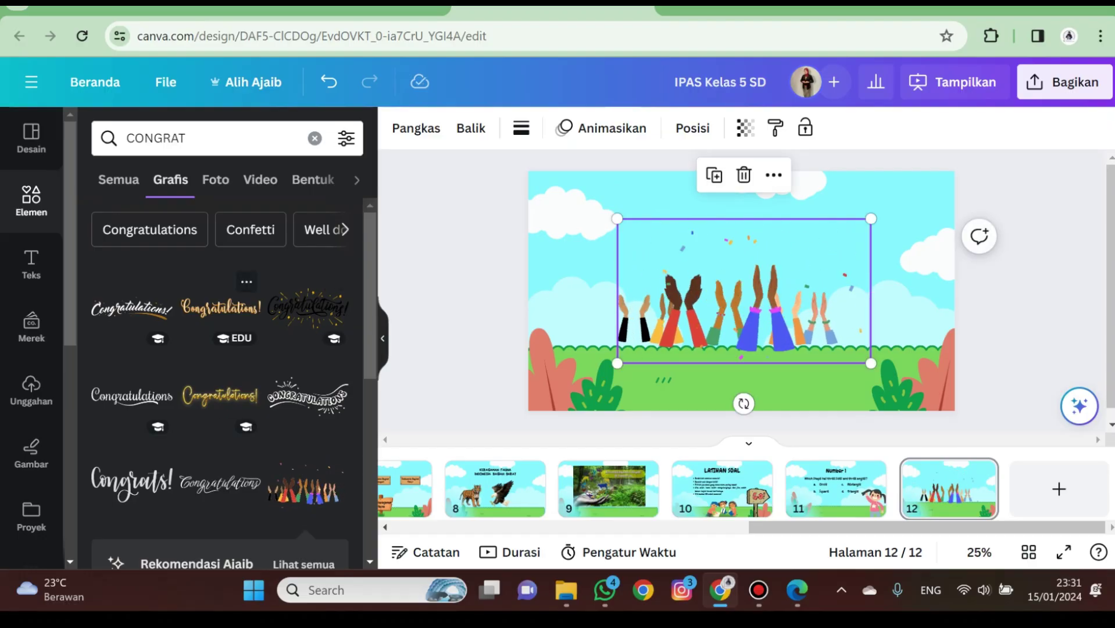
Add the black wavy "CONGRATULATIONS" lettering instead of the white script version, slightly enlarged and centred above the clapping hands
left_click(133, 307)
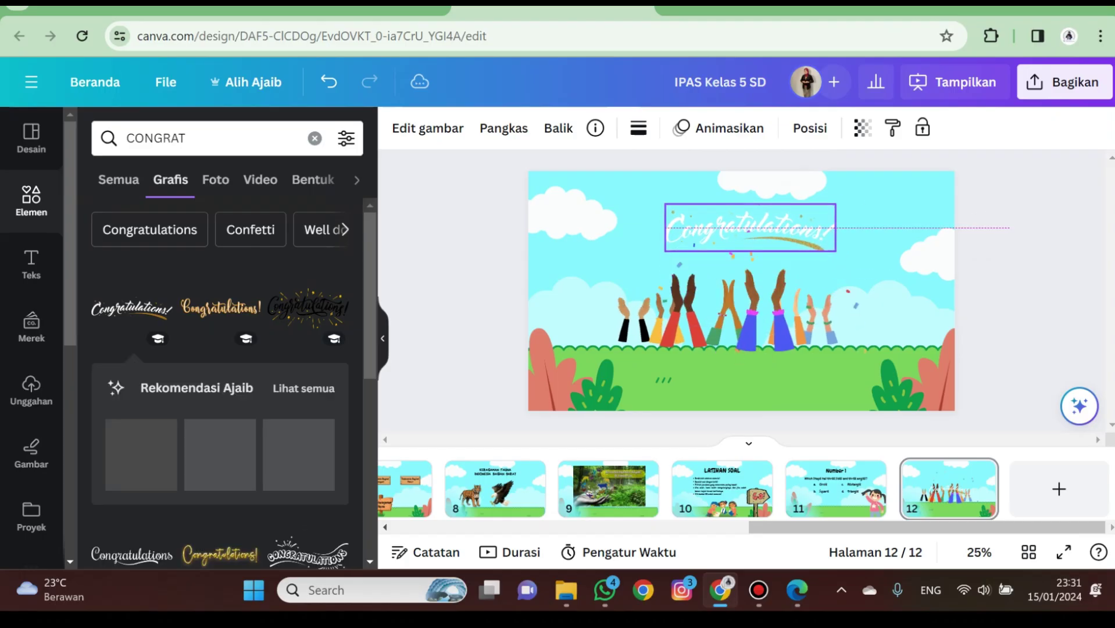
key("Delete")
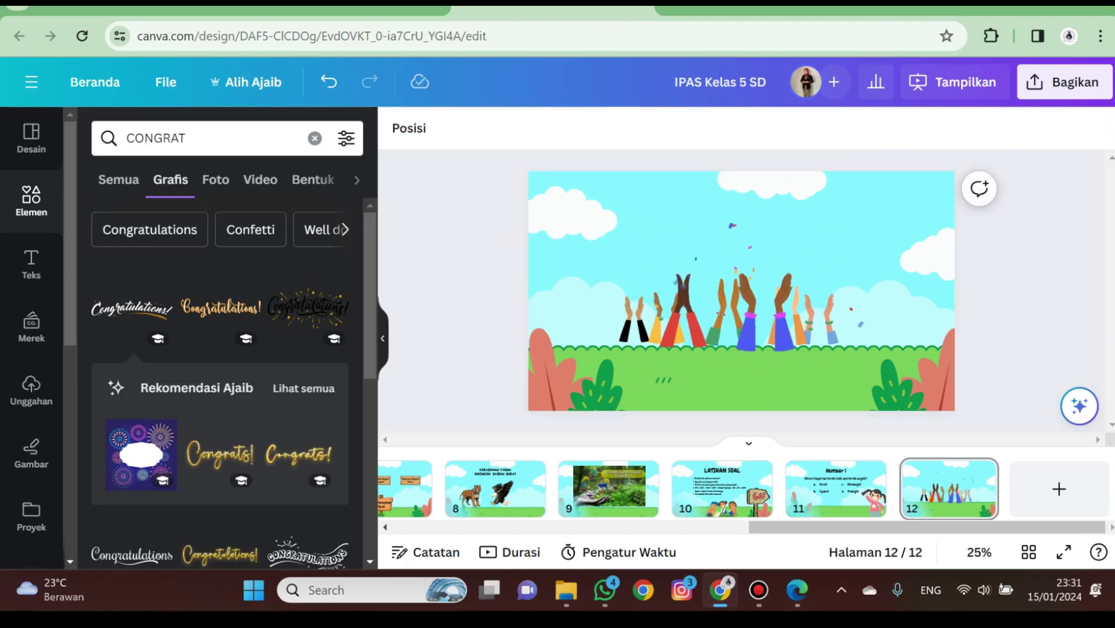
scroll(221, 325, "down", 2)
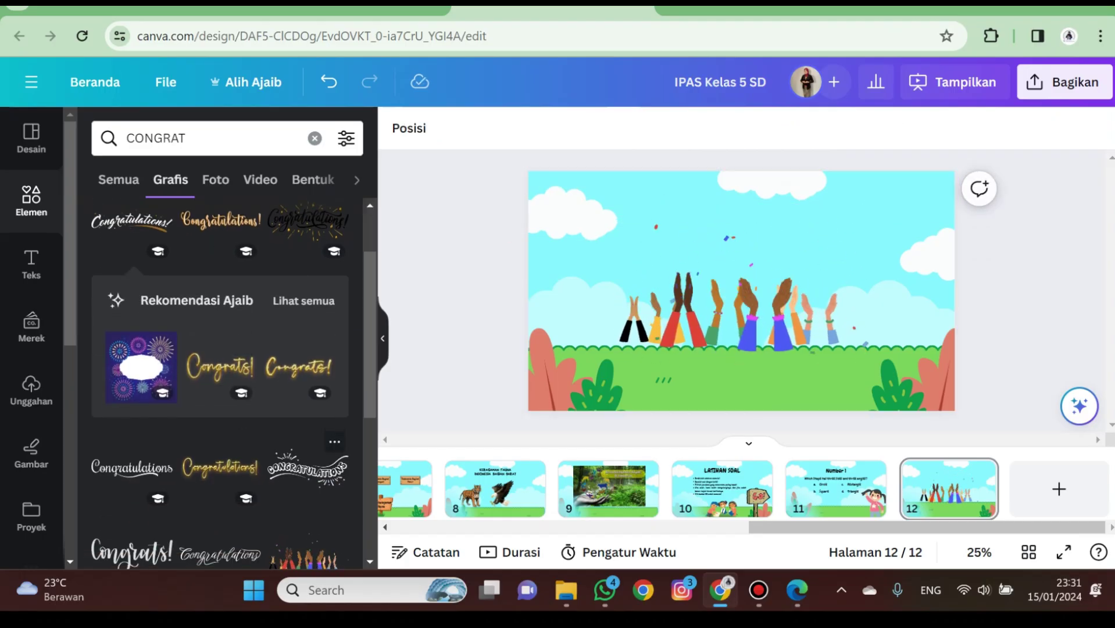
left_click(308, 468)
left_click_drag(741, 292, 725, 213)
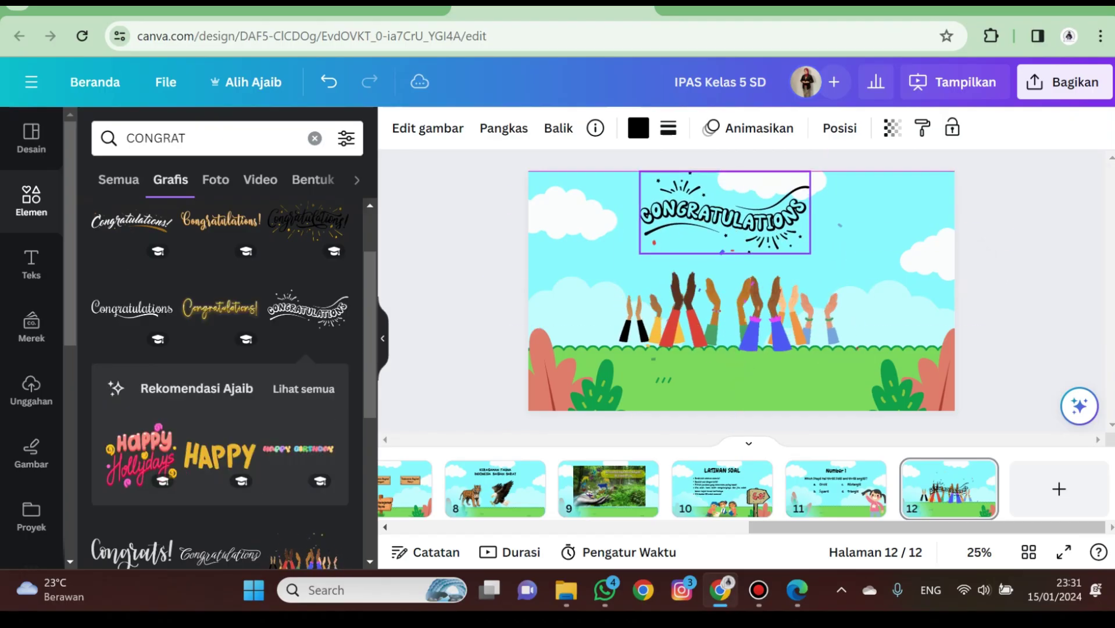
left_click_drag(810, 254, 829, 262)
left_click_drag(734, 217, 744, 227)
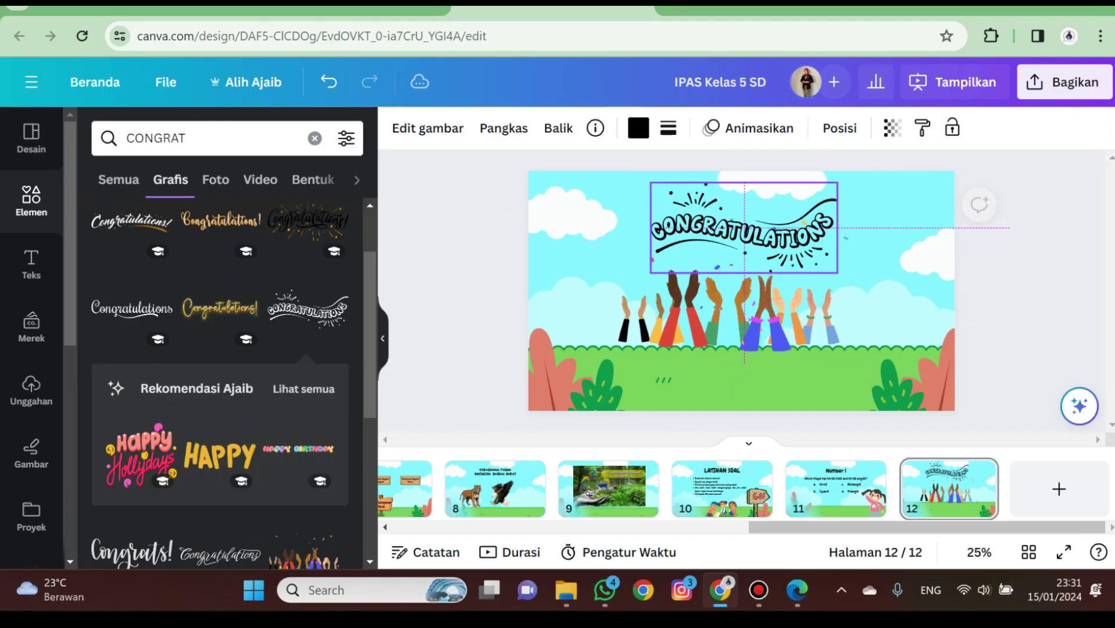
left_click(1012, 279)
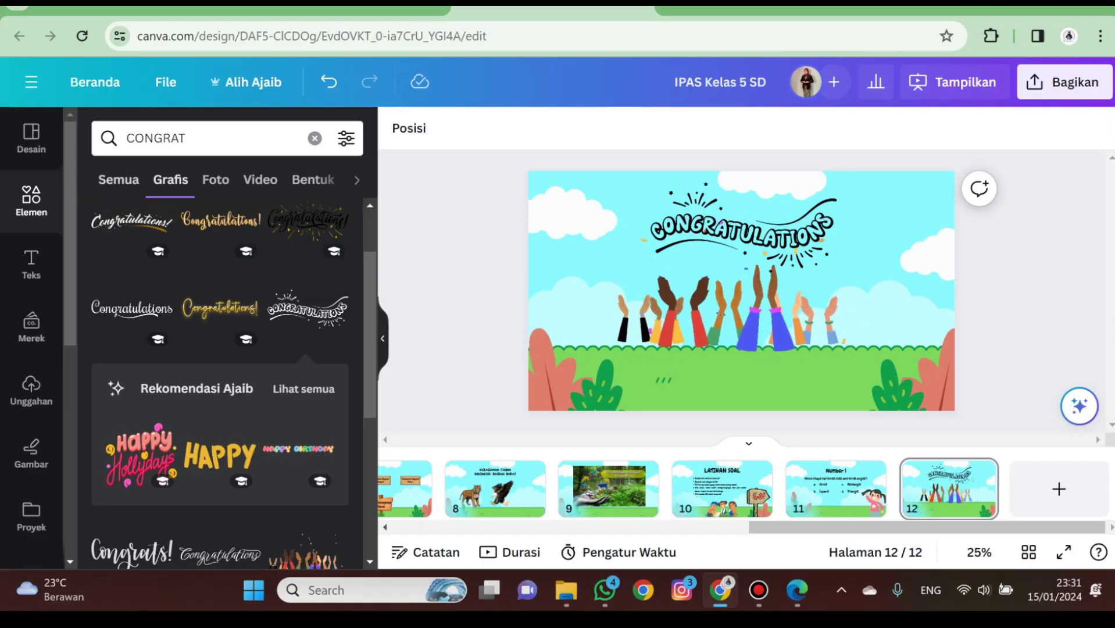
Replace the element search with "1" and list all matching graphics
left_click(314, 138)
left_click(233, 139)
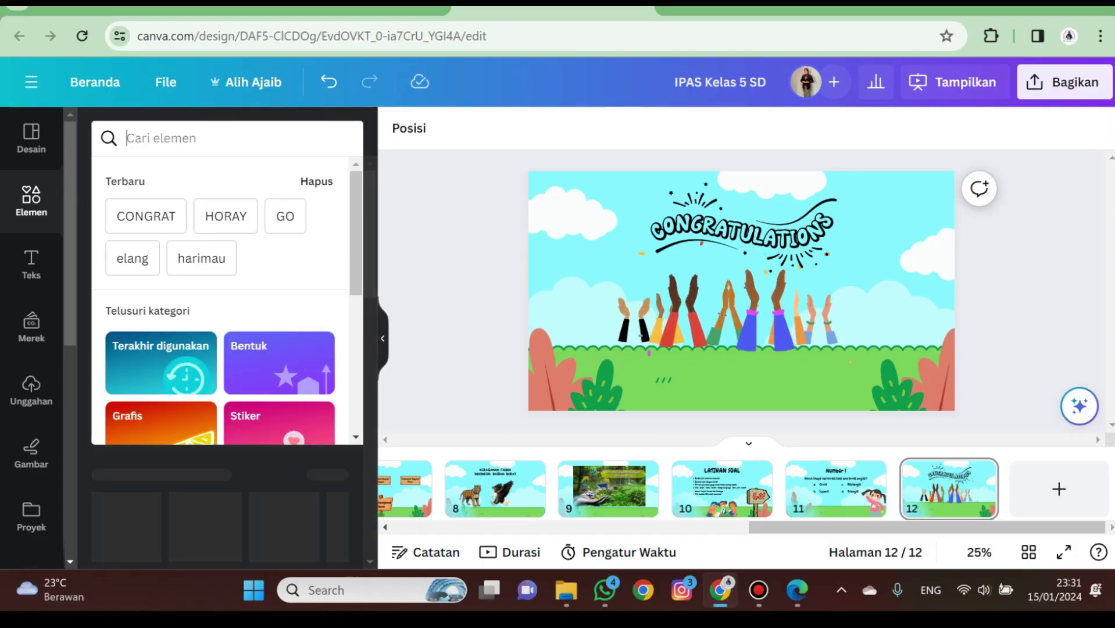
type("1")
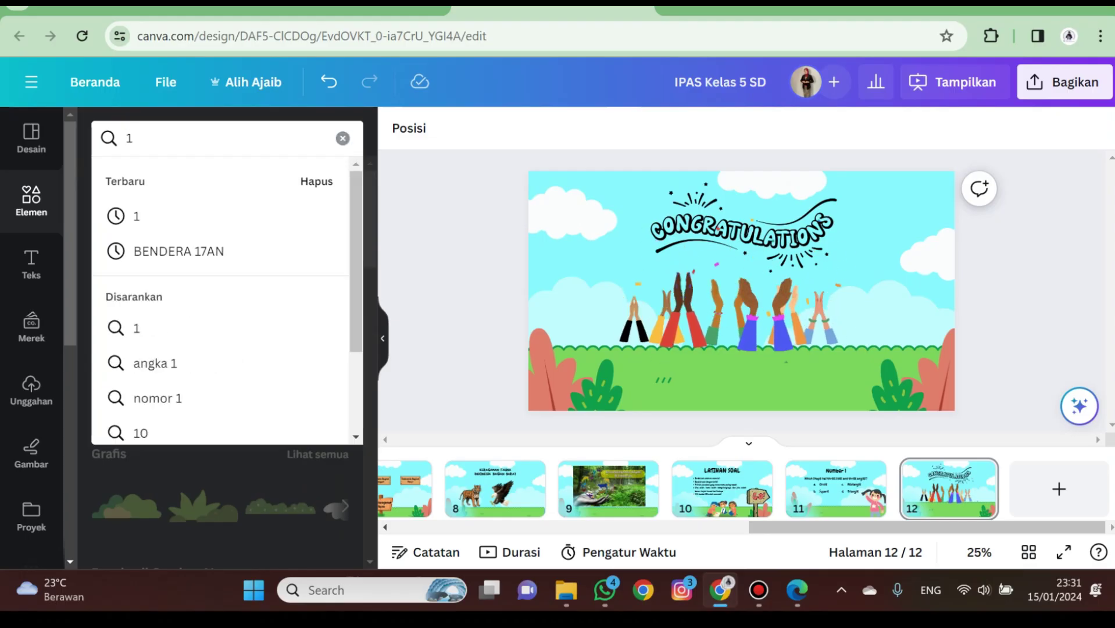
key("Return")
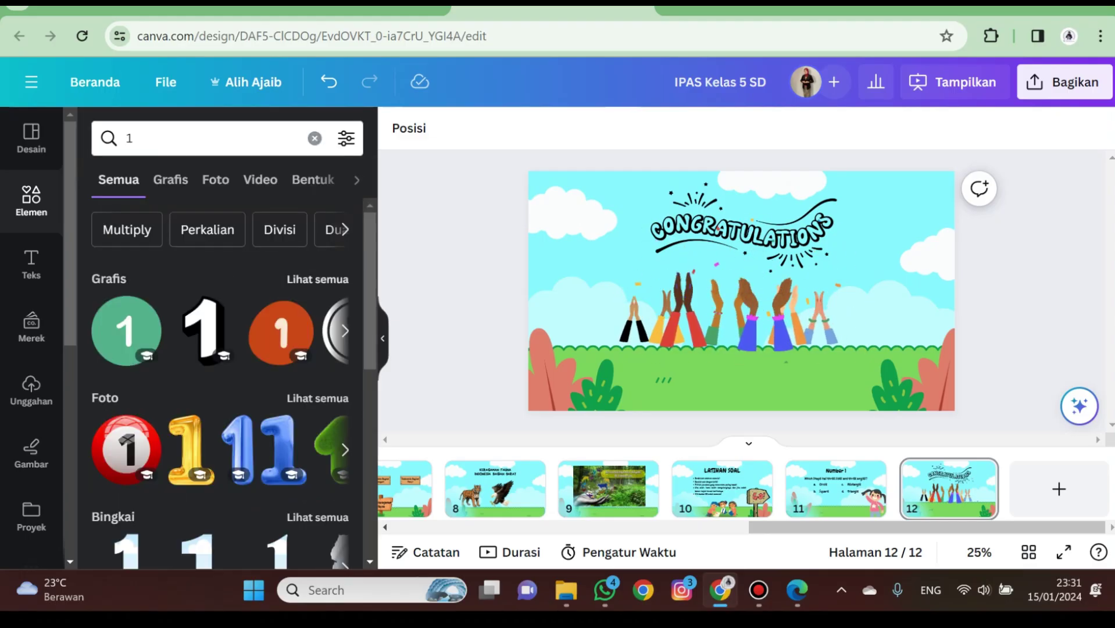
left_click(317, 279)
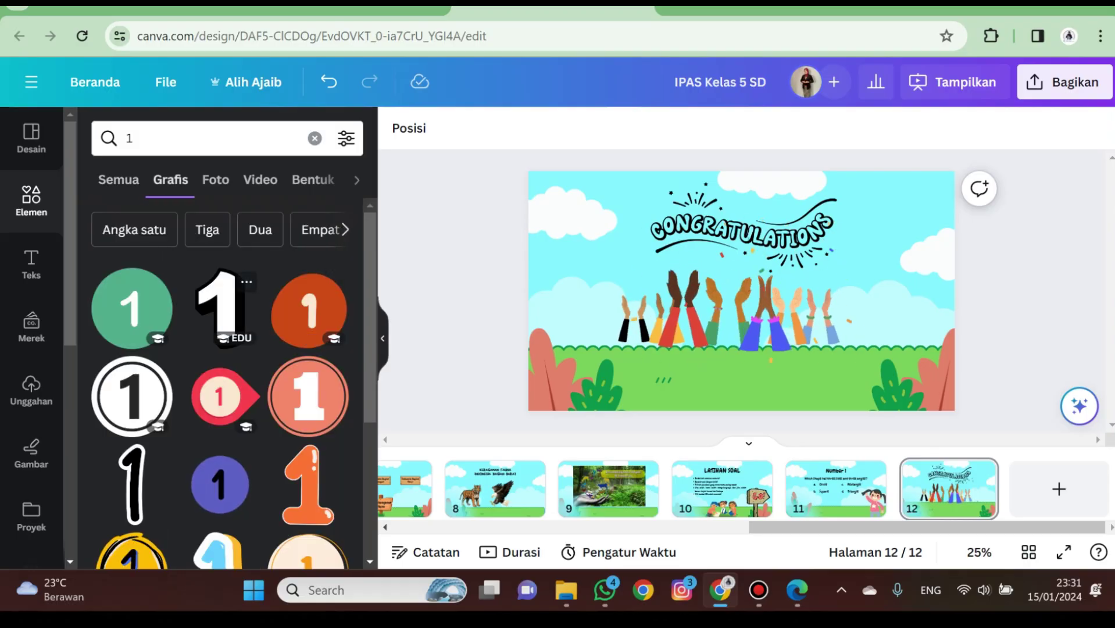
Add the yellow circled number 1 graphic, shrink it to a small badge and place it on the grass left of centre
scroll(229, 378, "down", 2)
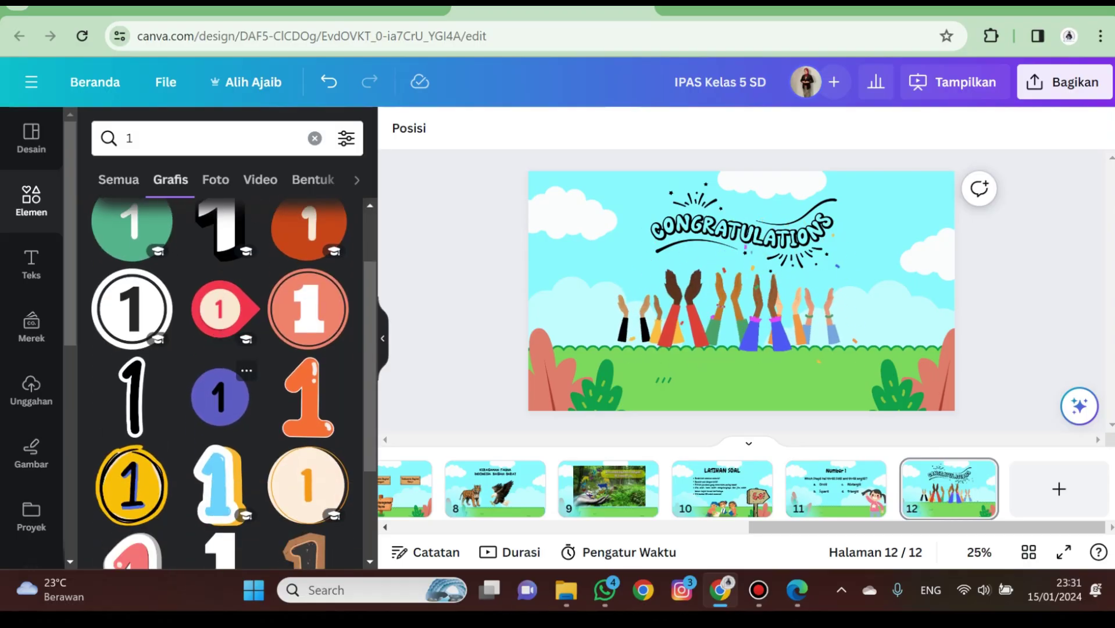
scroll(221, 425, "down", 3)
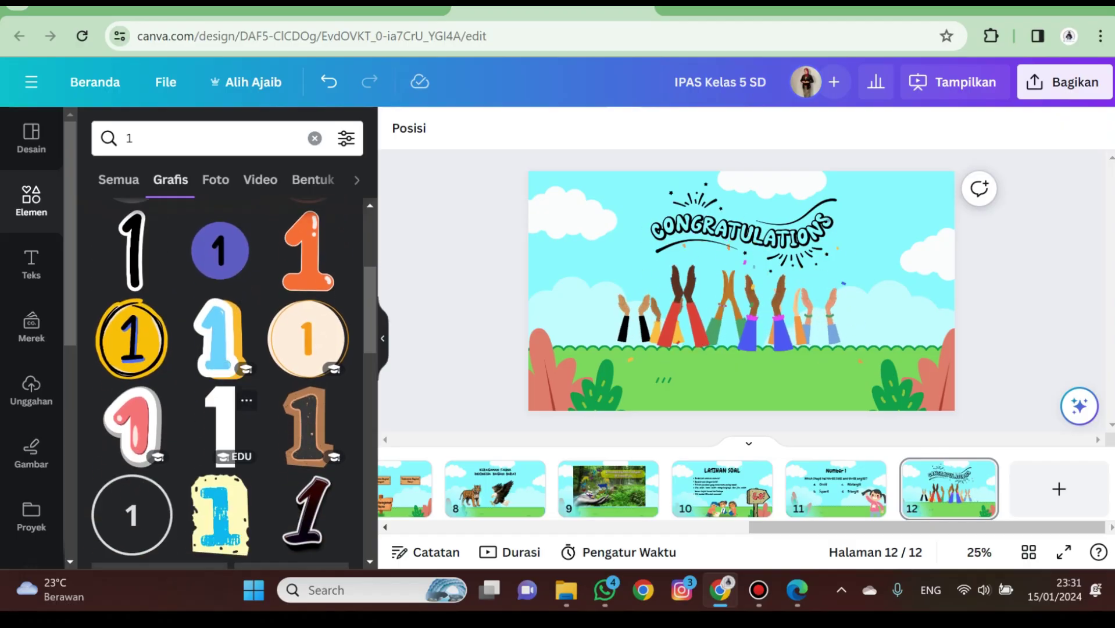
scroll(221, 419, "down", 3)
scroll(221, 419, "down", 3)
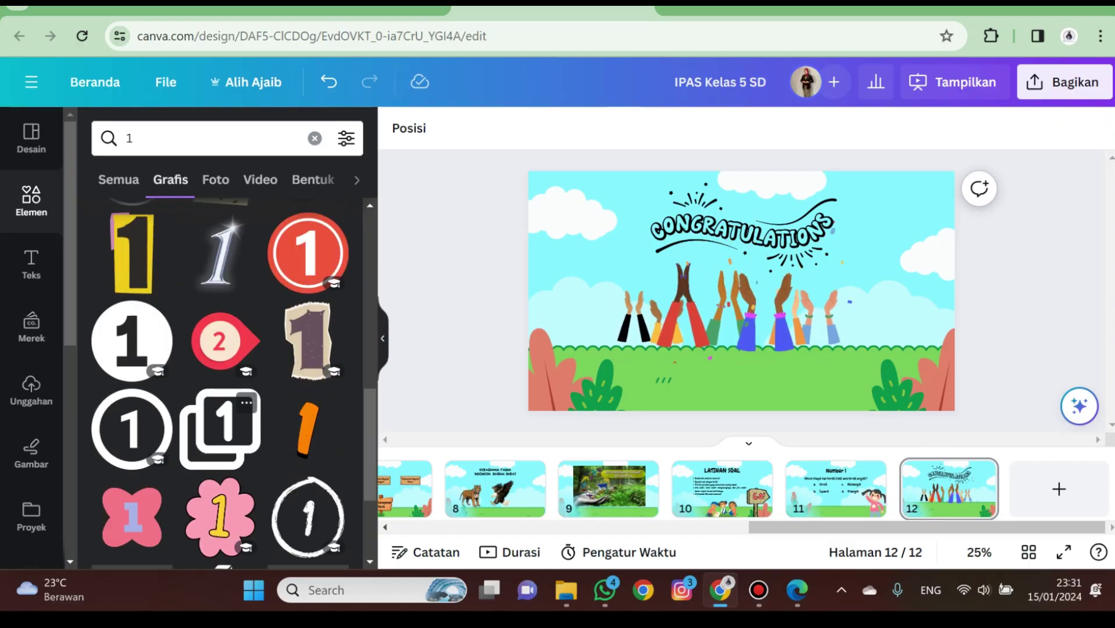
scroll(221, 419, "down", 10)
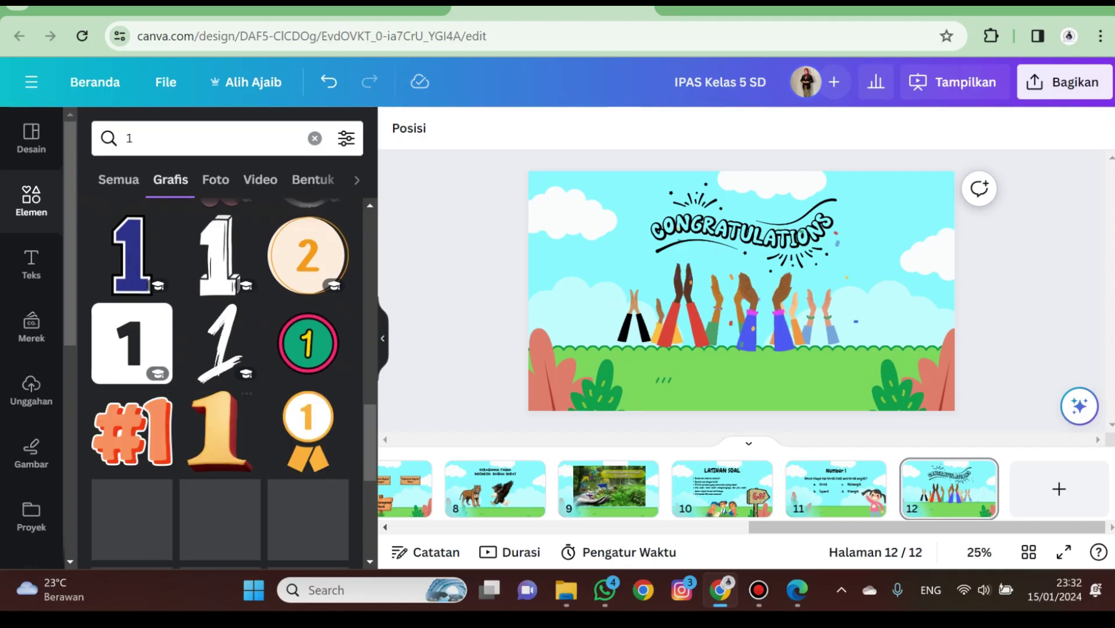
left_click(131, 428)
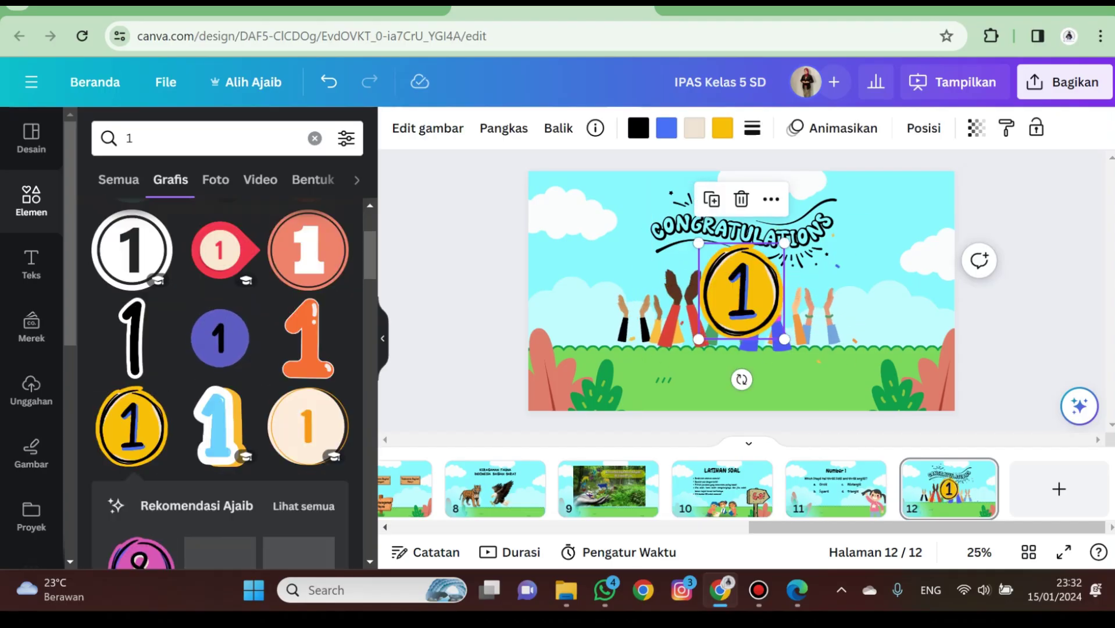
left_click_drag(743, 290, 718, 315)
left_click_drag(760, 267, 672, 353)
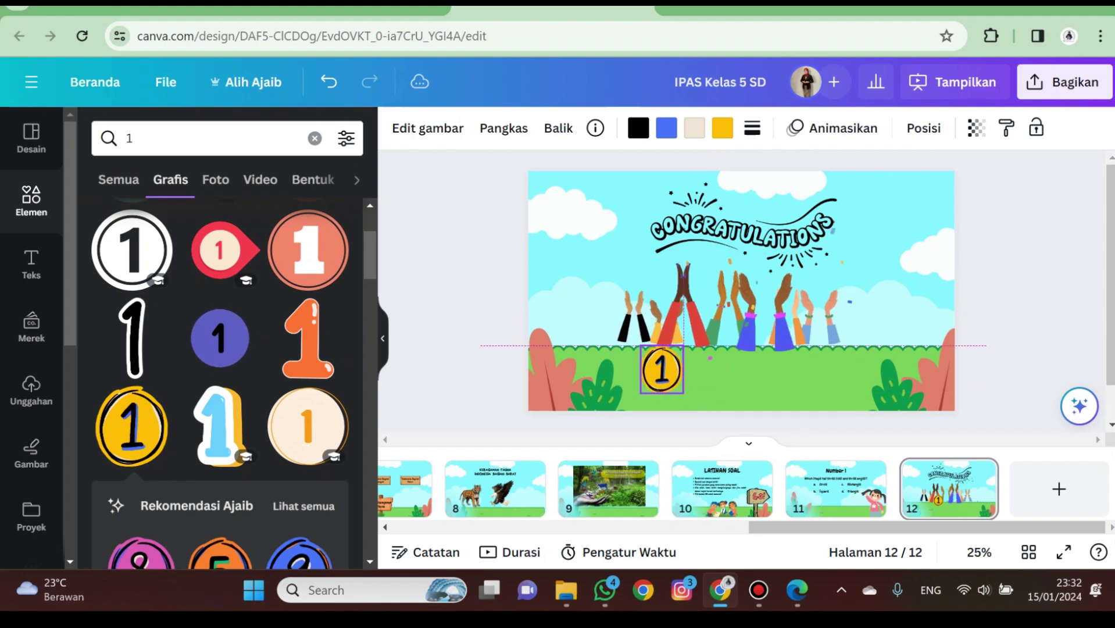
left_click_drag(684, 394, 678, 387)
Add the pink circled number 2 from the badge's matching recommendations, shrink it to the number 1 badge's size and place it beside that badge
scroll(220, 399, "down", 3)
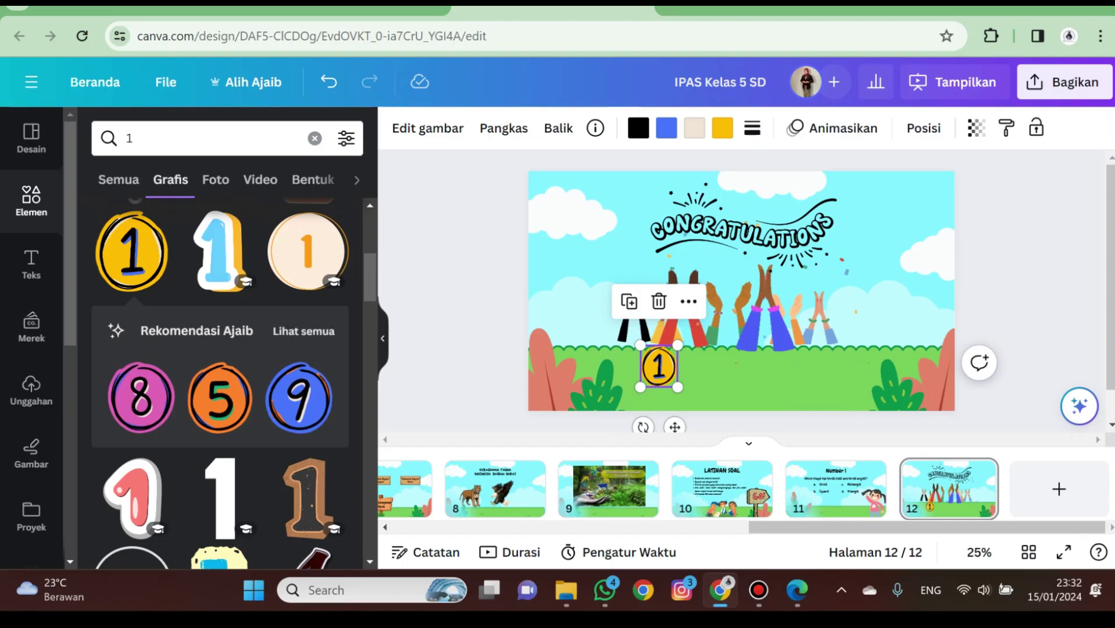
left_click(303, 331)
left_click(286, 385)
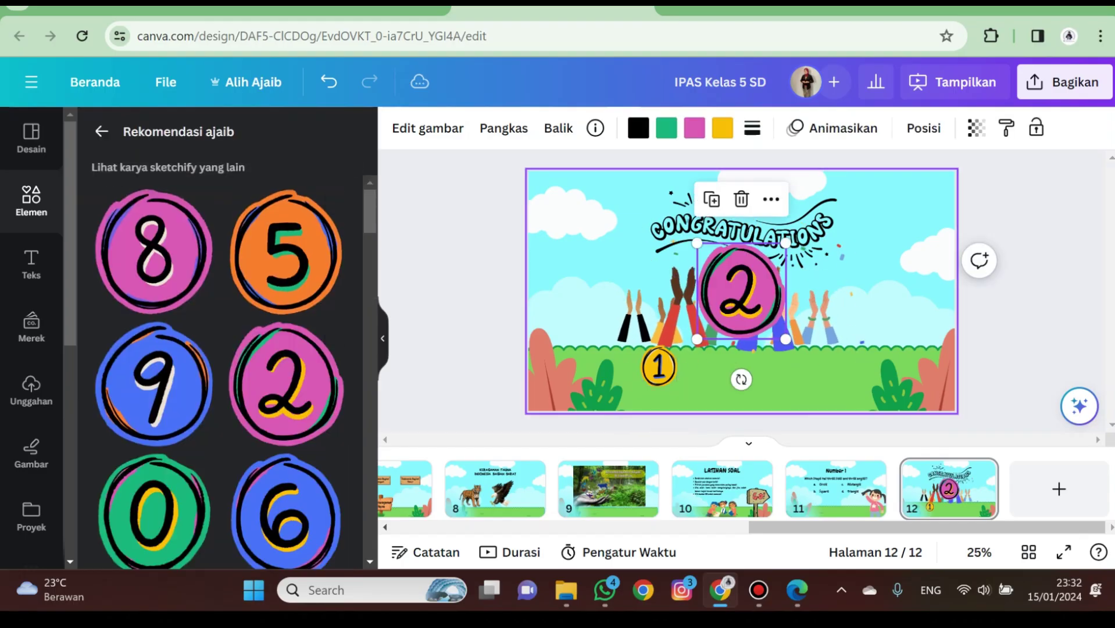
left_click_drag(741, 291, 732, 351)
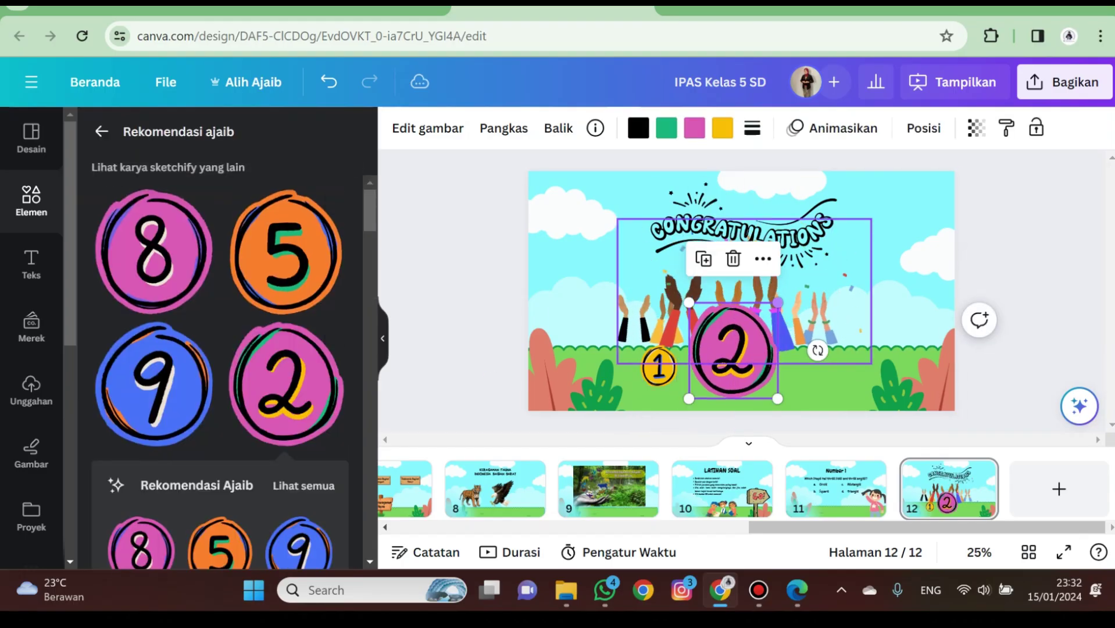
left_click_drag(772, 309, 738, 387)
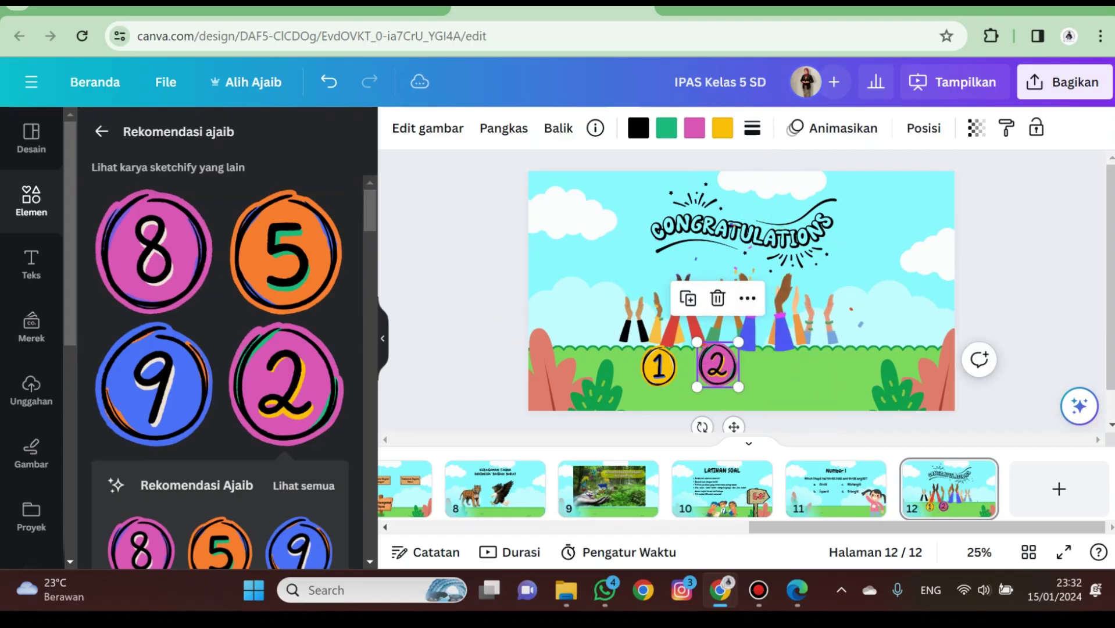
left_click_drag(698, 342, 700, 345)
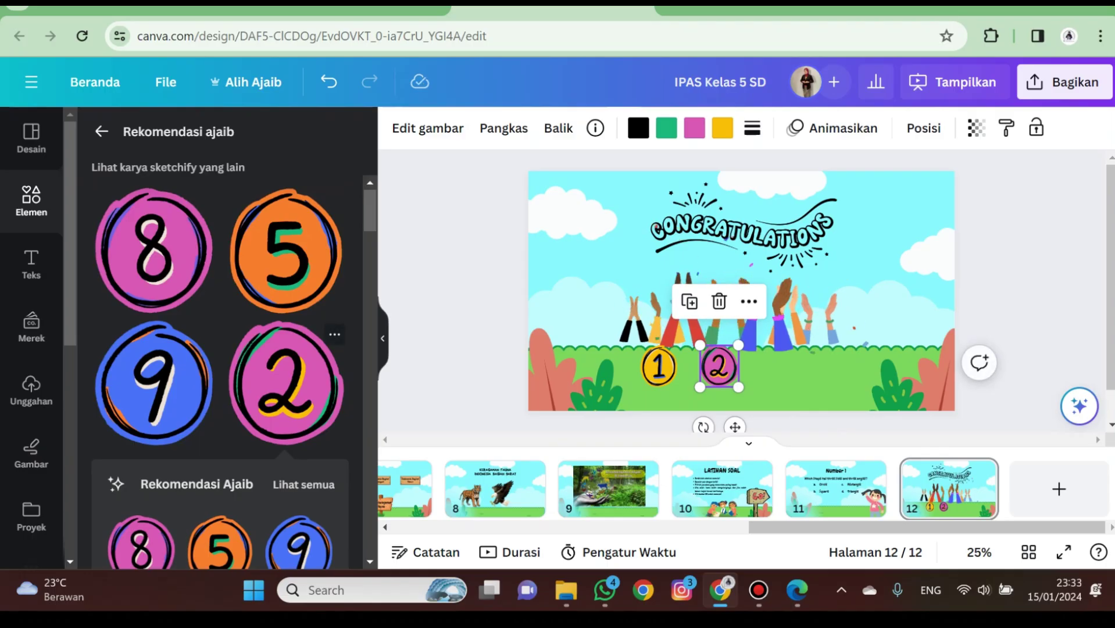
Add the purple circled number 3 from the matching recommendations, shrink it to badge size and place it beside the number 2 badge
scroll(286, 372, "down", 1)
scroll(221, 372, "down", 10)
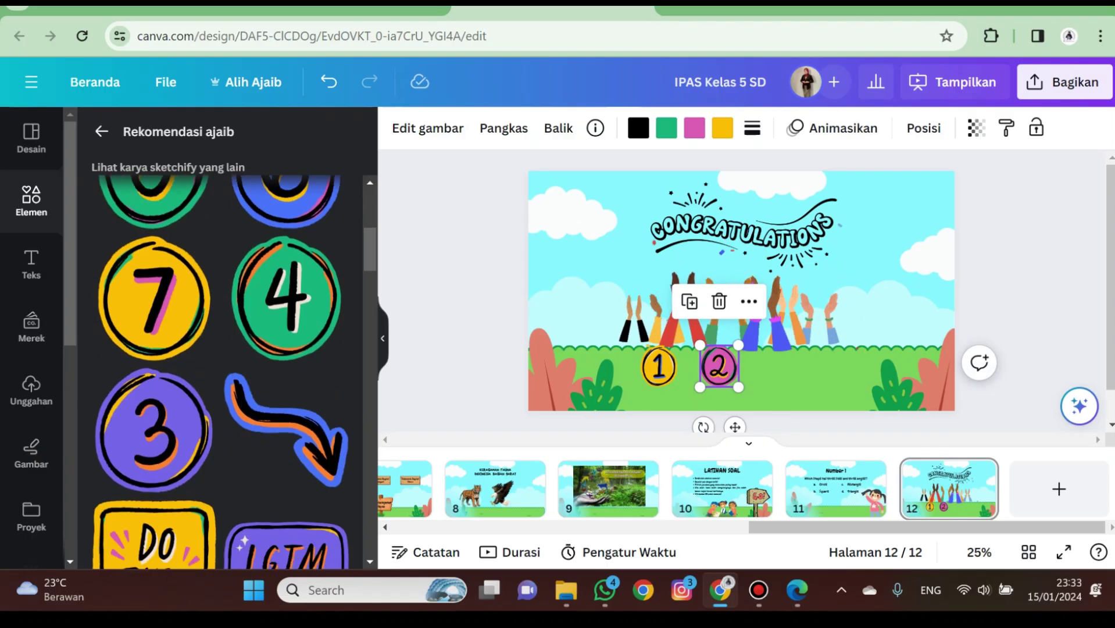
left_click(154, 256)
left_click_drag(742, 291, 792, 352)
left_click_drag(838, 303, 783, 366)
Select the three numbered badges together and shift the row so it is centred beneath the clapping hands
left_click(720, 366, "shift")
left_click(659, 367, "shift")
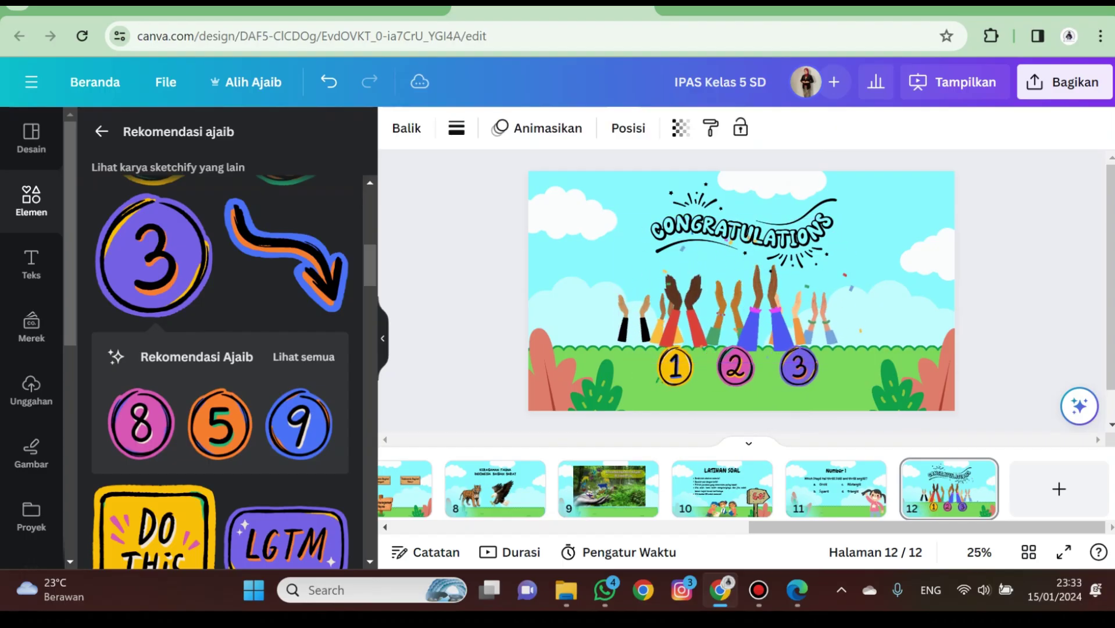
key("Escape")
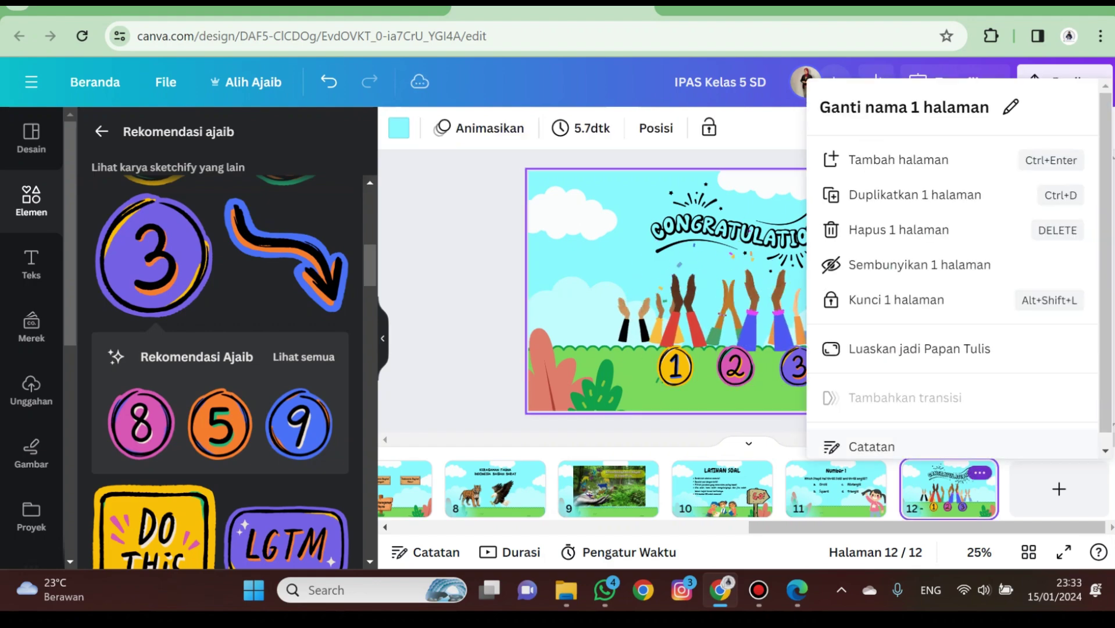
Duplicate page 12 and delete the CONGRATULATIONS lettering from the copy
left_click(980, 472)
left_click(915, 195)
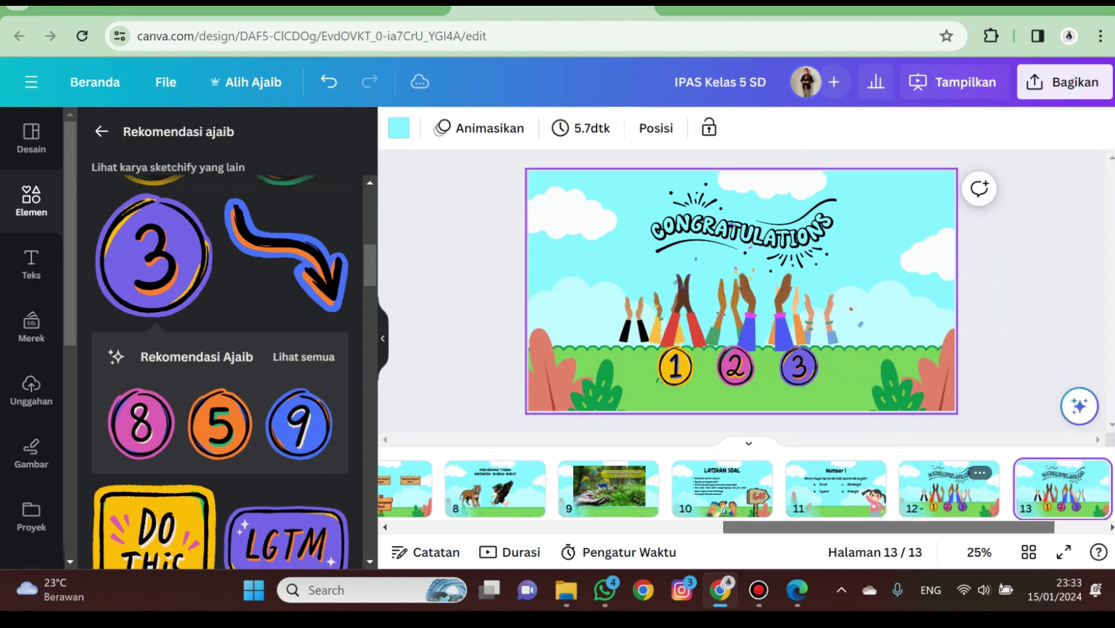
left_click(746, 235)
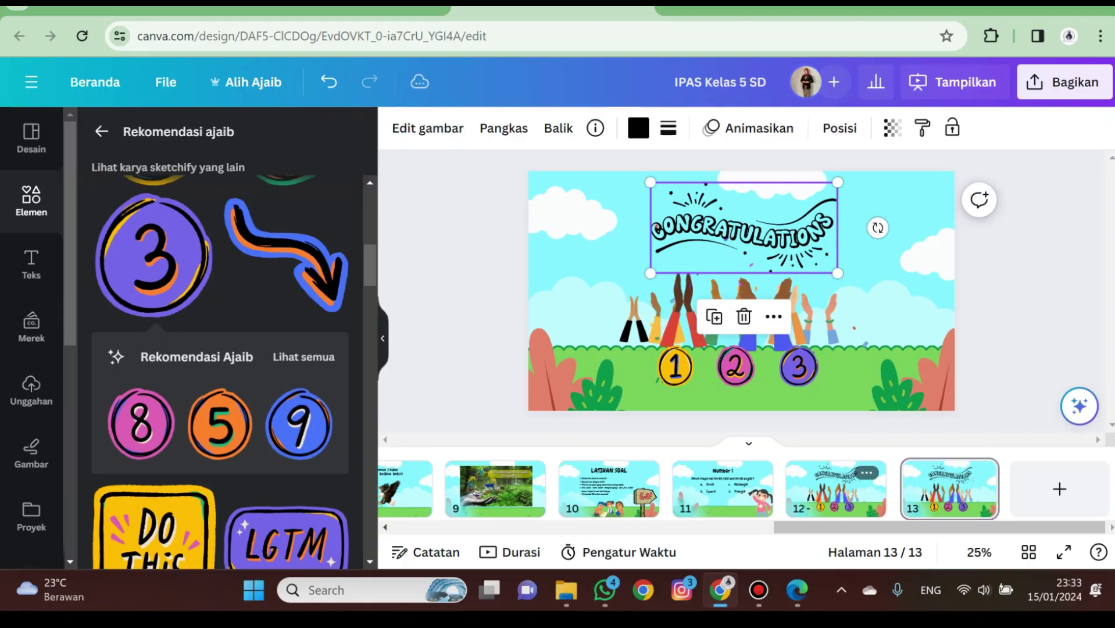
key("Delete")
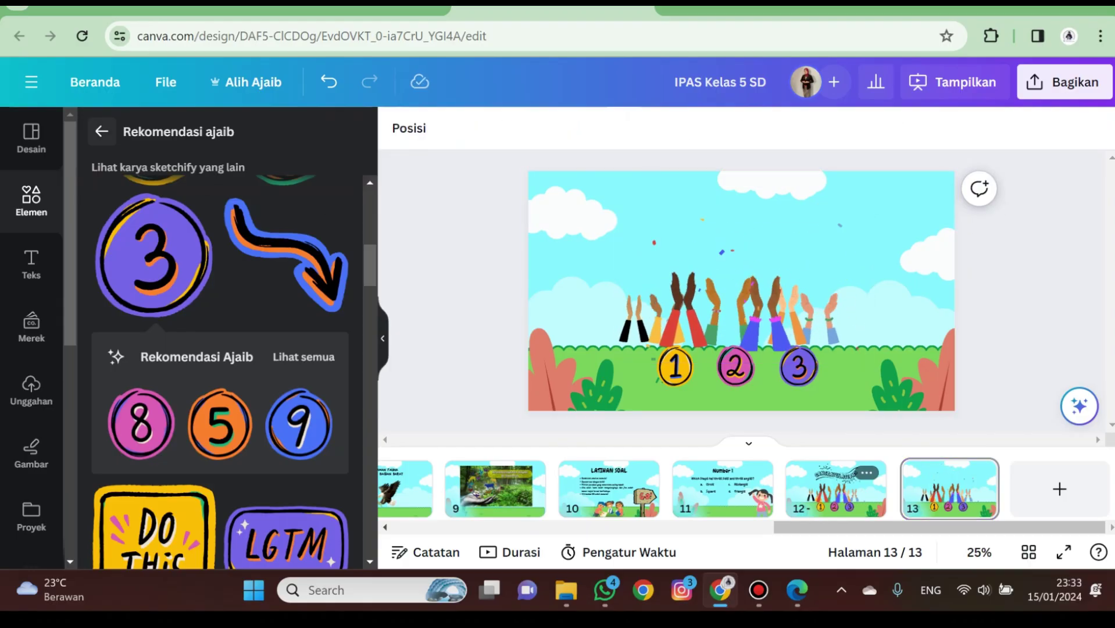
Replace the element search with "SORRY" and list the matching graphics
left_click(102, 131)
left_click(174, 138)
key("BackSpace")
type("S")
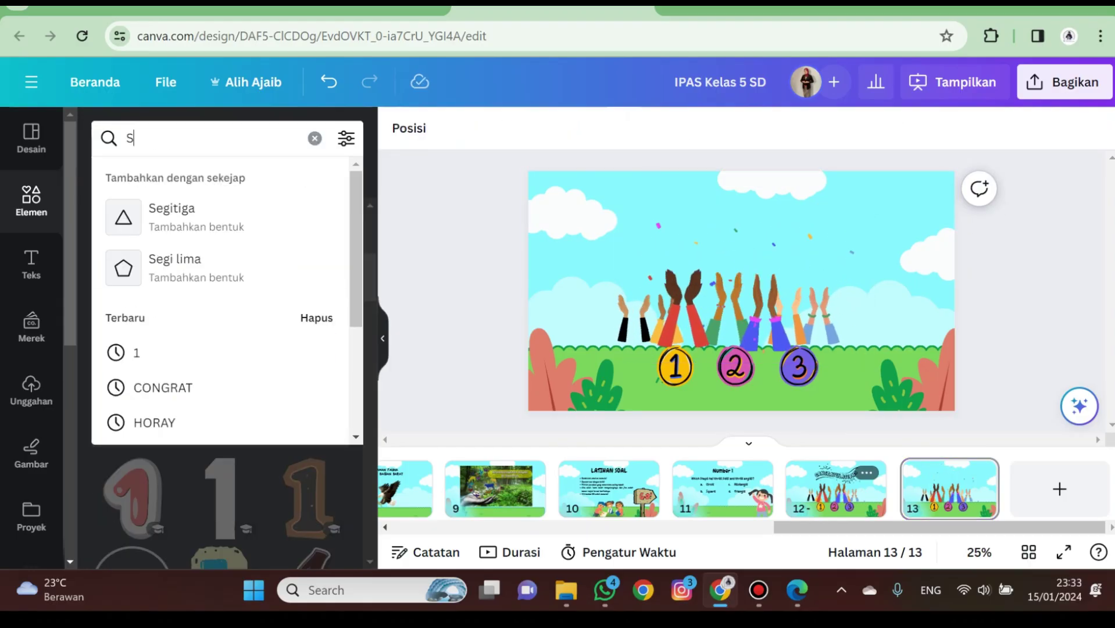
type("ORRY")
key("Return")
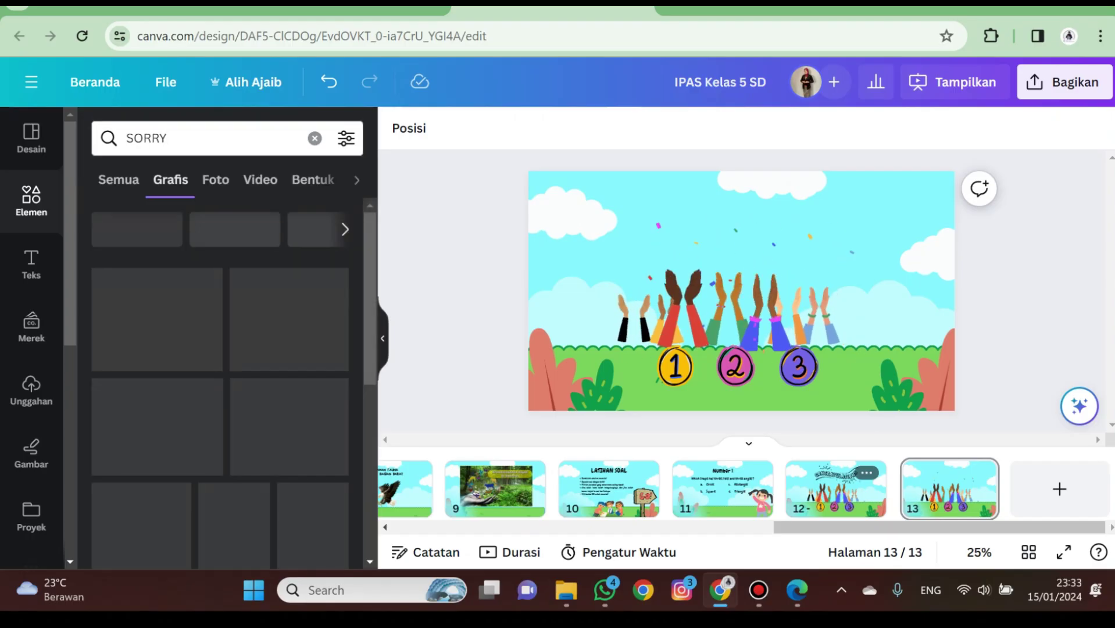
Replace the clapping hands on page 13 with the sad emoji holding a SORRY sign, enlarged and centred above the badges
left_click(727, 302)
key("Delete")
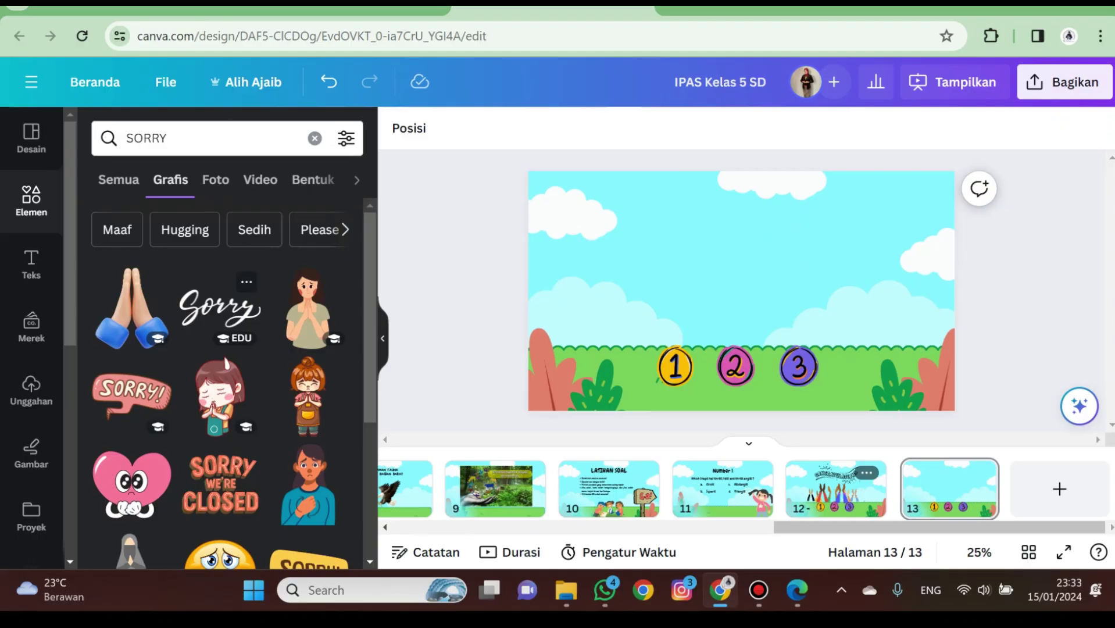
scroll(220, 309, "down", 2)
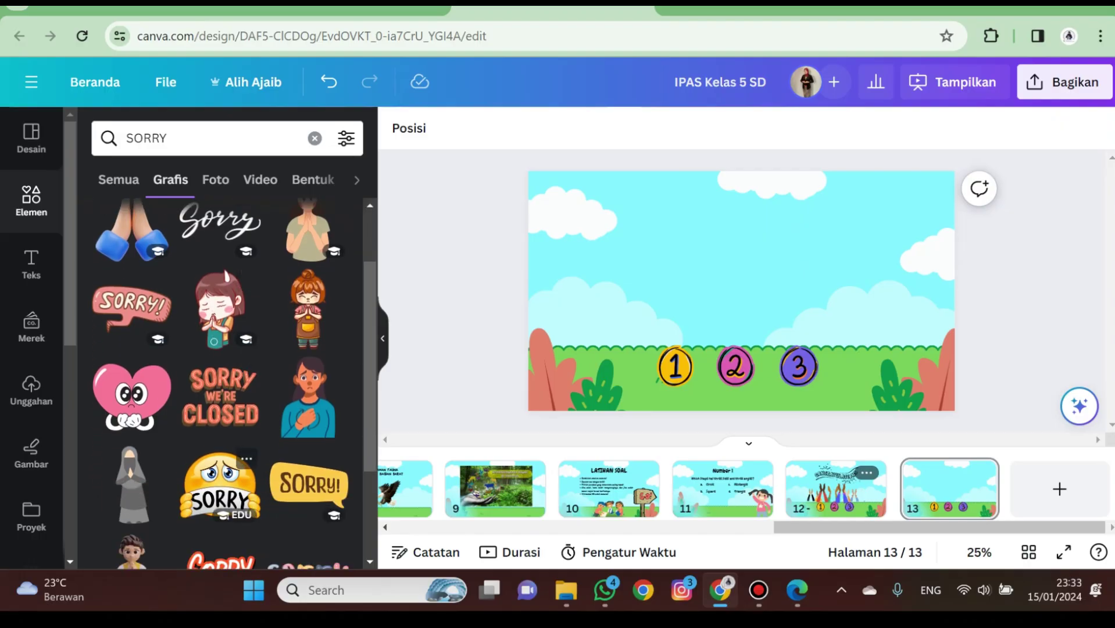
left_click(219, 486)
left_click_drag(741, 291, 713, 243)
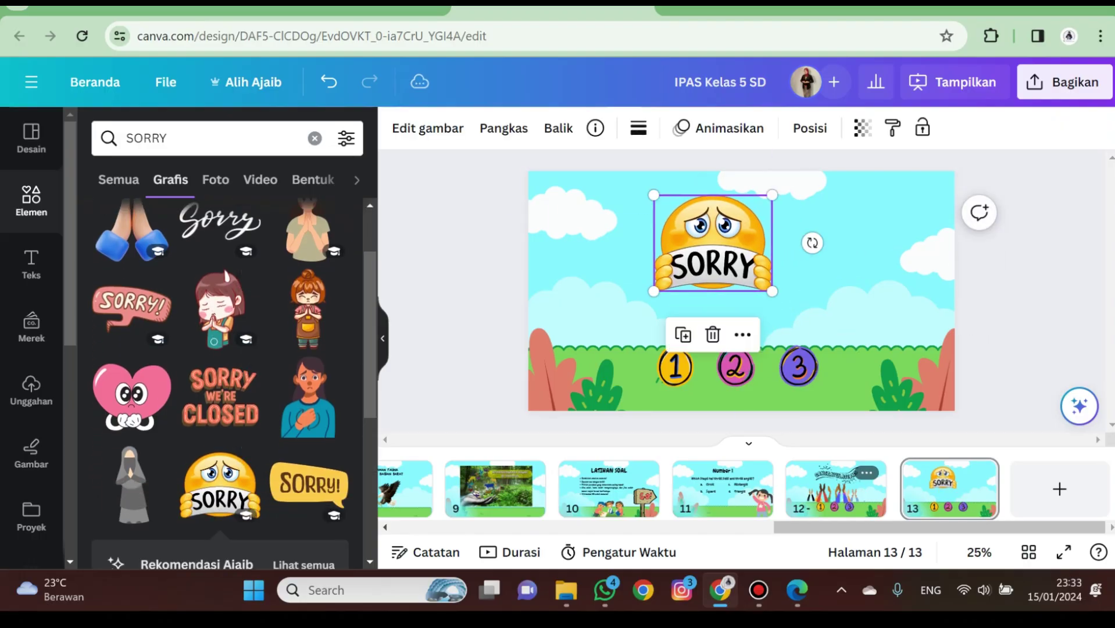
left_click(778, 296)
left_click(748, 268)
left_click_drag(773, 292, 811, 322)
left_click_drag(742, 265, 736, 263)
left_click(1015, 285)
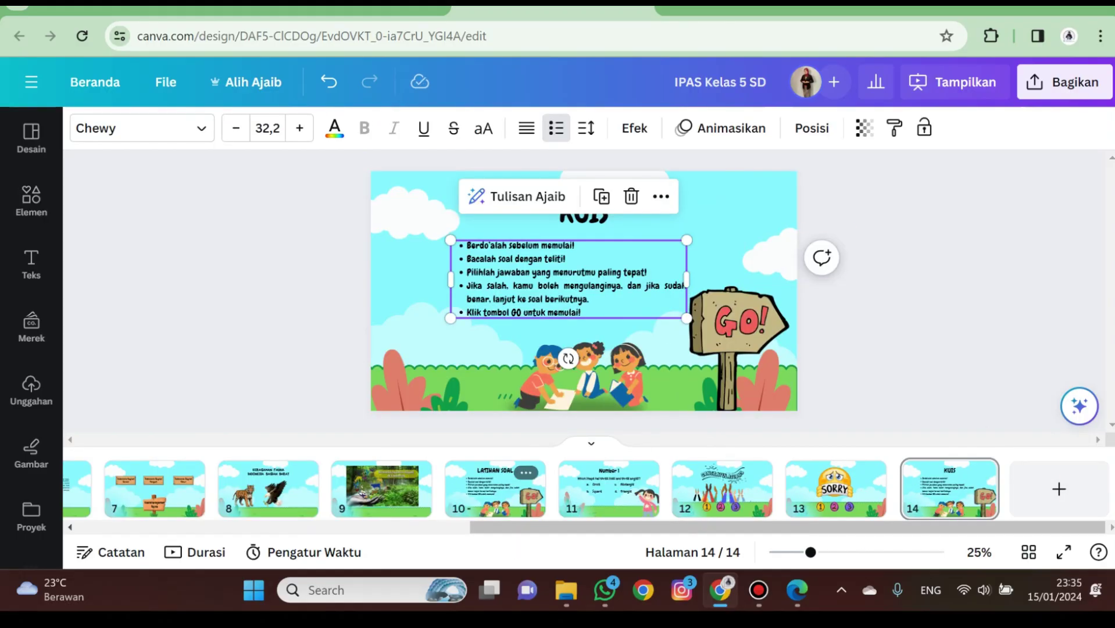
Clear page 14 of the bulleted instructions, GO! signpost and children illustration, and shift the KUIS title and top cloud rightwards
key("Delete")
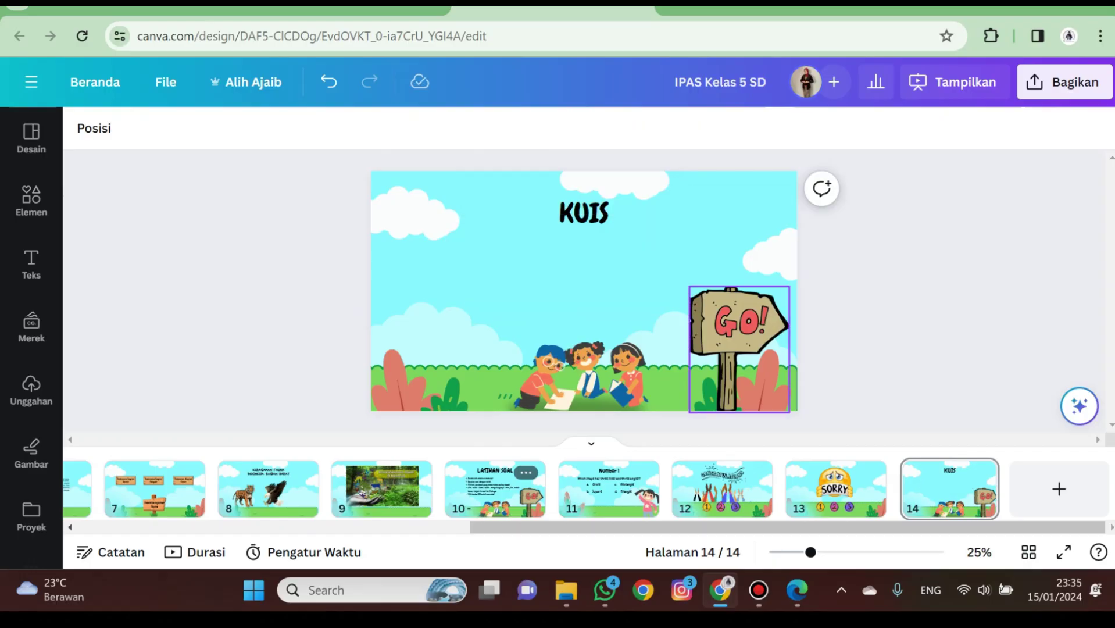
left_click(738, 332)
key("Delete")
left_click(581, 378)
key("Delete")
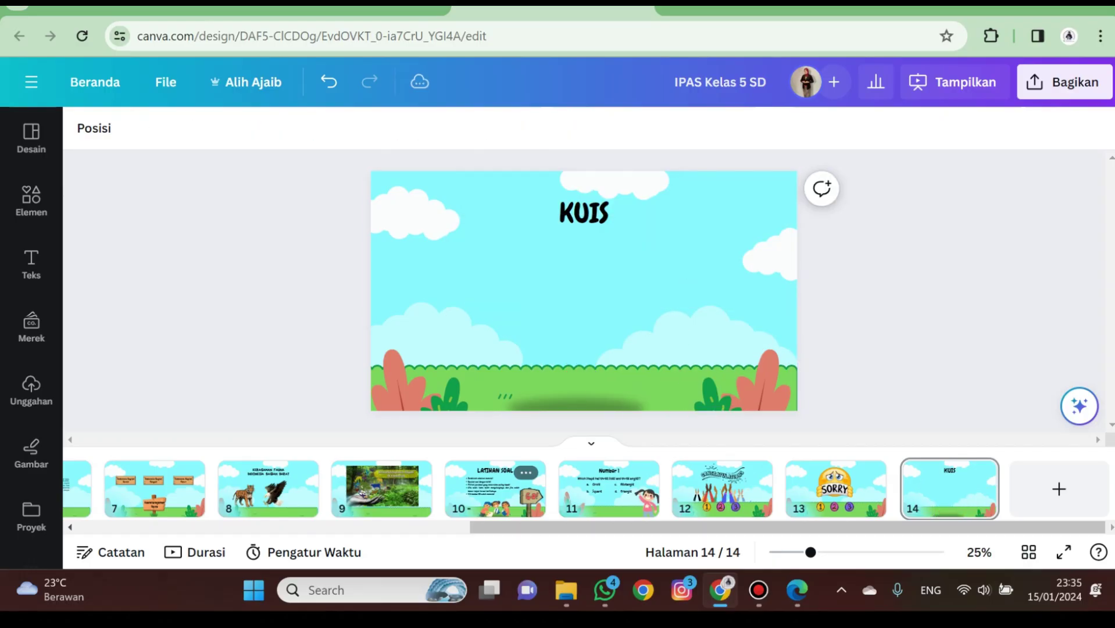
left_click_drag(583, 214, 704, 182)
left_click_drag(584, 202, 594, 203)
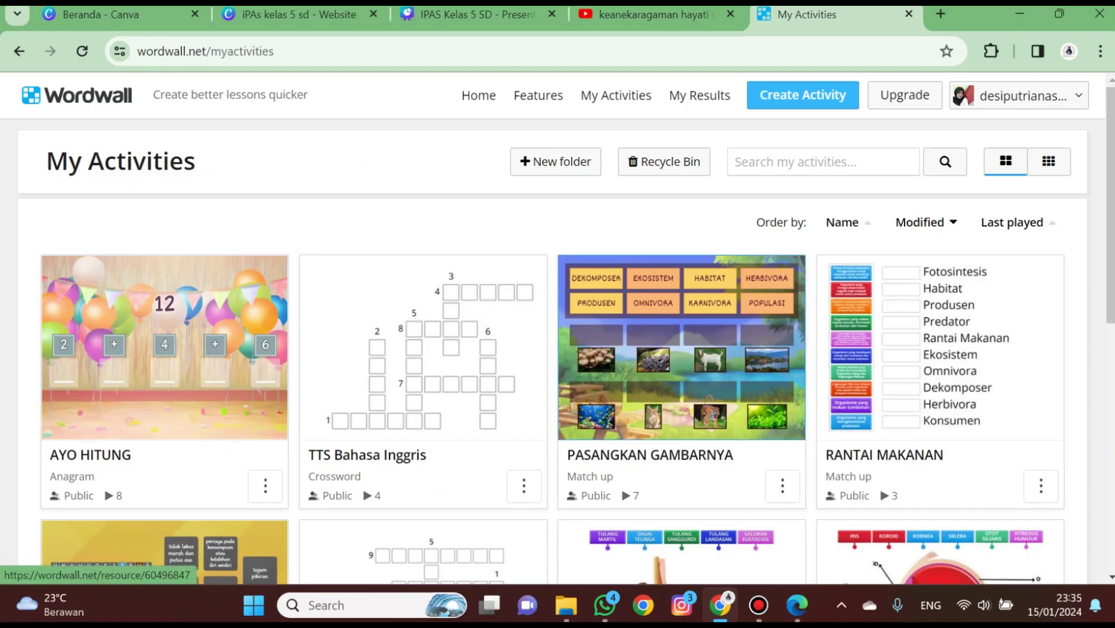
Open the Wordwall activity "PASANGKAN GAMBARNYA" and copy its share link
left_click(682, 348)
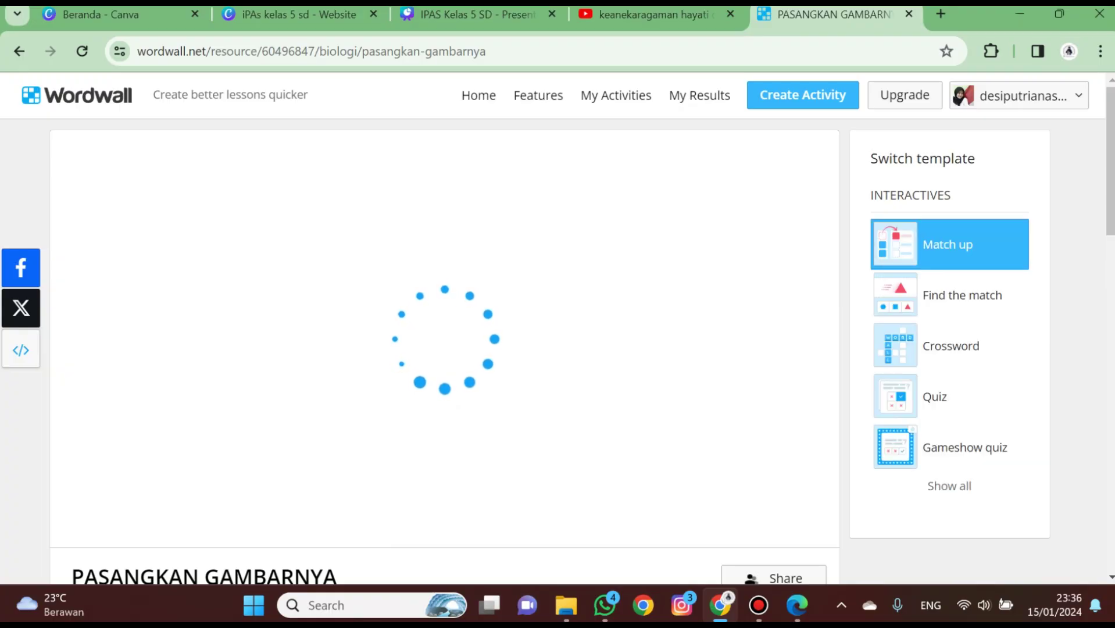
scroll(558, 326, "down", 1)
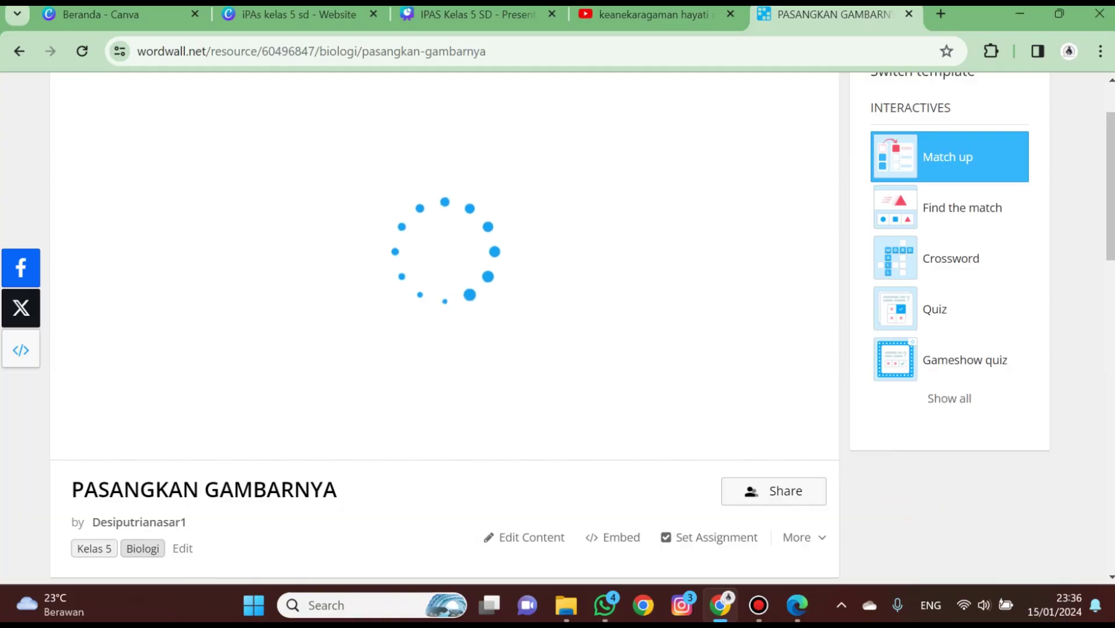
scroll(558, 326, "up", 1)
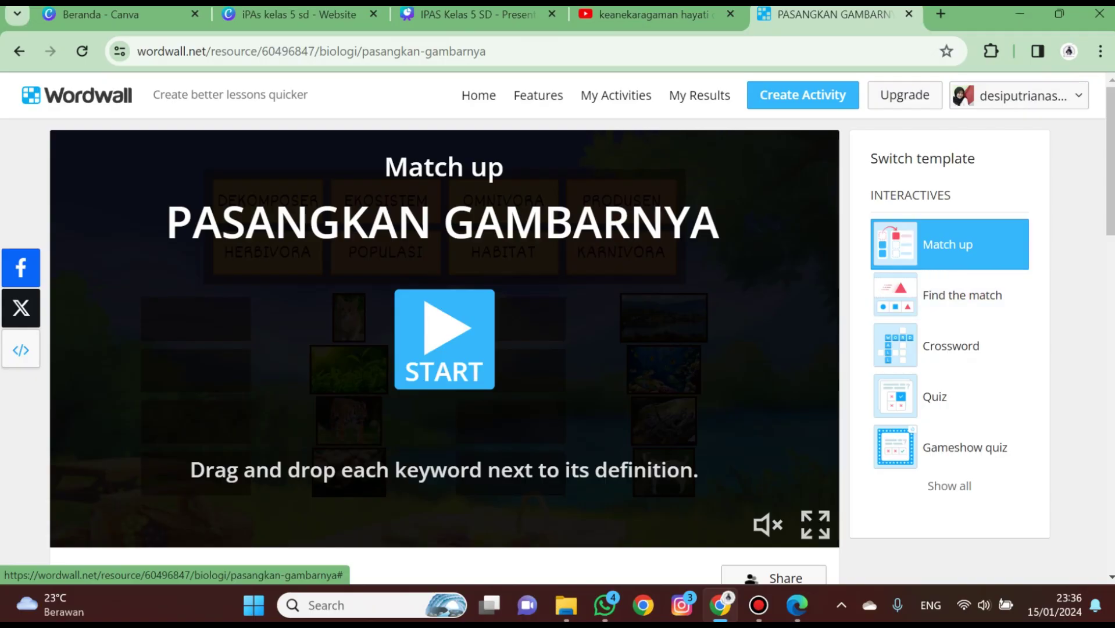
scroll(445, 326, "down", 2)
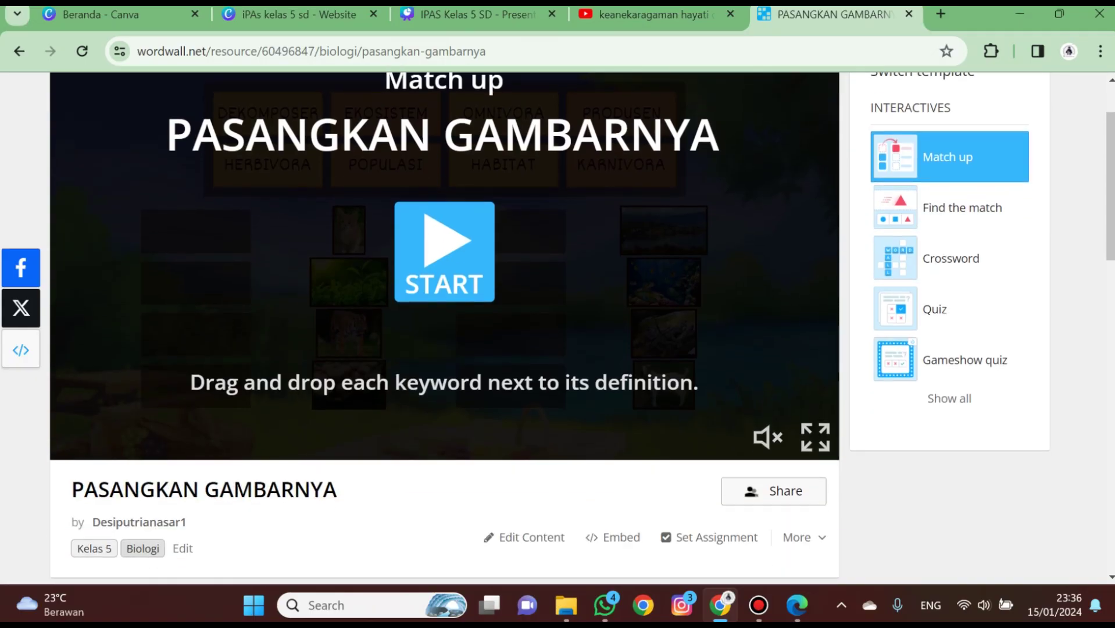
left_click(774, 492)
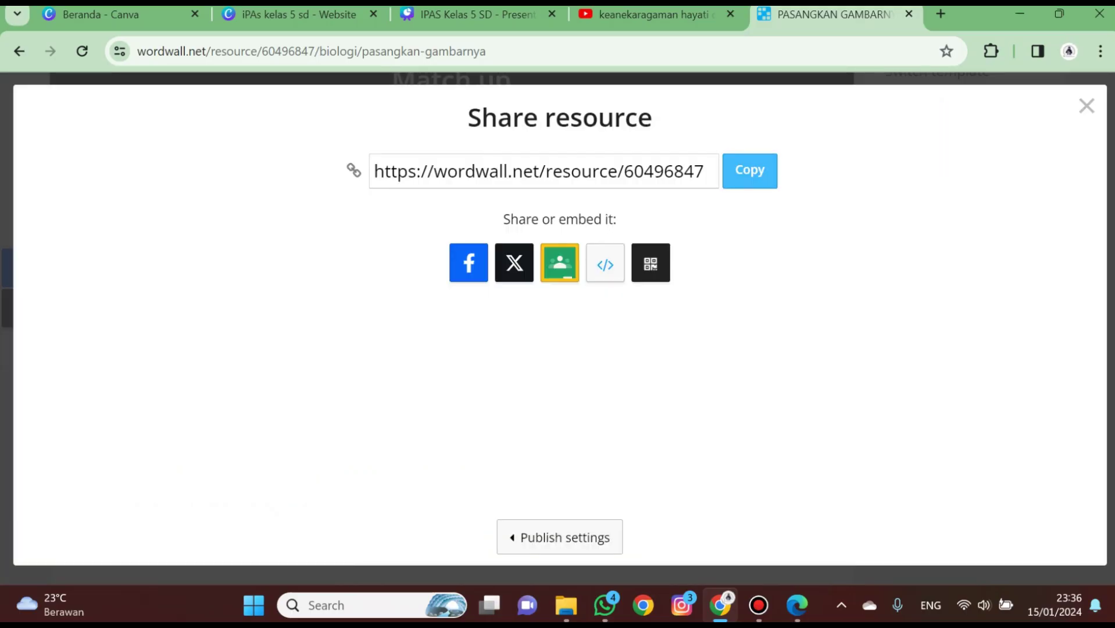
left_click(750, 170)
Switch back to the Canva presentation and embed the copied Wordwall link on page 14
left_click(478, 15)
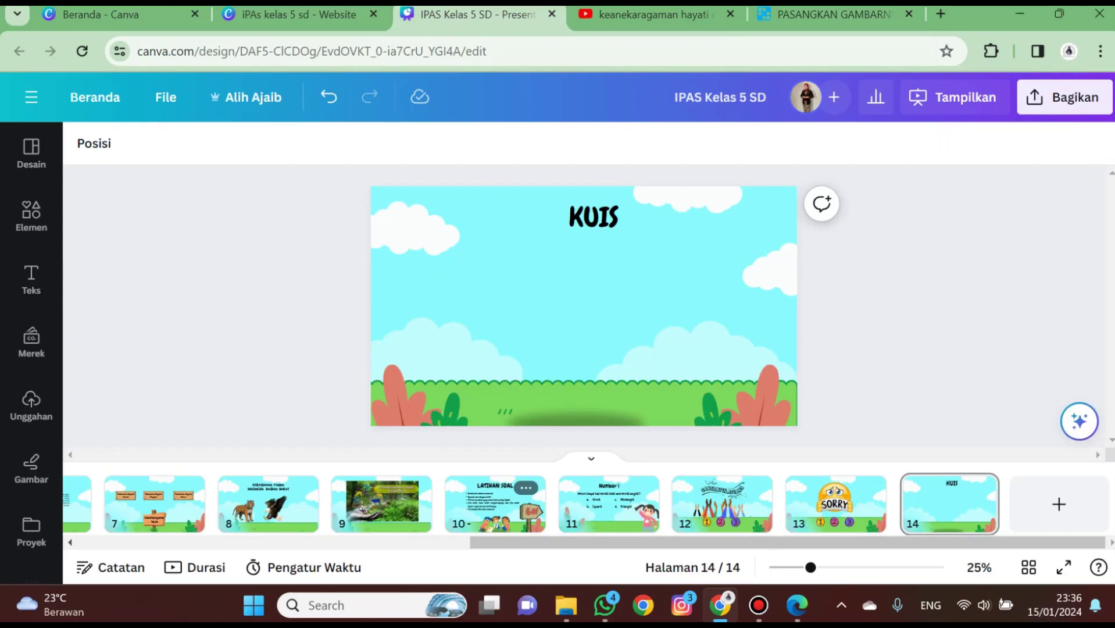
scroll(31, 349, "down", 3)
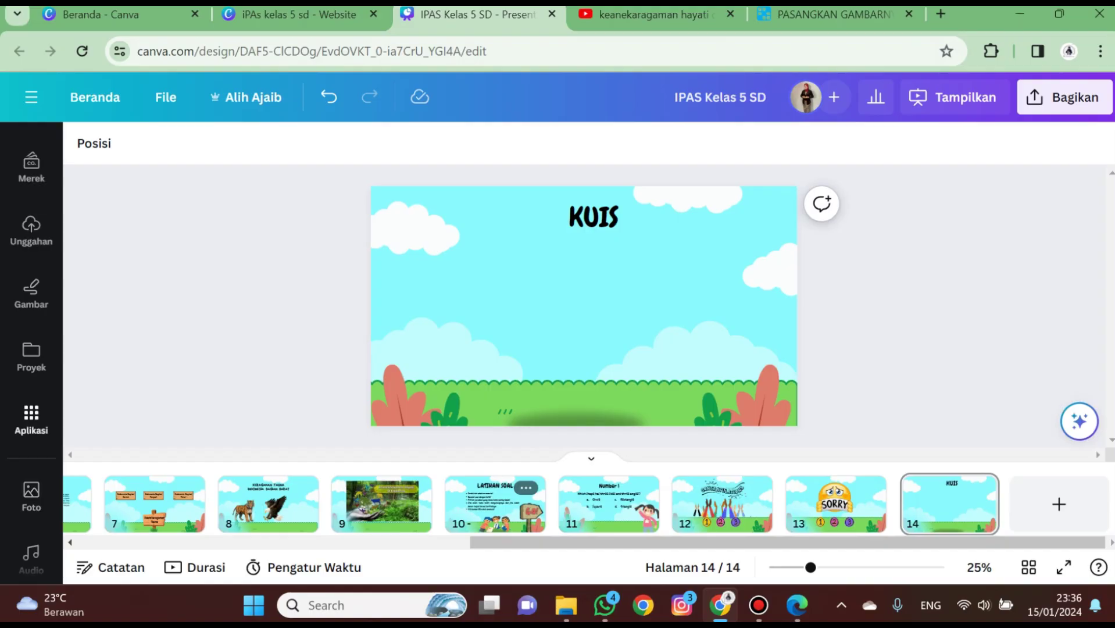
left_click(31, 418)
left_click(119, 218)
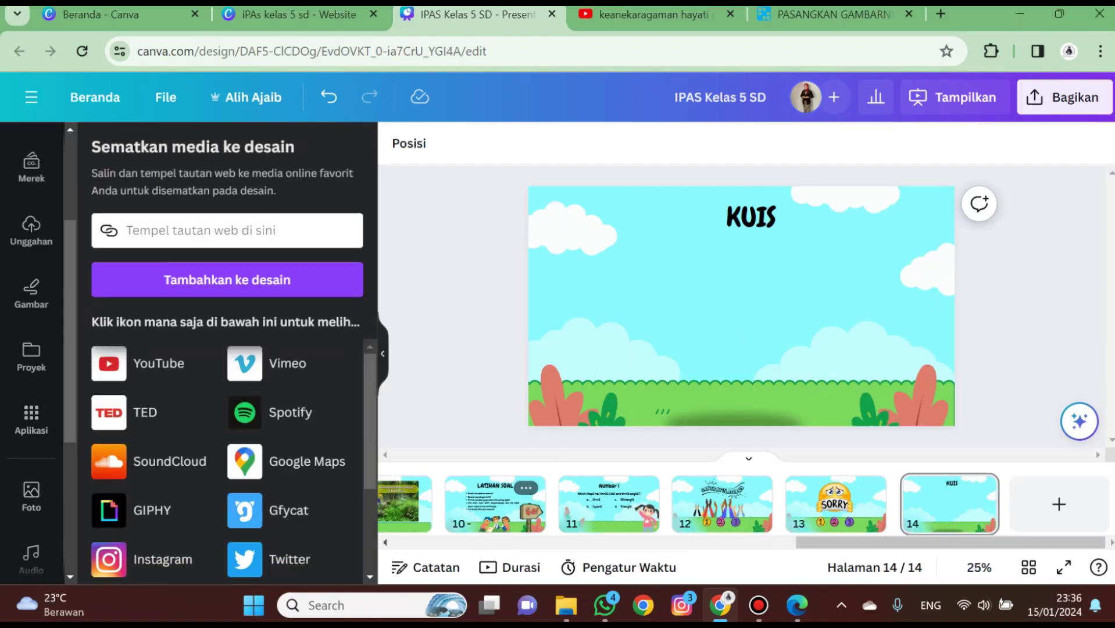
key("ctrl+v")
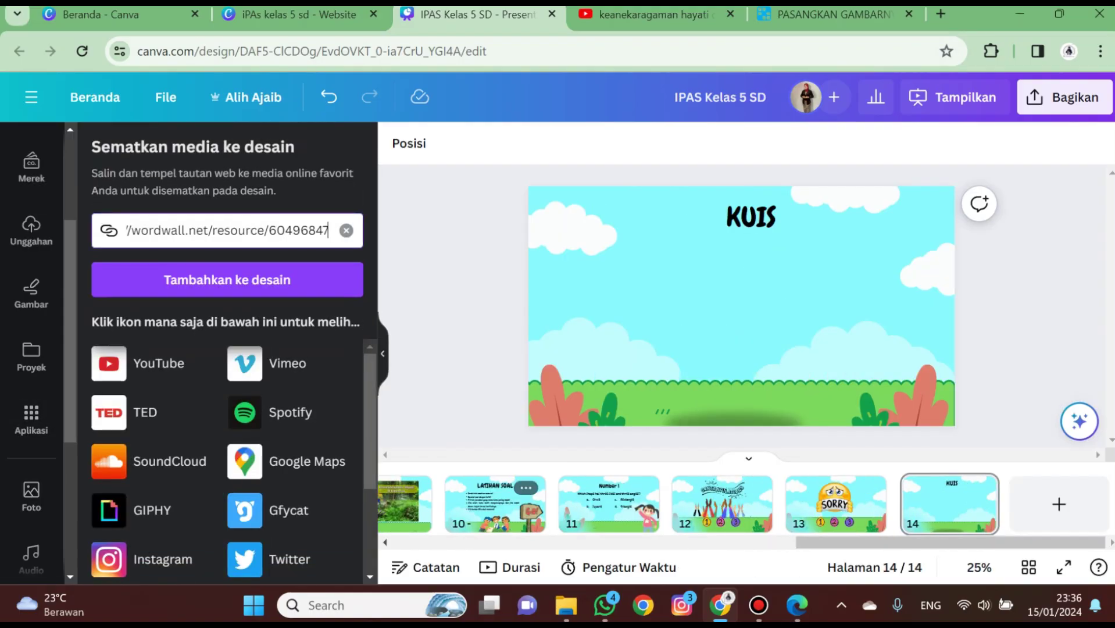
left_click(227, 280)
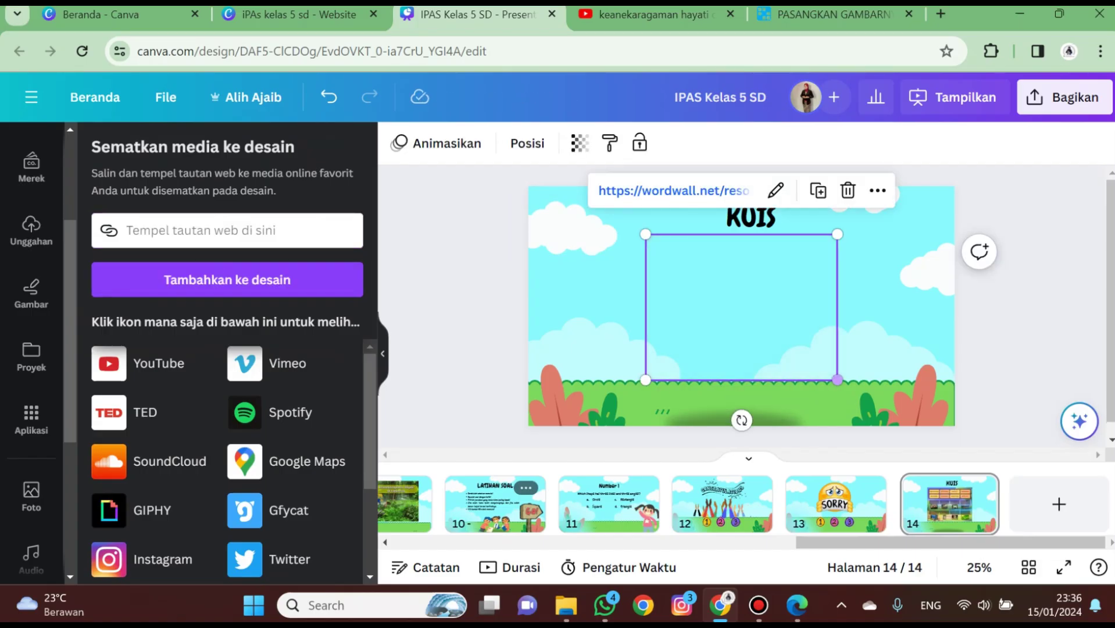
Delete the KUIS title and enlarge and reposition the embedded Wordwall activity on page 14
left_click(751, 218)
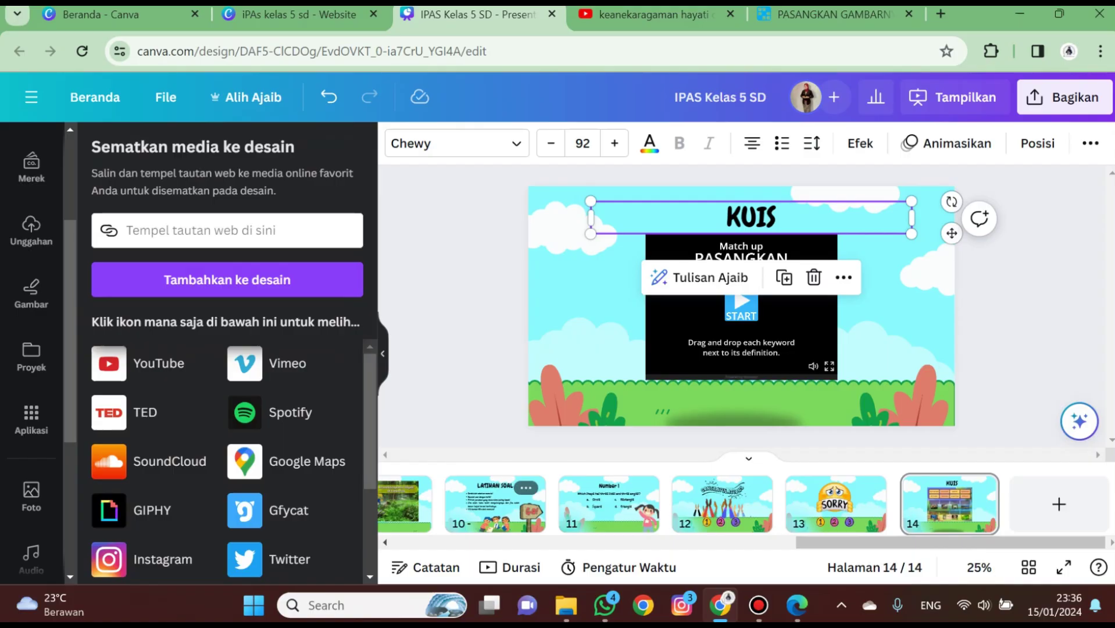
key("Delete")
left_click_drag(747, 285, 719, 252)
left_click_drag(810, 347, 855, 382)
left_click_drag(773, 314, 747, 312)
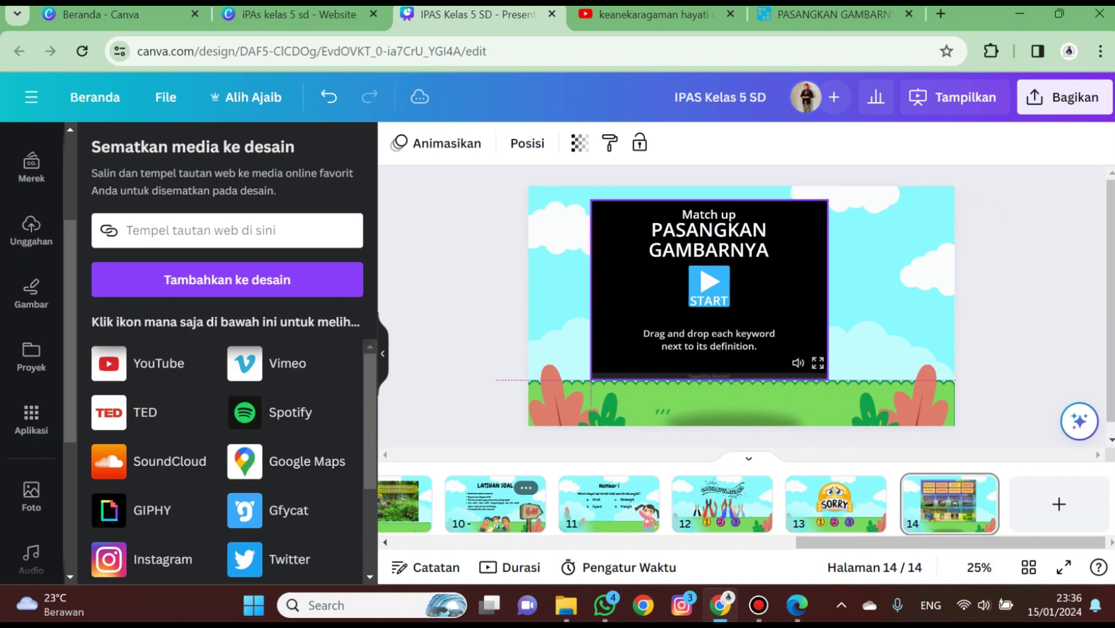
left_click_drag(828, 379, 878, 417)
left_click_drag(805, 343, 763, 358)
left_click_drag(956, 422, 753, 321)
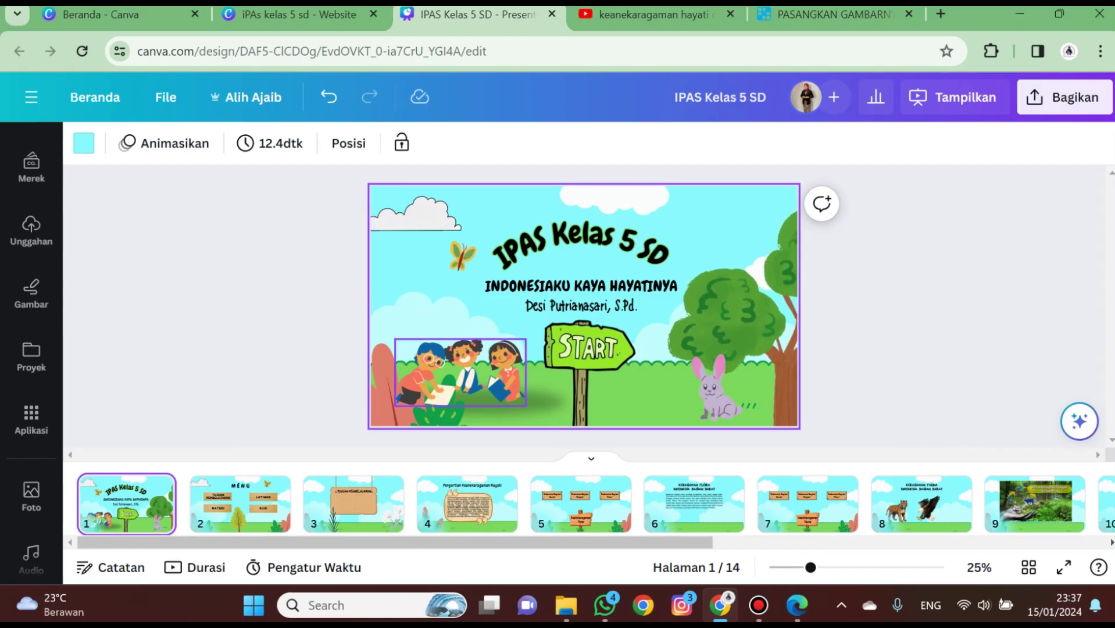
Shrink the children illustration on page 1 slightly and move it closer to the START signpost
left_click(460, 375)
left_click_drag(395, 406, 410, 398)
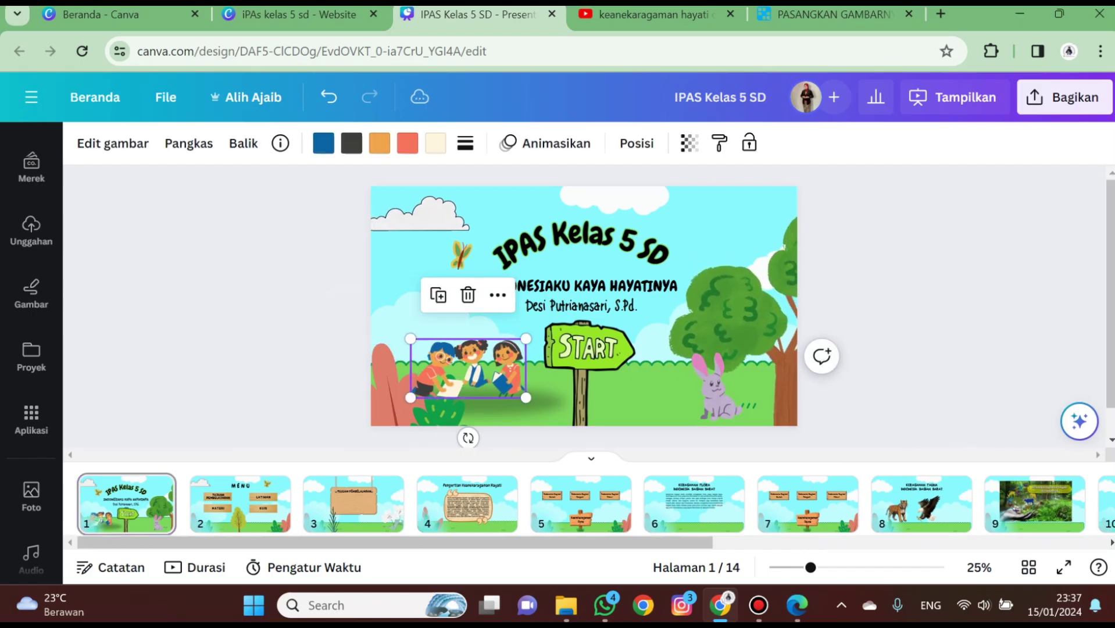
left_click_drag(468, 370, 479, 377)
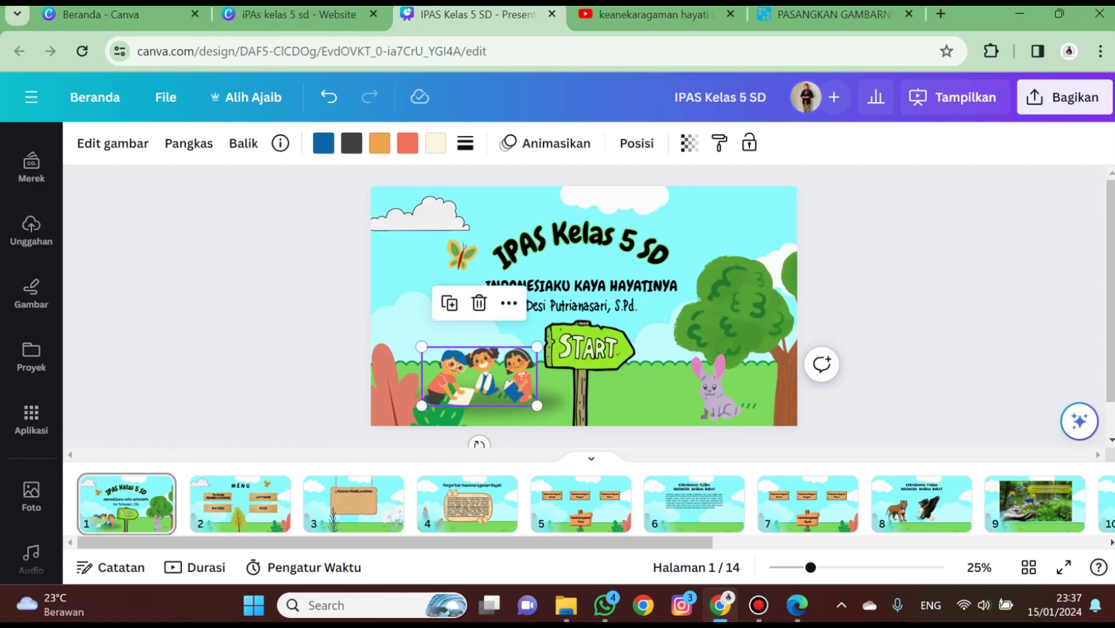
left_click(290, 349)
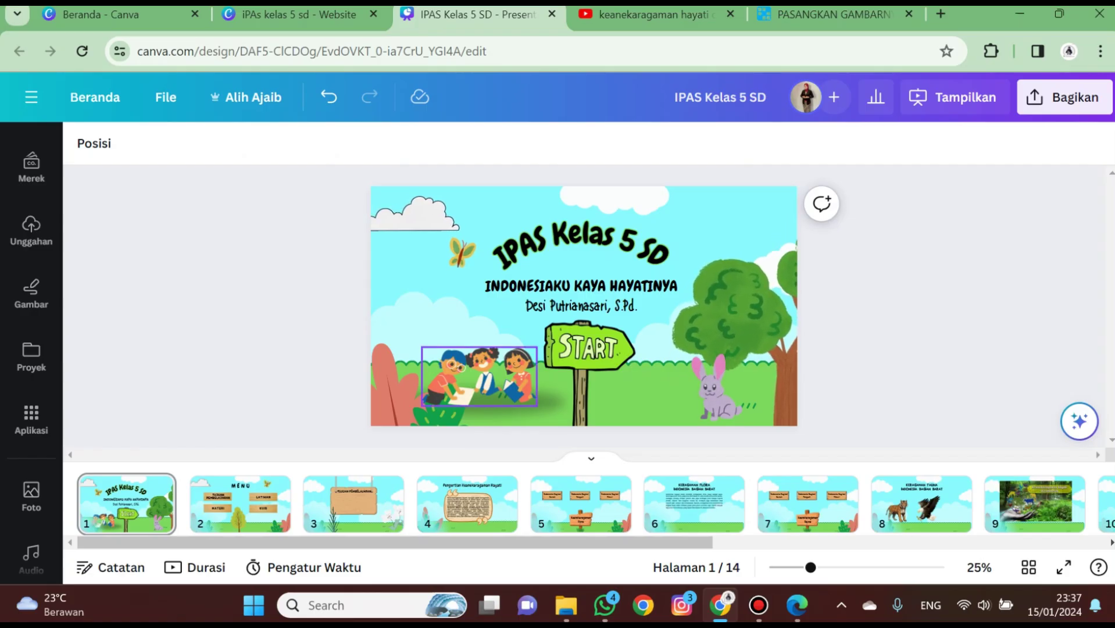
Link the START signpost on page 1 to page 2
left_click(584, 361)
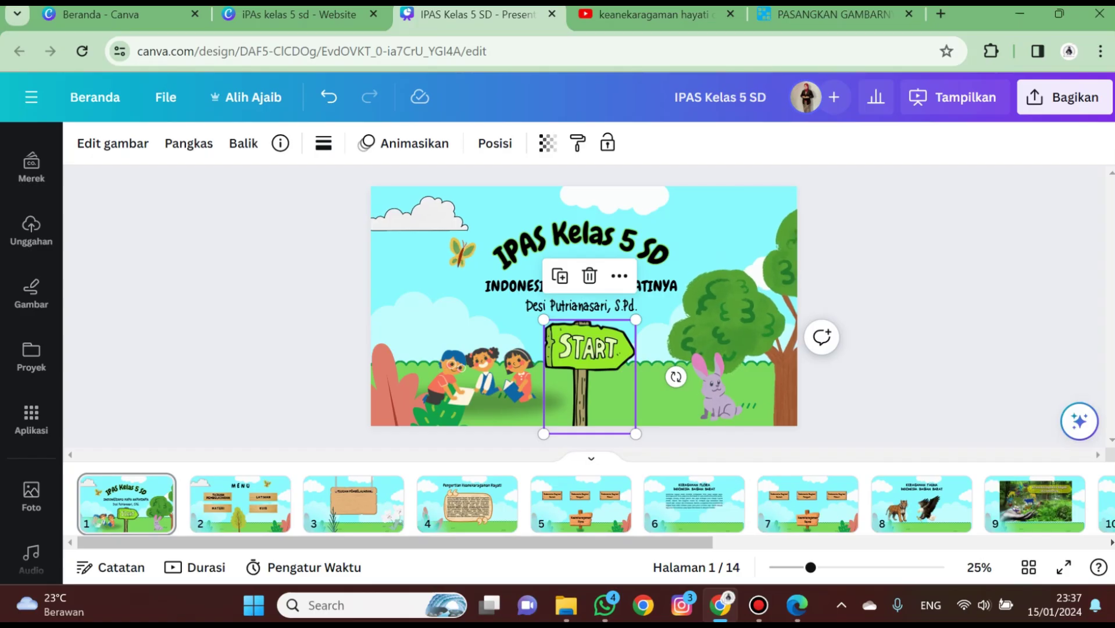
right_click(590, 337)
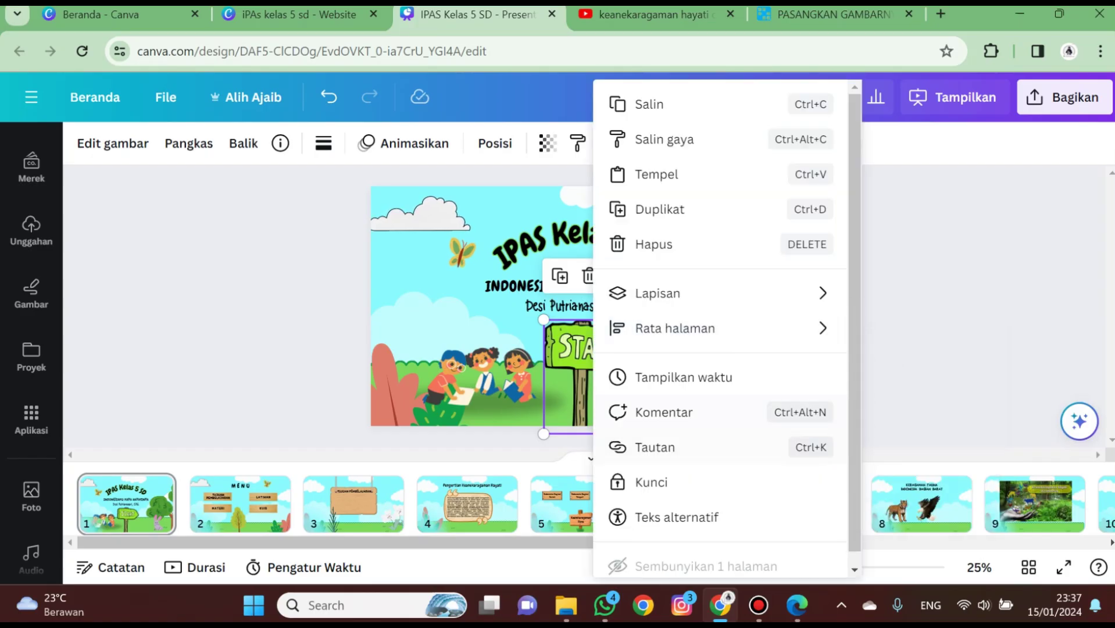
left_click(654, 447)
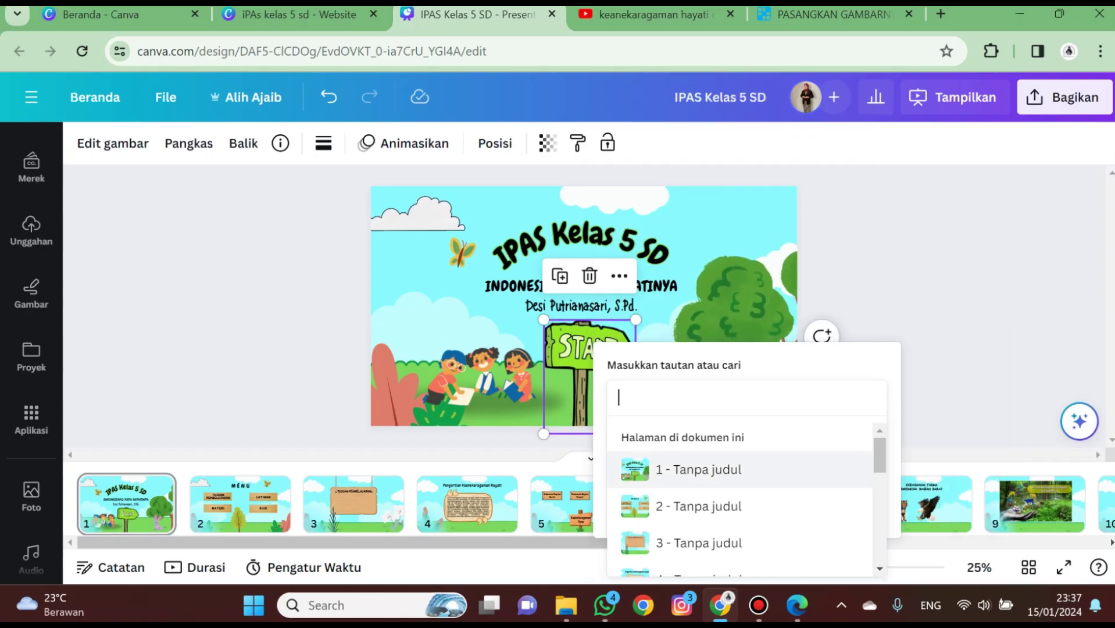
scroll(698, 465, "down", 2)
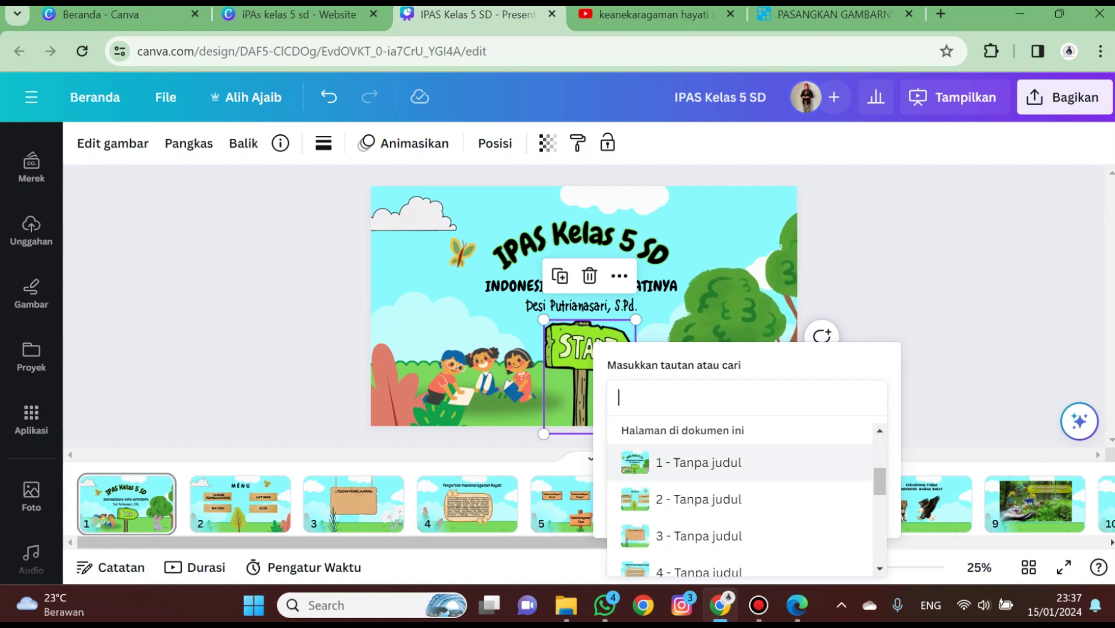
left_click(698, 499)
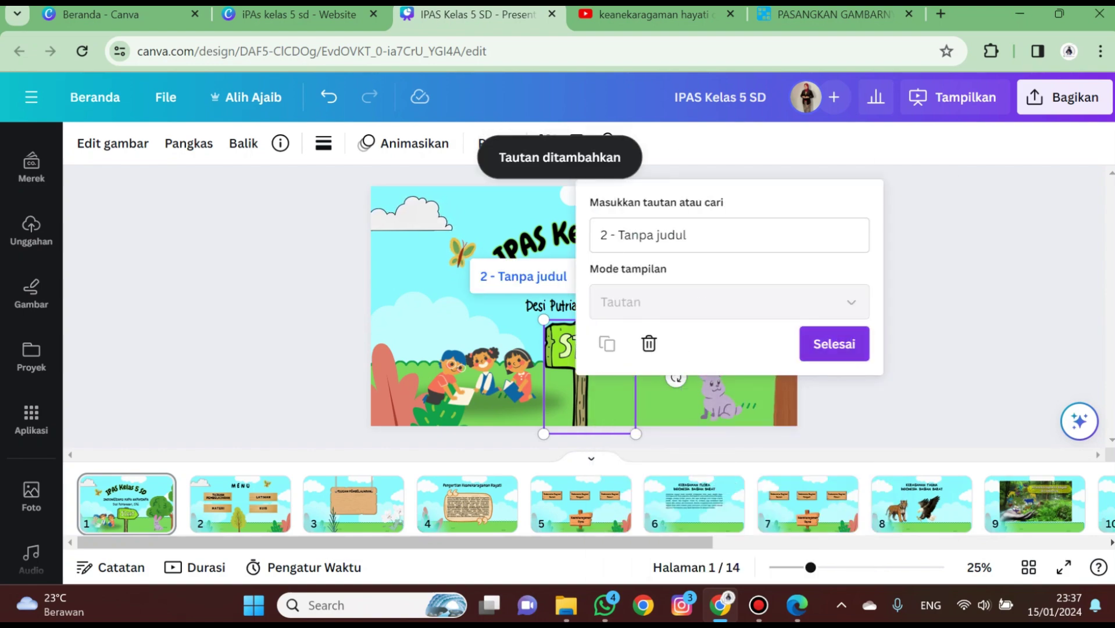
left_click(842, 344)
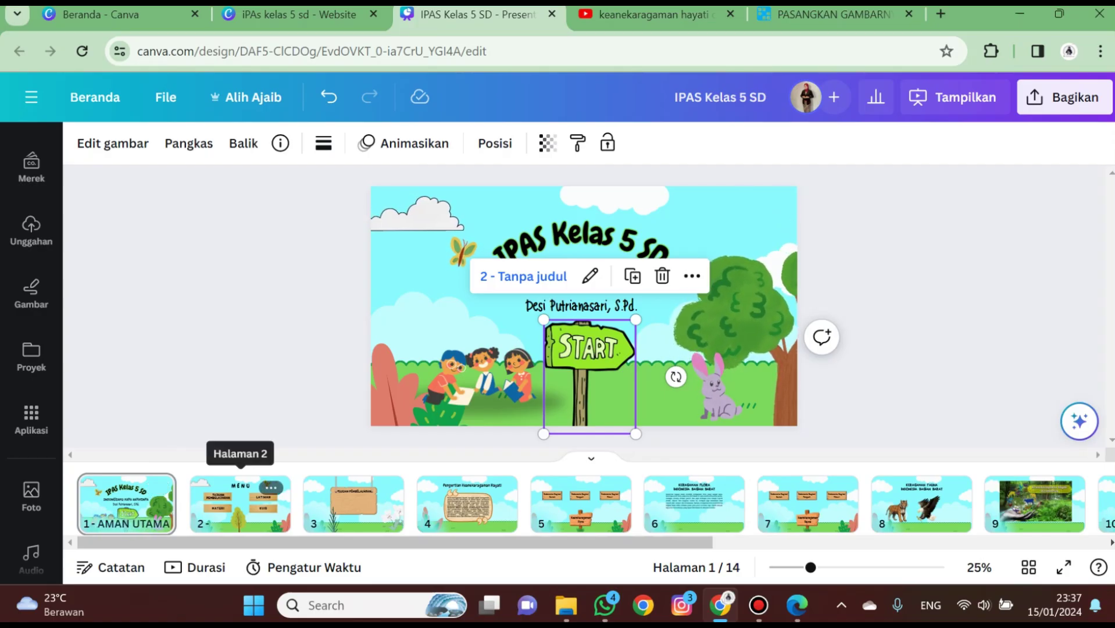
Title the presentation pages, from HALAMAN UTAMA on page 1 and MENU on page 2 through KUIS on page 14
left_click(240, 505)
type("MEN")
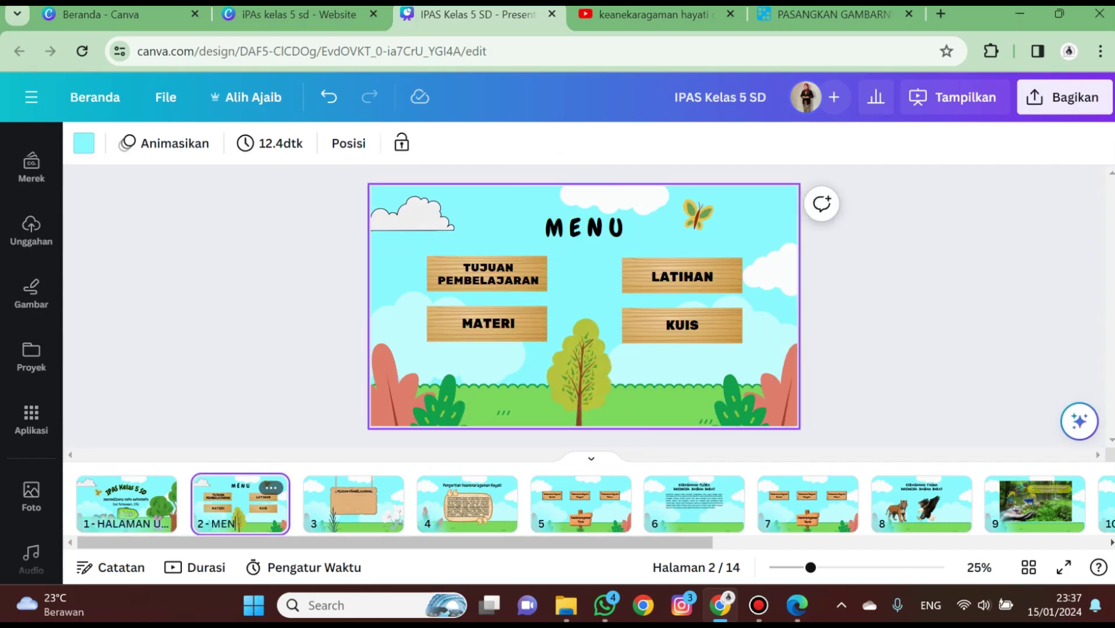
type("U")
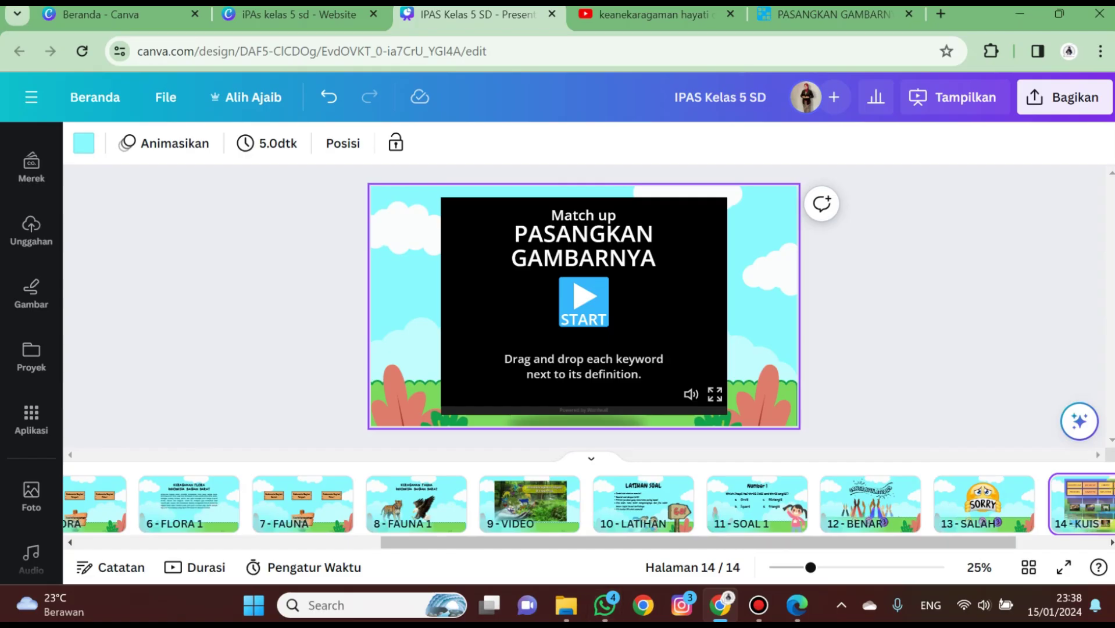
Link the TUJUAN PEMBELAJARAN label on the MENU page to the Multimedia Pembelajaran entry
left_click_drag(454, 542, 127, 558)
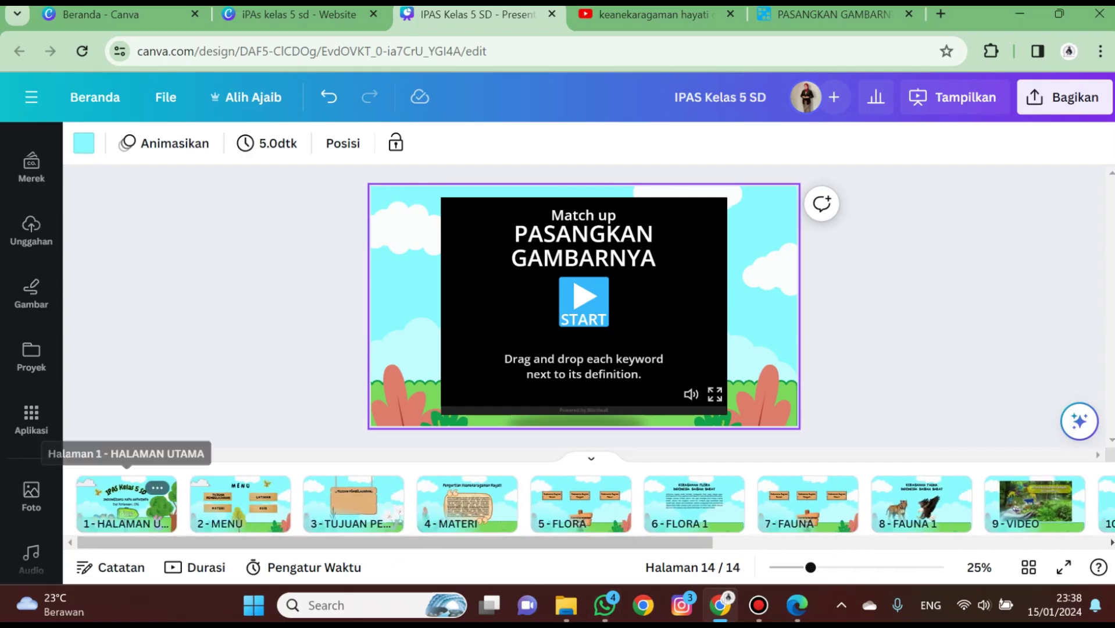
left_click(126, 500)
left_click(240, 501)
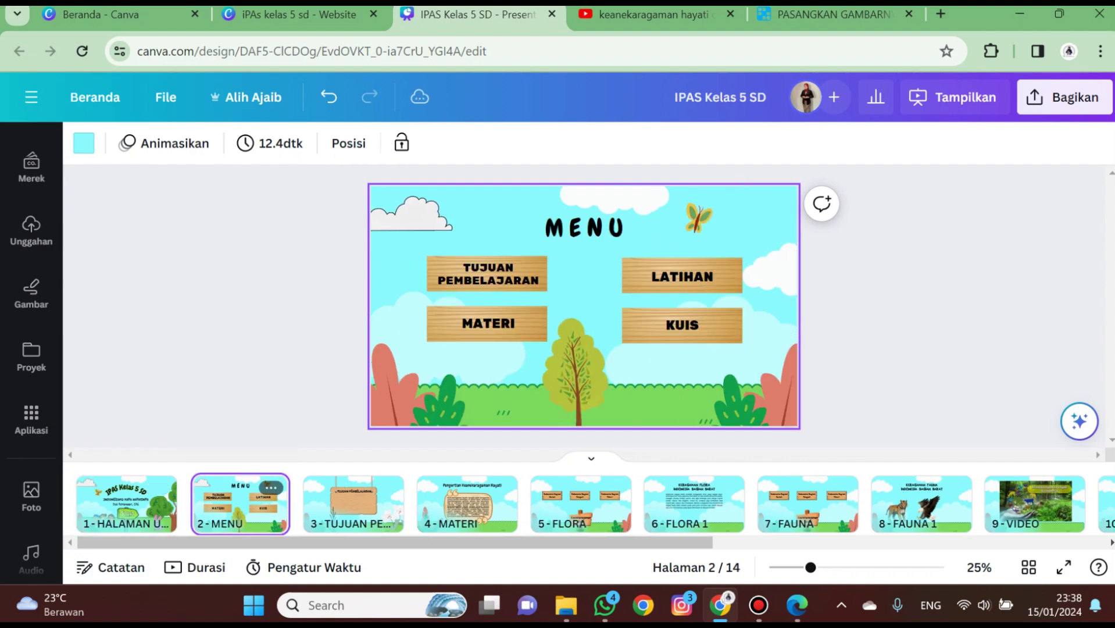
left_click(488, 273)
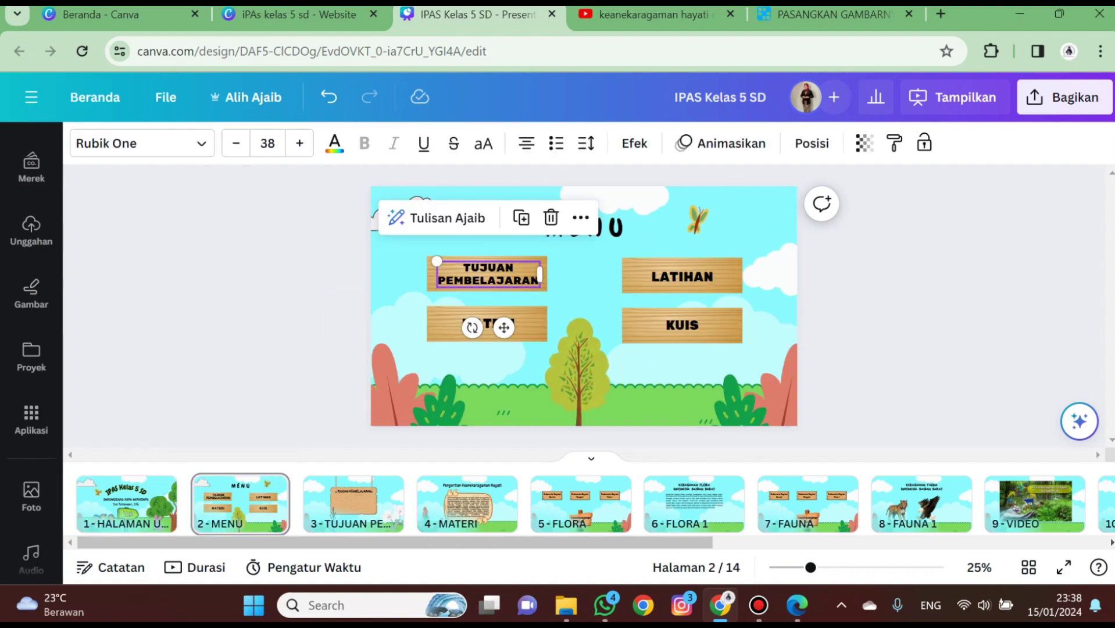
right_click(488, 274)
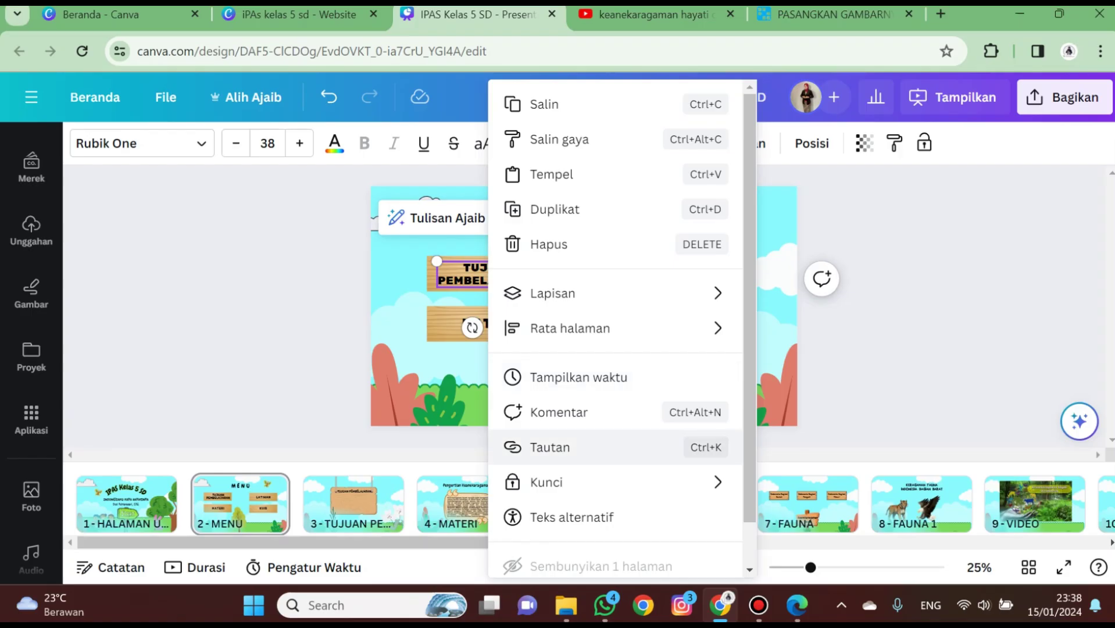
left_click(570, 447)
scroll(611, 442, "down", 5)
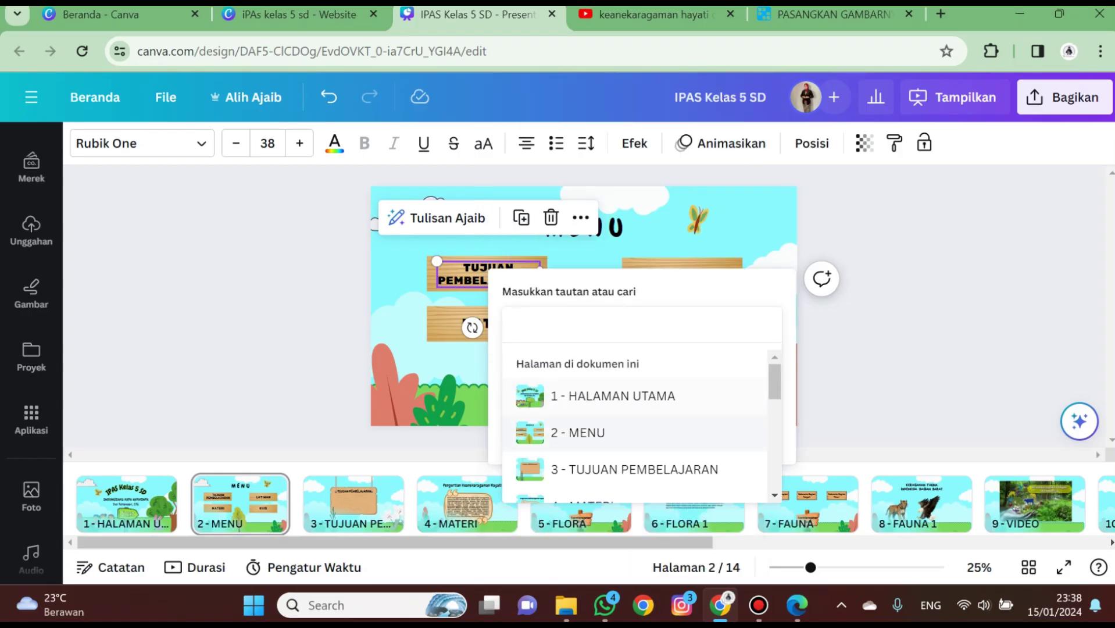
left_click(610, 465)
left_click(767, 344)
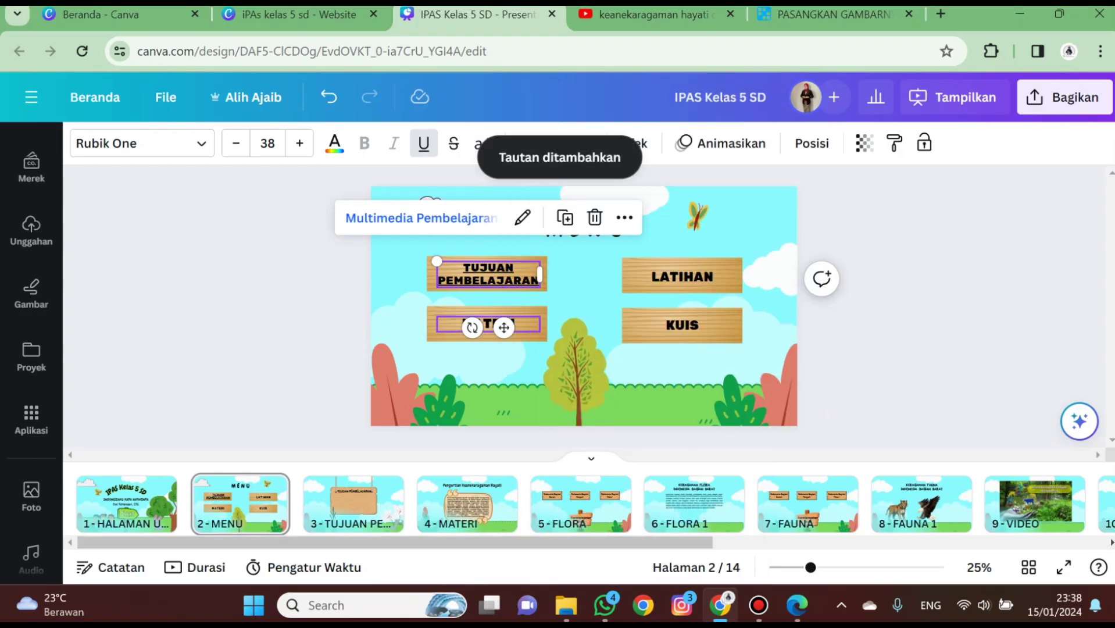
Link the MATERI label on the MENU page to page 4 - MATERI
left_click(489, 324)
left_click(581, 273)
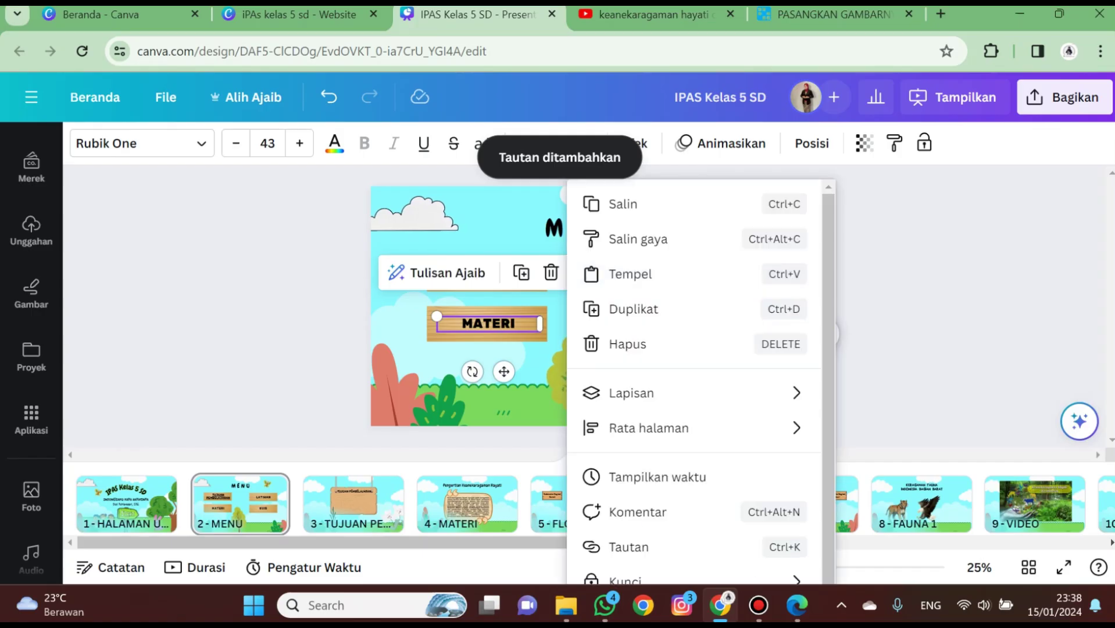
left_click(628, 547)
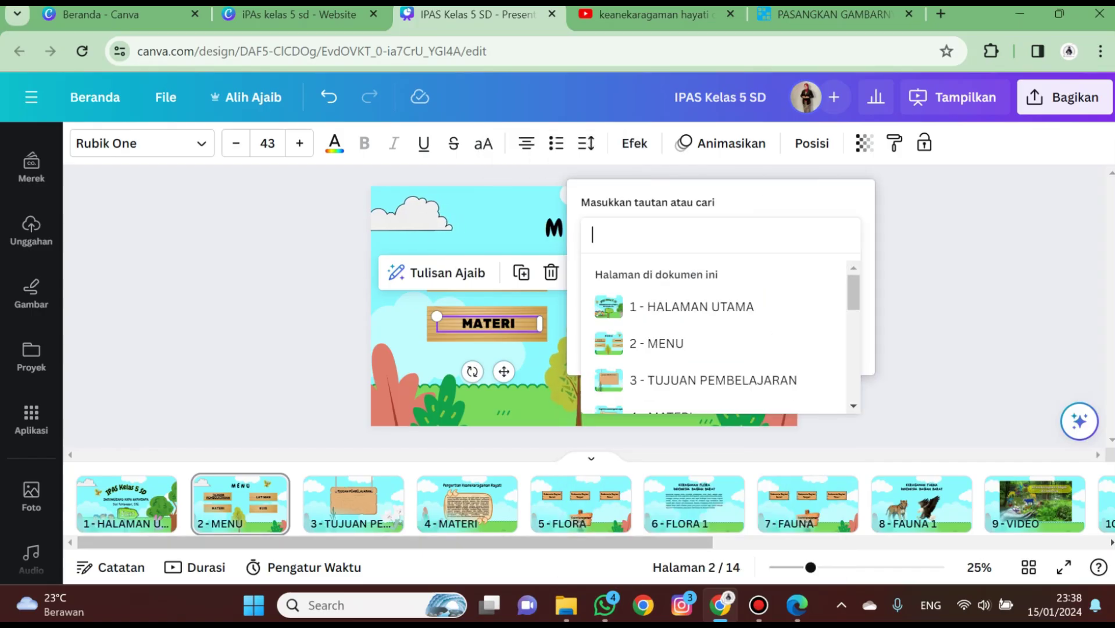
scroll(716, 372, "down", 1)
scroll(715, 361, "down", 1)
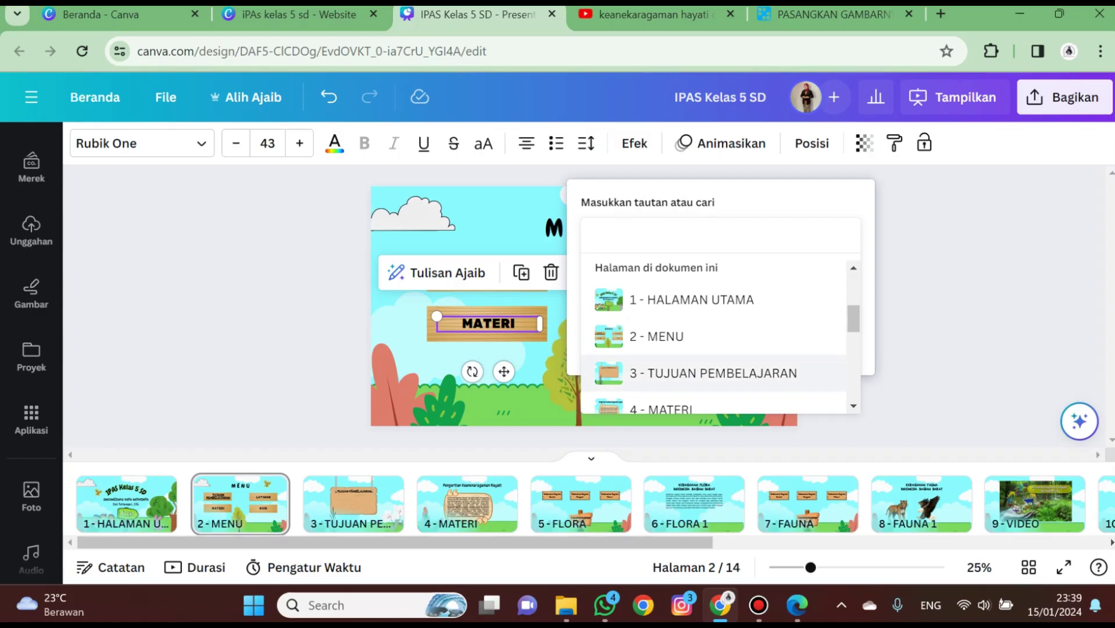
scroll(716, 349, "down", 2)
left_click(669, 322)
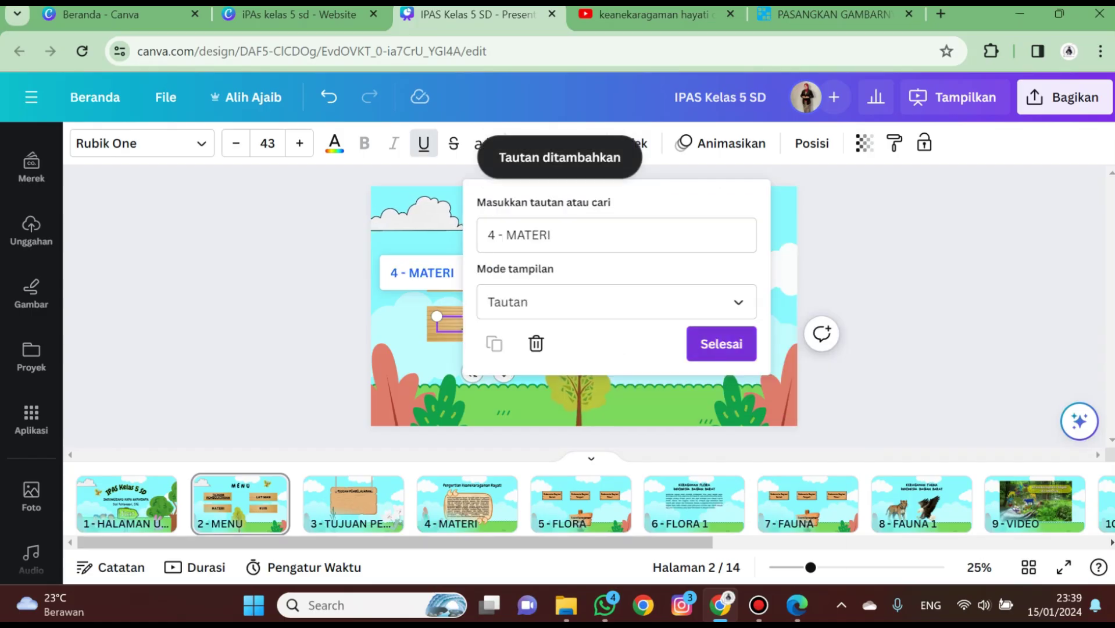
left_click(721, 343)
Add page links to the LATIHAN and KUIS labels on the MENU page
left_click(714, 279)
right_click(716, 280)
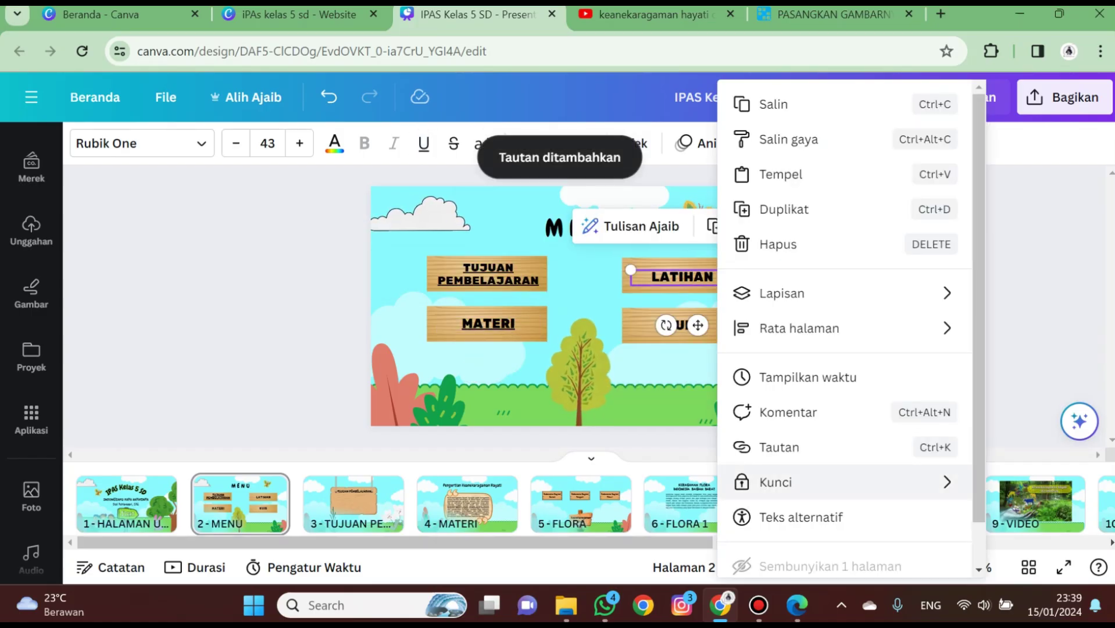
left_click(779, 447)
scroll(825, 453, "down", 4)
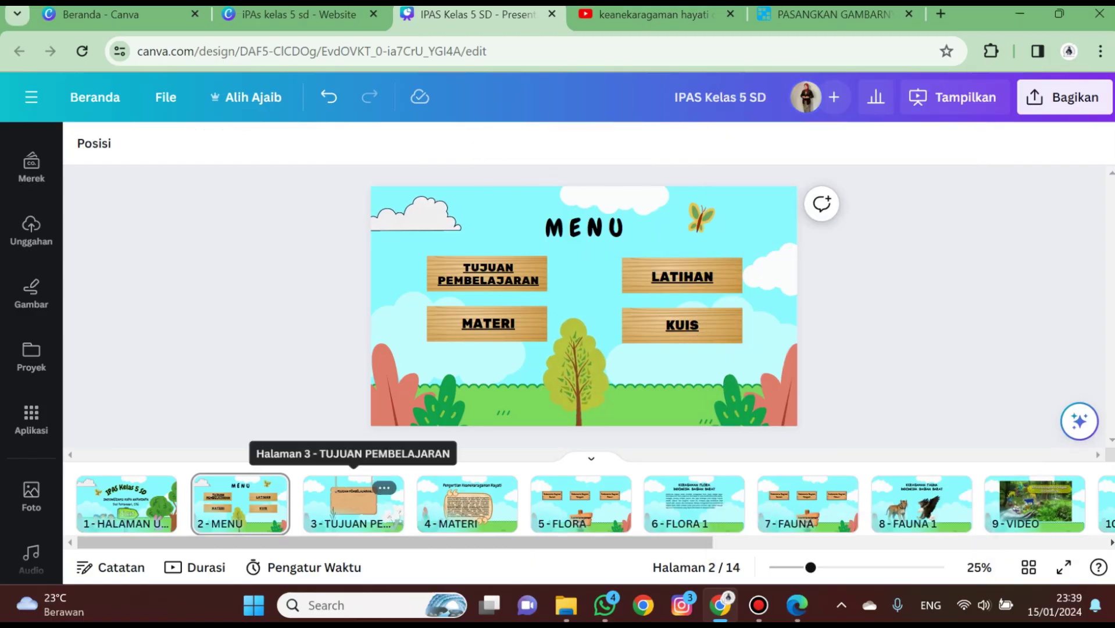
Shrink the white flowers on page 3 and move them to the lower edge of the wooden board
left_click(353, 501)
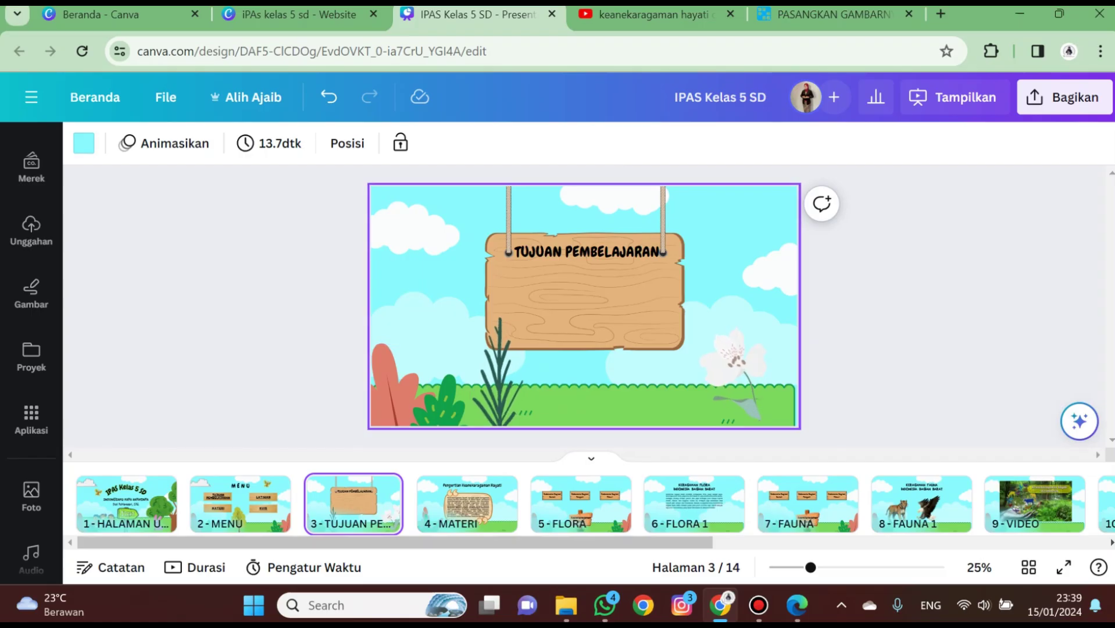
left_click_drag(764, 364, 671, 374)
left_click_drag(742, 318, 704, 349)
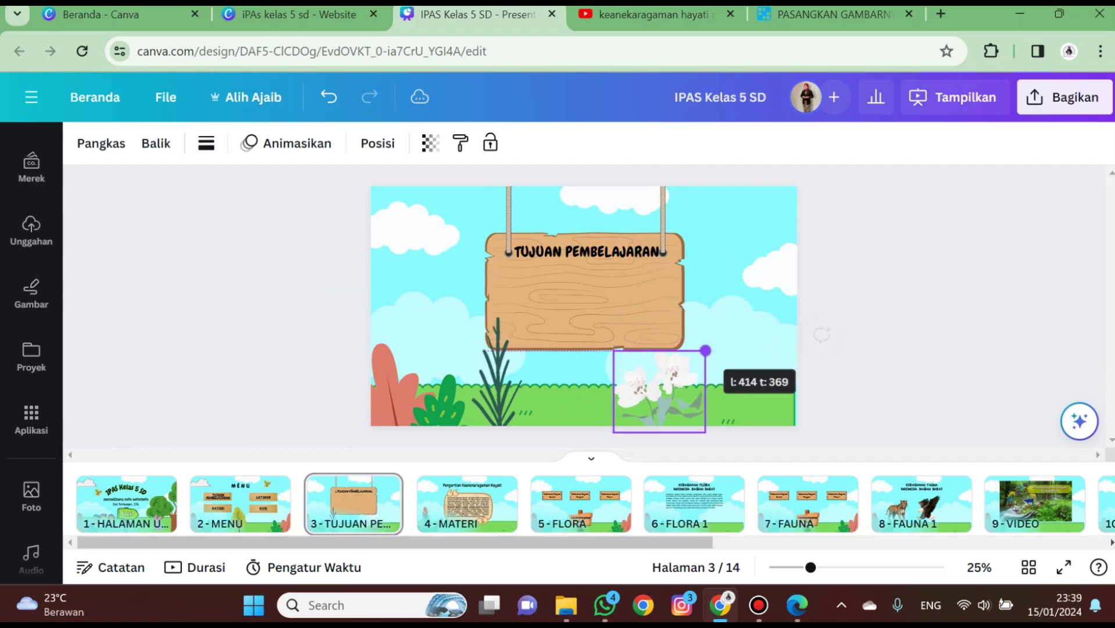
left_click_drag(663, 387, 597, 375)
left_click(866, 349)
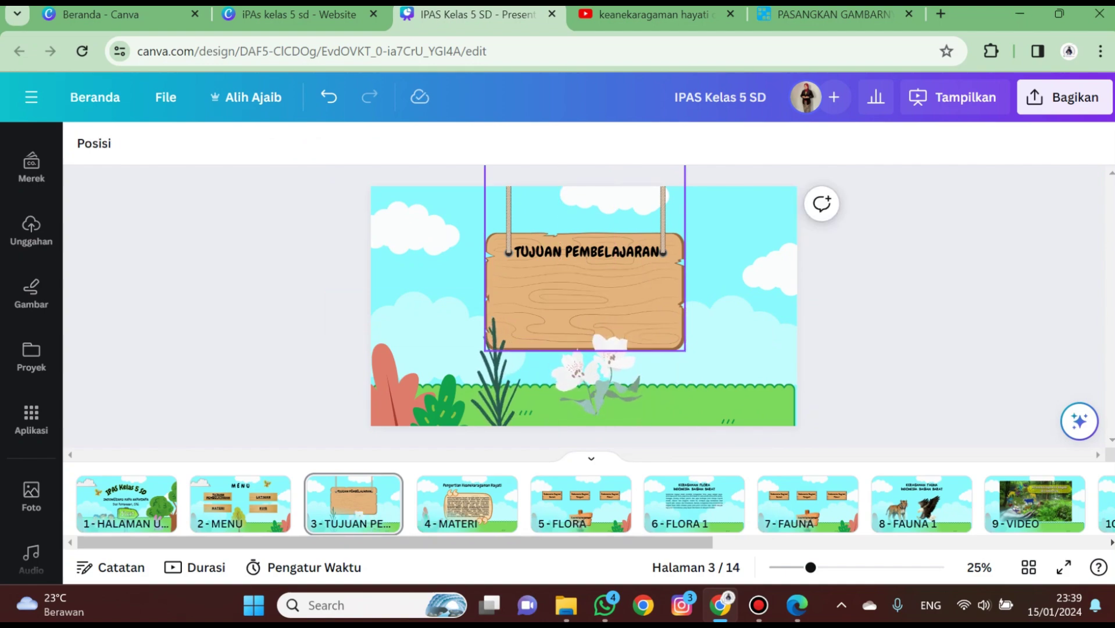
Reduce the TUJUAN PEMBELAJARAN title's font size slightly on page 3 and nudge the title left on the board
left_click(587, 252)
left_click(727, 291)
key("Escape")
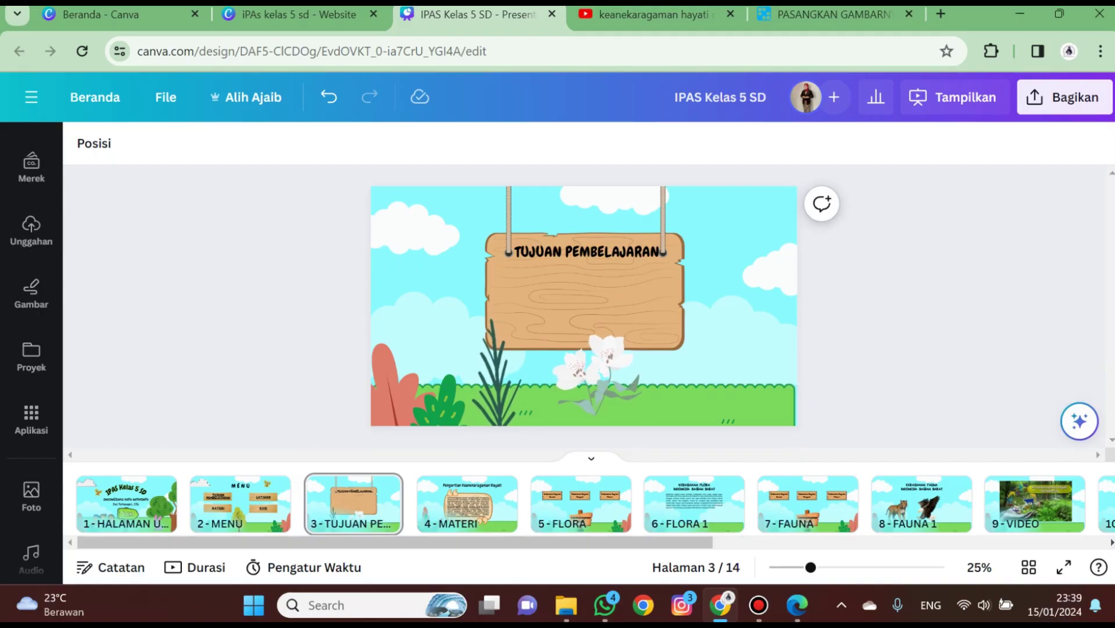
left_click(587, 251)
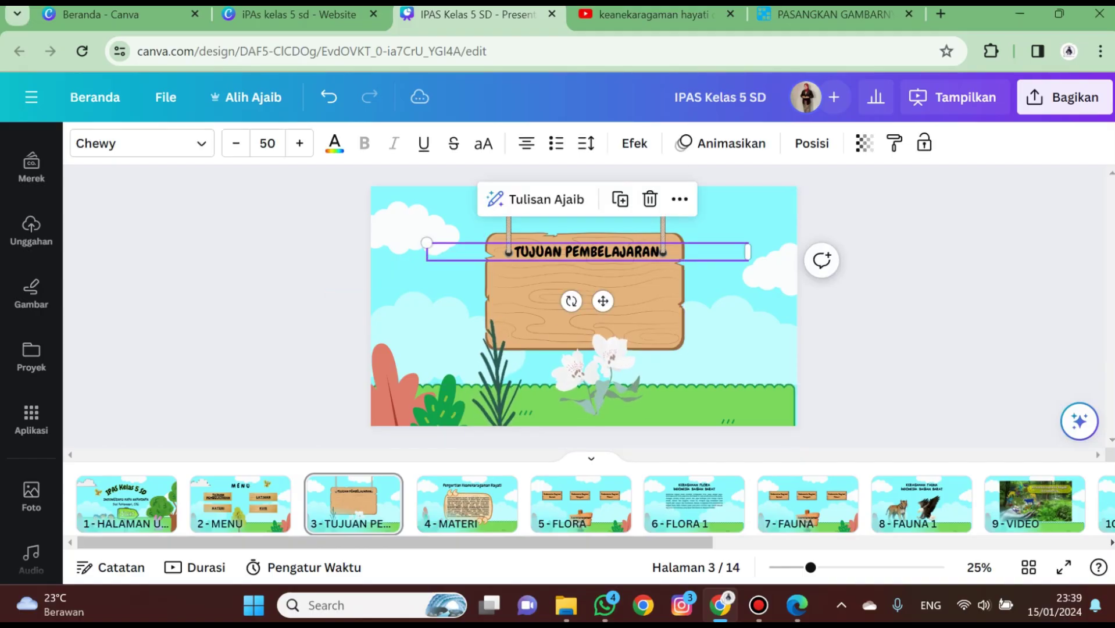
left_click(236, 143)
left_click(279, 227)
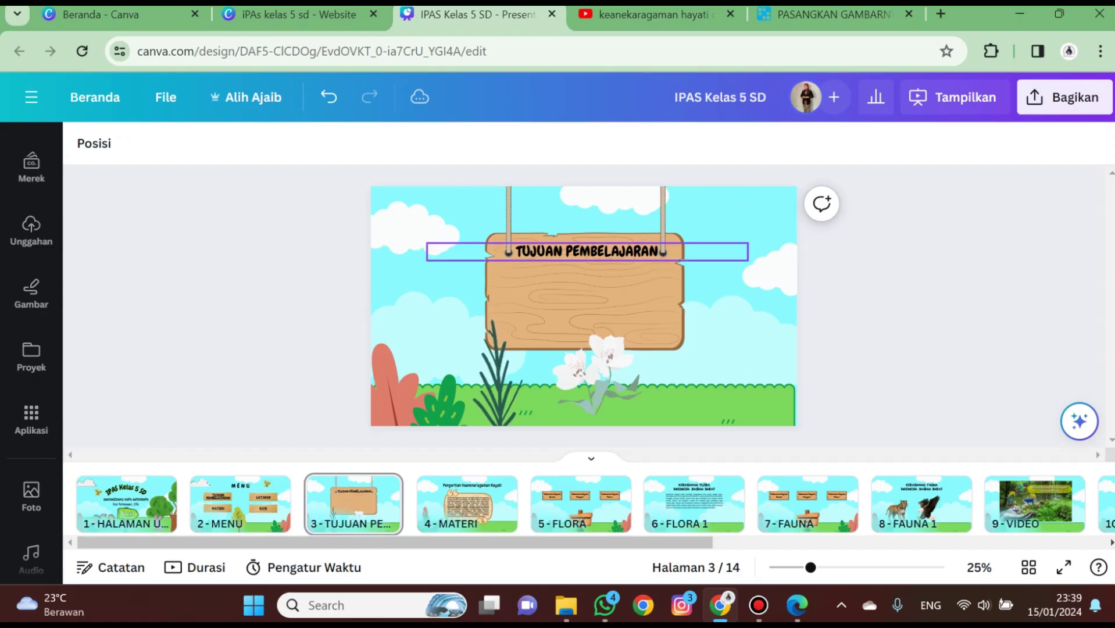
left_click_drag(587, 251, 584, 253)
left_click(291, 244)
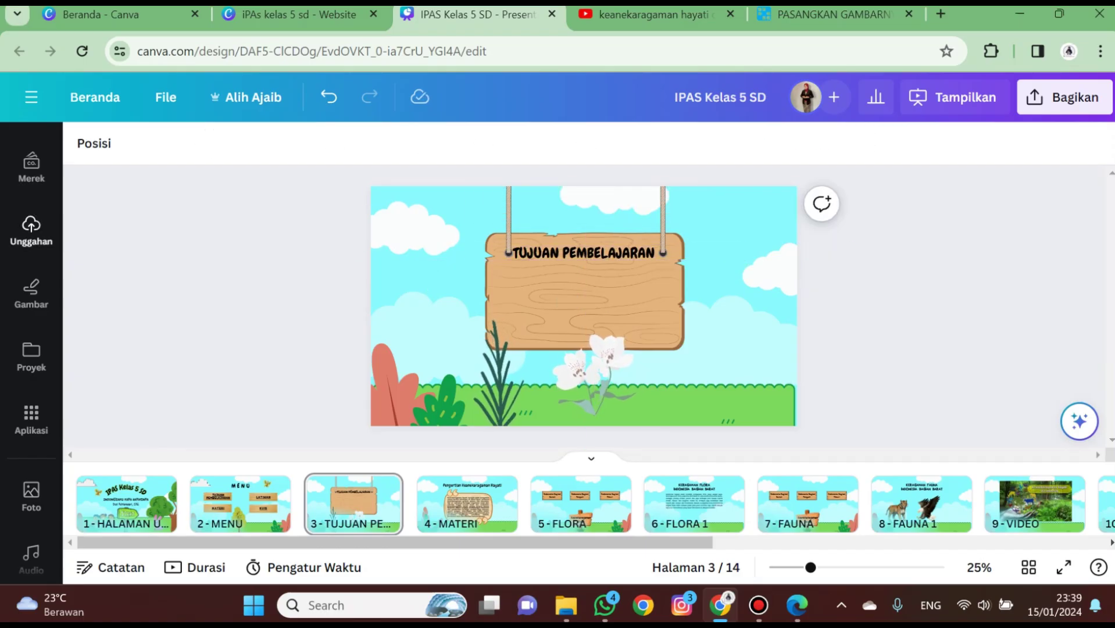
Search the graphic elements for HOME and add the round red-and-yellow house icon to page 3
left_click(31, 231)
scroll(31, 231, "up", 3)
left_click(31, 217)
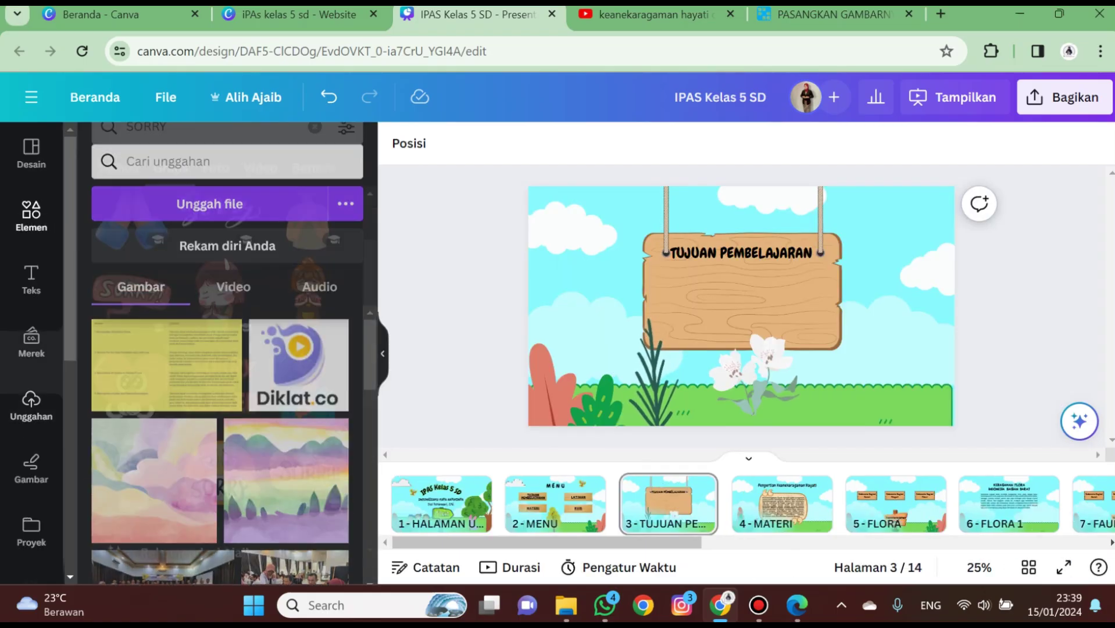
double_click(198, 153)
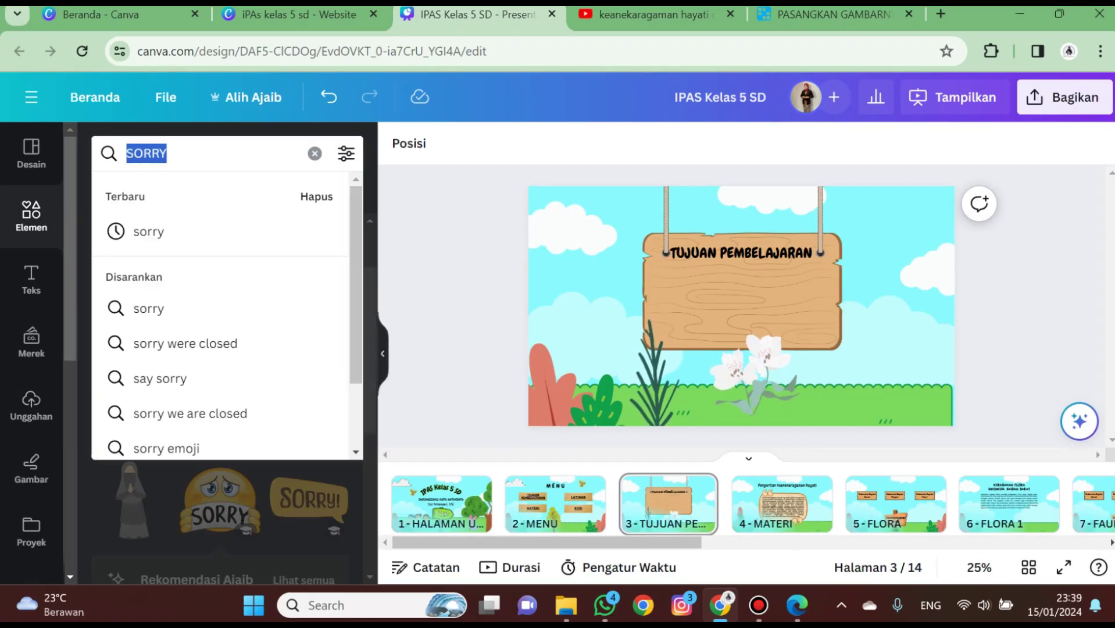
type("HOME")
key("Return")
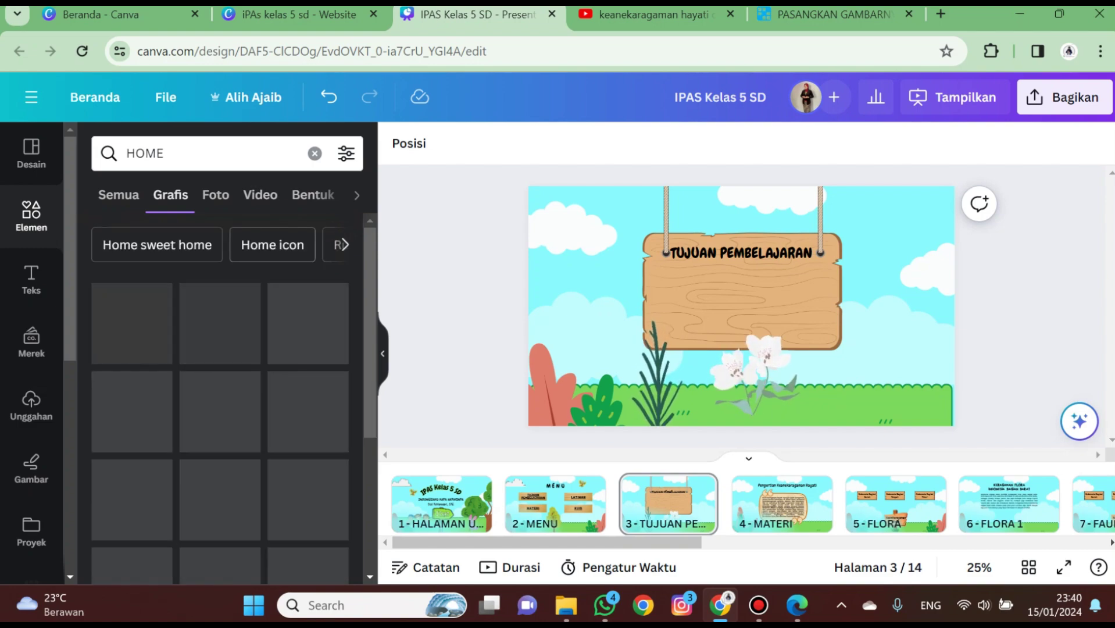
scroll(220, 377, "down", 1)
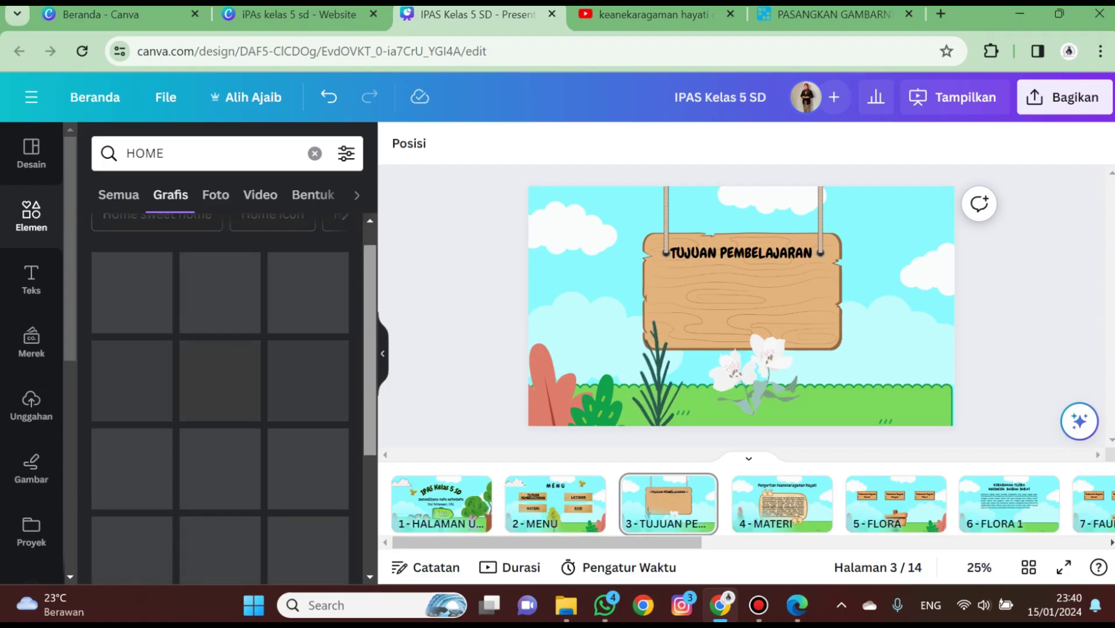
scroll(220, 378, "up", 1)
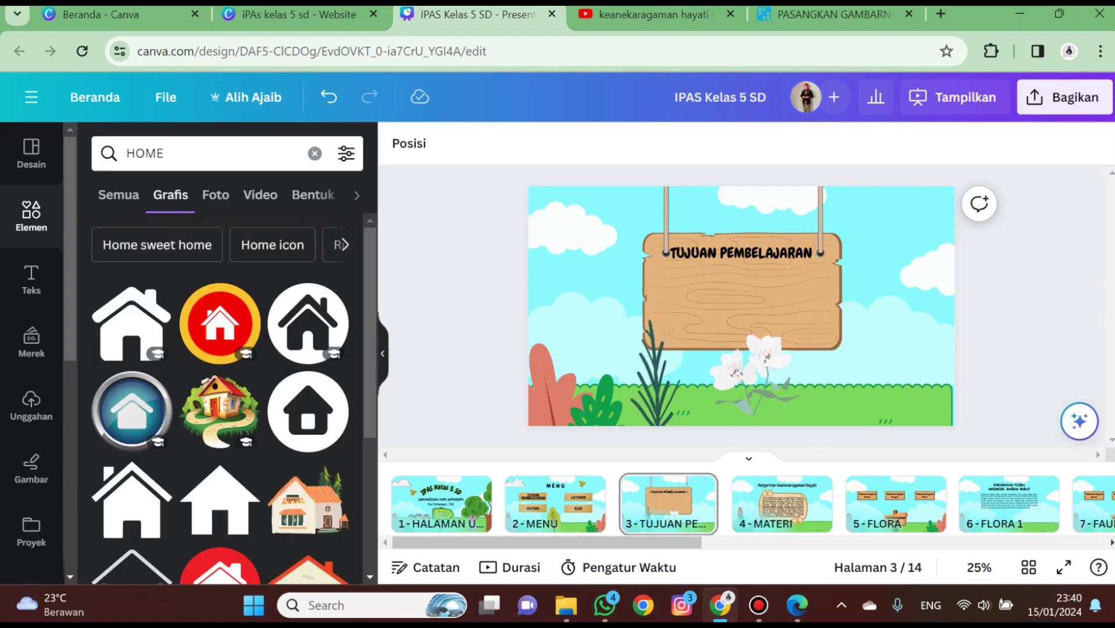
left_click(220, 323)
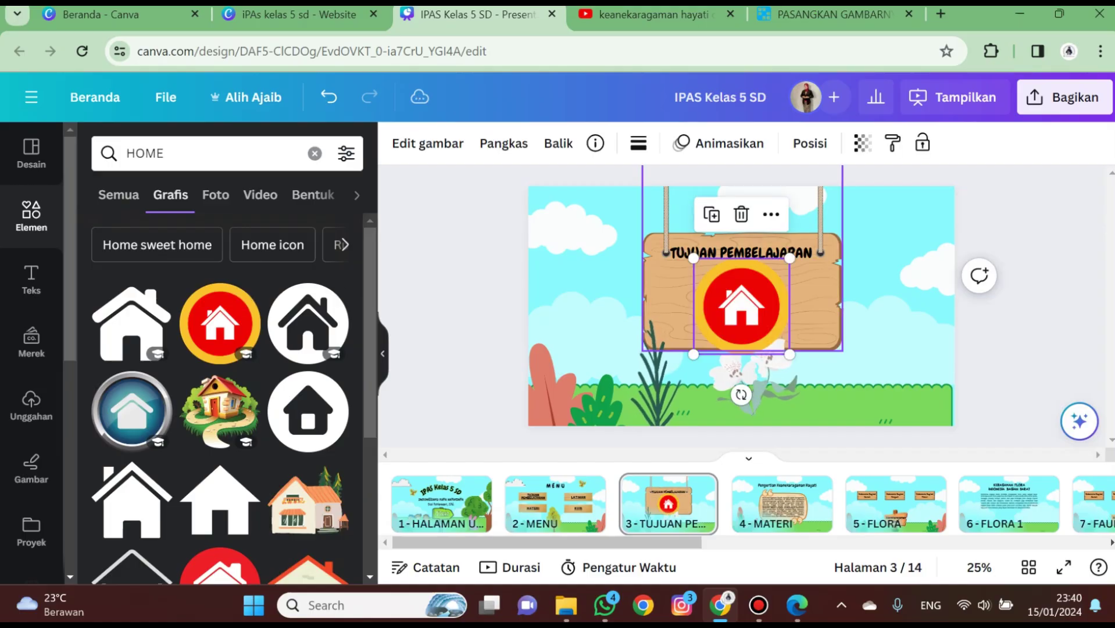
Shrink the house icon to a small button and place it near the upper-right corner of page 3
left_click_drag(741, 299, 842, 293)
left_click_drag(890, 340, 855, 304)
left_click_drag(825, 268, 897, 240)
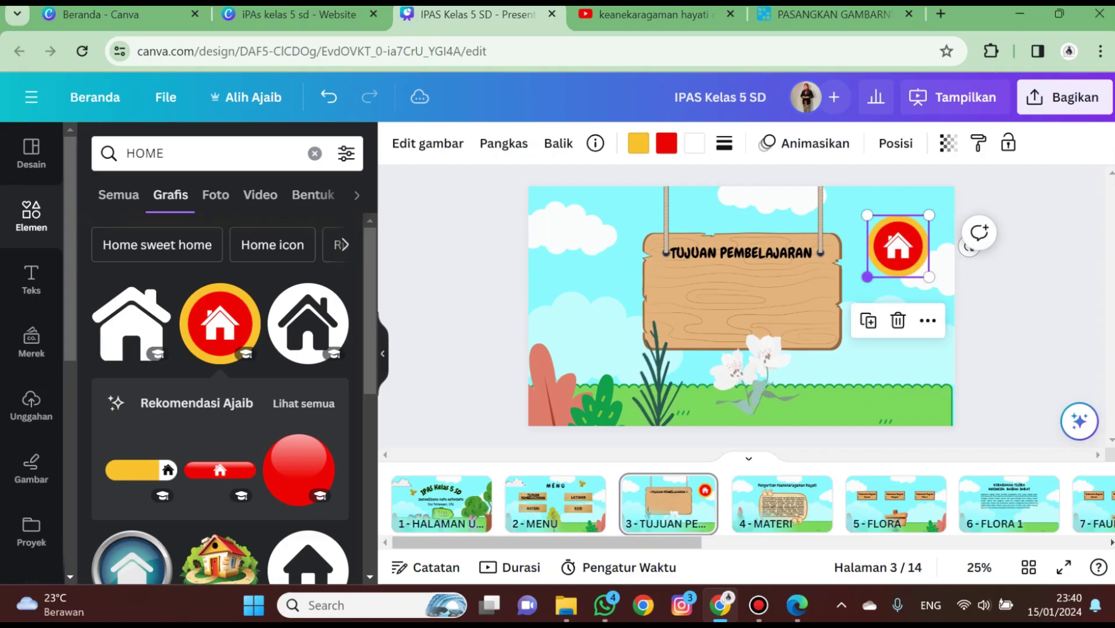
left_click_drag(867, 276, 890, 253)
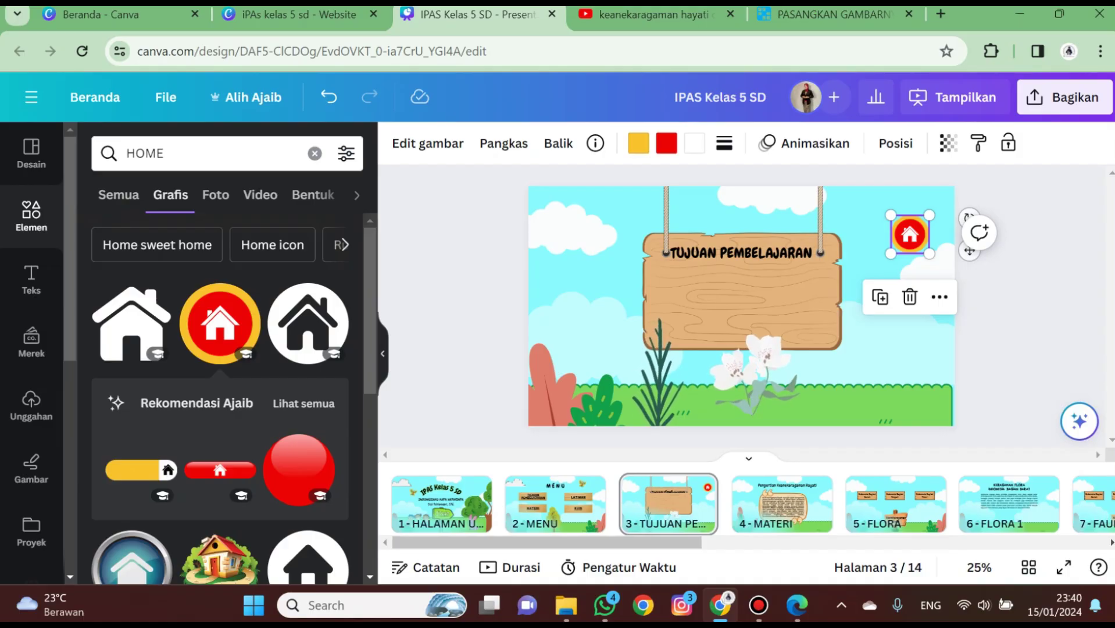
Link the house icon on page 3 to page 2 - MENU
key("Escape")
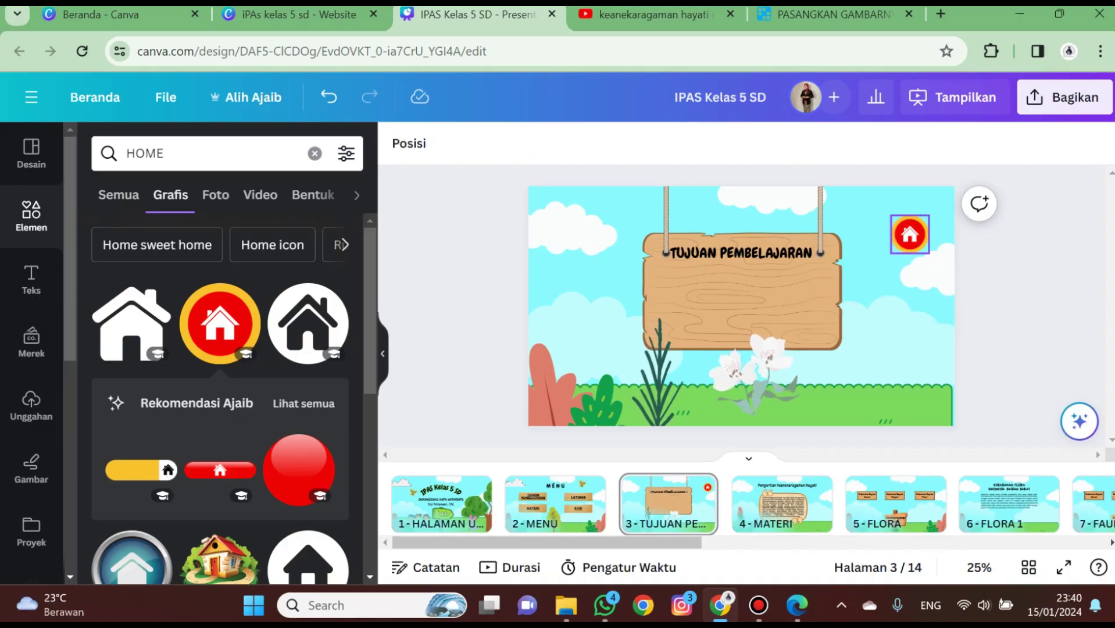
left_click_drag(910, 235, 910, 234)
left_click(939, 297)
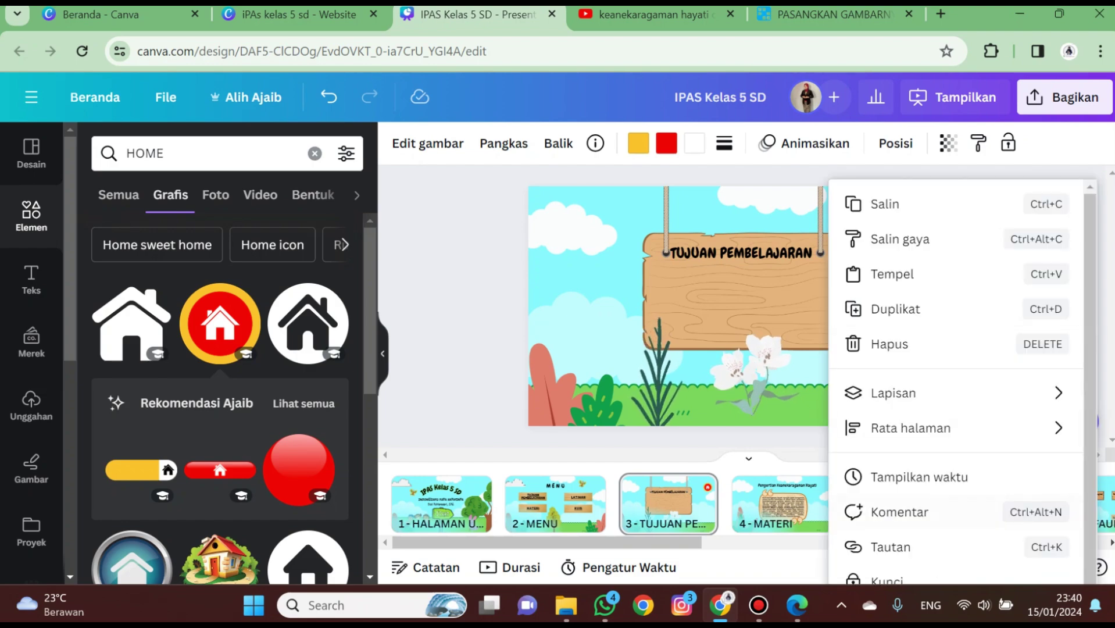
left_click(890, 546)
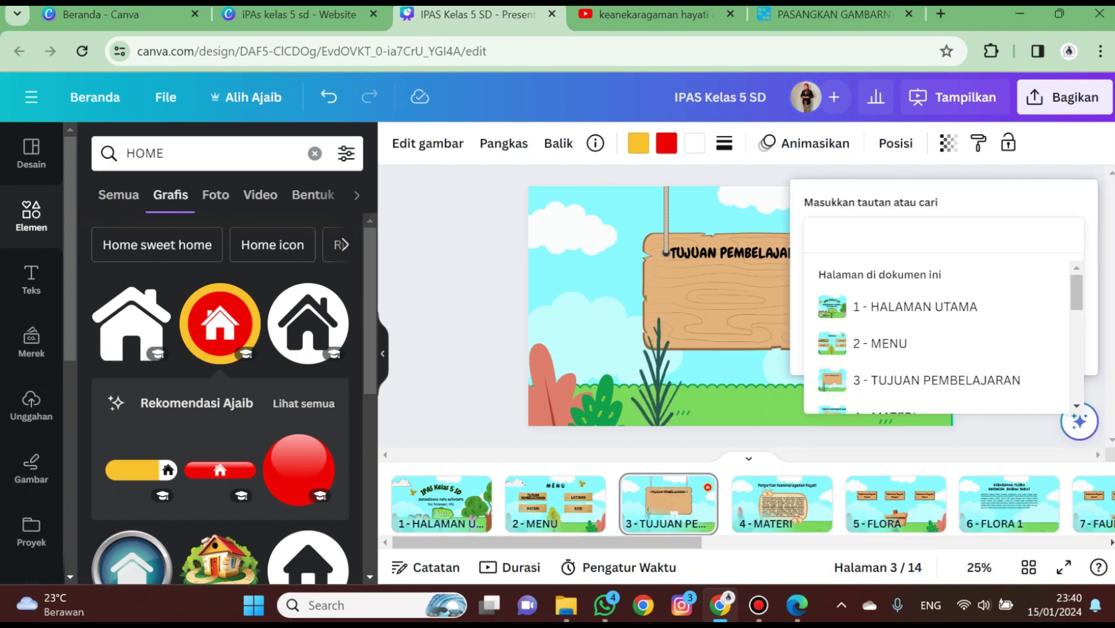
left_click(831, 342)
left_click(1049, 343)
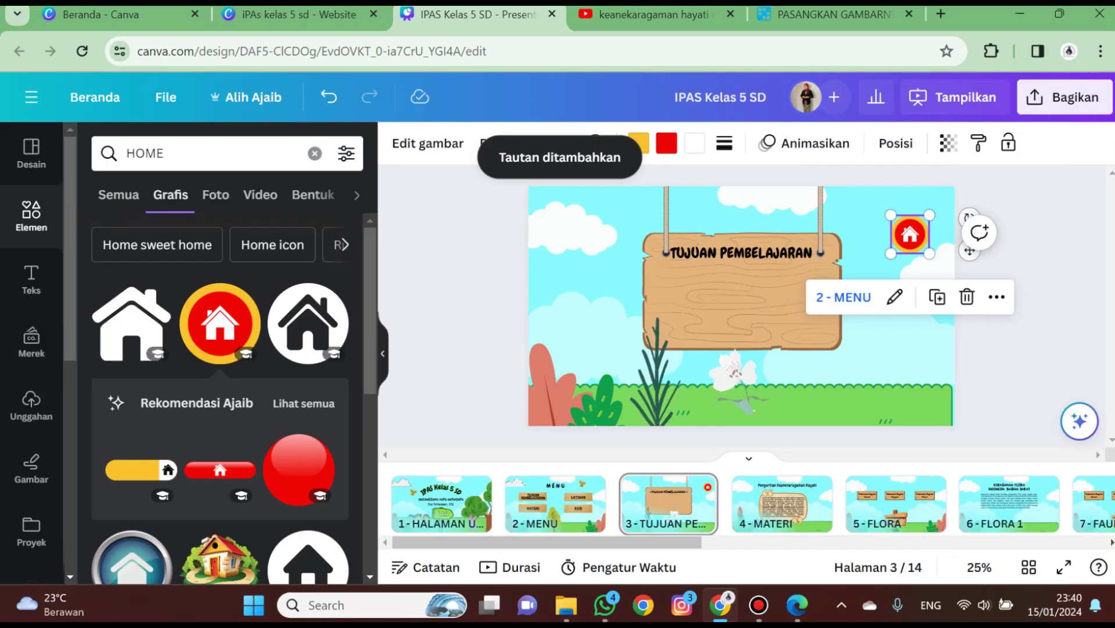
left_click(1028, 354)
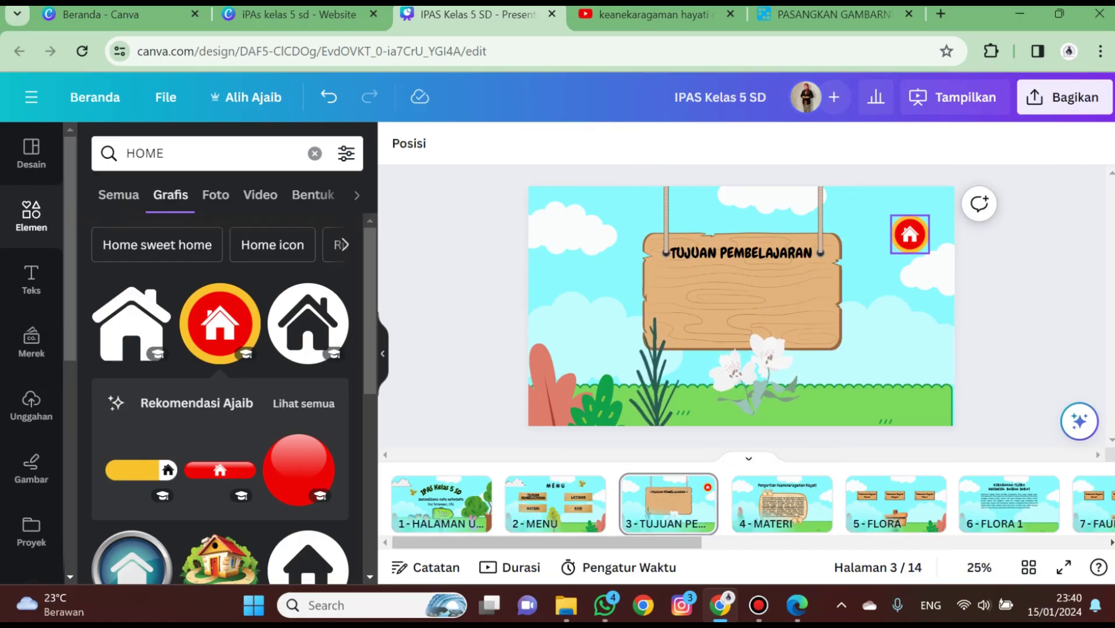
Copy the linked house icon from page 3 onto page 4 - MATERI
left_click(555, 500)
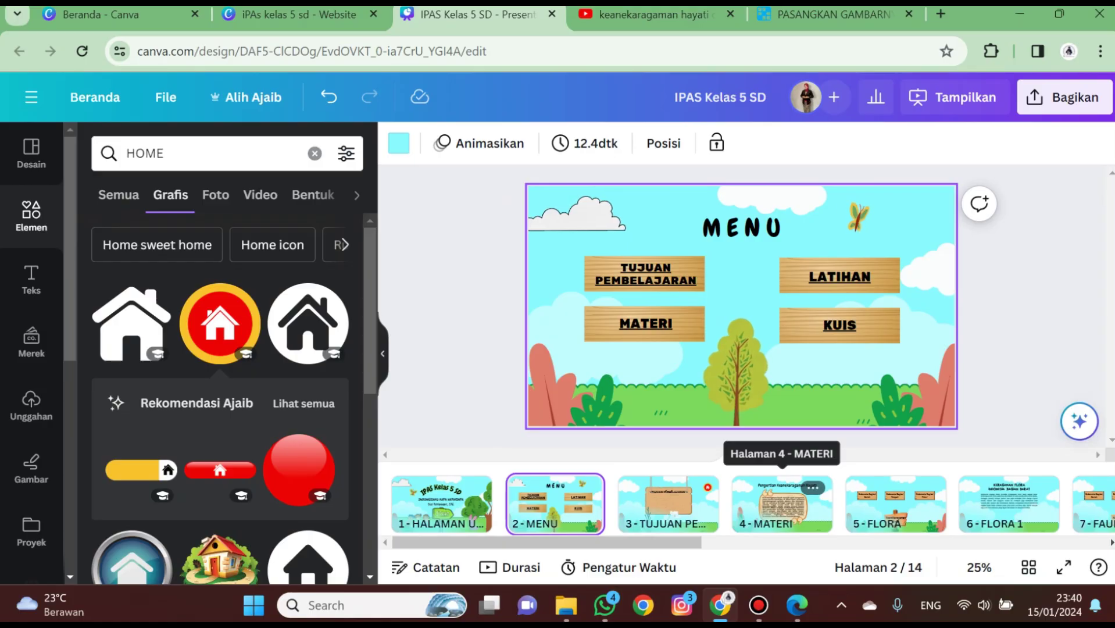
left_click(782, 503)
left_click(668, 503)
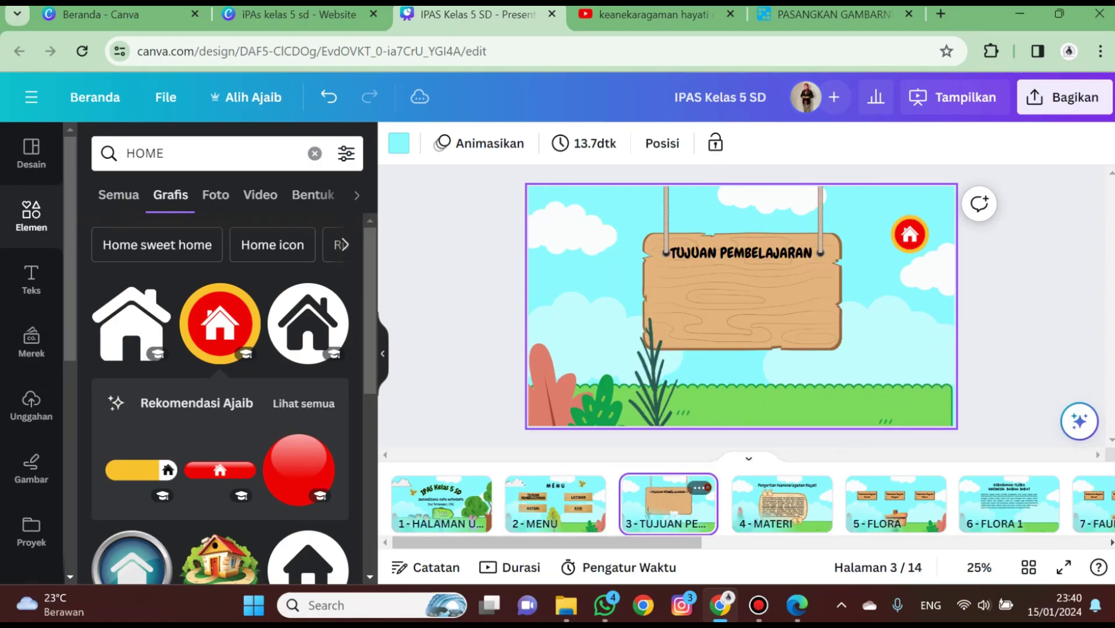
left_click(910, 234)
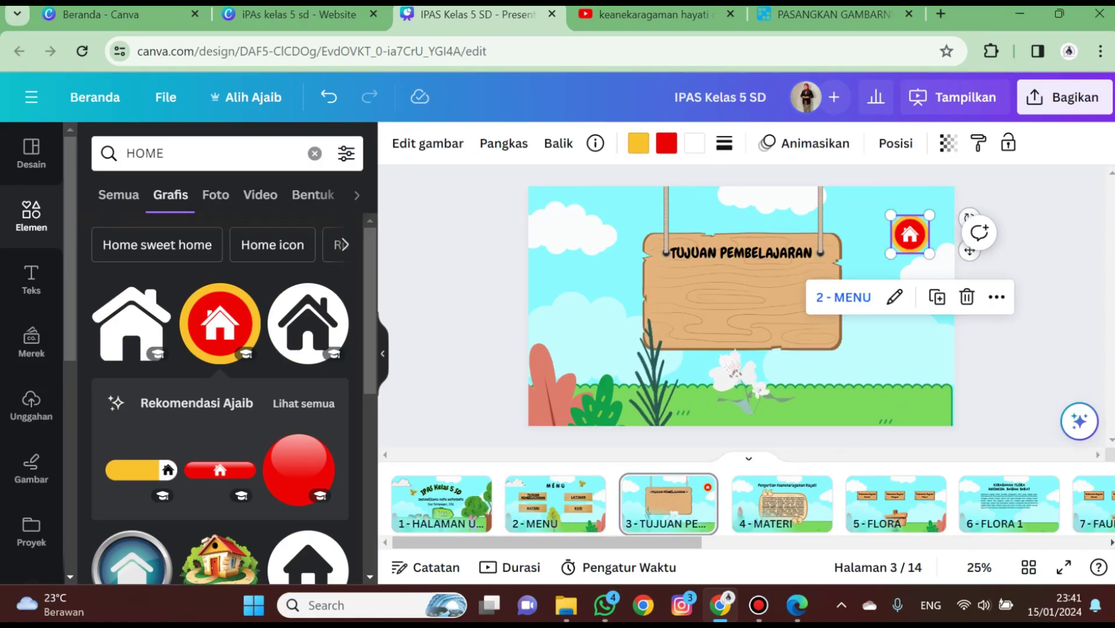
left_click(782, 503)
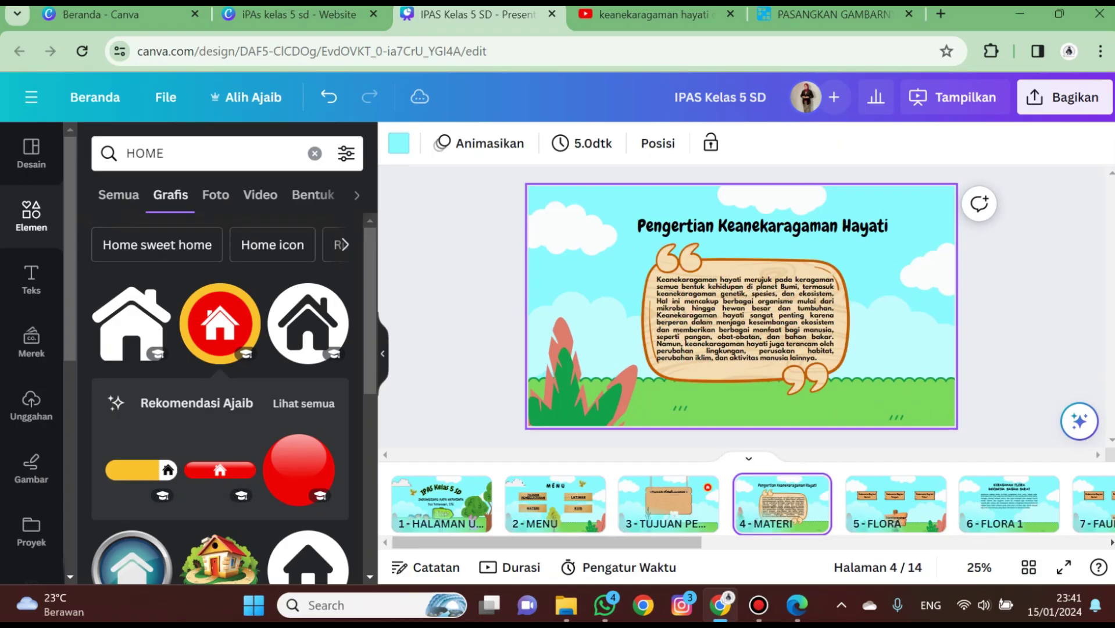
key("ctrl+v")
Narrow the Pengertian Keanekaragaman Hayati title on page 4 so it wraps onto two lines, and re-center it above the quote board
left_click(906, 225)
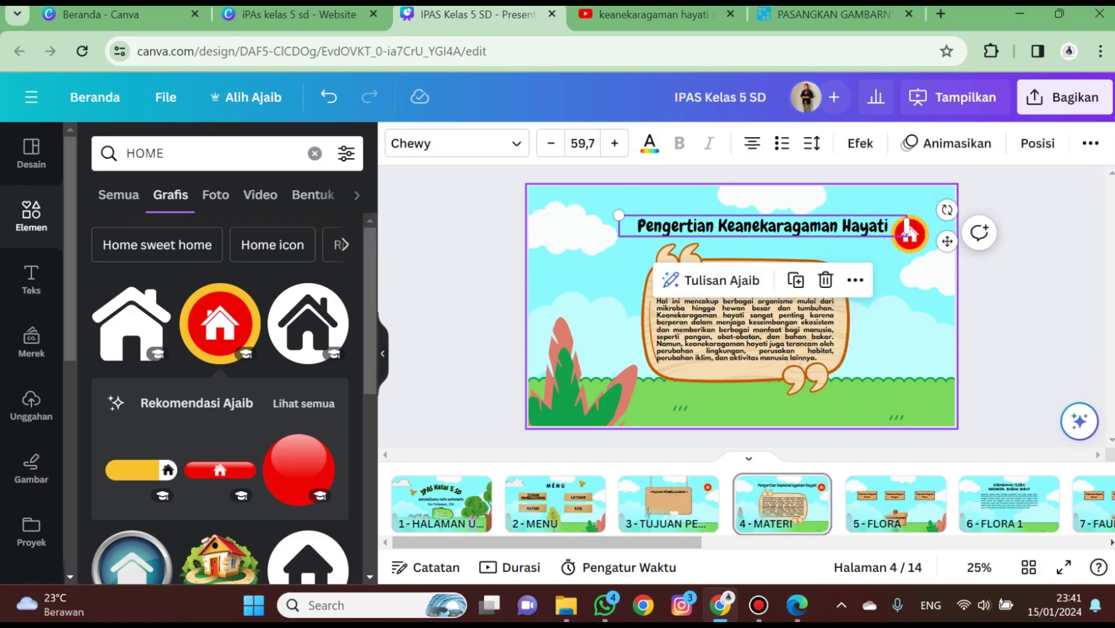
left_click_drag(906, 226, 808, 237)
left_click_drag(713, 238, 751, 228)
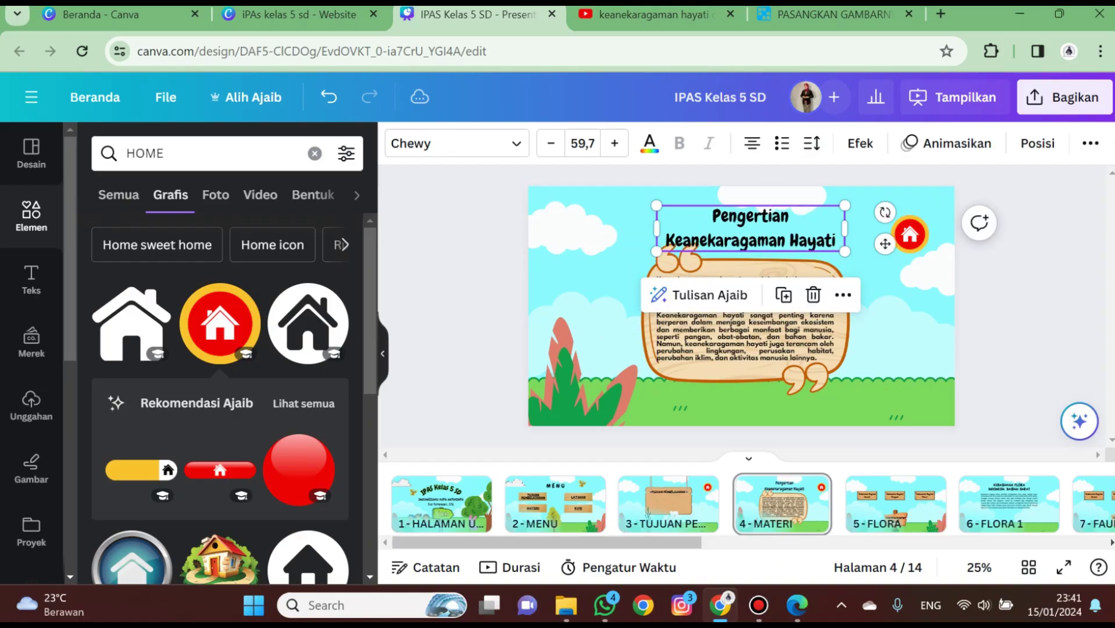
Move the quote board together with its paragraph slightly down and right, clear of the two-line title
left_click(746, 340)
left_click(748, 373, "shift")
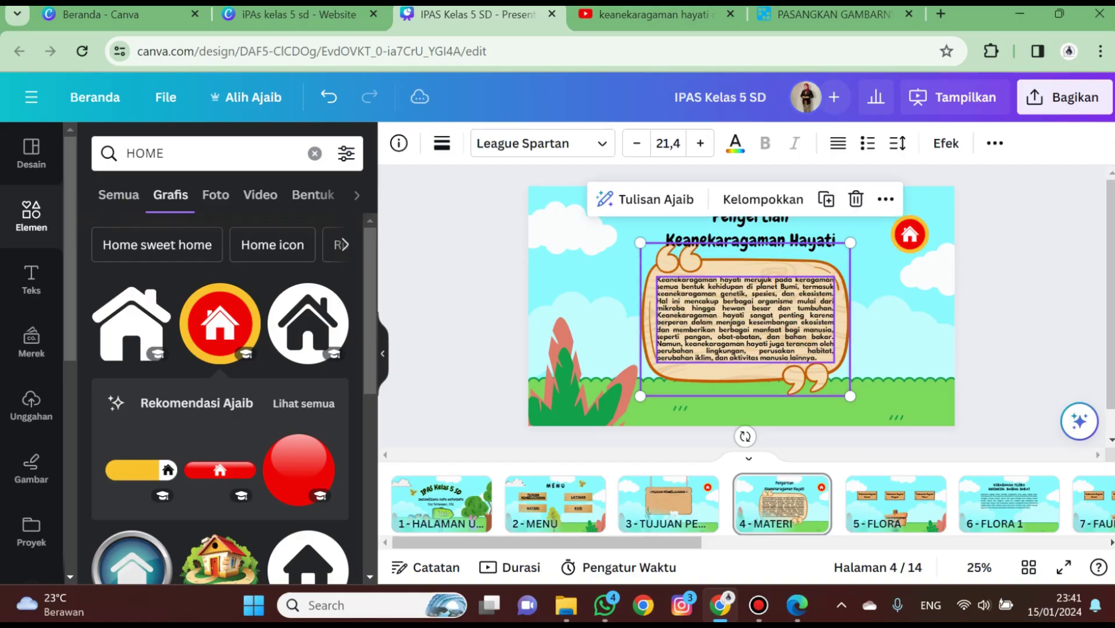
left_click_drag(748, 373, 753, 385)
left_click_drag(686, 274, 685, 274)
Scale the page 4 title down to font size 58, keeping it above the quote board
left_click(750, 228)
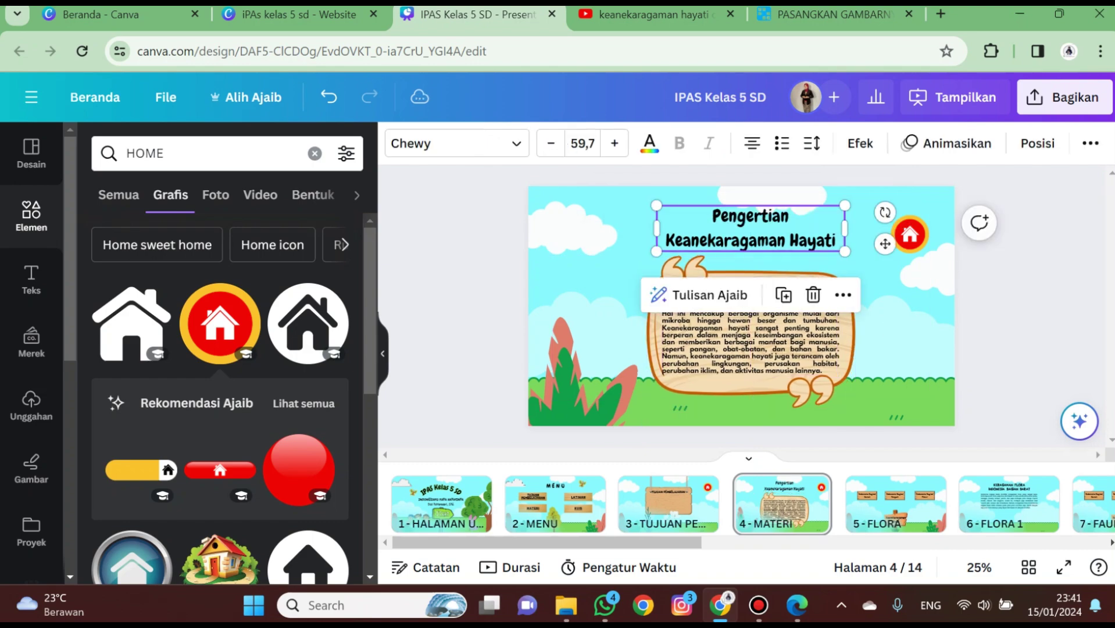
left_click_drag(845, 205, 840, 206)
left_click_drag(748, 229, 750, 231)
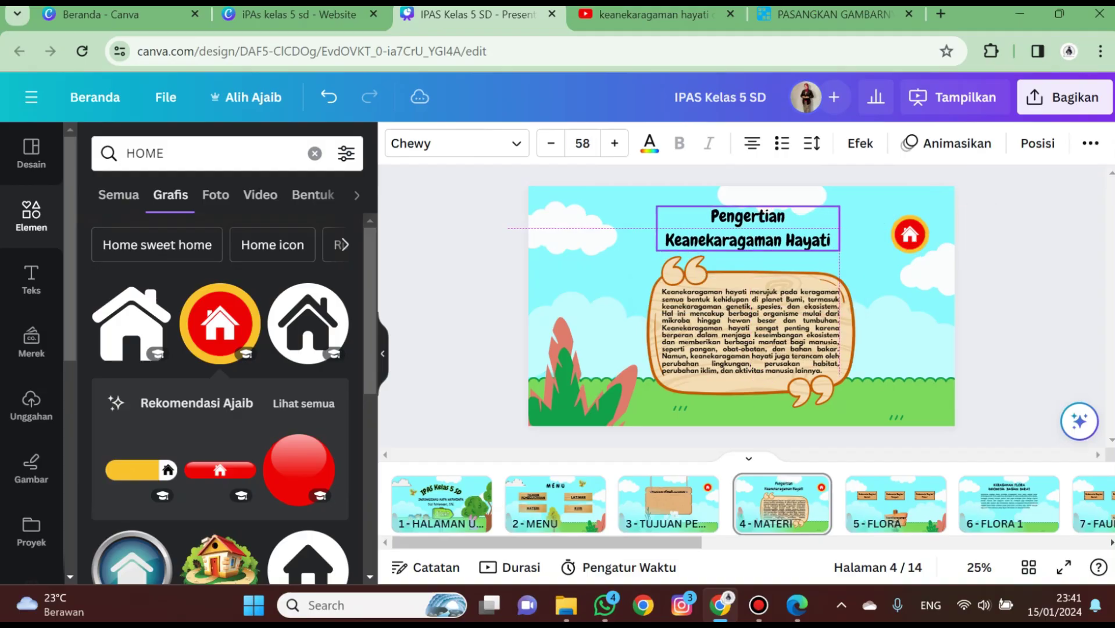
left_click(910, 234)
left_click(910, 234)
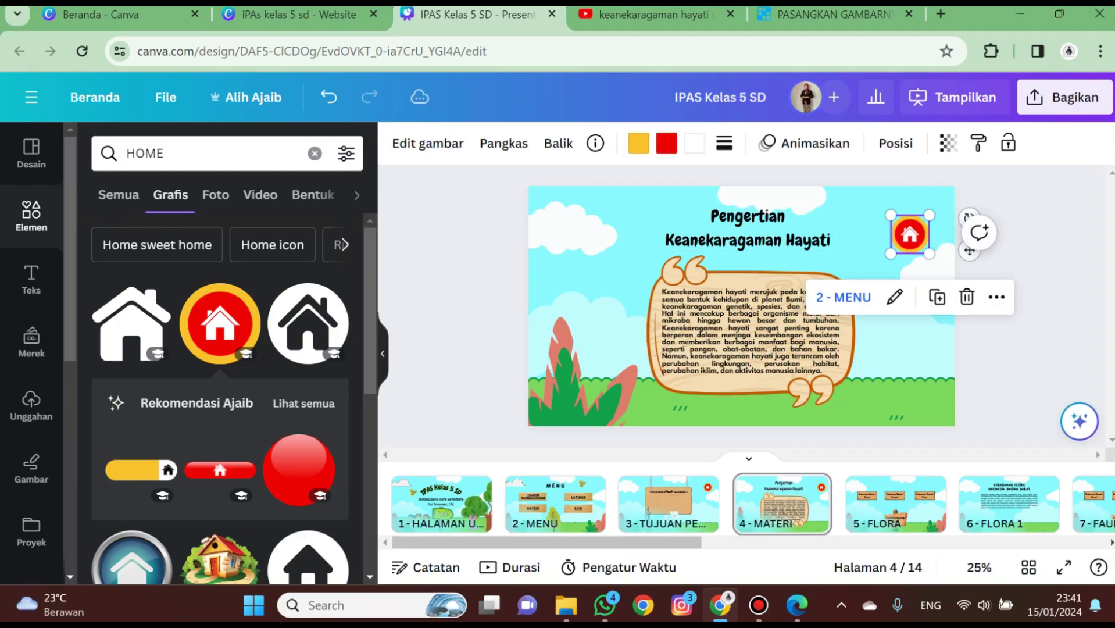
left_click(1018, 256)
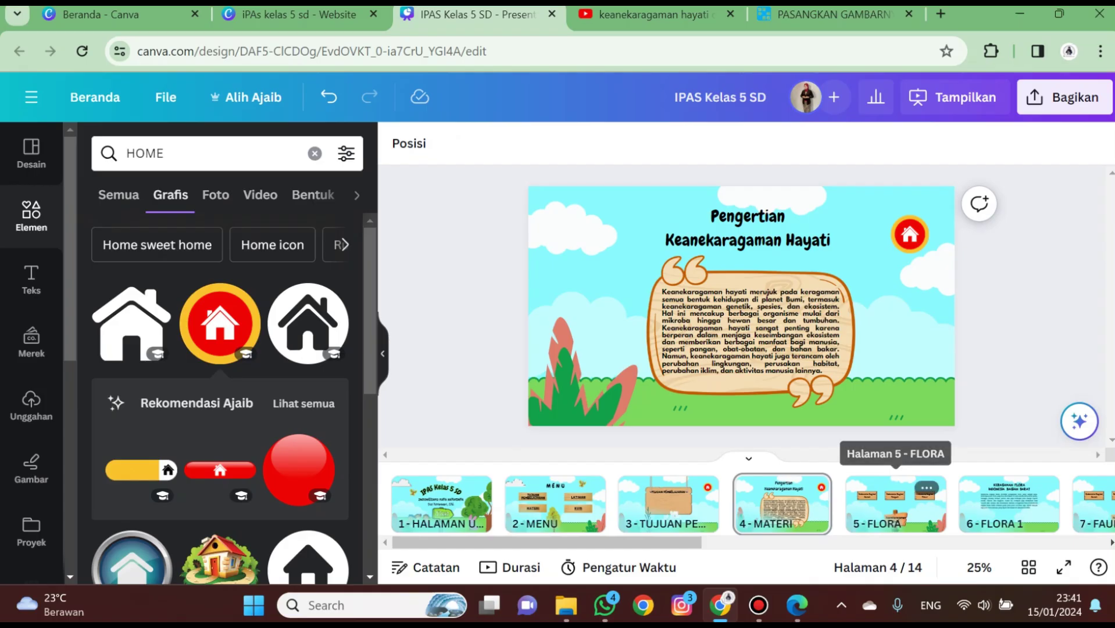
left_click(895, 504)
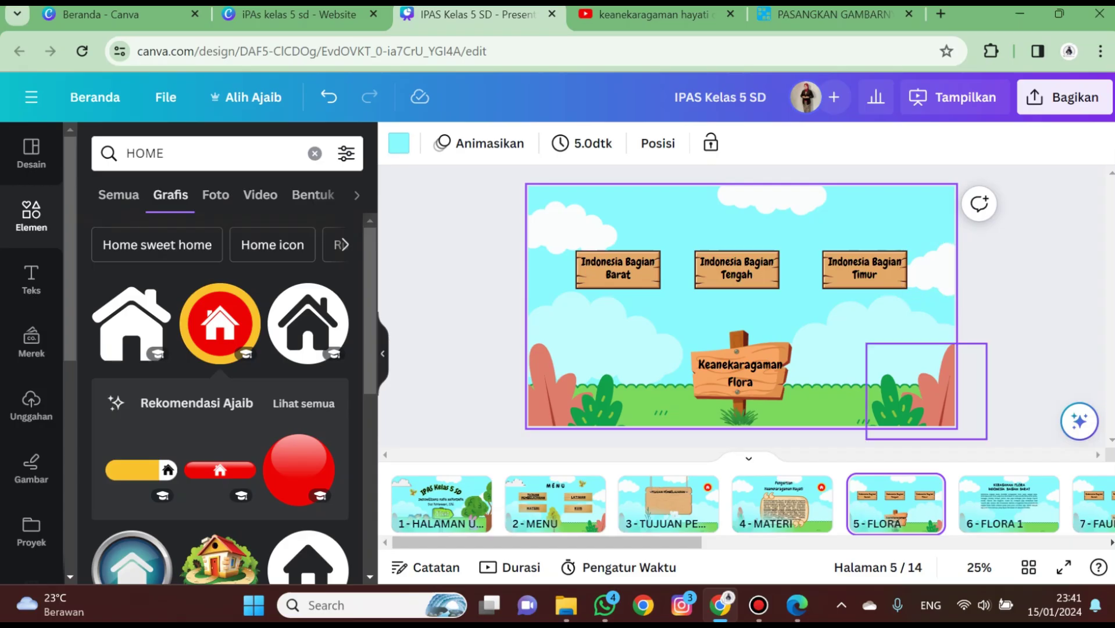
left_click(782, 504)
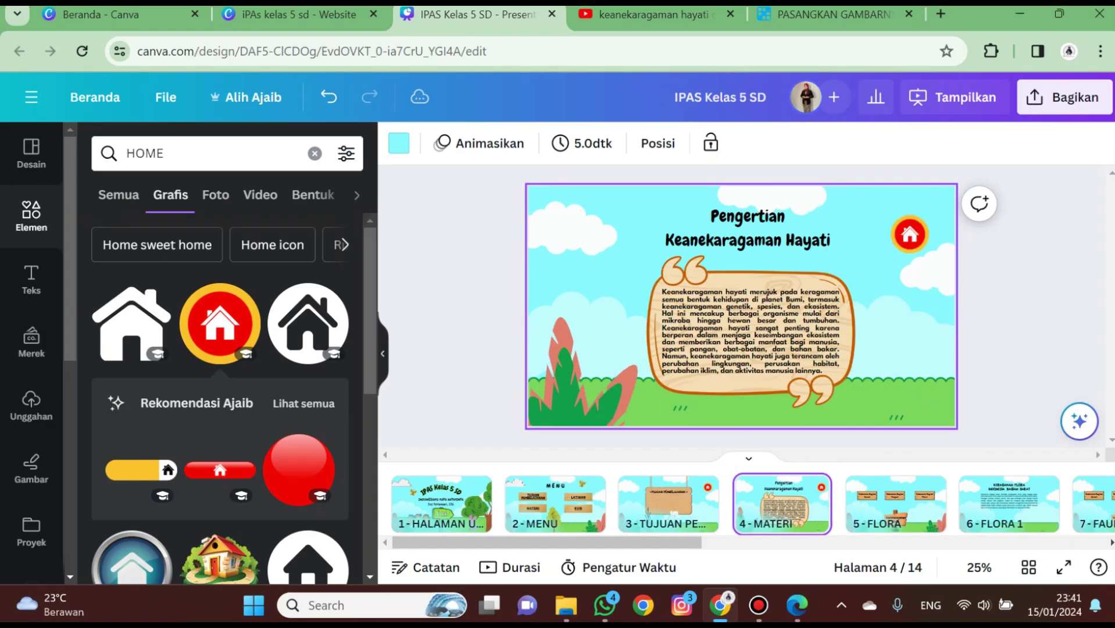
Search the graphics for NEXT, add the orange square arrow button to page 4, and shrink it into the page's lower-right corner
left_click_drag(174, 154, 125, 153)
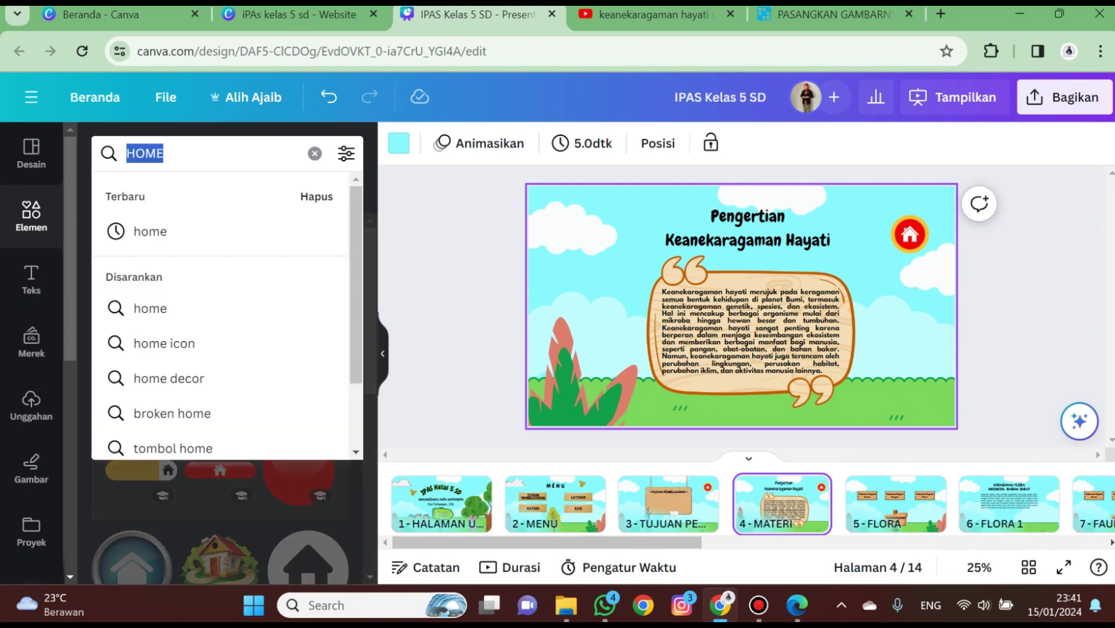
type("NEXT")
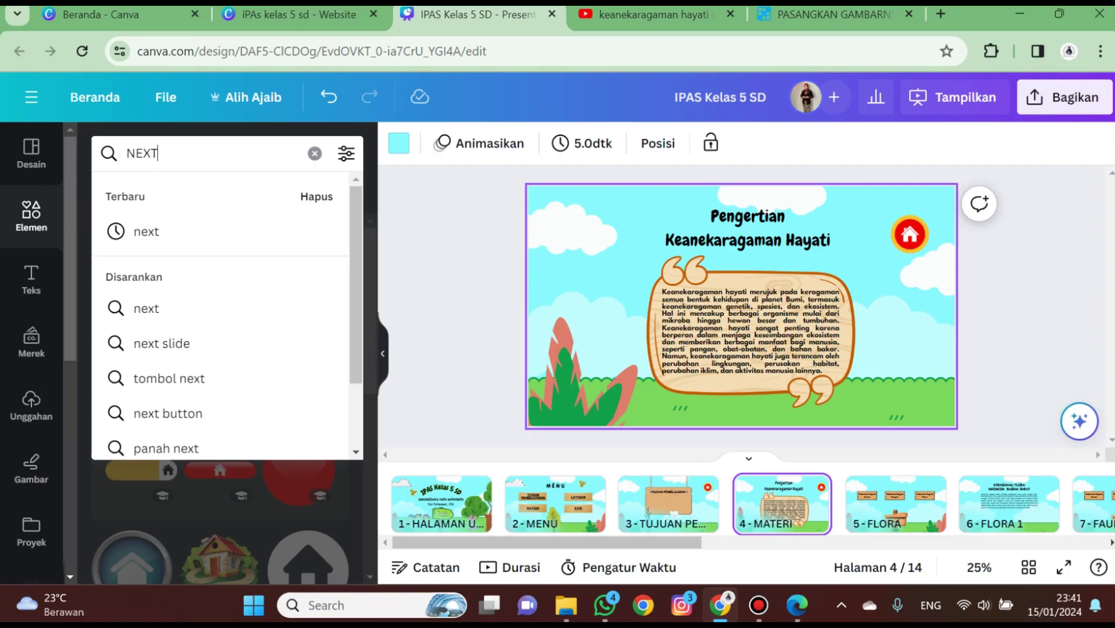
key("Return")
left_click(307, 449)
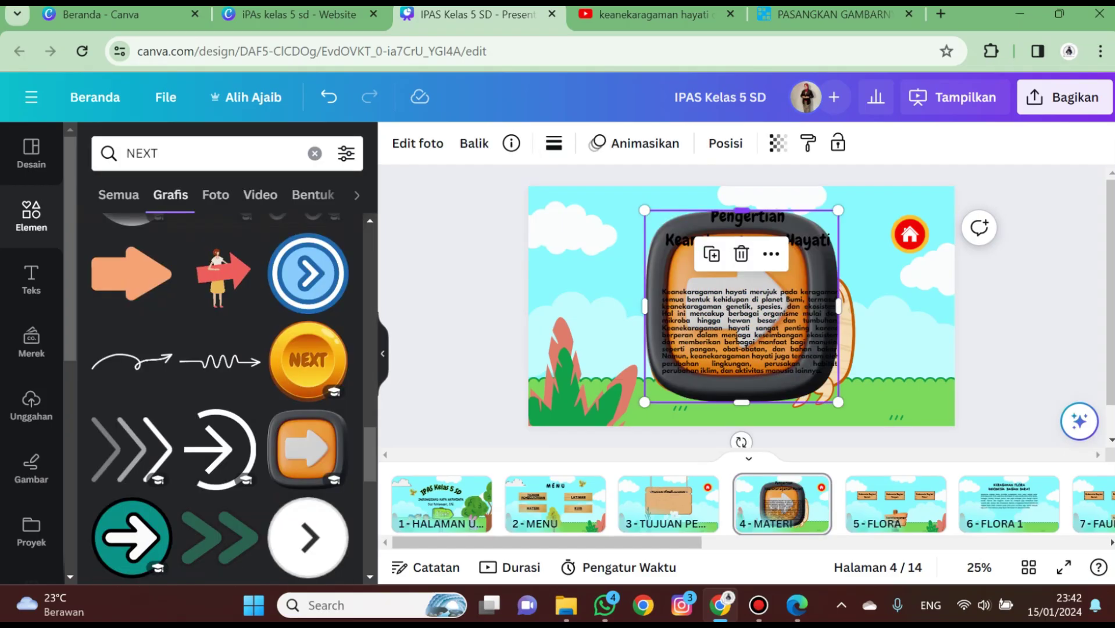
left_click_drag(644, 210, 900, 372)
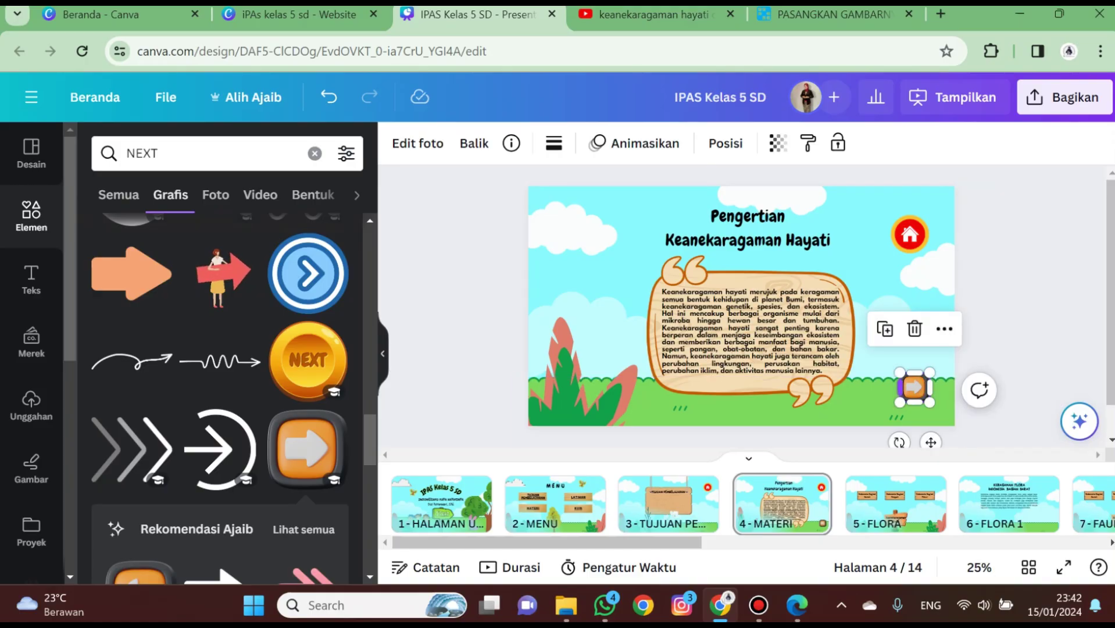
Duplicate the orange arrow button, place the copy just left of the original, and rotate it 180° to point left
key("ctrl+v")
left_click_drag(917, 391, 876, 387)
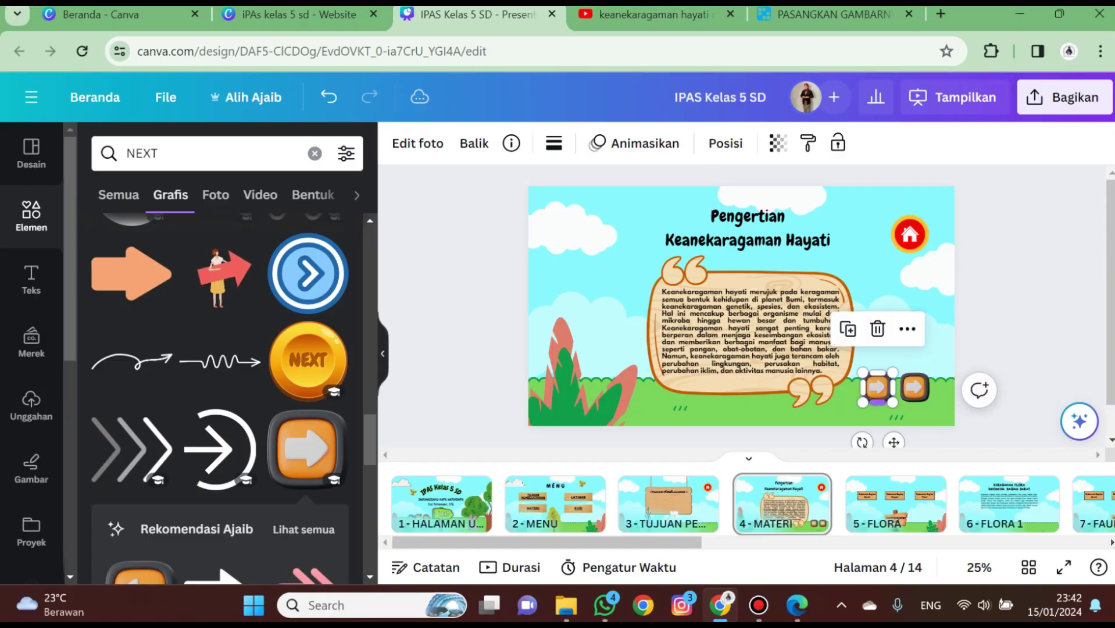
left_click_drag(862, 442, 916, 402)
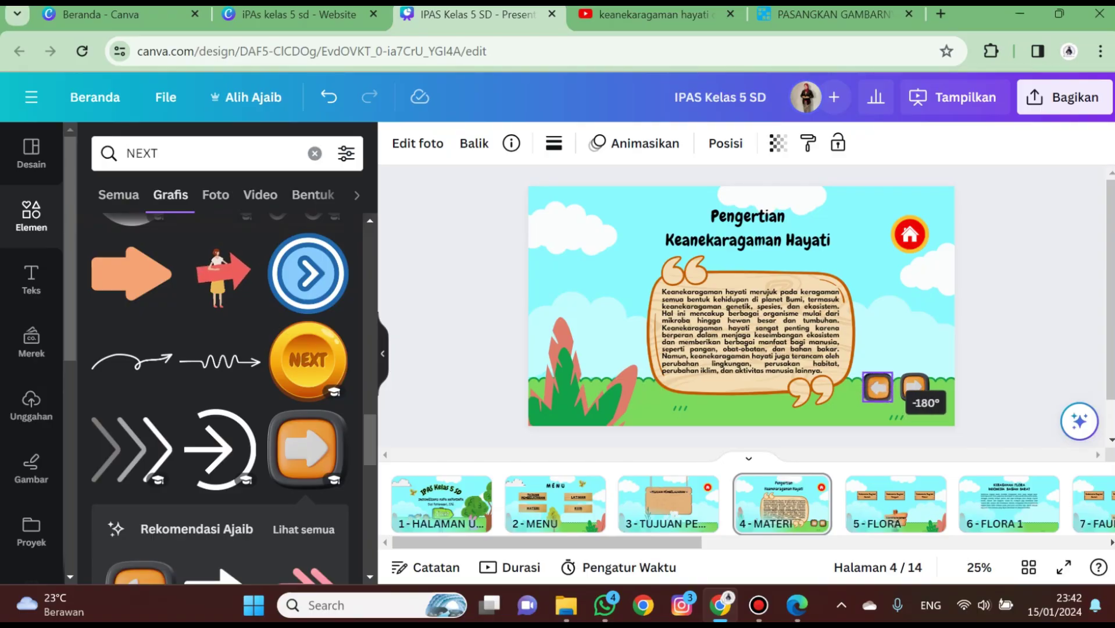
left_click_drag(889, 373, 890, 372)
left_click(1006, 343)
Nudge the left-pointing arrow button vertically to line it up with the right-pointing one
left_click(878, 397)
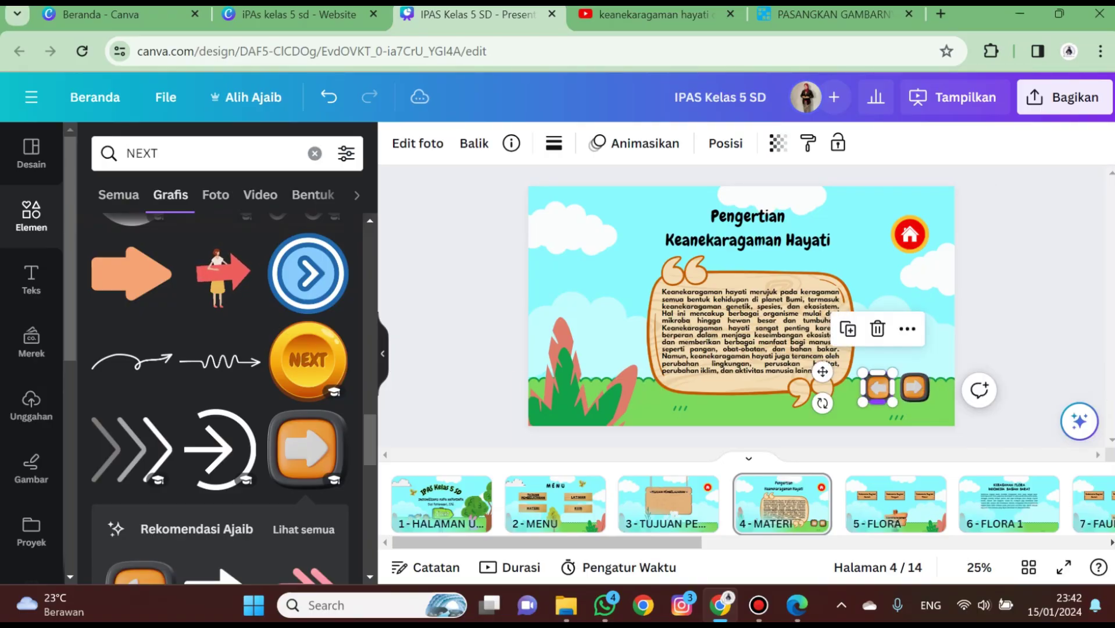
key("Down")
key("Down")
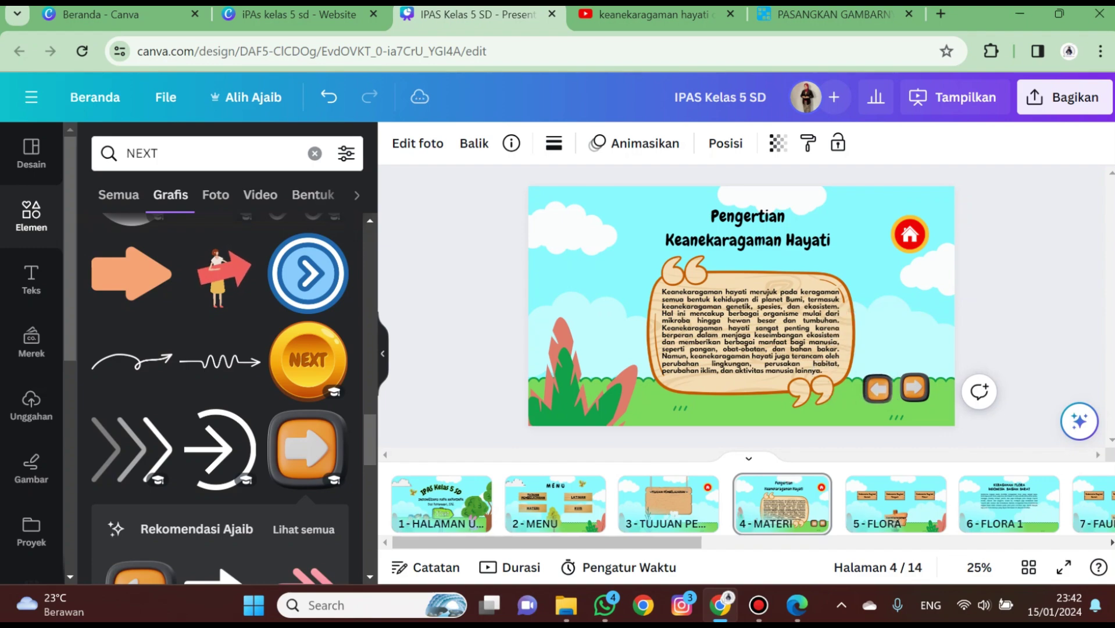
left_click(1009, 349)
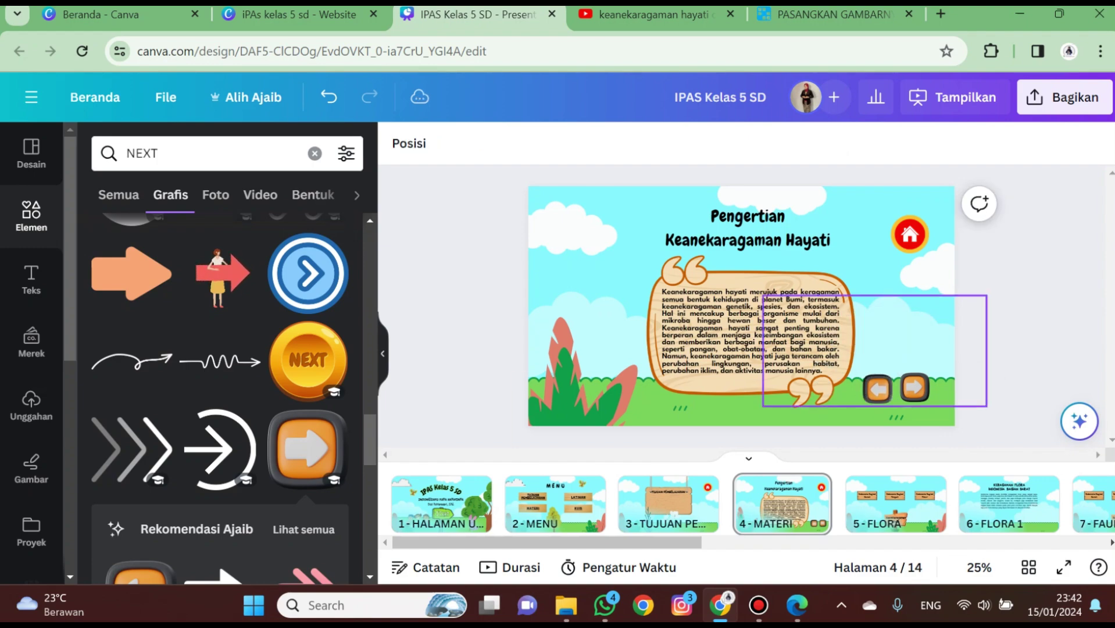
left_click(915, 388)
left_click(878, 389)
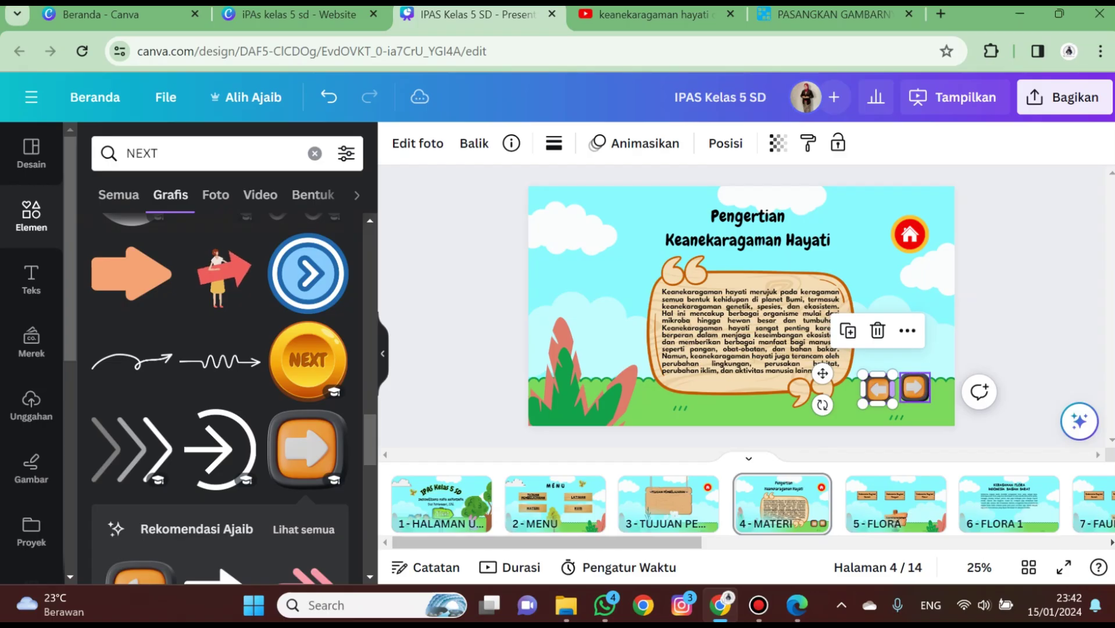
key("Up")
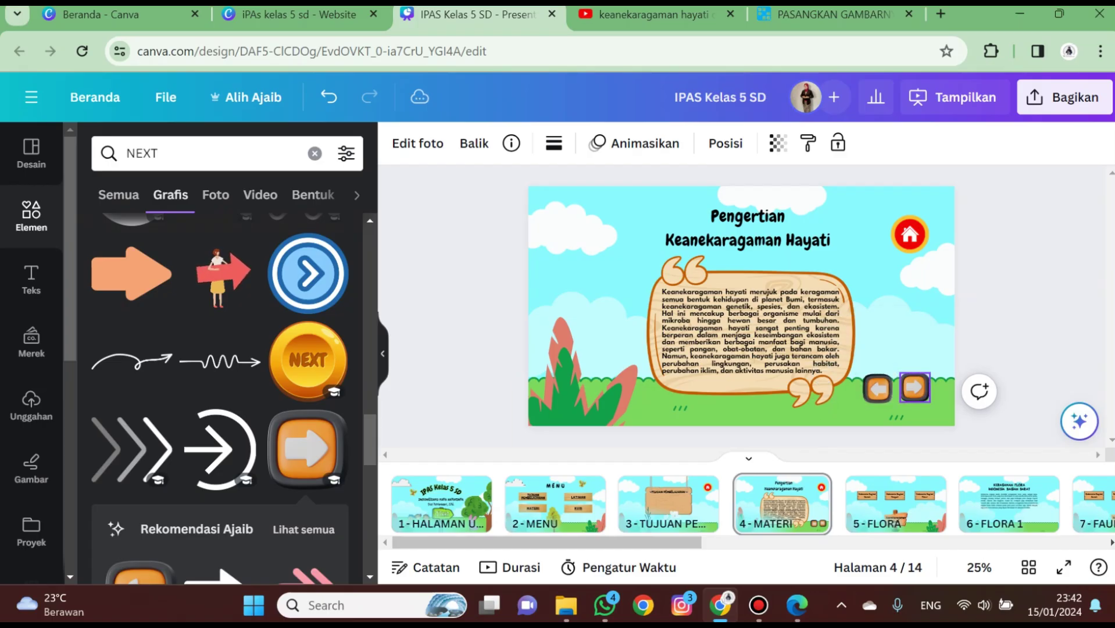
left_click(1009, 349)
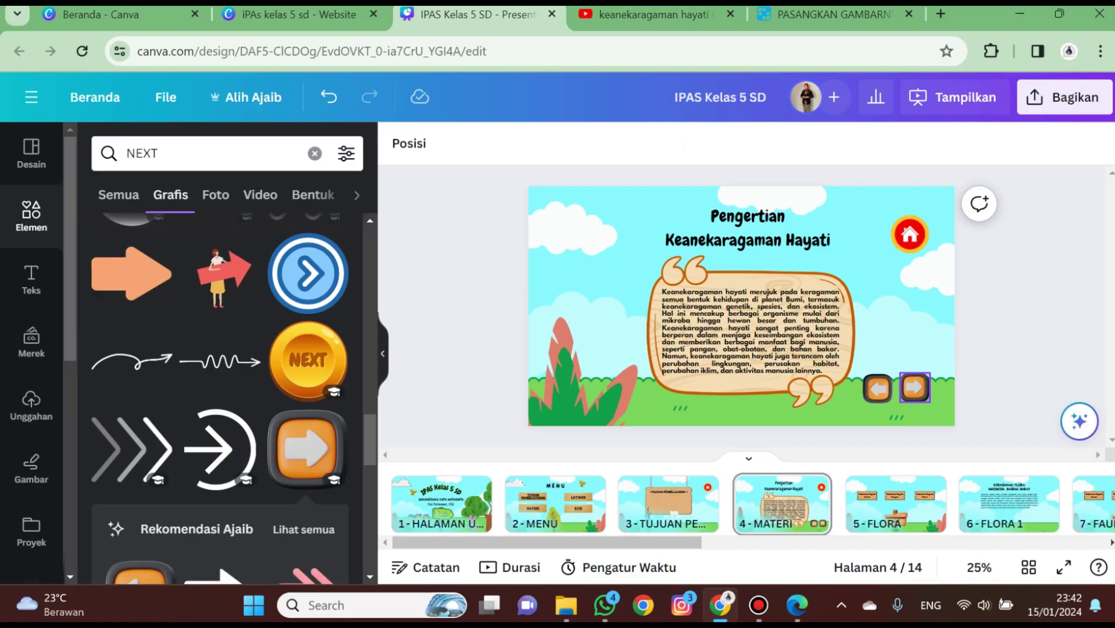
Copy the house icon and both arrow buttons from page 4 onto page 5 - FLORA
left_click(914, 388)
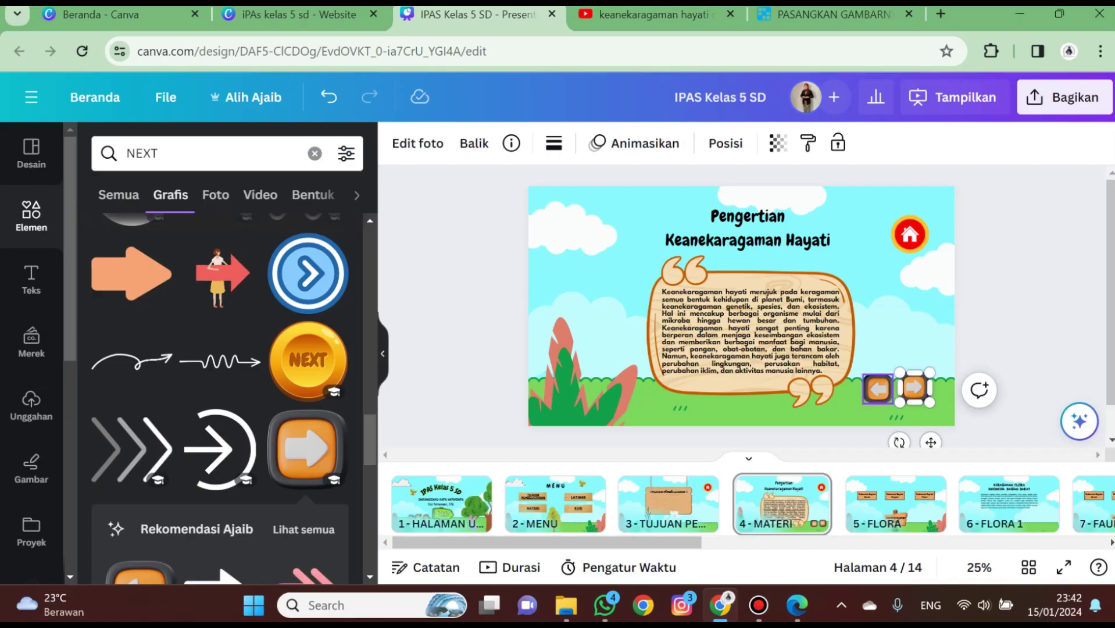
left_click(878, 388, "shift")
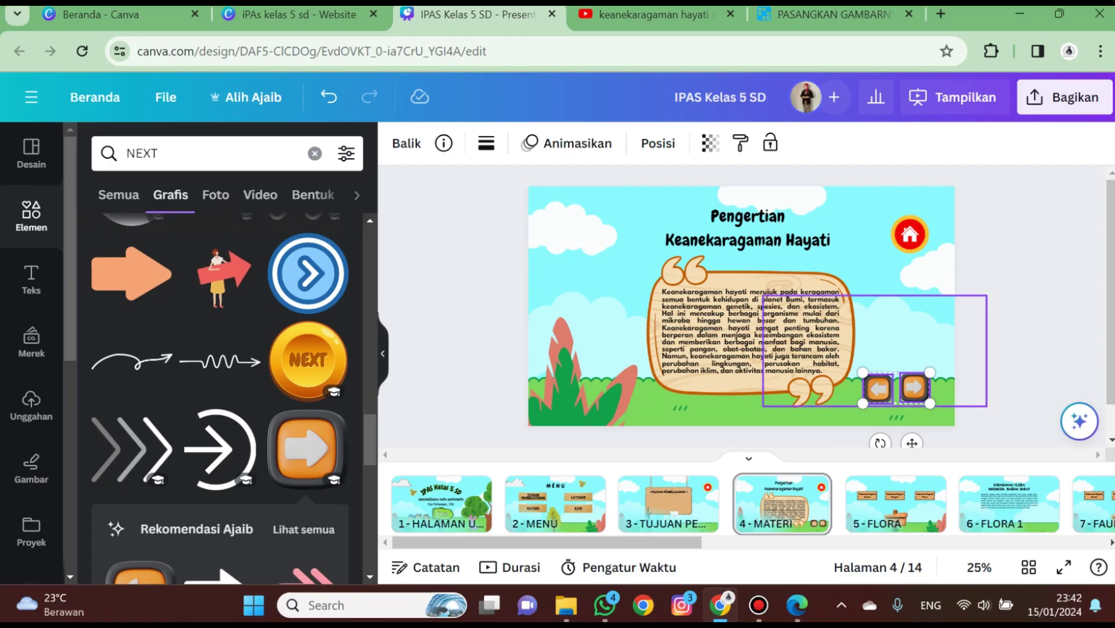
left_click(910, 234, "shift")
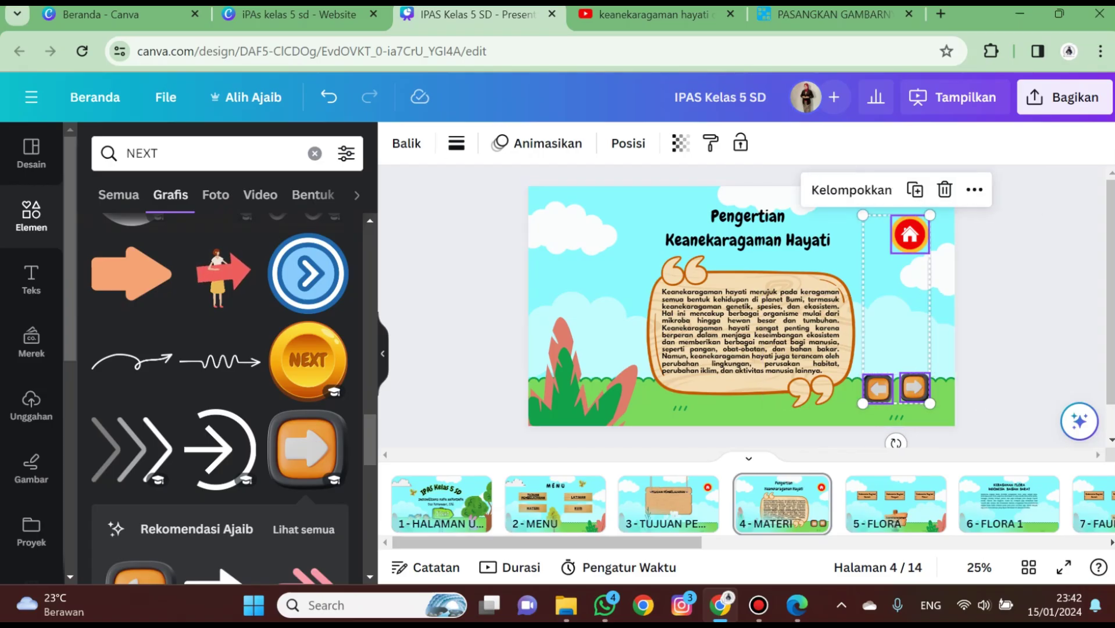
left_click(925, 488)
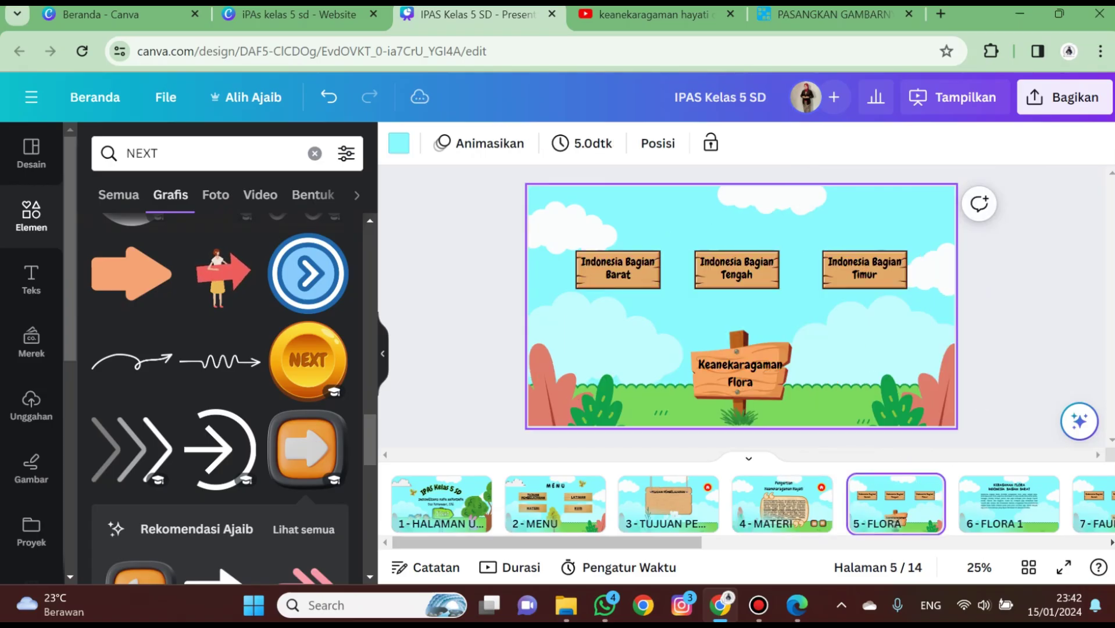
key("ctrl+v")
key("Escape")
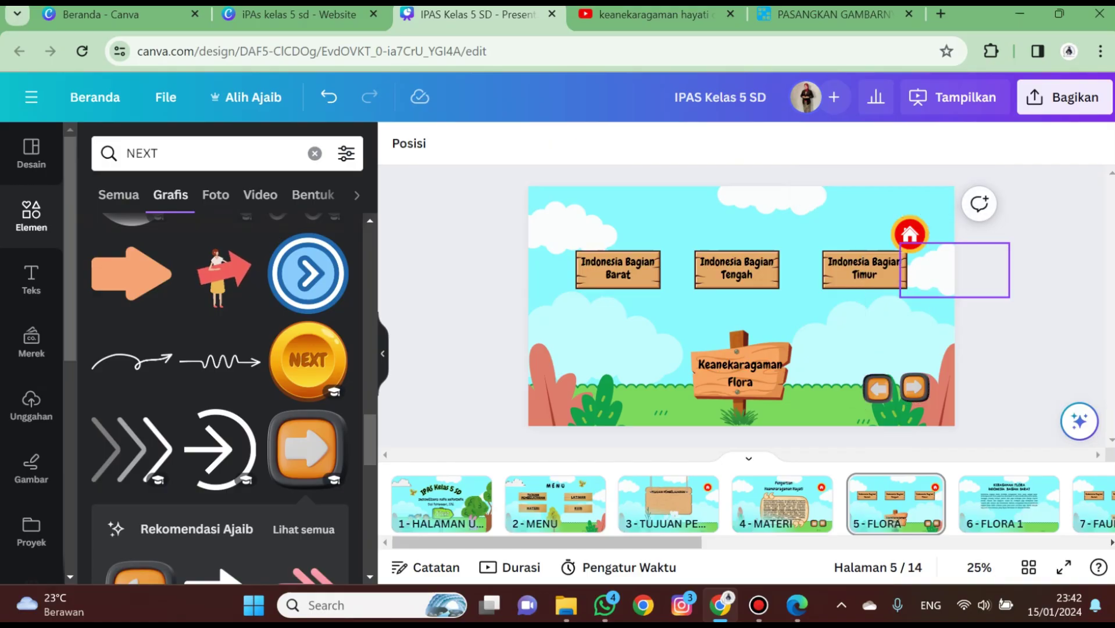
Move the Indonesia Bagian Timur sign and its label on page 5 slightly left, clear of the house icon
left_click(865, 268)
left_click(864, 285, "shift")
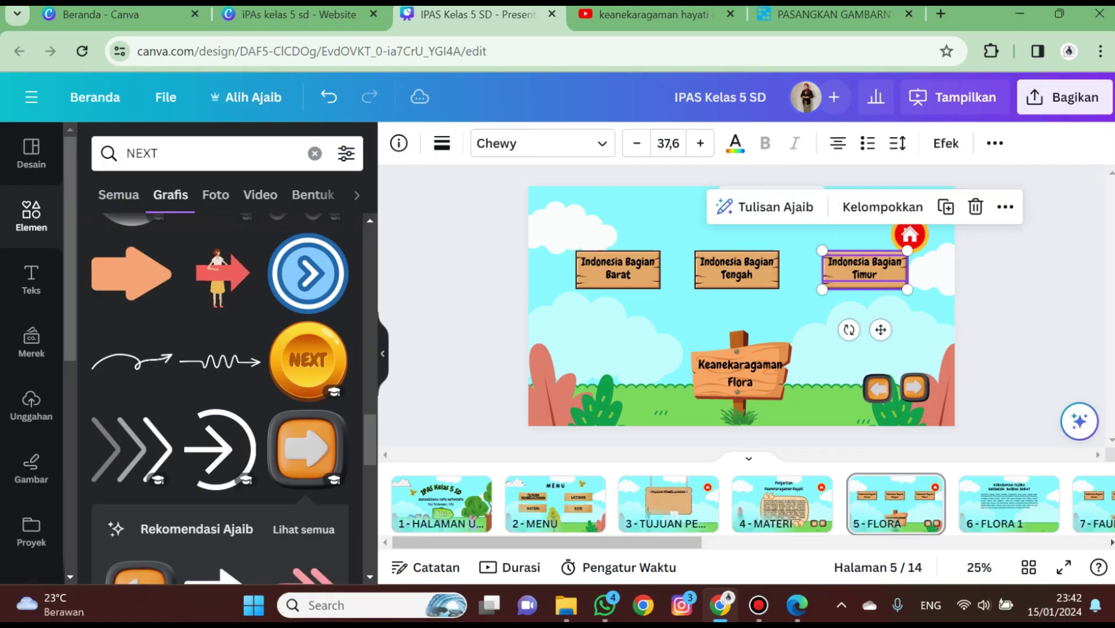
left_click_drag(865, 269, 856, 270)
key("Escape")
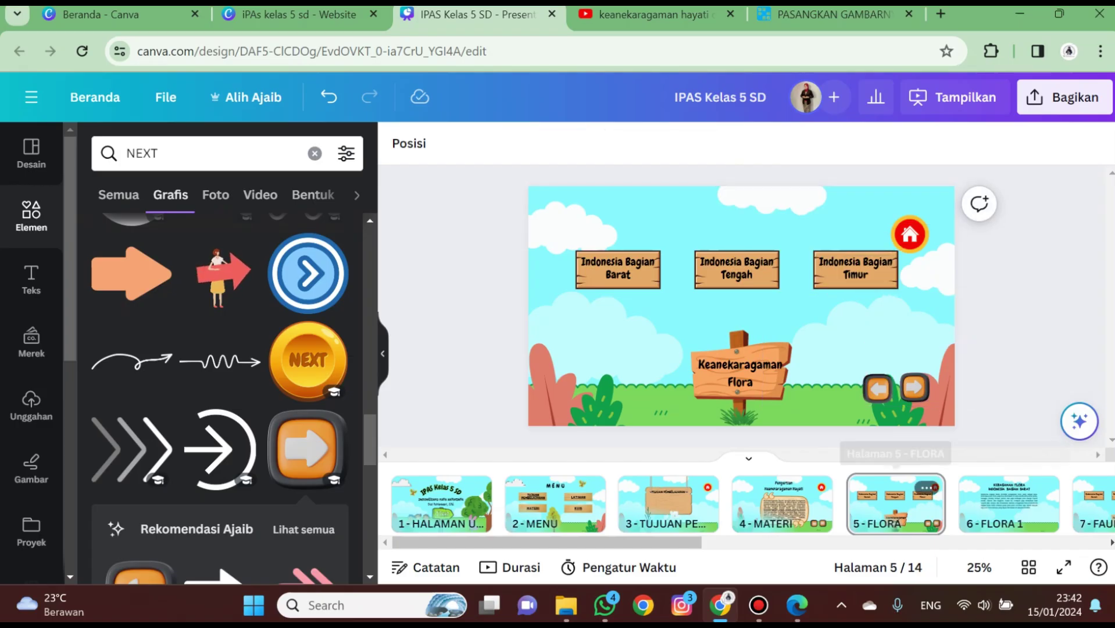
Paste the copied house icon and both arrow buttons onto pages 6 through 9
left_click(1009, 503)
key("ctrl+v")
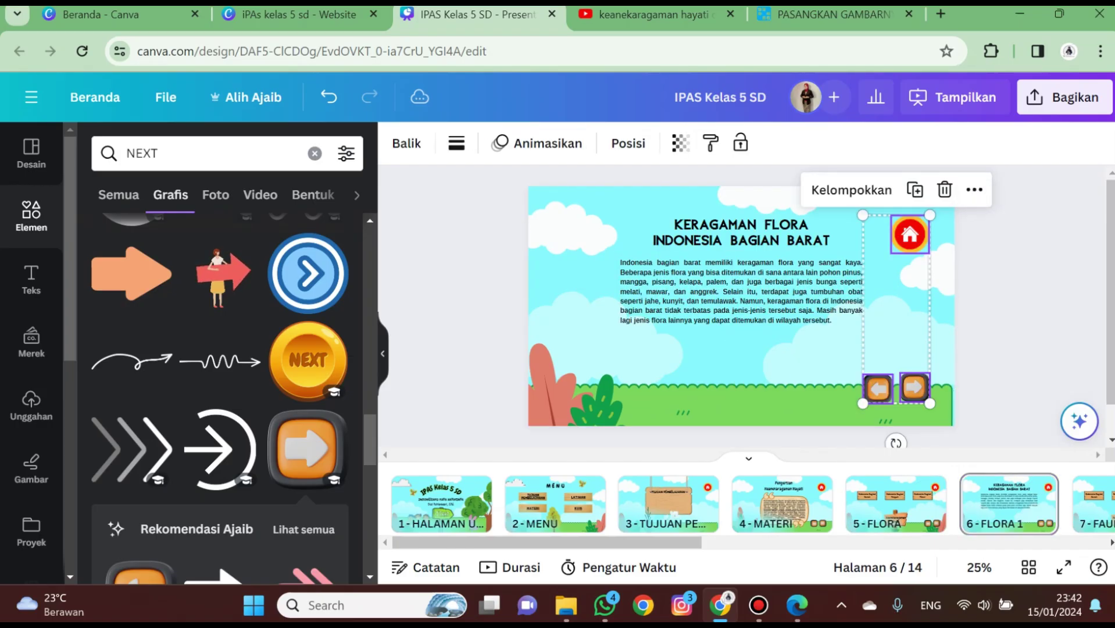
key("Escape")
left_click_drag(669, 543, 810, 542)
scroll(782, 503, "right", 1)
Paste the navigation icons onto page 10 - LATIHAN and delete both arrow buttons there, keeping only the house icon
left_click(1072, 503)
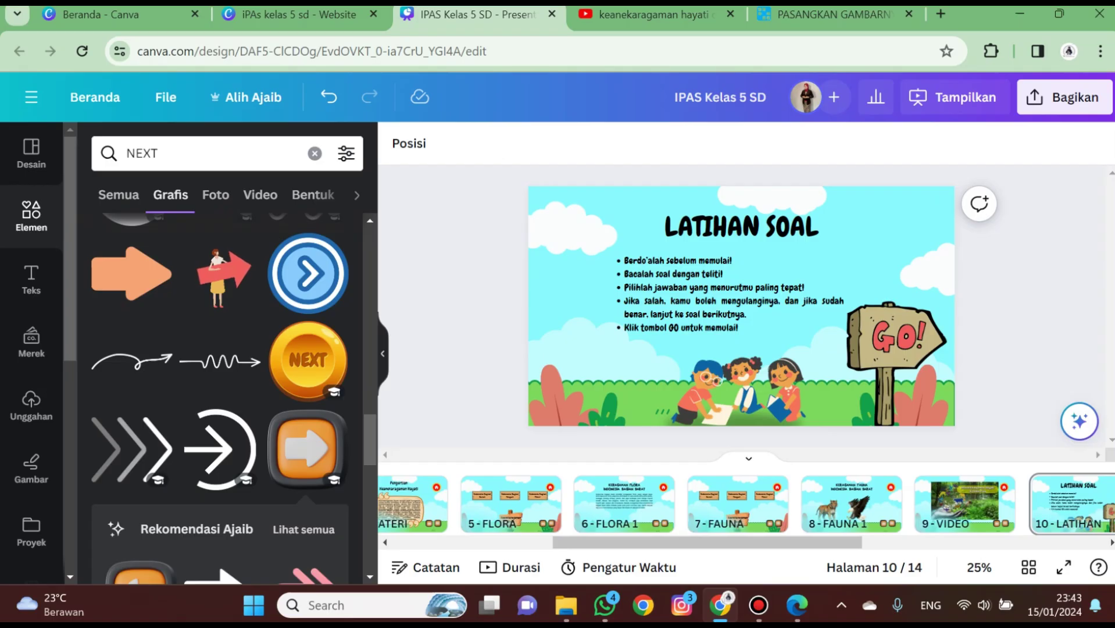
key("ctrl+v")
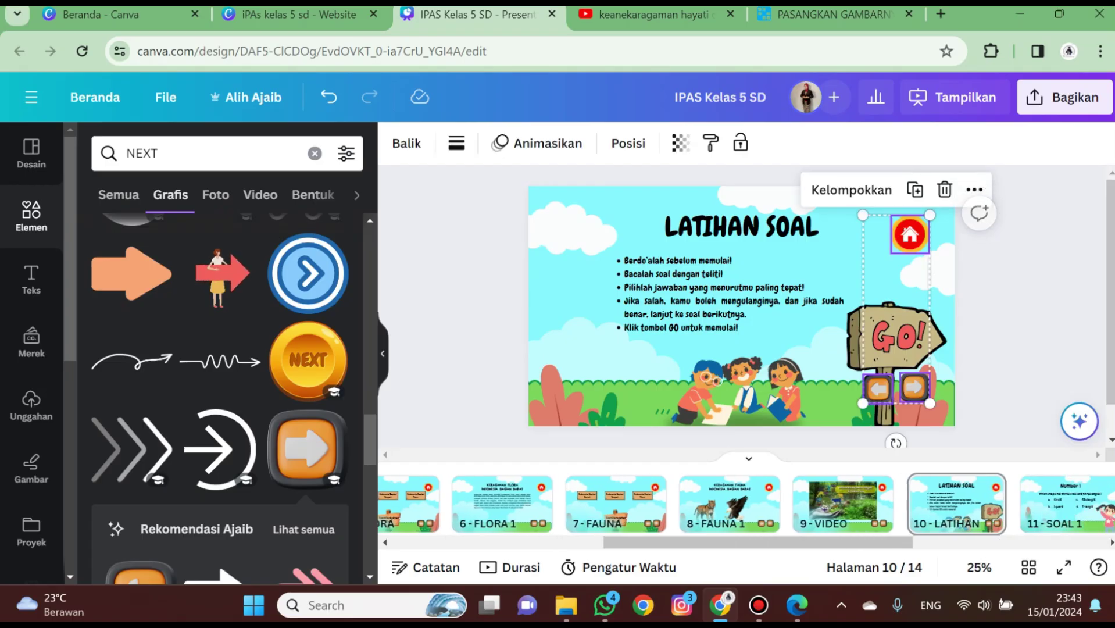
key("Escape")
left_click(915, 387)
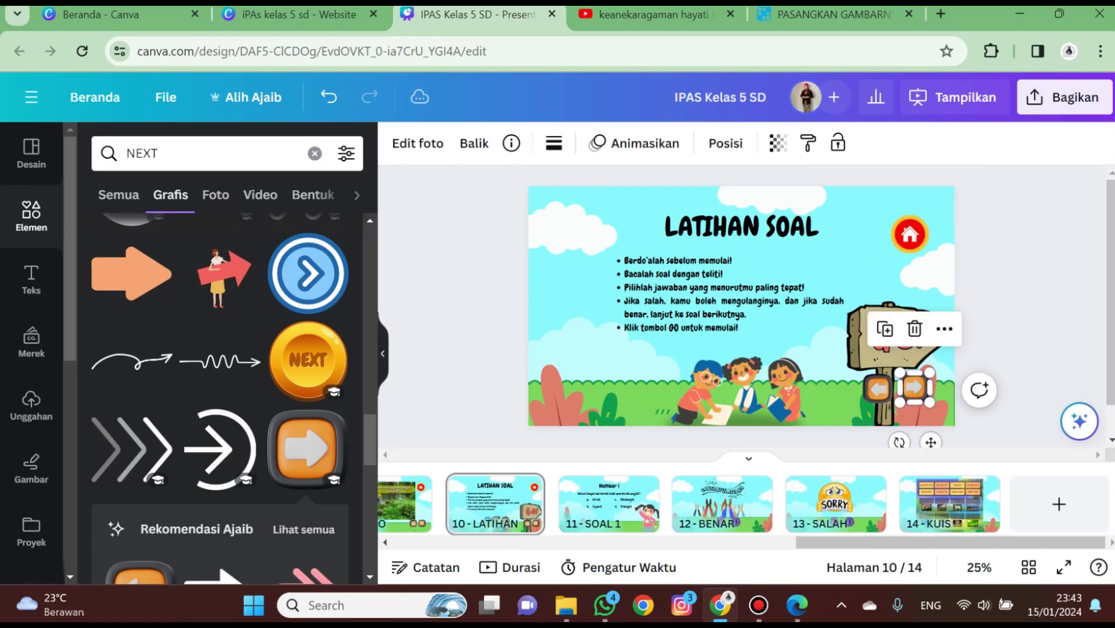
key("Delete")
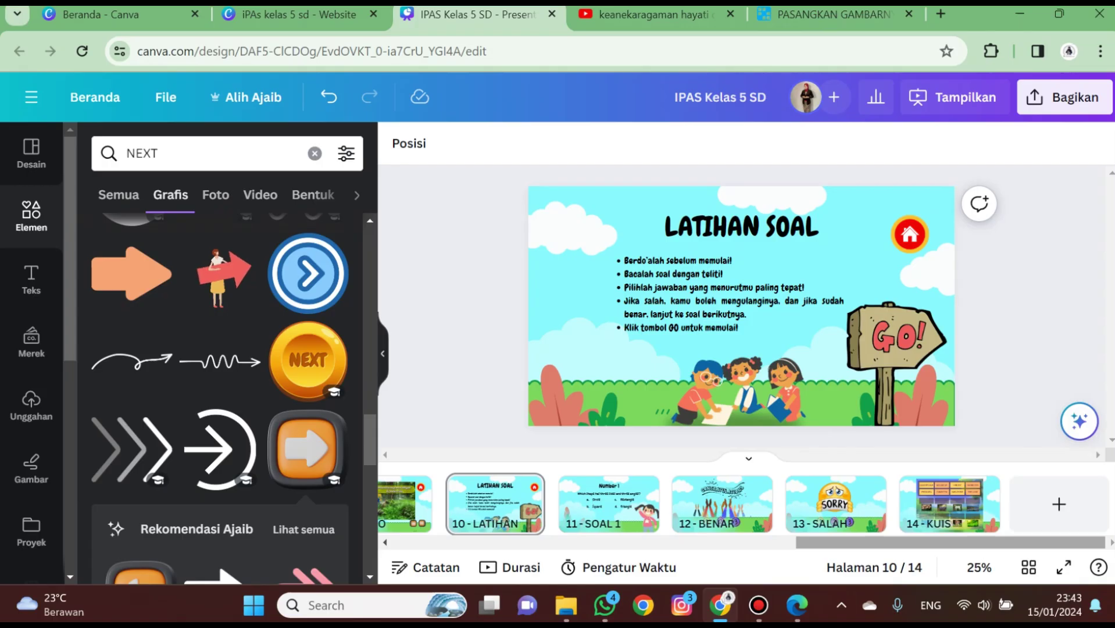
Link the GO! sign on page 10 - LATIHAN to page 11 - SOAL 1
left_click(898, 361)
right_click(899, 360)
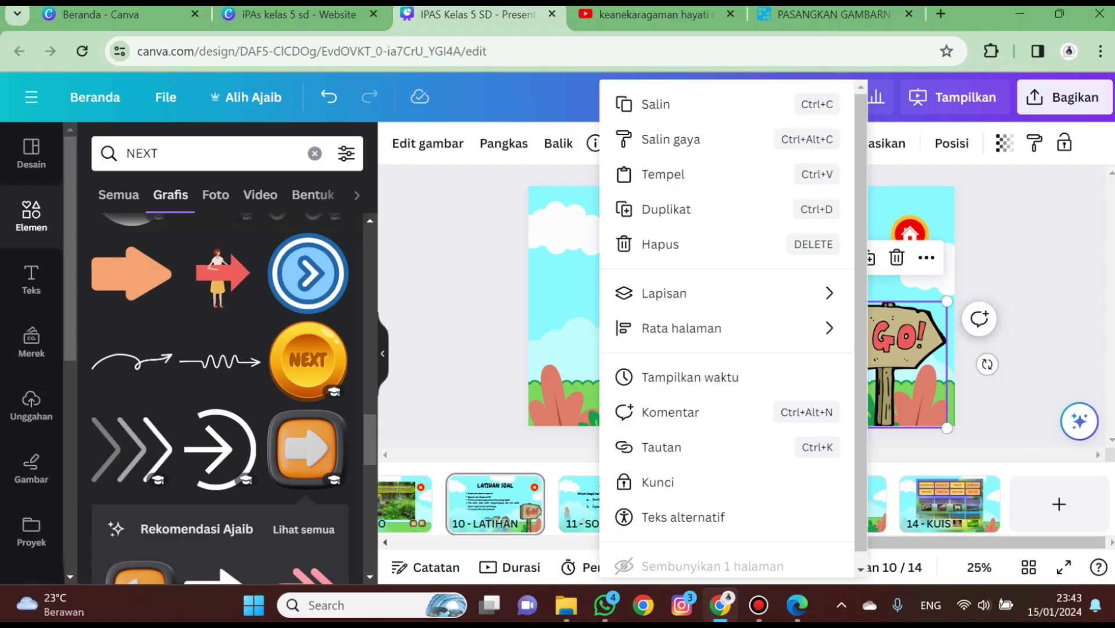
left_click(662, 447)
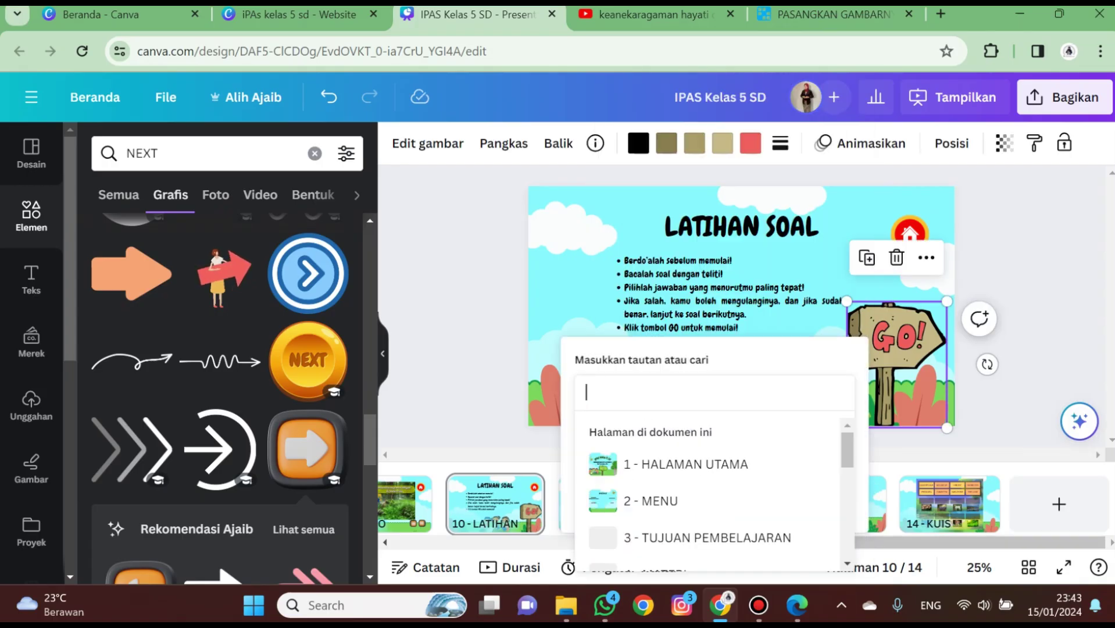
scroll(707, 494, "down", 6)
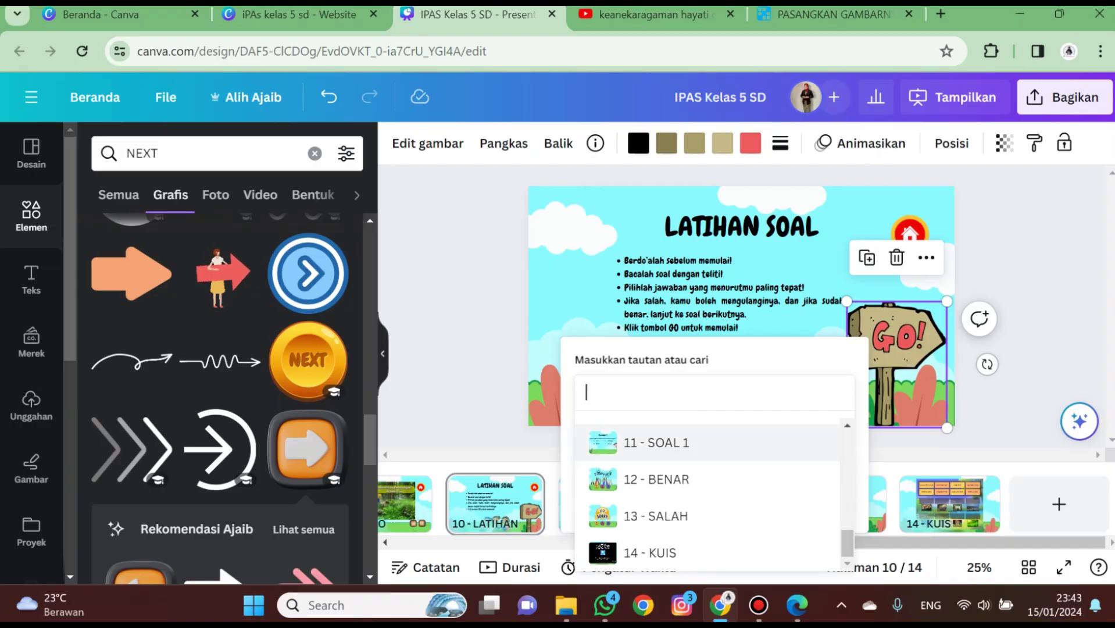
left_click(656, 443)
left_click(1049, 342)
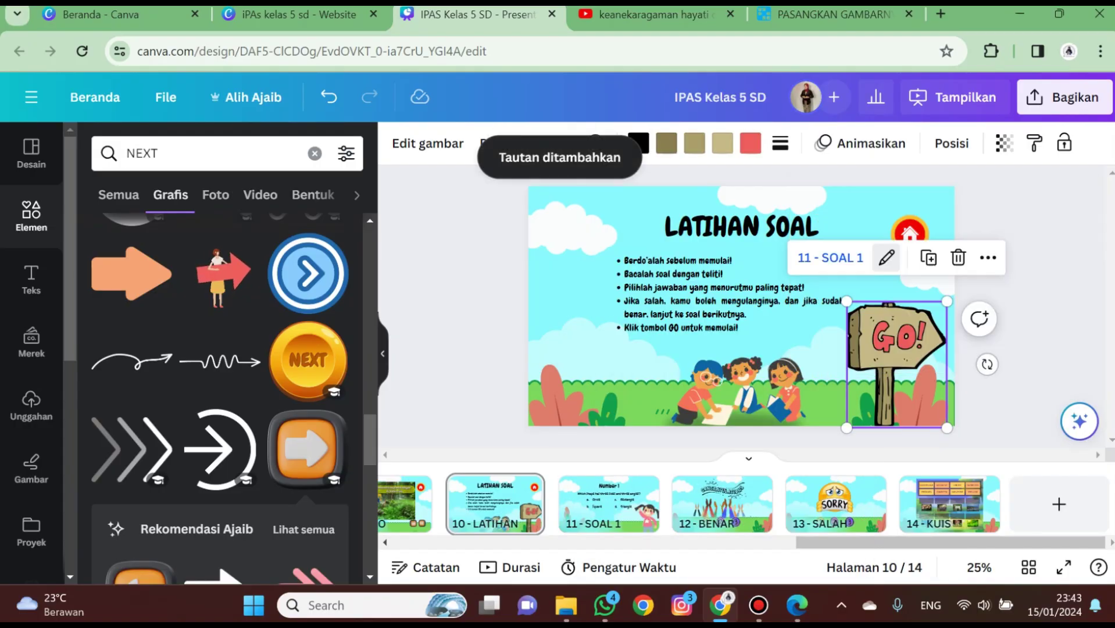
left_click(1049, 342)
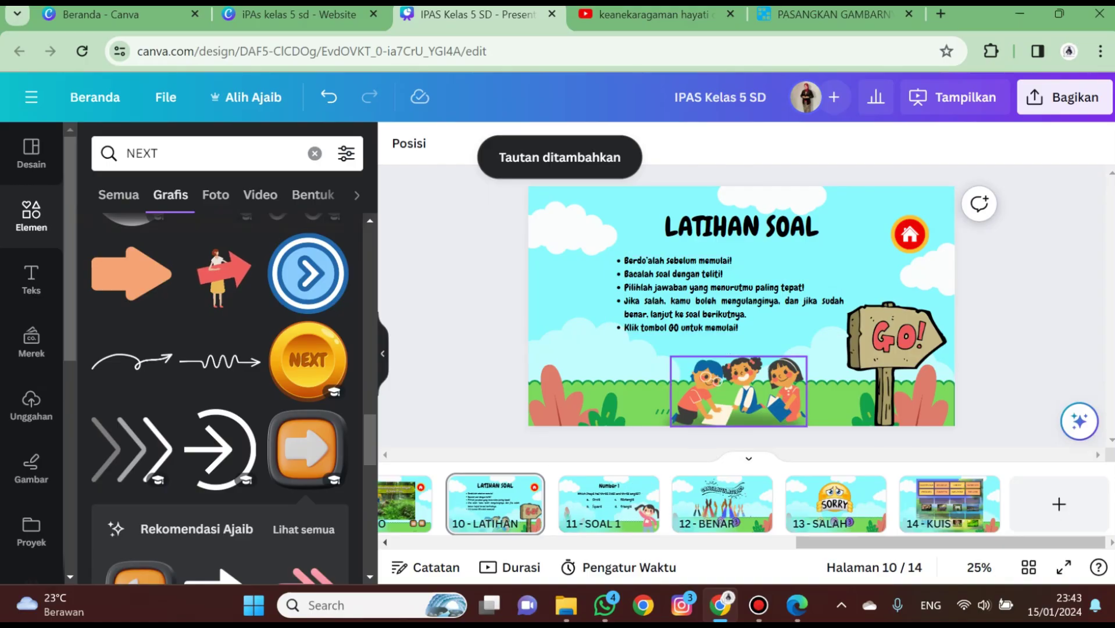
Link the answer text Circle on page 11 - SOAL 1 to page 12 - BENAR
left_click(609, 505)
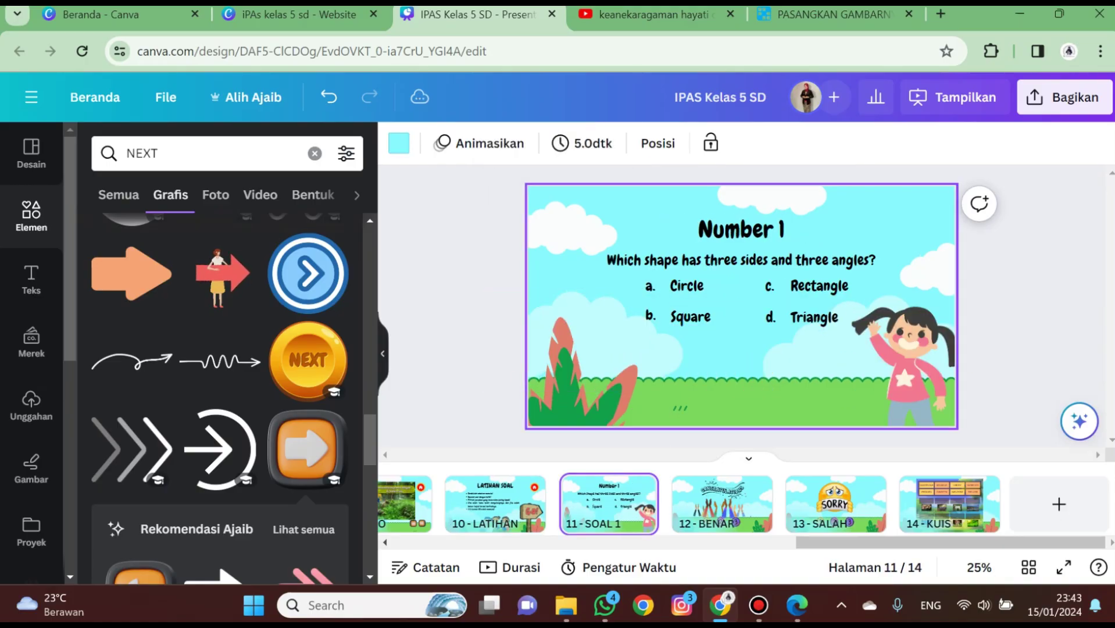
left_click(690, 286)
right_click(695, 286)
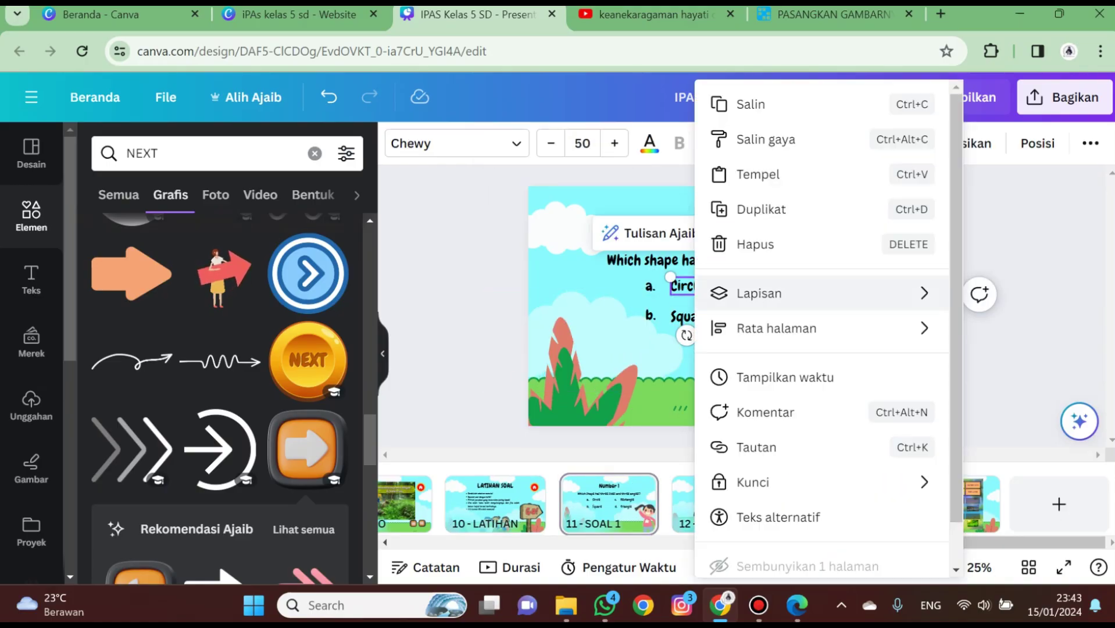
left_click(756, 448)
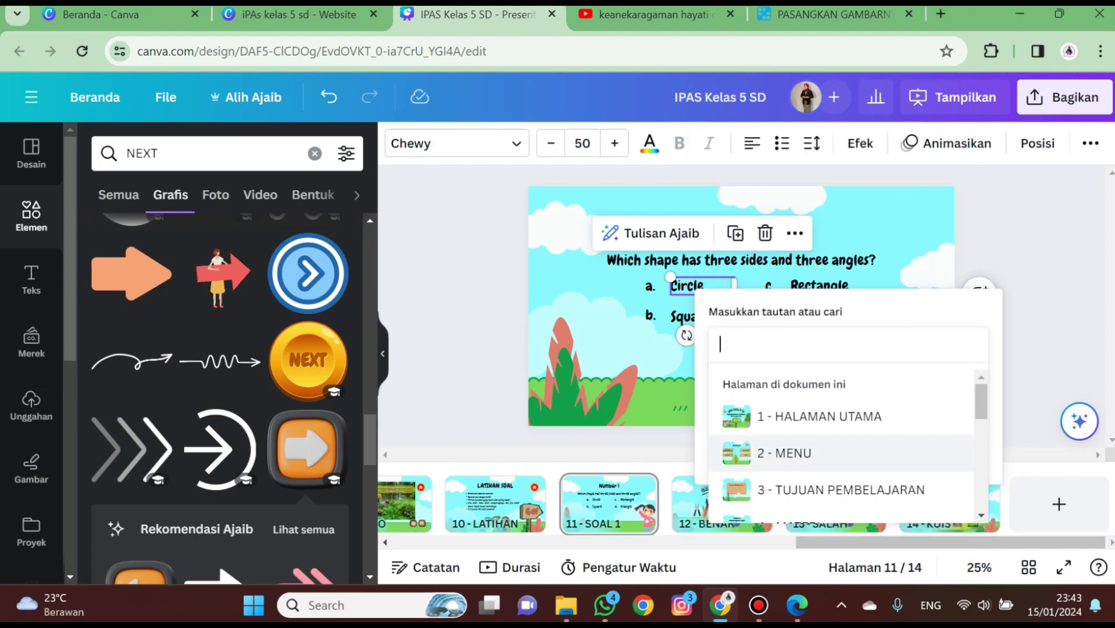
scroll(843, 451, "down", 3)
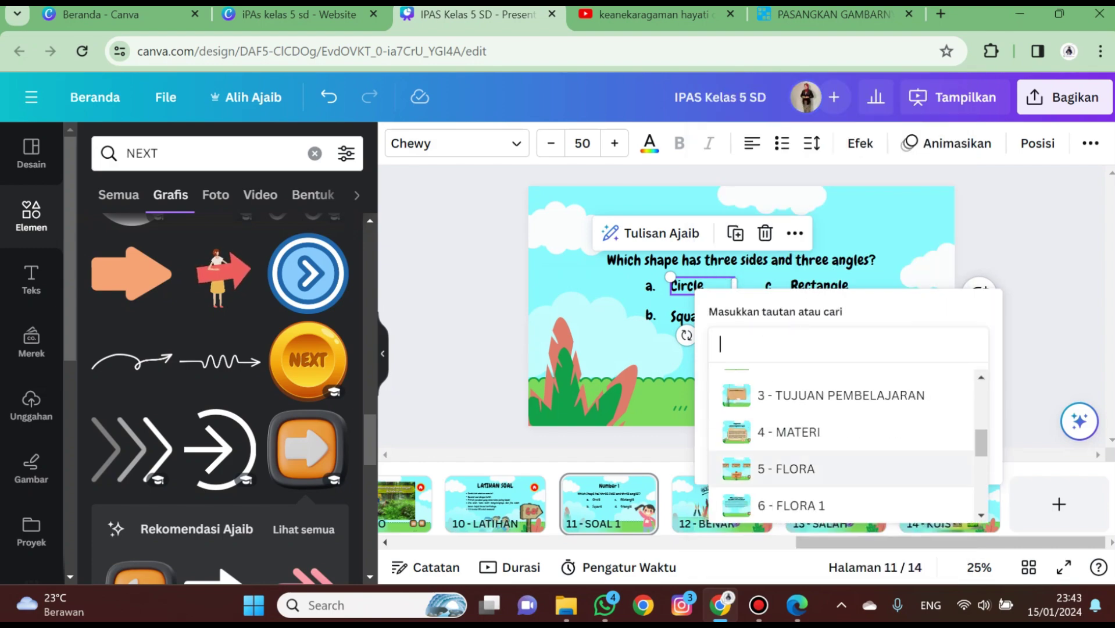
scroll(843, 453, "down", 5)
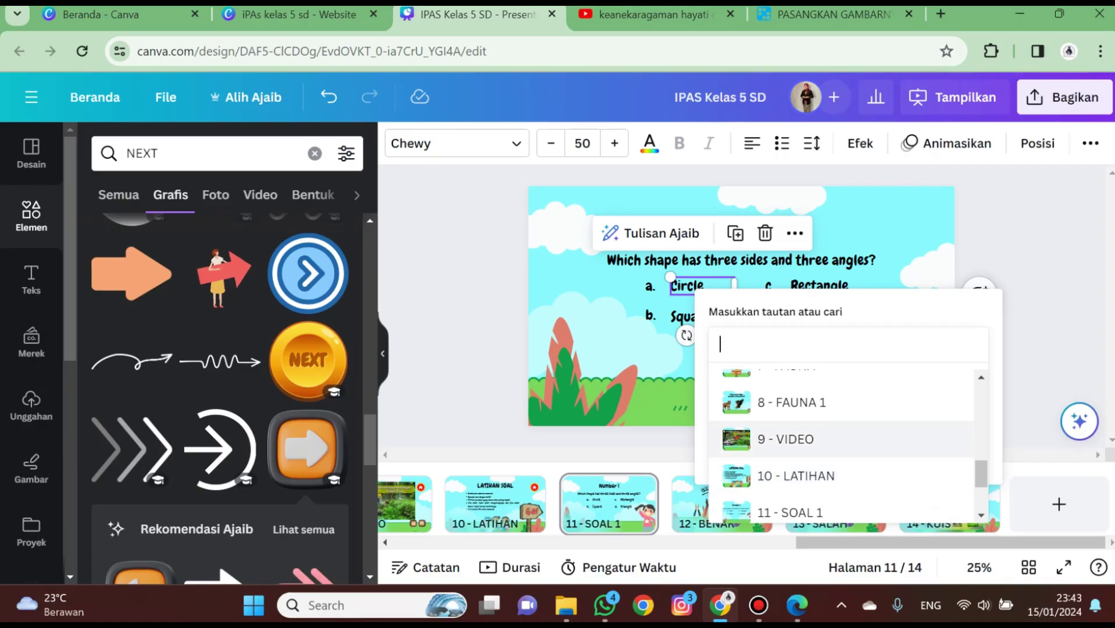
left_click(790, 431)
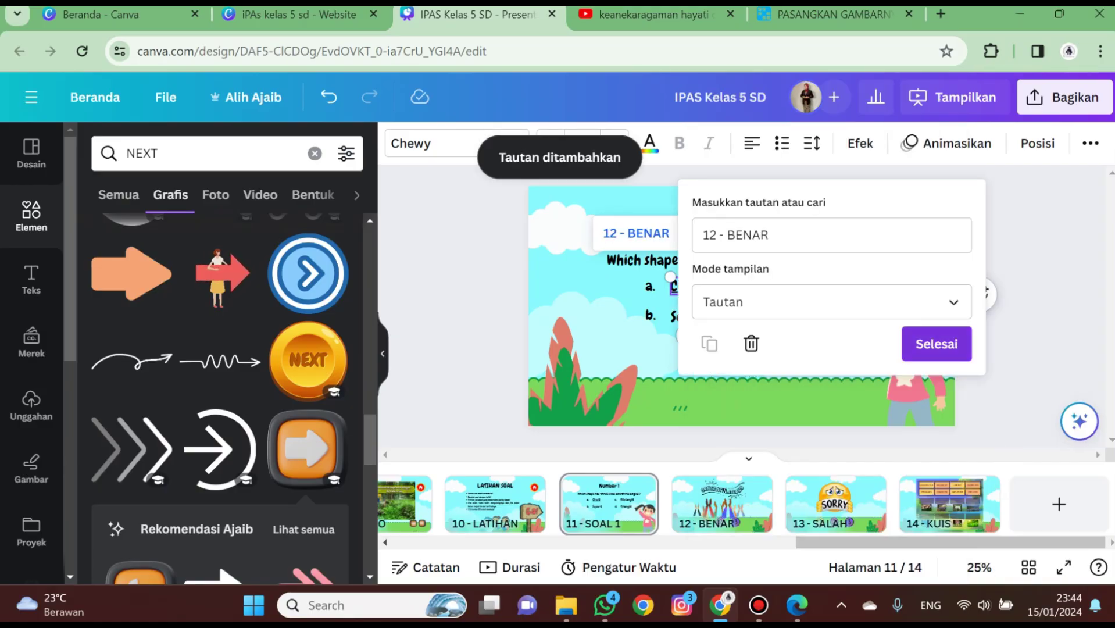
left_click(936, 341)
left_click(722, 503)
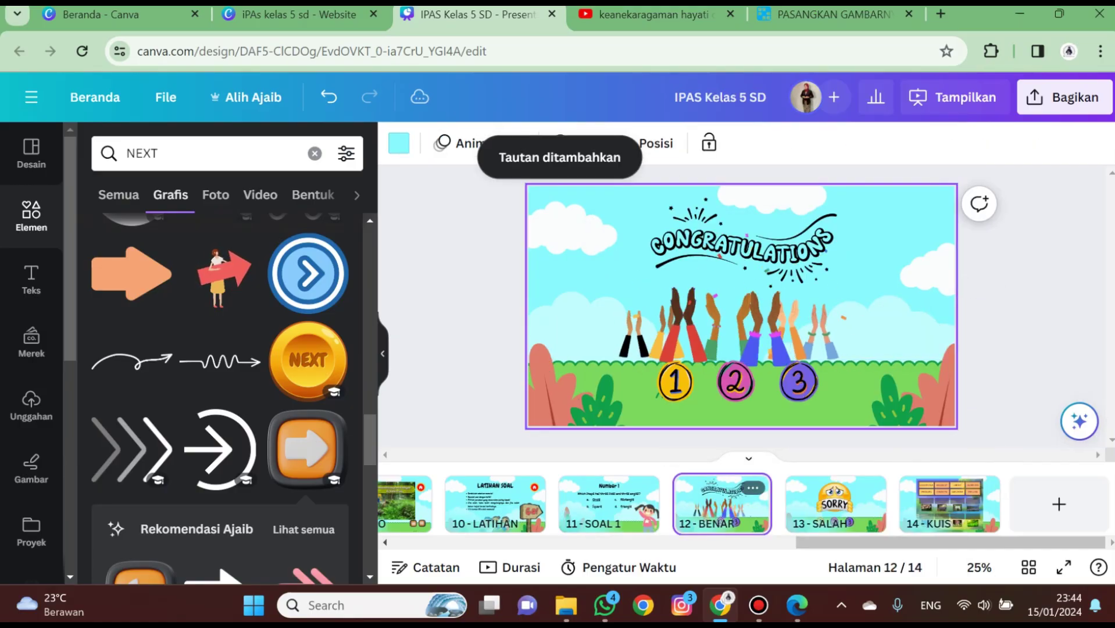
Link the answer text Square on page 11 - SOAL 1 to page 13 - SALAH
left_click(609, 503)
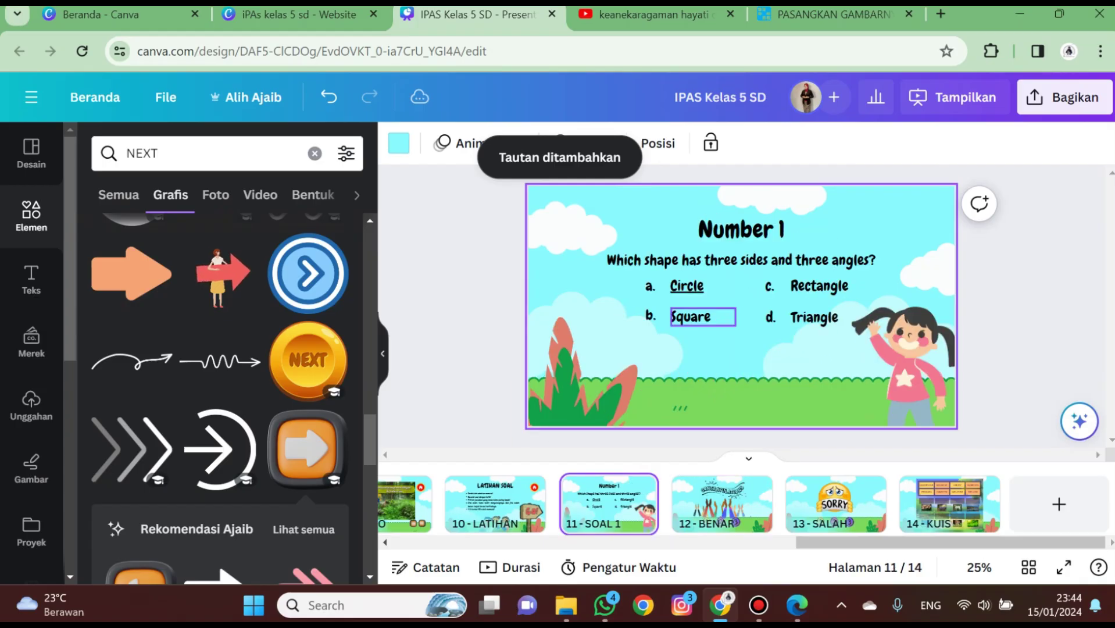
left_click(695, 316)
left_click(795, 264)
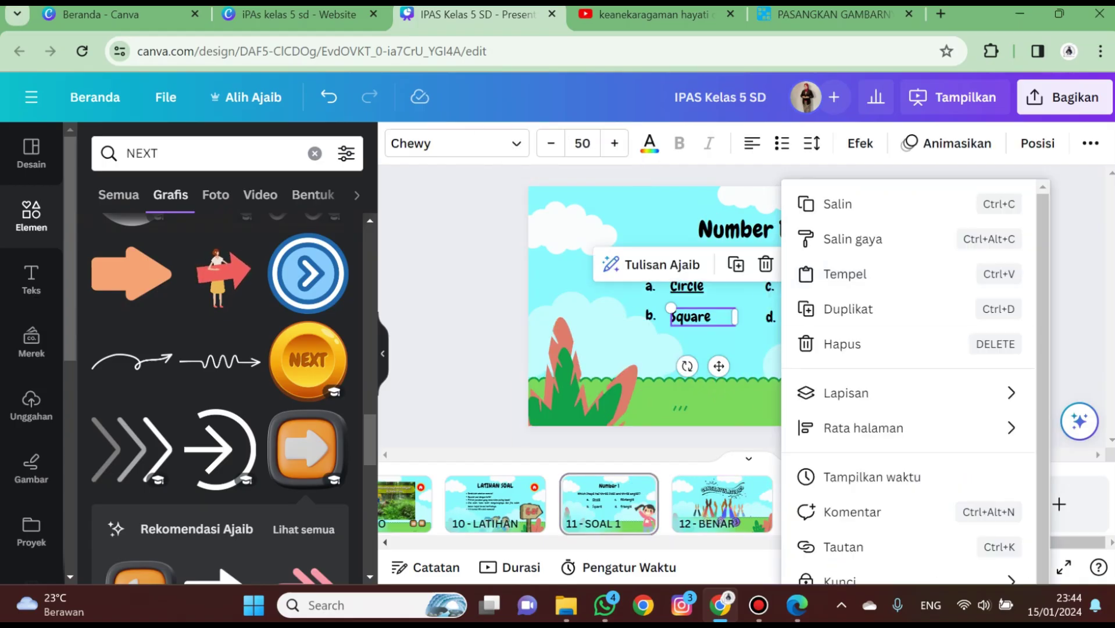
left_click(843, 547)
scroll(931, 337, "down", 3)
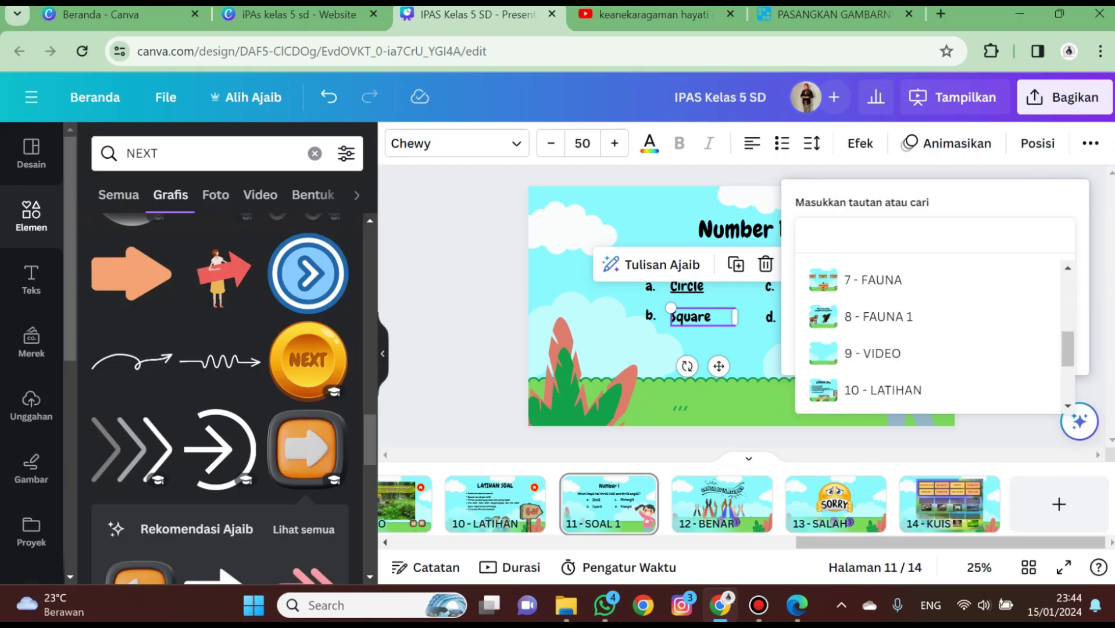
scroll(930, 389, "down", 3)
left_click(877, 397)
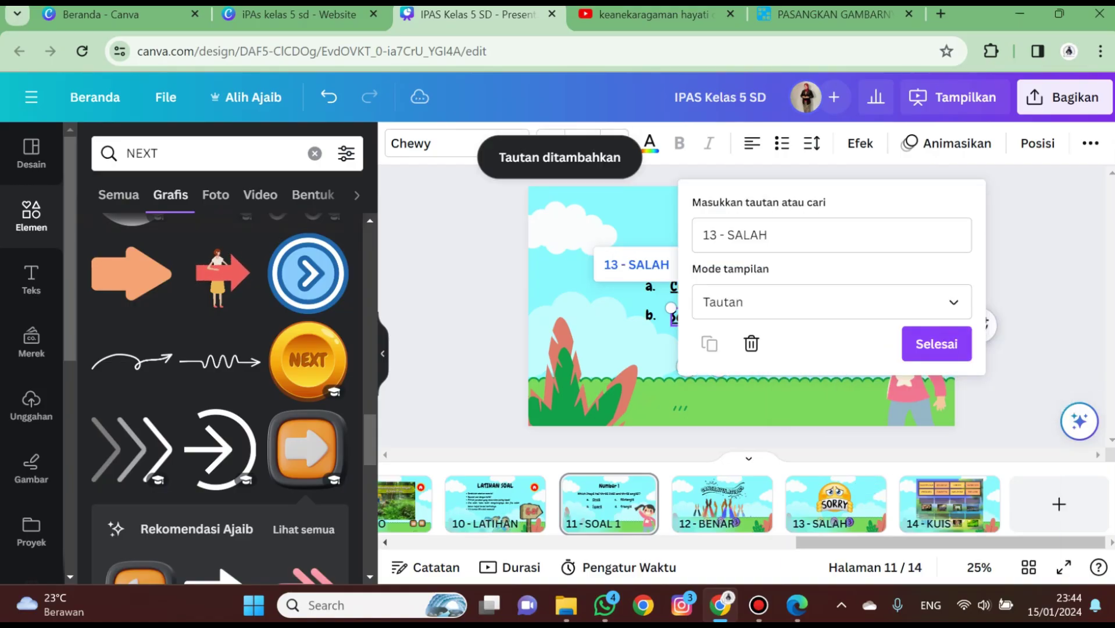
left_click(935, 342)
Link the answer text Rectangle on page 11 - SOAL 1 to page 13 - SALAH
left_click(833, 287)
right_click(834, 287)
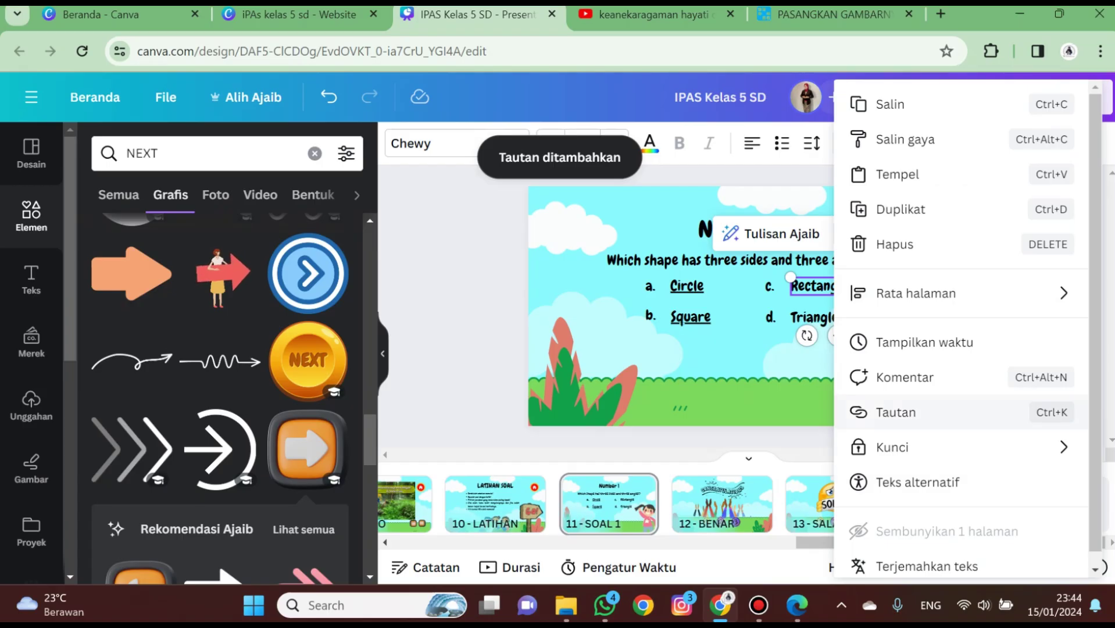
left_click(895, 412)
scroll(675, 442, "down", 5)
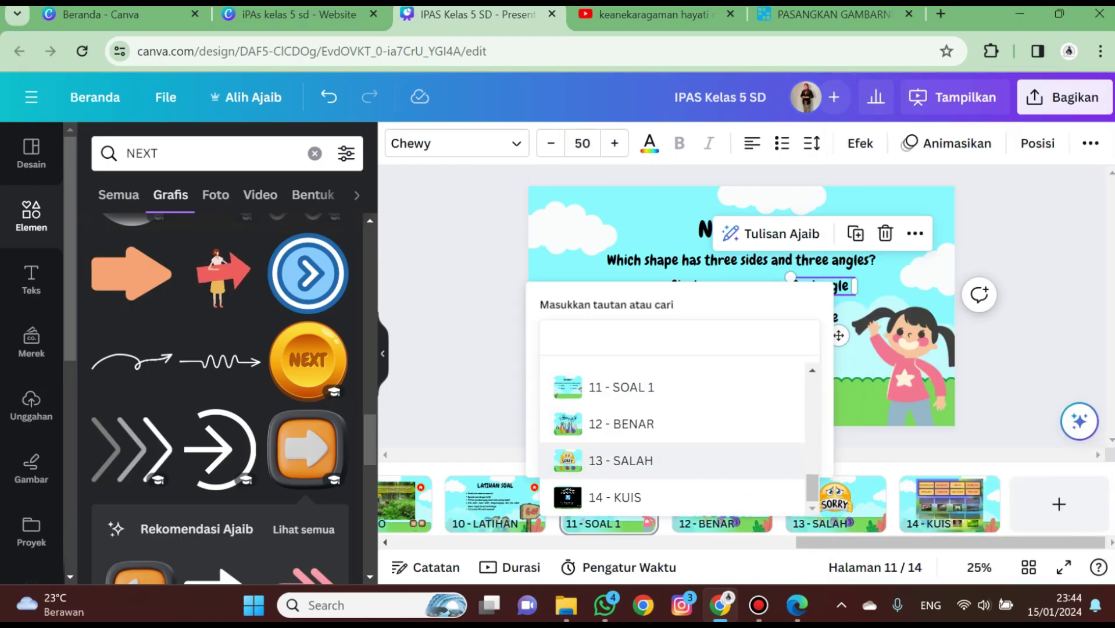
left_click(625, 459)
left_click(1049, 343)
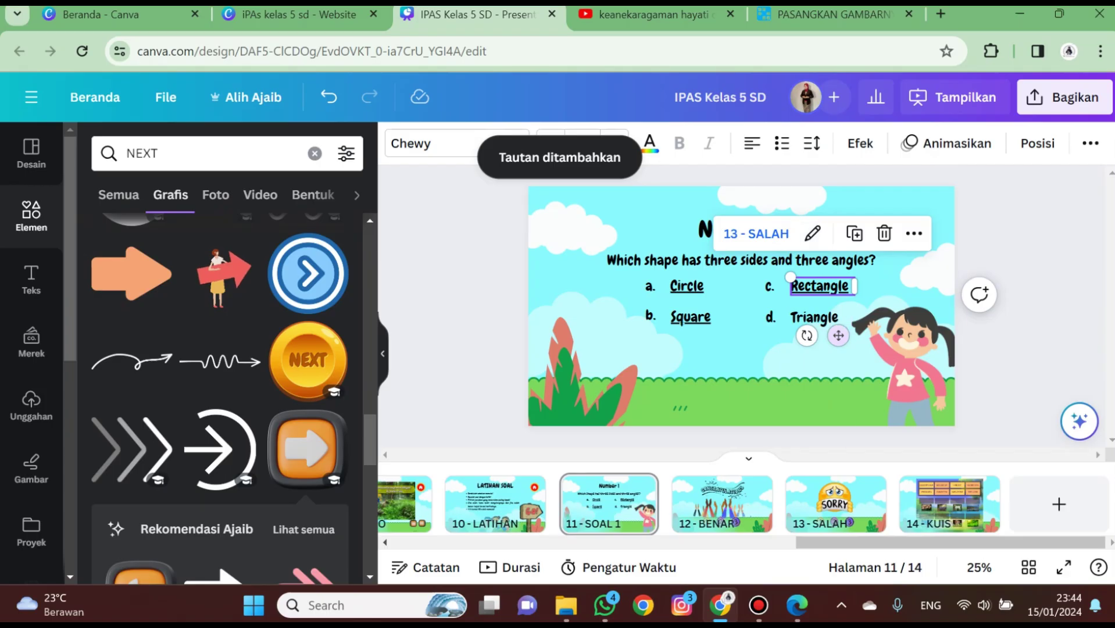
Link the answer text Triangle on page 11 - SOAL 1 to page 13 - SALAH
left_click(814, 317)
right_click(814, 317)
scroll(930, 454, "down", 2)
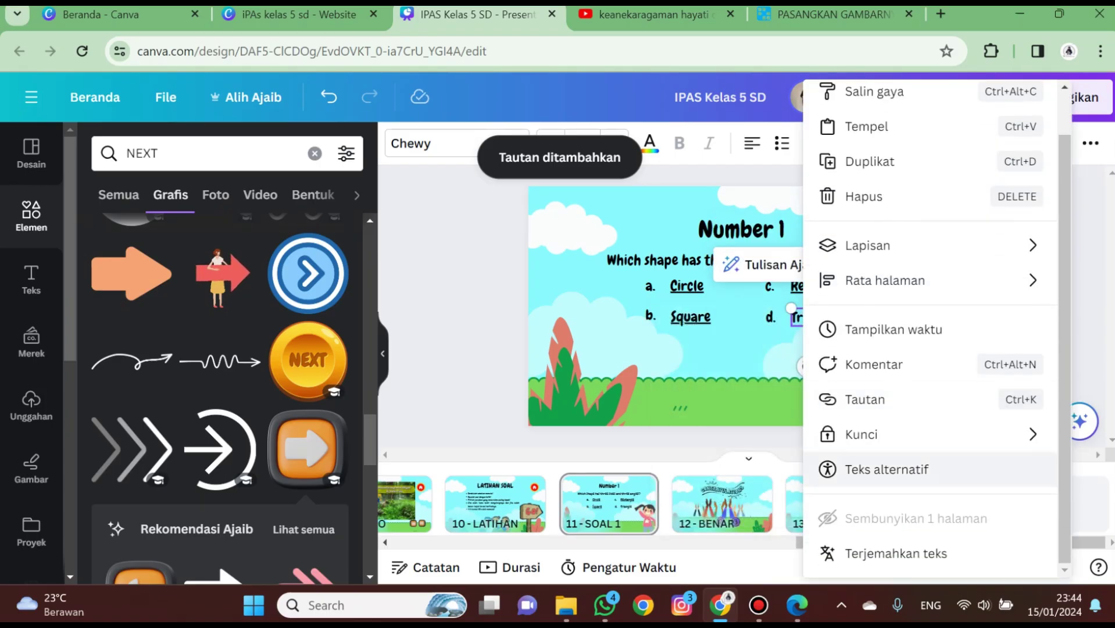
left_click(864, 400)
scroll(954, 465, "down", 5)
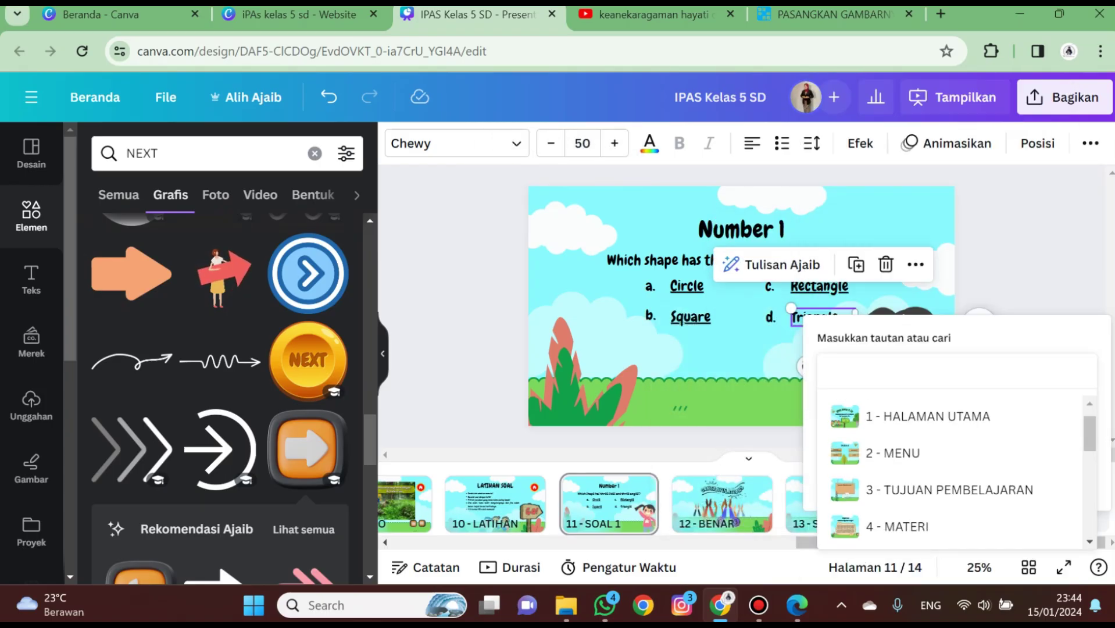
left_click(896, 492)
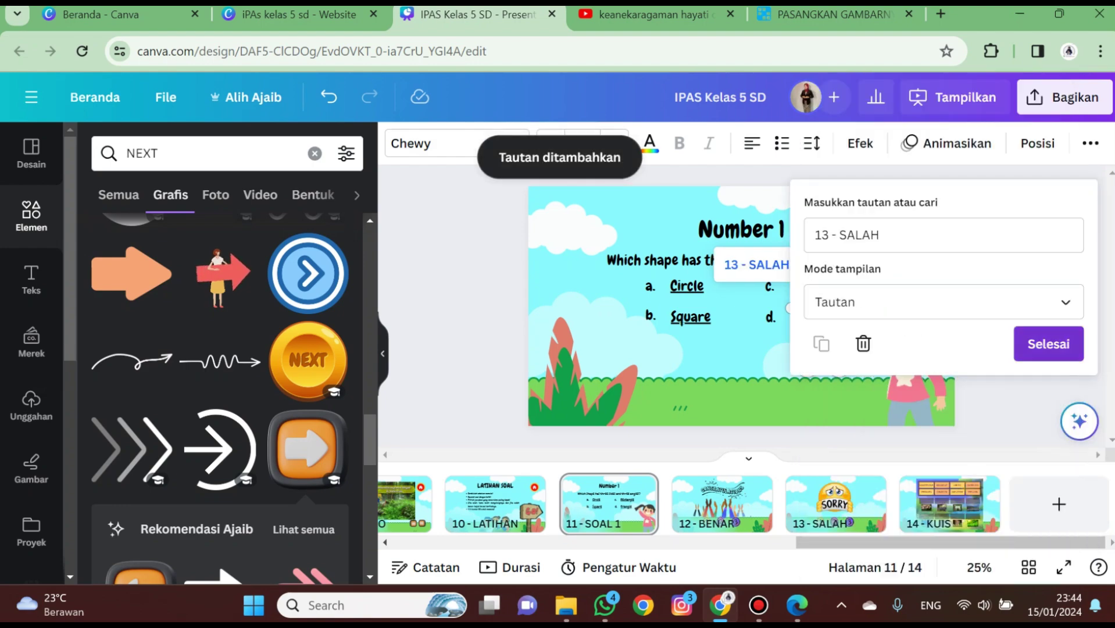
key("Escape")
key("Escape")
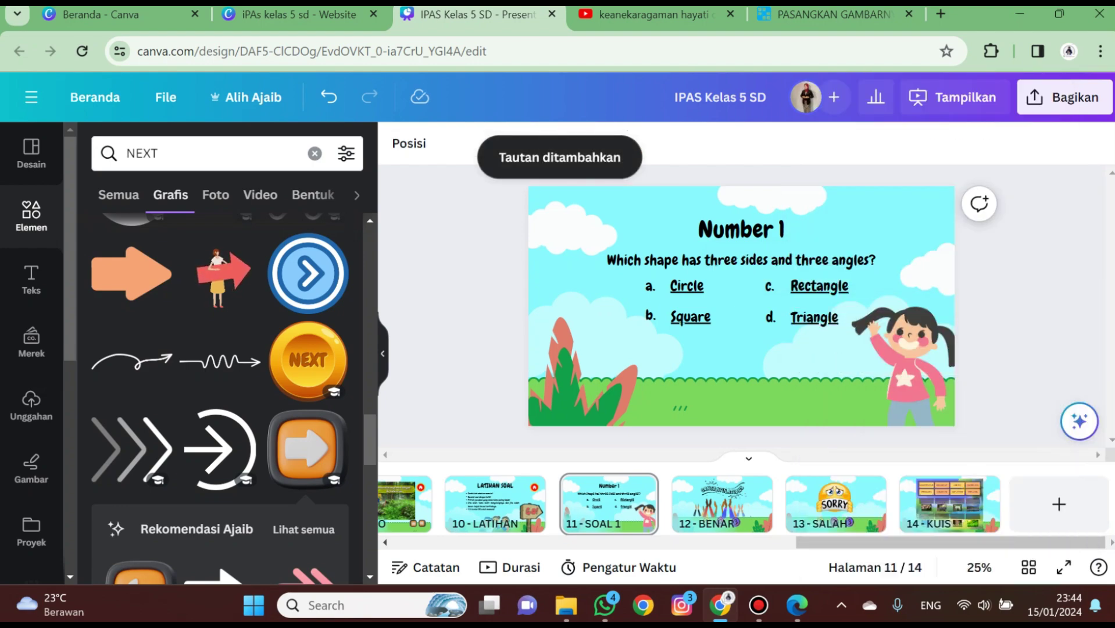
Link the number 1 button on page 12 - BENAR to page 11 - SOAL 1
left_click(722, 503)
left_click(674, 382)
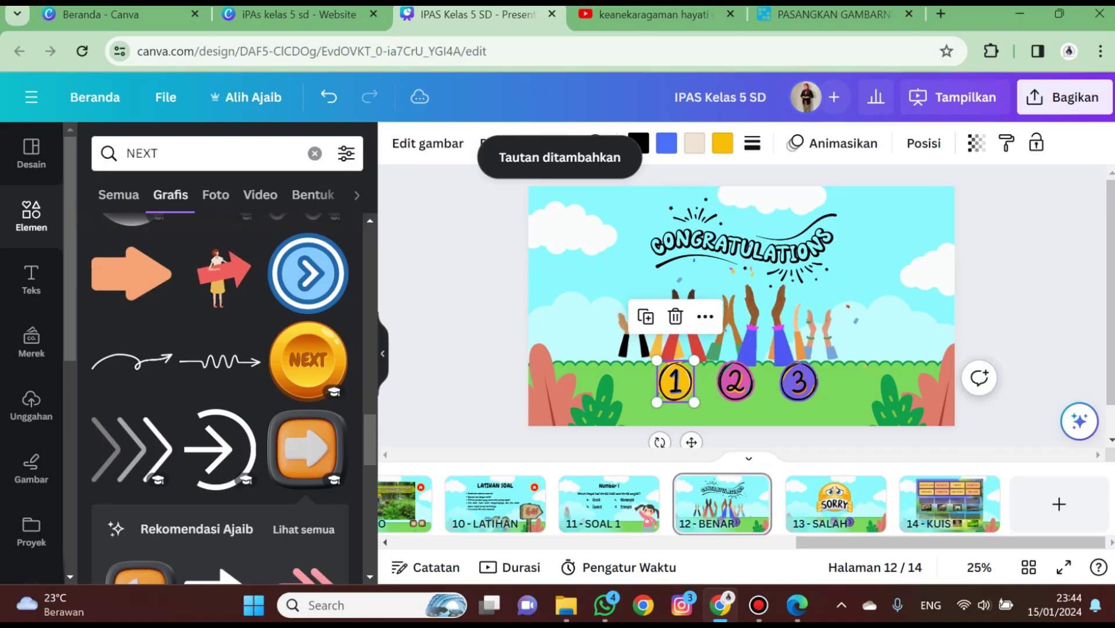
right_click(679, 381)
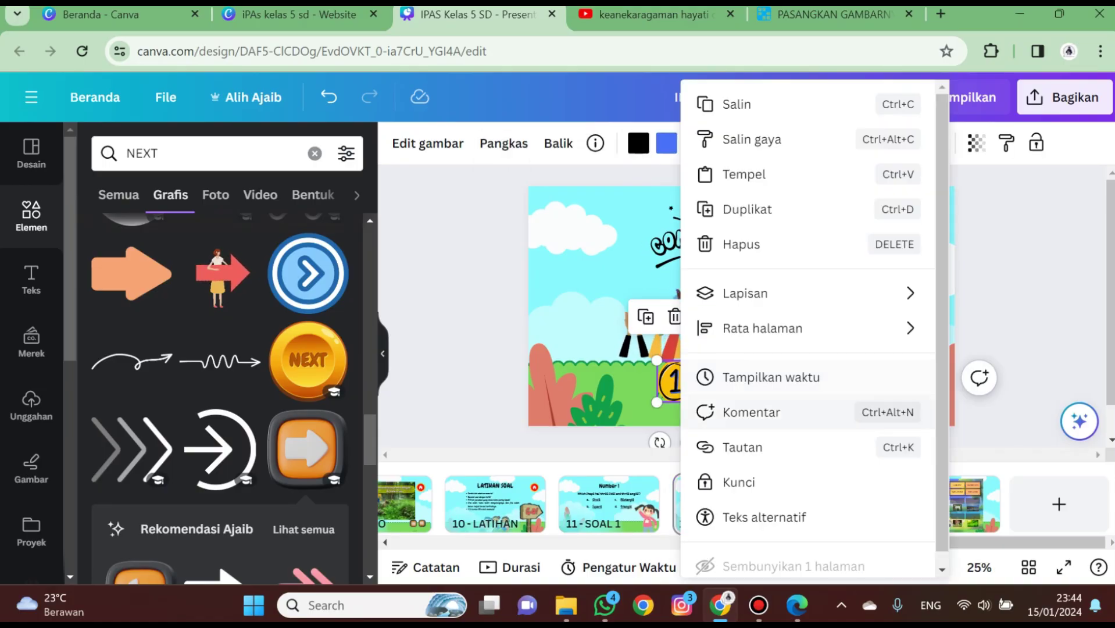
left_click(742, 447)
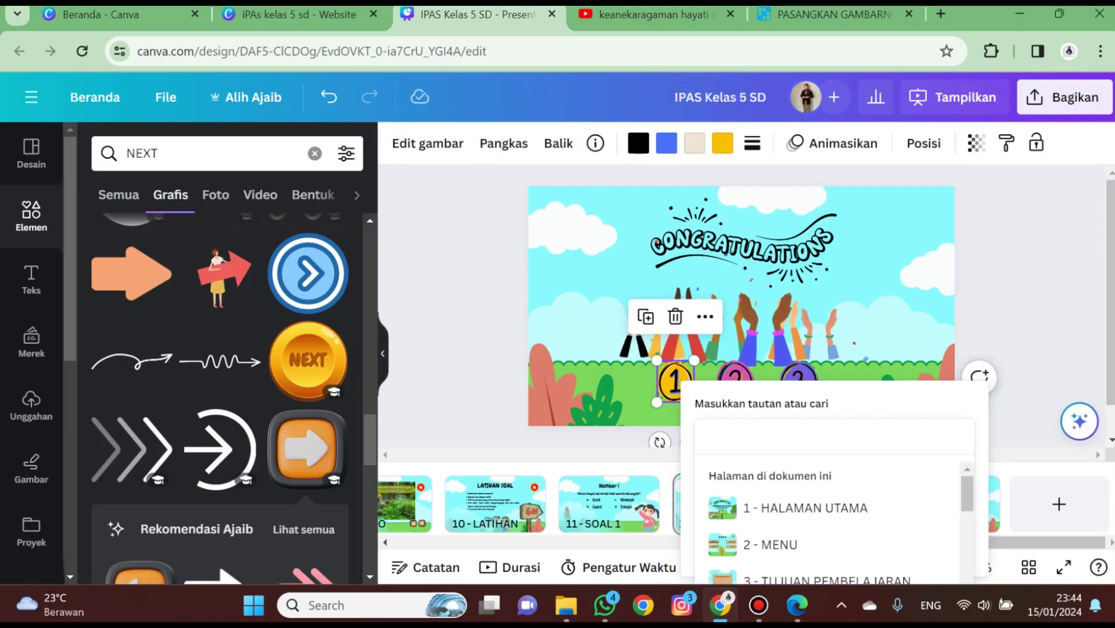
scroll(832, 523, "down", 6)
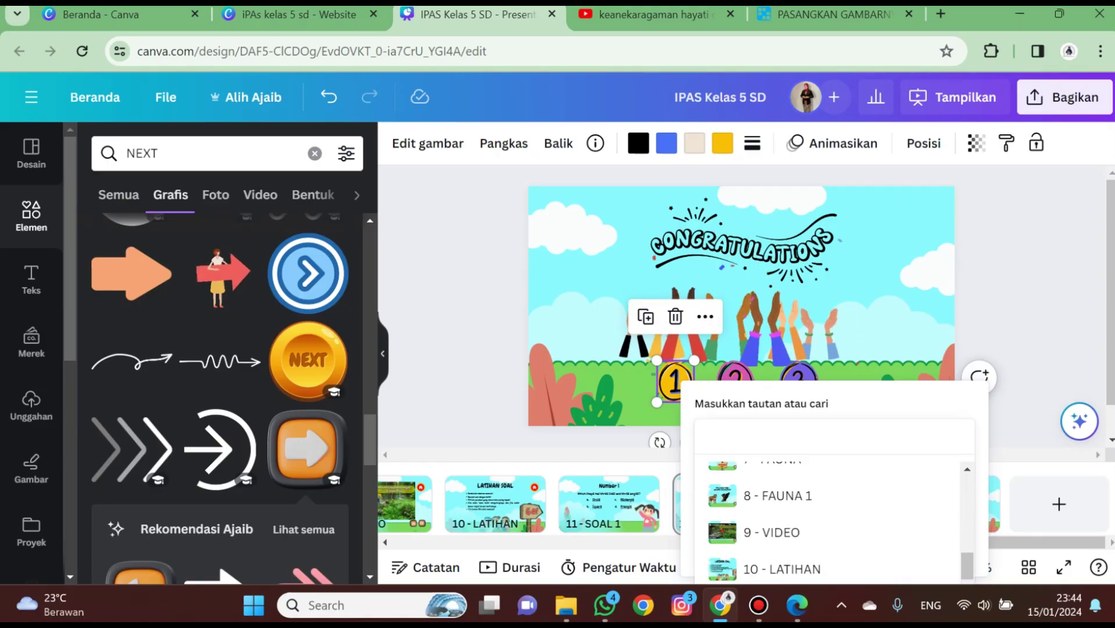
scroll(826, 524, "down", 4)
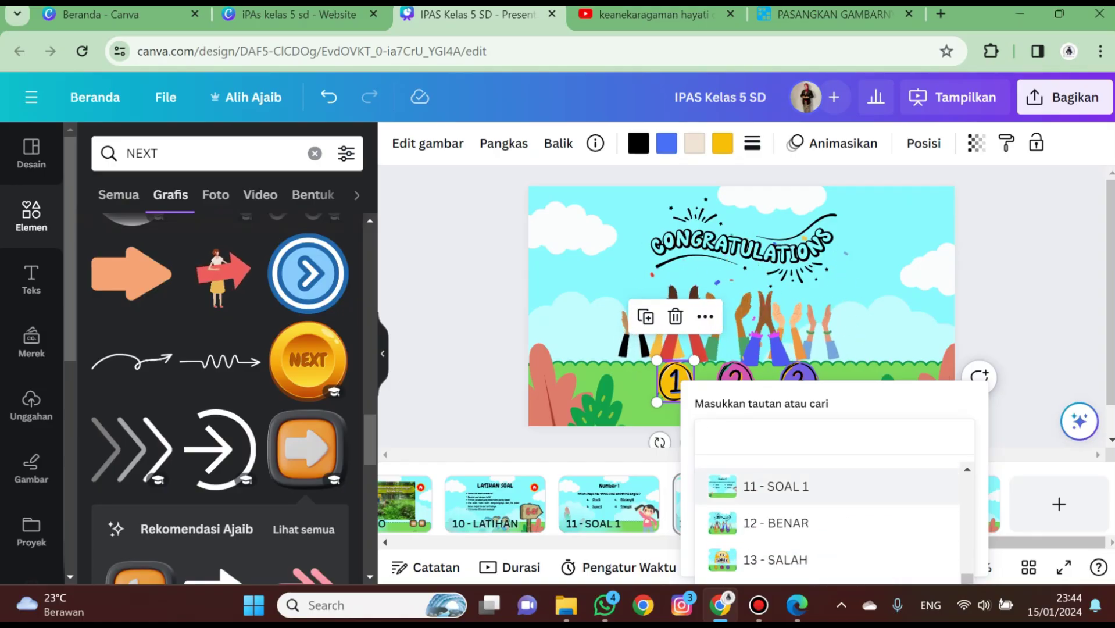
left_click(776, 486)
left_click(911, 342)
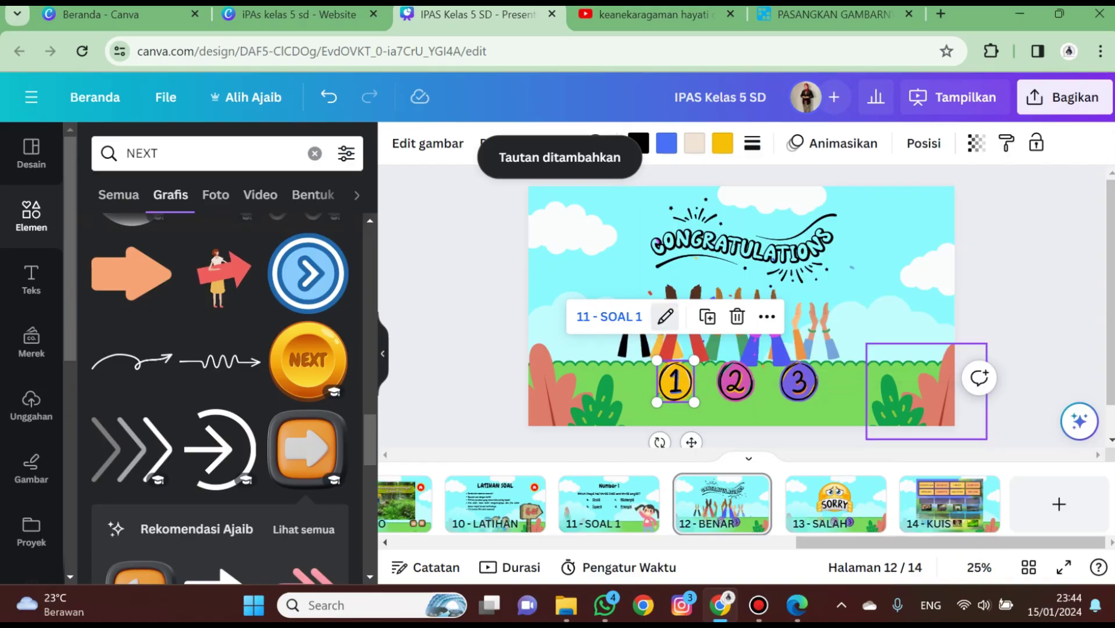
Link the number 1 button on page 13 - SALAH to page 11 - SOAL 1
left_click(836, 503)
left_click(665, 316)
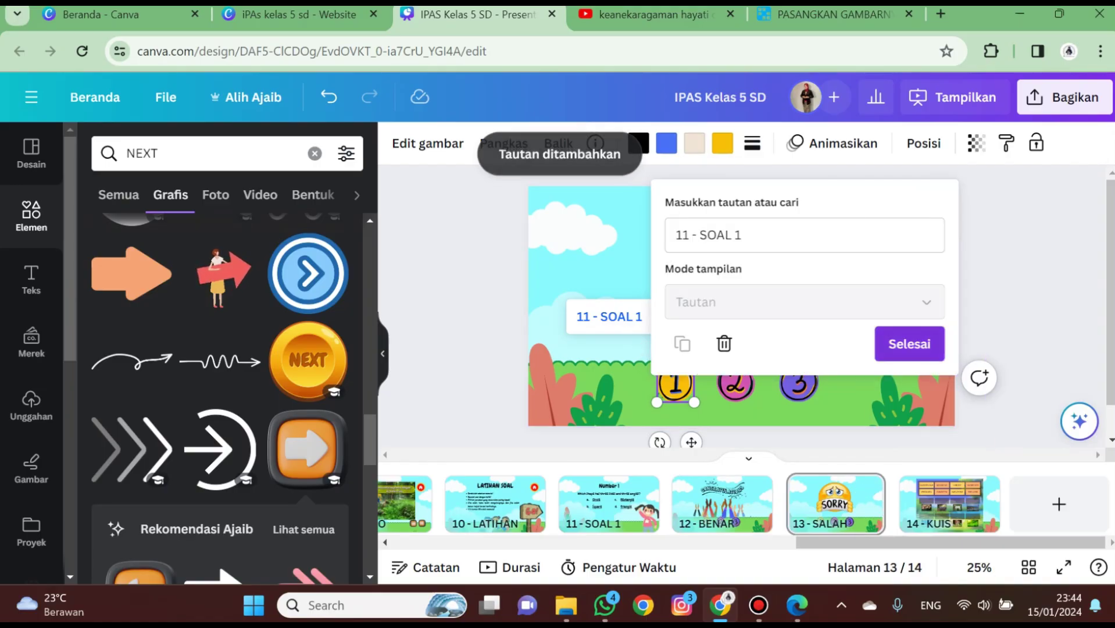
left_click(910, 343)
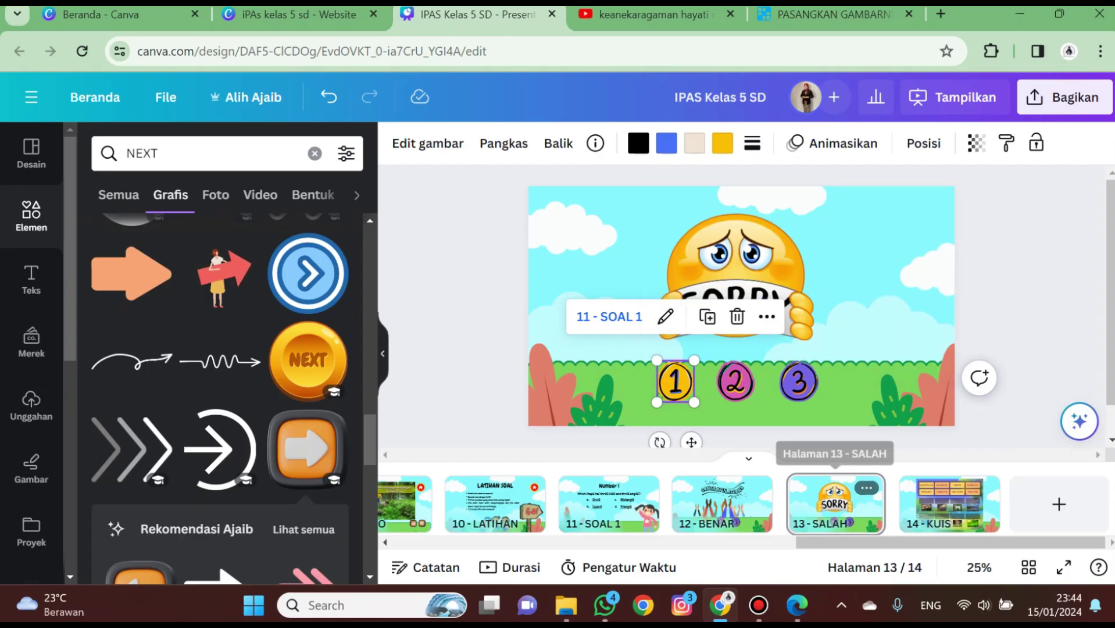
left_click(1022, 314)
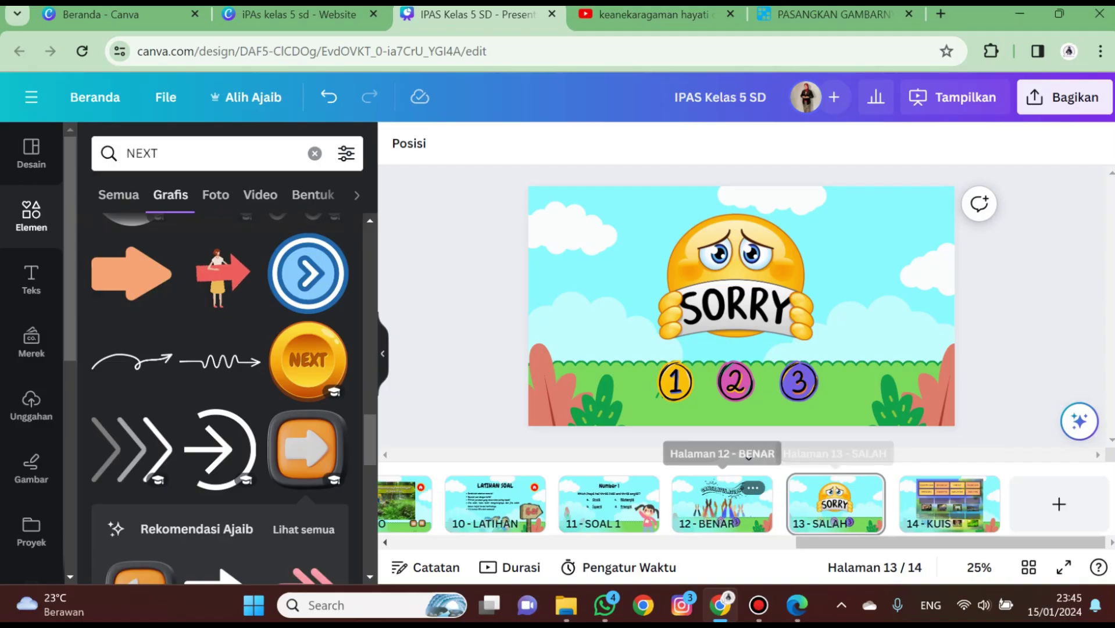
Copy the home button from page 10 - LATIHAN onto pages 11 - SOAL 1, 12 - BENAR and 13 - SALAH
left_click(949, 504)
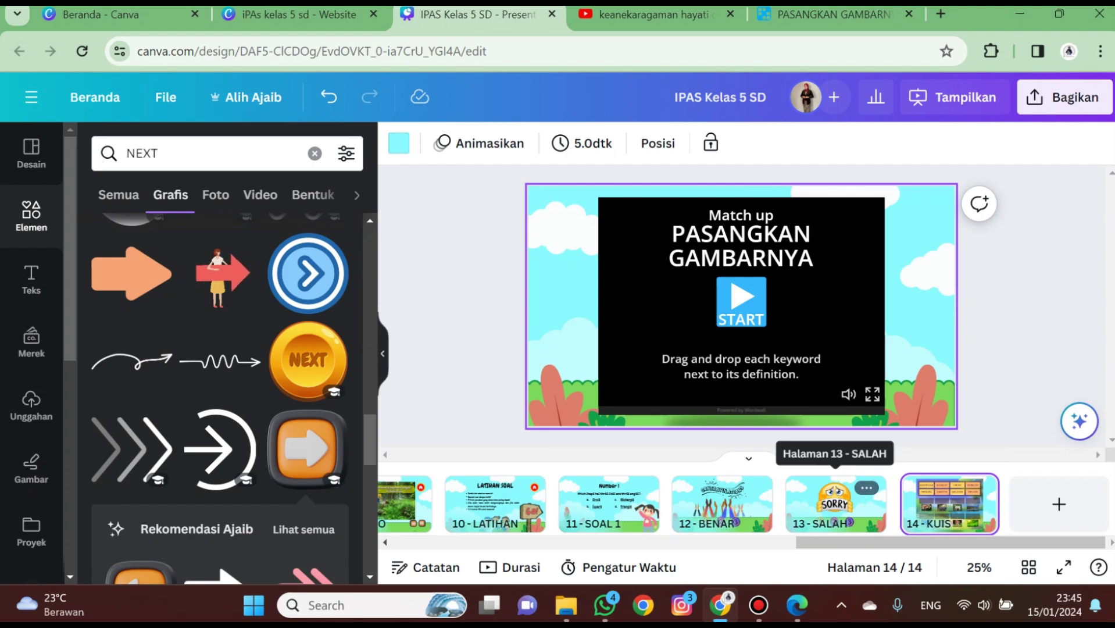
left_click(837, 501)
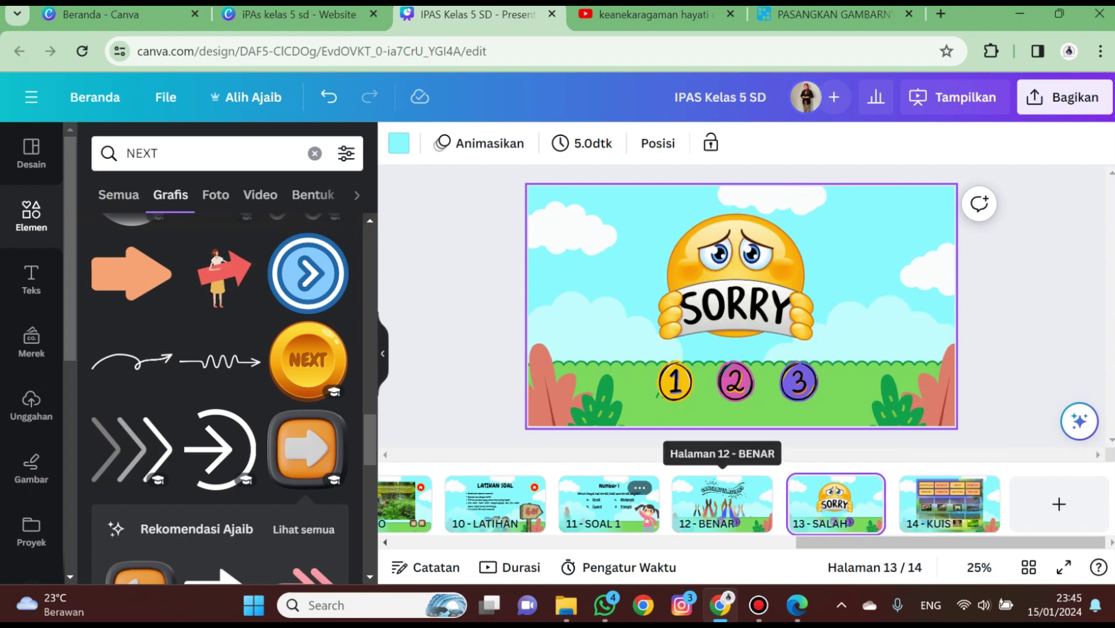
left_click(494, 502)
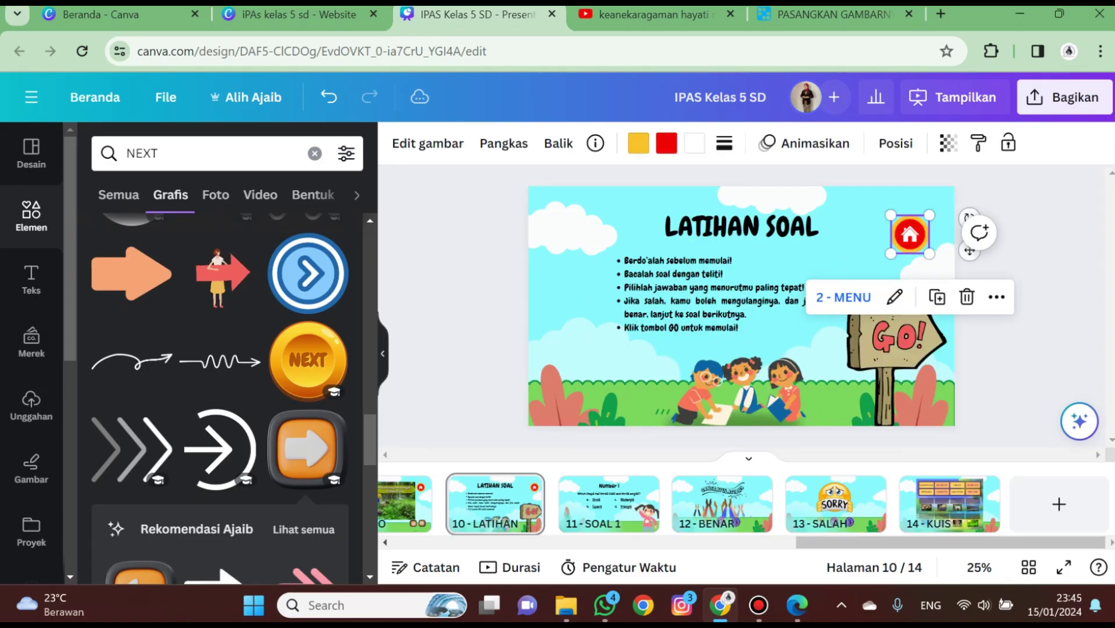
left_click(722, 501)
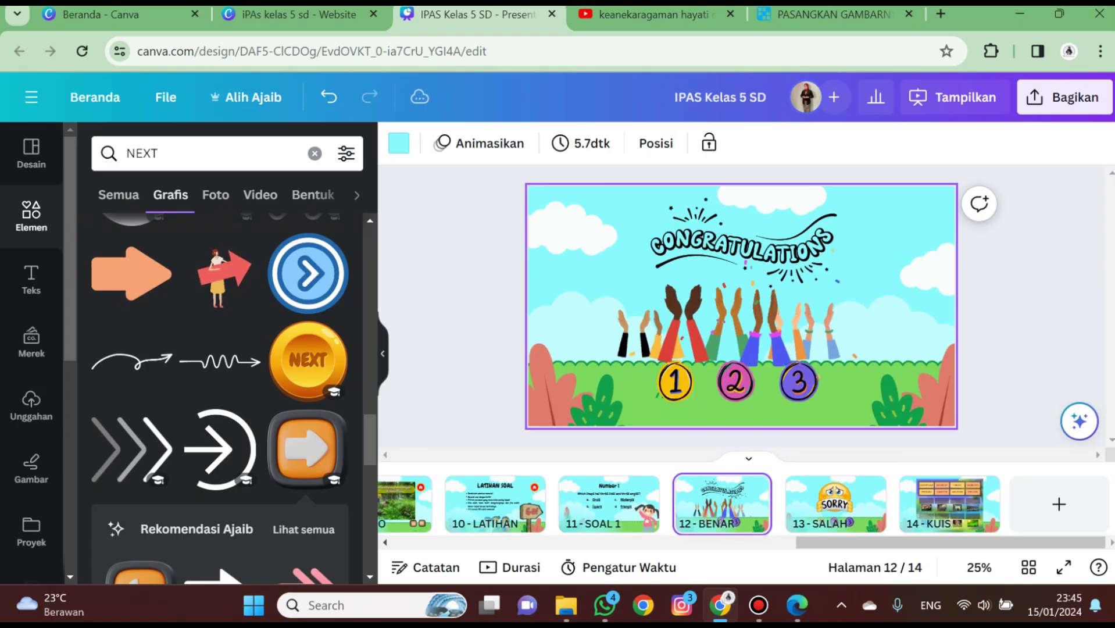
left_click(836, 504)
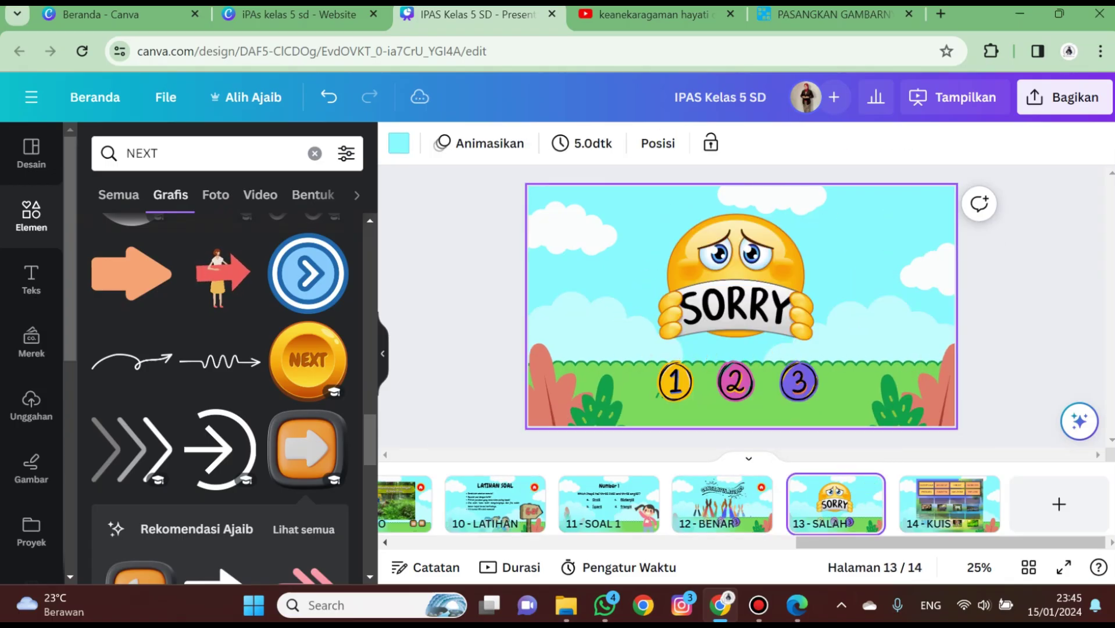
left_click(1019, 360)
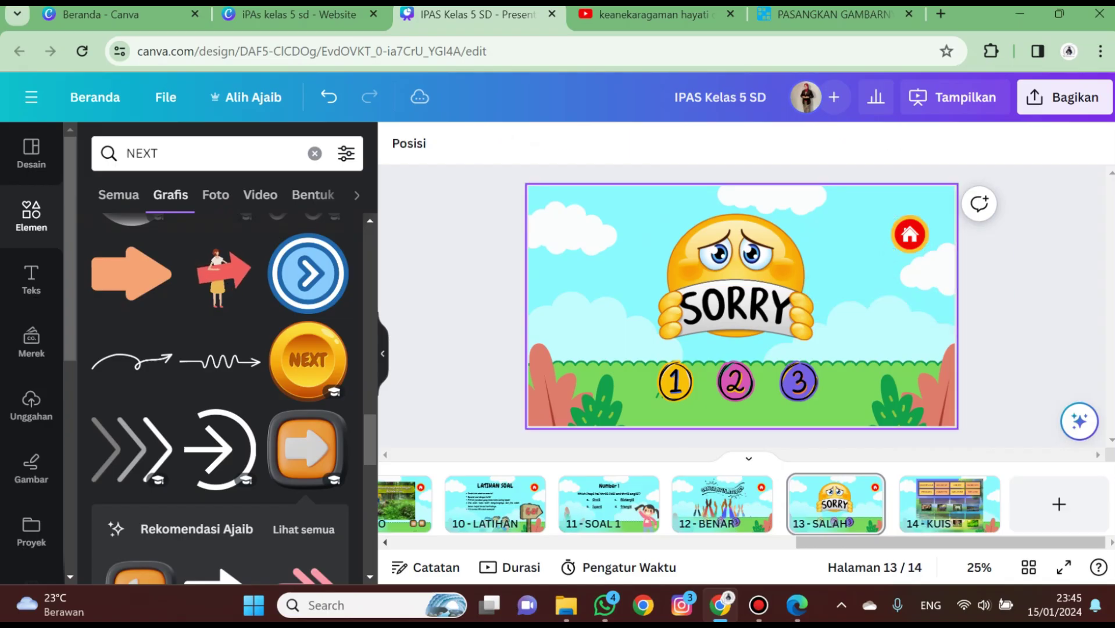
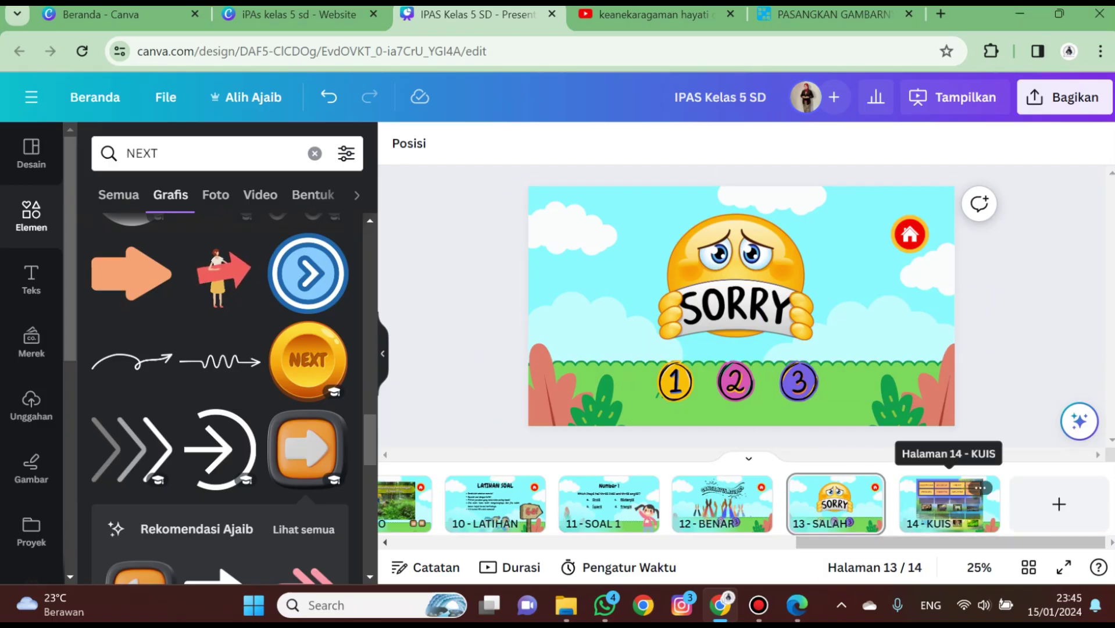
Paste the home button linked to 2 - MENU onto page 14 - KUIS
left_click(974, 488)
key("ctrl+v")
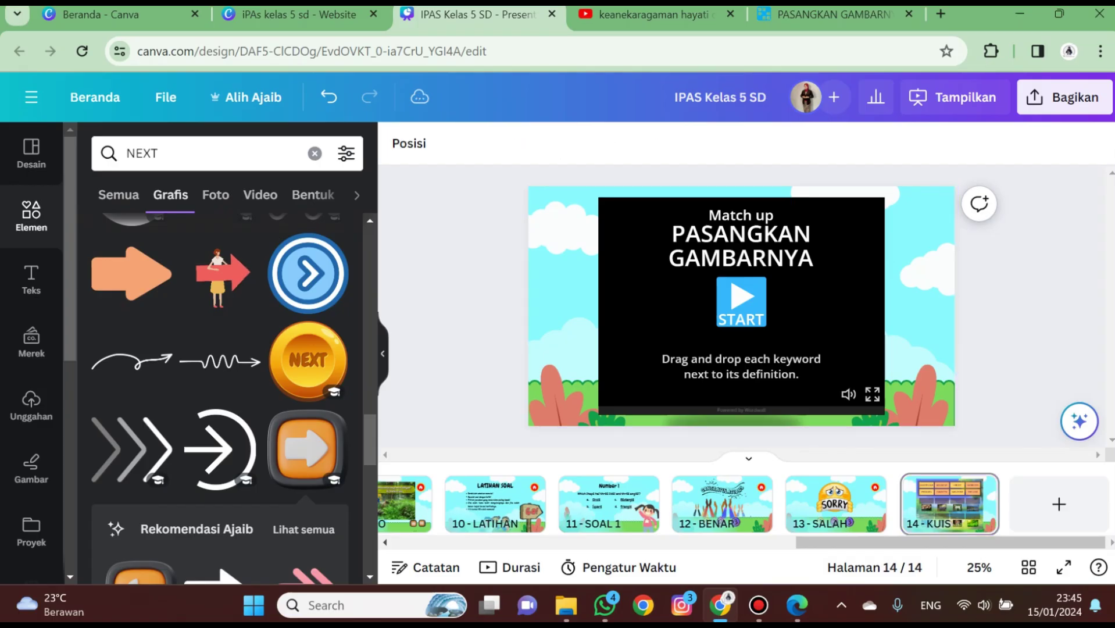
key("ctrl+v")
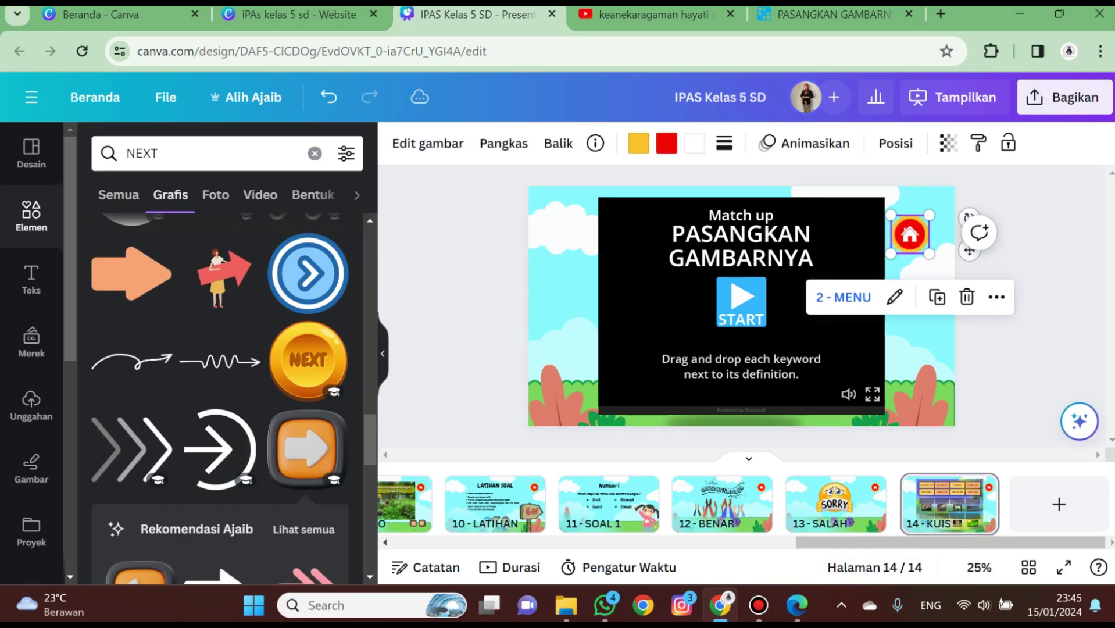
key("Escape")
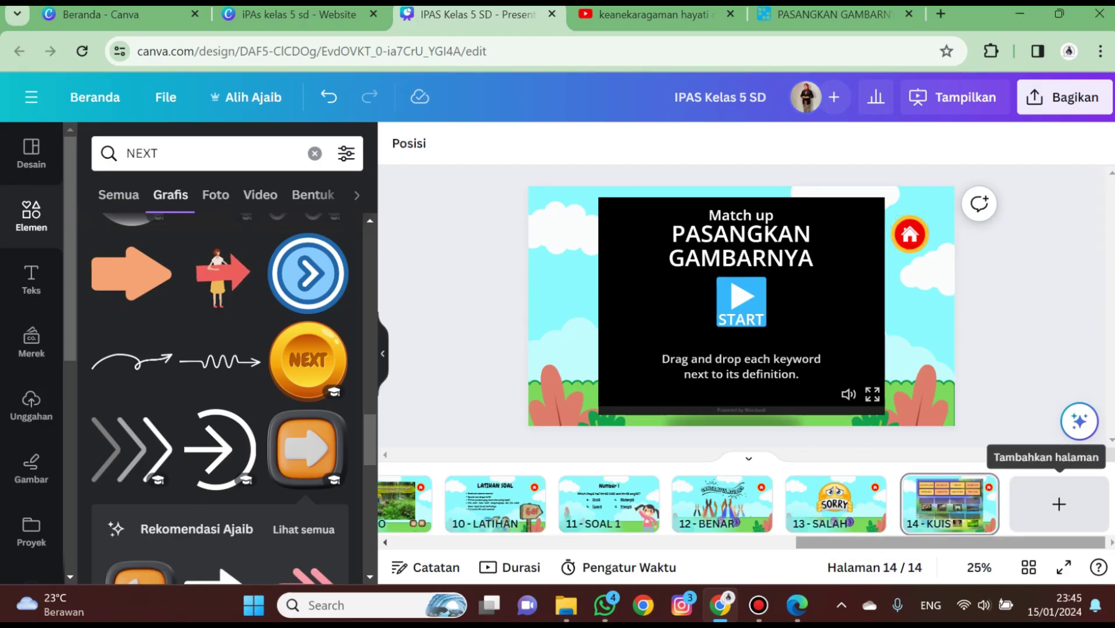
Link the forward arrow button on page 4 - MATERI to page 5 - FLORA
scroll(1058, 503, "left", 3)
scroll(556, 503, "left", 10)
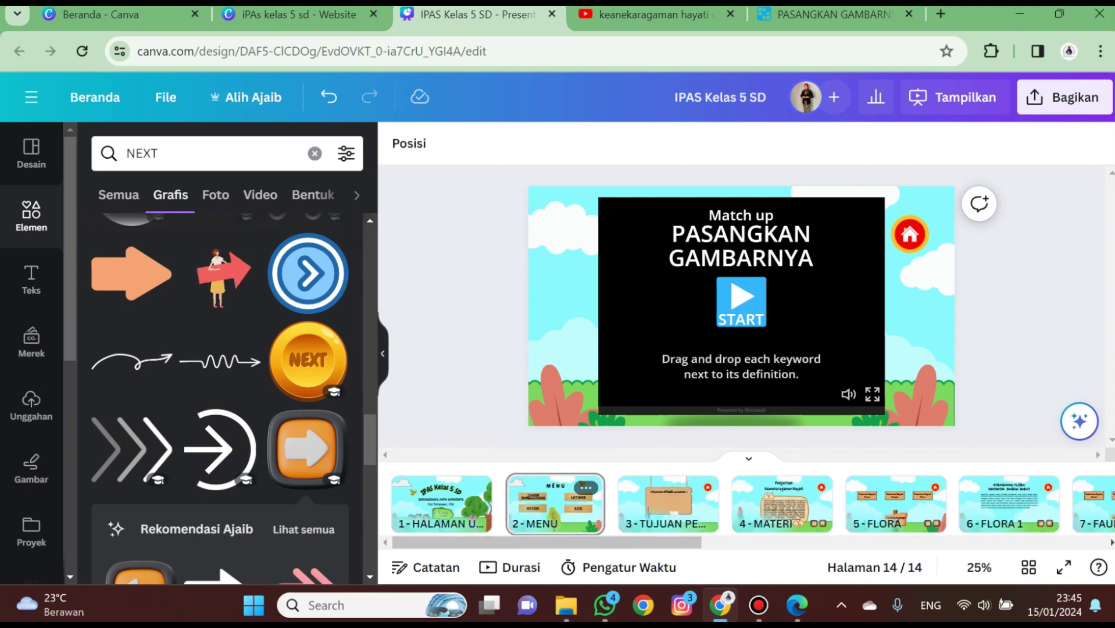
left_click(555, 501)
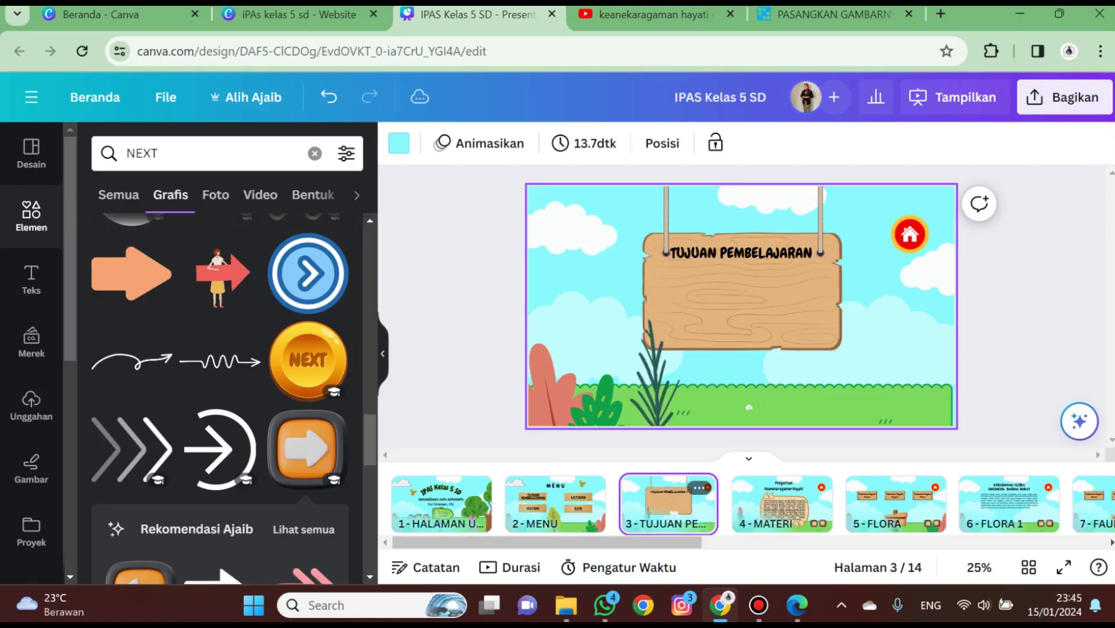
left_click(783, 501)
left_click(914, 387)
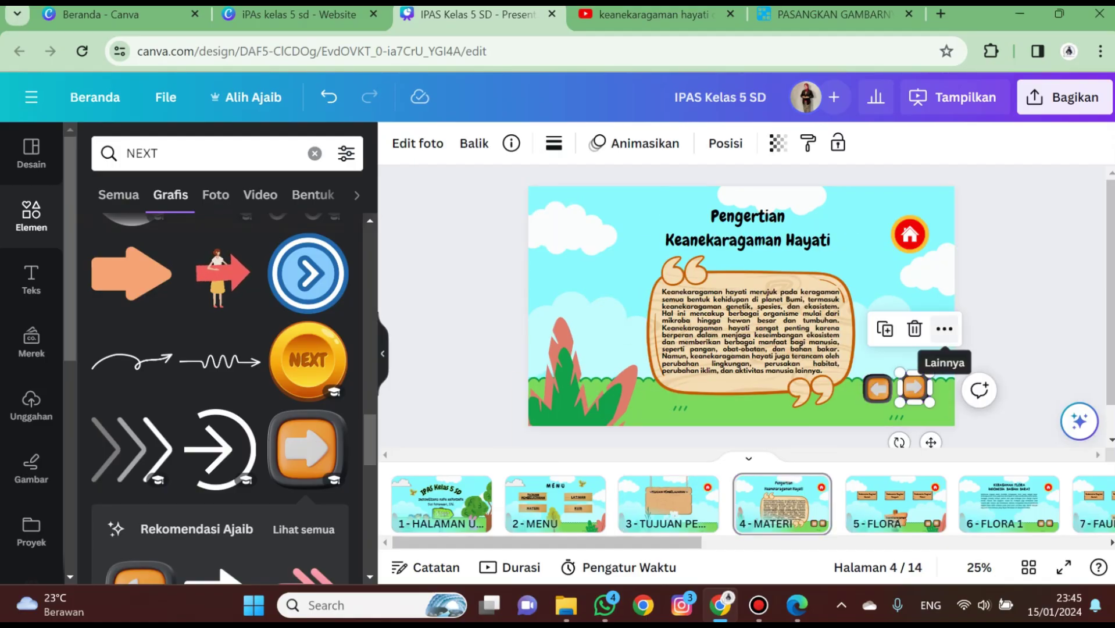
left_click(944, 329)
scroll(942, 466, "down", 1)
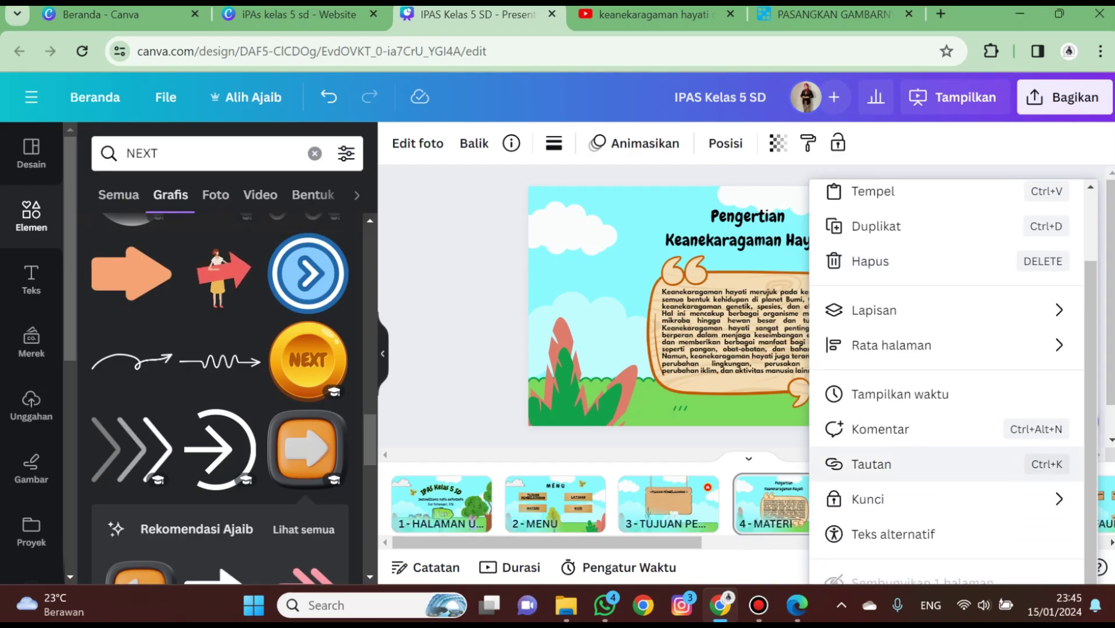
left_click(871, 464)
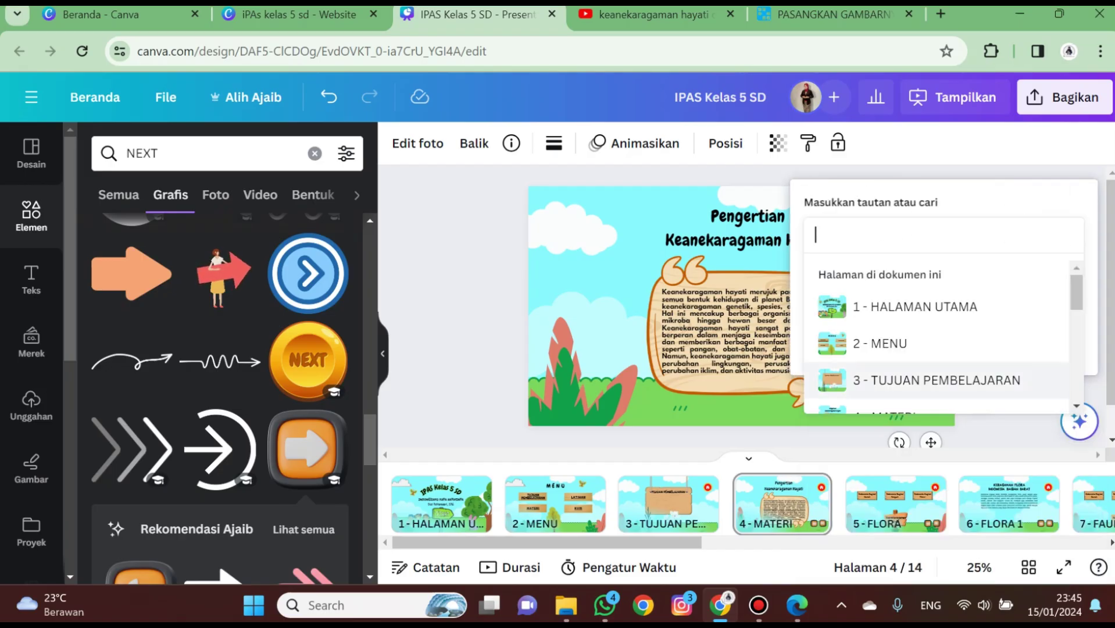
scroll(937, 326, "down", 5)
scroll(936, 334, "up", 3)
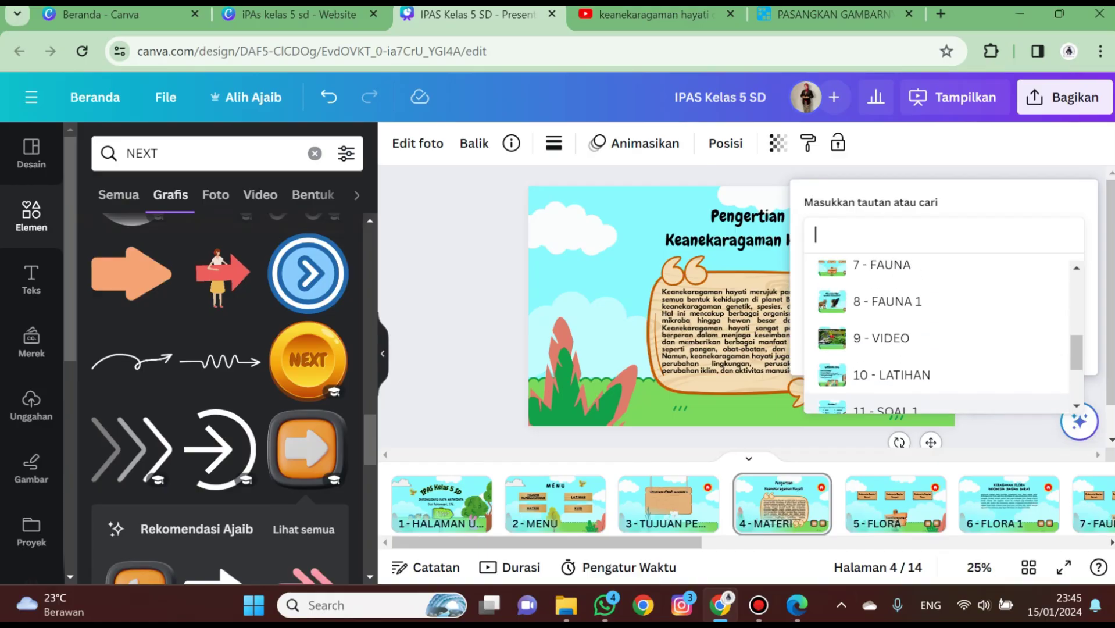
scroll(936, 334, "up", 2)
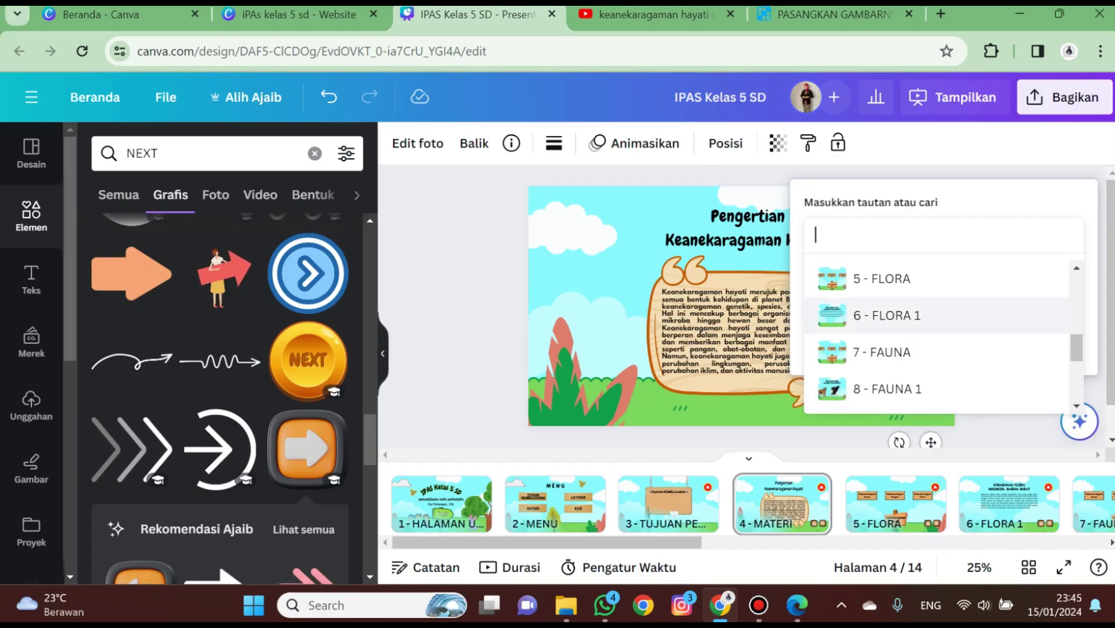
left_click(881, 272)
left_click(1048, 343)
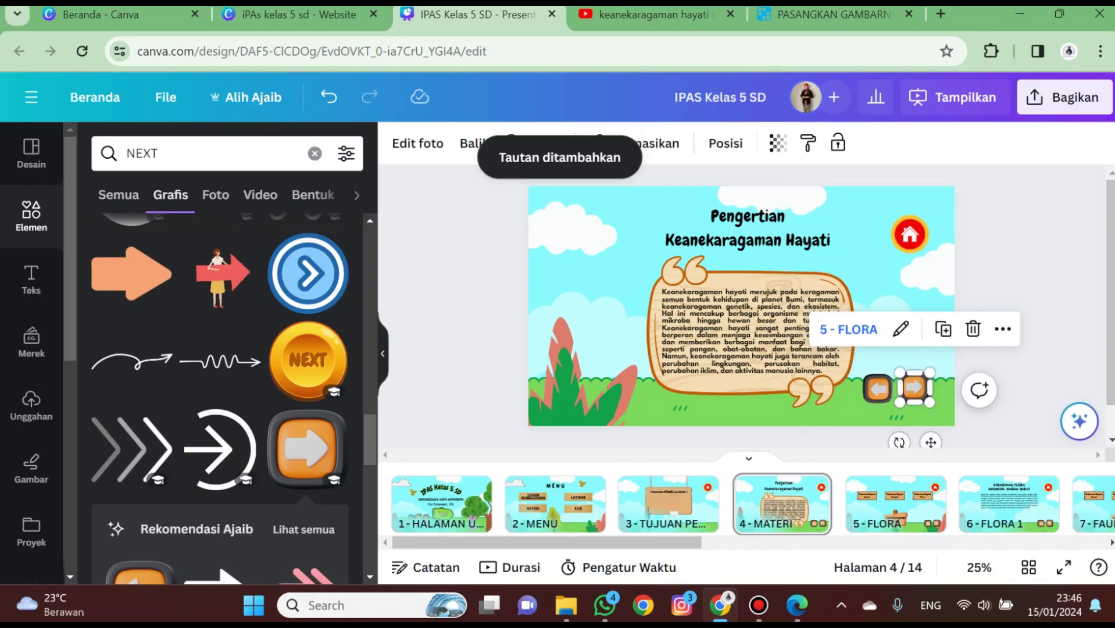
Link the Indonesia Bagian Barat text on page 5 - FLORA to page 6 - FLORA 1
left_click(896, 504)
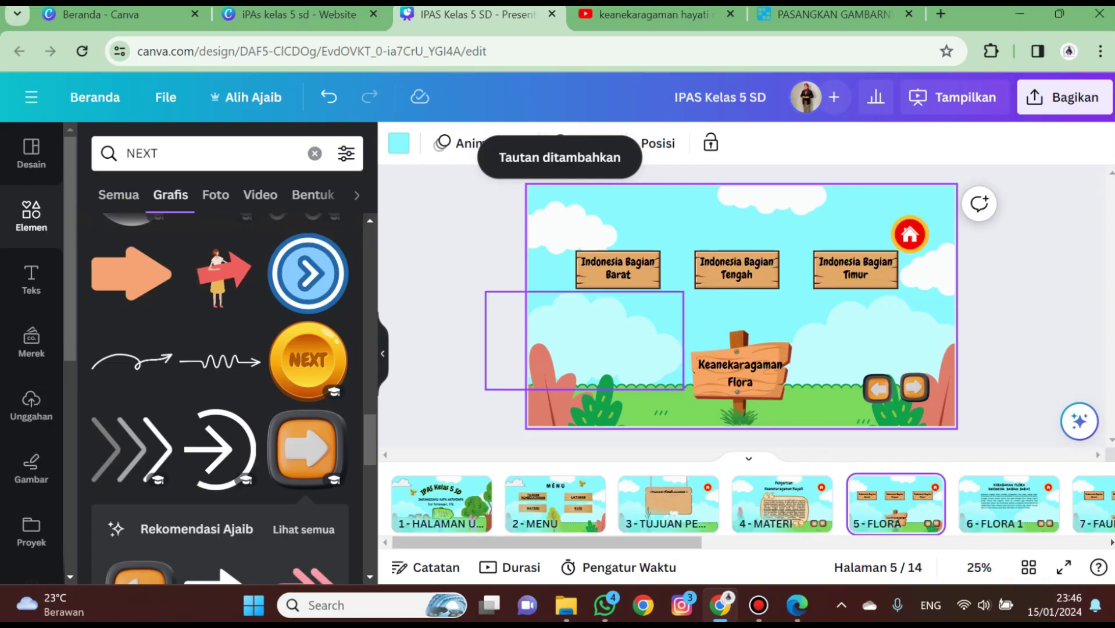
left_click_drag(657, 542, 692, 542)
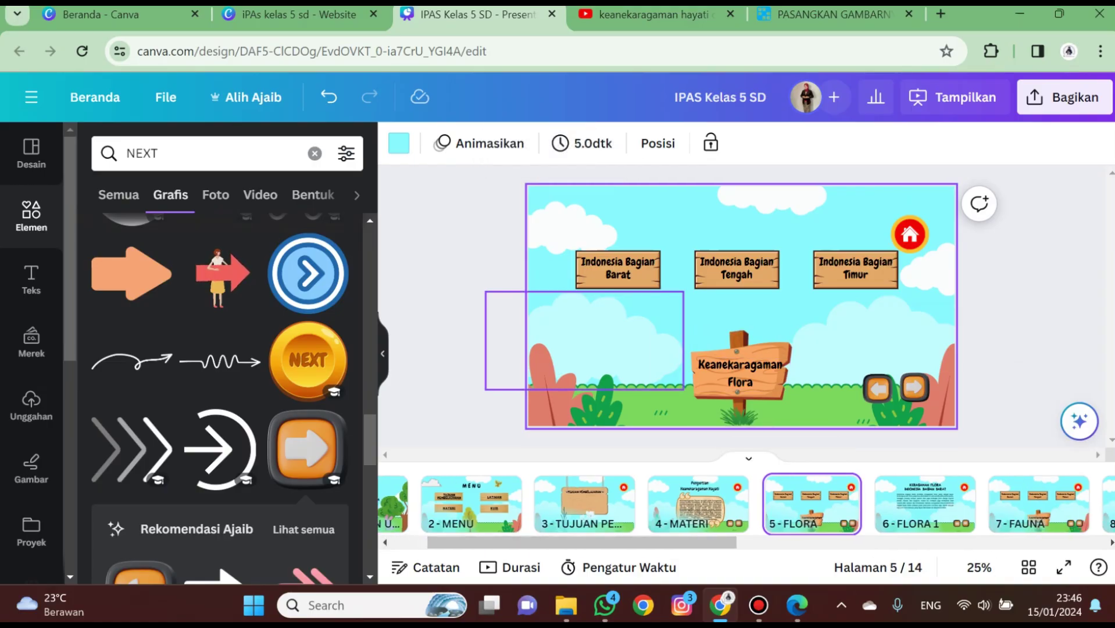
left_click(619, 269)
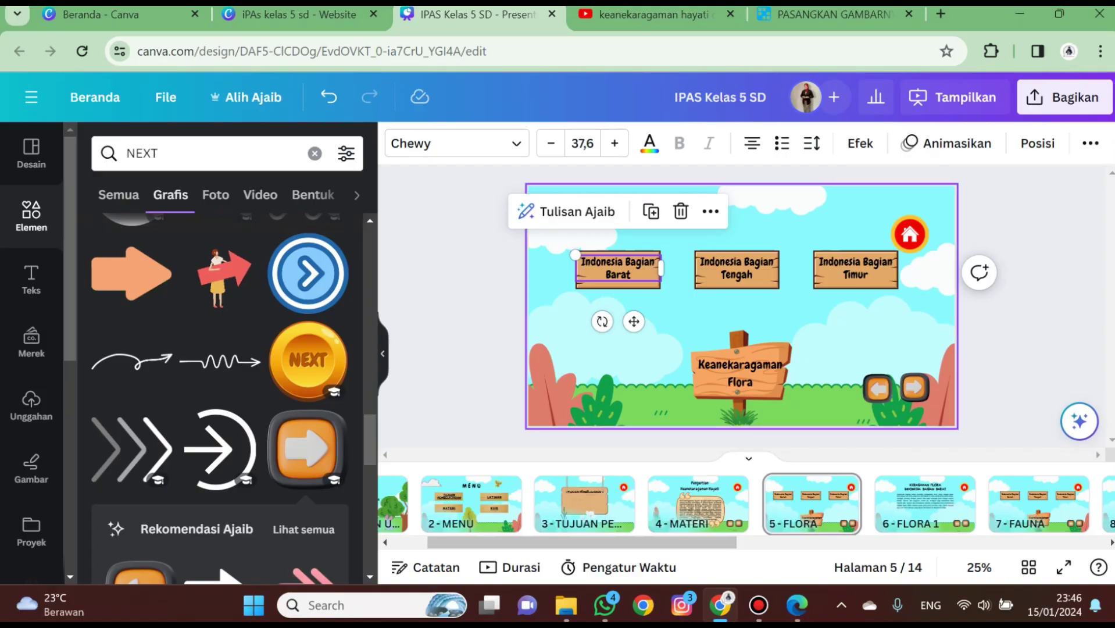
left_click(710, 211)
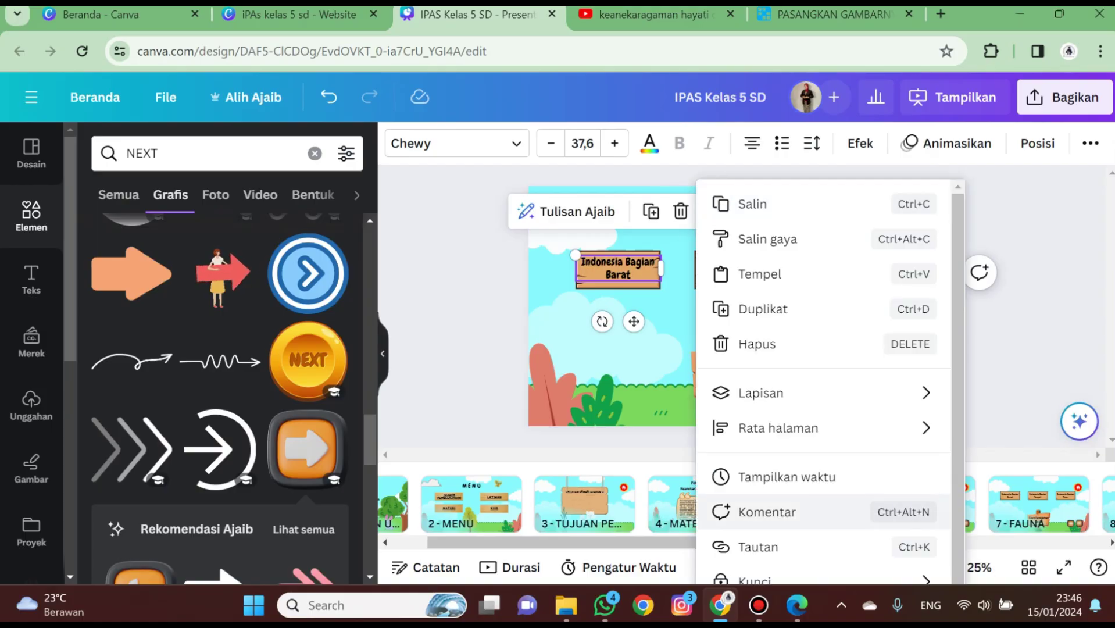
left_click(756, 547)
scroll(844, 395, "down", 10)
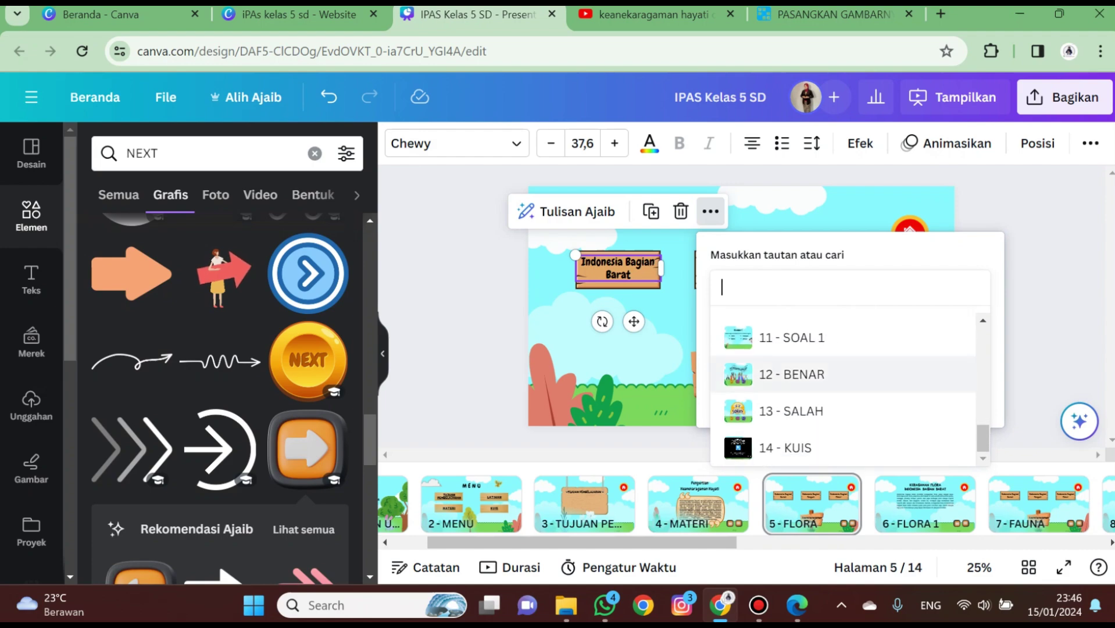
scroll(843, 390, "up", 5)
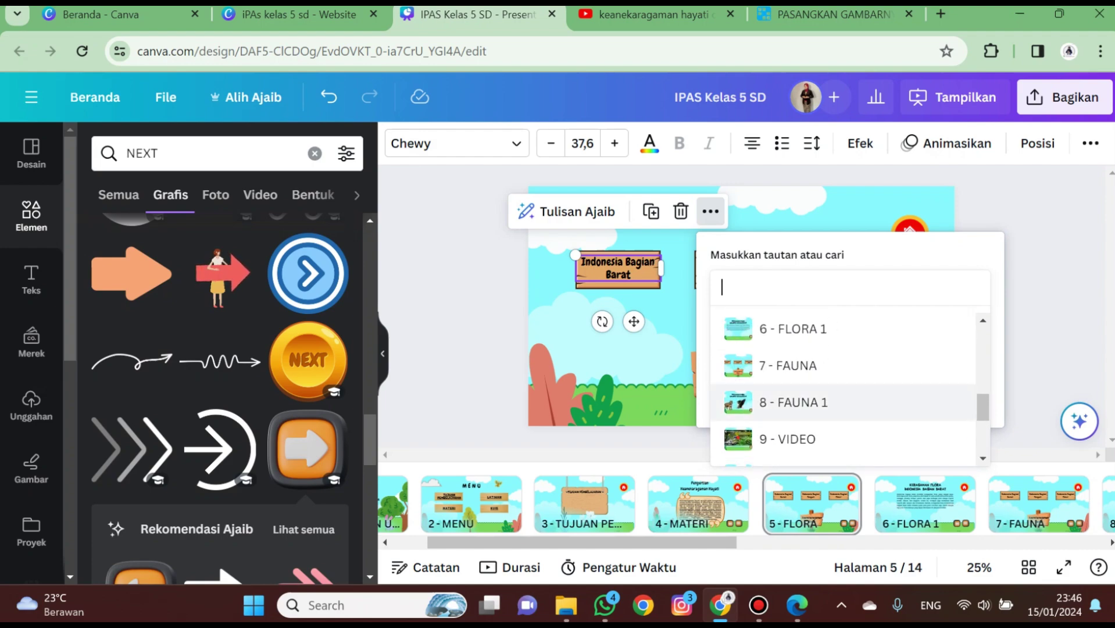
scroll(843, 390, "up", 2)
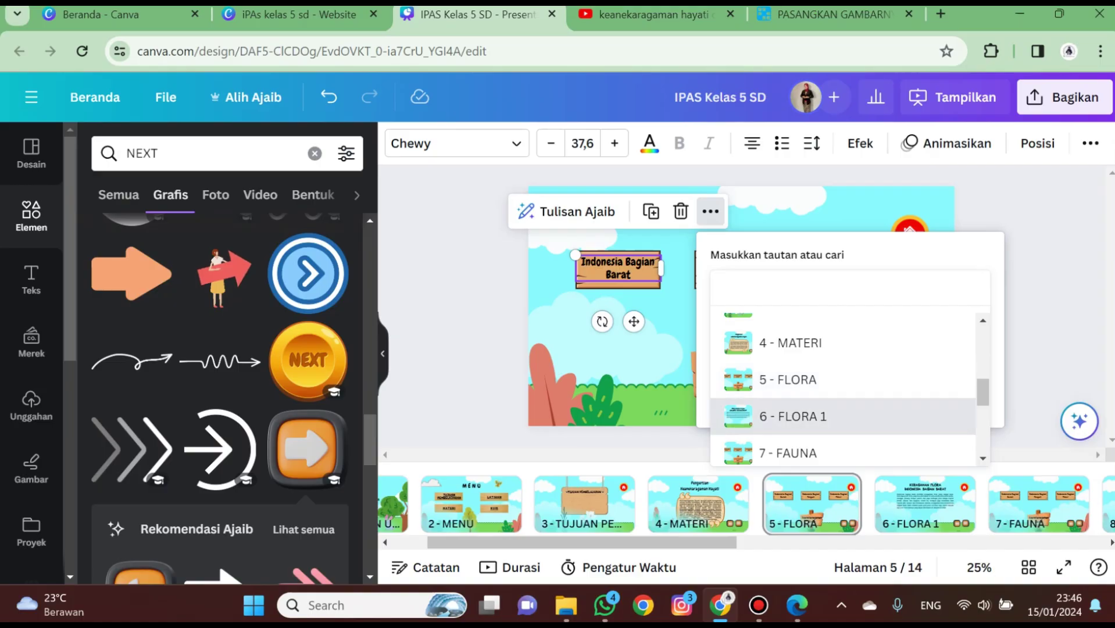
left_click(831, 417)
left_click(854, 396)
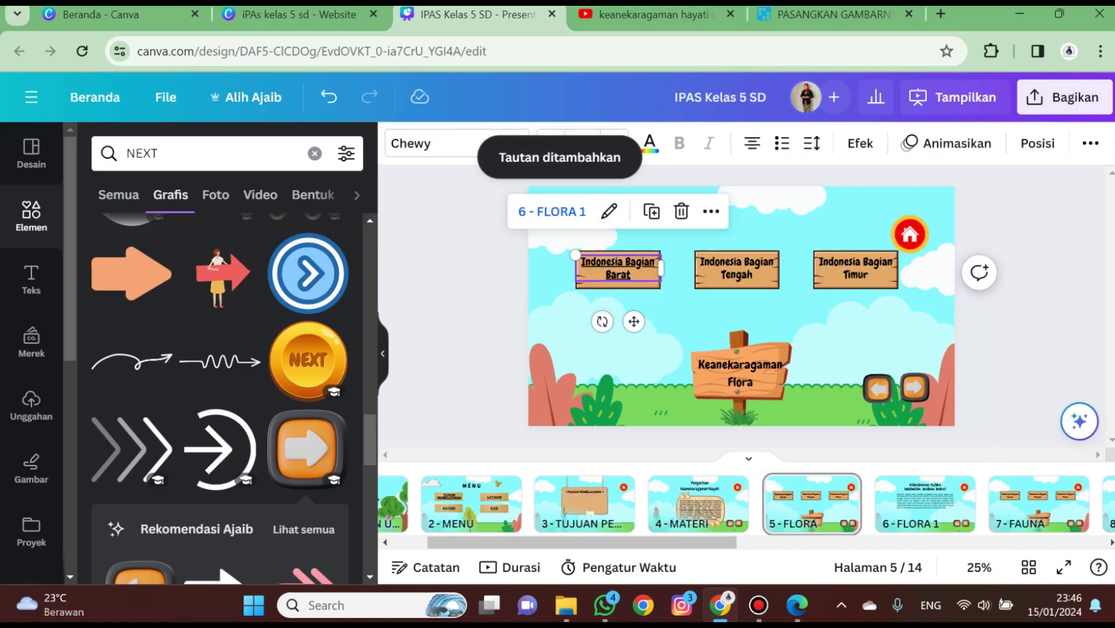
Present the design full screen from page 1 and follow the START and MATERI links to test them
left_click(508, 382)
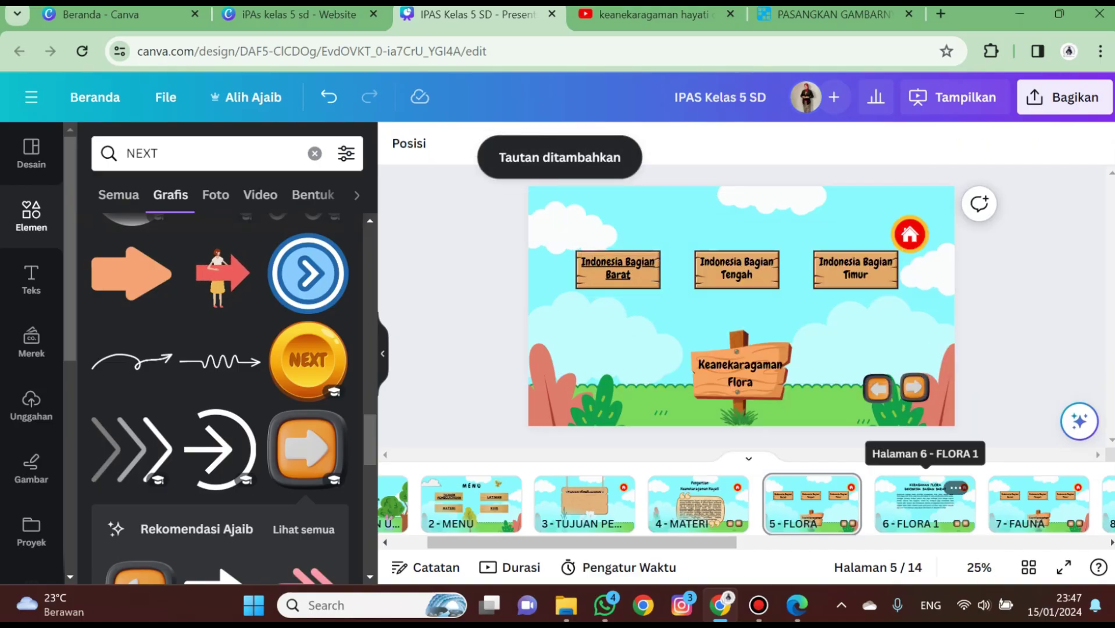
scroll(582, 503, "up", 2)
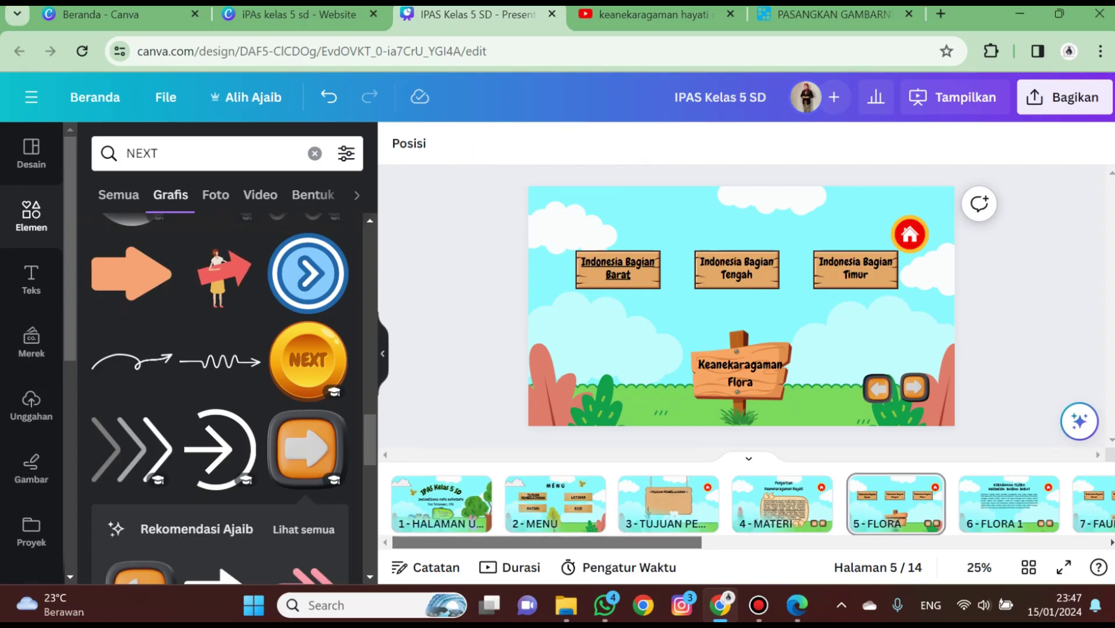
left_click(442, 503)
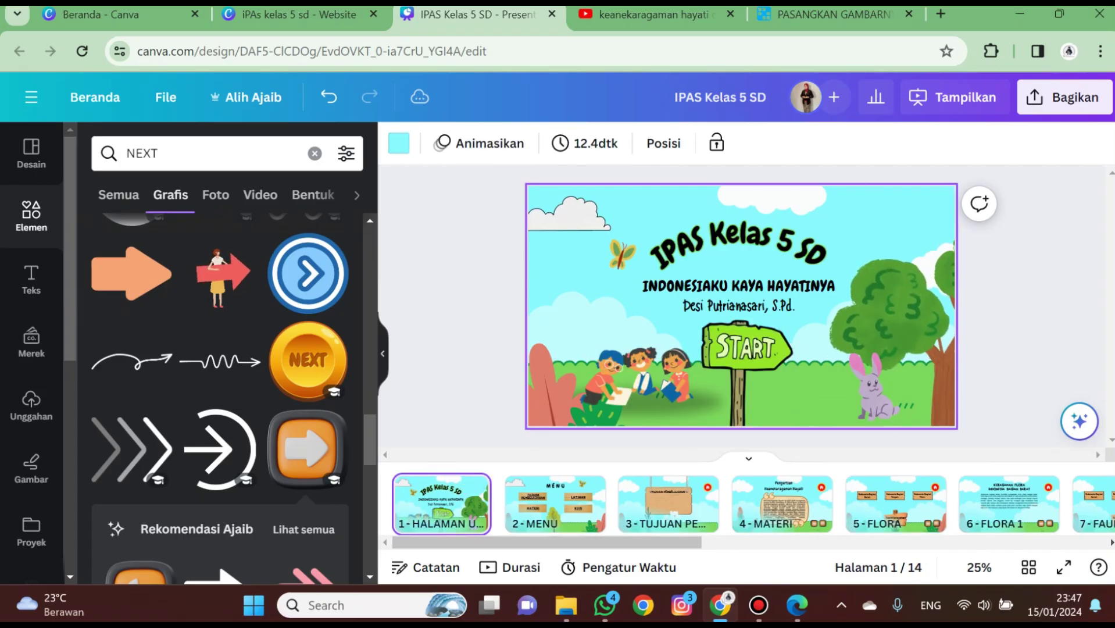
left_click(1064, 568)
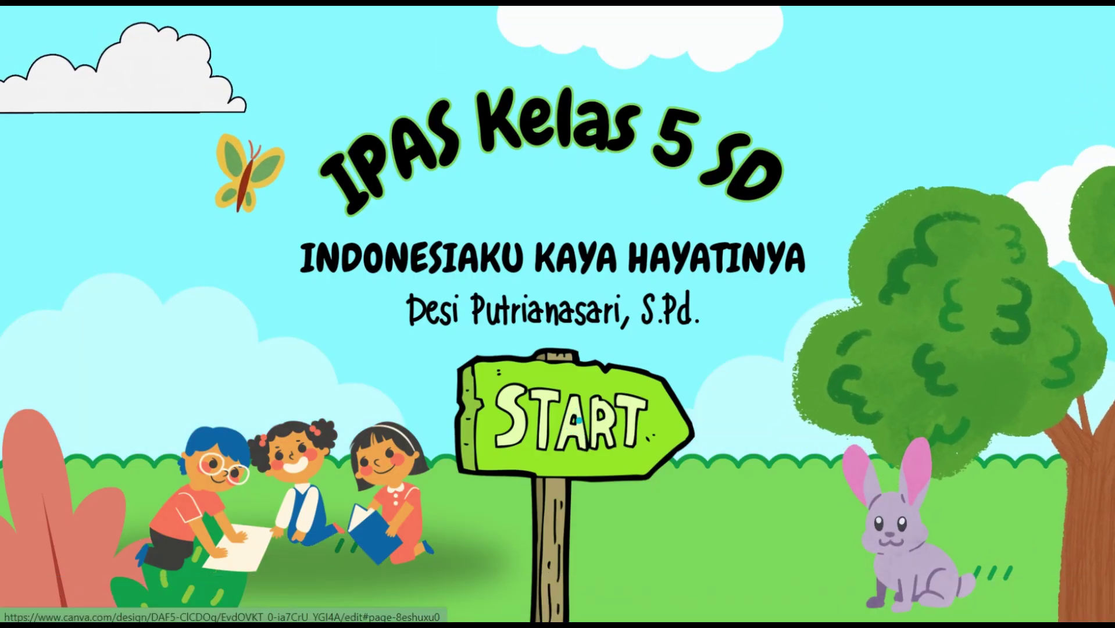
left_click(582, 407)
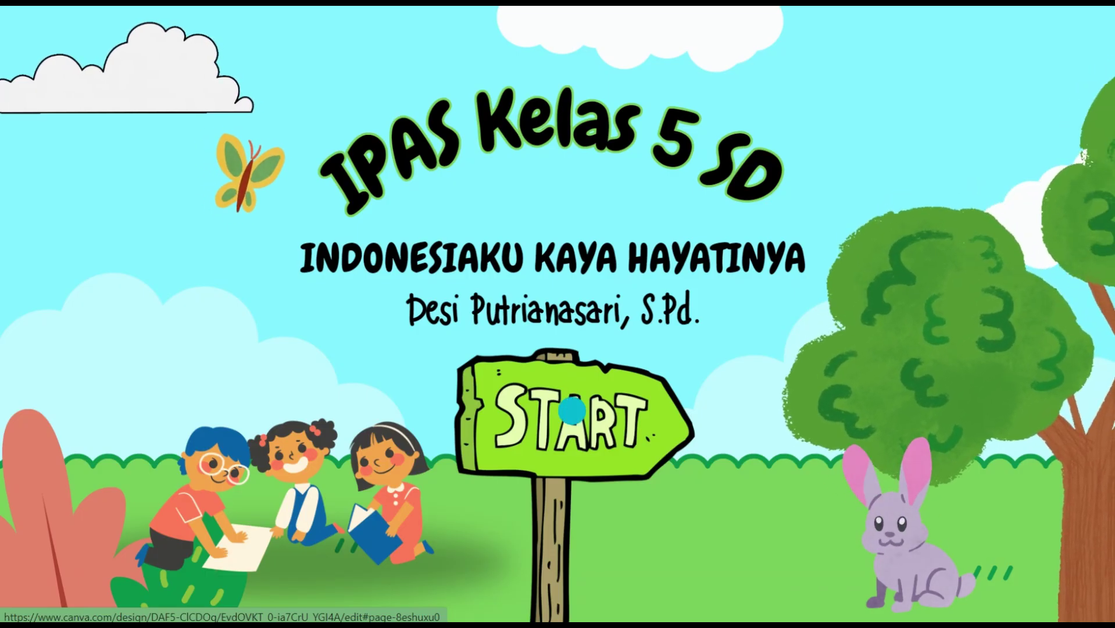
left_click(572, 410)
left_click(317, 353)
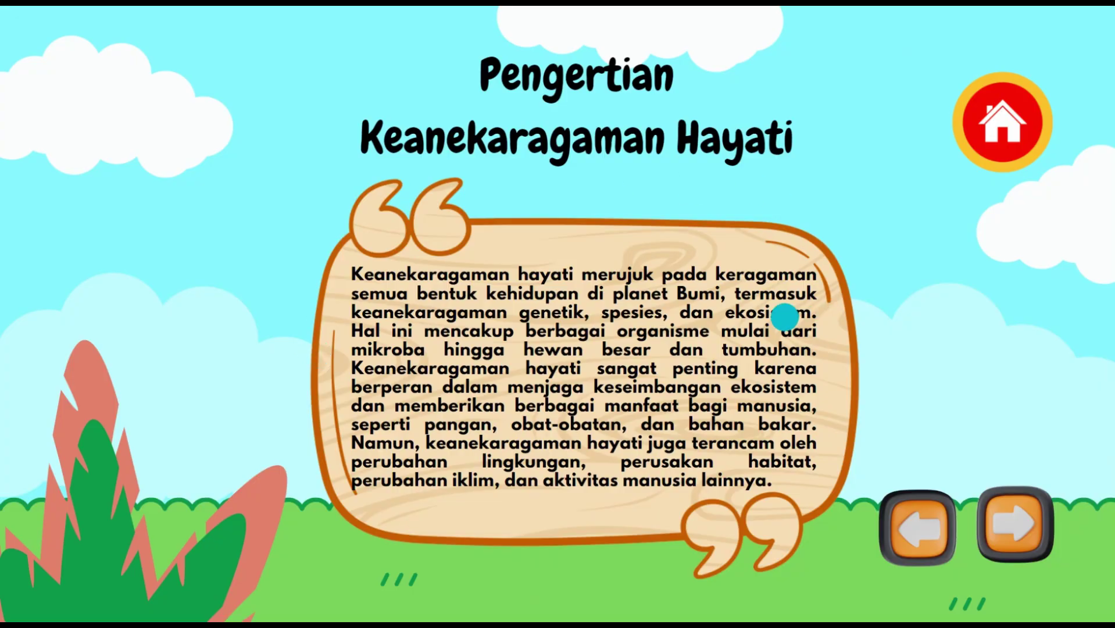
Test the forward and back arrows between MATERI and FLORA, the Indonesia Bagian Barat link and the home button
left_click(1017, 521)
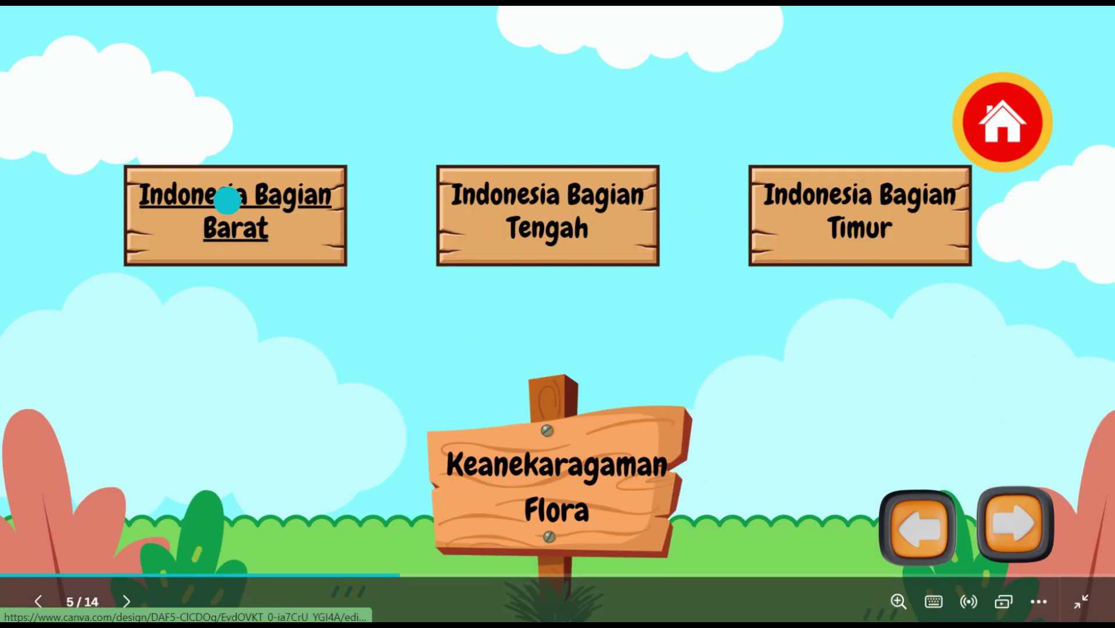
left_click(925, 516)
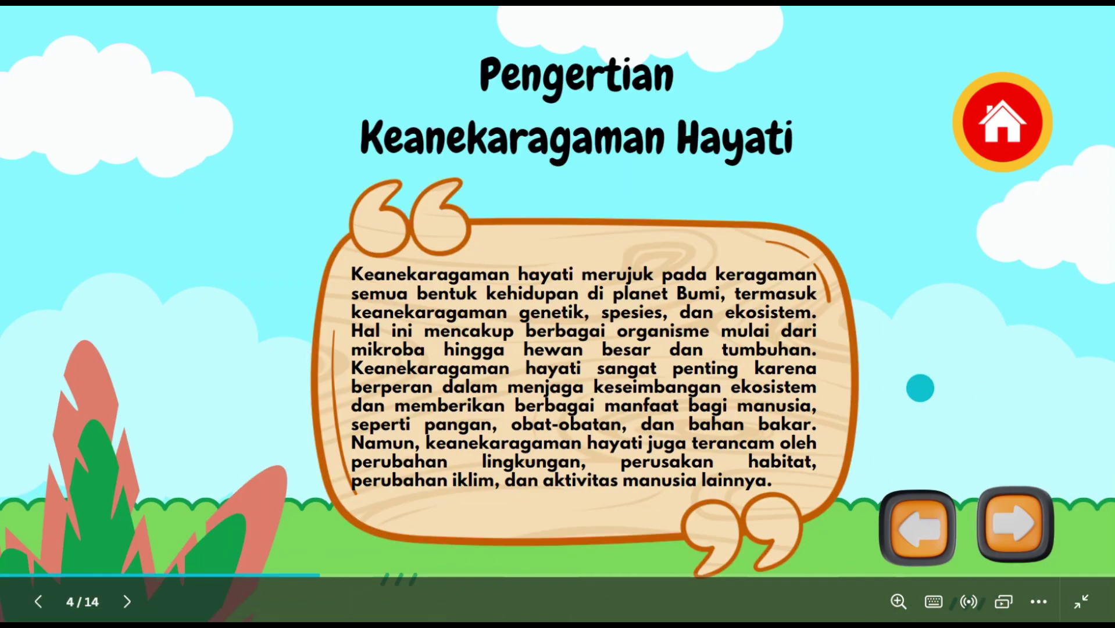
left_click(1009, 513)
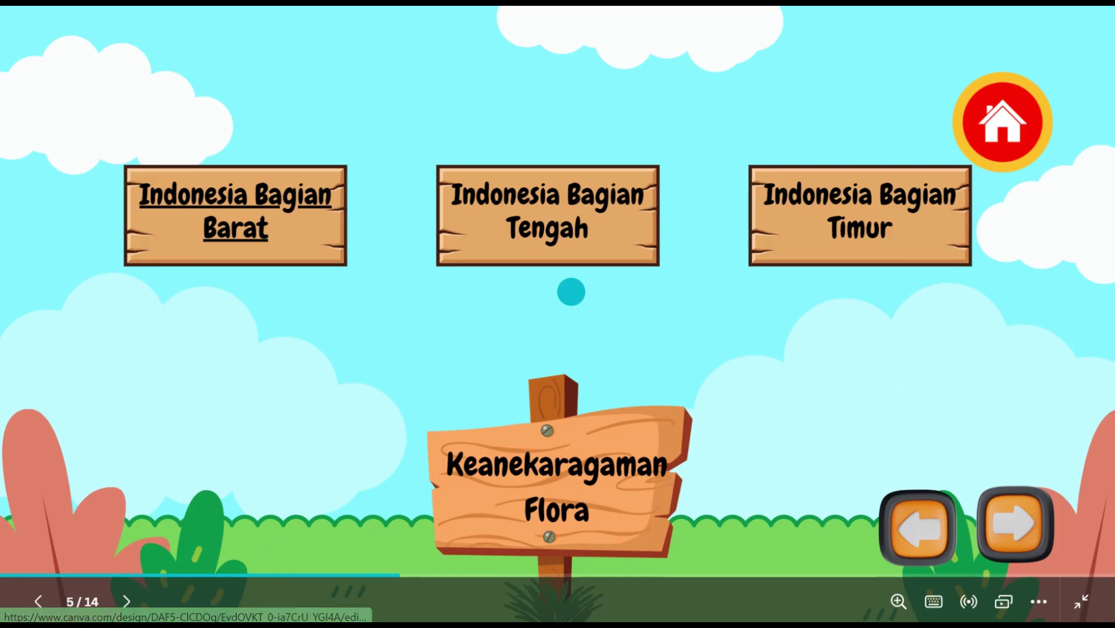
left_click(210, 193)
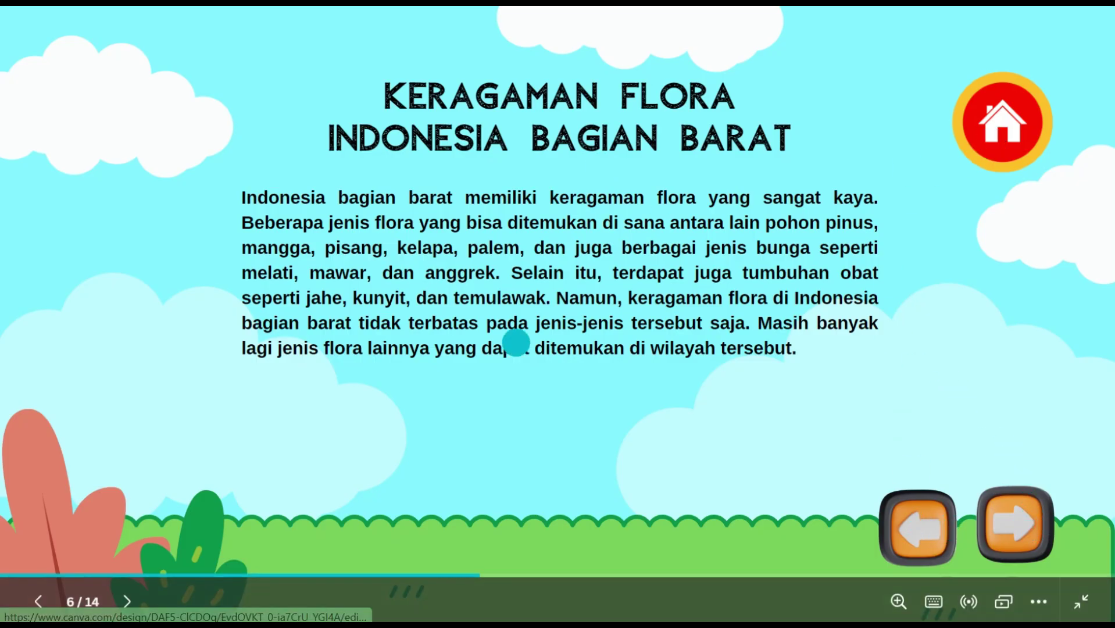
left_click(1003, 111)
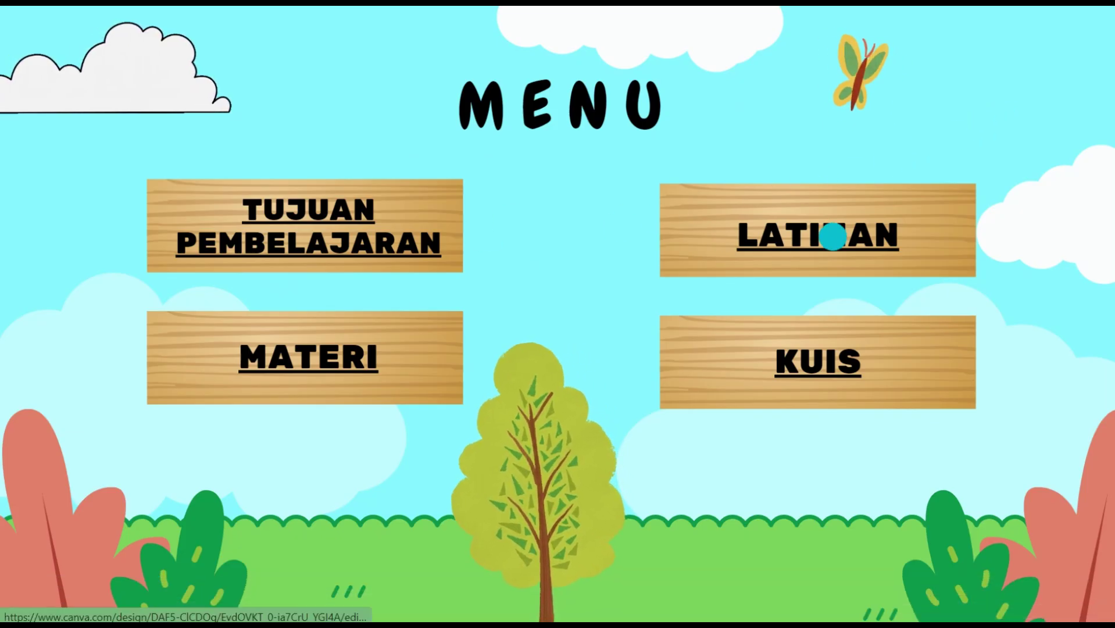
Test the exercise links: LATIHAN, the GO sign, the Square answer, the number 1 button and the Circle answer
left_click(833, 236)
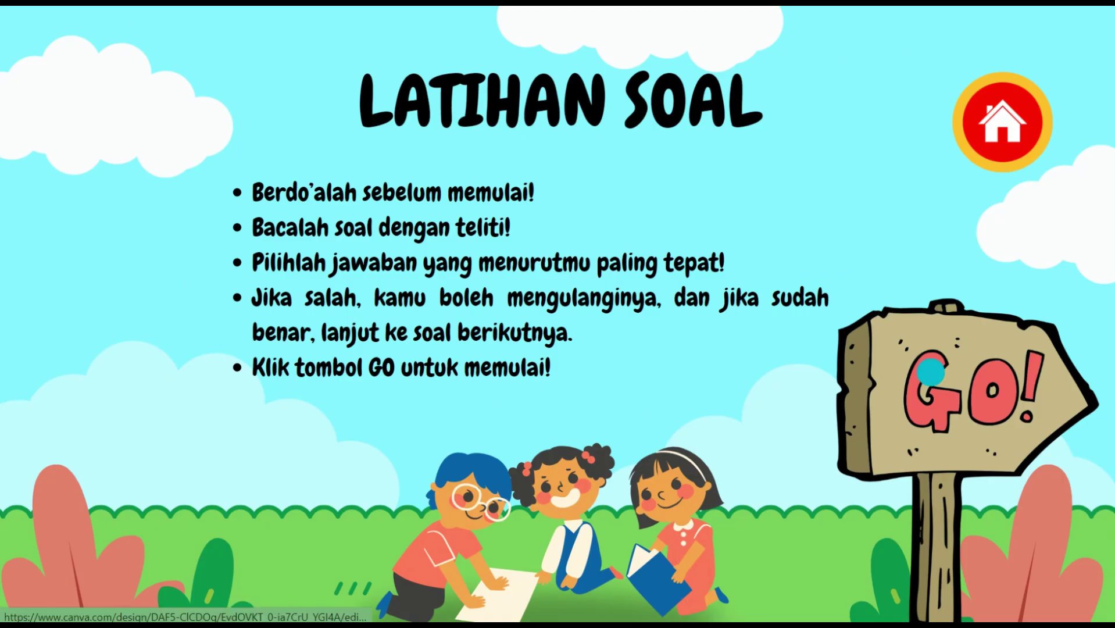
left_click(931, 371)
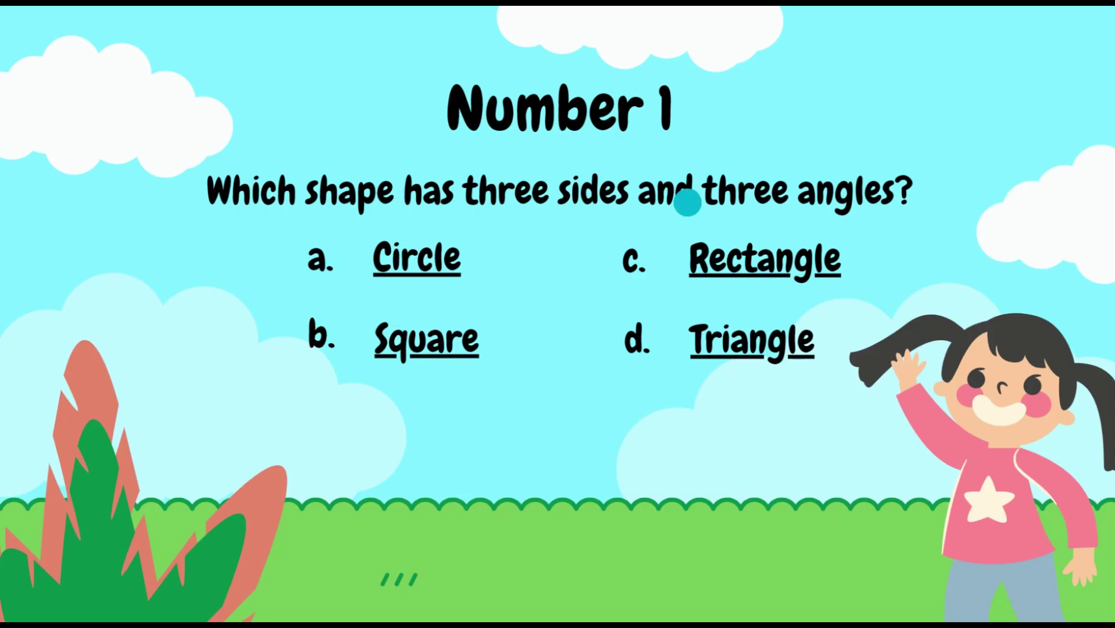
left_click(403, 343)
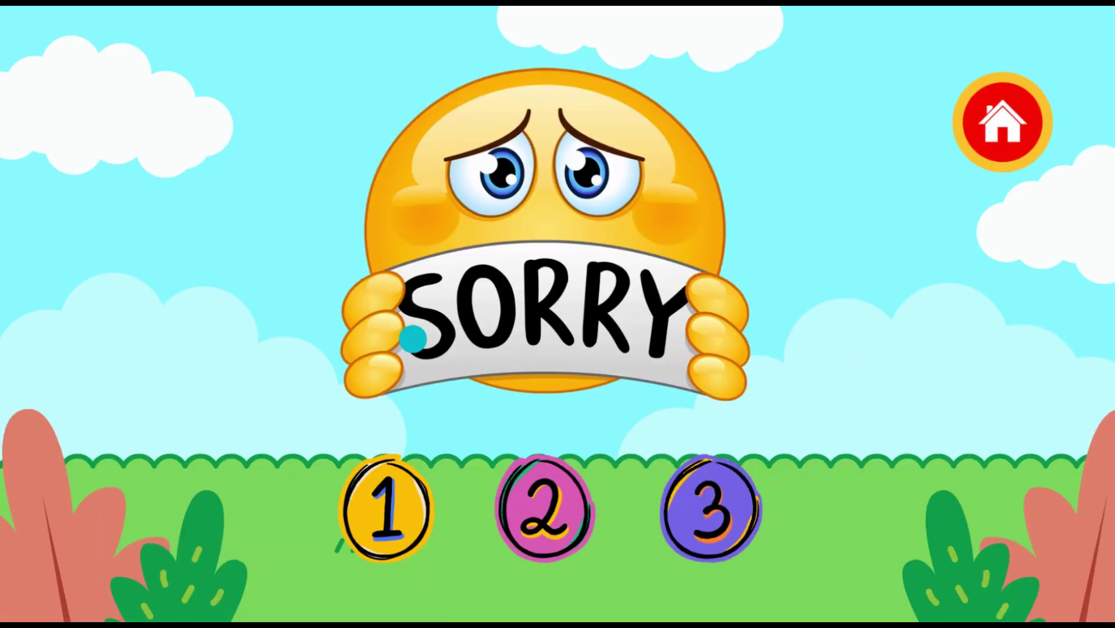
left_click(384, 507)
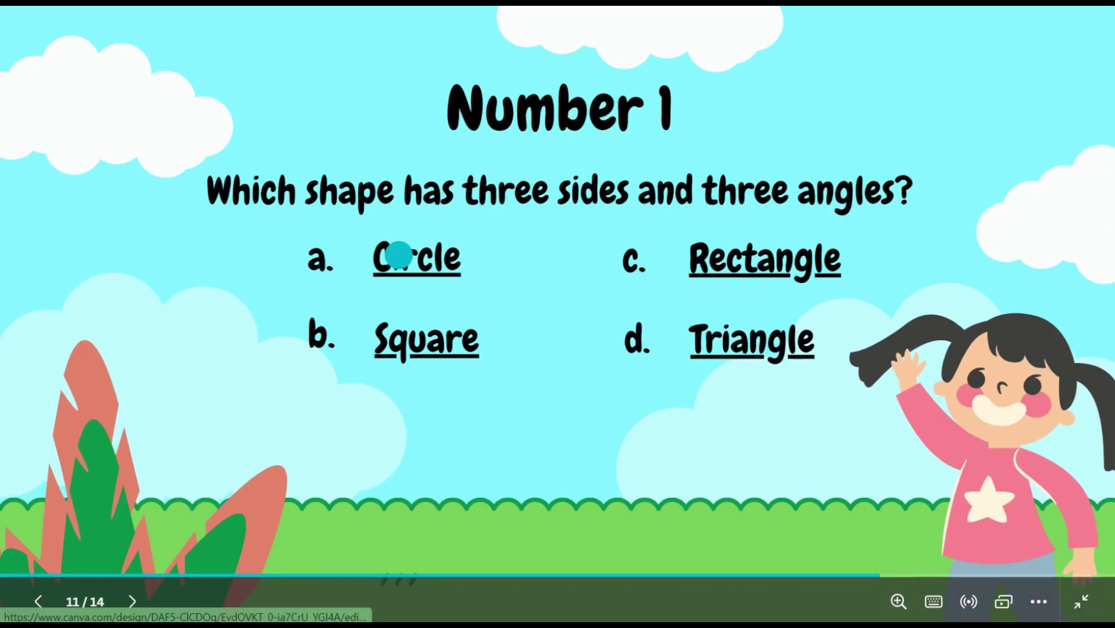
left_click(398, 254)
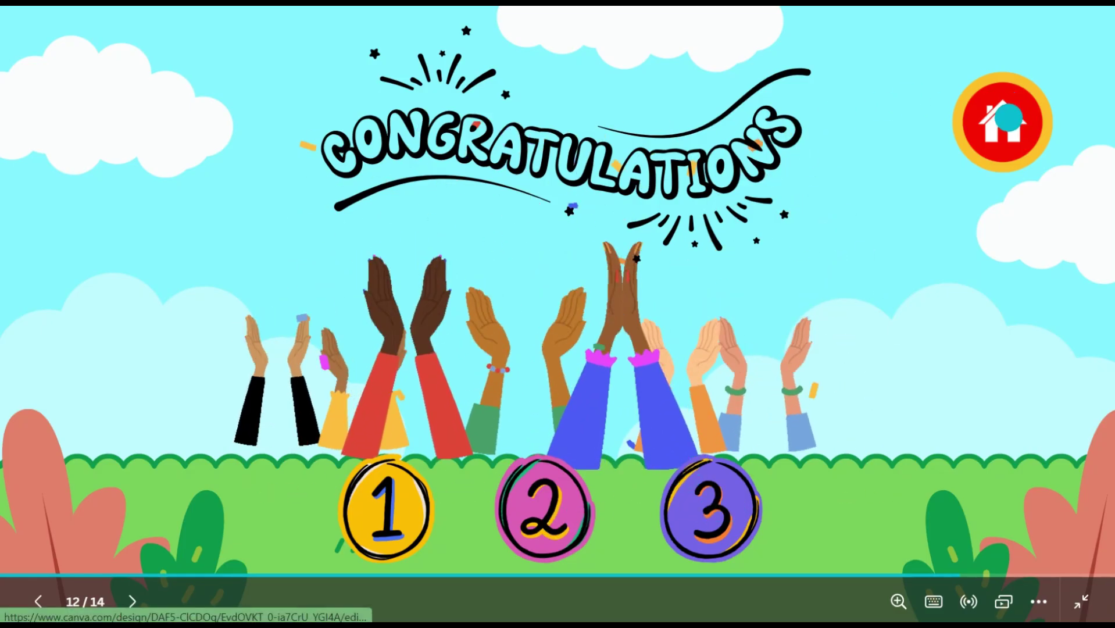
Return to the menu with the home button, follow the KUIS link and start the embedded PASANGKAN GAMBARNYA game
left_click(1009, 118)
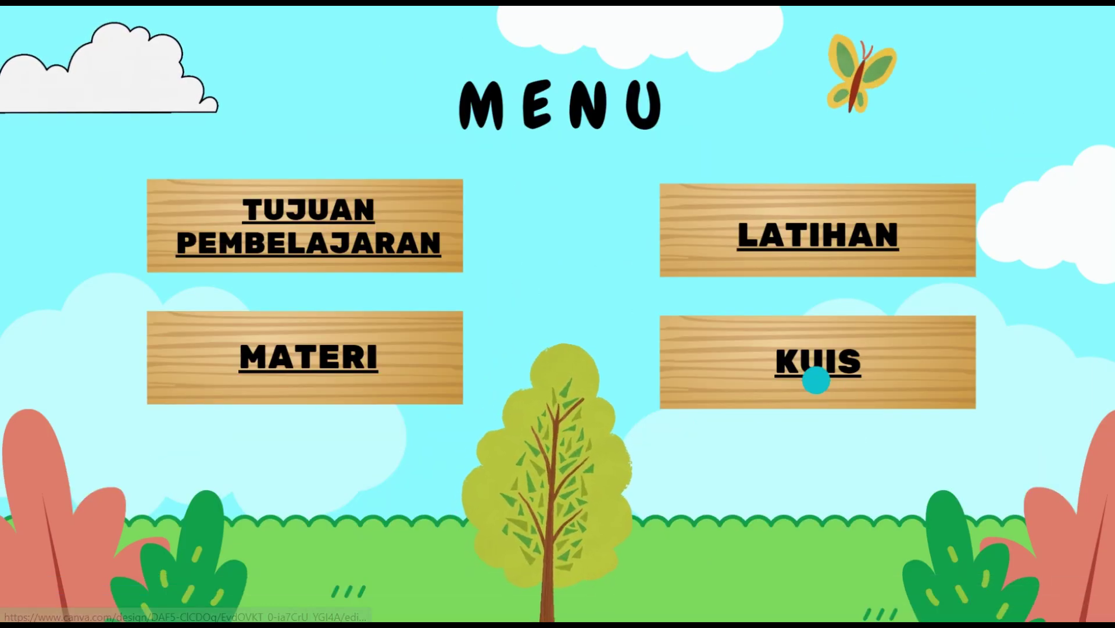
left_click(818, 362)
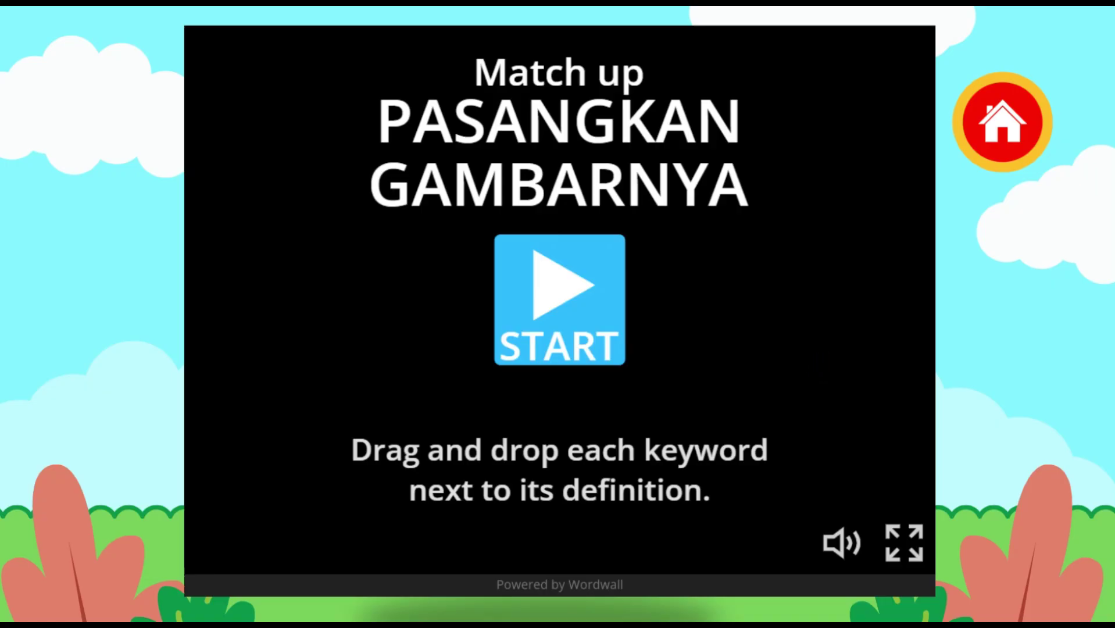
left_click(565, 294)
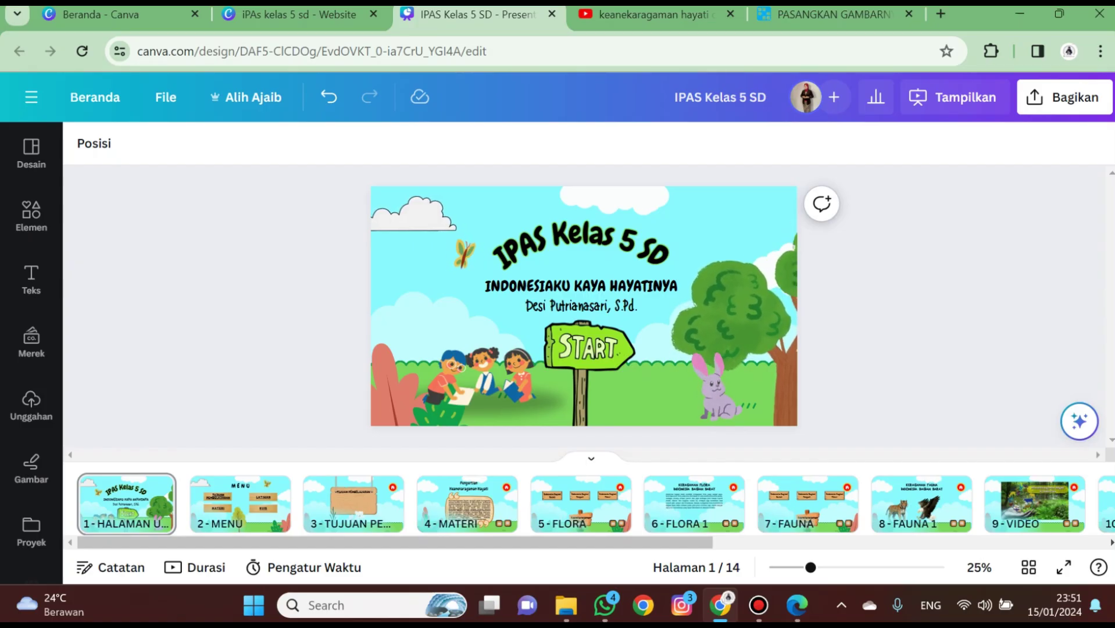
Convert the IPAS Kelas 5 SD presentation into a website through the sharing options
left_click(1065, 97)
scroll(924, 349, "down", 1)
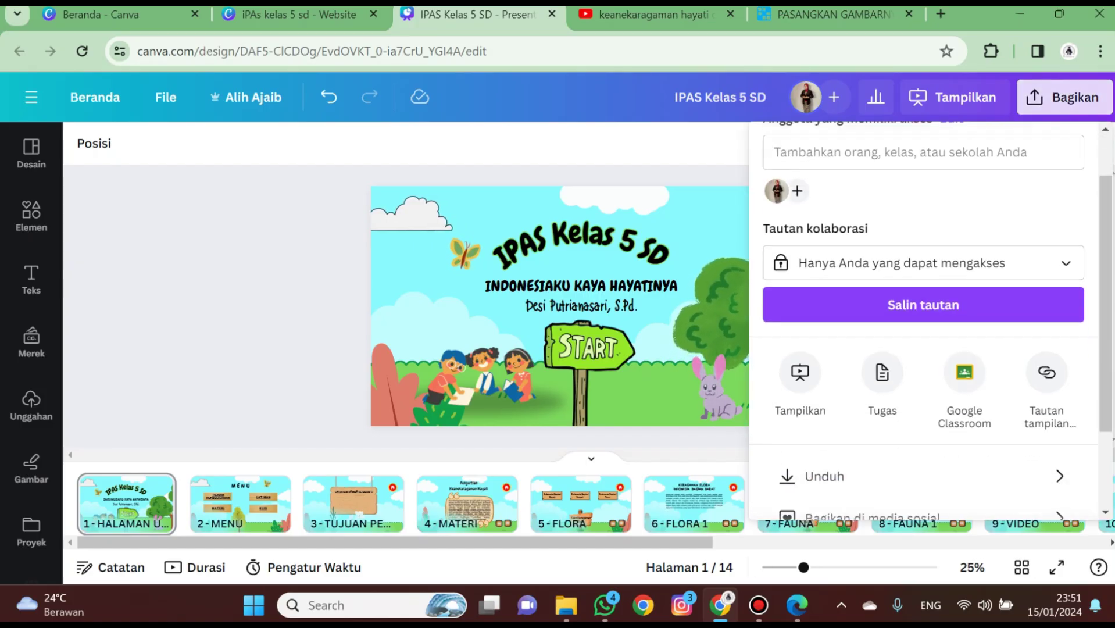
scroll(924, 447, "down", 2)
left_click(925, 489)
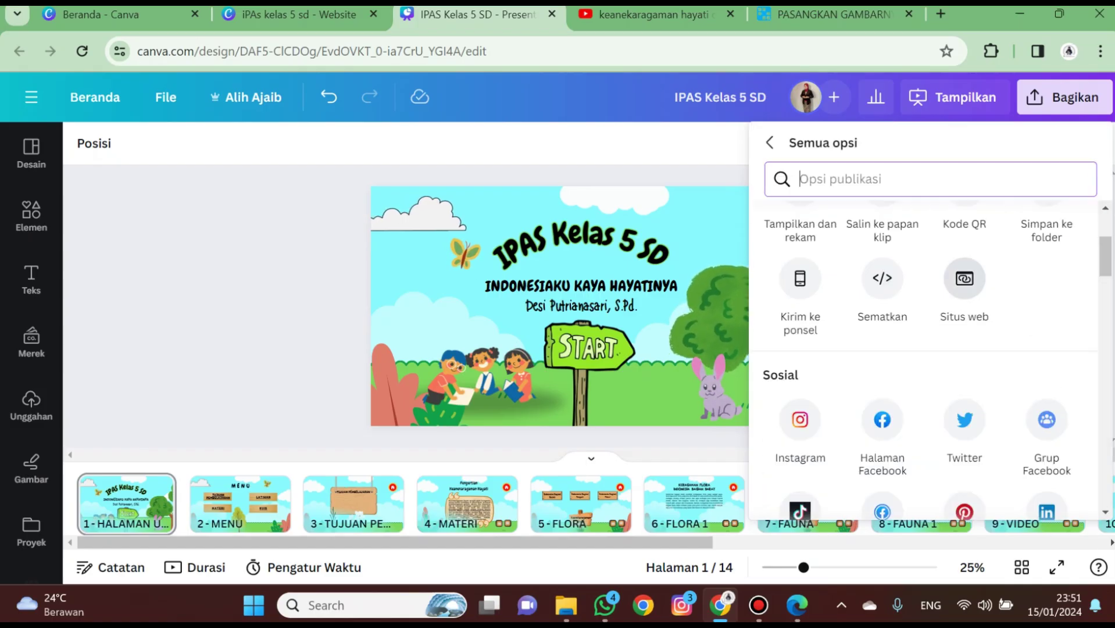
left_click(964, 278)
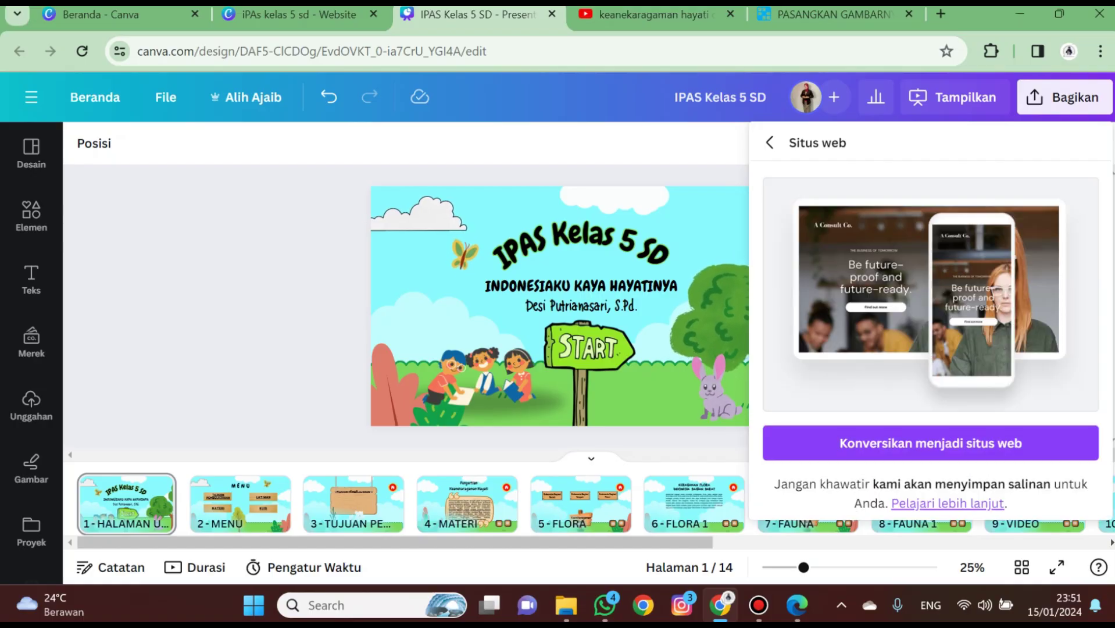
left_click(931, 443)
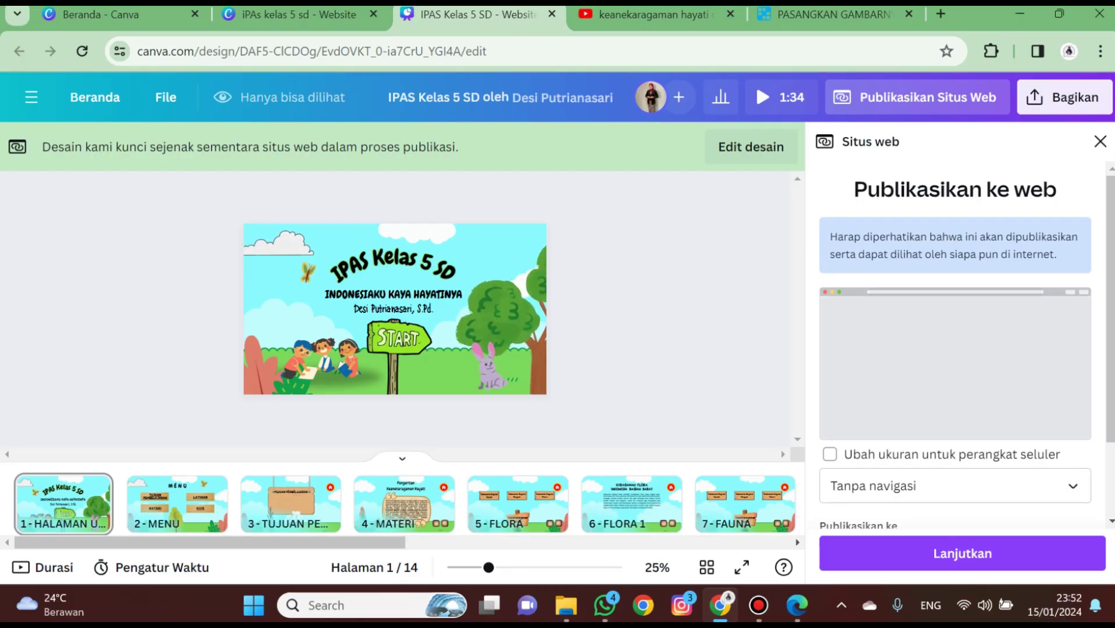
Keep the website without navigation on the free Canva domain and proceed to the review of its publishing settings
scroll(955, 348, "down", 2)
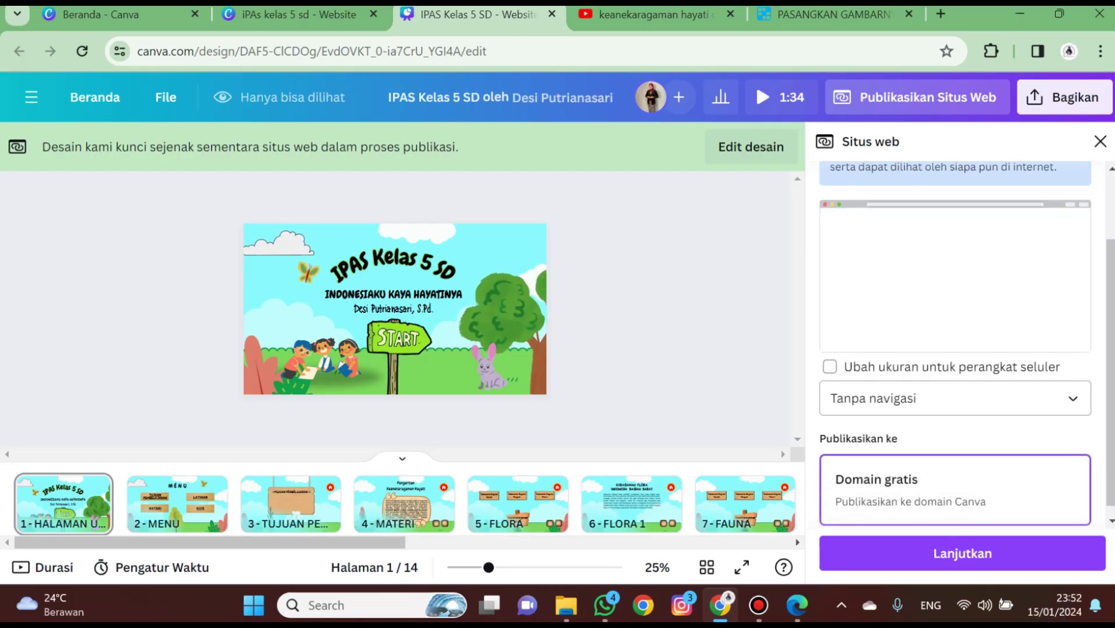
left_click(955, 398)
left_click(955, 398)
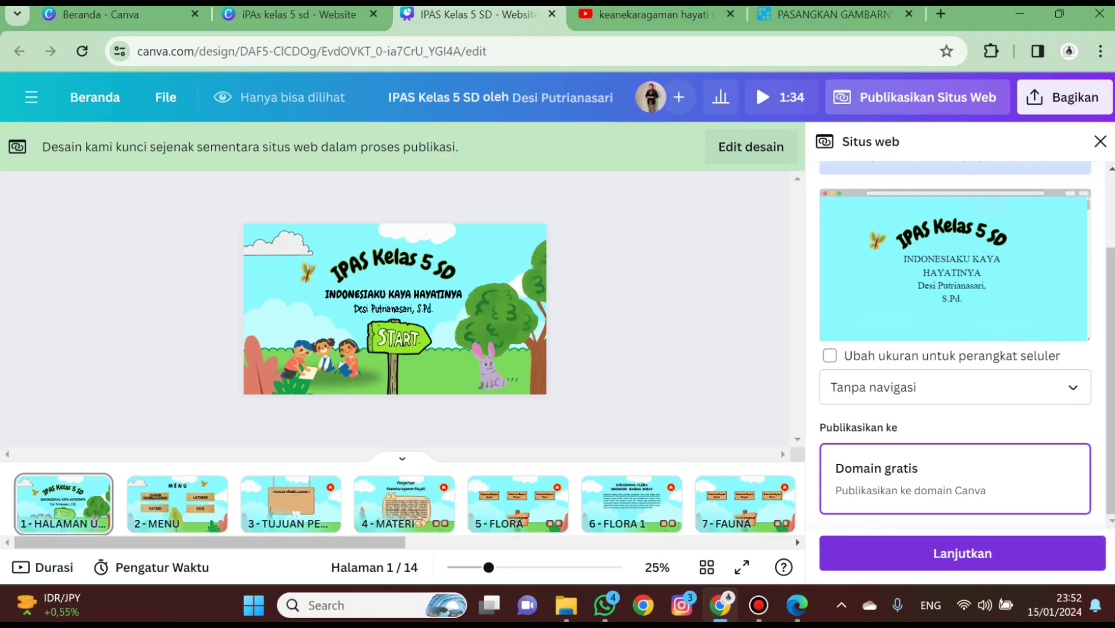
left_click(963, 553)
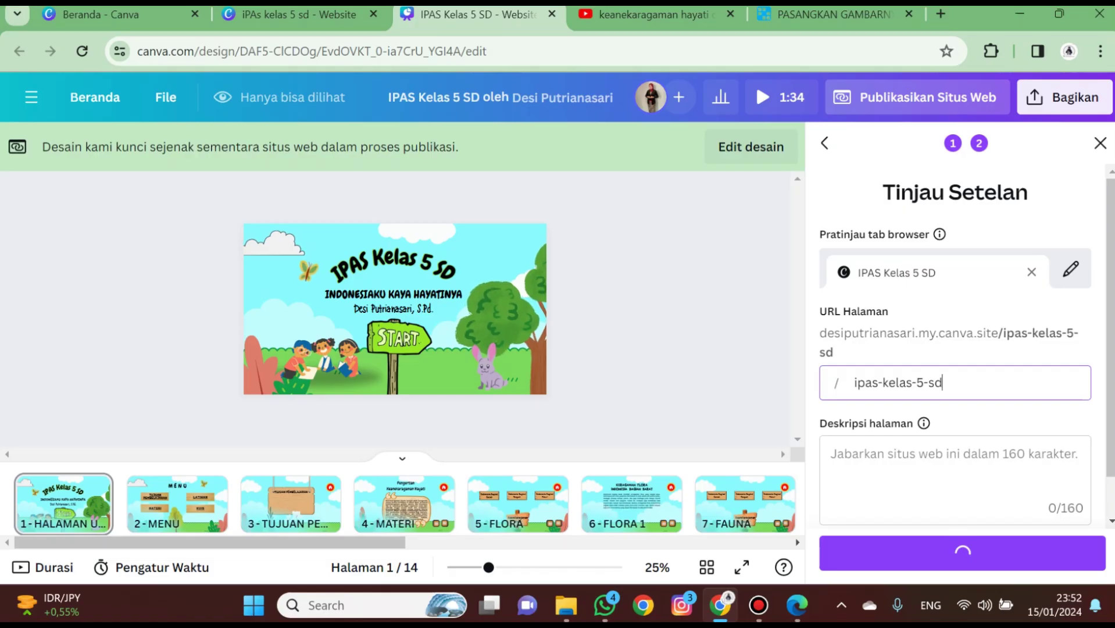
Set the website's page URL to mpi-indonesia-kaya and publish it
key("ctrl+a")
type("m")
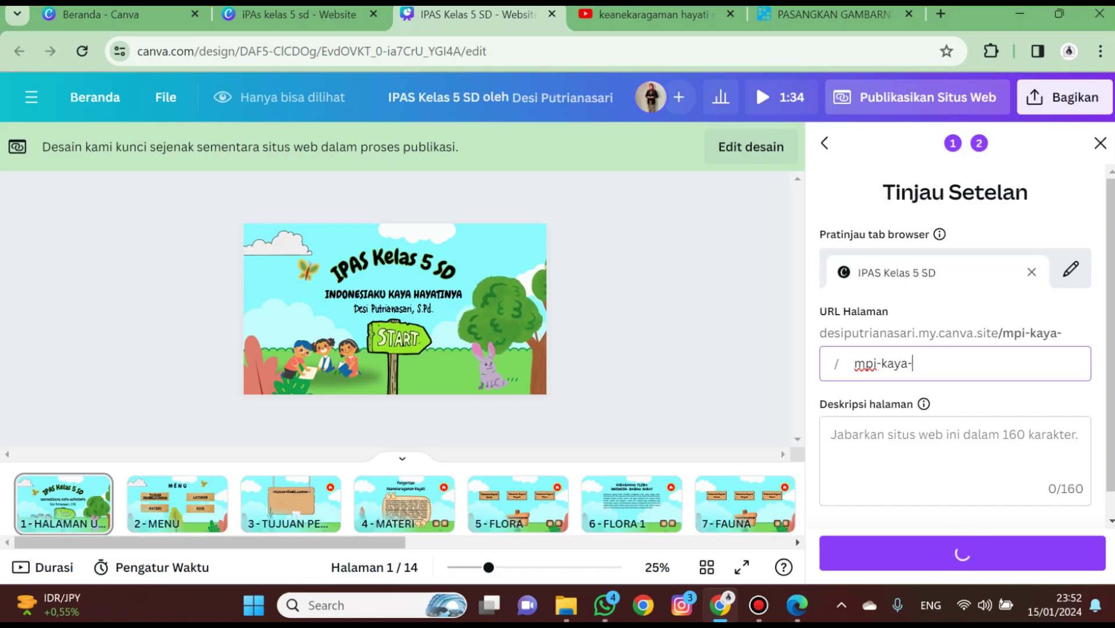
key("BackSpace")
type("i-i")
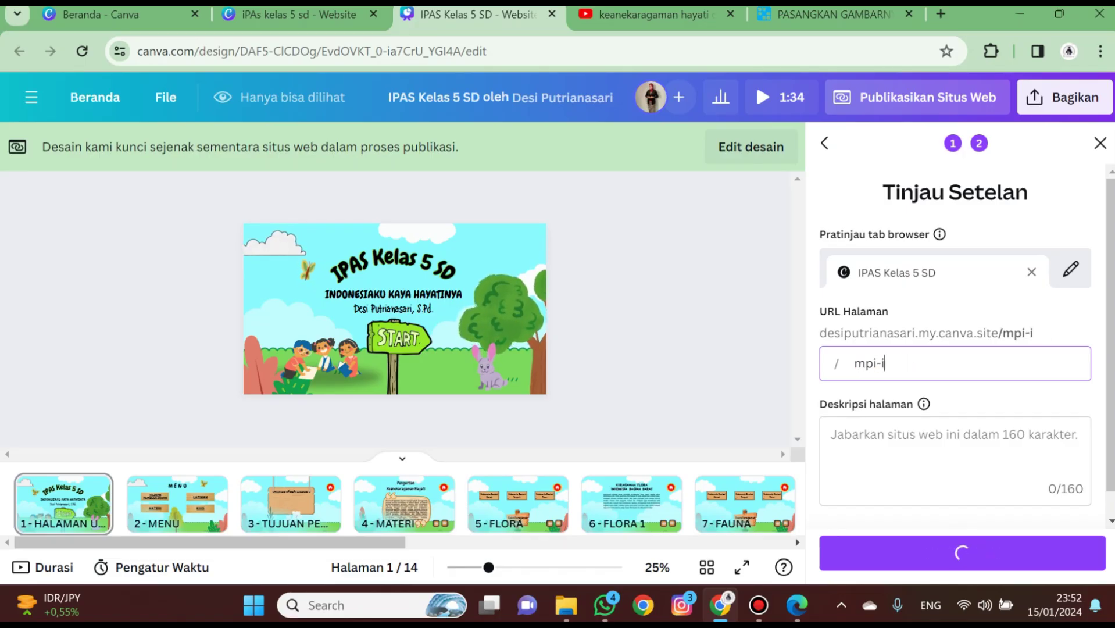
type("ndonesia-")
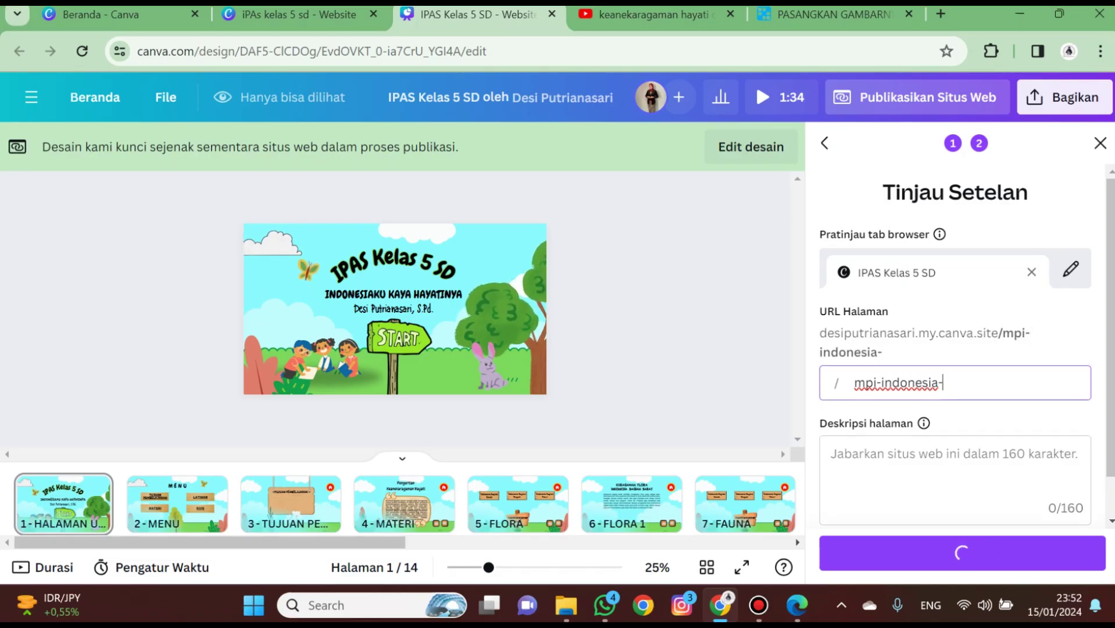
type("kaya")
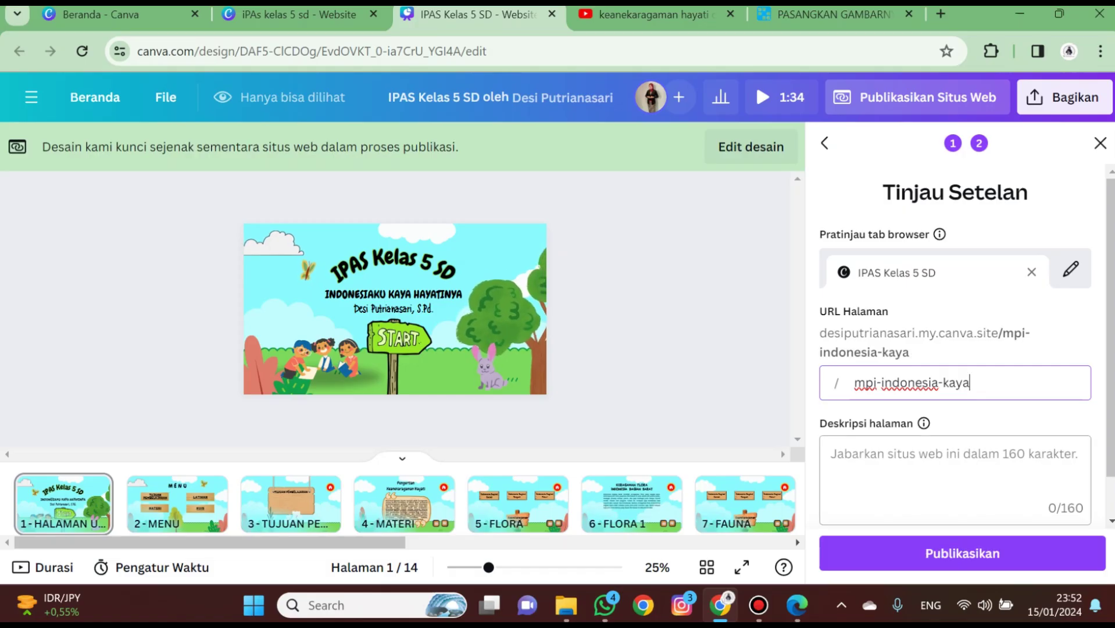
left_click(963, 553)
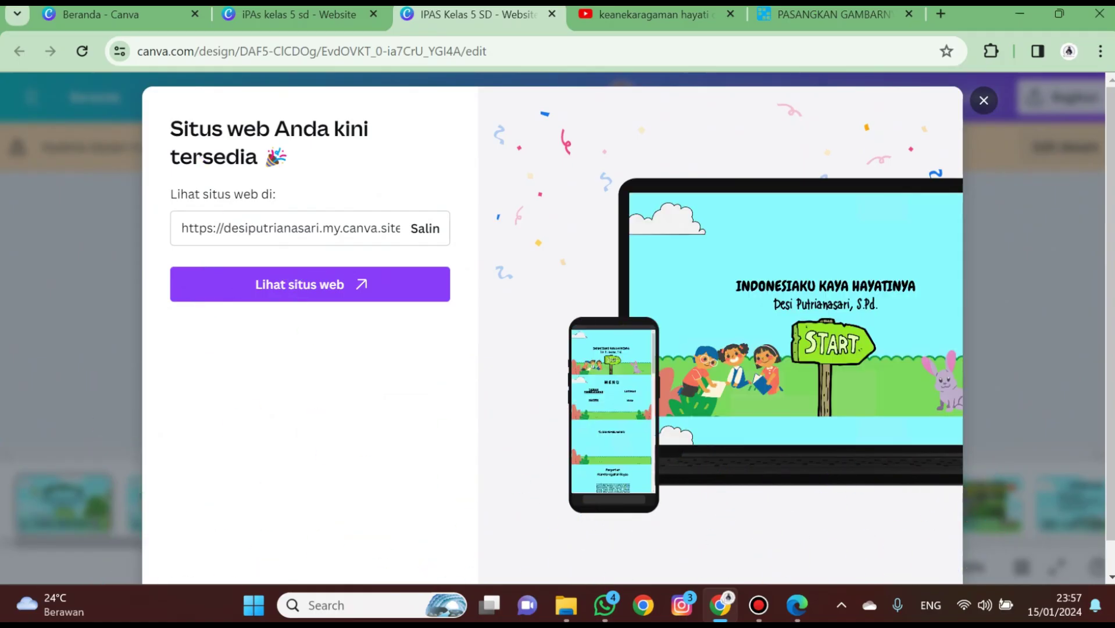
Copy the published website's link and open the live site
left_click(425, 228)
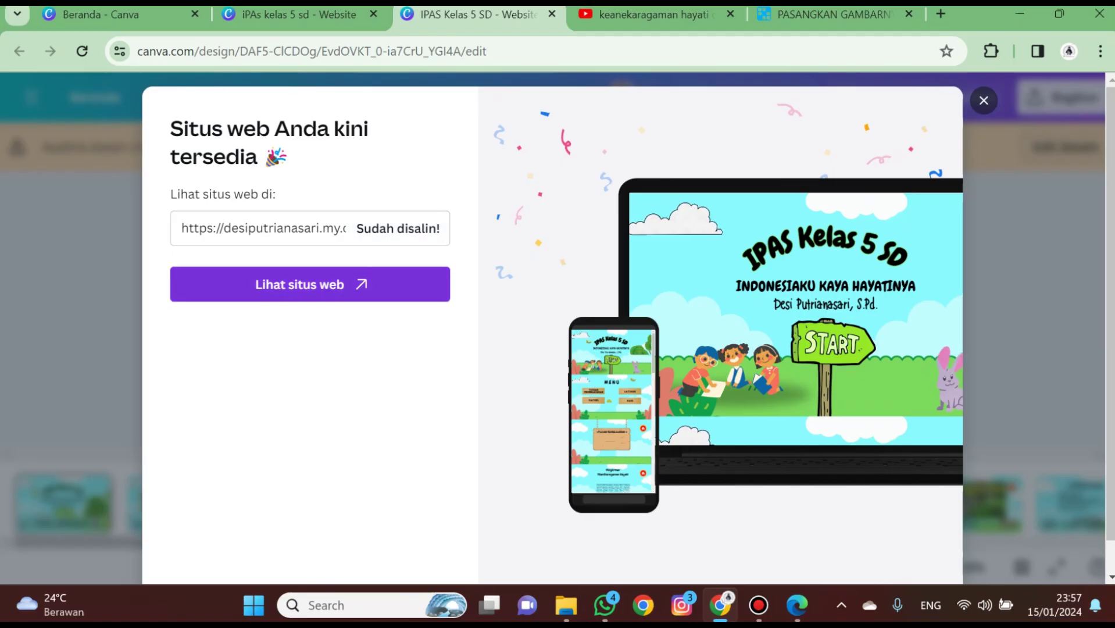
left_click(310, 284)
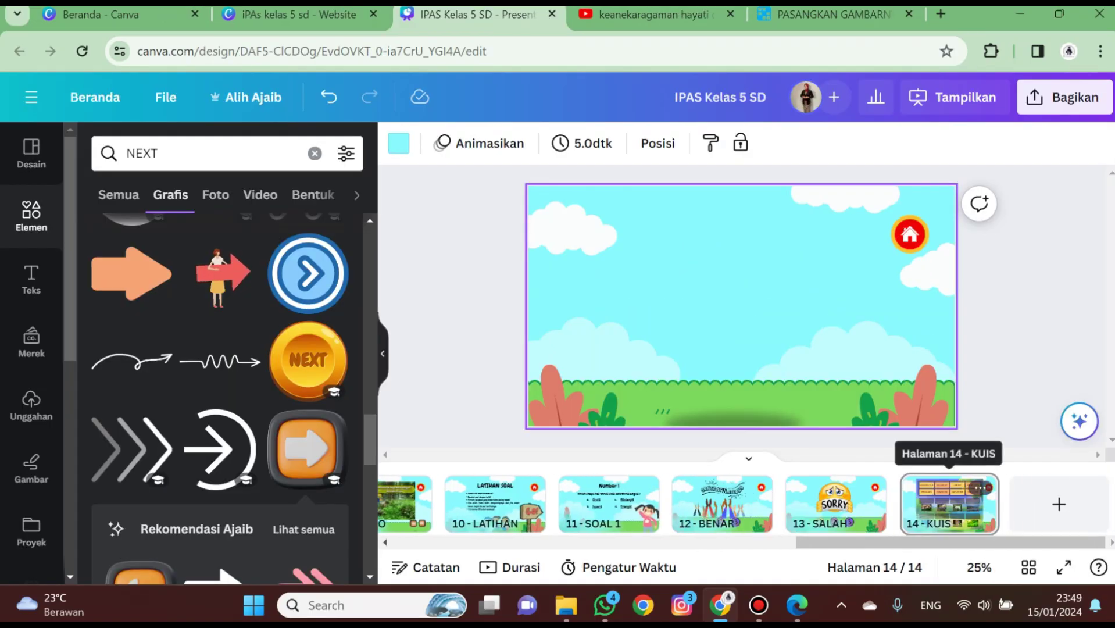
Collapse the element search results and go from page 14 - KUIS to the opening page of the presentation
left_click_drag(954, 543, 547, 542)
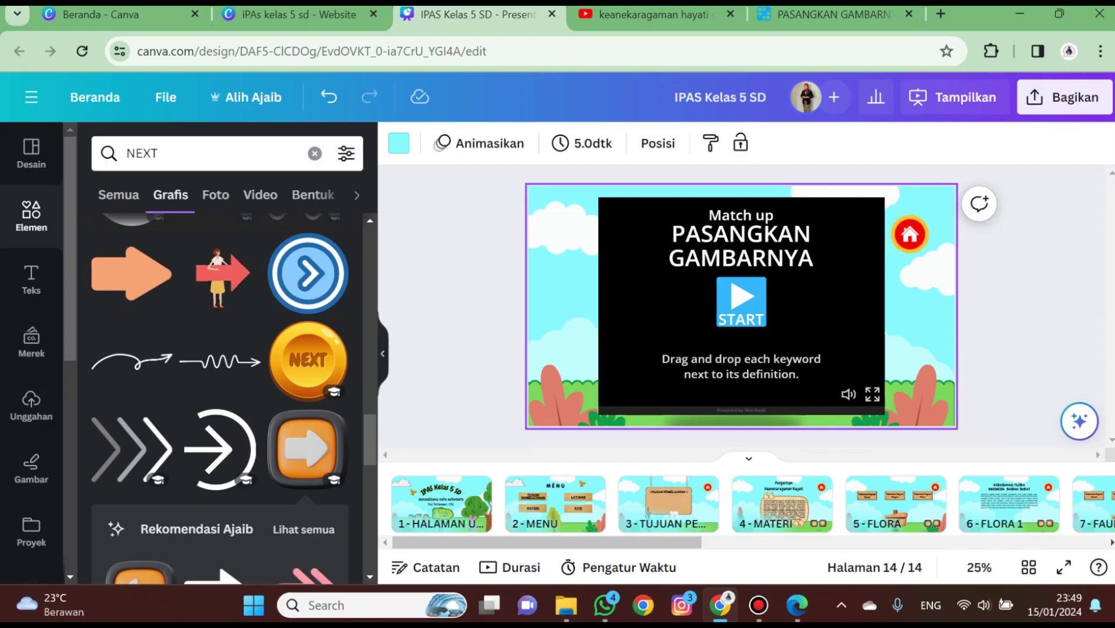
left_click(382, 354)
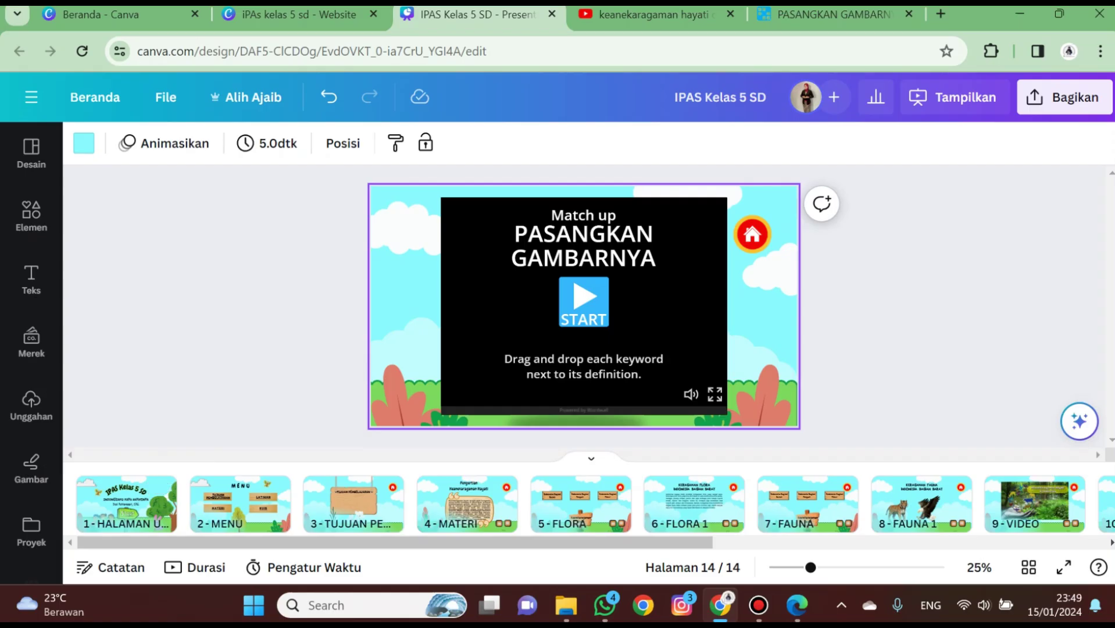
left_click(126, 503)
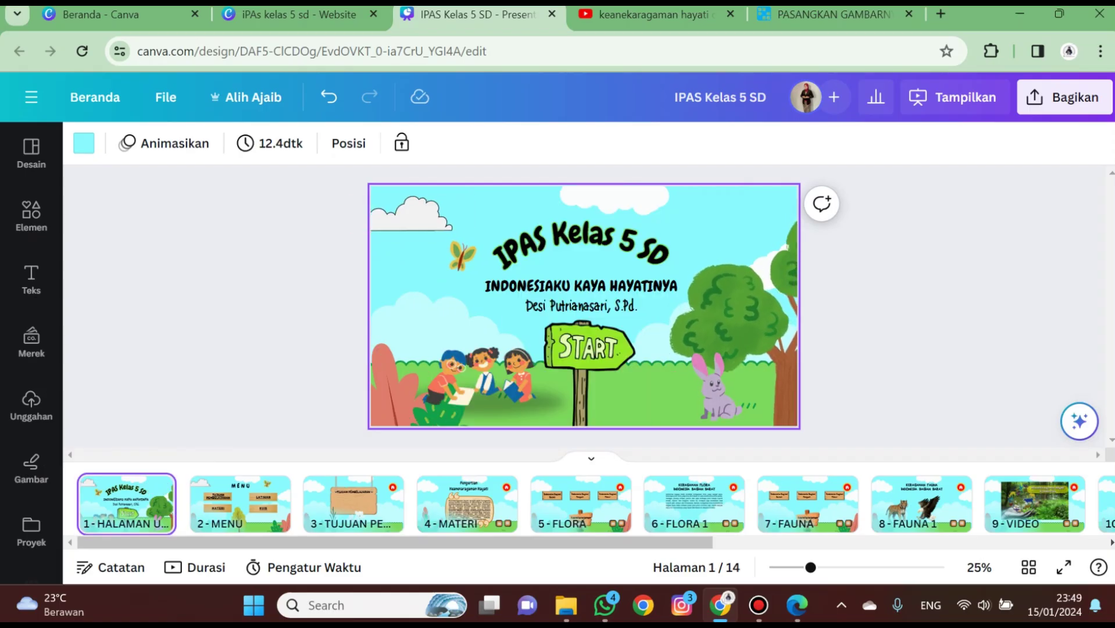